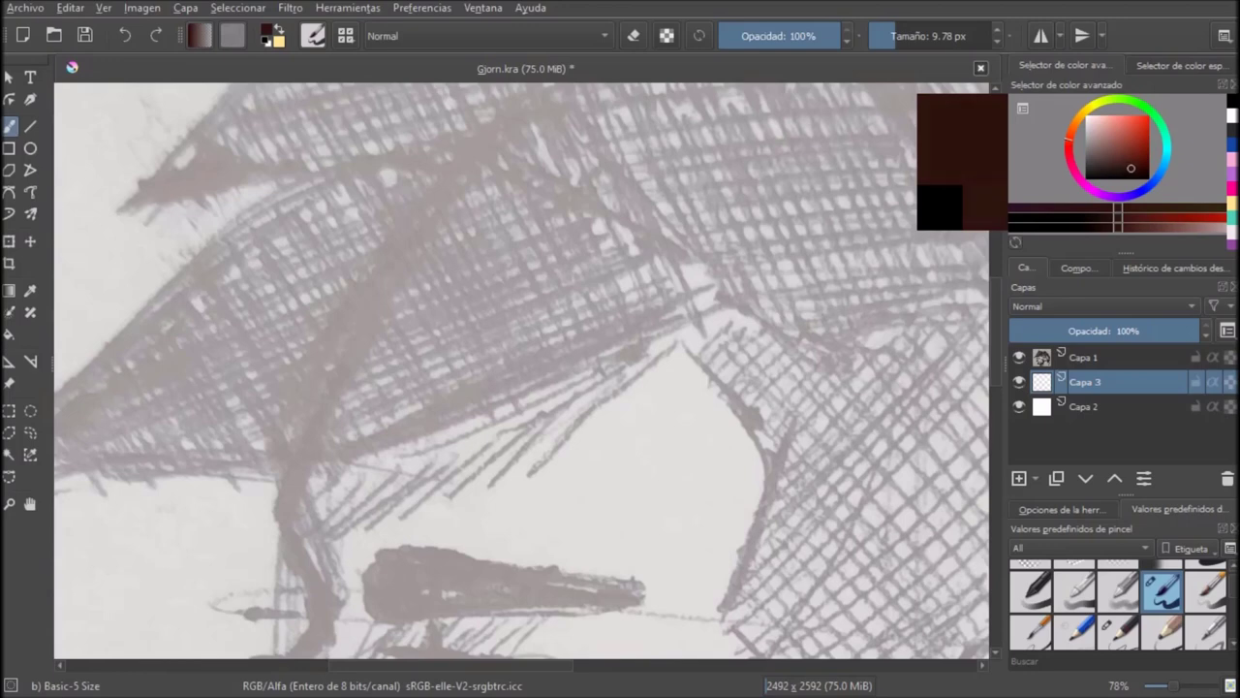
Step: Ink the inner part of the large lower hair lock's bottom edge over the sketch on Capa 3, undoing and retrying stray strokes
drag(730, 303, 581, 360)
scroll(605, 345, up, 1)
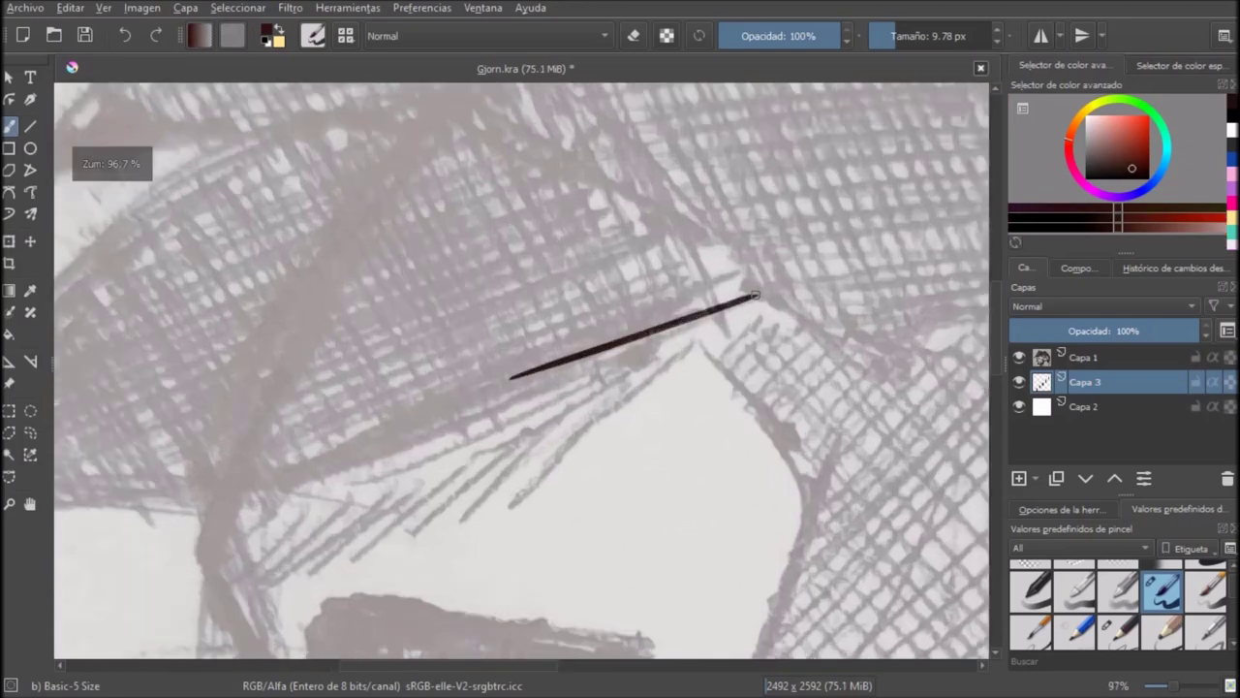
key(ctrl+z)
mouse_move(758, 293)
mouse_down()
mouse_move(550, 378)
mouse_move(831, 252)
mouse_move(618, 312)
mouse_up()
key(ctrl+z)
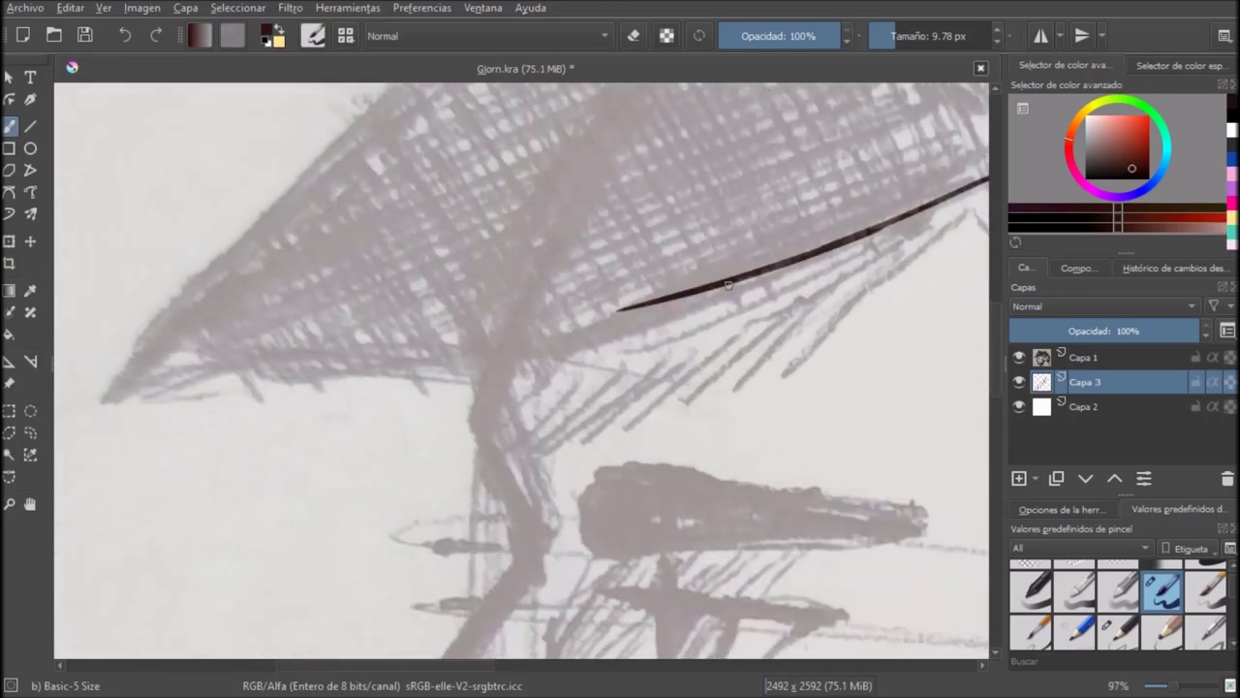
scroll(732, 286, up, 1)
mouse_move(844, 242)
mouse_down()
mouse_move(412, 357)
mouse_move(293, 370)
mouse_up()
key(ctrl+z)
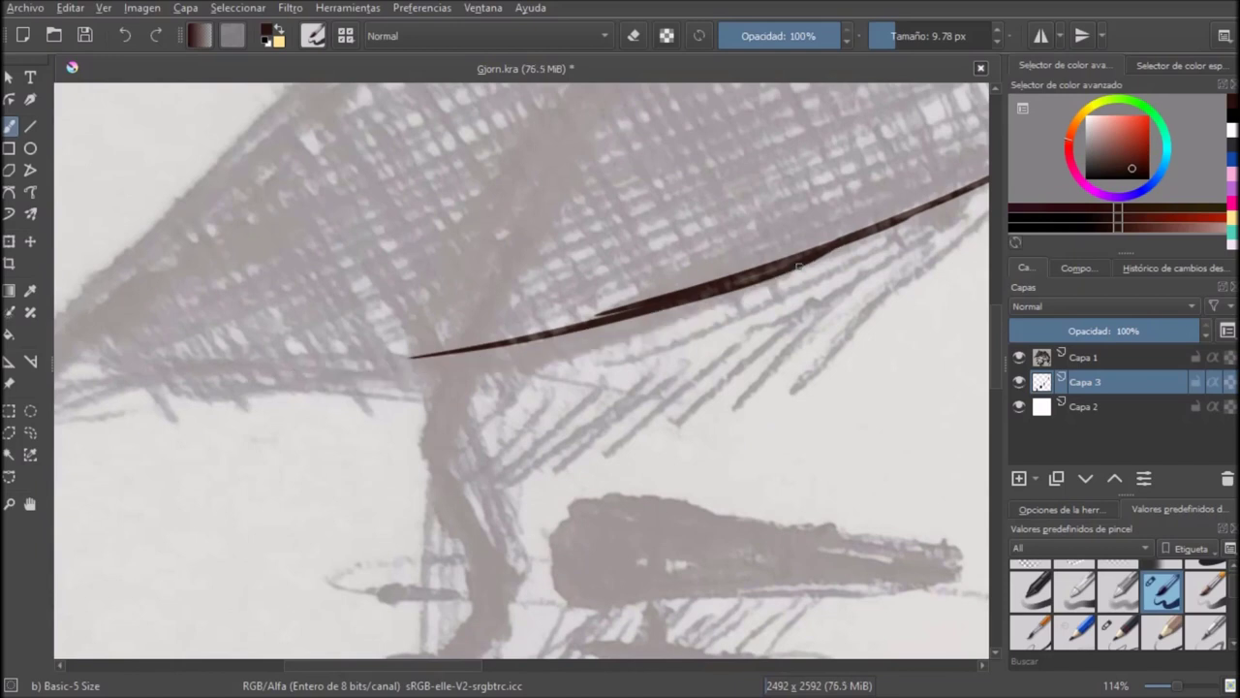
Step: Extend the large hair lock's bottom edge out to its pointed tip and clean up the overlapping strokes there
drag(803, 264, 219, 363)
drag(239, 347, 523, 295)
drag(785, 311, 399, 362)
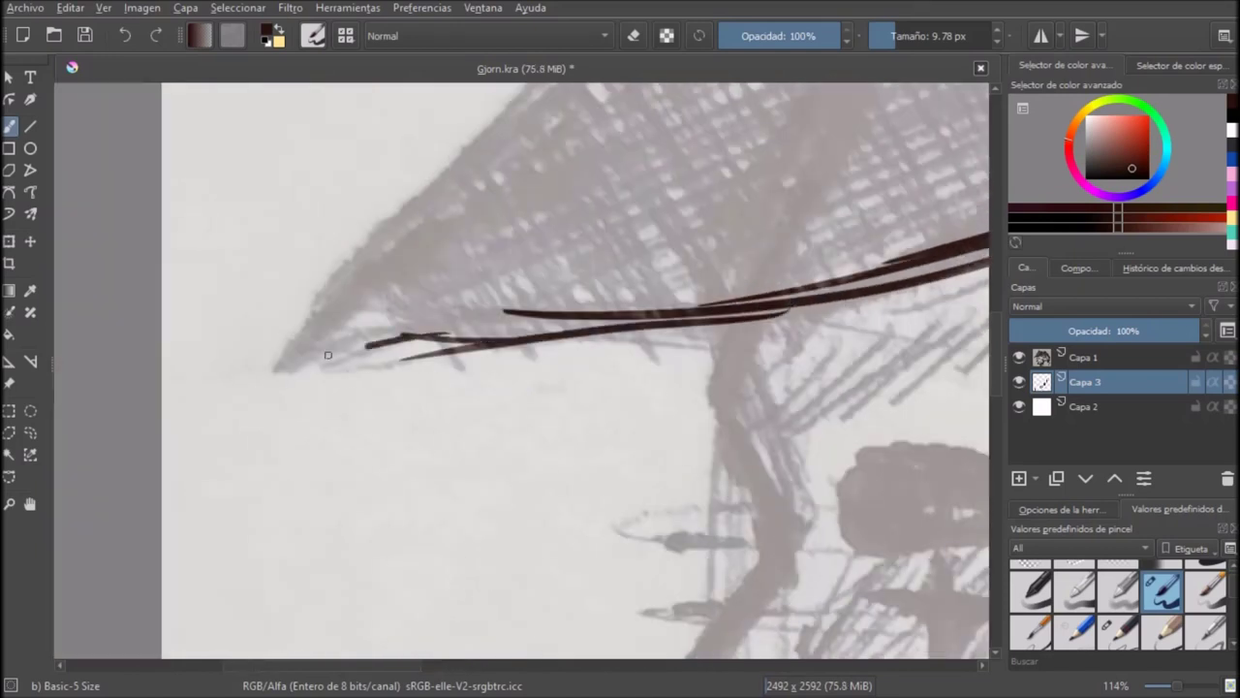
scroll(322, 368, up, 2)
key(e)
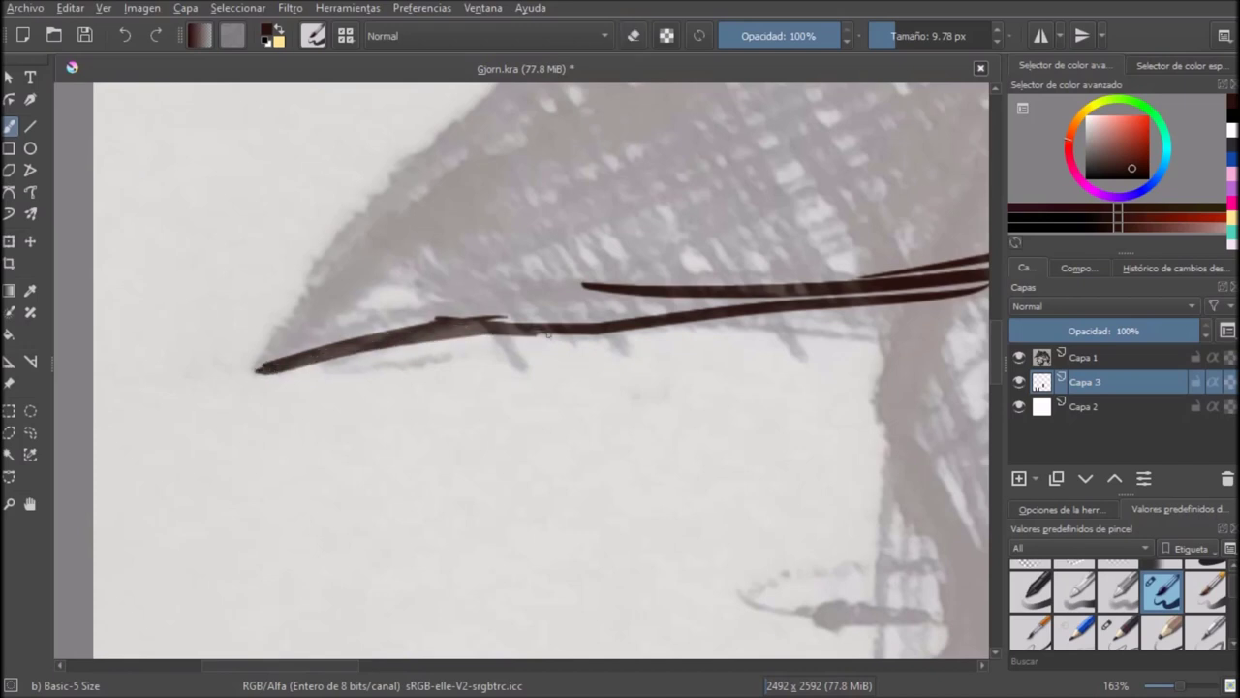
Step: Ink the large hair lock's outer edge upward from the tip and erase the overshoot at the tip
scroll(547, 333, down, 5)
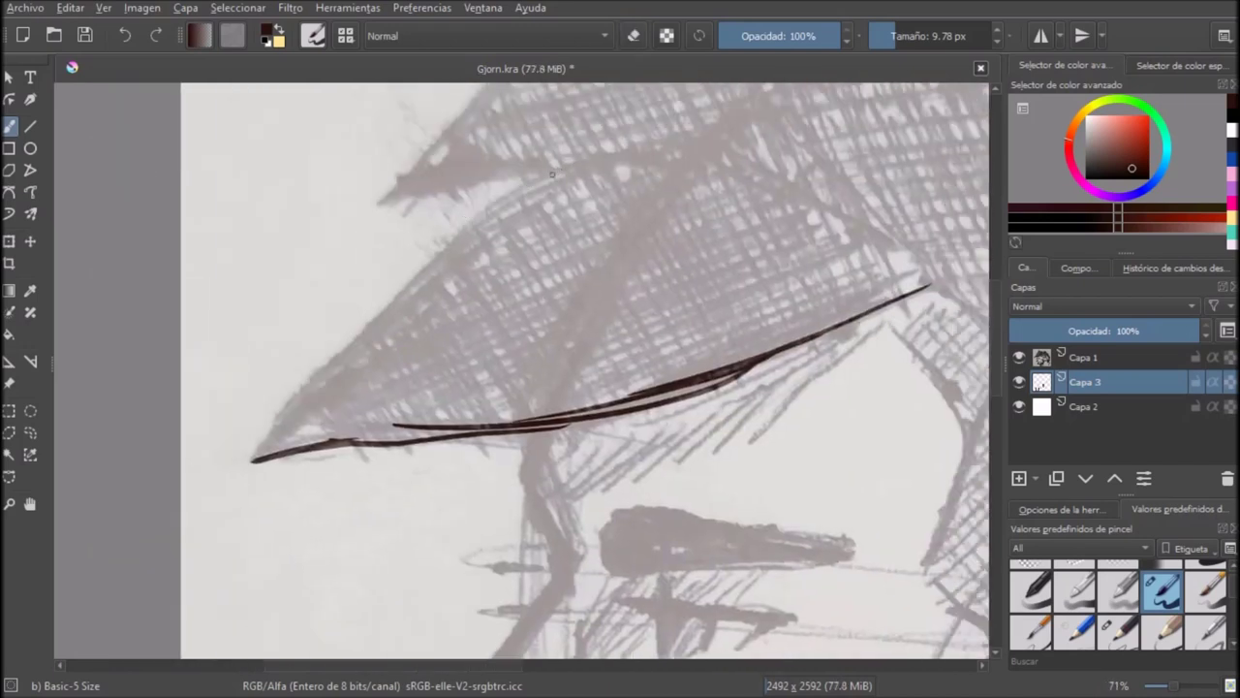
scroll(291, 397, up, 5)
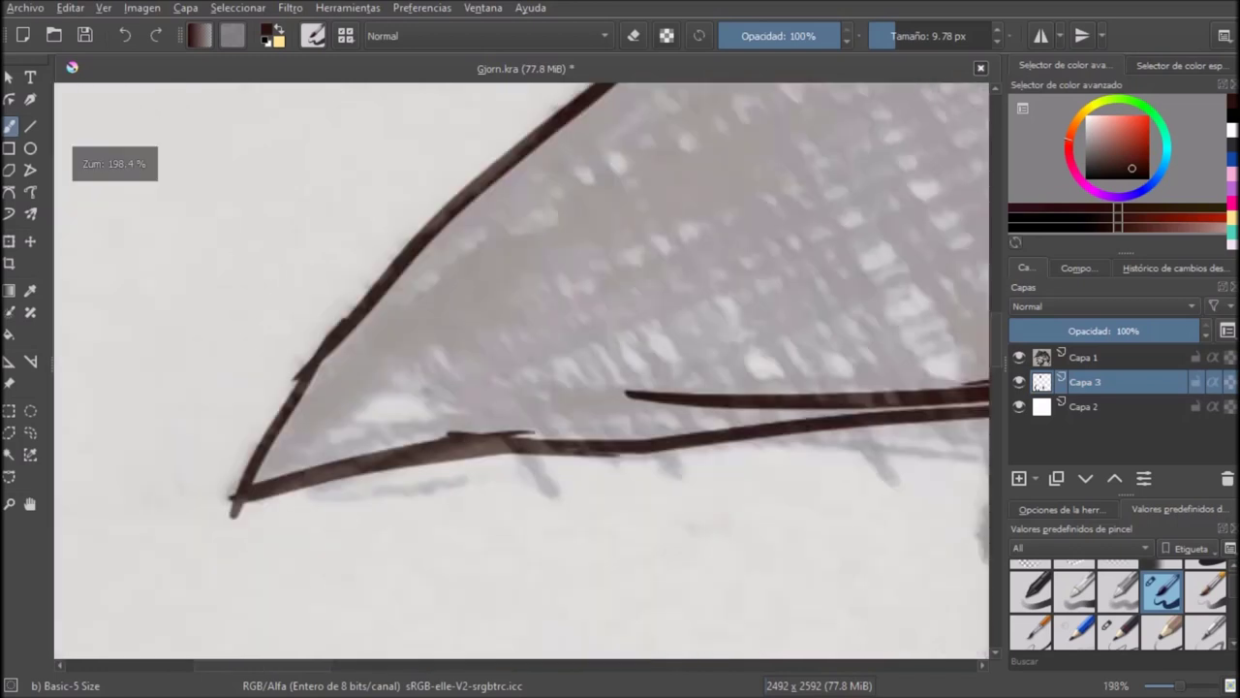
key(e)
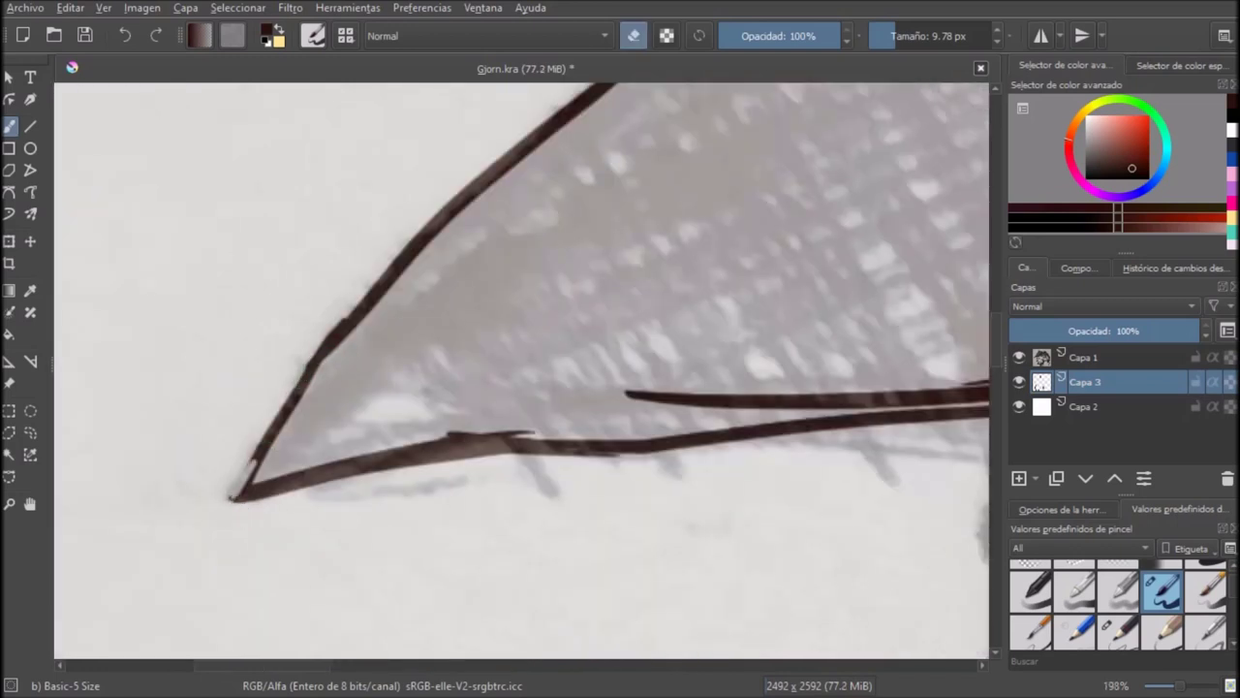
Step: Continue the large lock's outer edge toward the notch above and smooth the bend where its strokes join
scroll(350, 386, down, 5)
drag(350, 385, 192, 618)
scroll(380, 417, up, 6)
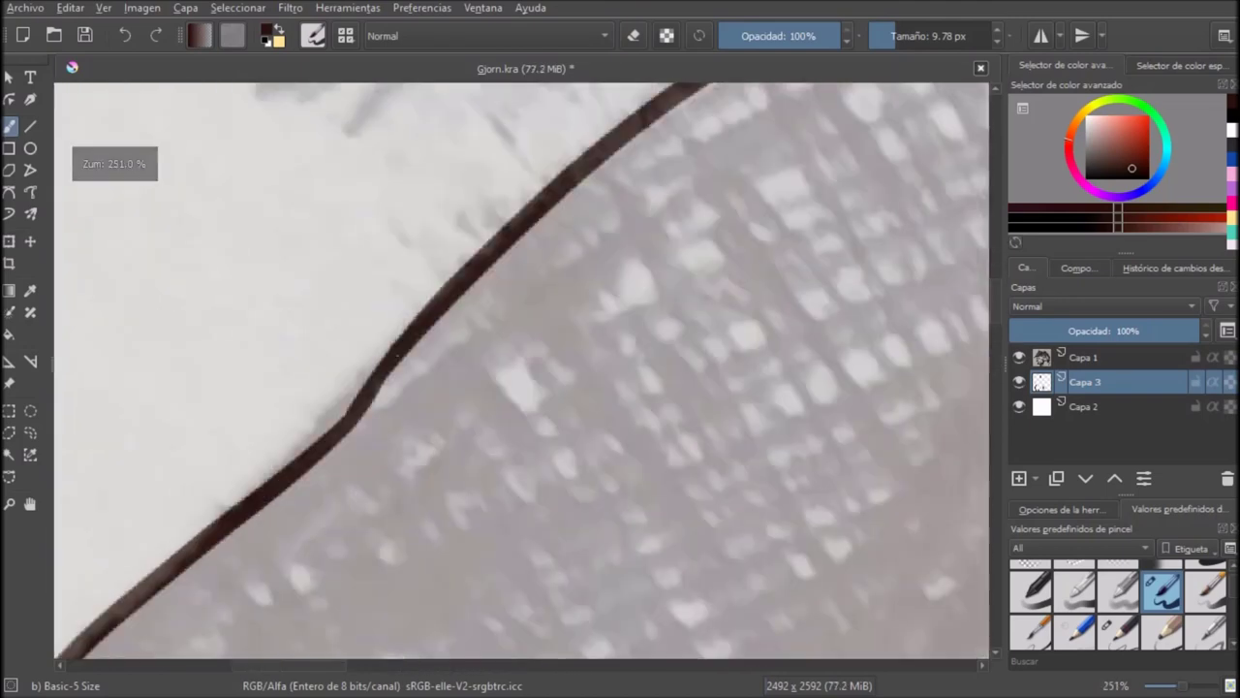
drag(234, 500, 376, 368)
key(ctrl+z)
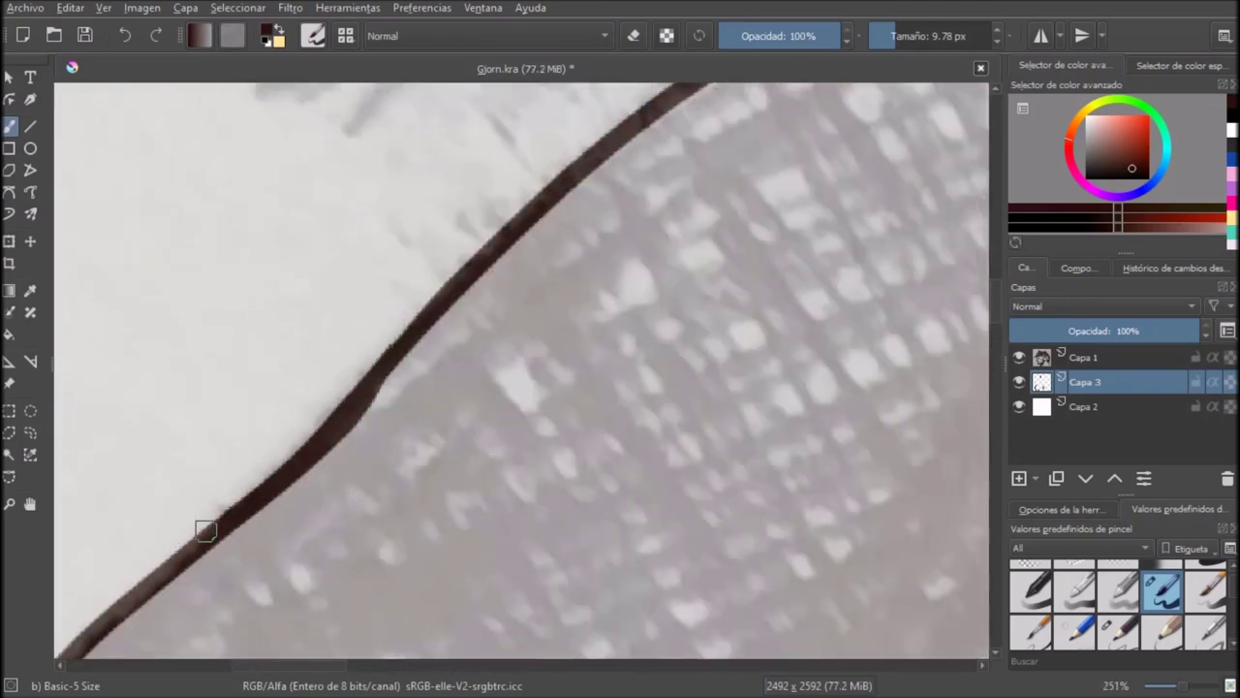
Step: Ink the underside of the upper hair lock from the notch out to its pointed tip
scroll(204, 524, down, 5)
scroll(340, 419, up, 4)
drag(562, 366, 245, 426)
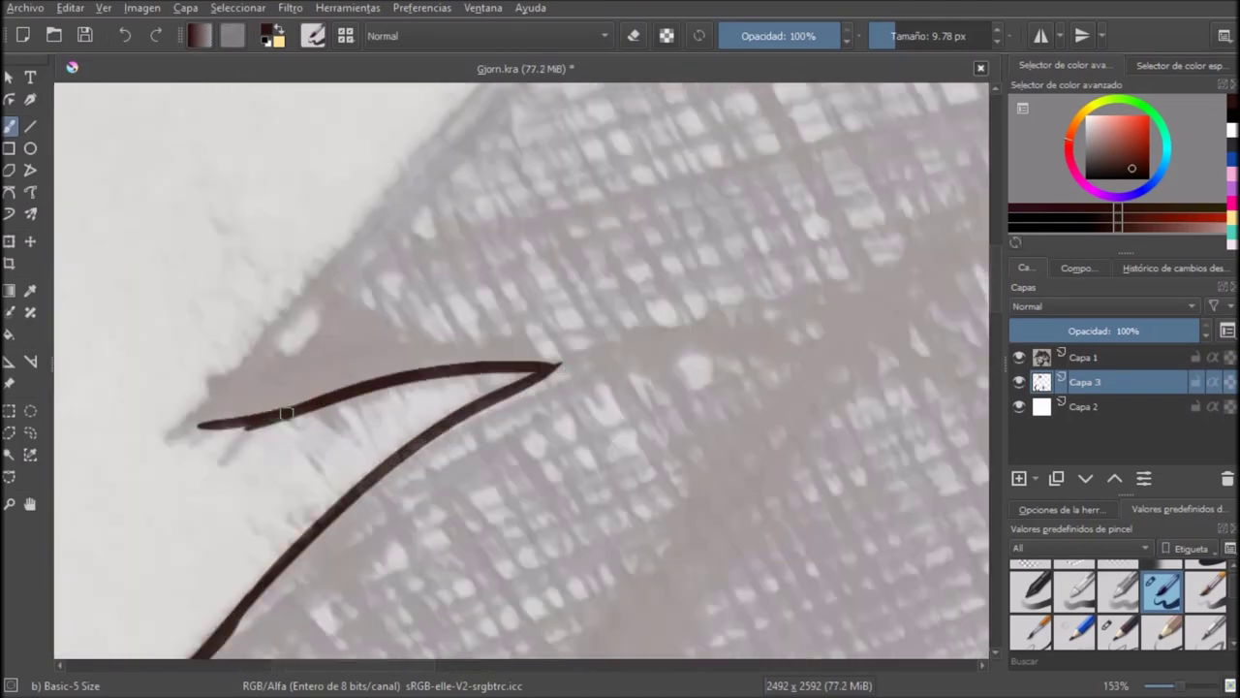
scroll(169, 442, down, 3)
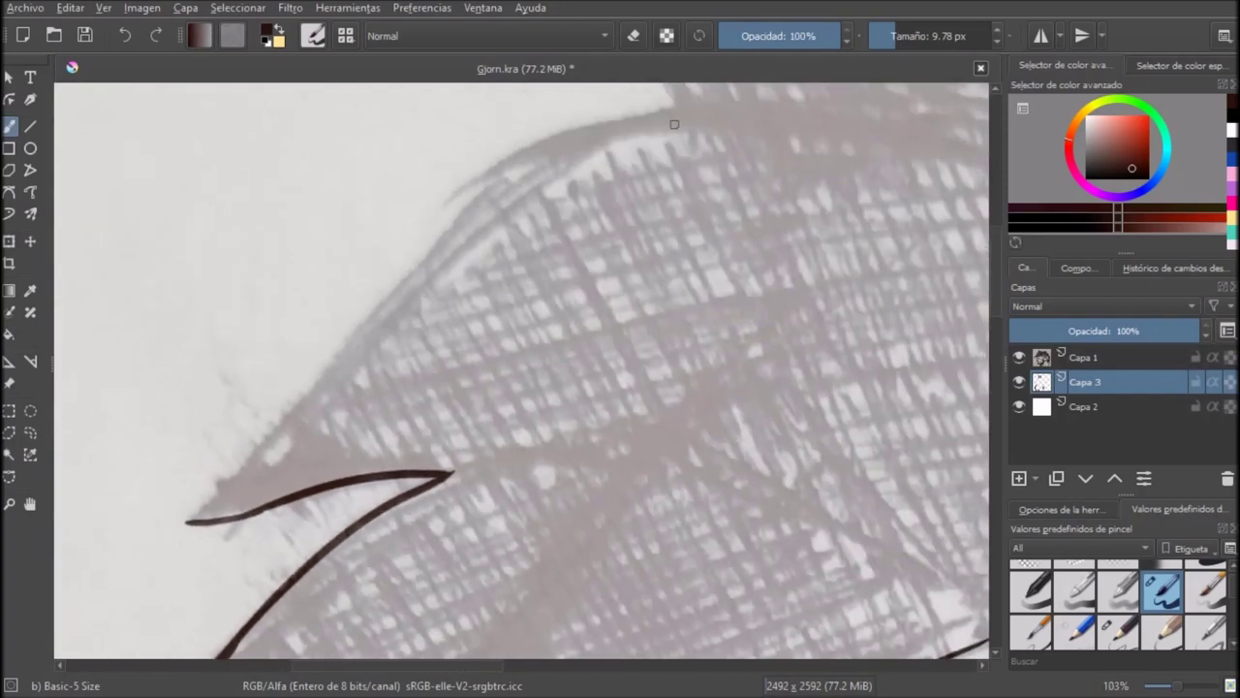
Step: Ink the curved top of the upper hair lock and try a stroke from it down to the lock's tip, undoing that stroke
mouse_move(700, 112)
mouse_down()
mouse_move(440, 186)
mouse_move(409, 207)
mouse_move(405, 264)
mouse_move(392, 239)
mouse_up()
key(ctrl+z)
key(ctrl+z)
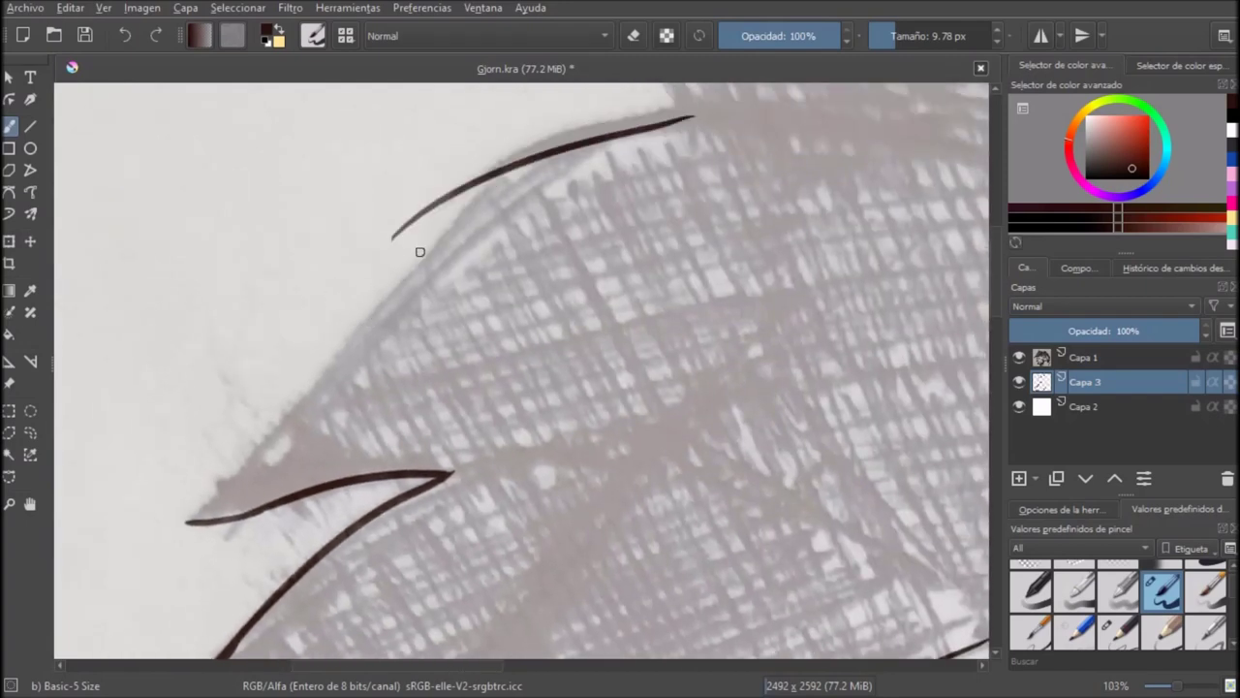
drag(576, 149, 186, 520)
scroll(176, 525, up, 8)
scroll(208, 494, down, 4)
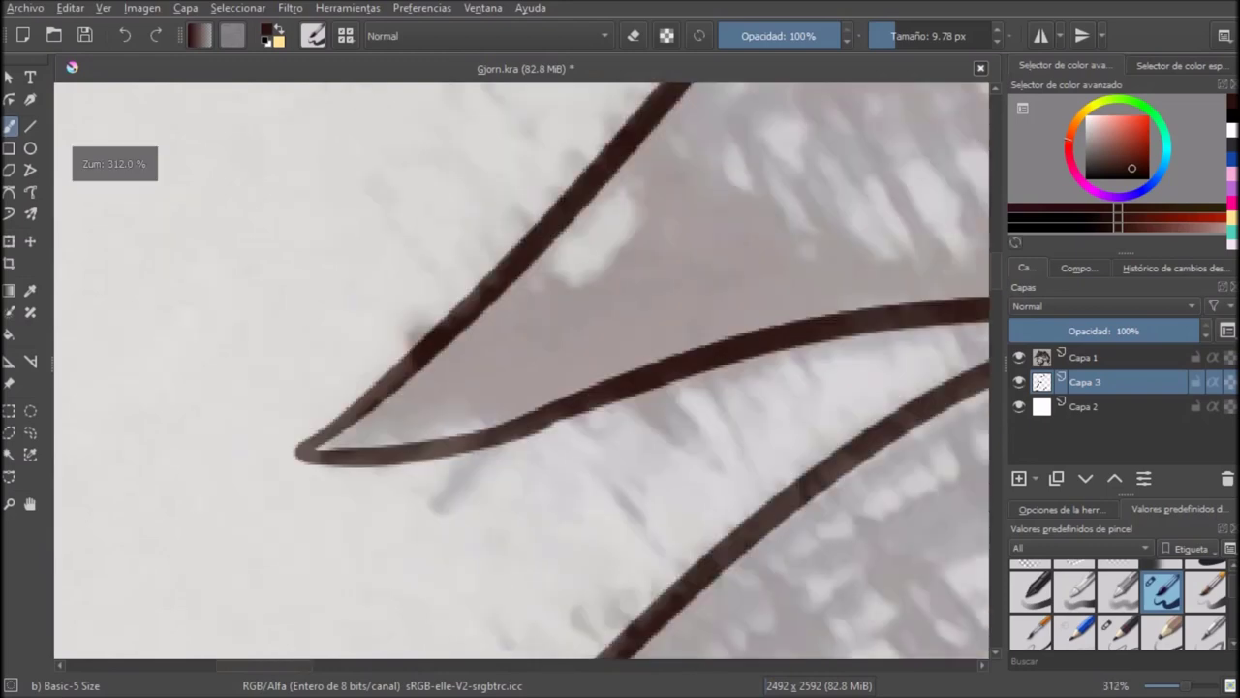
key(ctrl+z)
scroll(588, 360, down, 4)
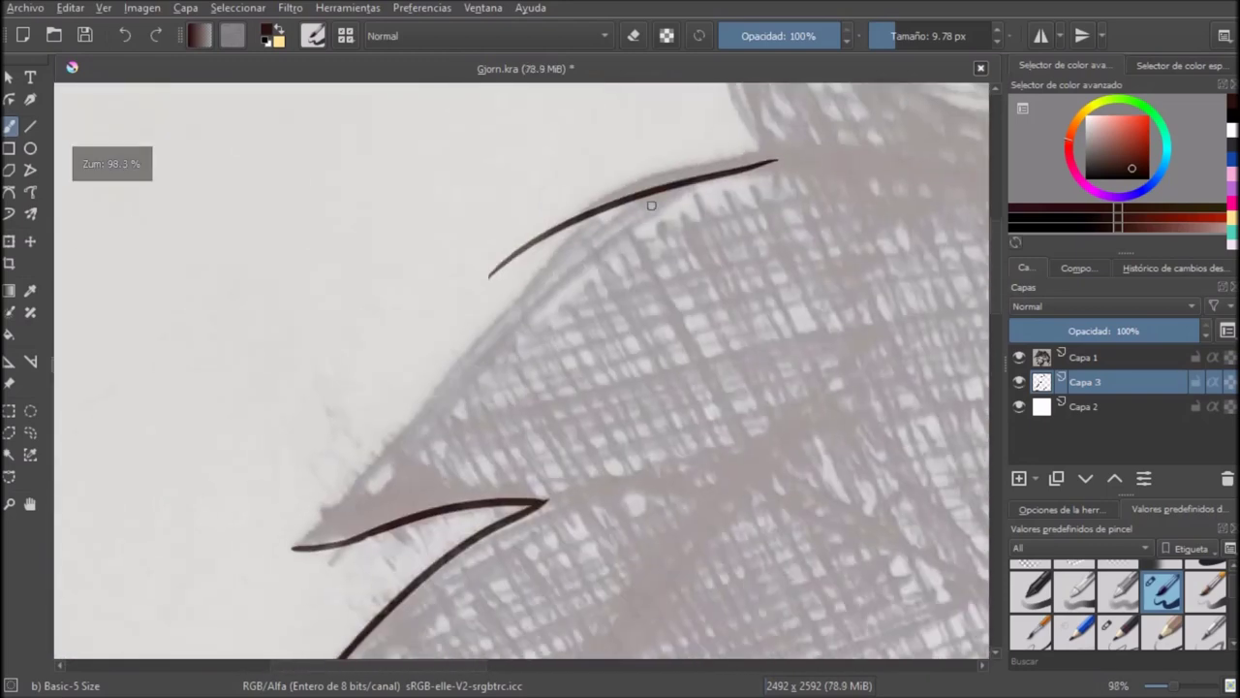
Step: Ink the upper lock's outer edge from the curved top down to its tip, retrying the strokes over the sketch
drag(639, 199, 451, 384)
key(ctrl+z)
mouse_move(509, 321)
mouse_down()
mouse_move(296, 539)
mouse_move(441, 390)
mouse_up()
key(ctrl+z)
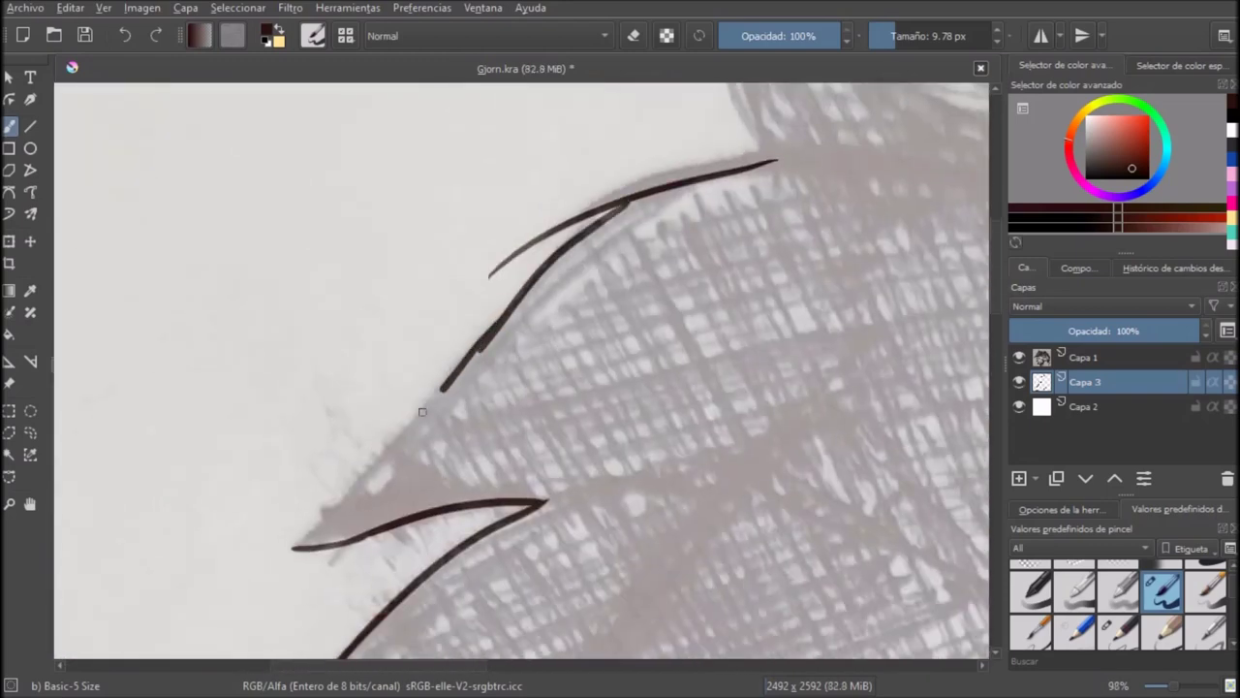
scroll(301, 520, up, 6)
scroll(255, 598, up, 4)
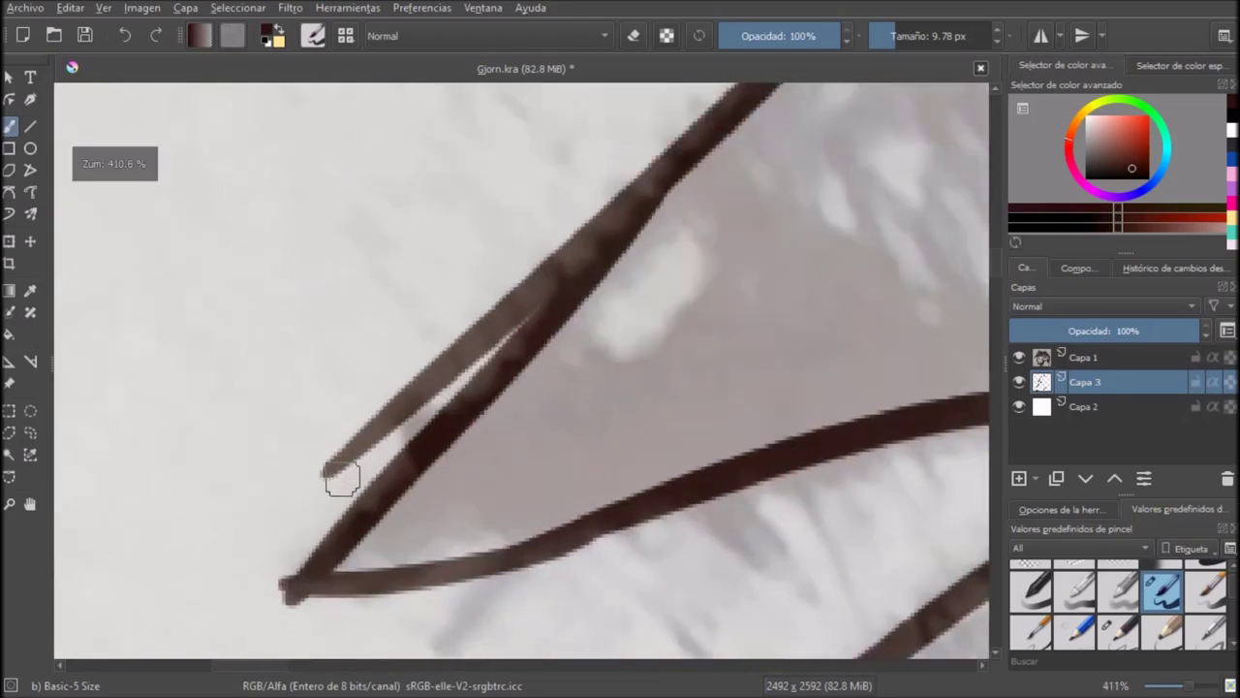
Step: Erase the stray duplicate line and the overshoot beside the upper lock's tip
key(e)
key(e)
drag(605, 198, 376, 426)
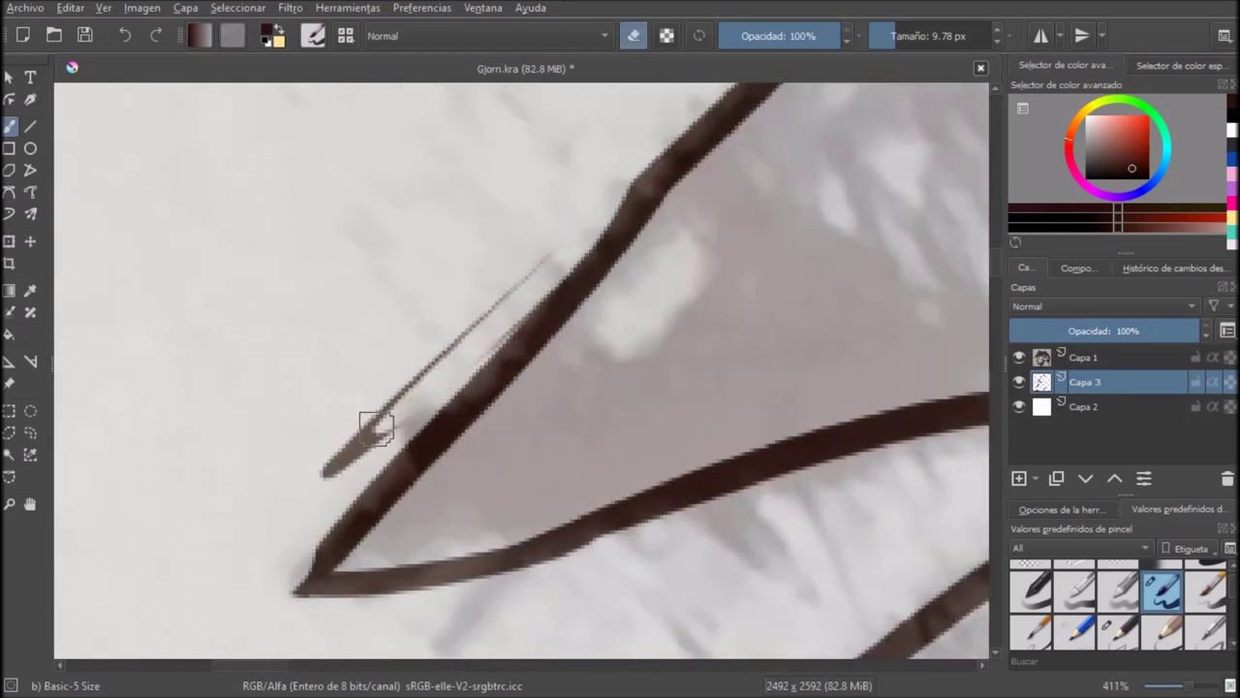
drag(516, 288, 391, 411)
drag(498, 337, 336, 465)
scroll(263, 585, down, 4)
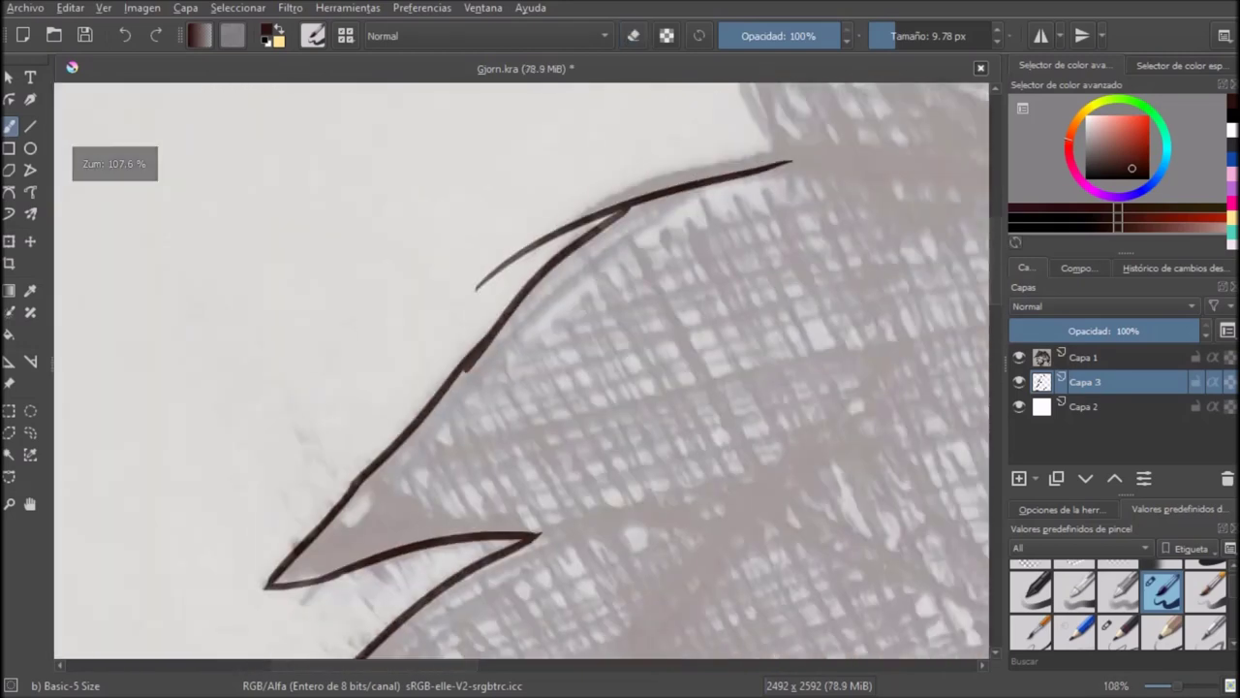
Step: Redraw the upper lock's top curve closer to the sketch and erase the stray tail of the earlier stroke
drag(570, 236, 398, 424)
scroll(398, 425, up, 3)
key(ctrl+z)
mouse_move(893, 228)
mouse_down()
mouse_move(362, 423)
mouse_move(401, 417)
mouse_move(359, 443)
mouse_up()
key(ctrl+z)
drag(434, 395, 346, 481)
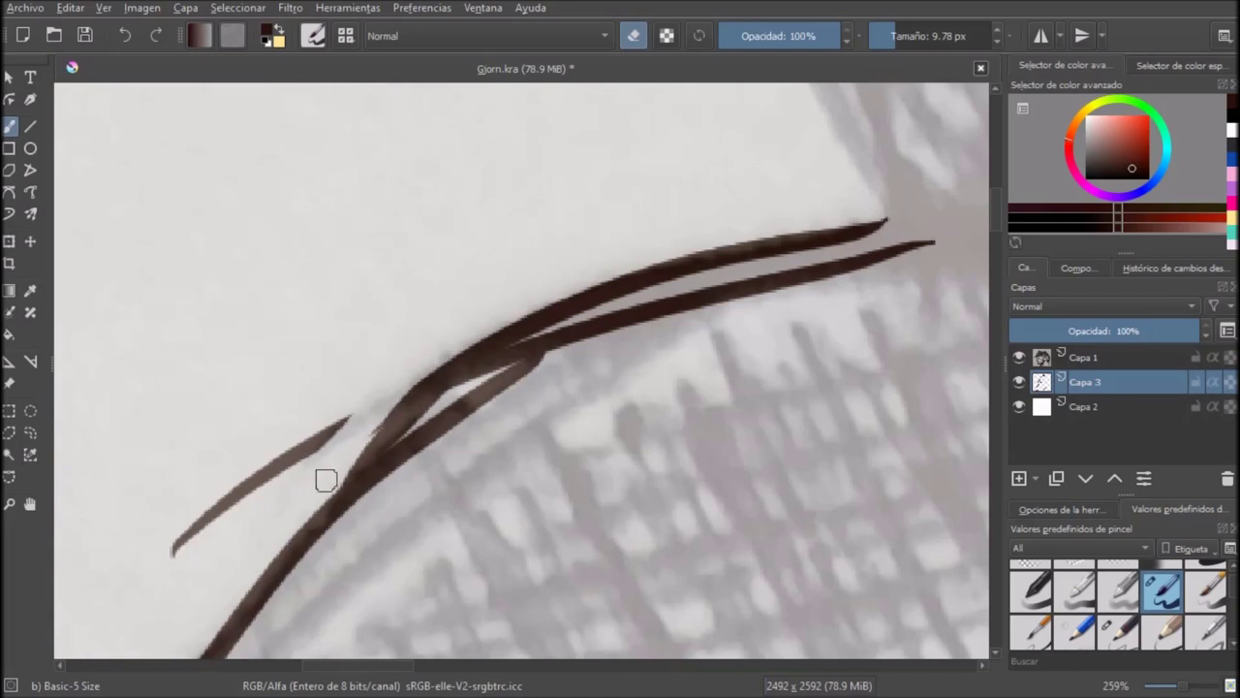
drag(326, 479, 184, 531)
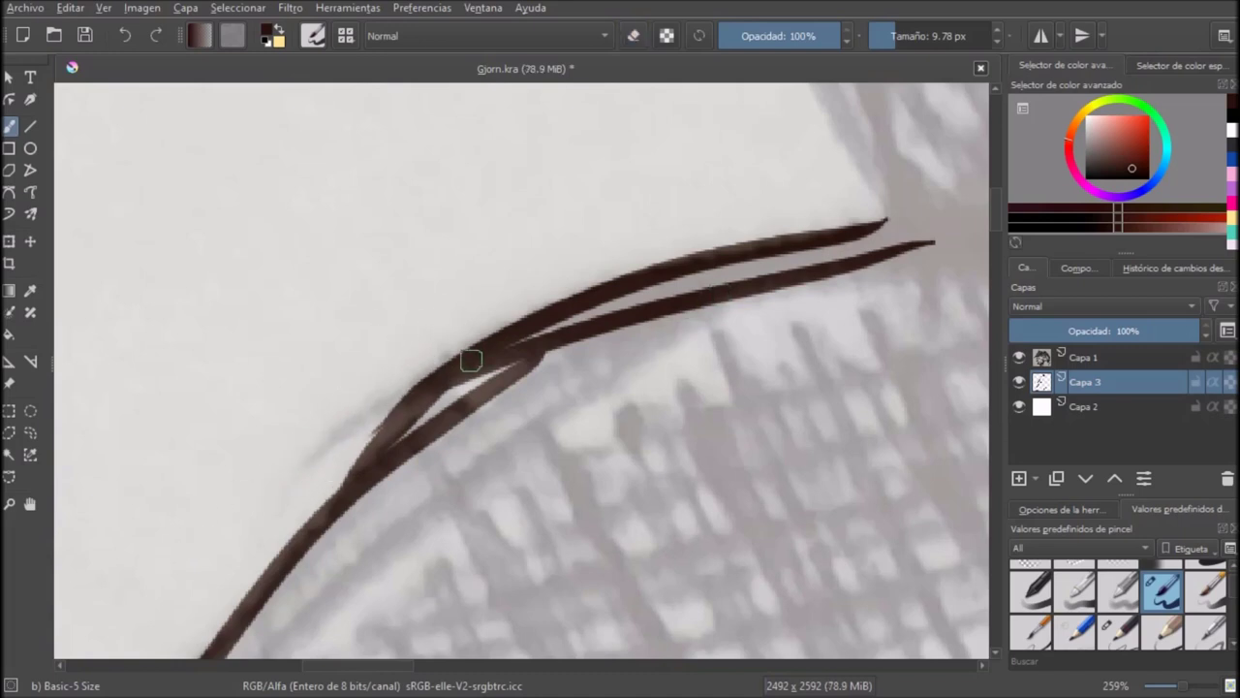
Step: Fill the small gap between the overlapping strokes at the bend of the upper lock's top curve
scroll(426, 317, down, 3)
scroll(437, 386, up, 3)
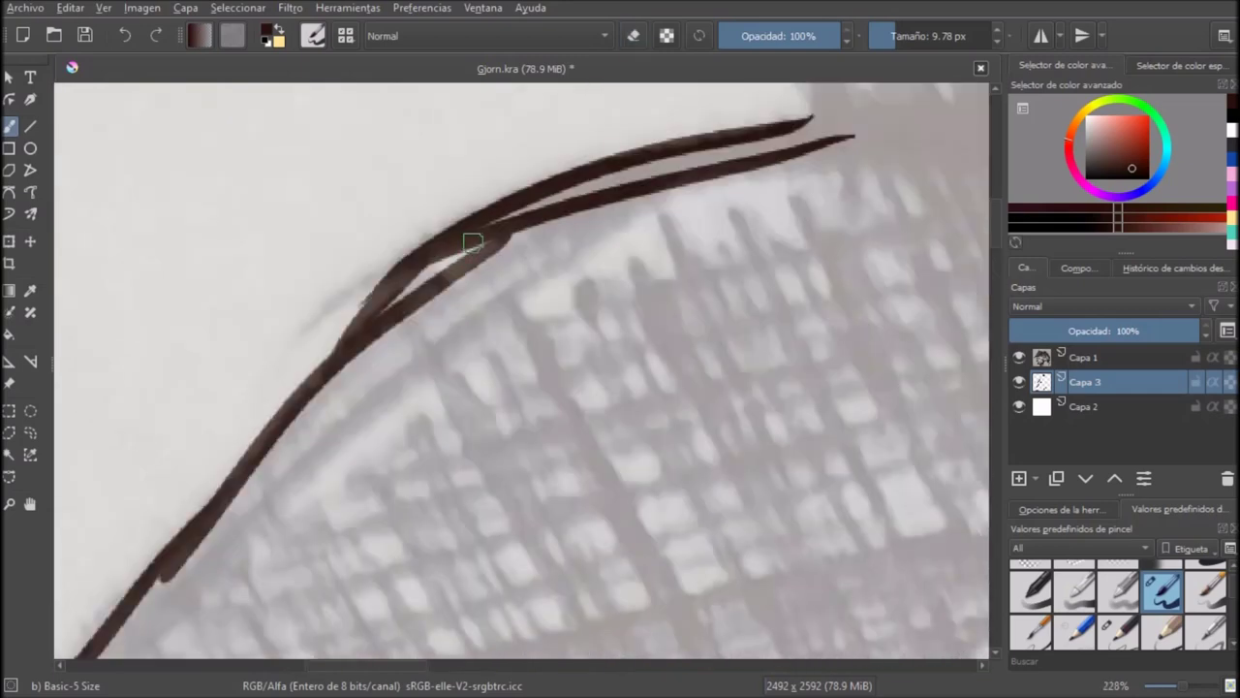
scroll(386, 310, down, 4)
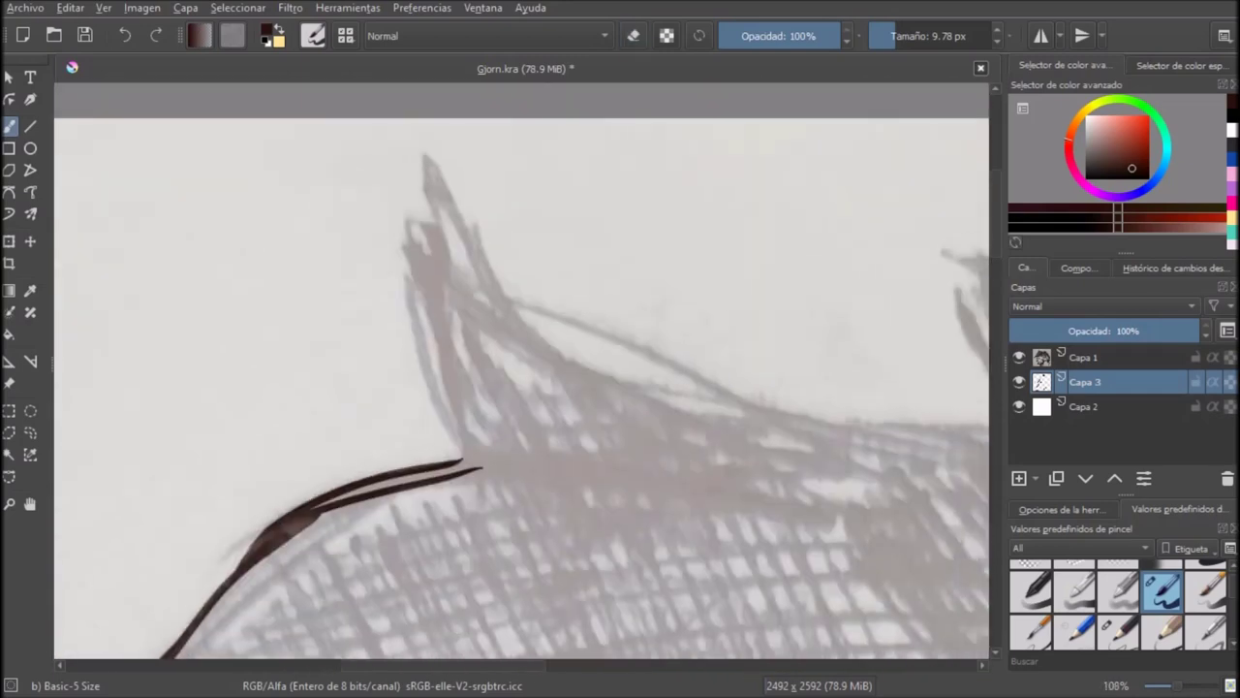
Step: Ink the outer edge of the tall hair tuft and fill the double line at its base into one thick stroke
drag(433, 165, 476, 465)
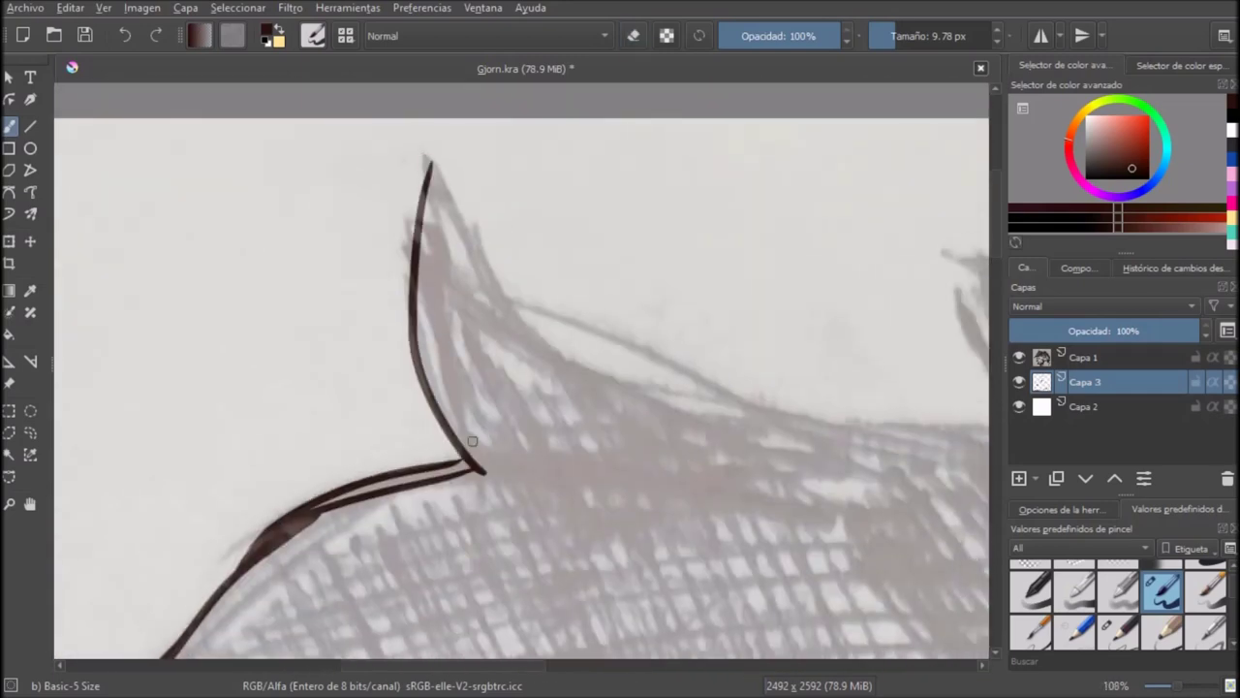
scroll(388, 499, up, 4)
mouse_move(564, 389)
mouse_down()
mouse_move(599, 371)
mouse_move(448, 415)
mouse_move(657, 379)
mouse_move(249, 473)
mouse_up()
scroll(720, 349, down, 3)
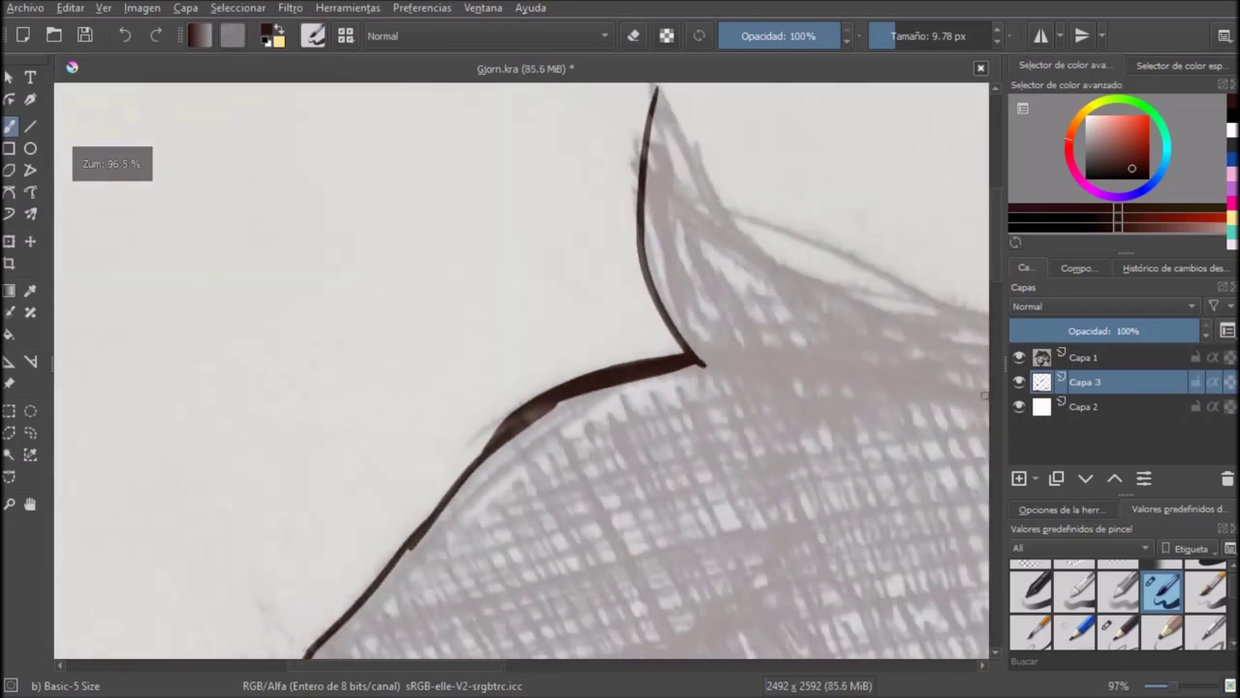
Step: Hide the sketch layer Capa 1 to review the inked outline on its own
click(1019, 358)
scroll(841, 276, down, 5)
drag(841, 275, 647, 193)
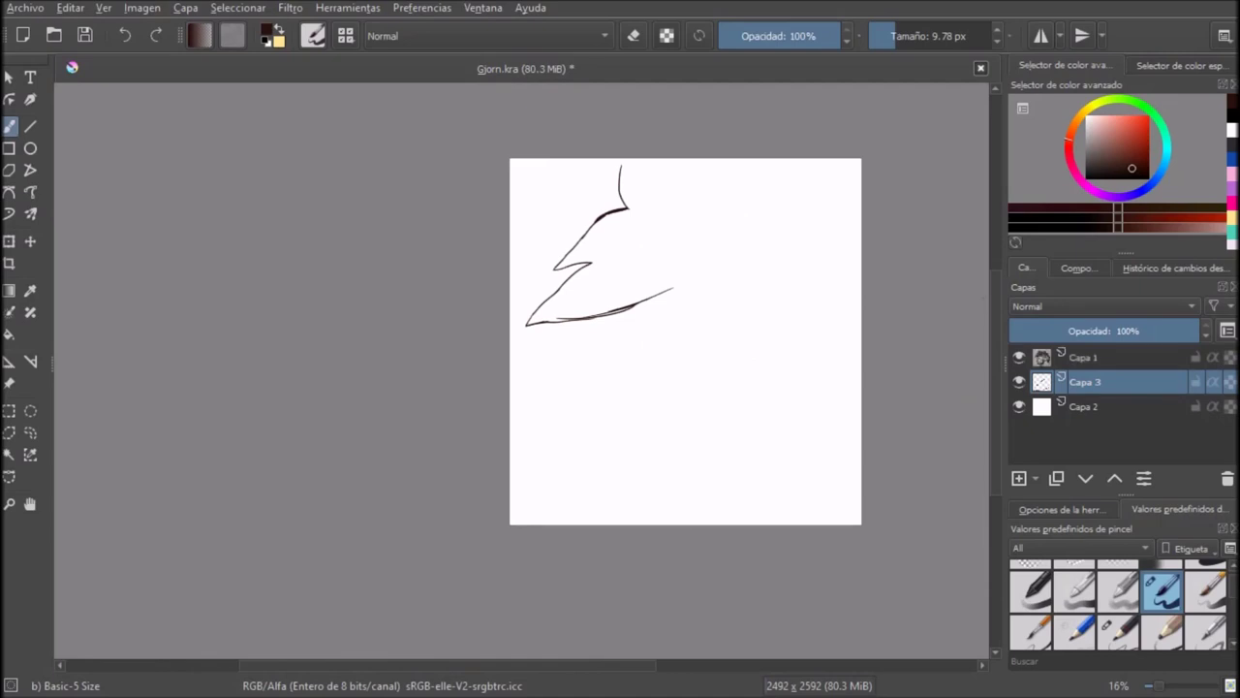
scroll(686, 242, up, 6)
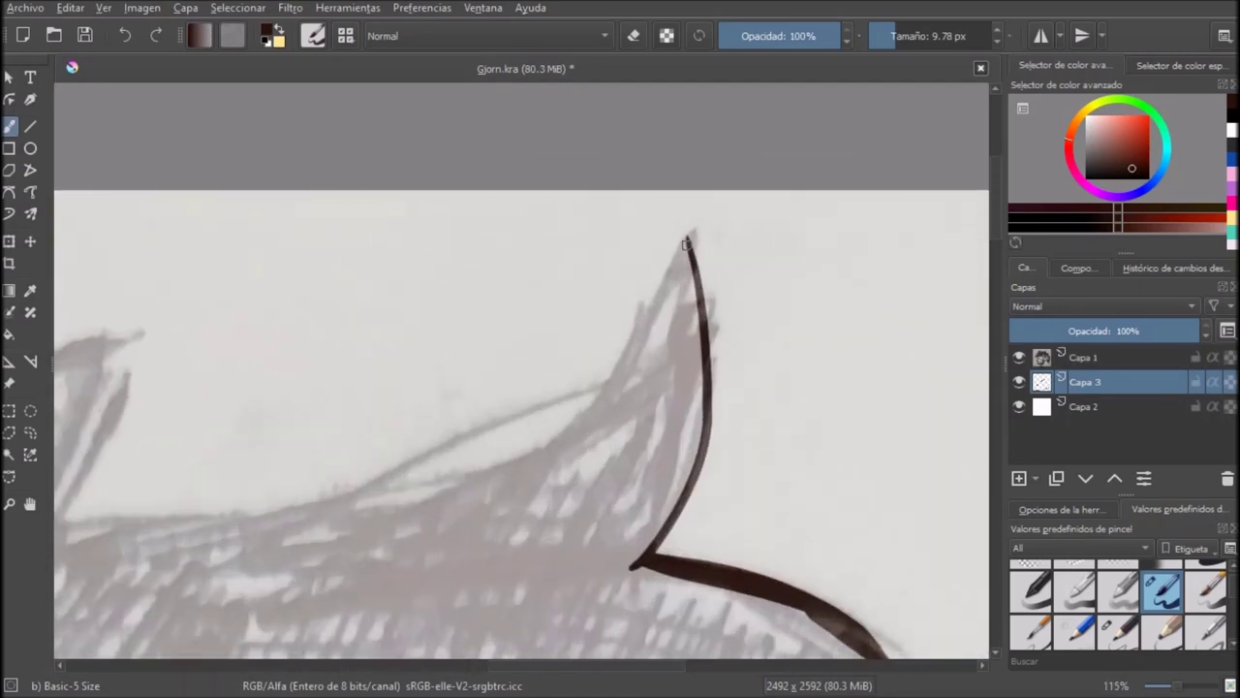
Step: Ink the inner edge of the tall hair tuft in the mirrored view, undoing strokes that miss the sketch
key(ctrl+z)
mouse_move(686, 242)
mouse_down()
mouse_move(514, 470)
mouse_move(588, 380)
mouse_move(378, 546)
mouse_up()
key(ctrl+z)
mouse_move(529, 449)
mouse_down()
mouse_move(850, 263)
mouse_move(403, 351)
mouse_up()
key(ctrl+z)
Step: Ink the top hairline from the tall tuft's base across to the next tuft, undoing and retrying strokes
drag(853, 260, 403, 349)
mouse_move(919, 201)
mouse_down()
mouse_move(596, 382)
mouse_move(685, 312)
mouse_up()
key(ctrl+z)
scroll(809, 285, down, 6)
key(ctrl+z)
drag(675, 369, 442, 499)
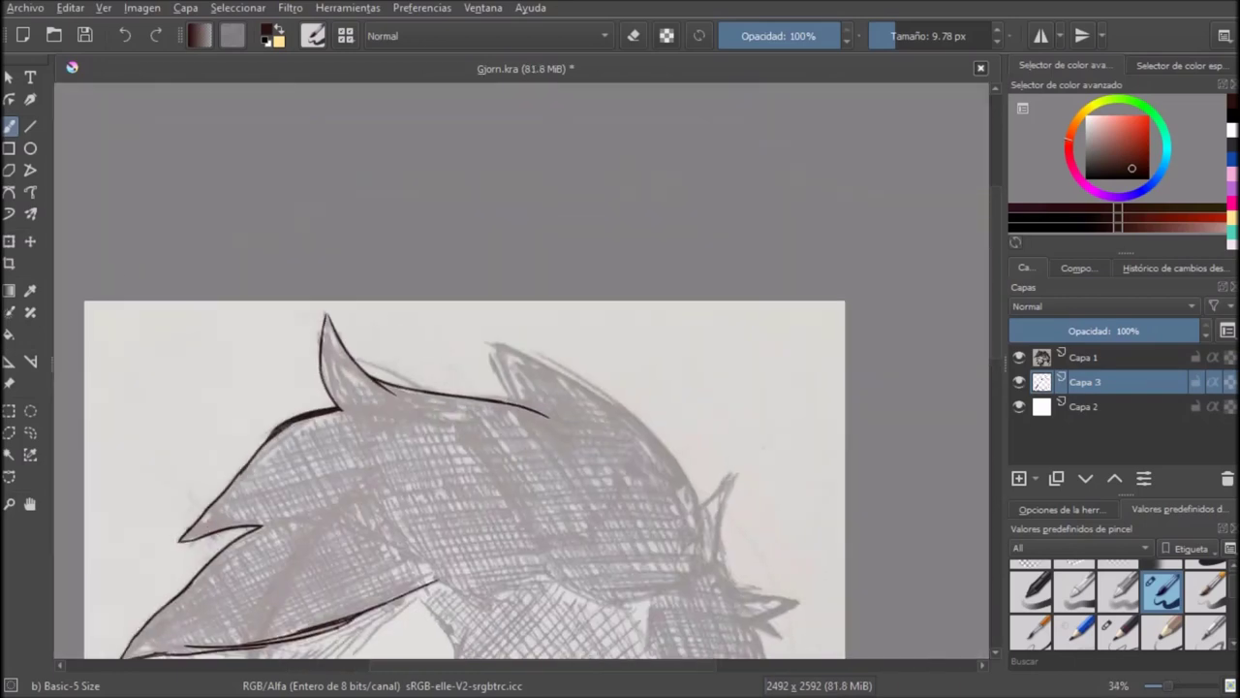
Step: Ink the inner edge of the second hair tuft up to its tip, checking it in the mirrored view
scroll(530, 410, up, 6)
drag(409, 163, 479, 405)
key(m)
scroll(521, 371, down, 4)
mouse_move(576, 277)
mouse_down()
mouse_move(726, 103)
mouse_move(465, 227)
mouse_up()
key(ctrl+z)
drag(693, 116, 538, 340)
scroll(539, 340, up, 6)
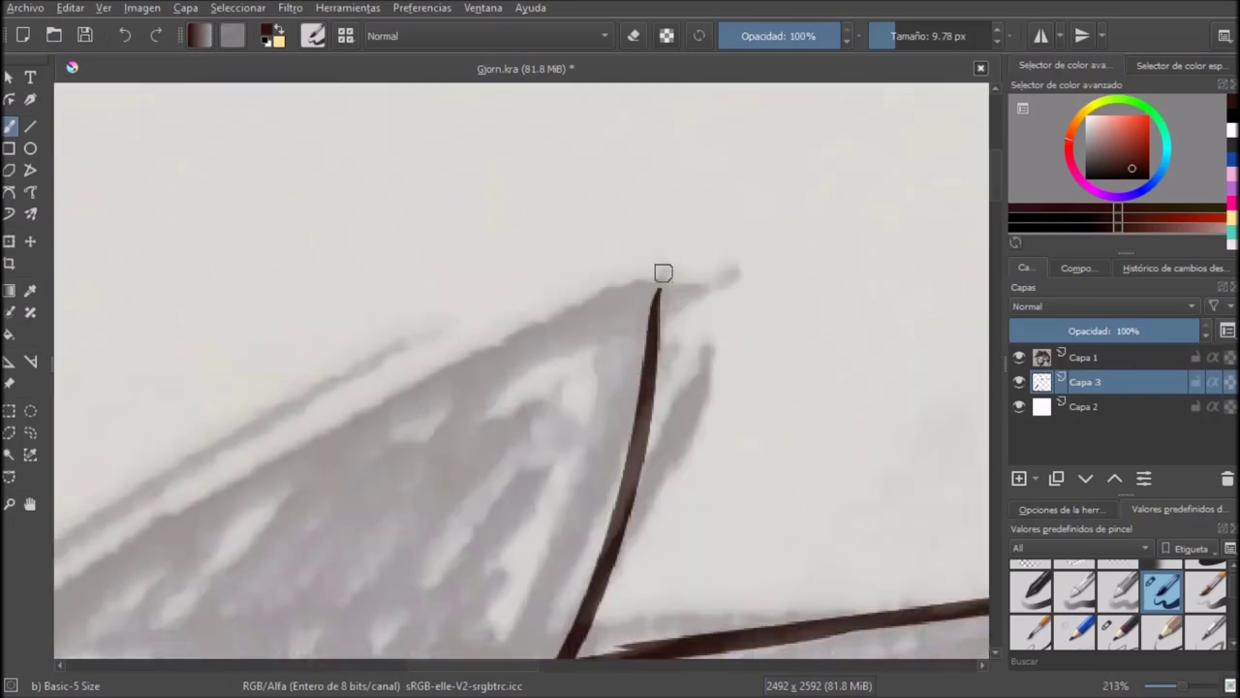
scroll(644, 335, down, 4)
Step: Ink the long outer curve from the second tuft's tip down the side of the hair in one continuous stroke, replacing earlier attempts
drag(779, 186, 387, 419)
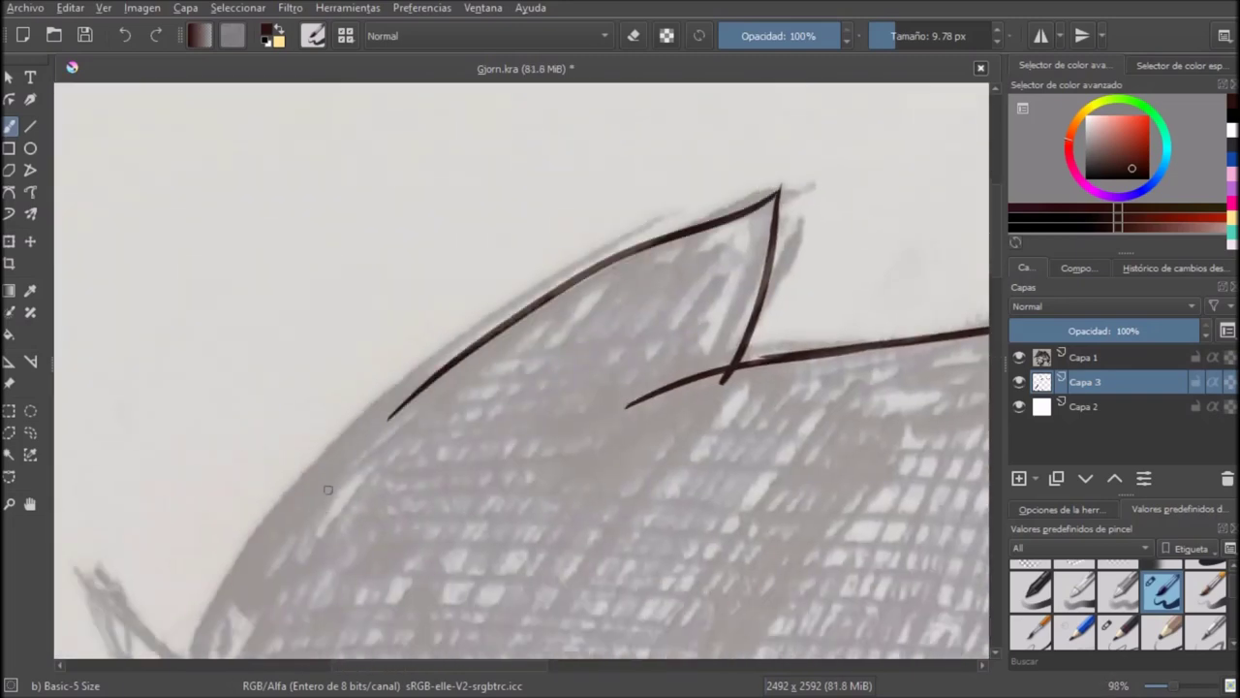
key(ctrl+z)
mouse_move(780, 184)
mouse_down()
mouse_move(444, 415)
mouse_move(295, 591)
mouse_up()
scroll(740, 252, down, 4)
key(ctrl+z)
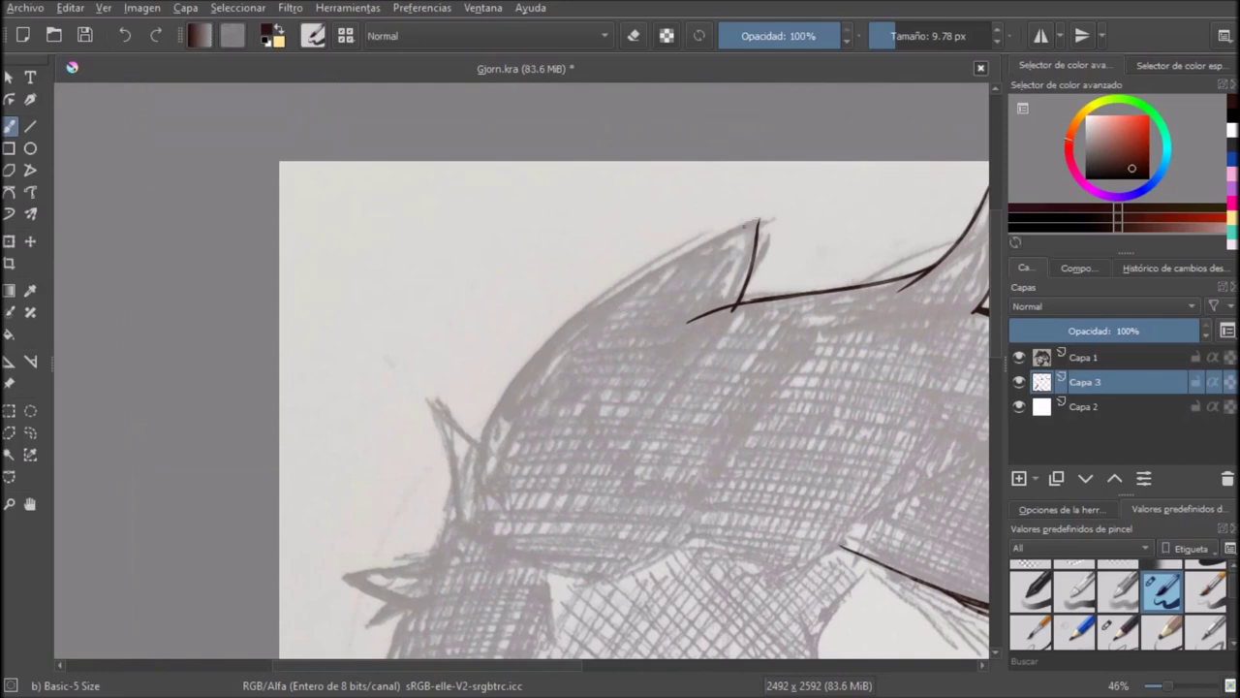
key(ctrl+z)
mouse_move(757, 222)
mouse_down()
mouse_move(442, 519)
mouse_move(456, 507)
mouse_up()
Step: Ink both edges of the small pointed spike at the lower end of the long outer hair curve
scroll(461, 550, up, 4)
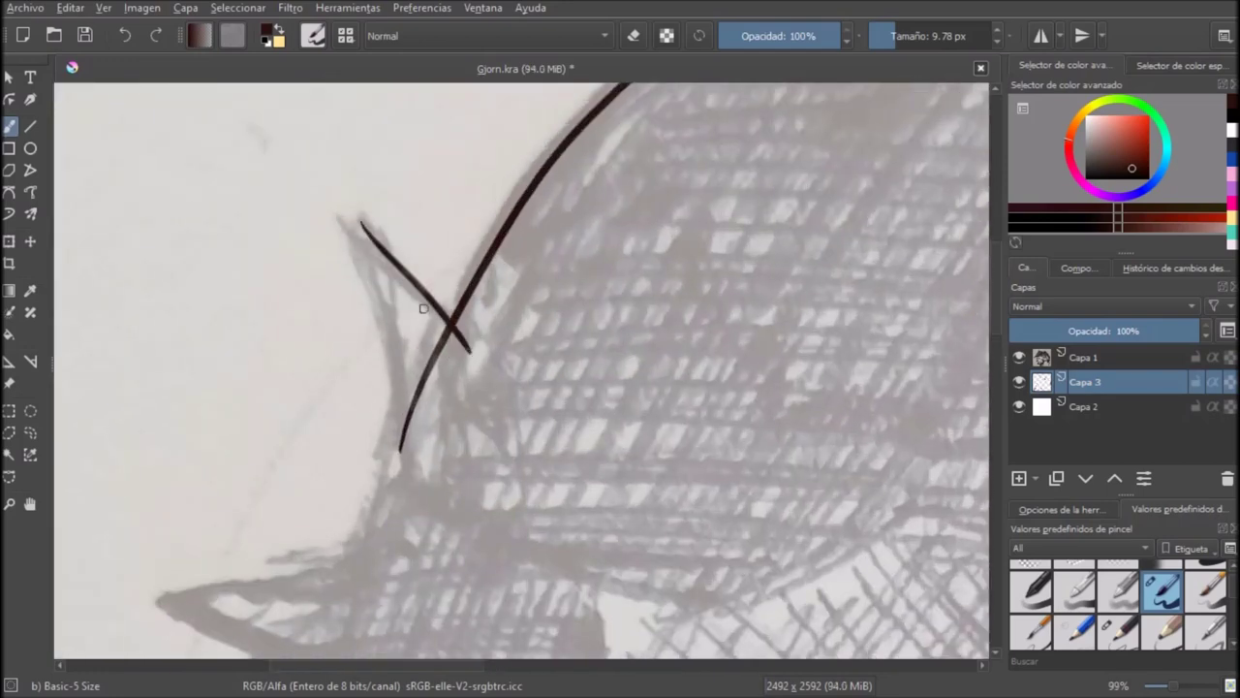
scroll(494, 250, down, 4)
drag(424, 254, 432, 399)
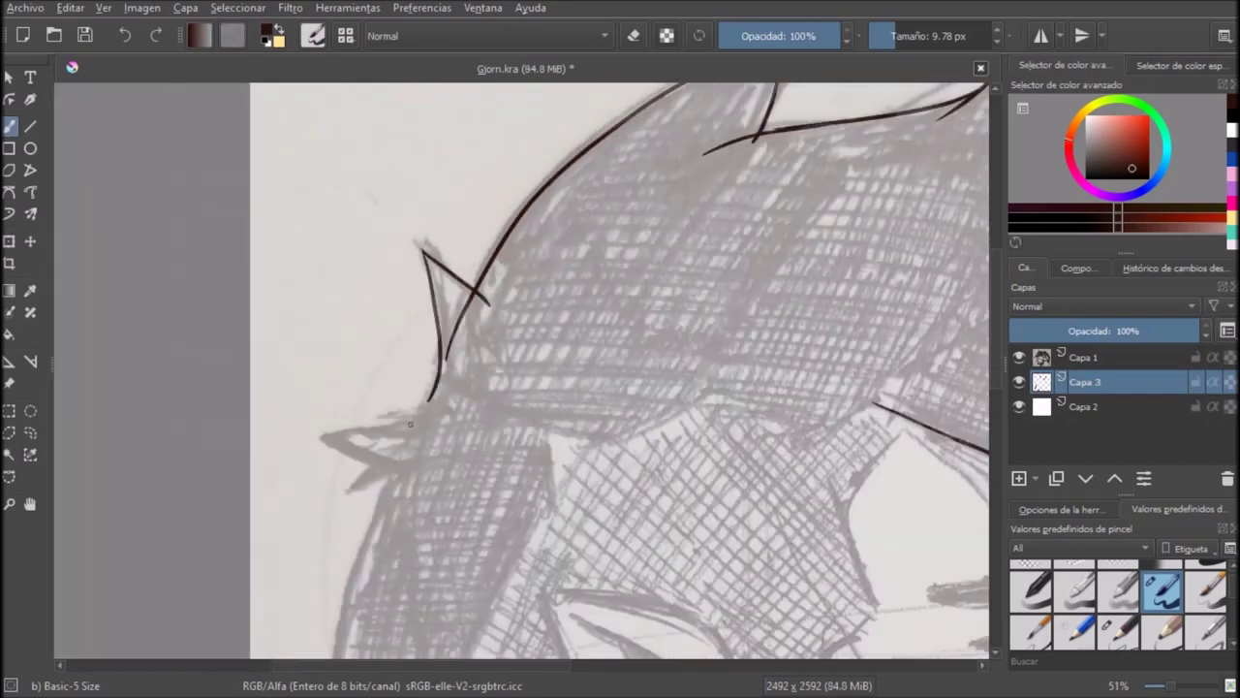
Step: Ink the upper edge of the sideways hair spike below the small spike, undoing and retrying strokes
scroll(365, 524, up, 4)
mouse_move(522, 205)
mouse_down()
mouse_move(399, 313)
mouse_move(285, 335)
mouse_up()
key(ctrl+z)
key(ctrl+z)
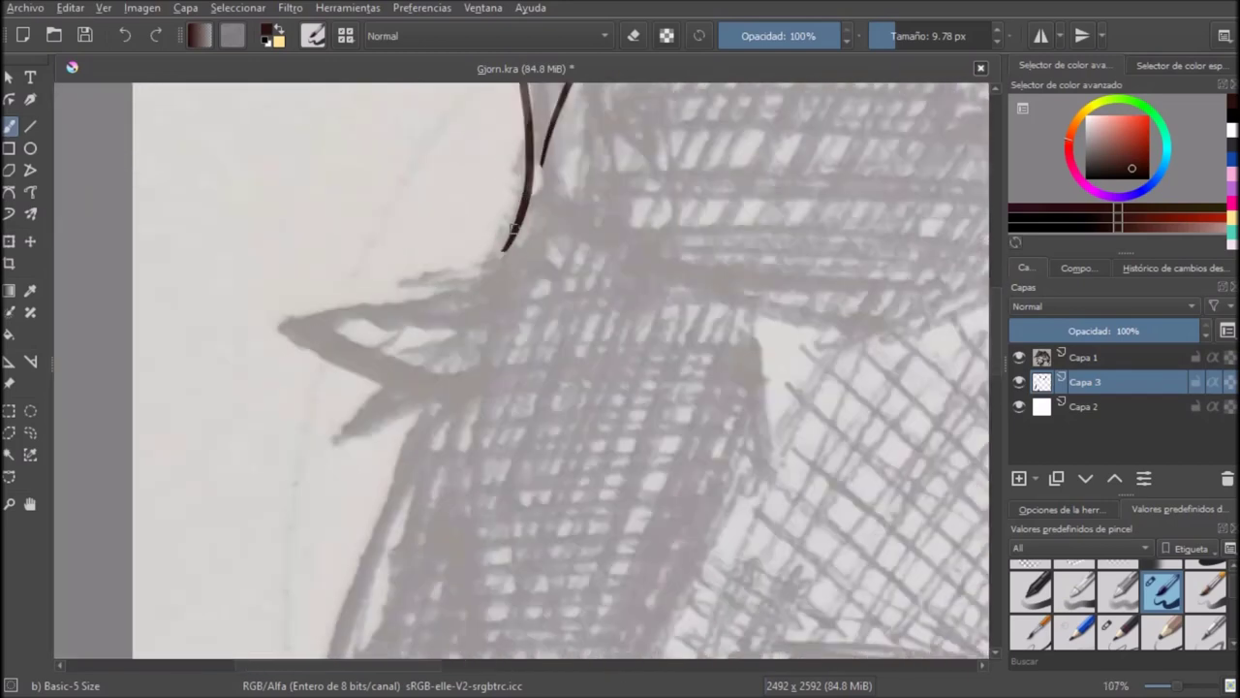
mouse_move(521, 225)
mouse_down()
mouse_move(267, 330)
mouse_move(509, 429)
mouse_up()
scroll(290, 320, up, 3)
key(ctrl+z)
Step: Ink the sideways spike's lower edge back to the notch and the edge of the short point beneath it
mouse_move(265, 326)
mouse_down()
mouse_move(493, 436)
mouse_move(469, 325)
mouse_up()
key(ctrl+z)
mouse_move(240, 206)
mouse_down()
mouse_move(467, 320)
mouse_move(347, 422)
mouse_up()
key(ctrl+z)
mouse_move(460, 321)
mouse_down()
mouse_move(350, 422)
mouse_move(516, 356)
mouse_up()
key(ctrl+z)
drag(343, 431, 352, 422)
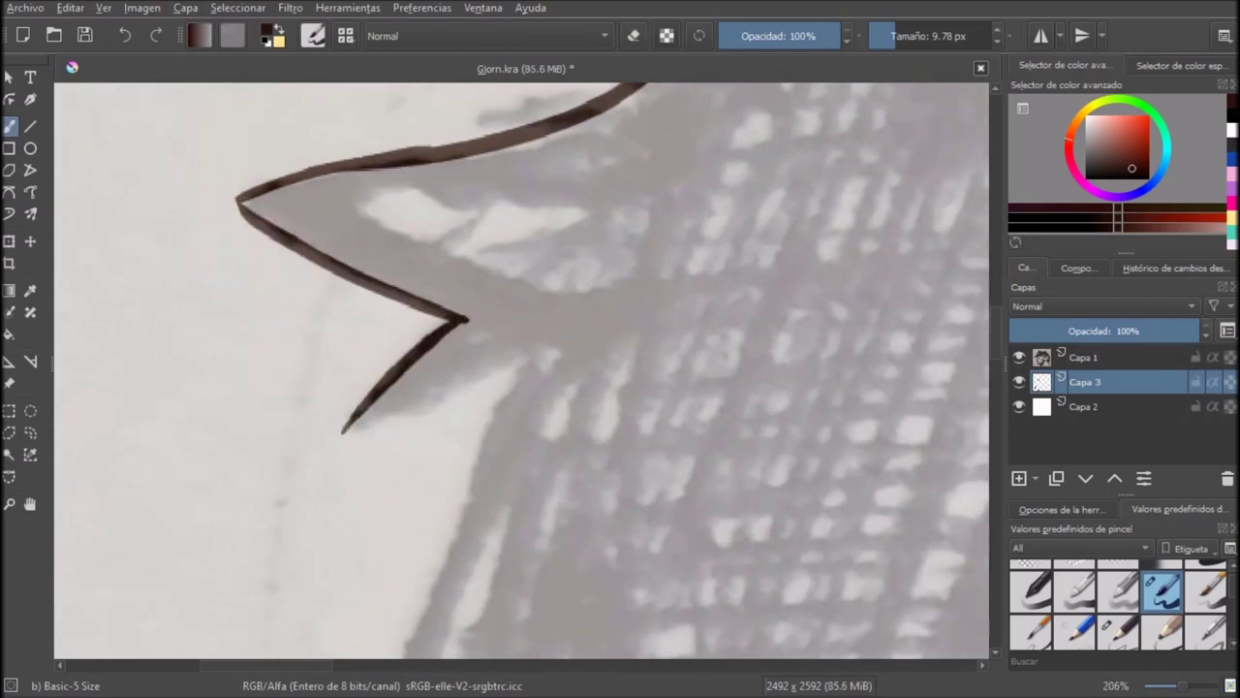
Step: Save the drawing and ink the wavy hairline above the shaved side, running toward the back of the head
scroll(523, 359, down, 10)
key(ctrl+s)
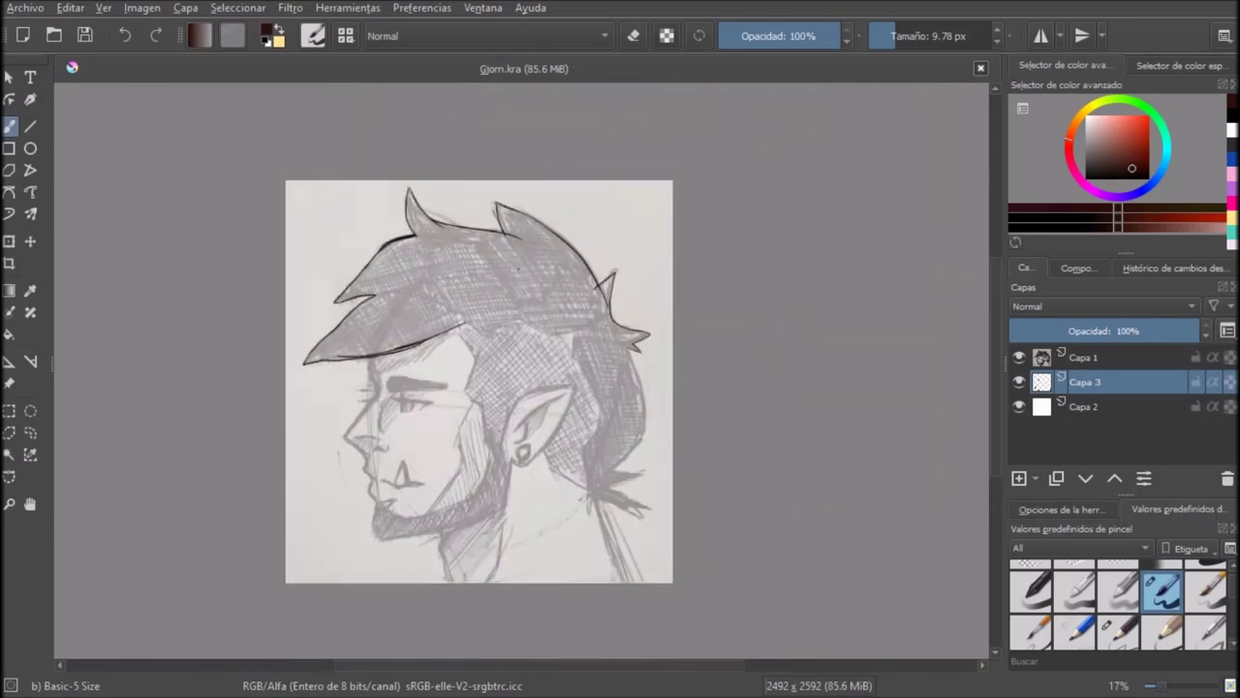
scroll(523, 359, up, 10)
mouse_move(304, 278)
mouse_down()
mouse_move(589, 403)
mouse_move(354, 362)
mouse_move(601, 277)
mouse_move(194, 249)
mouse_move(485, 364)
mouse_up()
scroll(353, 361, down, 1)
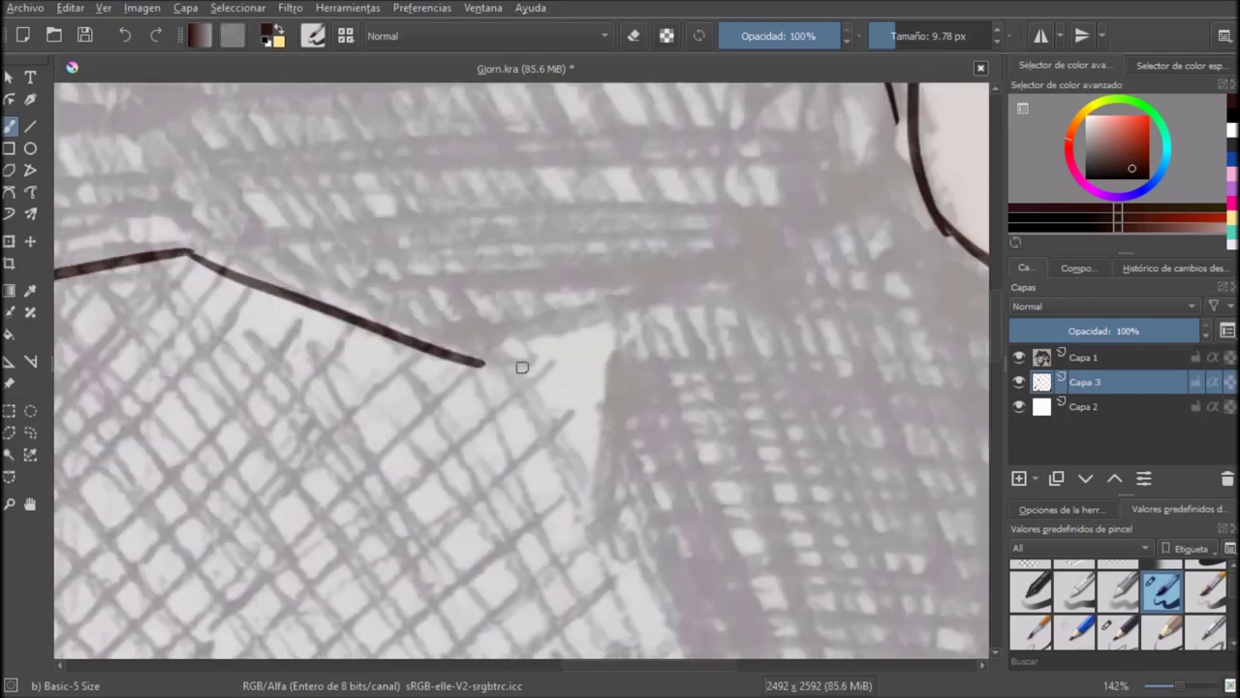
key(ctrl+z)
drag(189, 254, 544, 355)
mouse_move(616, 299)
mouse_down()
mouse_move(430, 355)
mouse_move(438, 347)
mouse_move(419, 344)
mouse_up()
key(ctrl+z)
scroll(630, 312, down, 4)
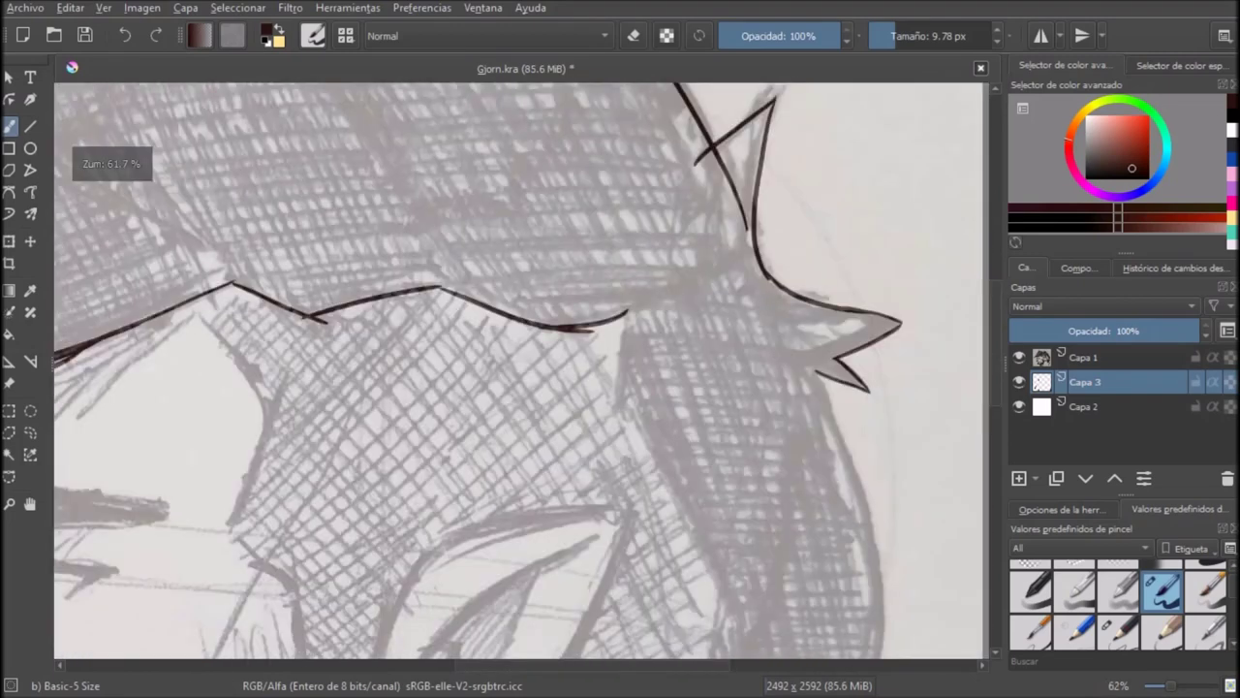
Step: Ink the inner edge of the back hair from the hairline's corner down behind the ear, checking in mirrored view
drag(626, 327, 526, 227)
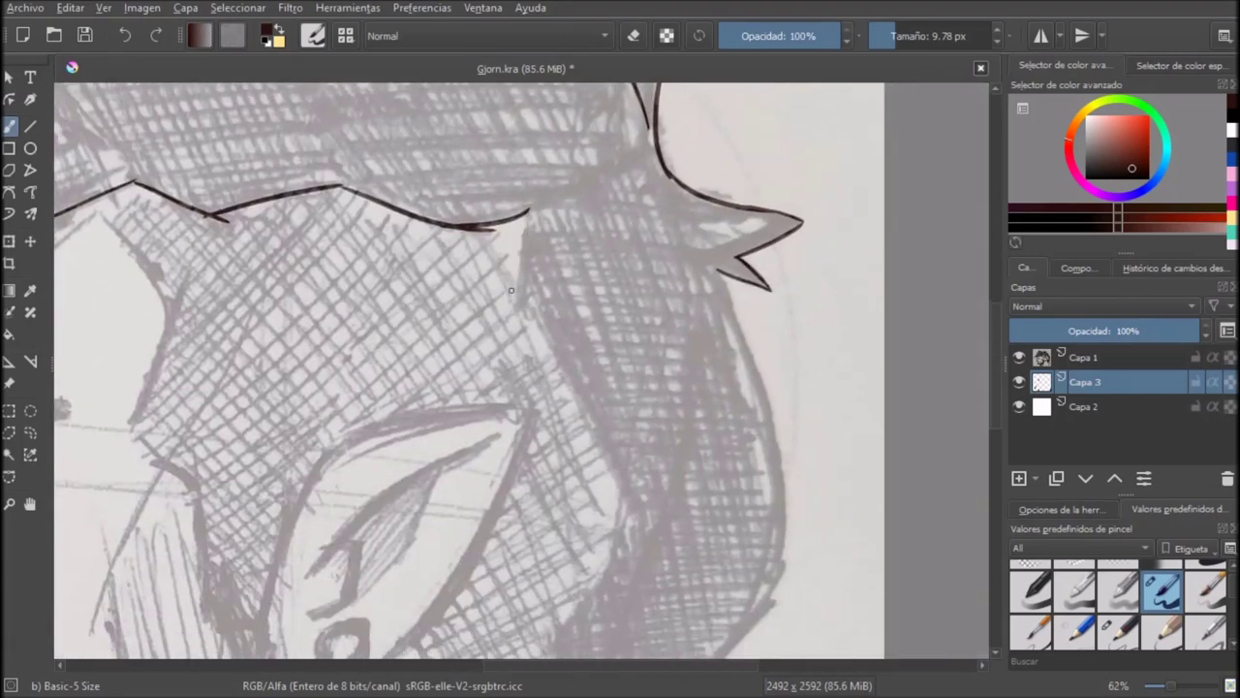
scroll(546, 261, up, 3)
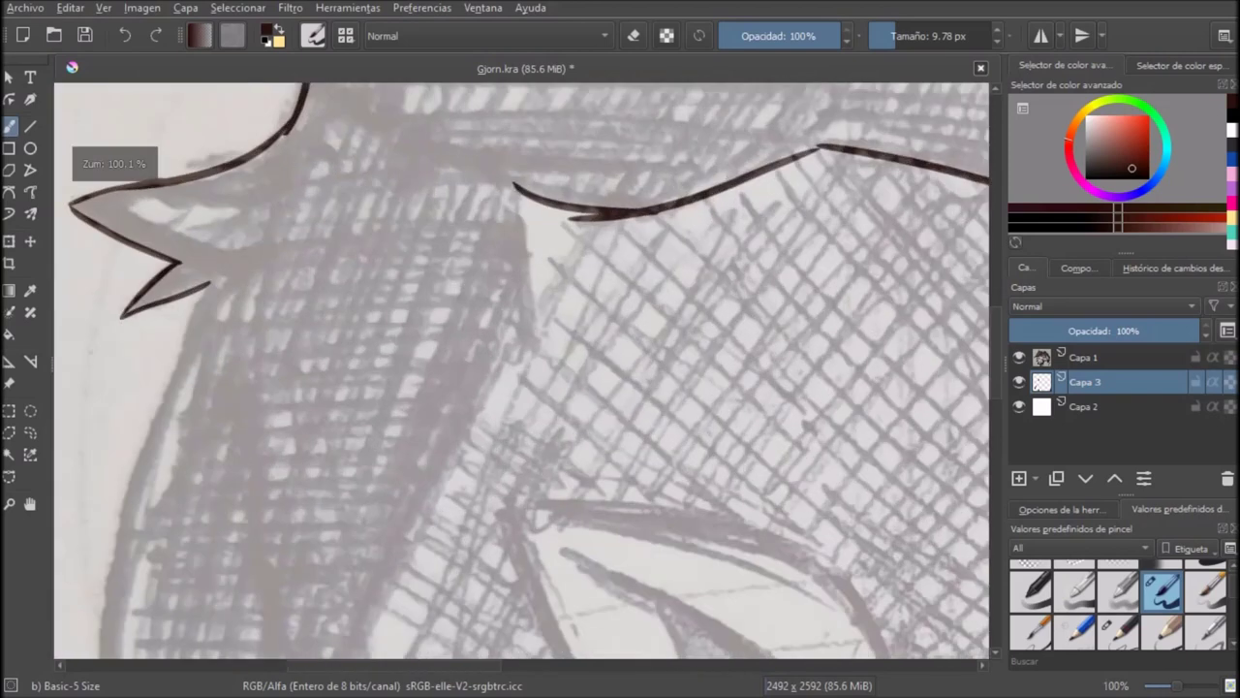
mouse_move(513, 166)
mouse_down()
mouse_move(535, 373)
mouse_move(616, 177)
mouse_move(446, 551)
mouse_up()
key(e)
scroll(707, 254, down, 1)
key(ctrl+z)
drag(626, 172, 411, 568)
scroll(411, 568, down, 2)
scroll(485, 374, down, 3)
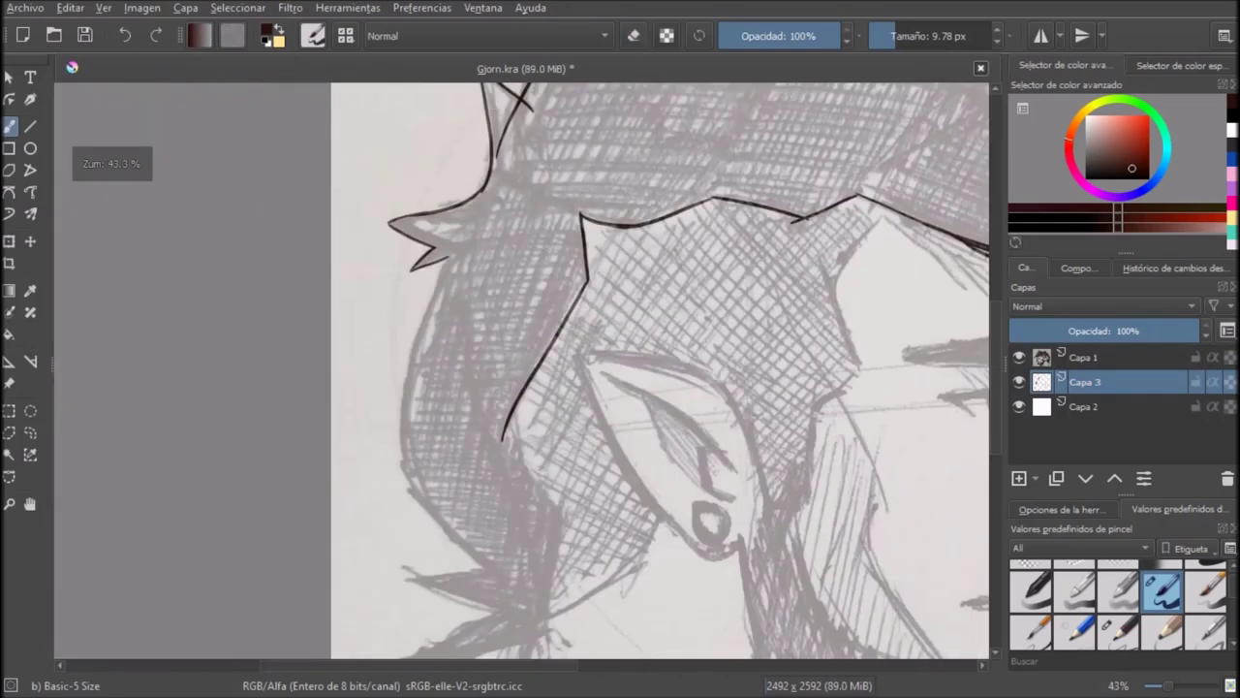
Step: Ink the back hair's inner edge down to the nape and add a small, solid pointed strand at its end
scroll(650, 215, up, 3)
scroll(629, 284, up, 2)
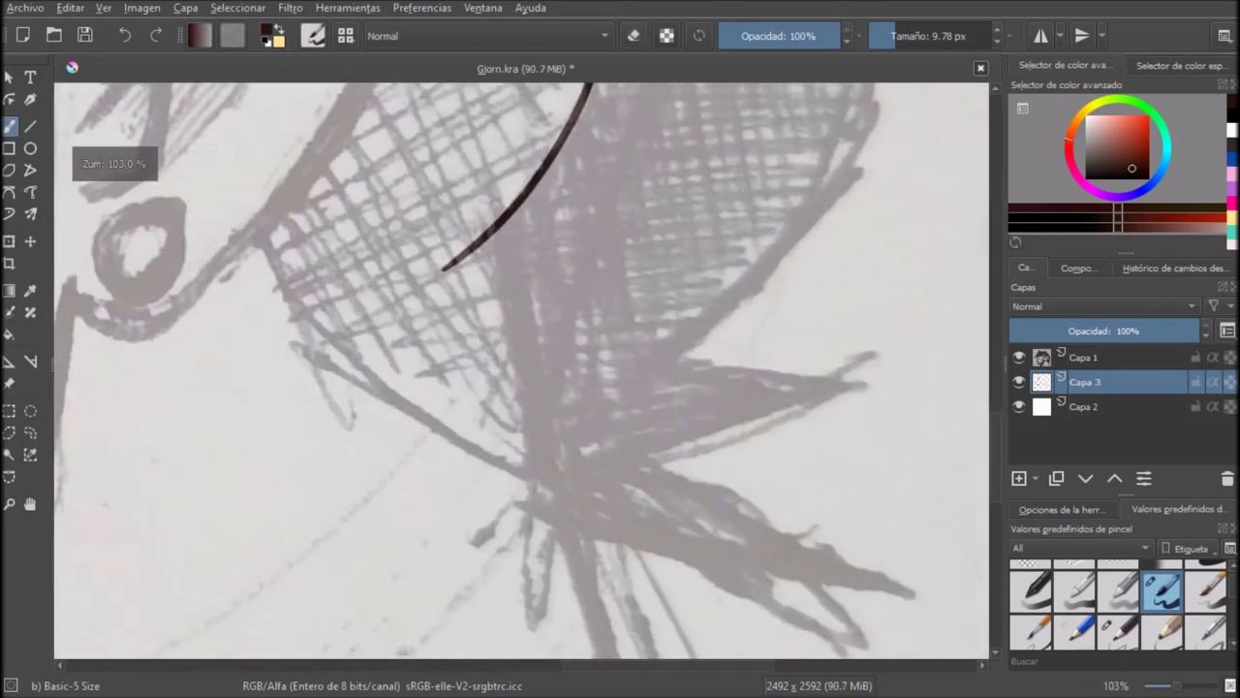
mouse_move(493, 235)
mouse_down()
mouse_move(534, 567)
mouse_move(523, 423)
mouse_move(551, 576)
mouse_up()
key(ctrl+z)
scroll(548, 504, down, 2)
scroll(551, 556, up, 3)
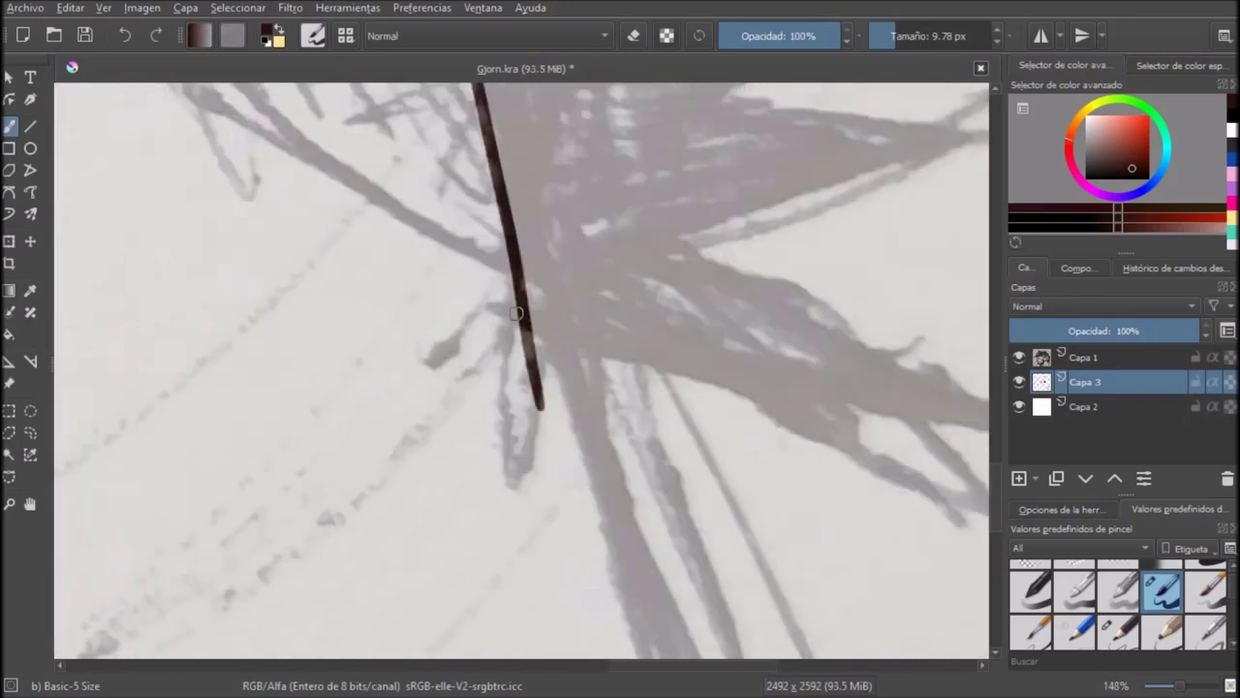
key(ctrl+z)
mouse_move(525, 314)
mouse_down()
mouse_move(556, 299)
mouse_move(504, 501)
mouse_up()
mouse_move(549, 344)
mouse_down()
mouse_move(542, 382)
mouse_move(531, 356)
mouse_up()
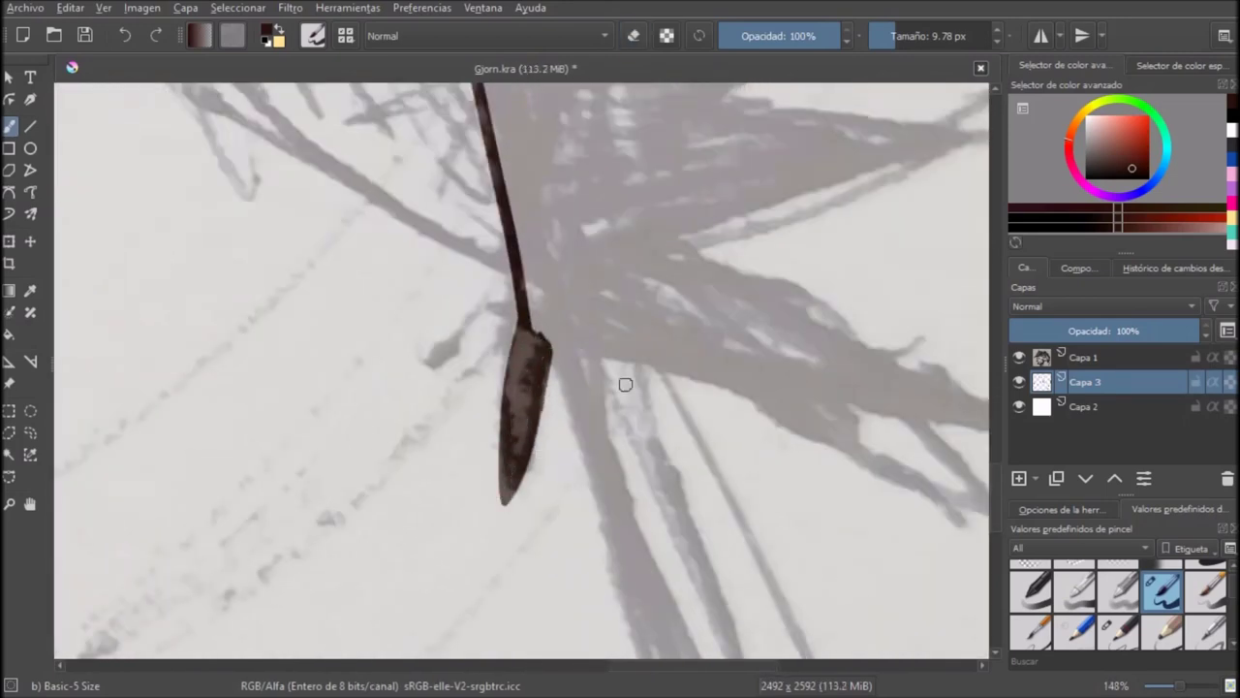
Step: Ink the lower edge of the bottom hair tuft out to its first point and back up to the notch
scroll(625, 385, up, 1)
drag(313, 296, 780, 443)
key(ctrl+z)
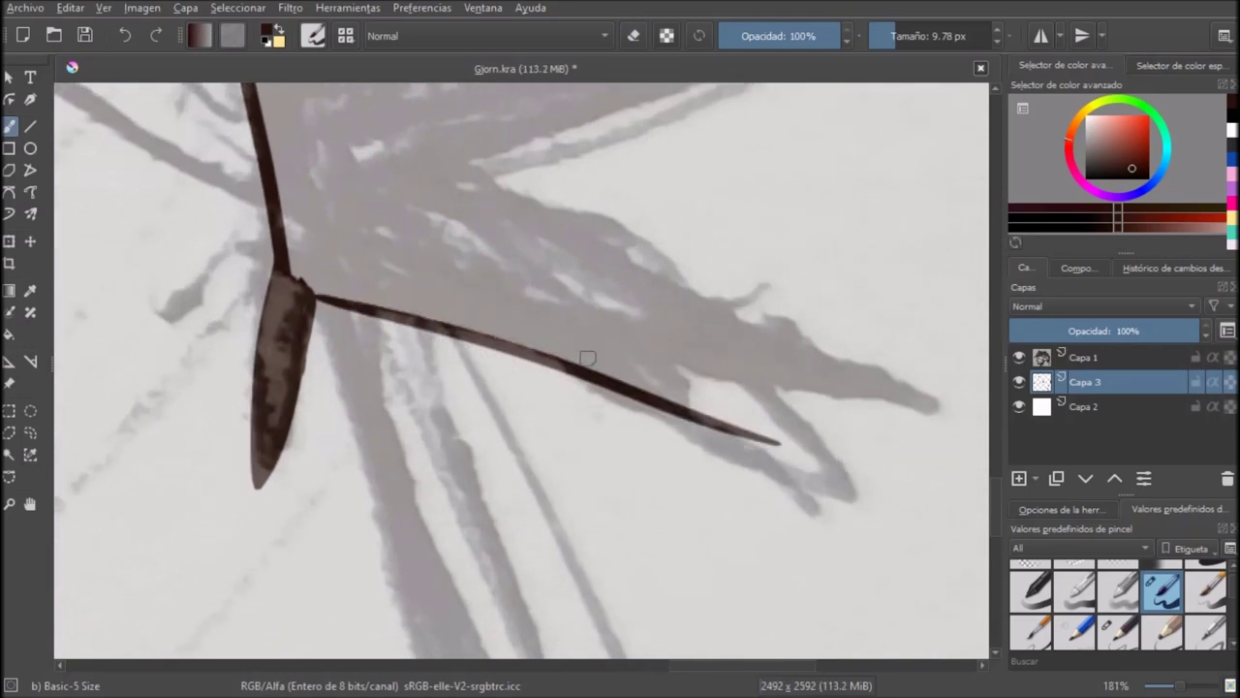
key(ctrl+z)
drag(585, 378, 862, 500)
scroll(920, 450, down, 1)
mouse_move(762, 378)
mouse_down()
mouse_move(854, 492)
mouse_move(560, 357)
mouse_up()
scroll(870, 477, up, 3)
key(e)
drag(491, 215, 598, 458)
Step: Ink both edges of the bottom tuft's second point, undoing and redrawing strokes that miss the shape
drag(484, 429, 772, 486)
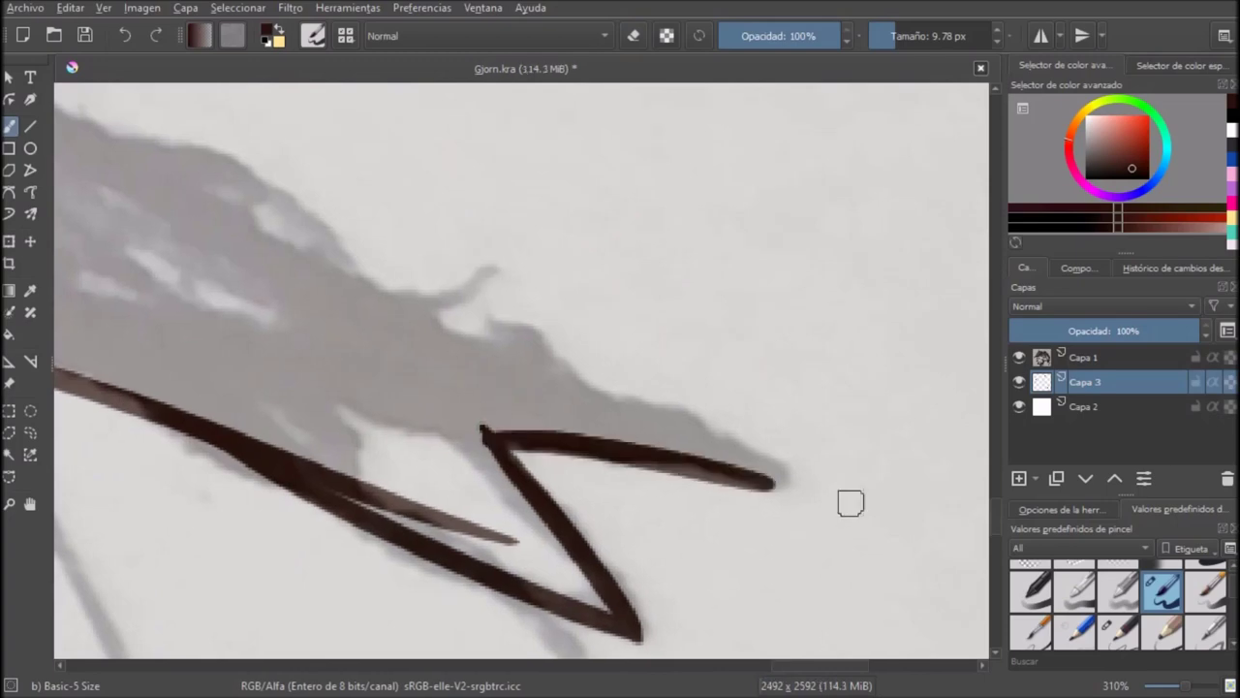
key(ctrl+z)
key(ctrl+z)
drag(470, 423, 789, 476)
drag(354, 297, 785, 473)
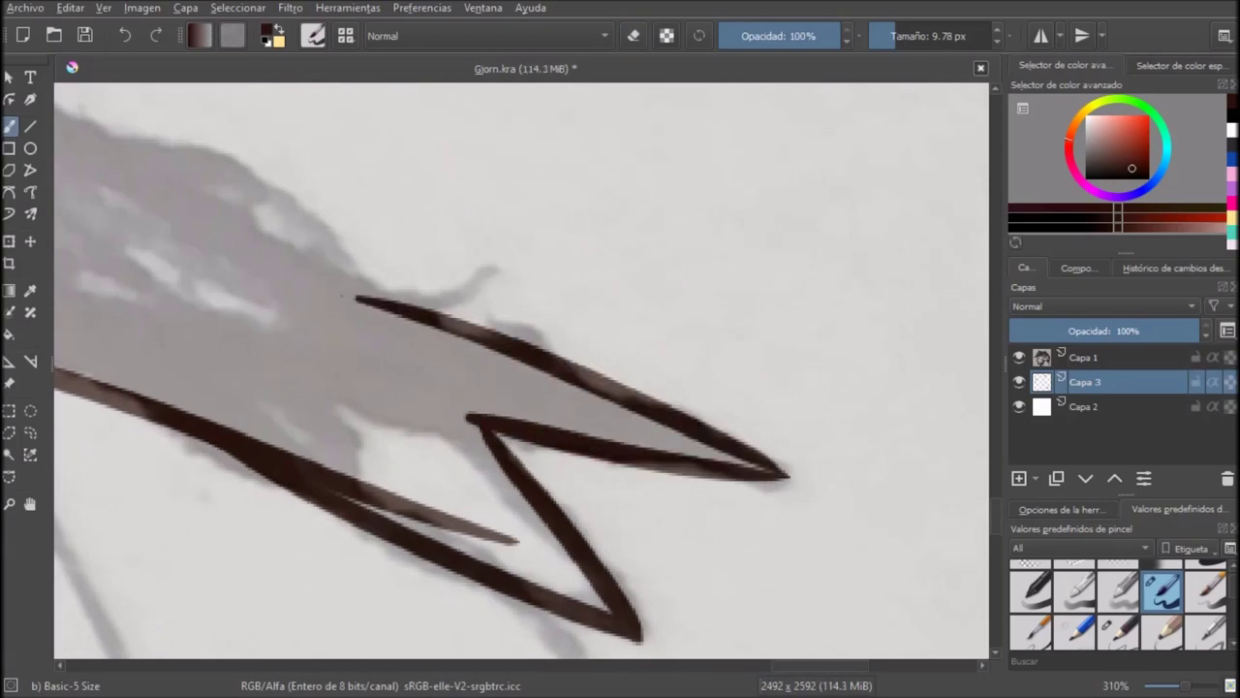
key(ctrl+z)
drag(471, 337, 784, 478)
Step: Ink the bottom tuft's upper edge and both edges of the pointed strand above it, redrawing the strand's top stroke
scroll(422, 321, down, 3)
mouse_move(422, 320)
mouse_down()
mouse_move(834, 456)
mouse_move(698, 355)
mouse_move(393, 241)
mouse_up()
scroll(833, 456, up, 3)
scroll(687, 205, down, 5)
drag(687, 204, 384, 451)
scroll(384, 450, up, 3)
mouse_move(571, 337)
mouse_down()
mouse_move(496, 378)
mouse_move(186, 480)
mouse_move(277, 285)
mouse_move(227, 277)
mouse_up()
key(ctrl+z)
key(ctrl+z)
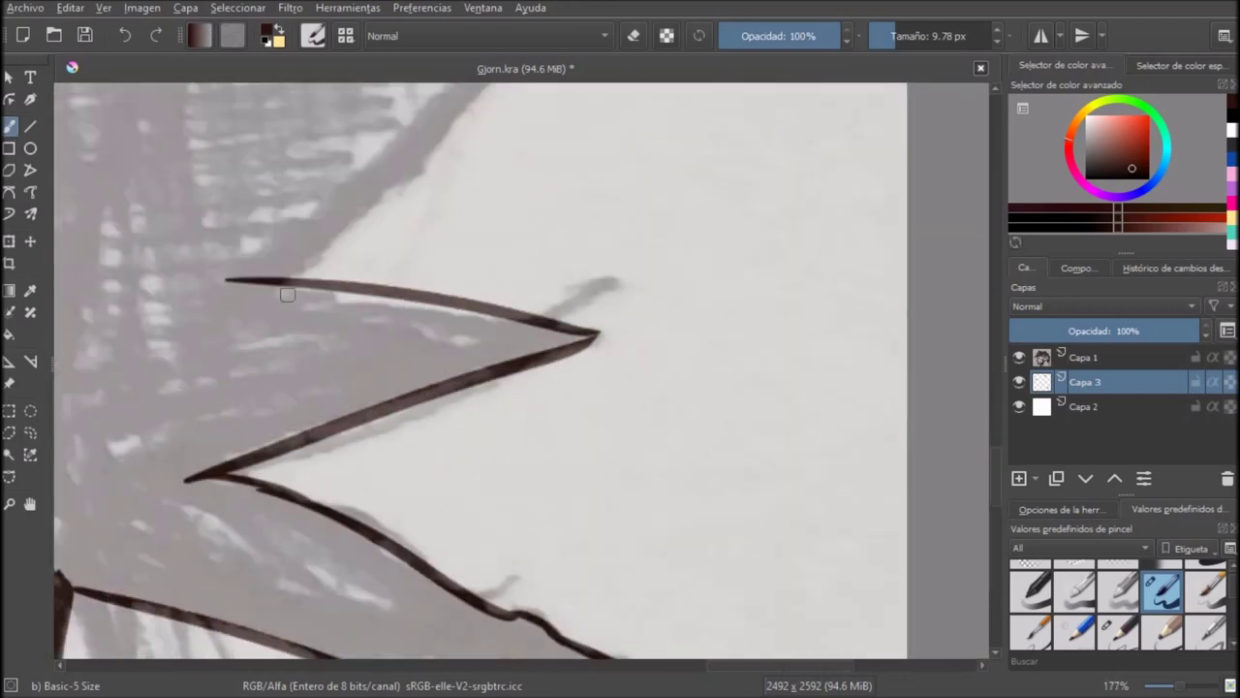
key(ctrl+z)
drag(601, 338, 218, 277)
Step: Ink the lower outer curve of the back hair down into the pointed strand at the nape
drag(580, 358, 741, 378)
scroll(741, 378, down, 3)
mouse_move(779, 209)
mouse_down()
mouse_move(581, 431)
mouse_move(503, 544)
mouse_up()
drag(664, 282, 579, 466)
scroll(659, 339, down, 3)
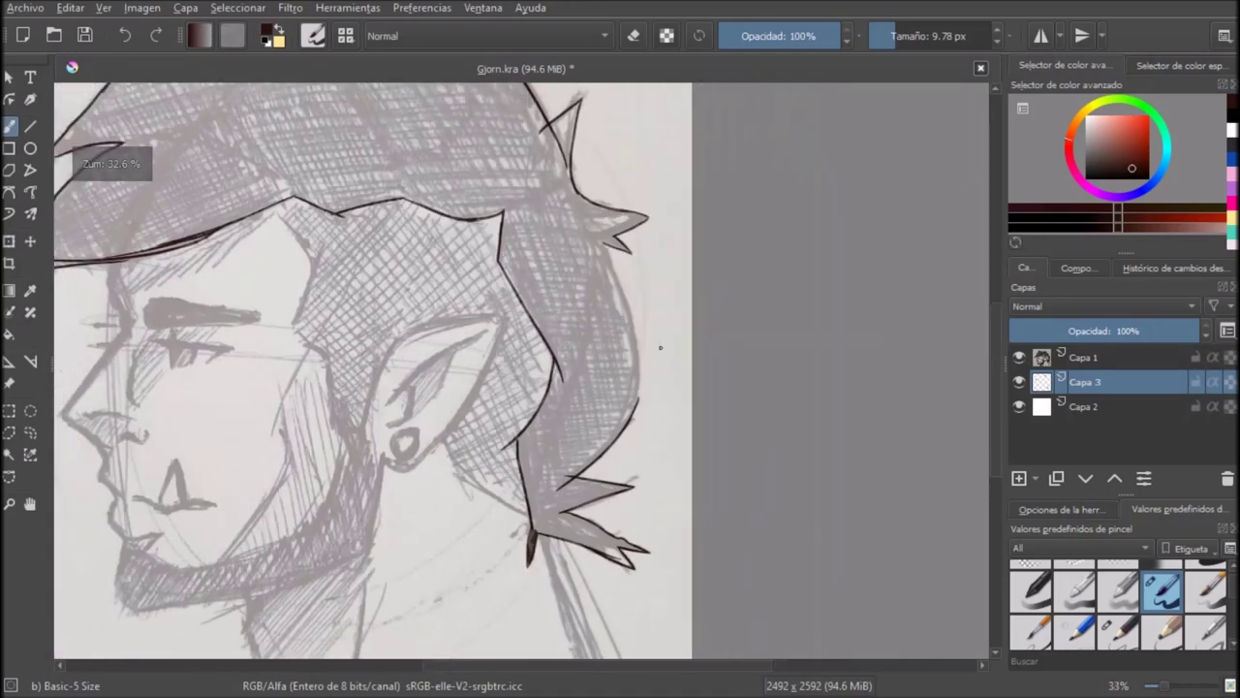
Step: Ink the outer curve of the back hair from the small spike down to the lower curve, working in mirrored view
key(m)
scroll(437, 275, up, 1)
drag(443, 230, 404, 334)
scroll(427, 290, up, 2)
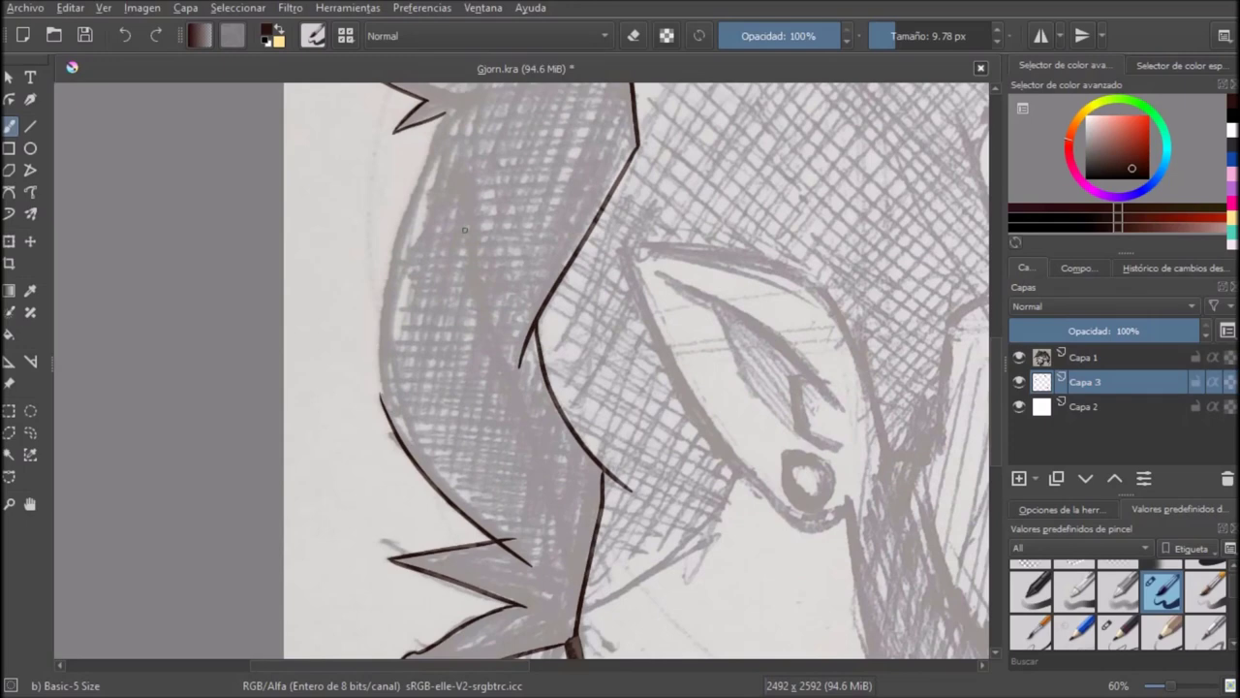
scroll(470, 192, up, 1)
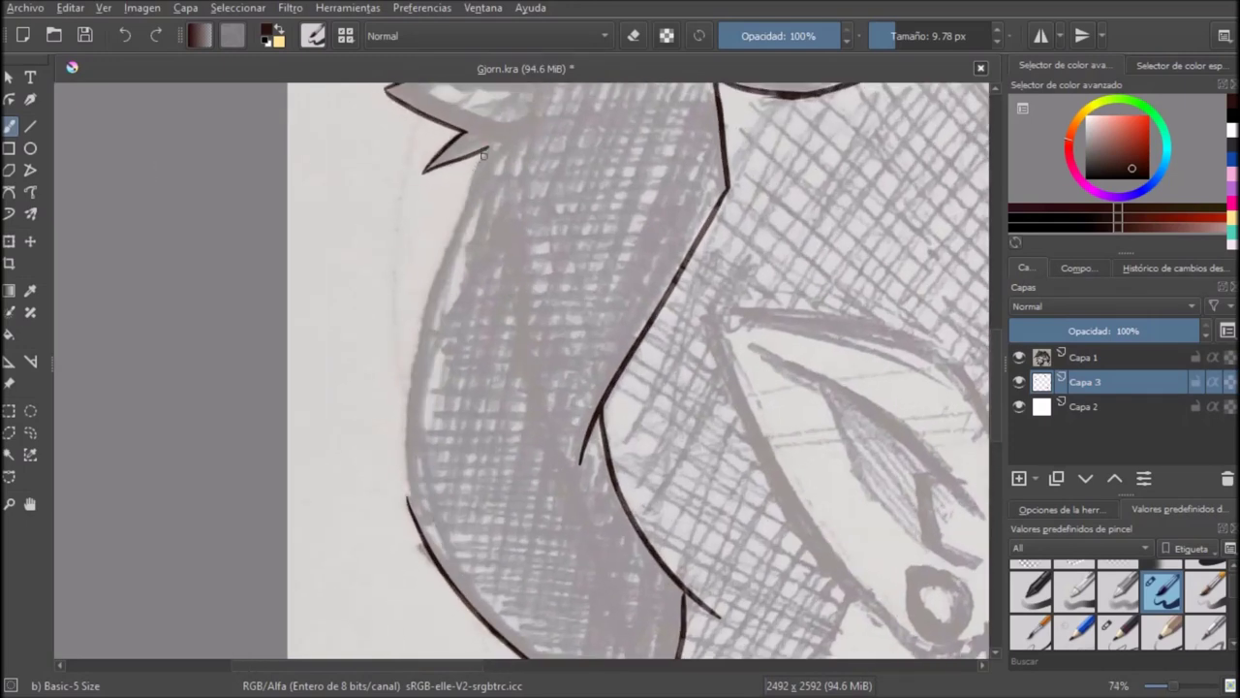
key(ctrl+z)
key(ctrl+shift+z)
key(ctrl+z)
key(ctrl+shift+z)
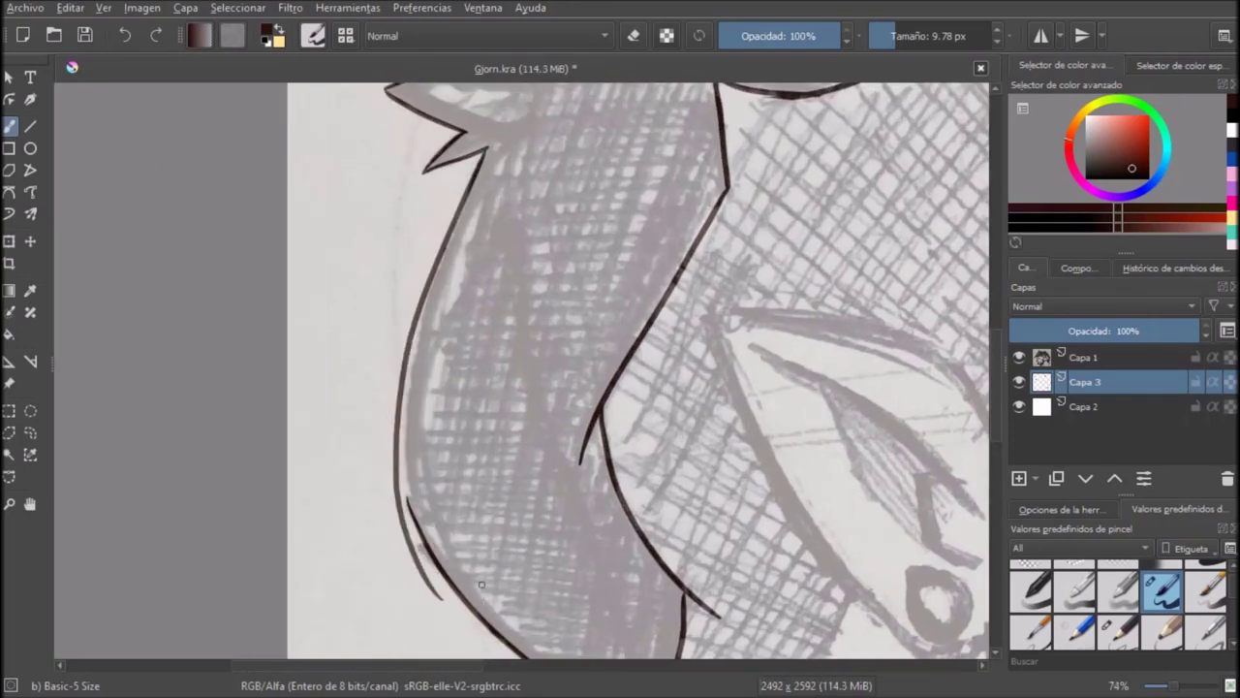
key(ctrl+z)
key(ctrl+shift+z)
scroll(533, 330, down, 6)
key(m)
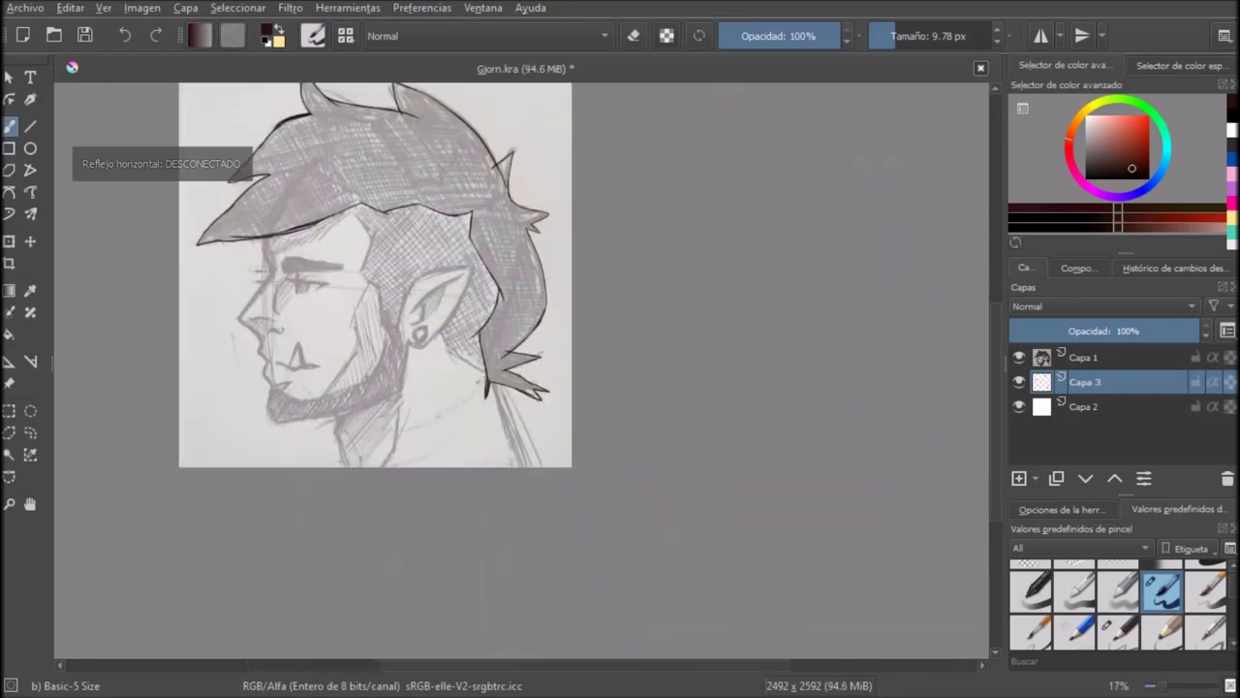
Step: Hide the sketch layer Capa 1, leaving only the line art showing, and save the drawing
click(1019, 357)
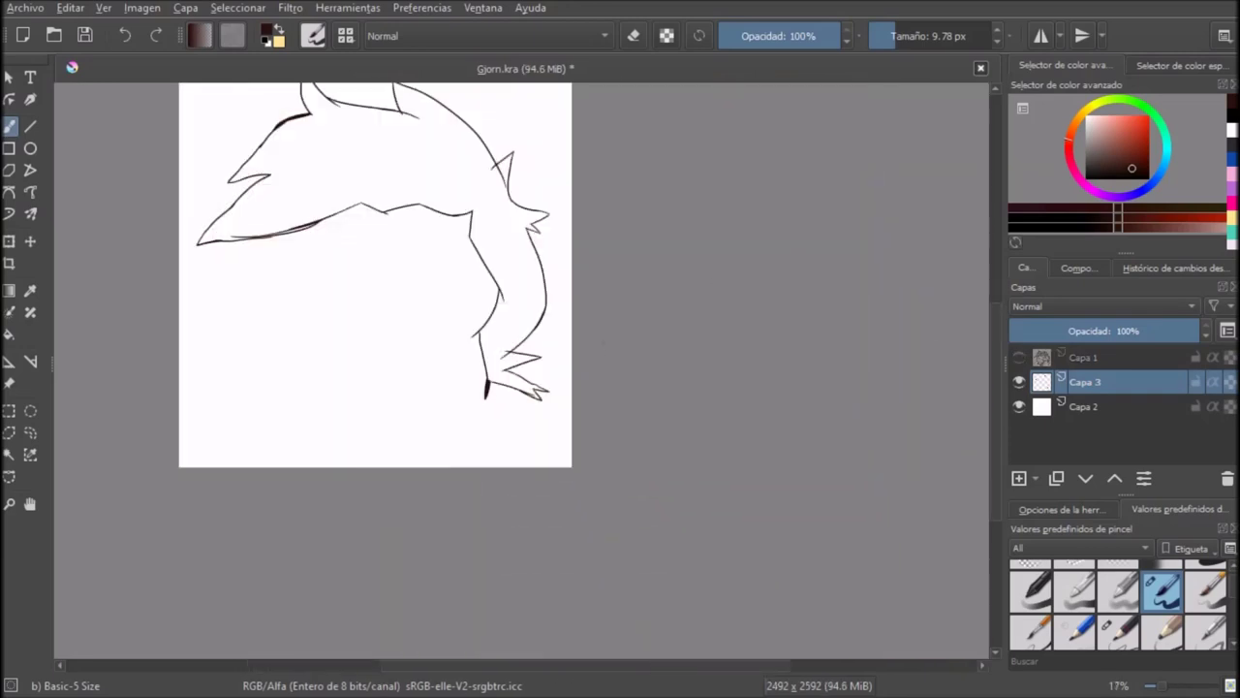
drag(436, 281, 560, 366)
key(g)
click(512, 242)
key(ctrl+z)
drag(512, 243, 527, 325)
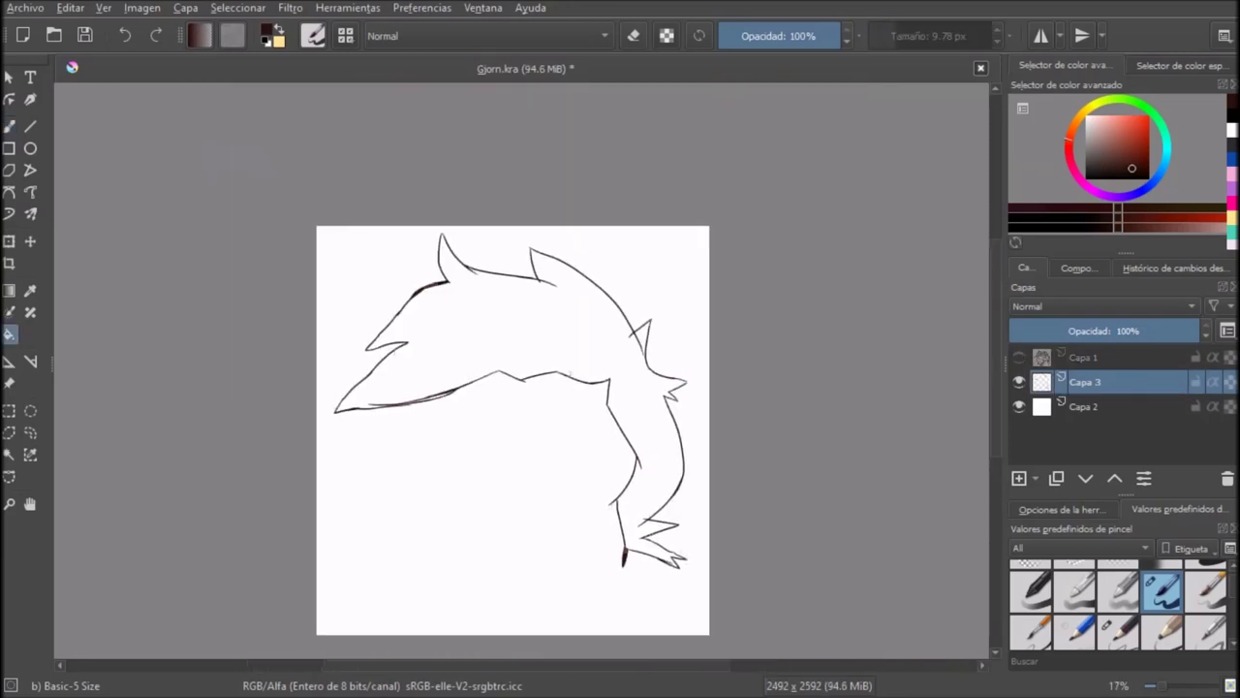
scroll(526, 326, up, 2)
key(ctrl+s)
Step: Close off the front of the hair with a curved line from the first tuft's base and fill that section dark brown
key(b)
drag(542, 542, 467, 241)
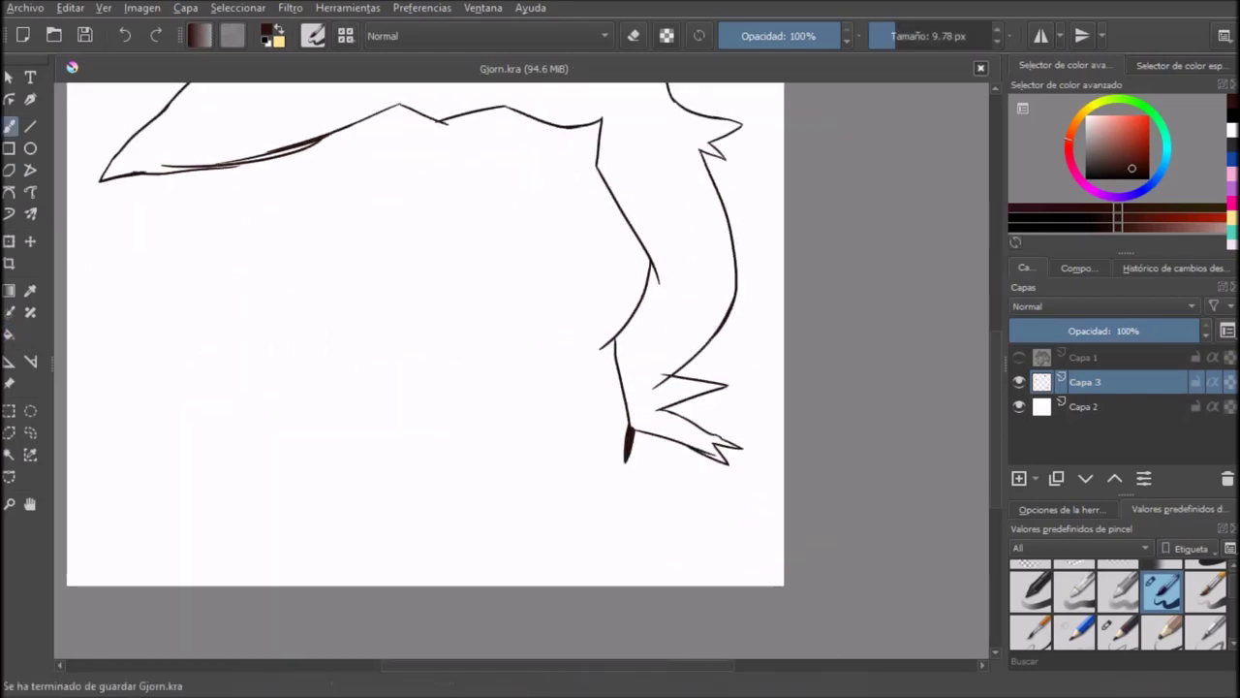
scroll(524, 368, down, 1)
drag(523, 291, 460, 418)
drag(174, 223, 281, 315)
scroll(271, 310, up, 3)
scroll(378, 290, up, 2)
drag(542, 133, 412, 557)
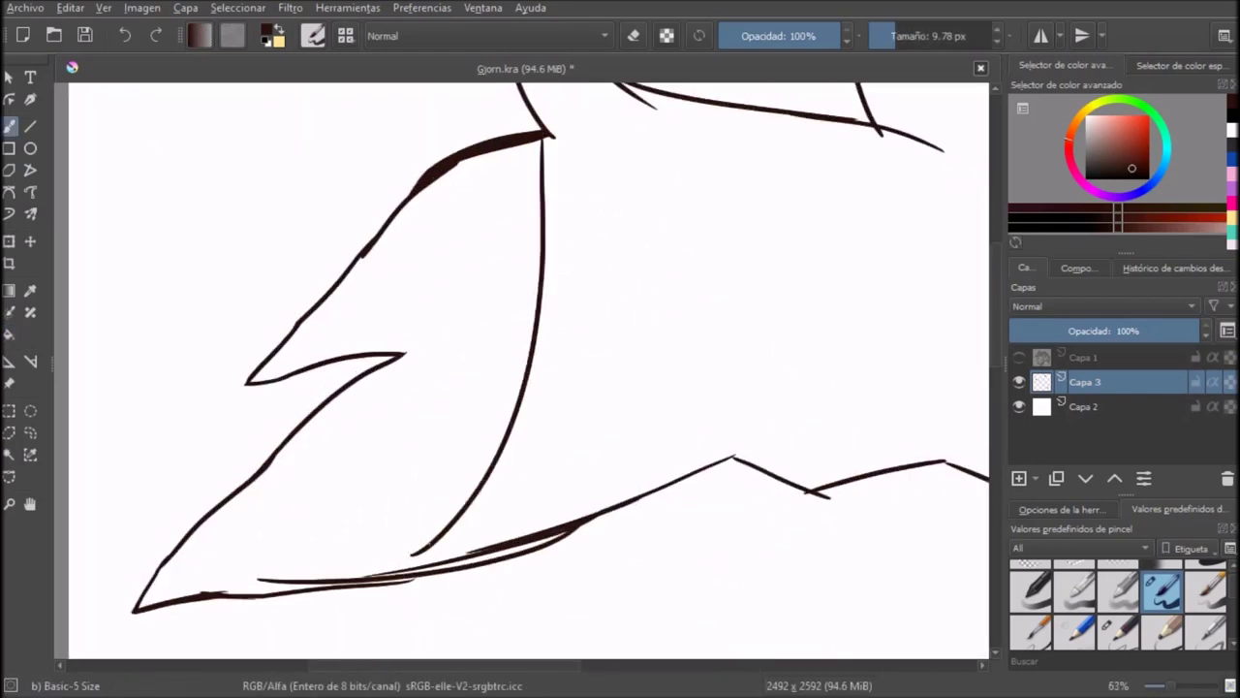
key(f)
click(374, 546)
scroll(475, 354, down, 3)
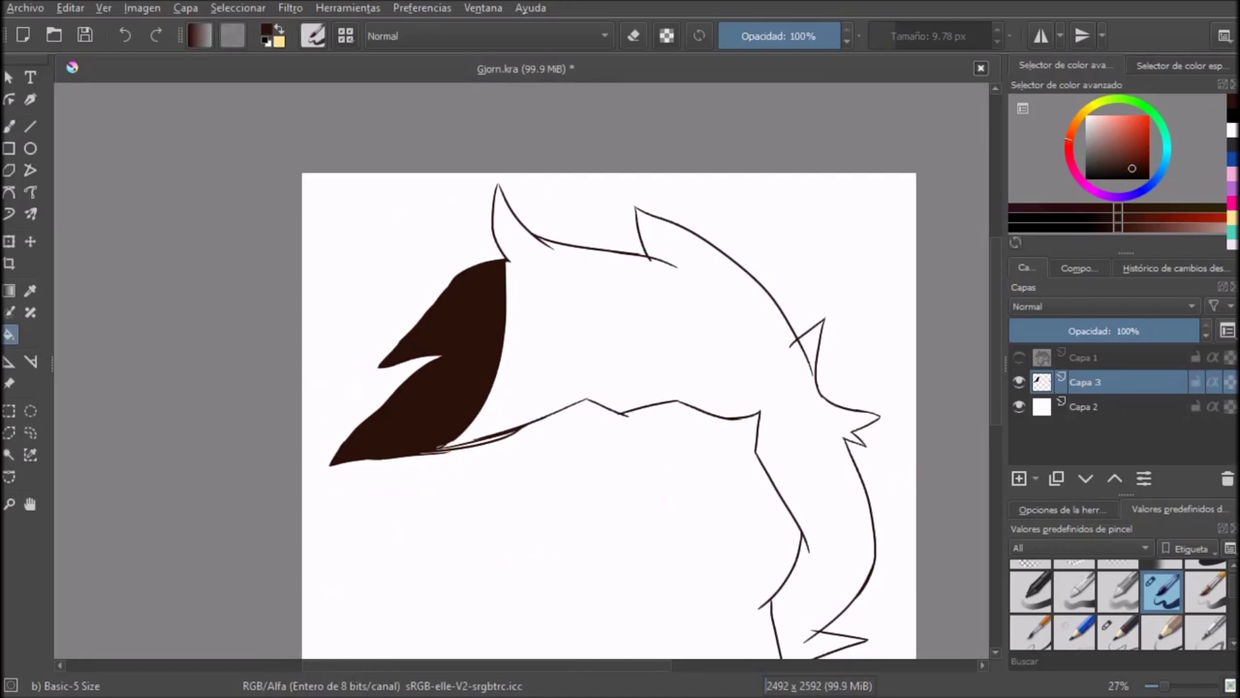
Step: Draw a second dividing curve from the hair's upper outline to the hairline and try filling the section behind the front lock
key(b)
key(f)
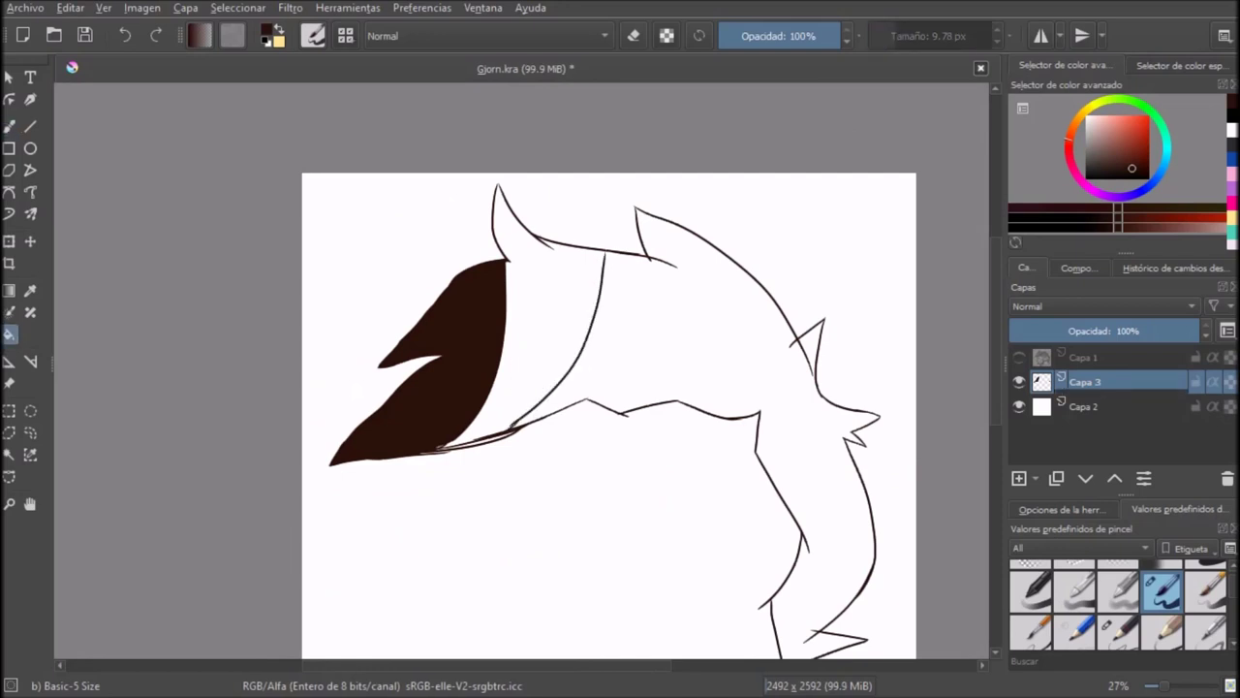
click(548, 301)
key(ctrl+z)
Step: Close the outline gap at the first tuft's tip and fill the remaining hair with dark brown
drag(543, 242, 532, 332)
scroll(495, 291, up, 4)
key(b)
scroll(534, 194, up, 2)
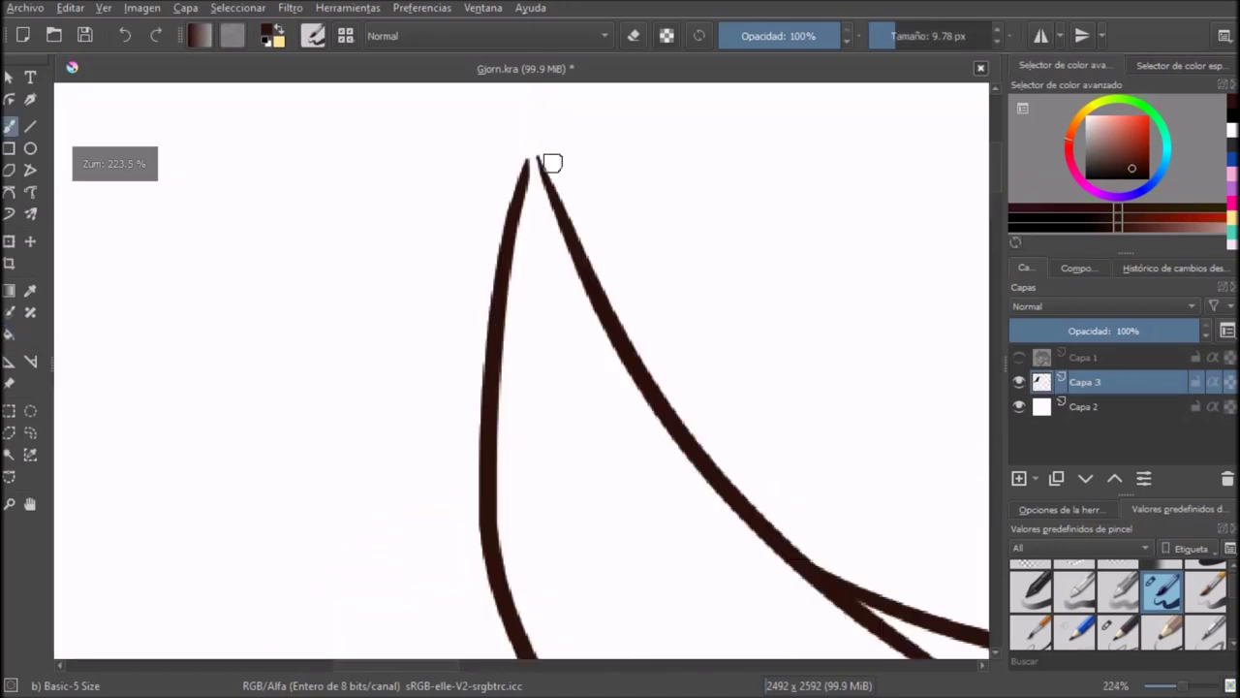
drag(540, 155, 523, 172)
scroll(514, 365, down, 6)
key(f)
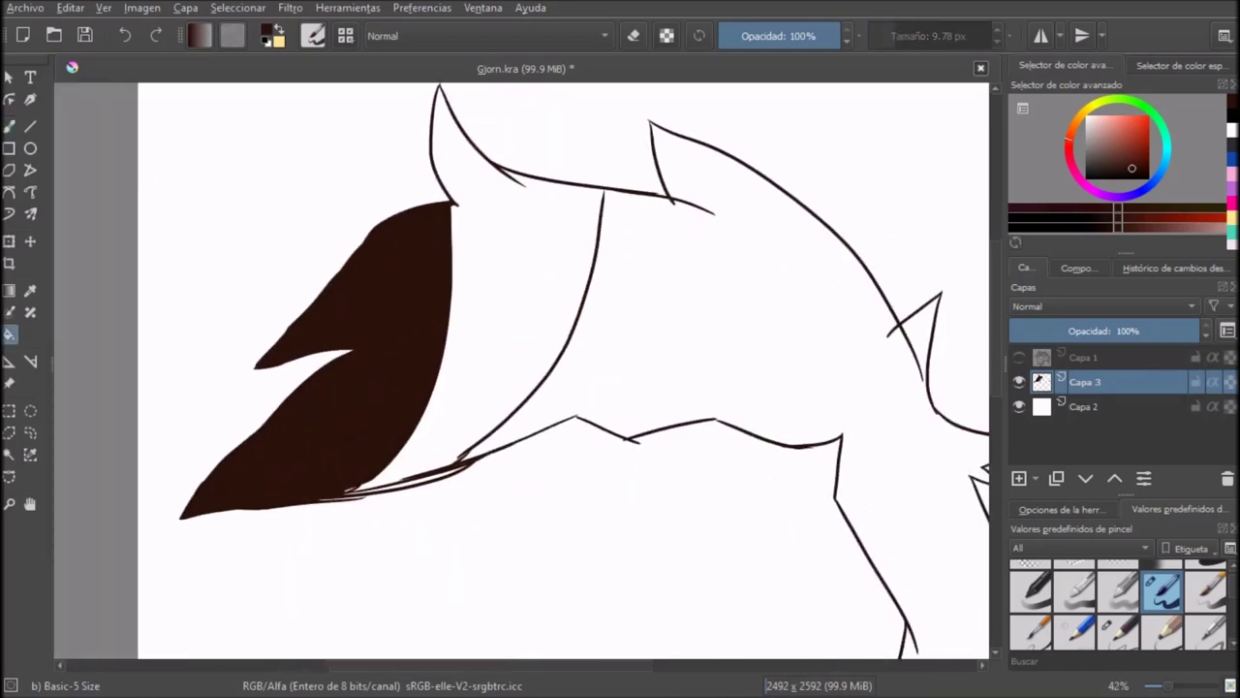
click(514, 365)
scroll(514, 366, down, 6)
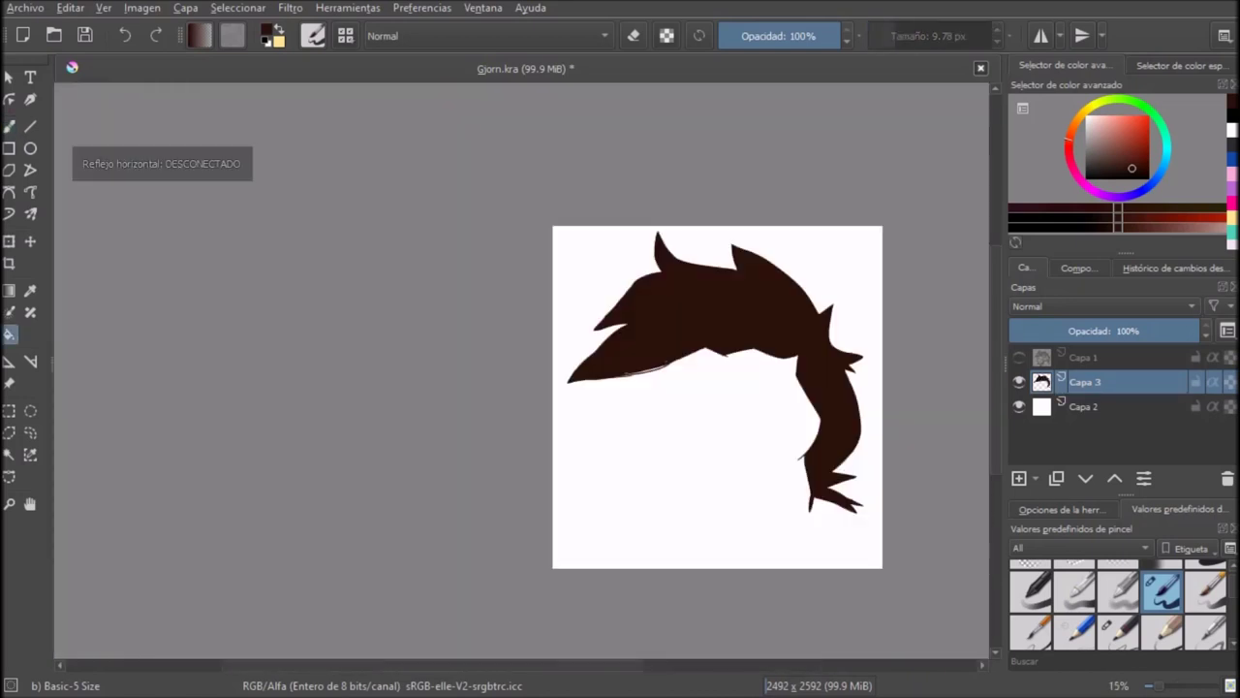
Step: Paint over the white slivers along the front lock's lower edge in dark brown
key(b)
scroll(691, 376, up, 8)
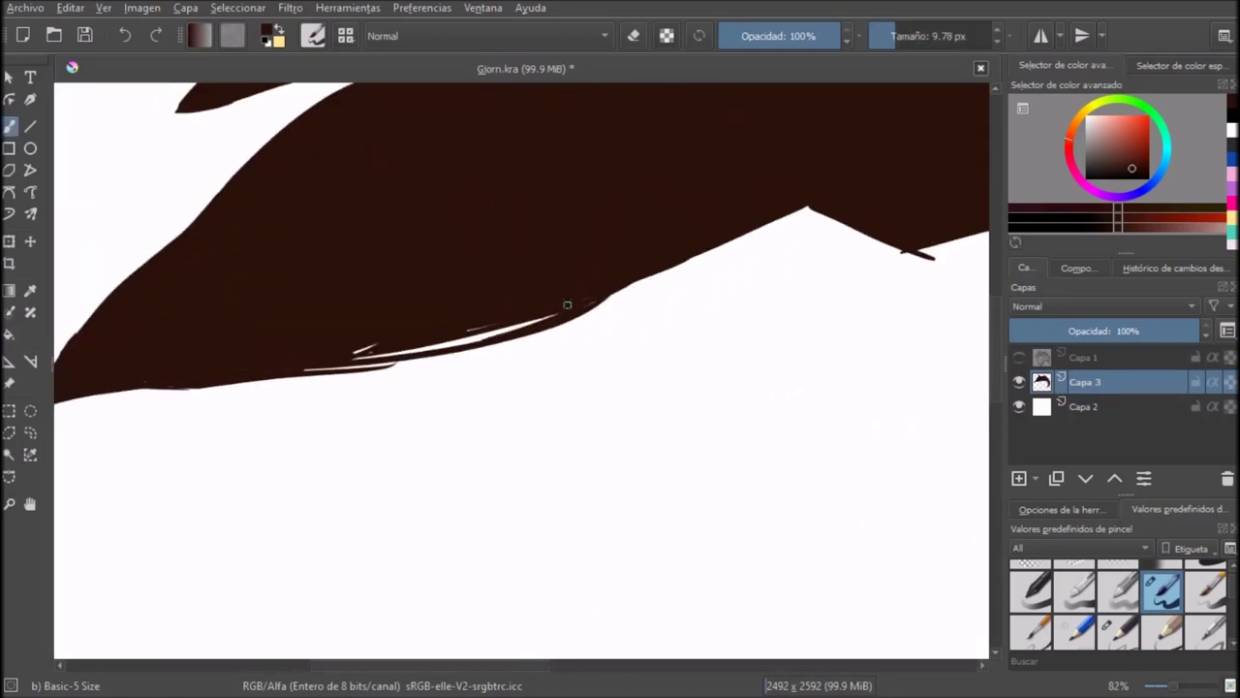
drag(595, 294, 480, 322)
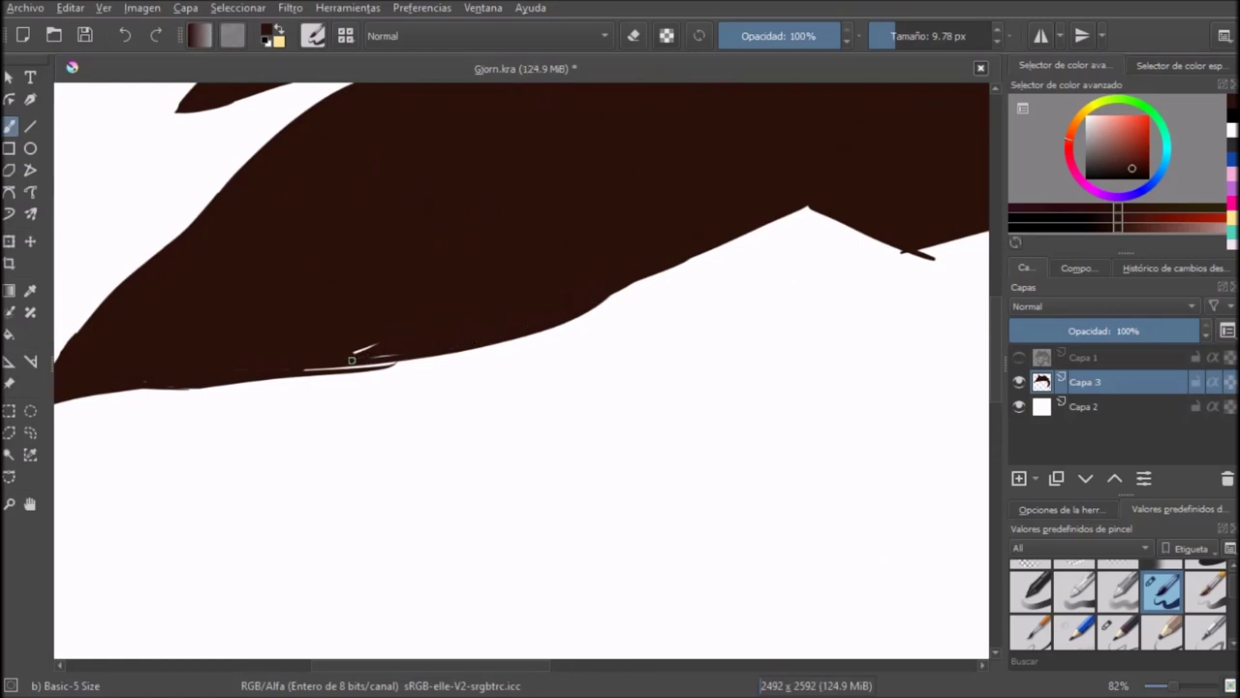
scroll(343, 351, up, 2)
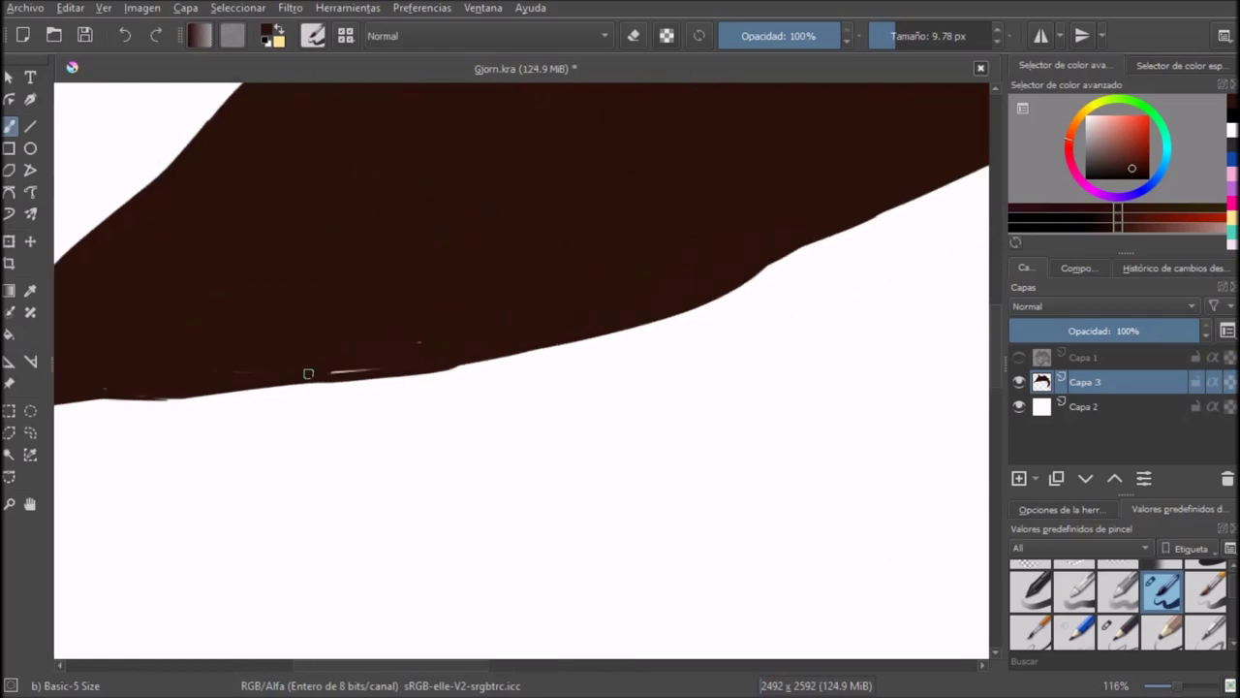
key(XF86AudioNext)
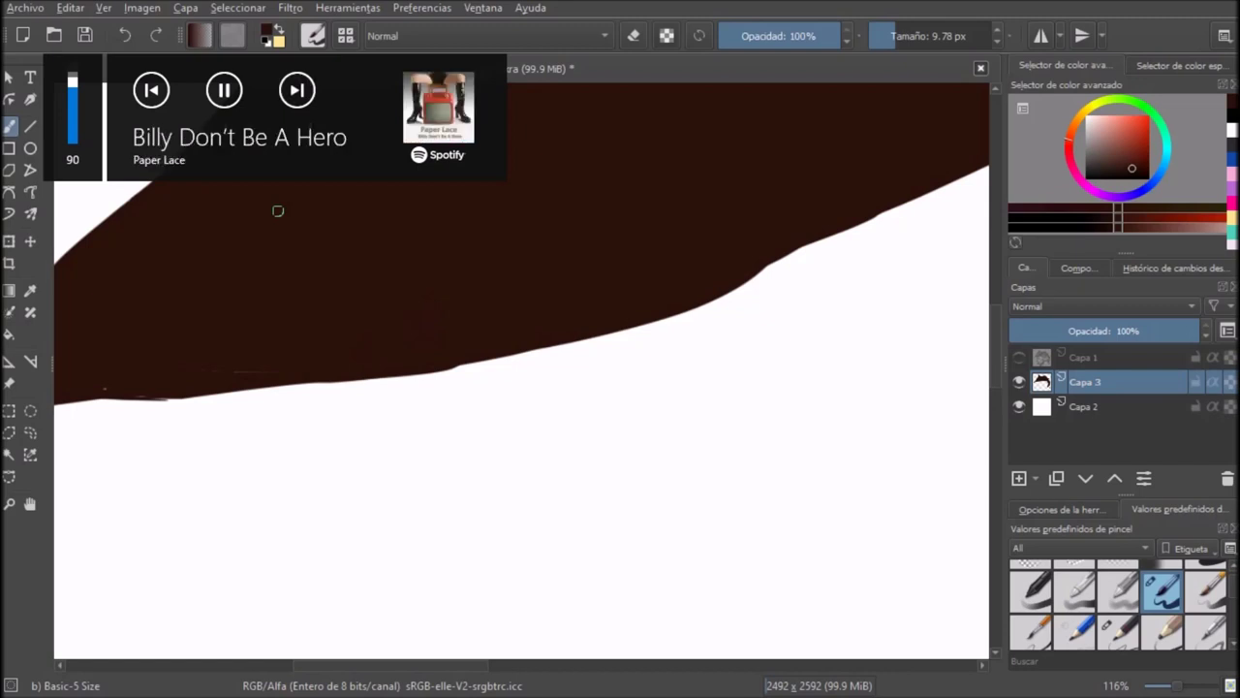
key(alt+y)
key(Escape)
Step: Smooth the front lock's lower edge near its end and extend the tip into a longer point
scroll(546, 330, up, 2)
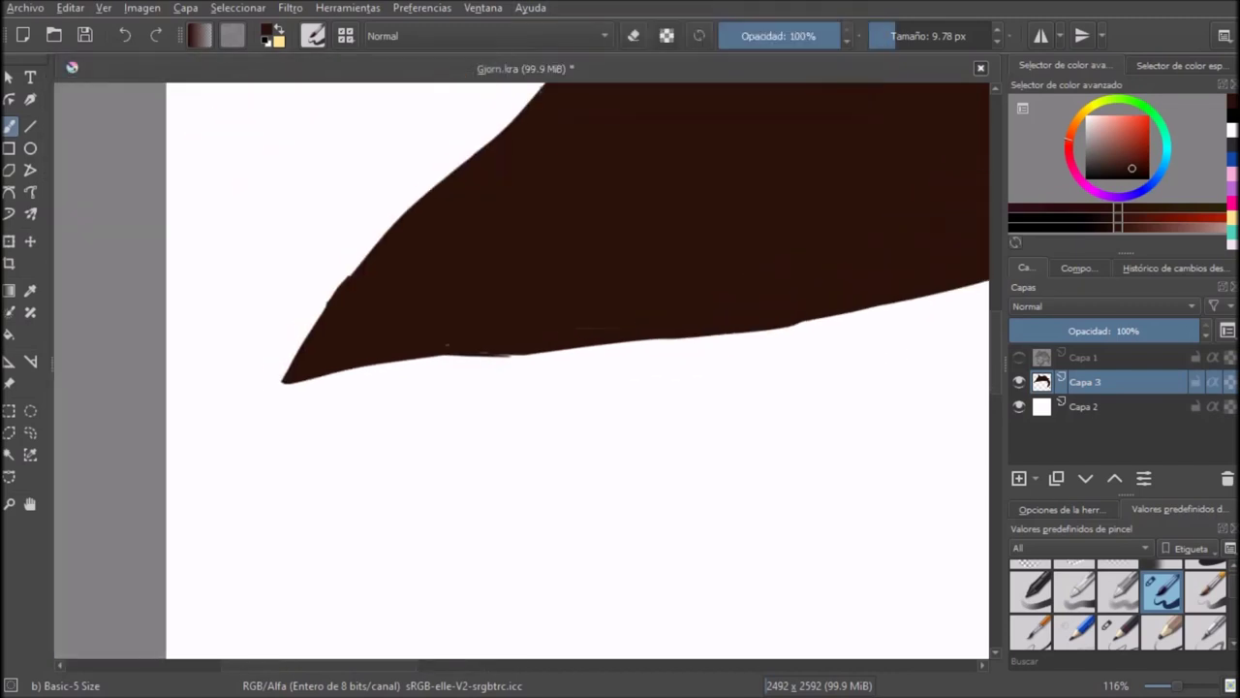
drag(459, 369, 722, 346)
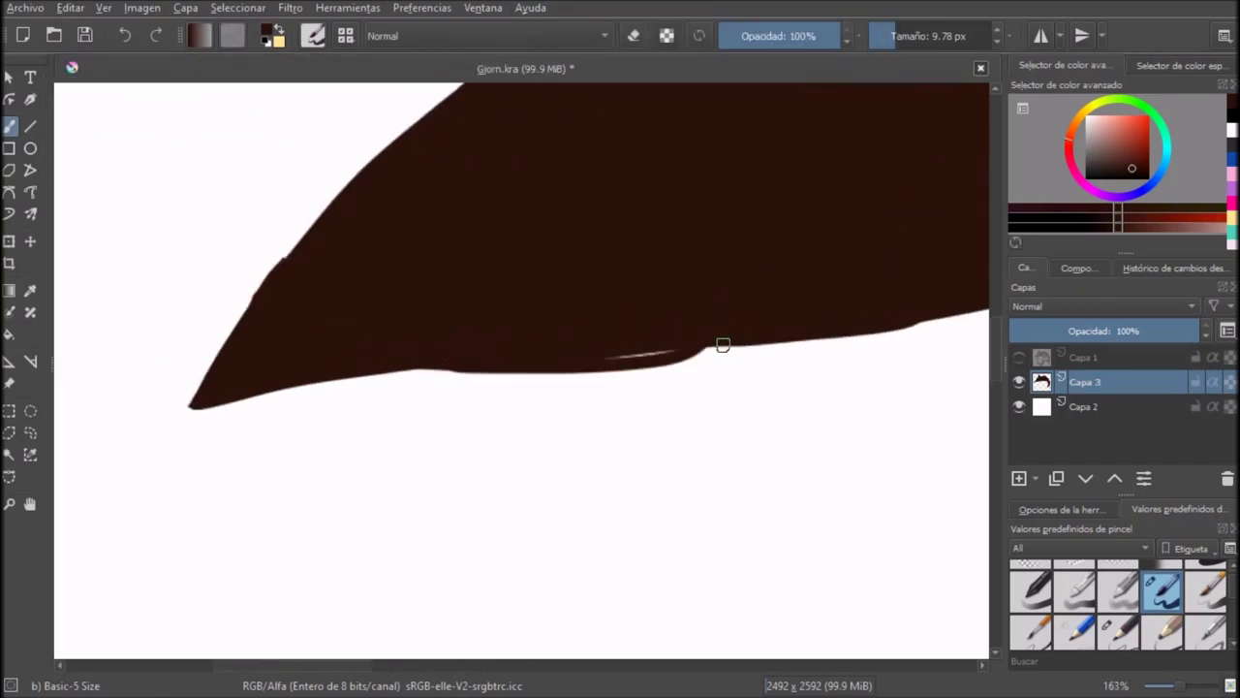
key(ctrl+z)
drag(456, 369, 733, 347)
scroll(303, 365, up, 2)
drag(304, 182, 172, 427)
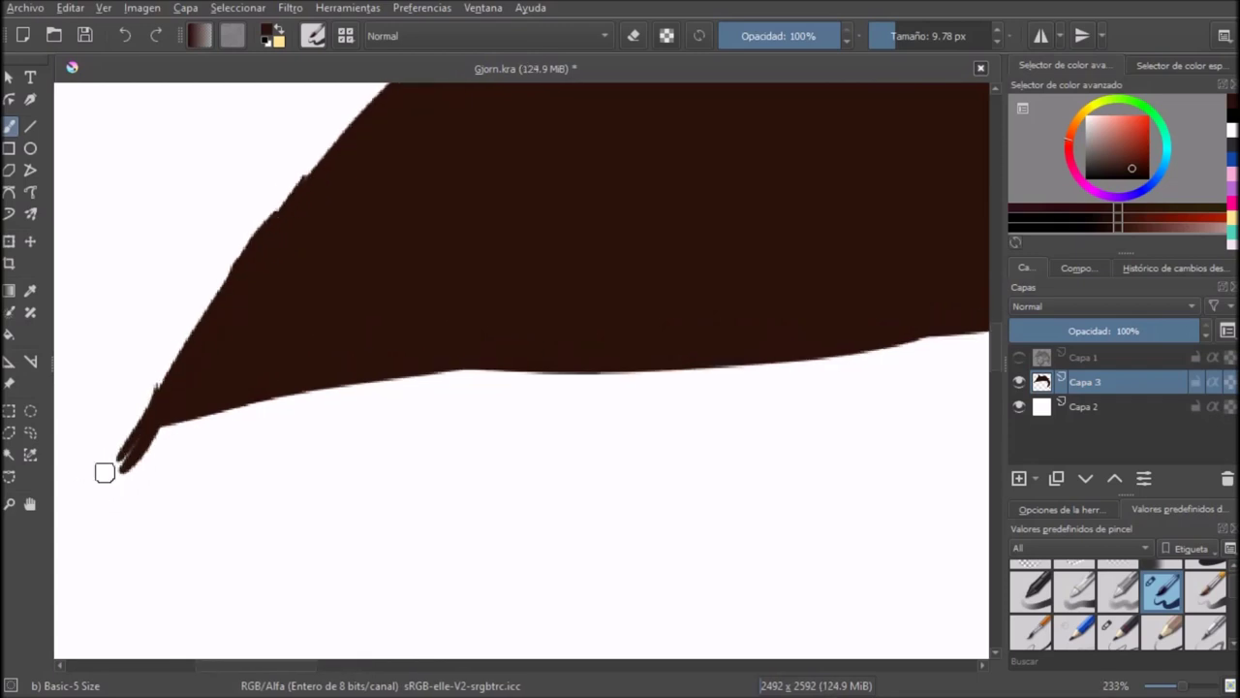
scroll(529, 364, down, 5)
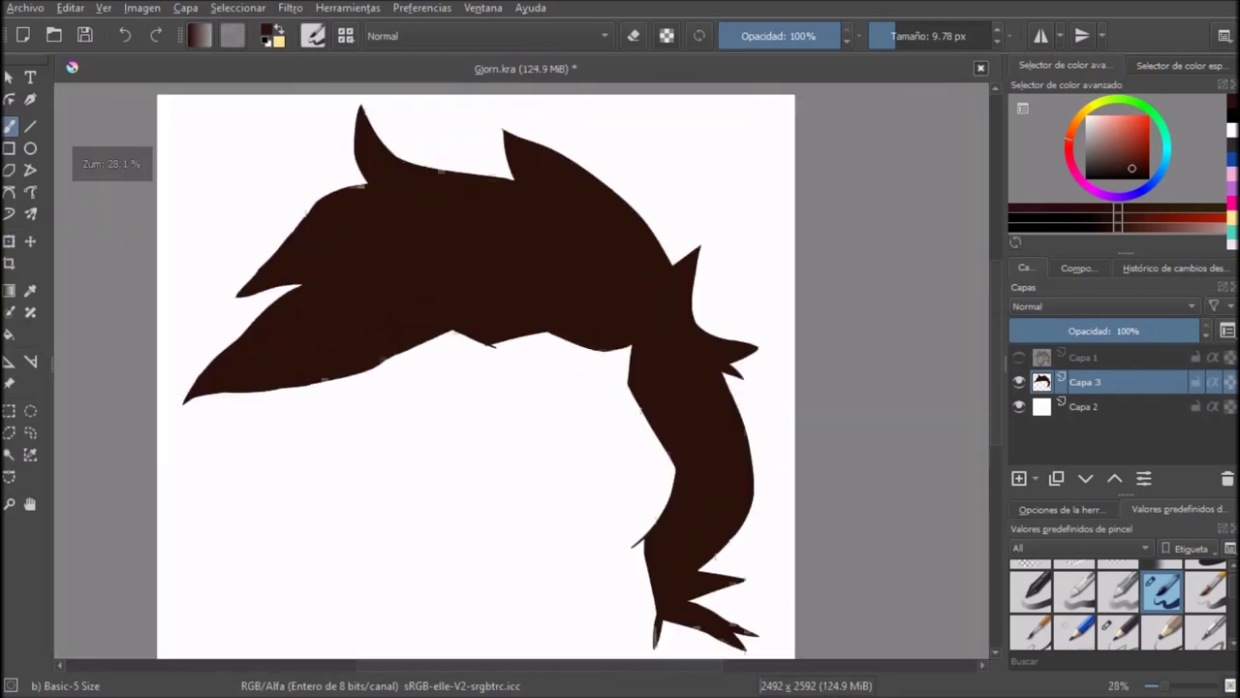
Step: Sharpen the forked tips of the lowest tuft and paint over the white specks inside them in dark brown
scroll(529, 365, up, 4)
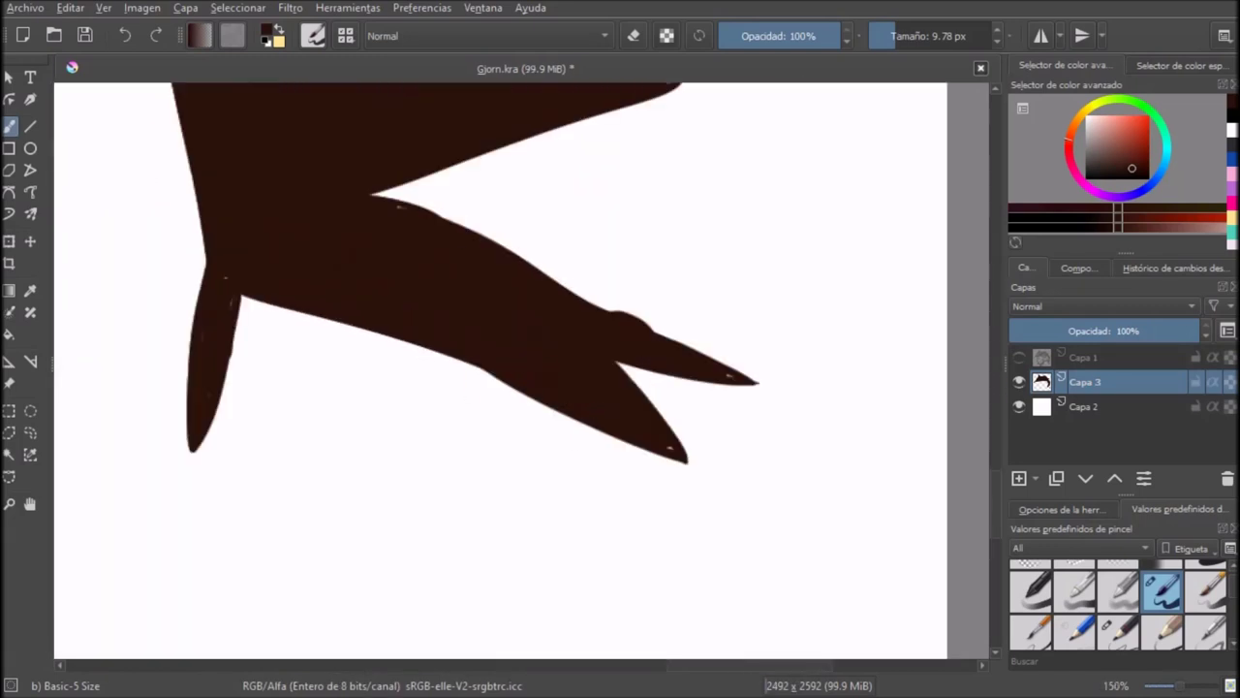
scroll(630, 445, up, 3)
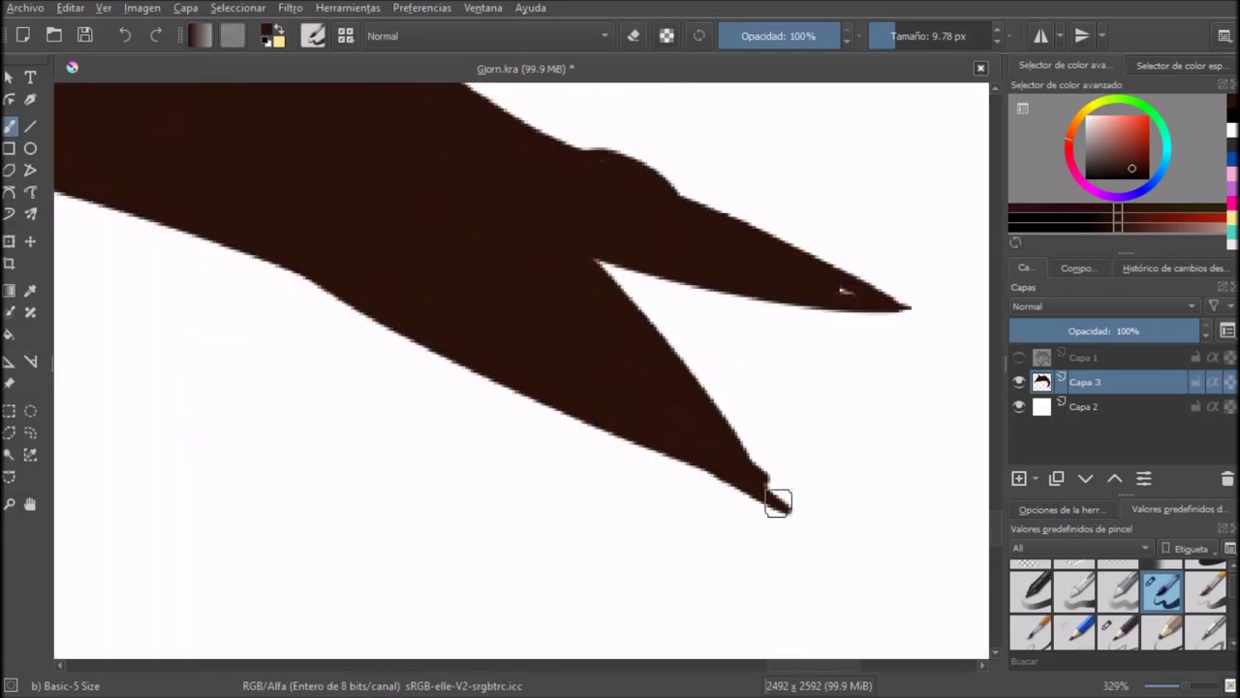
drag(778, 502, 757, 388)
drag(624, 244, 418, 326)
scroll(547, 353, up, 1)
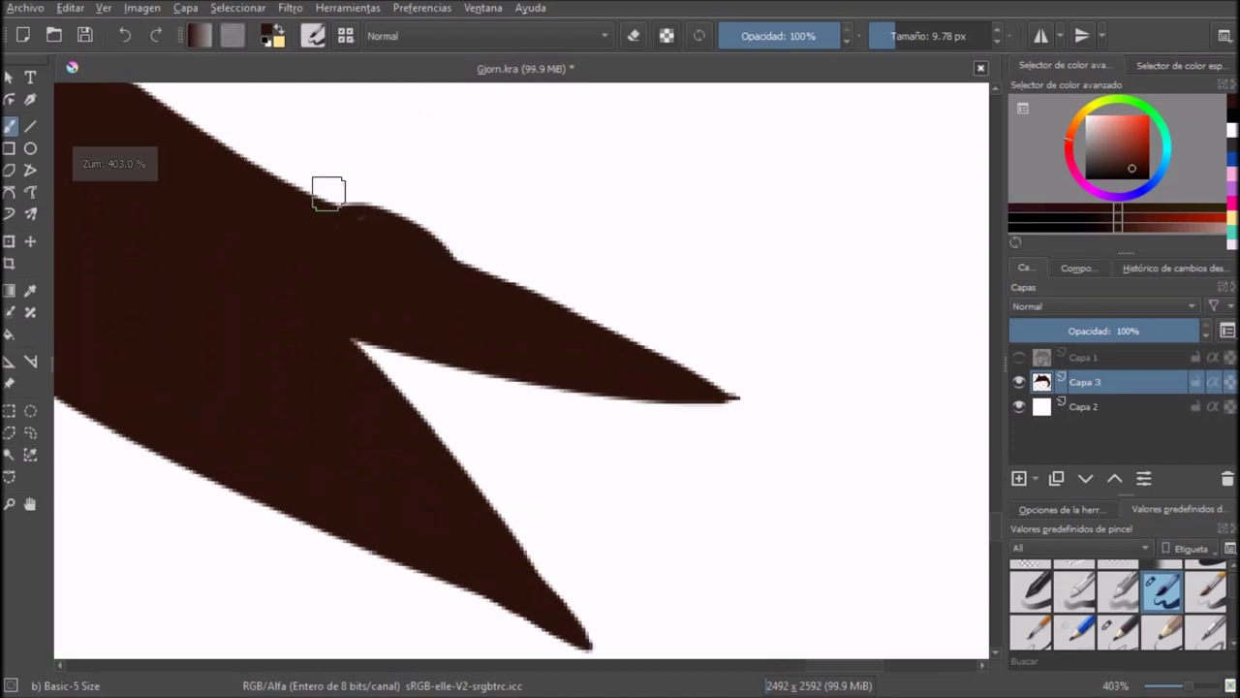
Step: Erase the bump on the upper edge of the lowest tuft's forked strand
key(e)
drag(327, 194, 683, 394)
scroll(581, 271, down, 6)
scroll(683, 394, down, 3)
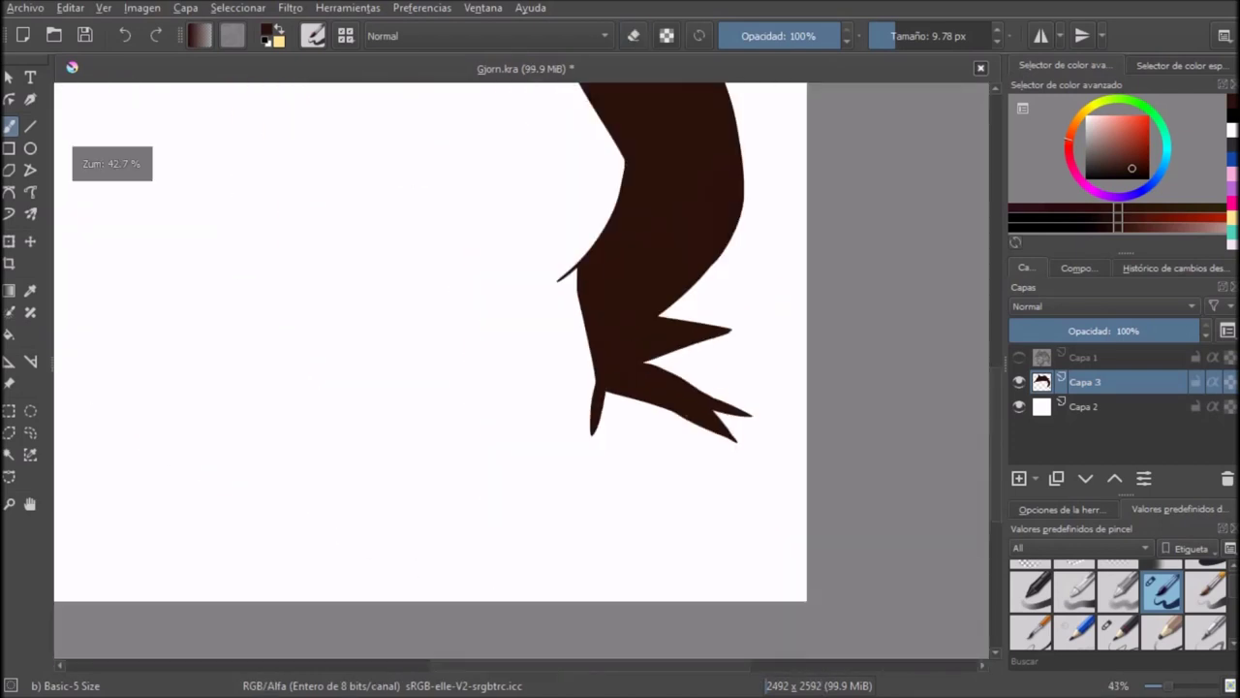
Step: Paint over the remaining white specks in the lower tufts in dark brown
scroll(611, 395, up, 6)
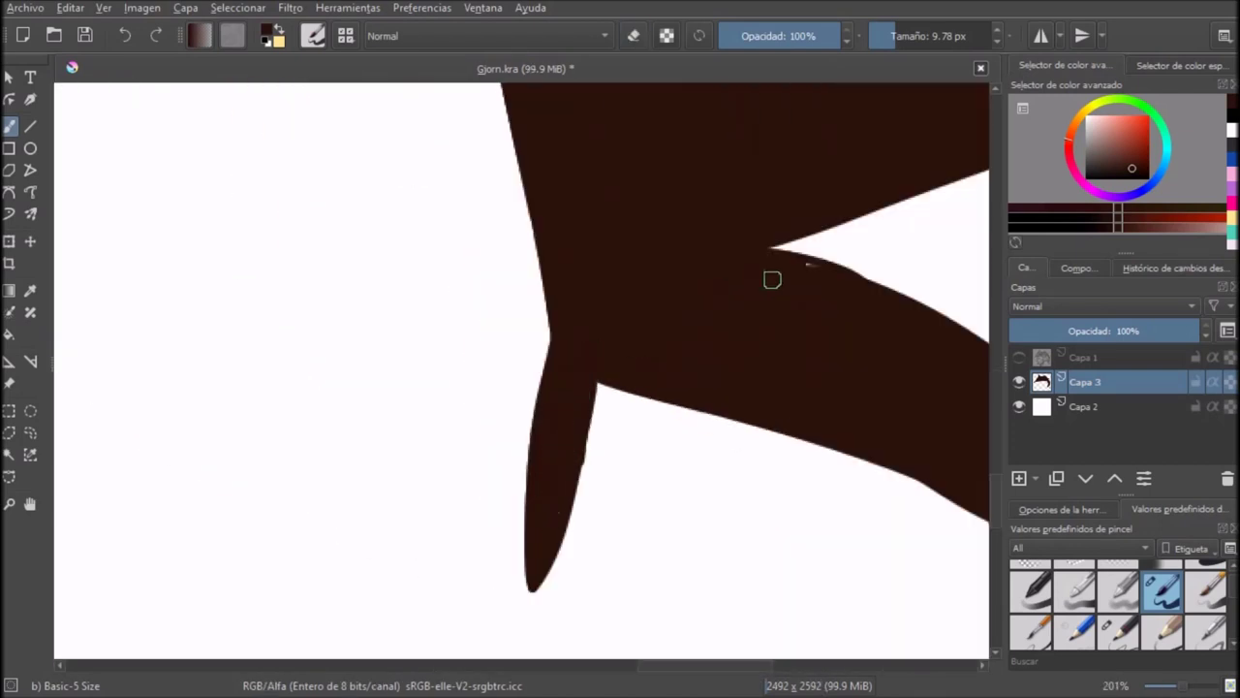
drag(735, 254, 501, 263)
scroll(494, 492, down, 6)
scroll(557, 417, up, 6)
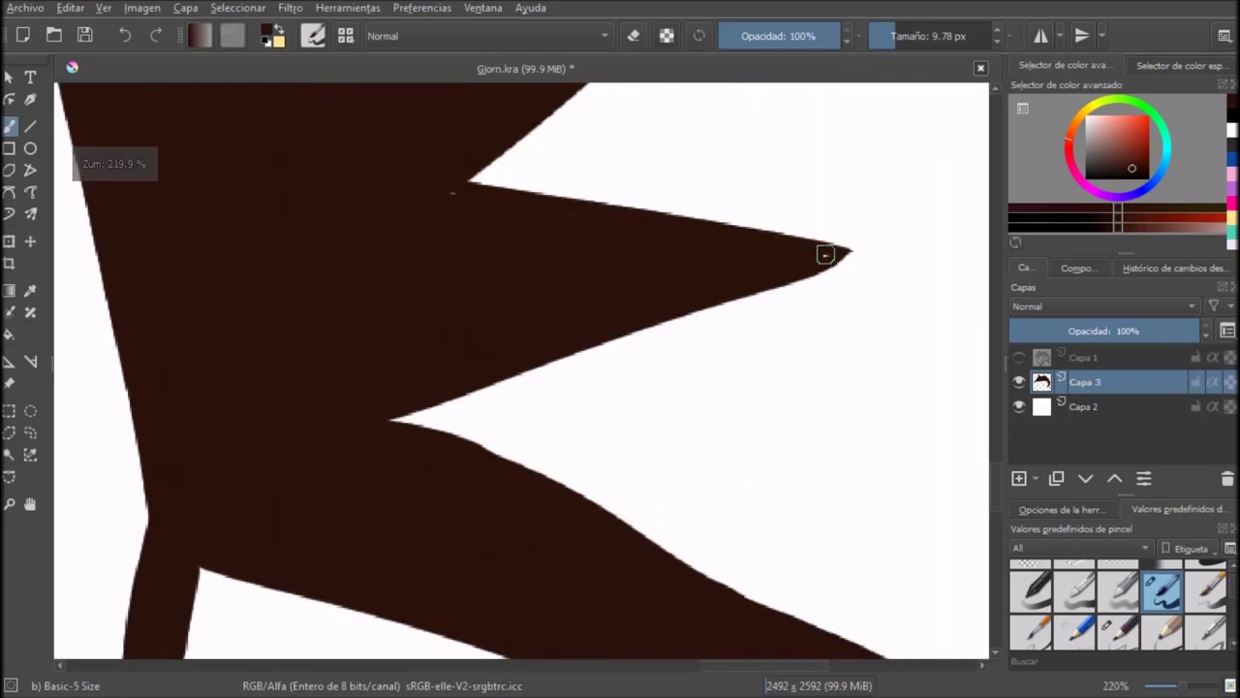
scroll(620, 368, down, 5)
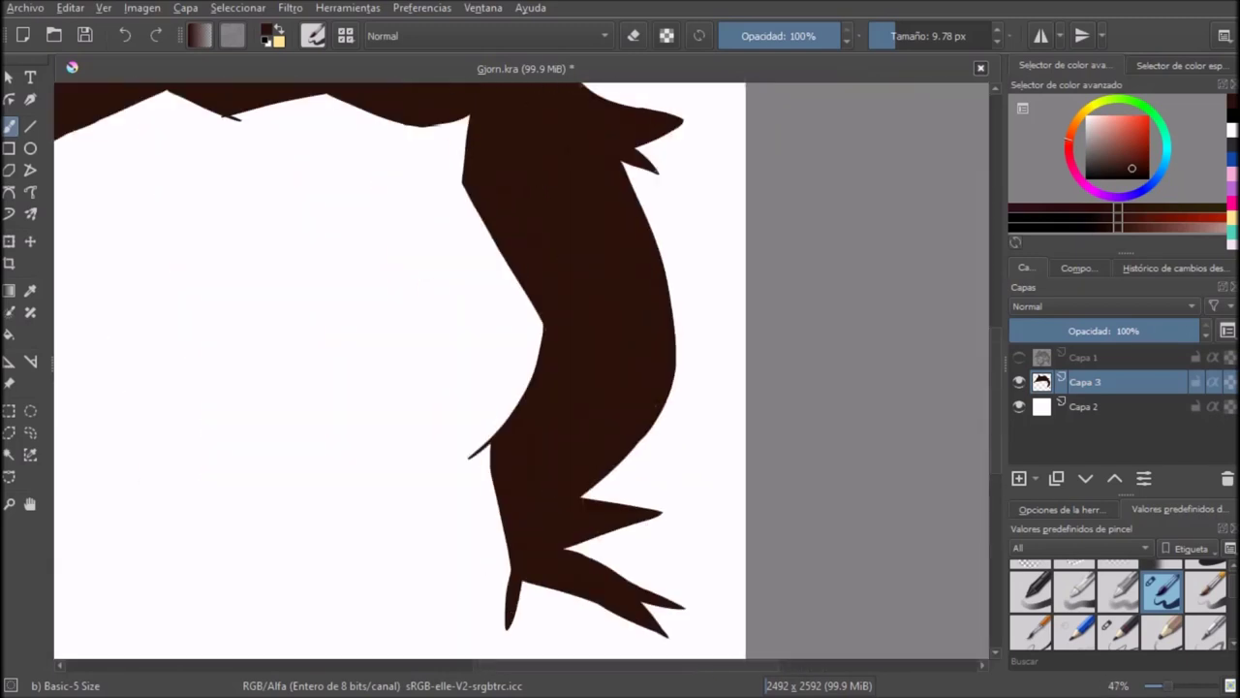
scroll(669, 436, up, 1)
scroll(783, 463, up, 5)
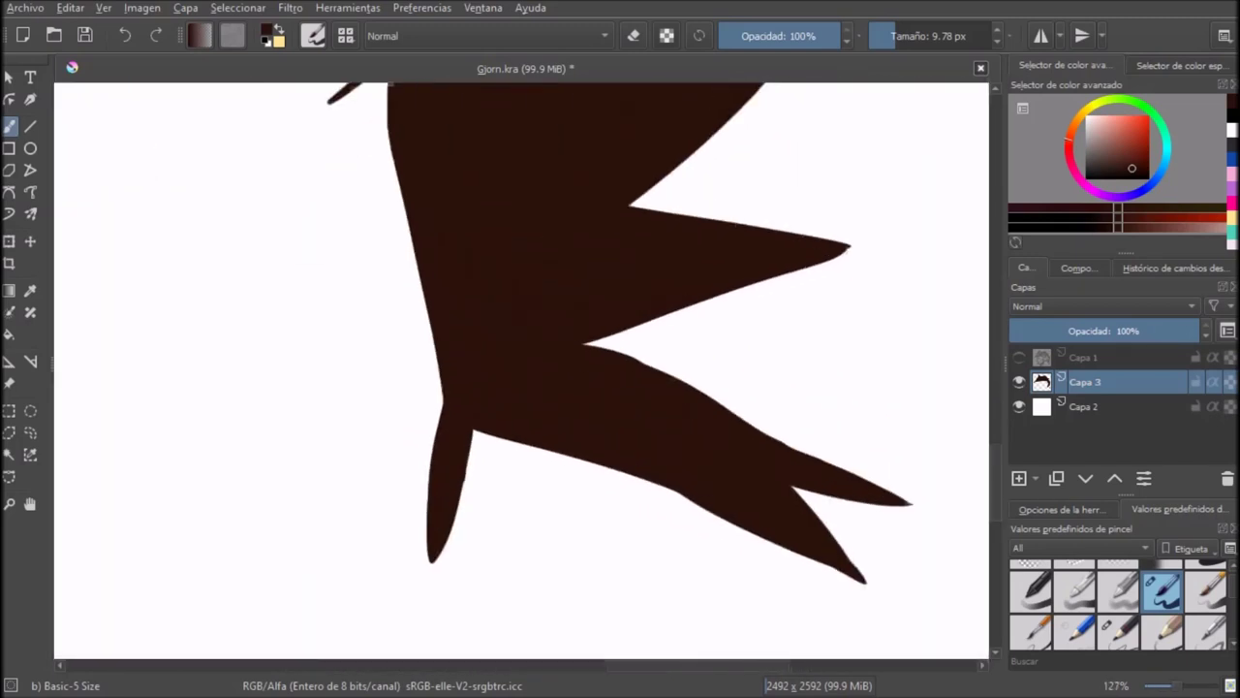
scroll(787, 581, down, 4)
Step: Erase the stray line end at the middle point of the hairline above the forehead
drag(409, 213, 465, 446)
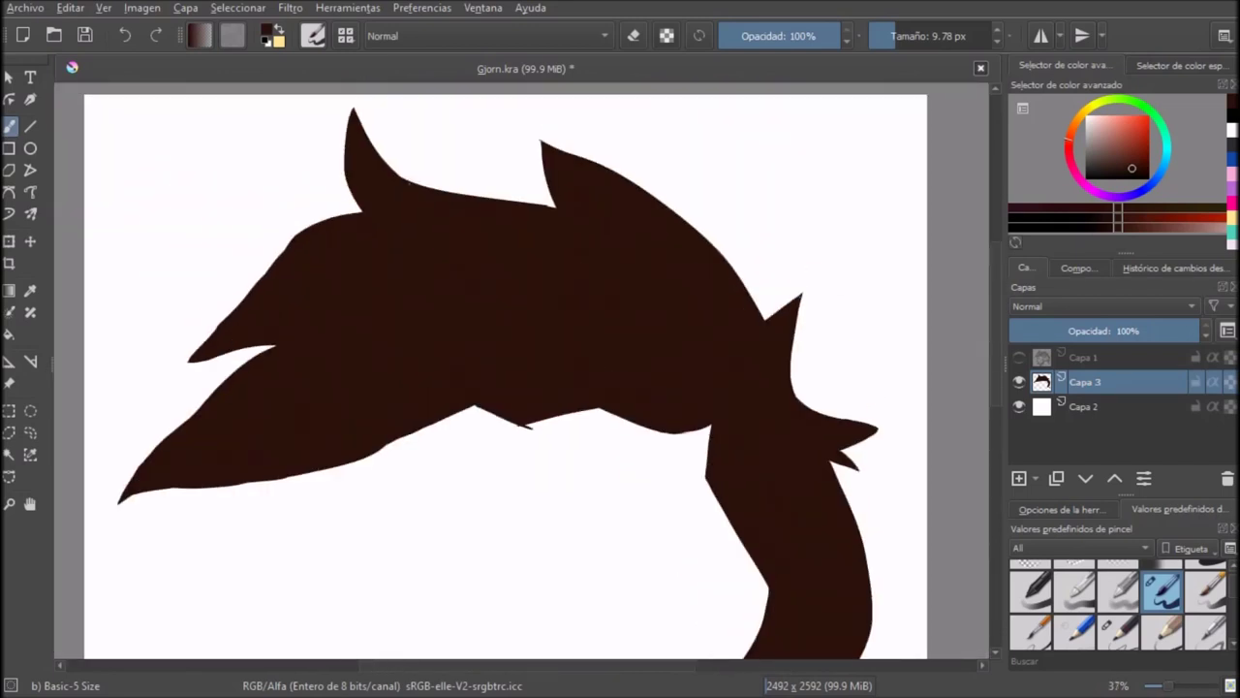
scroll(465, 446, up, 3)
key(e)
scroll(643, 416, up, 2)
drag(669, 376, 610, 376)
scroll(597, 385, up, 2)
drag(677, 325, 594, 343)
key(e)
scroll(582, 306, down, 6)
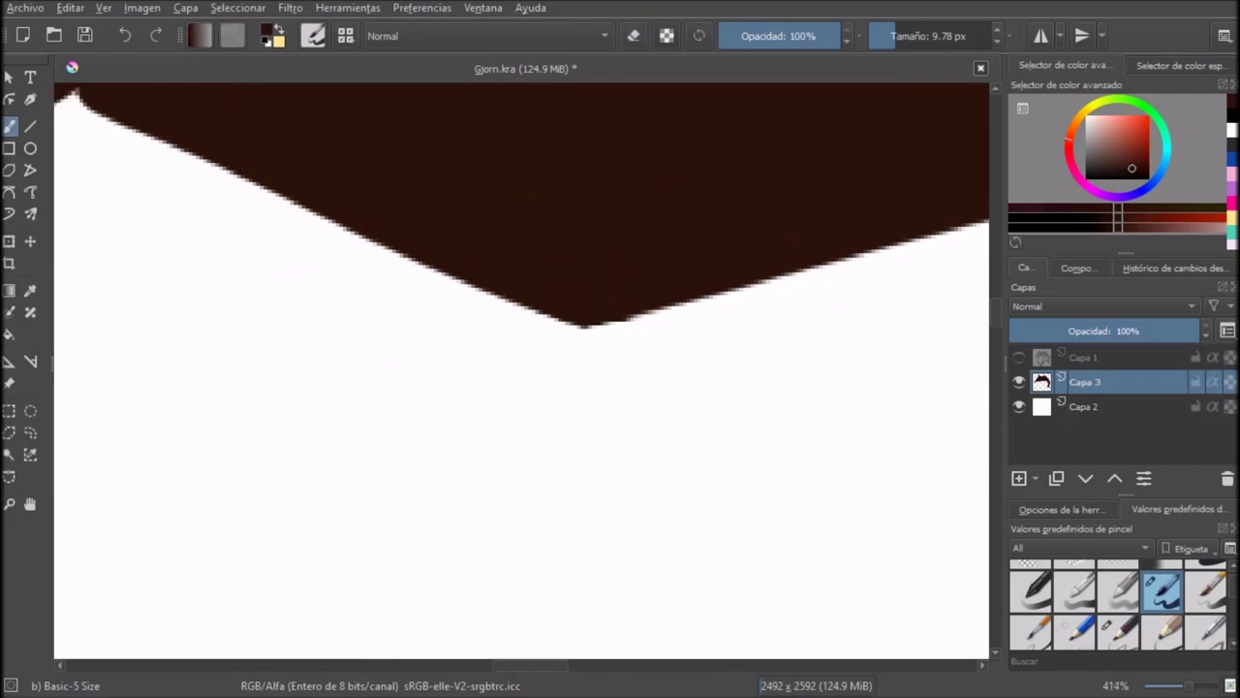
Step: Smooth the front lock's lower edge with a dark brown curve and paint over the sliver left inside it
drag(724, 312, 564, 390)
scroll(174, 526, down, 1)
scroll(780, 256, up, 1)
key(ctrl+z)
drag(793, 254, 565, 354)
scroll(638, 262, down, 3)
scroll(478, 326, up, 3)
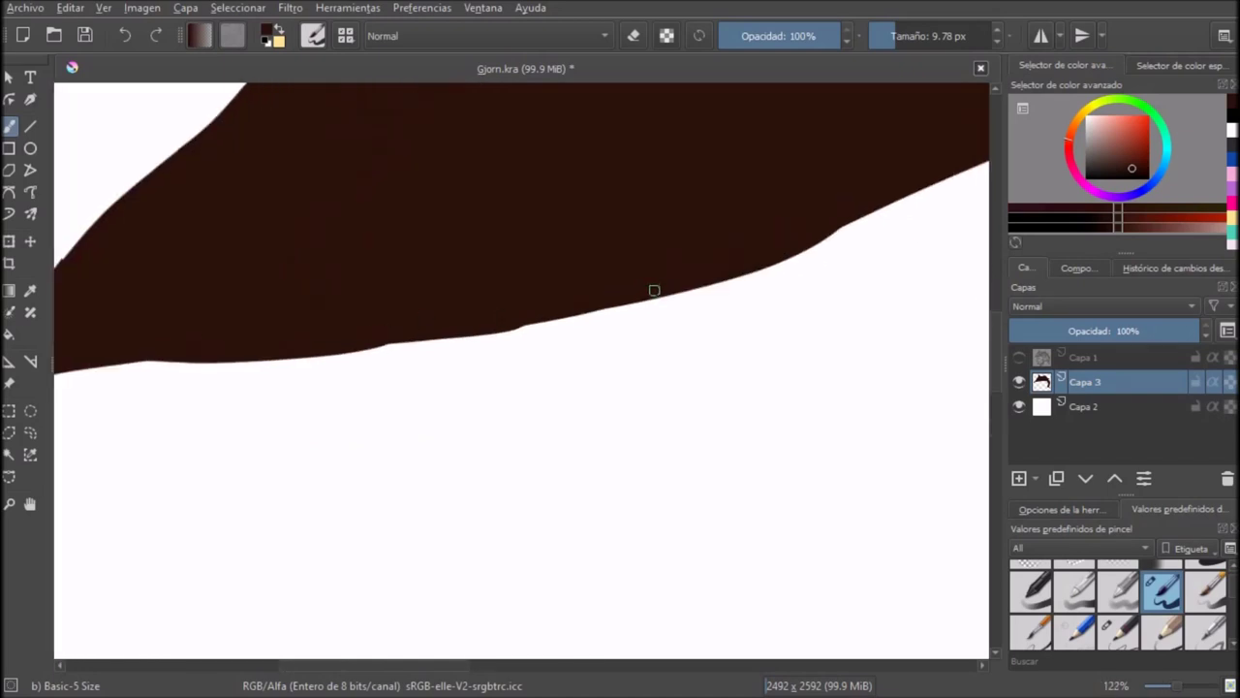
mouse_move(641, 298)
mouse_down()
mouse_move(150, 358)
mouse_move(417, 339)
mouse_up()
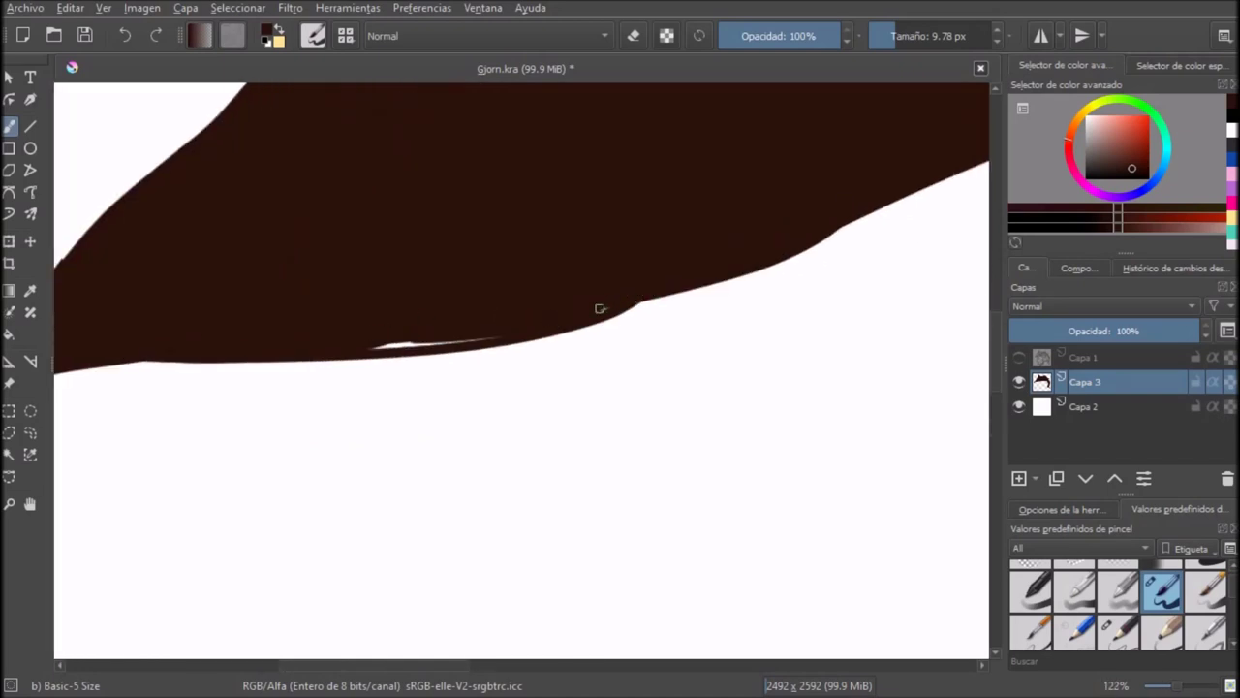
scroll(410, 343, up, 3)
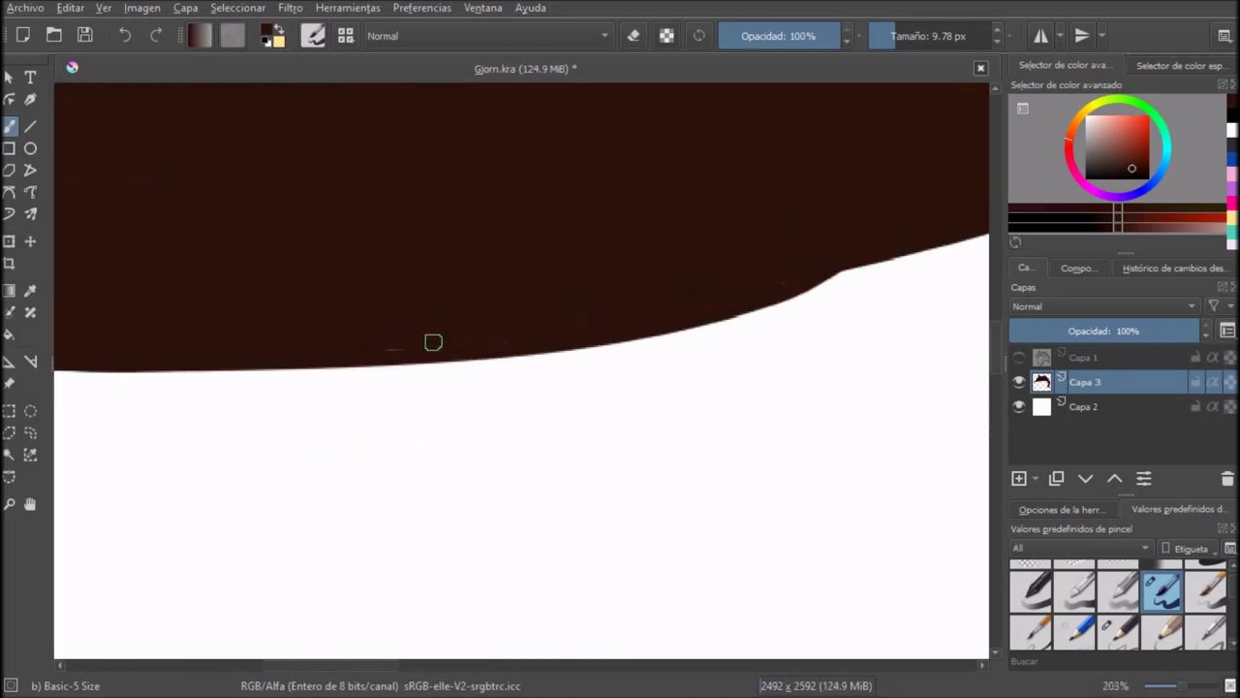
scroll(581, 436, down, 4)
Step: Redraw the outer edge of the upper front lock as a smooth curve and fill the gap behind it in dark brown
scroll(539, 322, up, 3)
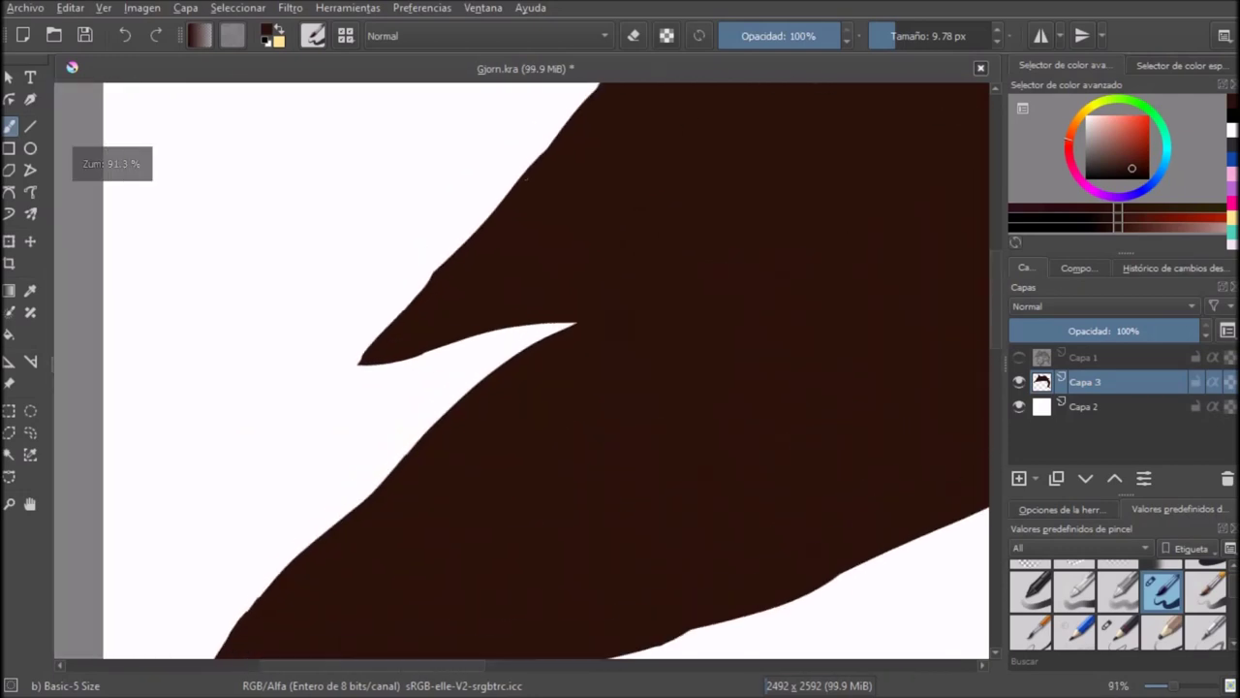
scroll(679, 214, down, 2)
scroll(524, 252, up, 3)
drag(423, 367, 537, 215)
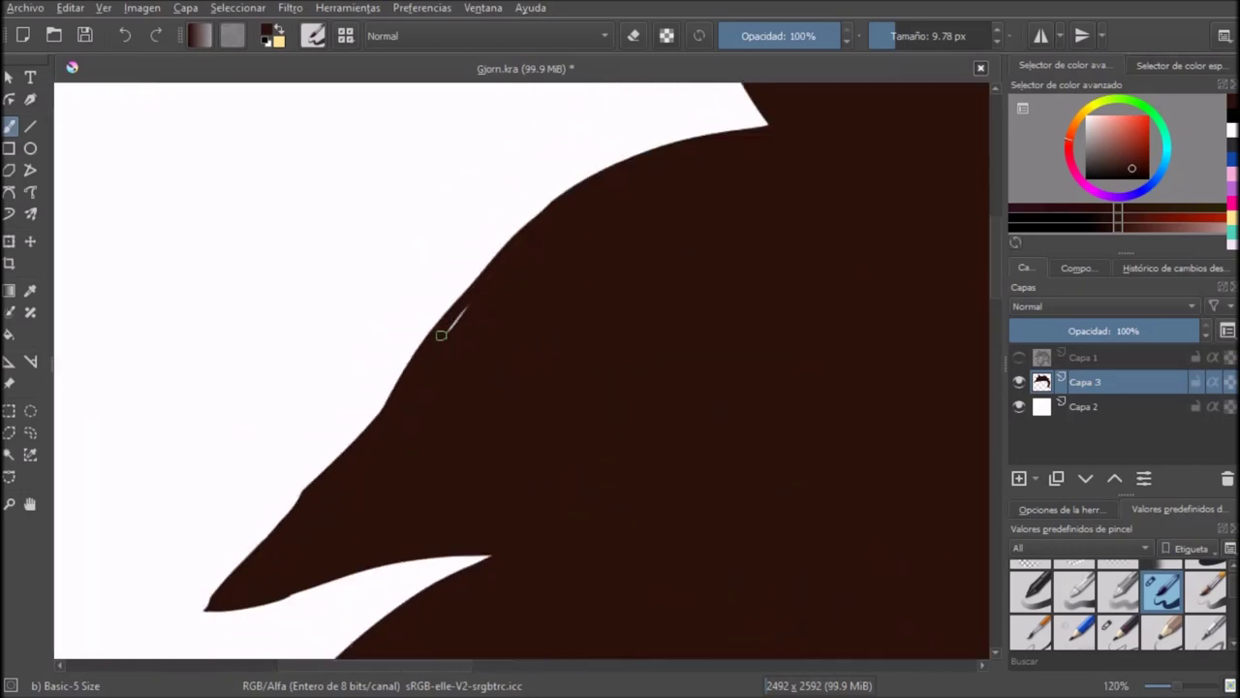
mouse_move(441, 336)
mouse_down()
mouse_move(513, 234)
mouse_move(292, 519)
mouse_up()
key(ctrl+z)
drag(565, 190, 297, 536)
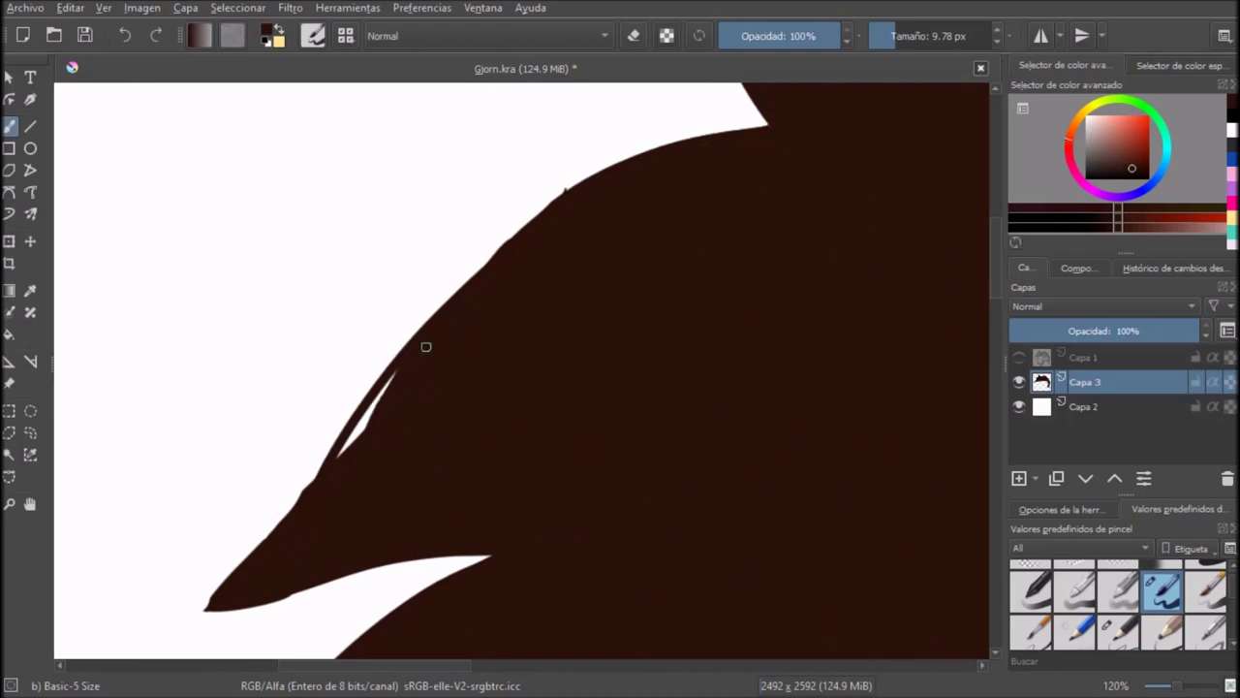
drag(567, 207, 429, 395)
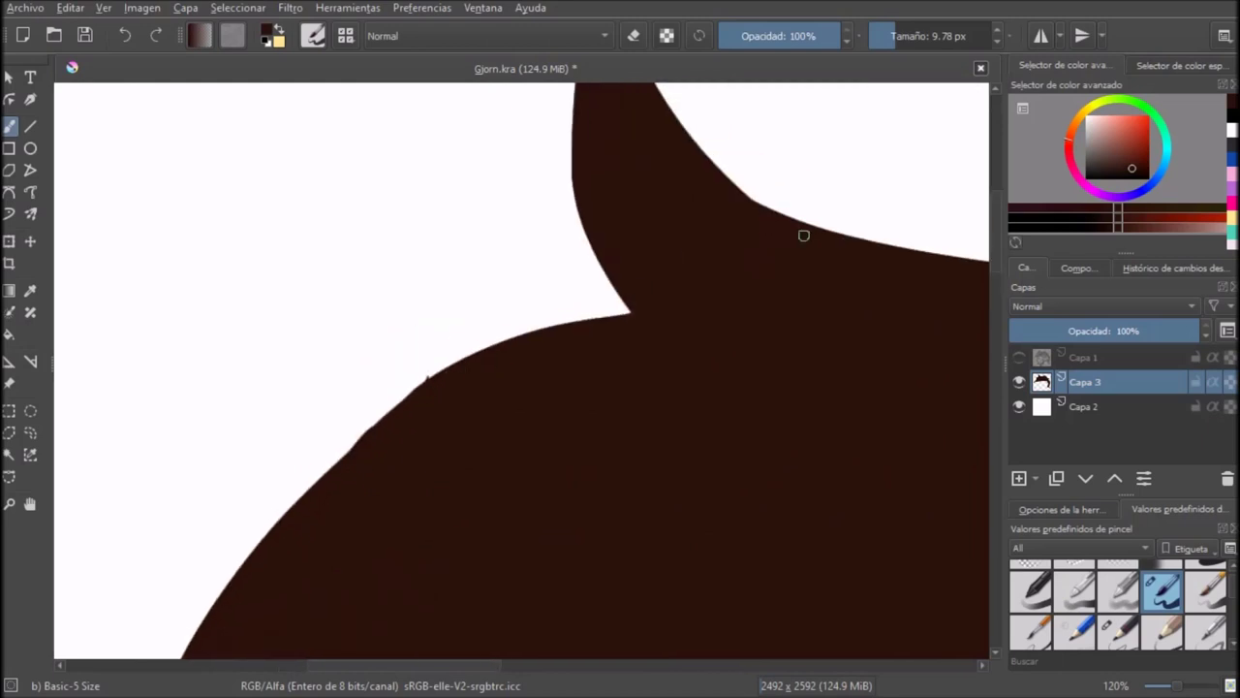
Step: Paint over the white specks at the base and tips of the pointed tufts at the back of the head
scroll(805, 235, down, 5)
drag(805, 236, 555, 129)
drag(766, 312, 552, 370)
scroll(553, 371, up, 4)
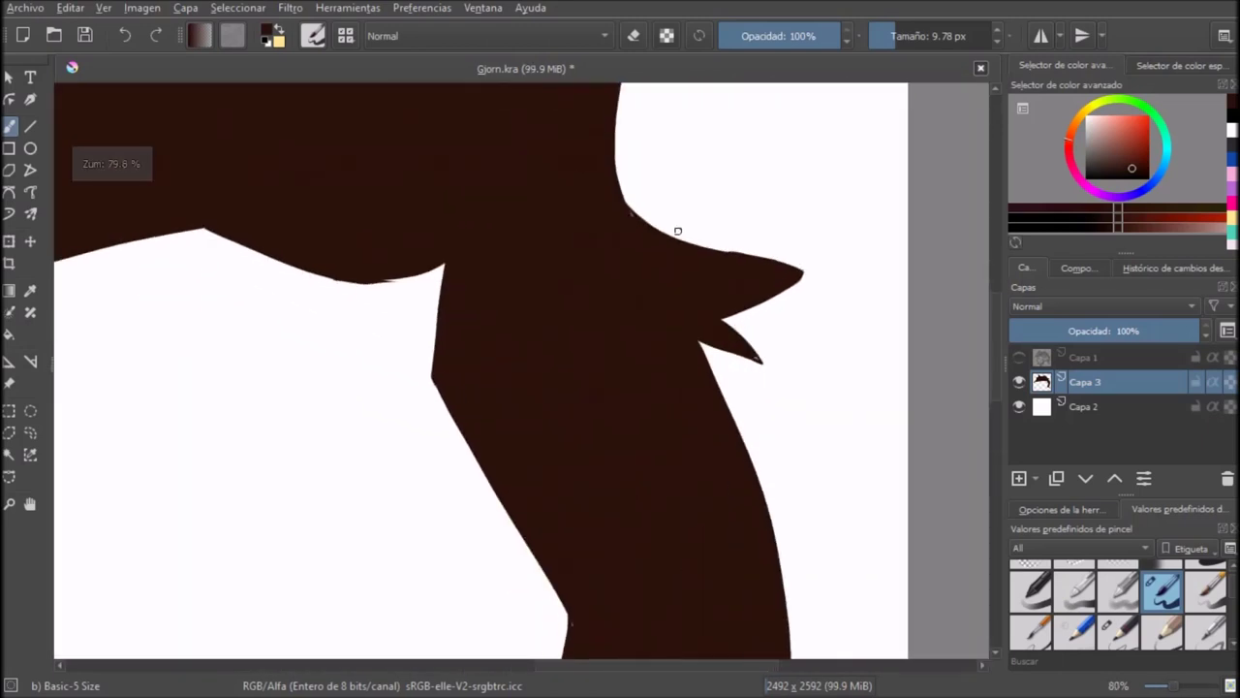
drag(630, 213, 636, 217)
drag(766, 272, 563, 215)
scroll(547, 294, up, 4)
mouse_move(567, 309)
mouse_down()
mouse_move(557, 299)
mouse_move(494, 424)
mouse_up()
scroll(494, 424, down, 2)
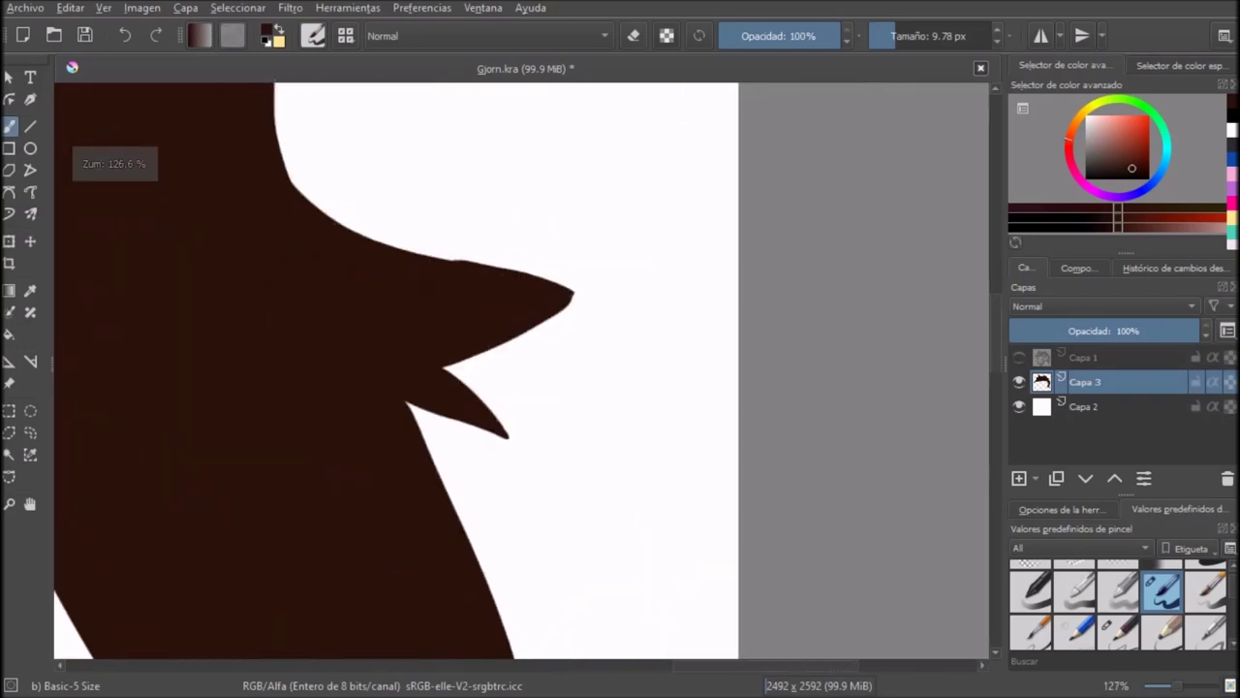
Step: Erase the bump along the upper edge of the back tuft to make it a clean line to the tip
scroll(532, 329, up, 1)
key(e)
mouse_move(395, 230)
mouse_down()
mouse_move(581, 275)
mouse_move(239, 149)
mouse_up()
key(ctrl+z)
drag(625, 285, 376, 229)
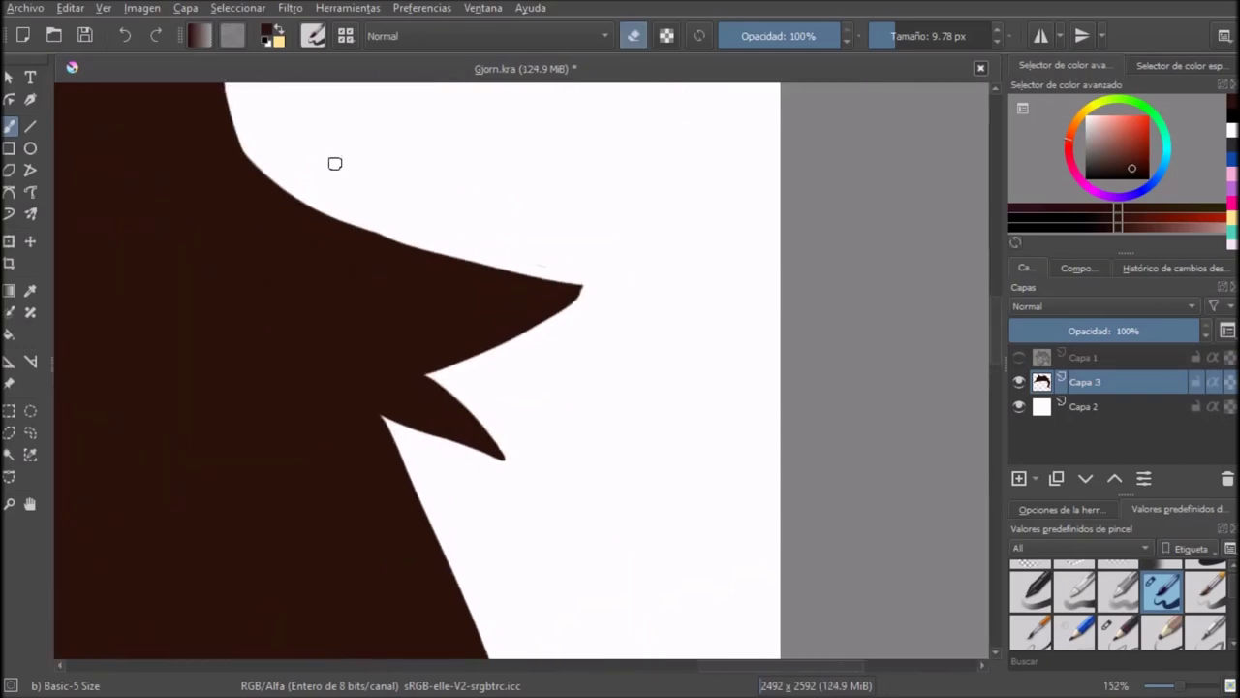
Step: Draw a fuller curve along the front lock's lower edge from the hairline corner and fill the enclosed gap with dark brown
scroll(334, 163, down, 6)
scroll(662, 210, up, 3)
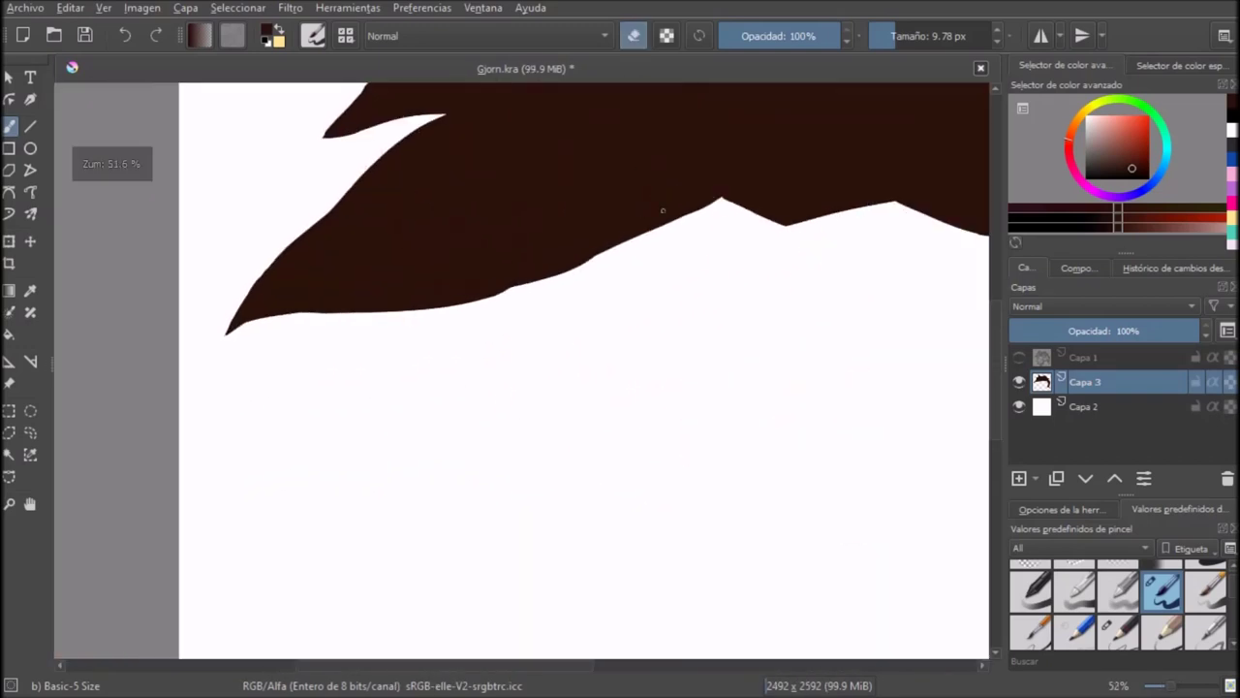
drag(725, 189, 350, 308)
key(ctrl+z)
key(e)
drag(721, 199, 387, 290)
scroll(647, 223, up, 3)
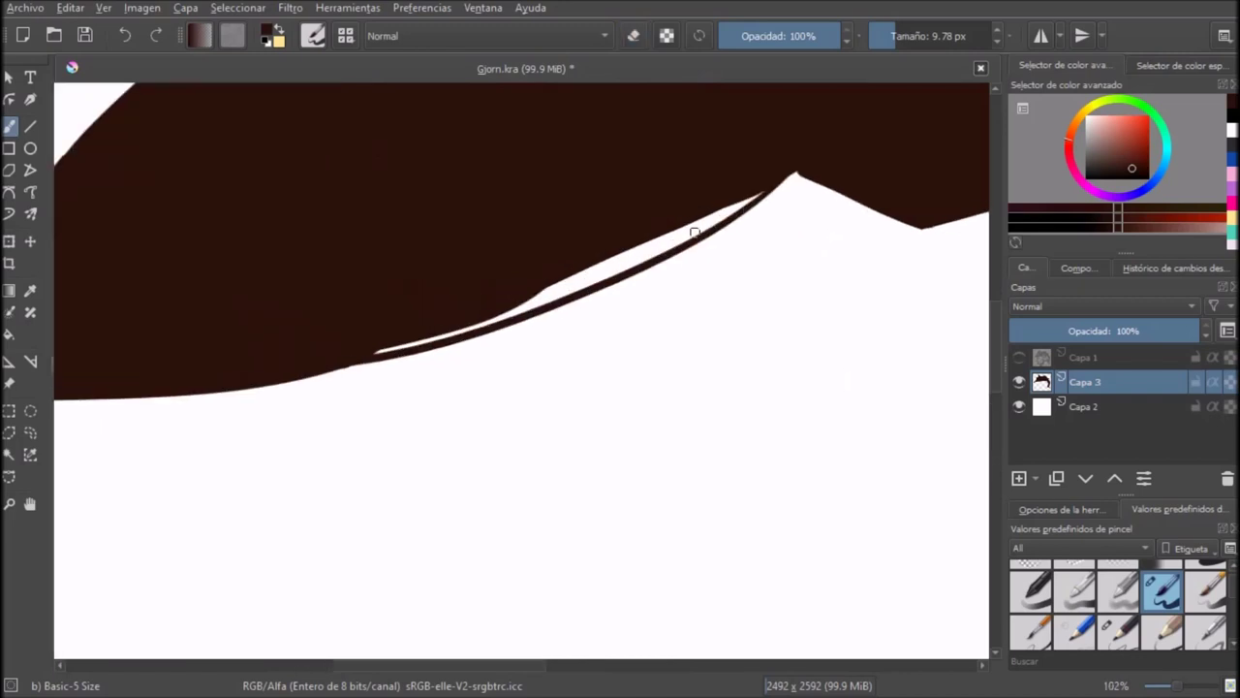
key(f)
click(664, 248)
key(b)
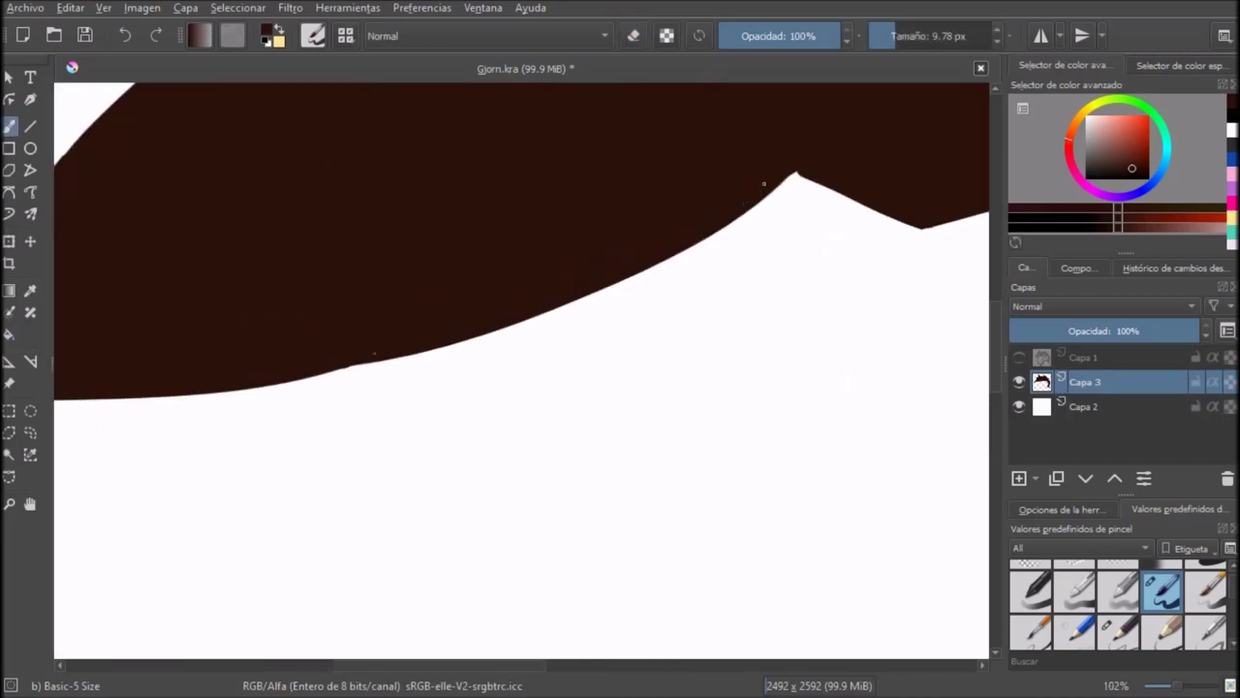
Step: Save the drawing and show the sketch layer Capa 1 again
scroll(371, 352, down, 7)
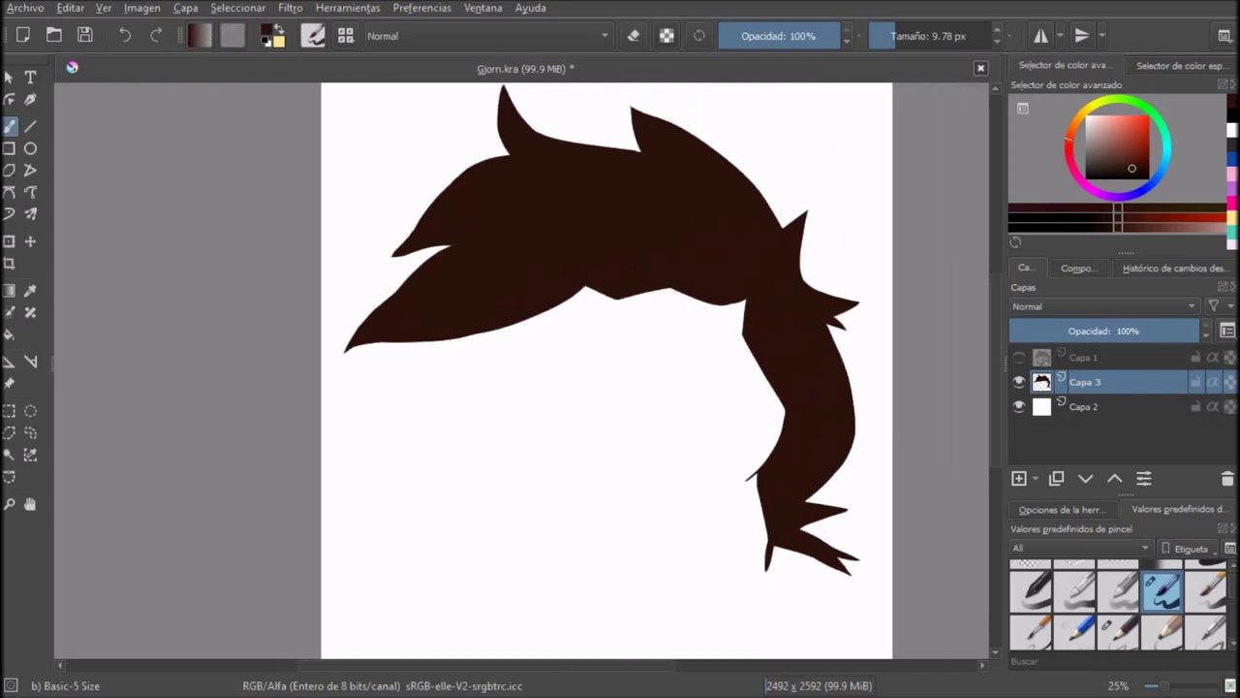
key(ctrl+s)
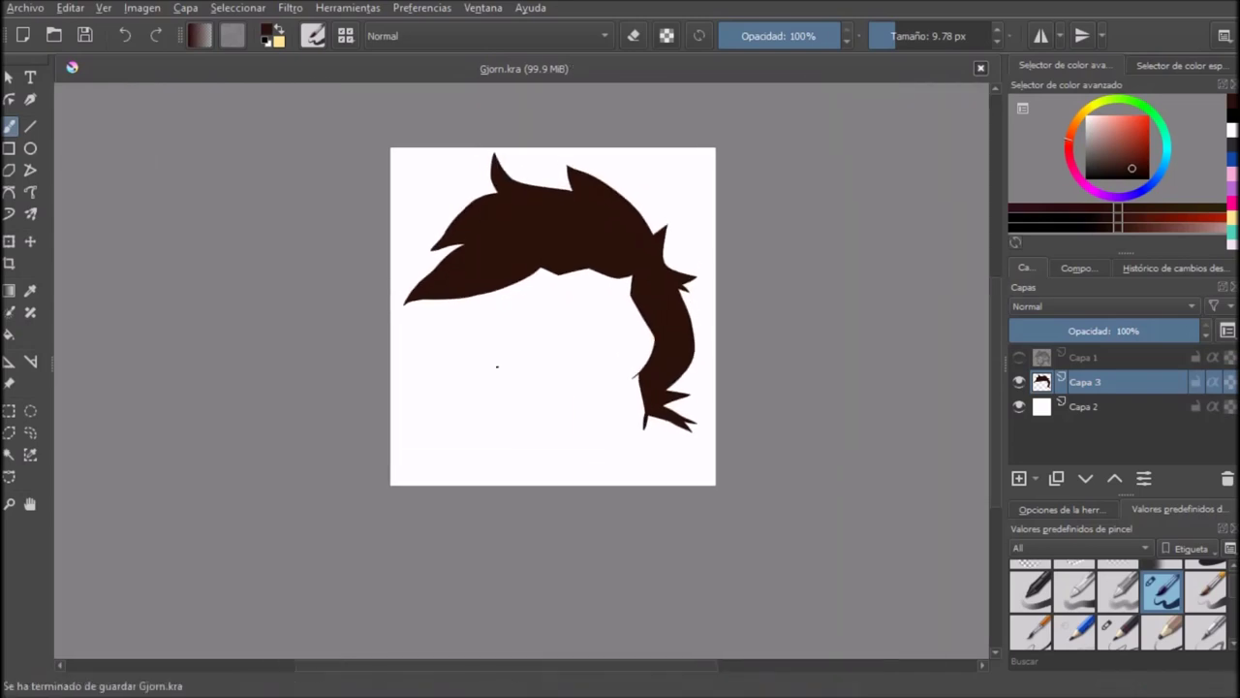
click(1020, 357)
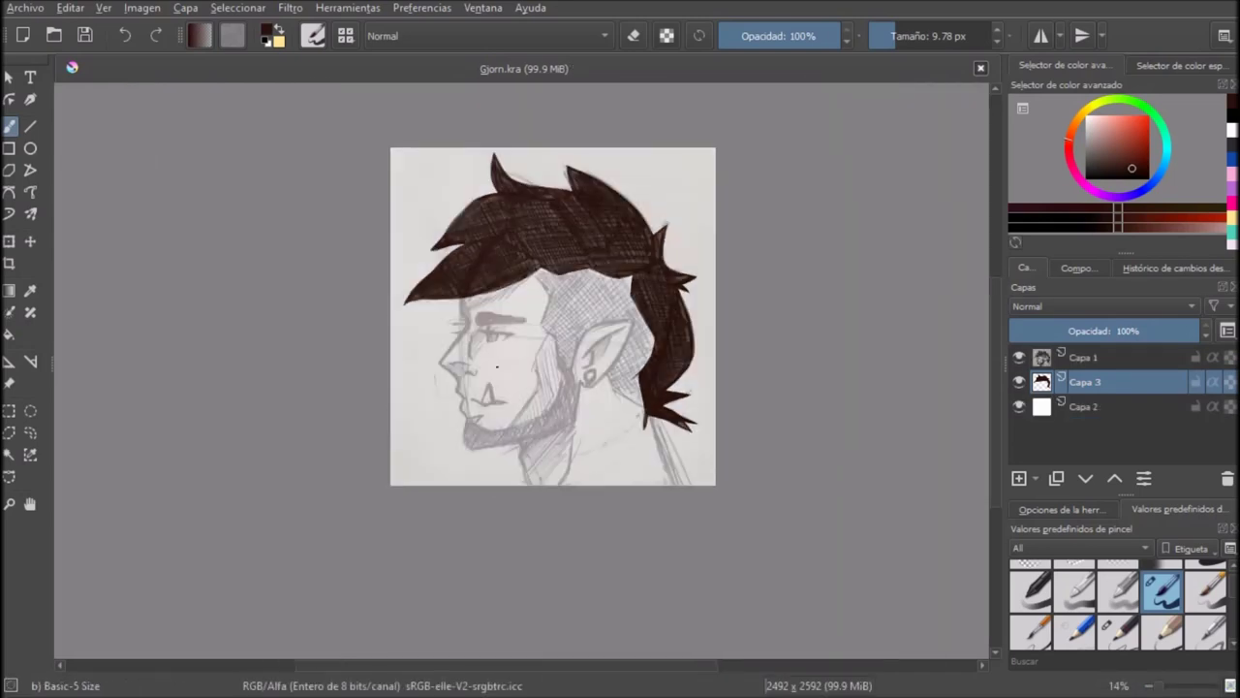
Step: Add a new layer directly above Capa 2 and set the painting color to a muted green
click(1085, 407)
click(1019, 478)
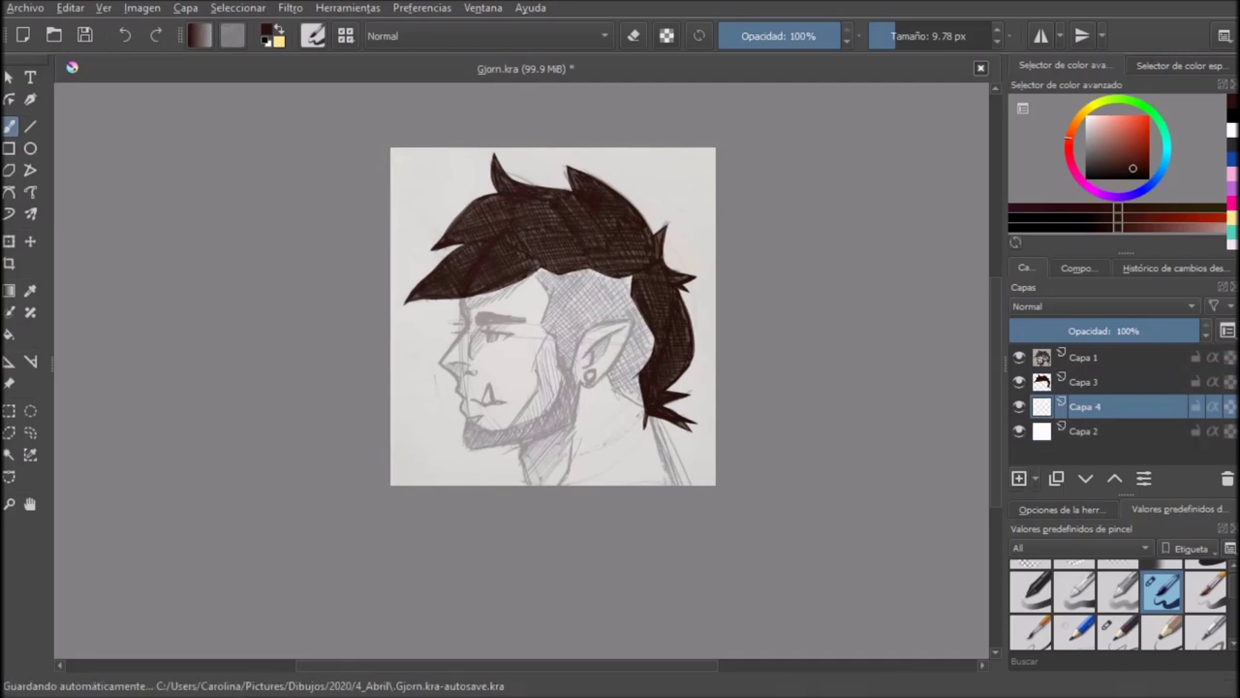
click(1144, 105)
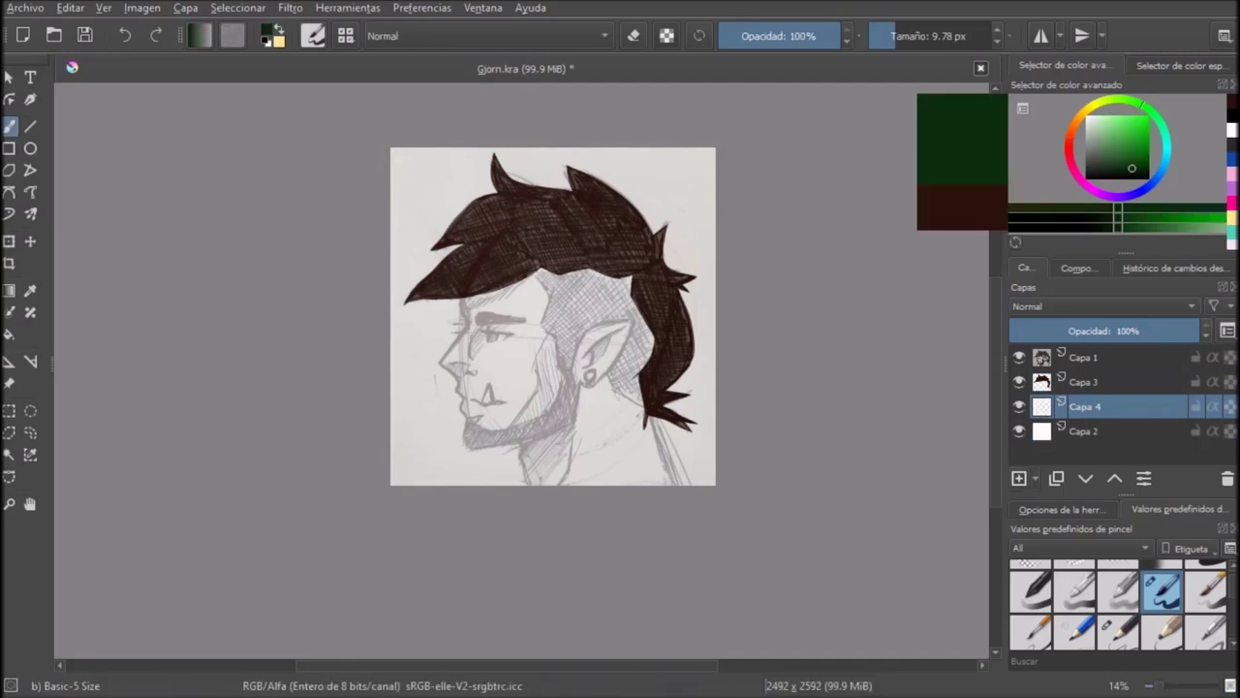
drag(1102, 140, 1097, 149)
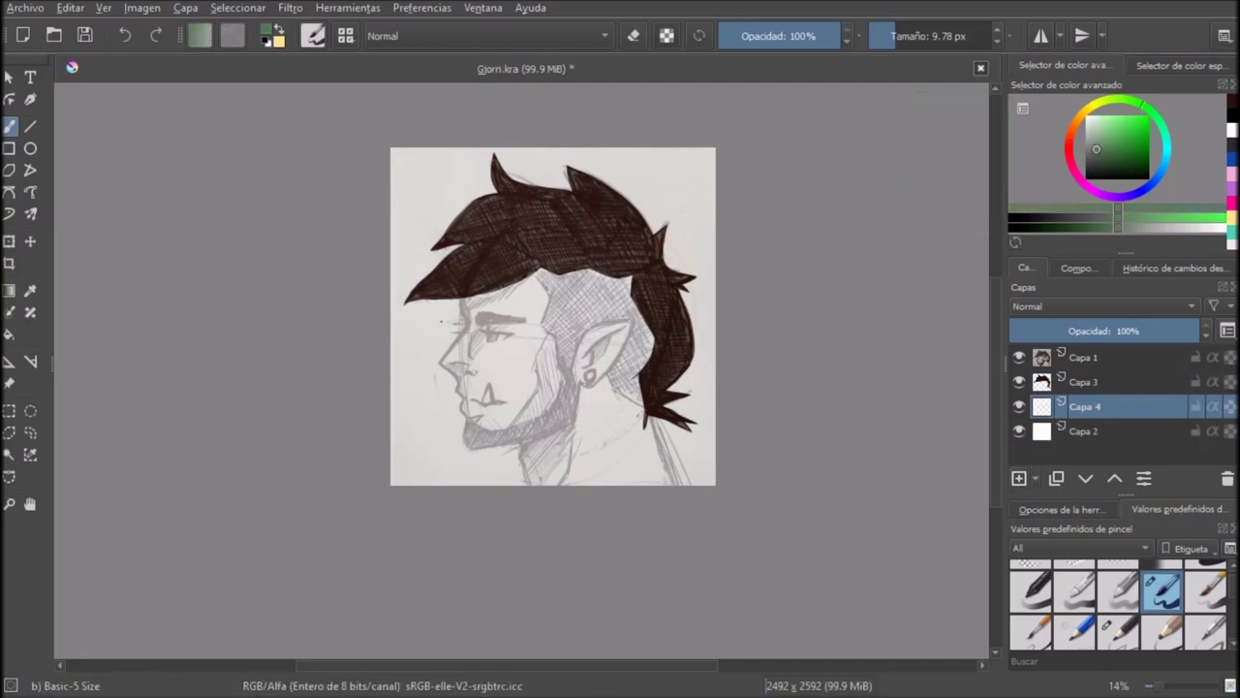
Step: Trace the face profile in muted green from the hair down the forehead, brow and nose bridge to the nose tip
scroll(441, 321, up, 8)
drag(400, 177, 372, 245)
key(ctrl+z)
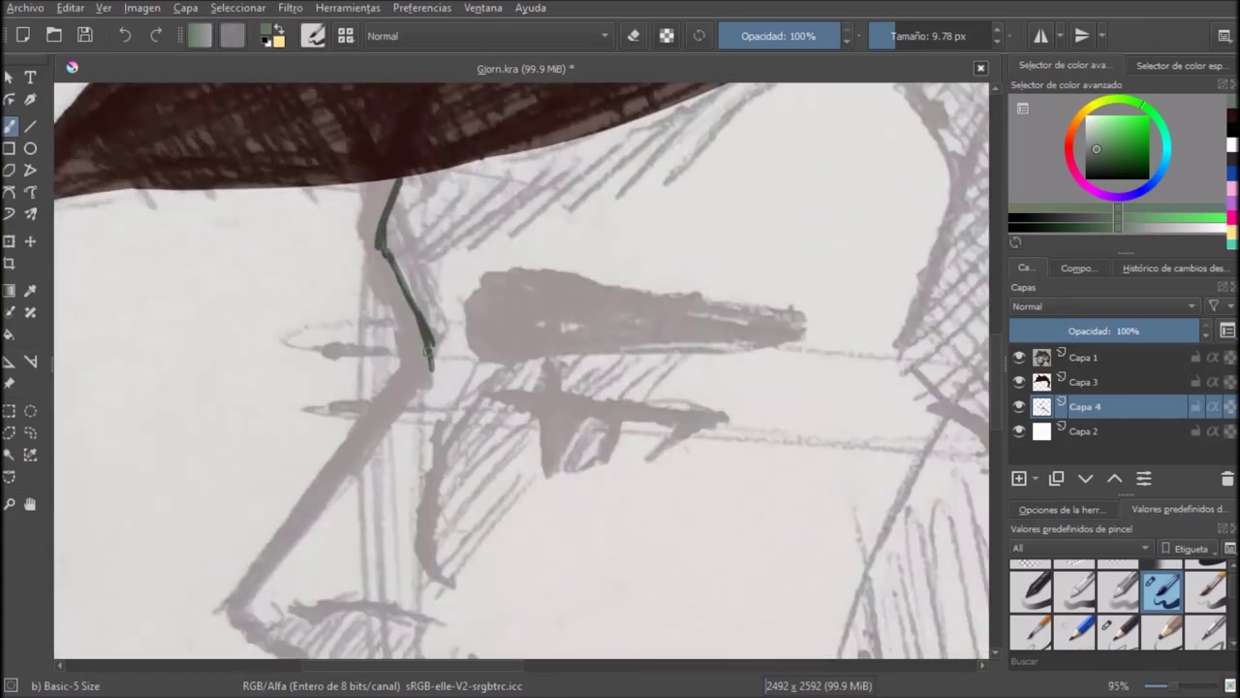
key(ctrl+z)
drag(402, 293, 494, 107)
key(ctrl+z)
mouse_move(517, 194)
mouse_down()
mouse_move(345, 408)
mouse_move(379, 248)
mouse_up()
scroll(322, 436, up, 1)
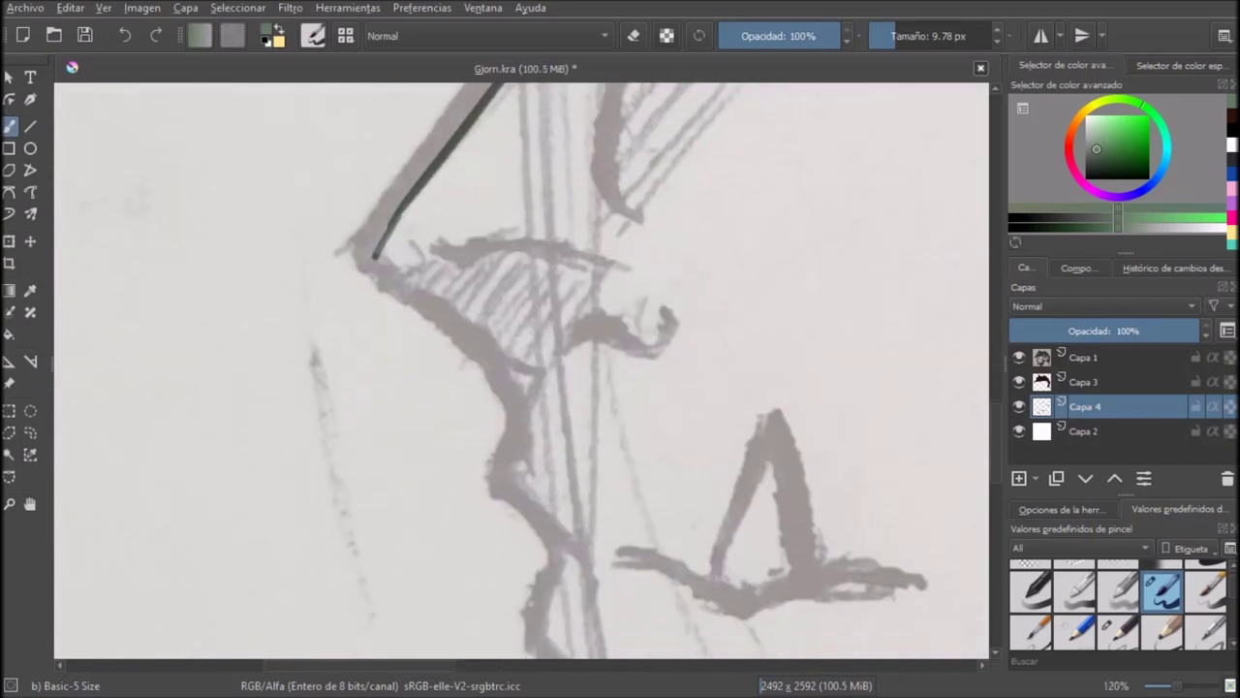
Step: Trace the underside of the nose in the mirrored view, from the nose tip toward the upper lip
key(m)
drag(665, 259, 554, 350)
key(ctrl+z)
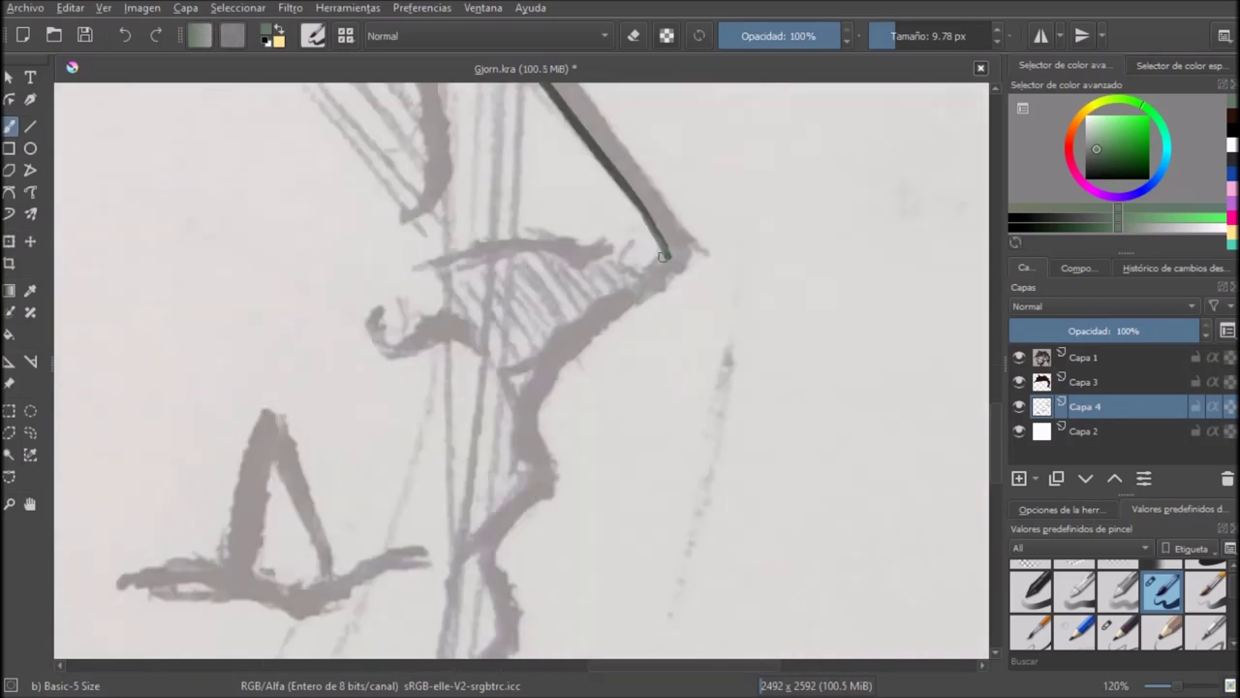
key(ctrl+z)
mouse_move(664, 257)
mouse_down()
mouse_move(563, 330)
mouse_move(534, 365)
mouse_move(521, 422)
mouse_move(500, 229)
mouse_move(485, 305)
mouse_move(472, 313)
mouse_move(570, 401)
mouse_up()
key(m)
Step: Trace the profile of the upper and lower lips in muted green over the sketch
scroll(527, 409, up, 2)
key(ctrl+z)
drag(472, 311, 582, 423)
drag(584, 427, 488, 312)
key(ctrl+z)
mouse_move(377, 199)
mouse_down()
mouse_move(470, 310)
mouse_move(426, 411)
mouse_up()
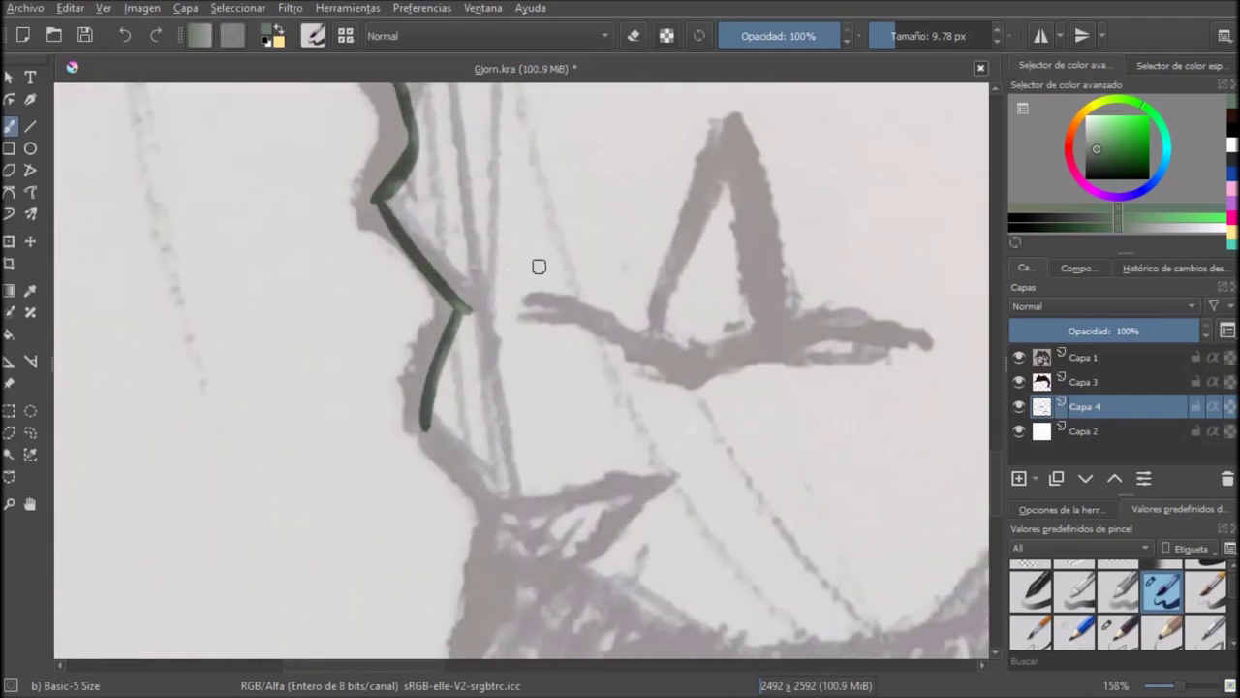
Step: Trace the profile below the lower lip to the top of the beard in the mirrored view, then restore the normal view
key(m)
drag(611, 412, 511, 526)
scroll(620, 416, down, 3)
scroll(581, 436, up, 3)
key(e)
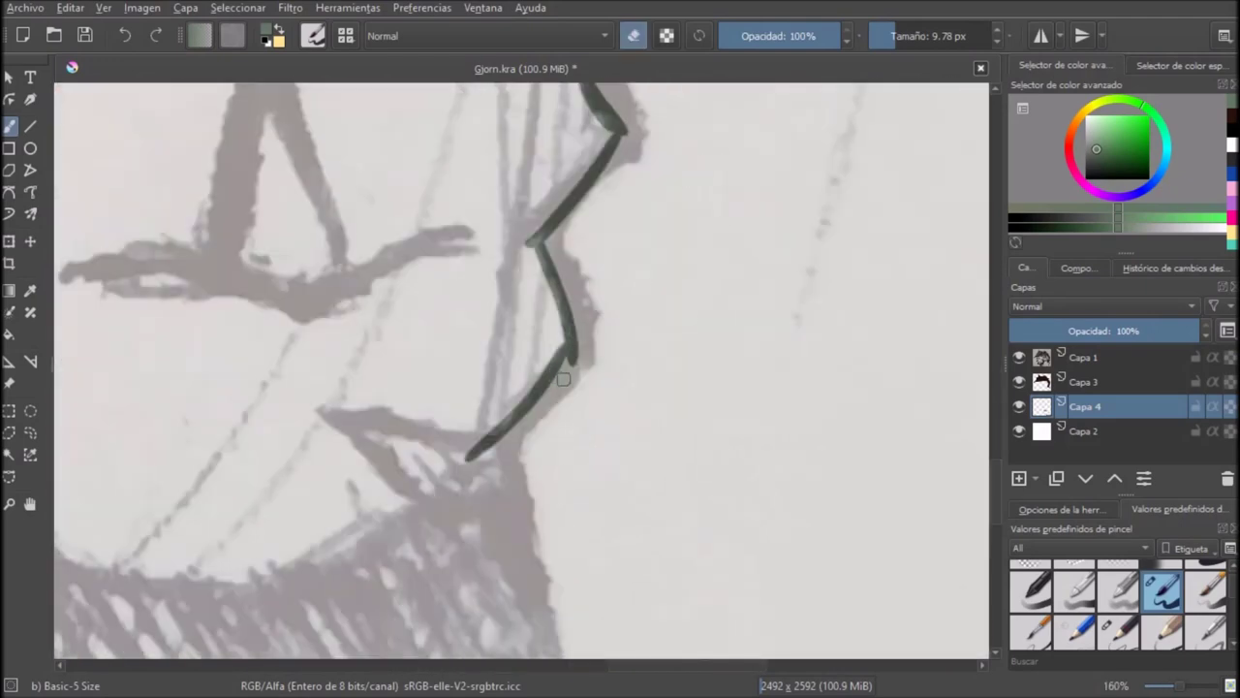
key(e)
scroll(635, 290, down, 5)
key(m)
drag(630, 283, 658, 381)
scroll(658, 380, down, 1)
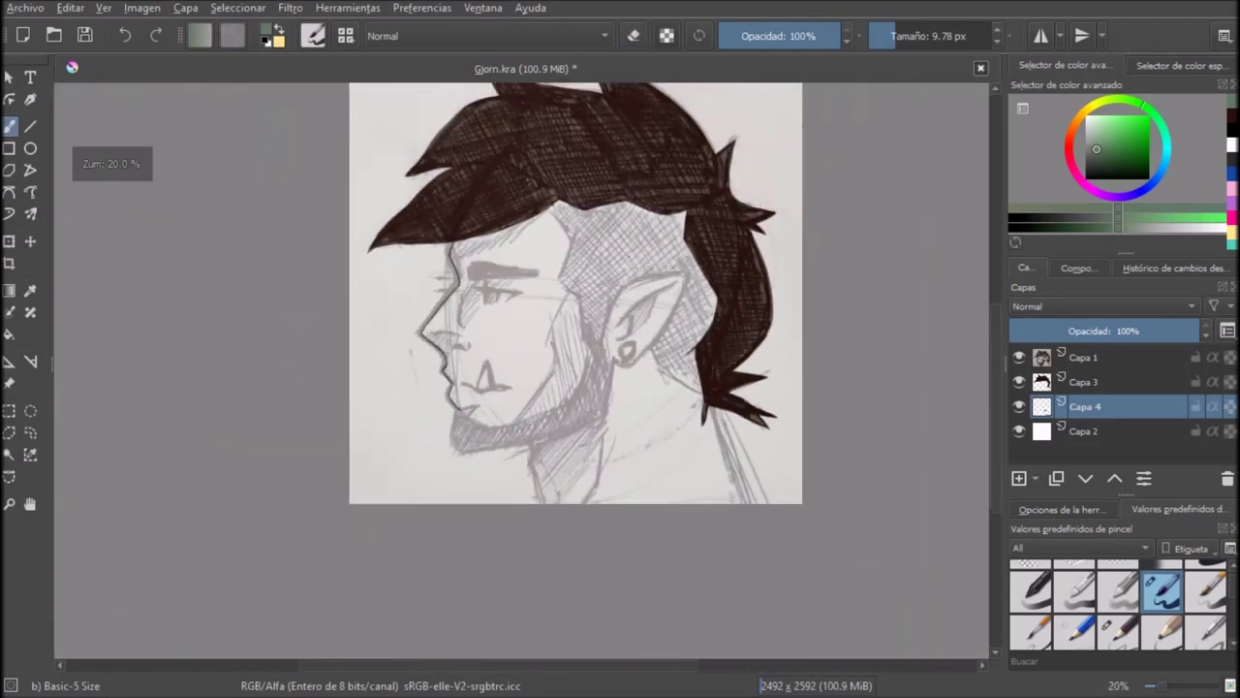
Step: Save the drawing, sample the hair's dark brown and make the hair layer Capa 3 active with the sketch visible
key(ctrl+s)
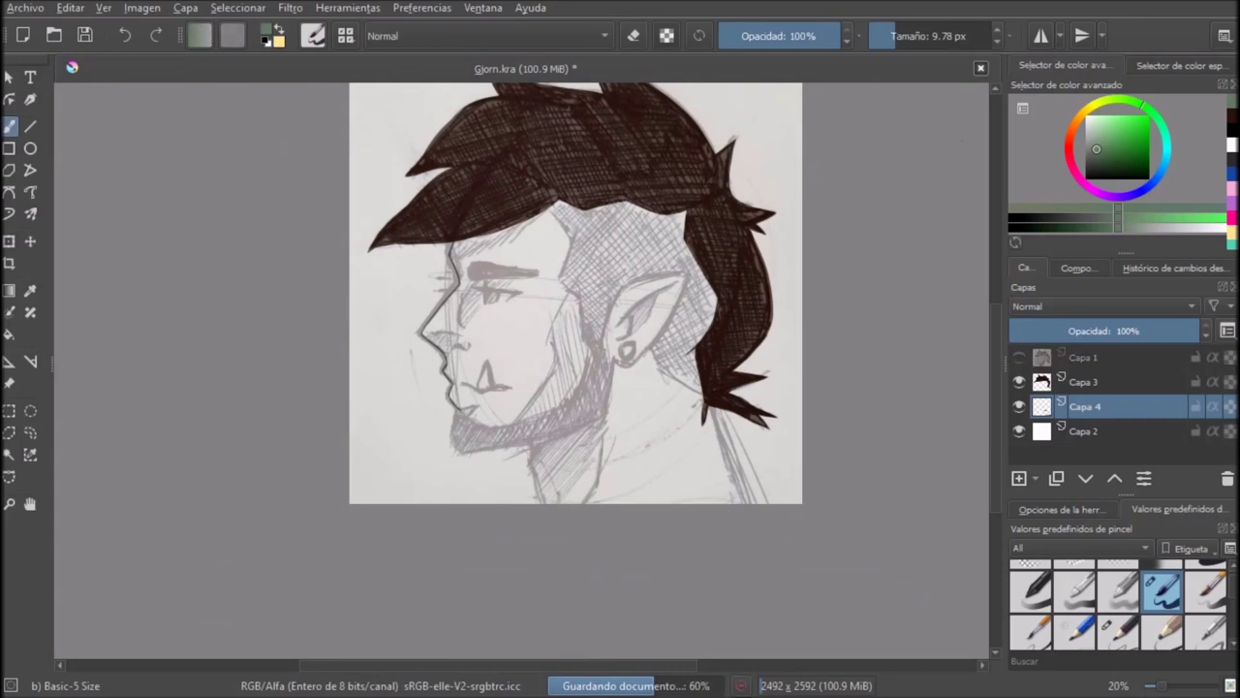
ctrl+click(502, 138)
click(1086, 382)
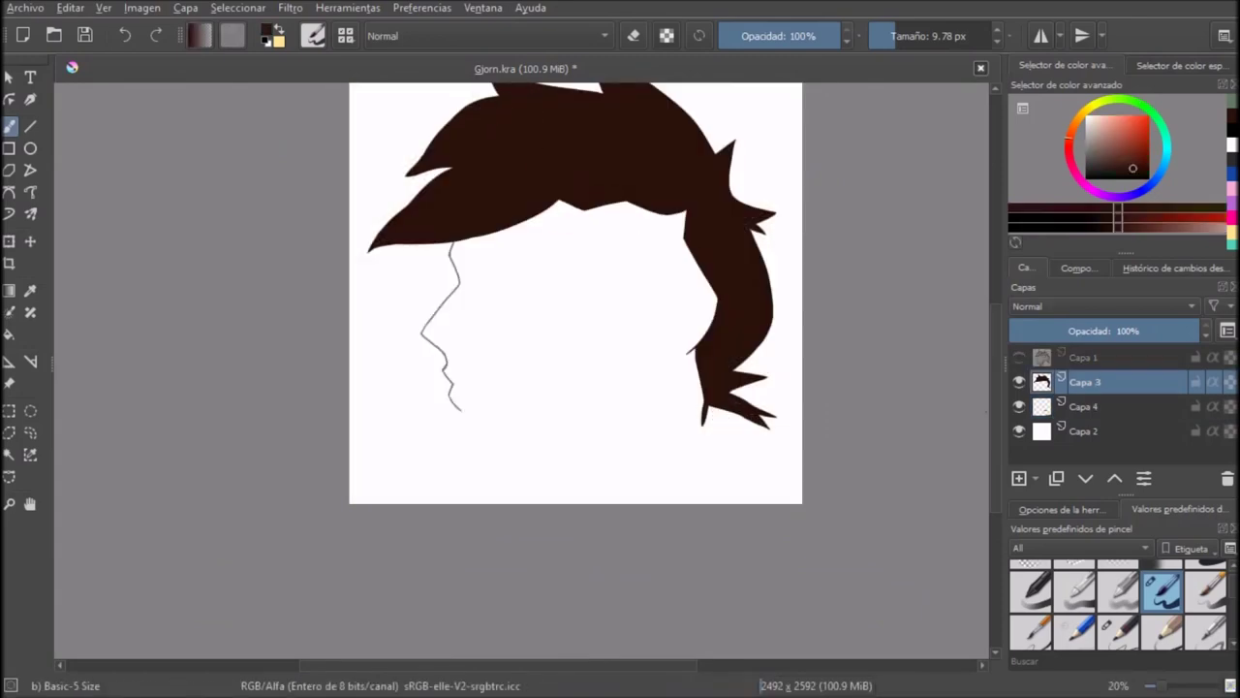
click(1018, 357)
Step: Outline the pointed top of the sideburn and the beard's back edge below the ear in dark brown
scroll(468, 185, up, 6)
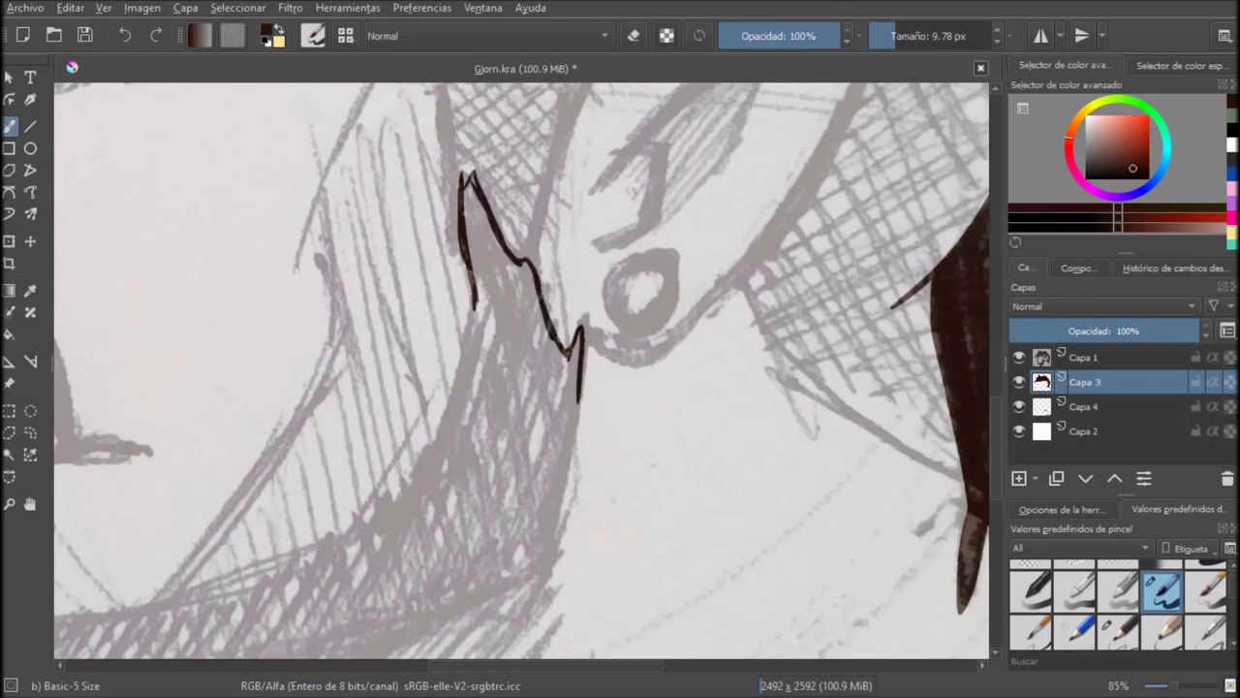
key(ctrl+z)
mouse_move(584, 336)
mouse_down()
mouse_move(545, 535)
mouse_move(552, 567)
mouse_move(639, 168)
mouse_move(602, 380)
mouse_move(819, 320)
mouse_up()
key(ctrl+z)
key(ctrl+z)
key(XF86AudioLowerVolume)
key(XF86AudioLowerVolume)
key(XF86AudioLowerVolume)
key(XF86AudioLowerVolume)
scroll(819, 325, up, 1)
Step: Trace the lower edge of the beard along the jaw from its back corner to the underside of the chin
mouse_move(900, 312)
mouse_down()
mouse_move(833, 345)
mouse_move(560, 412)
mouse_move(351, 443)
mouse_up()
key(ctrl+z)
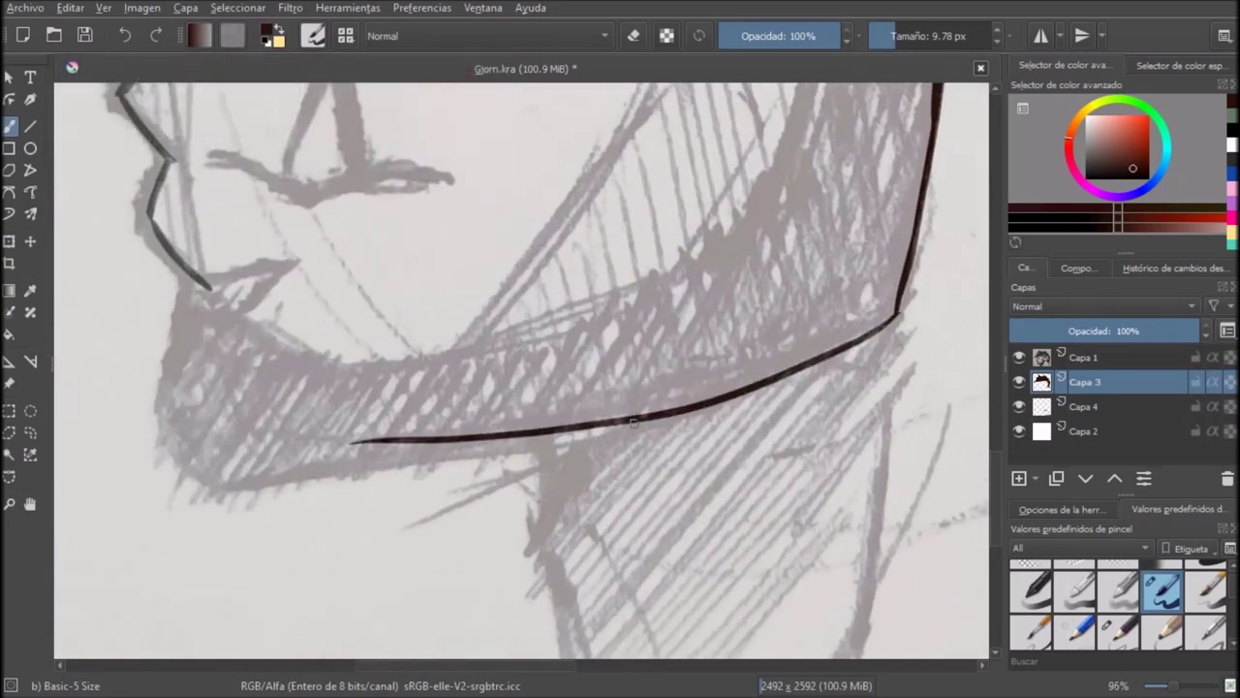
drag(635, 422, 312, 466)
key(ctrl+z)
mouse_move(645, 423)
mouse_down()
mouse_move(409, 437)
mouse_move(289, 471)
mouse_move(529, 355)
mouse_up()
key(ctrl+z)
scroll(529, 358, up, 2)
scroll(483, 394, up, 1)
mouse_move(677, 331)
mouse_down()
mouse_move(476, 377)
mouse_move(350, 361)
mouse_up()
scroll(464, 542, down, 3)
Step: Outline the beard's pointed tuft below the lip and trace the front of the chin down to the jaw line
scroll(393, 368, up, 2)
mouse_move(441, 268)
mouse_down()
mouse_move(596, 243)
mouse_move(524, 328)
mouse_up()
drag(430, 266, 395, 422)
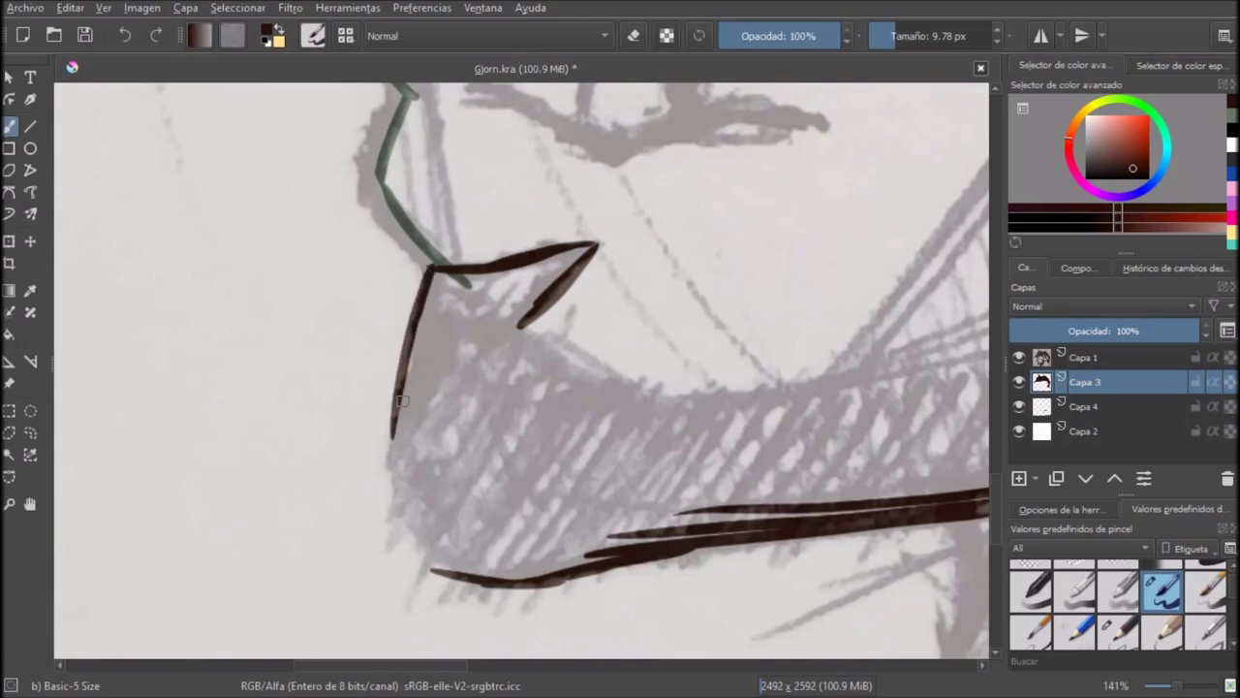
drag(396, 500, 445, 578)
scroll(621, 412, down, 4)
scroll(911, 271, up, 2)
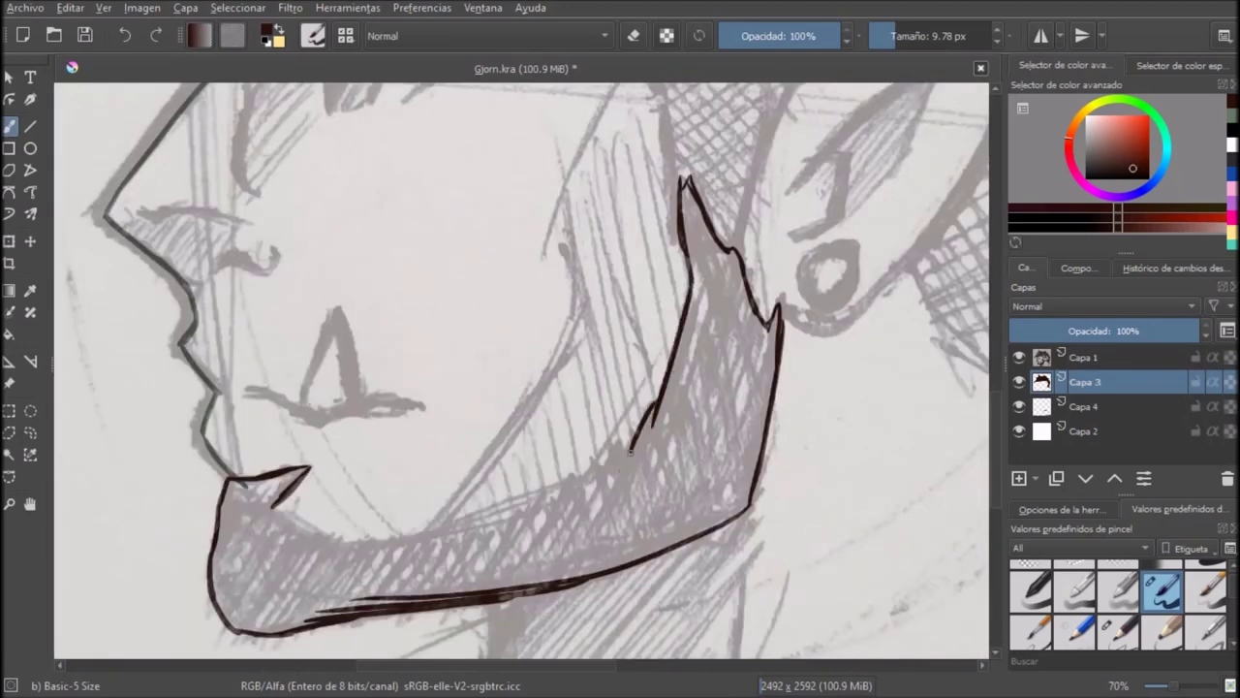
Step: Draw the beard's jagged upper edge along the cheek with short dark brown hair spikes
scroll(596, 478, up, 3)
mouse_move(683, 360)
mouse_down()
mouse_move(628, 461)
mouse_move(656, 440)
mouse_move(677, 372)
mouse_move(631, 455)
mouse_move(650, 419)
mouse_move(606, 409)
mouse_move(639, 436)
mouse_move(601, 406)
mouse_move(557, 493)
mouse_move(575, 476)
mouse_move(548, 465)
mouse_move(536, 501)
mouse_move(554, 493)
mouse_move(541, 479)
mouse_move(504, 532)
mouse_up()
drag(531, 465, 494, 535)
key(ctrl+z)
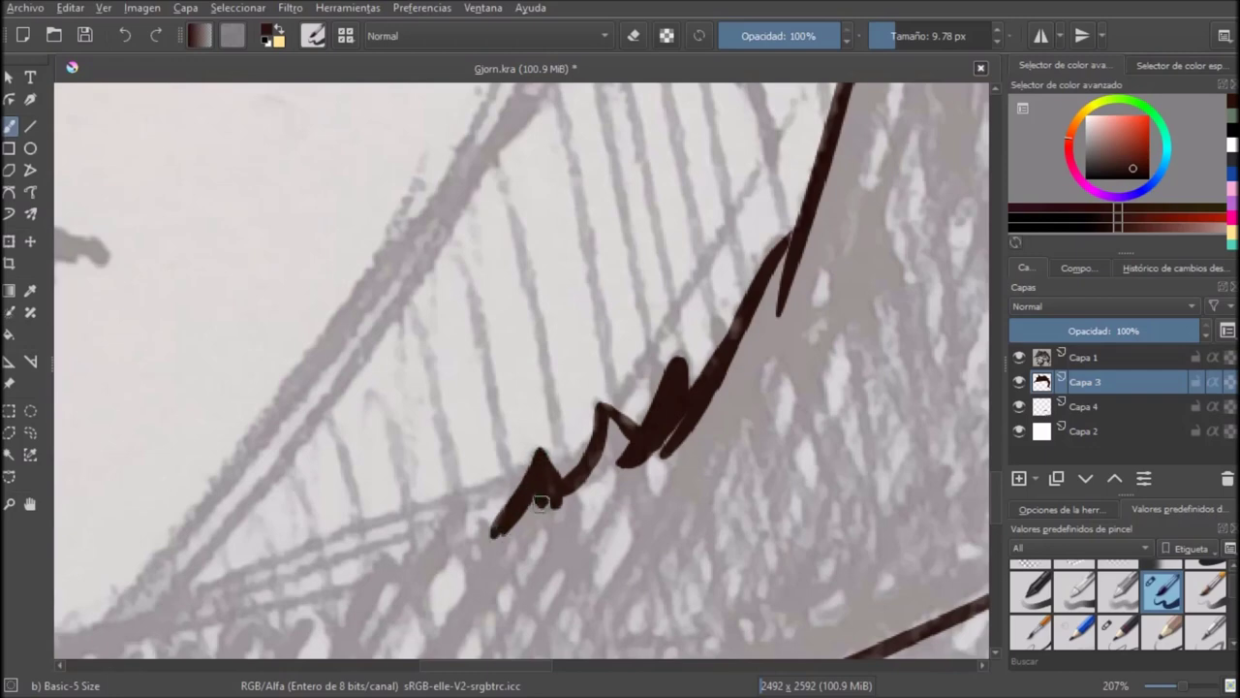
drag(546, 496, 541, 505)
drag(488, 525, 699, 289)
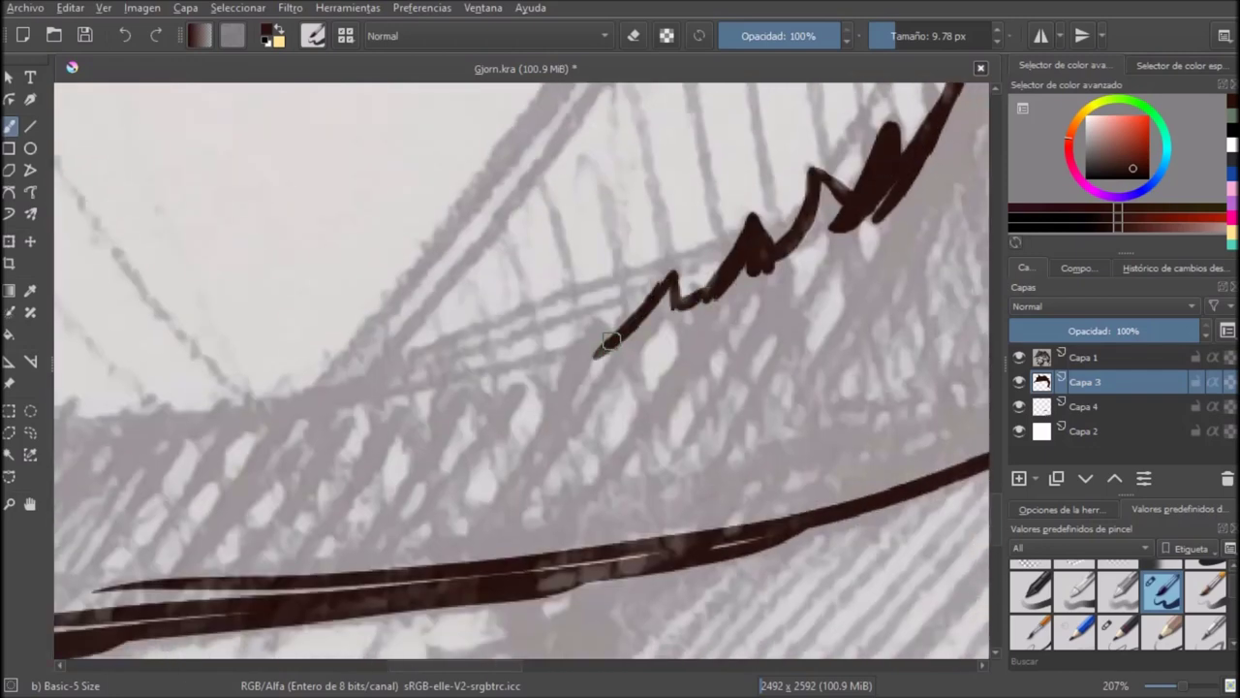
Step: Close the beard outline by tracing its upper edge between the cheek spikes and the tuft below the lip
mouse_move(538, 360)
mouse_down()
mouse_move(748, 247)
mouse_move(374, 303)
mouse_up()
key(ctrl+z)
mouse_move(778, 243)
mouse_down()
mouse_move(250, 313)
mouse_move(629, 417)
mouse_up()
key(ctrl+z)
mouse_move(394, 315)
mouse_down()
mouse_move(461, 370)
mouse_move(638, 431)
mouse_up()
Step: Fill the beard outline with dark brown and paint over the unfilled streaks along its lower edge
scroll(448, 368, down, 5)
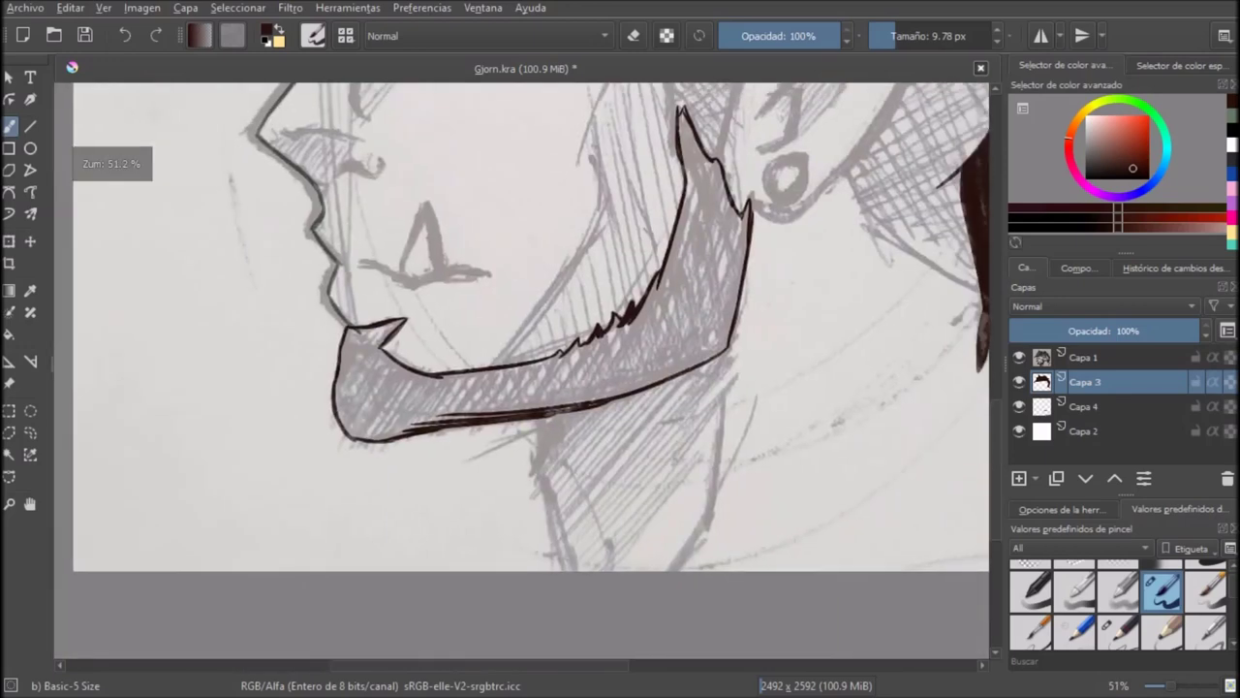
key(f)
click(472, 390)
key(b)
scroll(495, 402, up, 4)
drag(466, 412, 501, 409)
drag(466, 319, 471, 325)
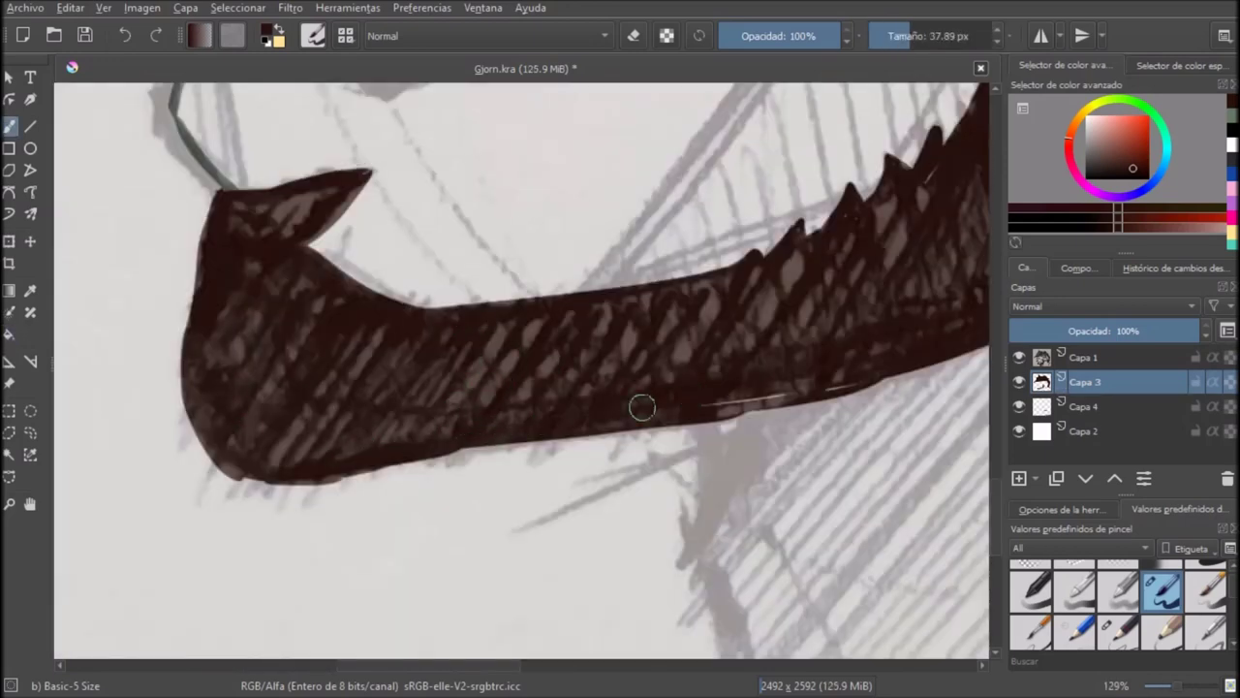
drag(642, 407, 873, 384)
Step: Smooth the underside of the chin with a 15.52 px brush and save the drawing
key(bracketleft)
key(bracketleft)
key(bracketleft)
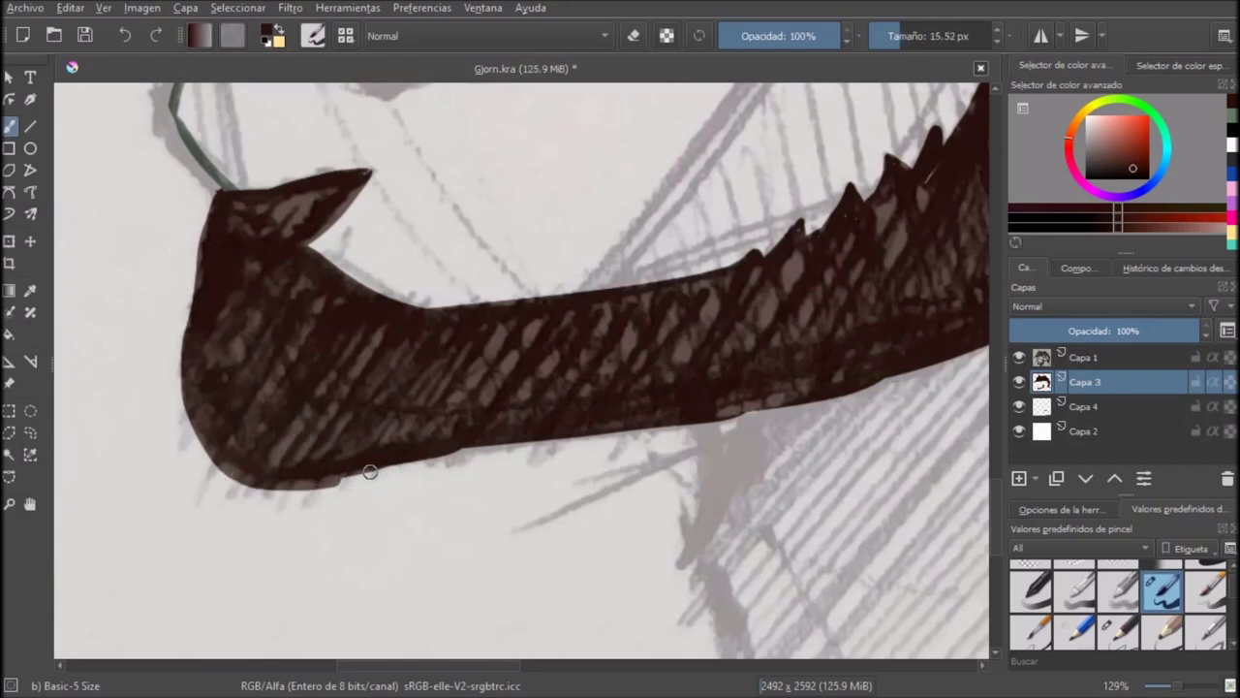
key(minus)
key(minus)
key(minus)
key(minus)
key(minus)
key(ctrl+s)
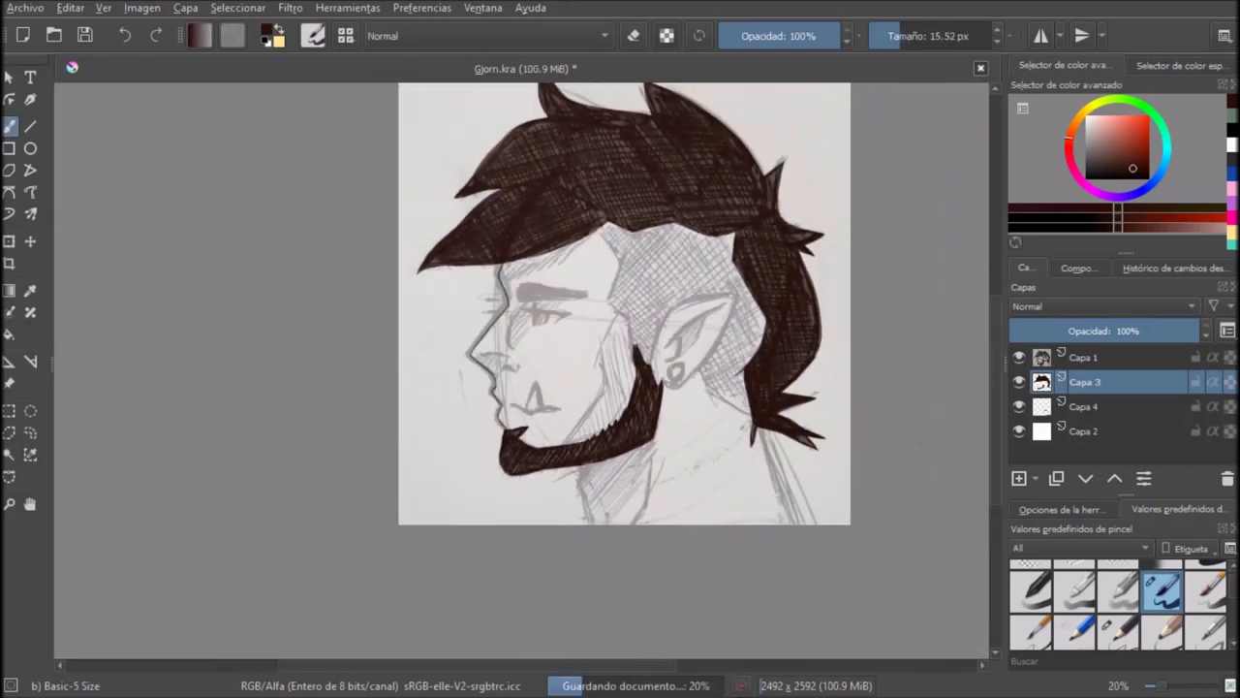
Step: Check the flat hair and beard shapes with the sketch layer Capa 1 hidden, and show the sketch again
click(1105, 407)
click(1018, 358)
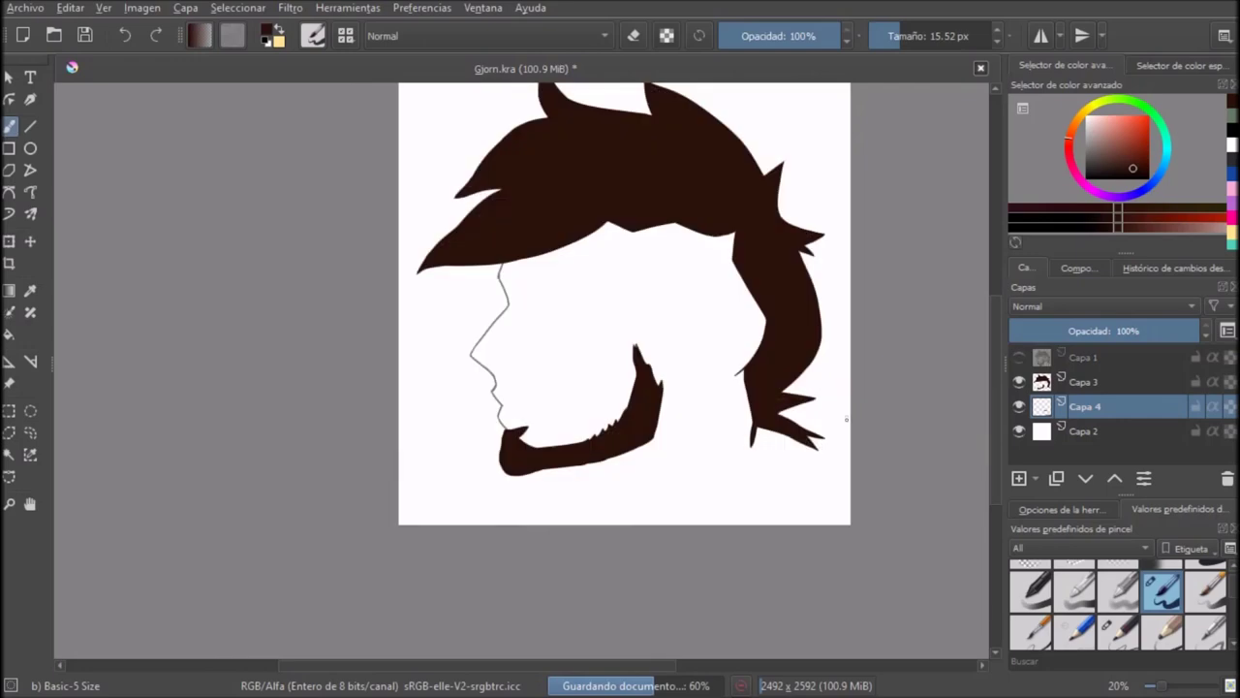
drag(832, 361, 799, 379)
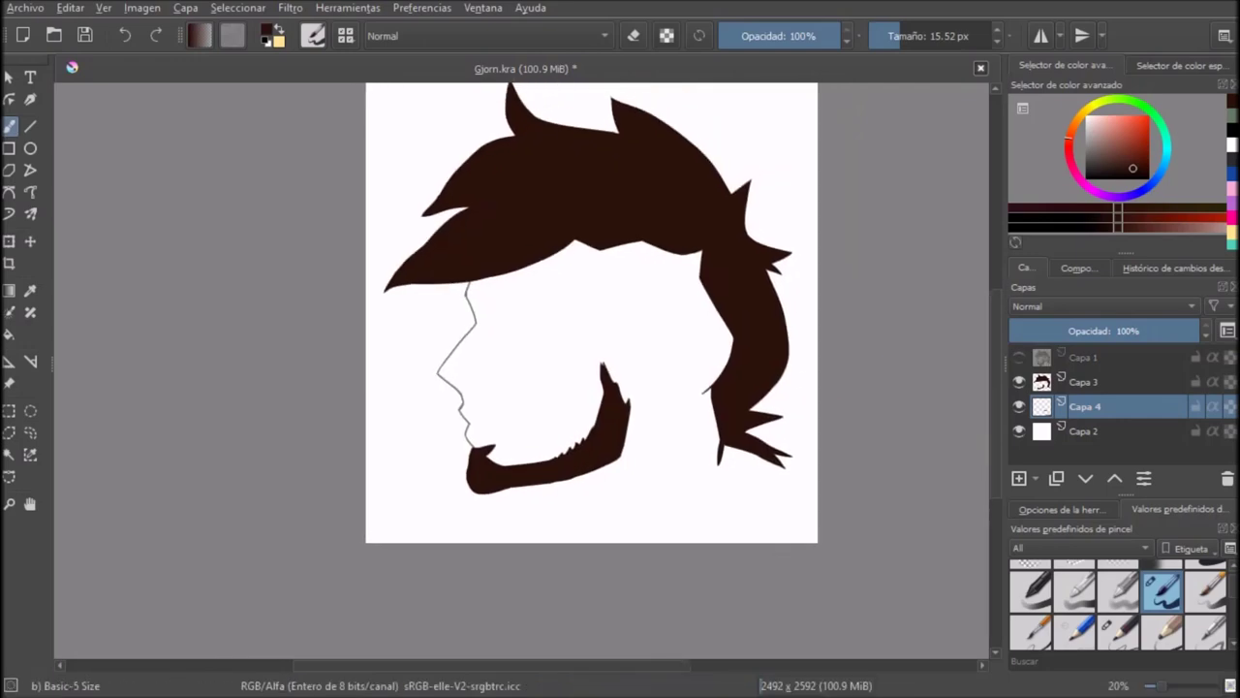
click(1019, 358)
click(1018, 357)
click(1018, 357)
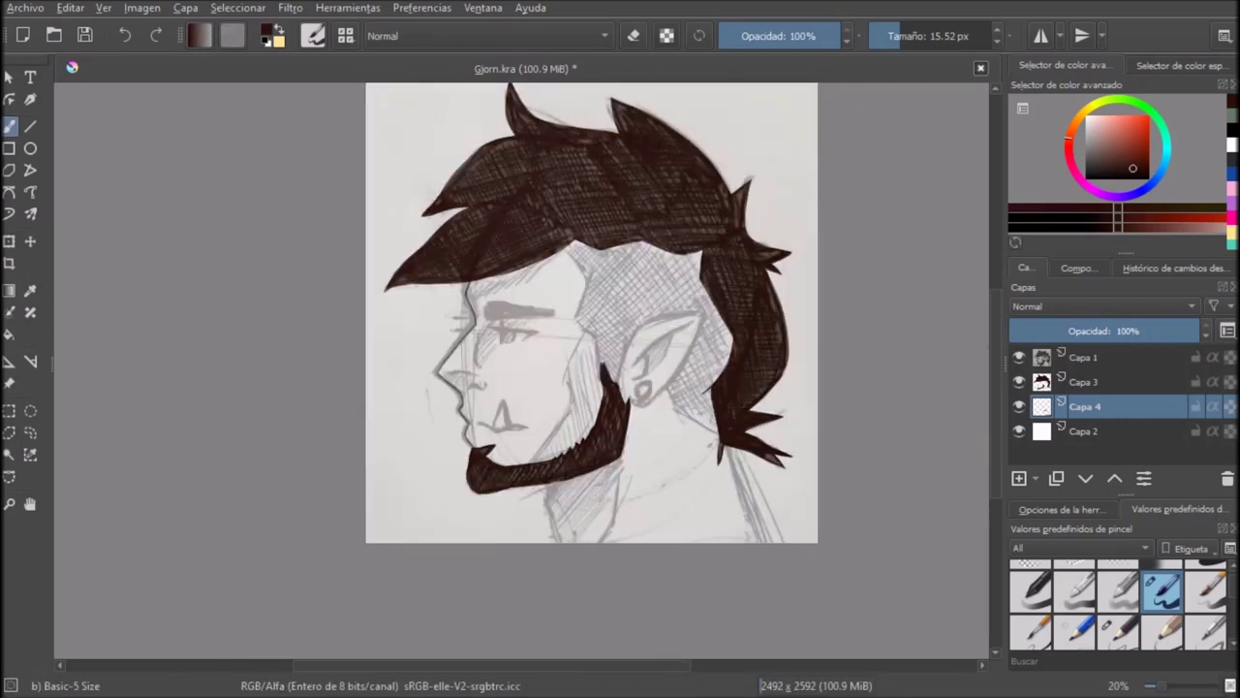
Step: Erase the stray dark line sticking out of the nape hair behind the ear on Capa 3
click(1095, 382)
scroll(707, 398, up, 10)
key(e)
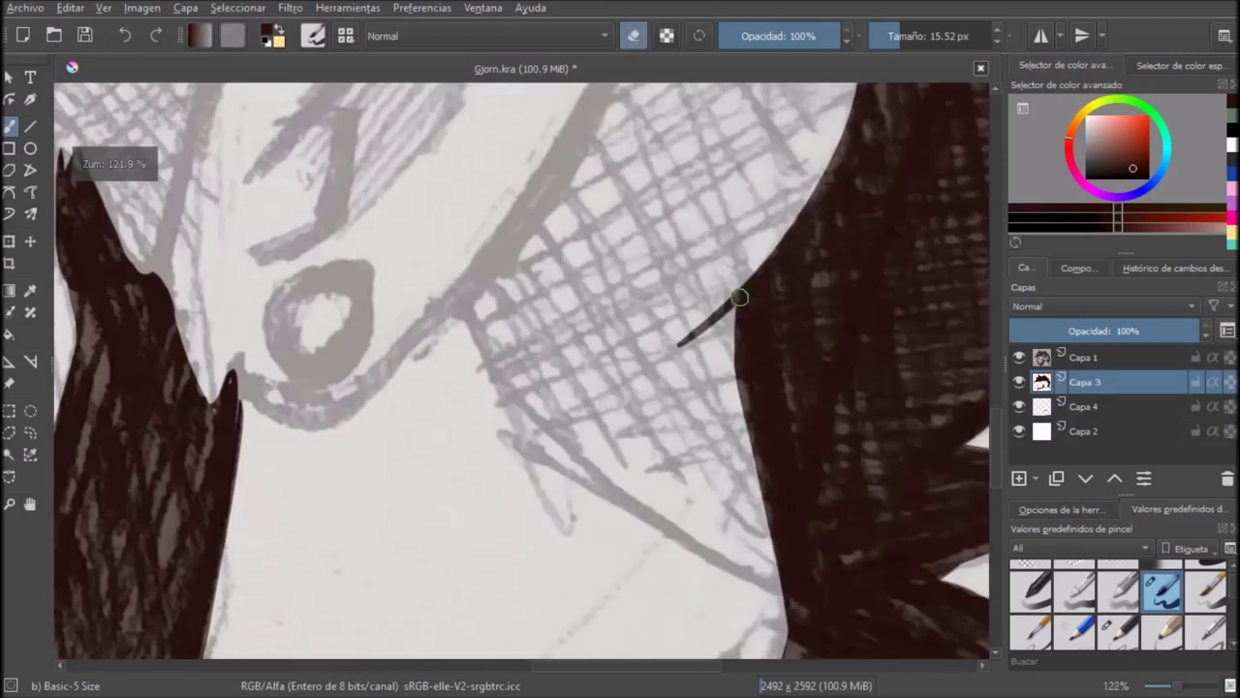
scroll(703, 409, down, 7)
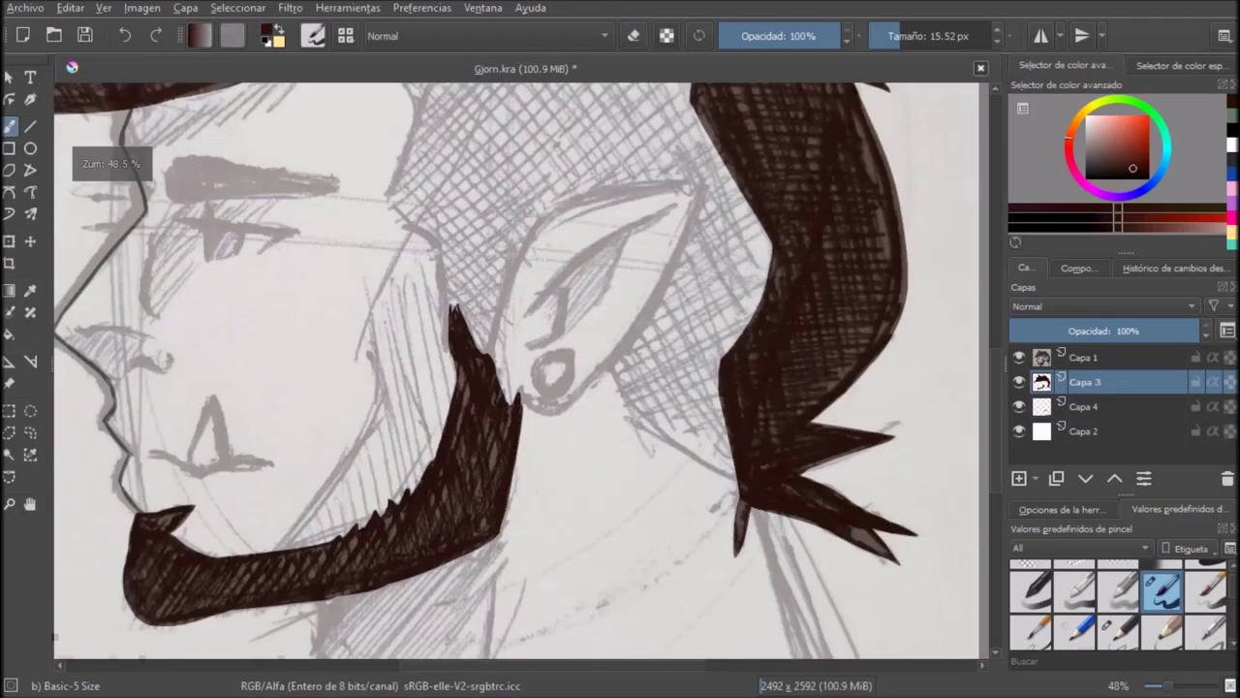
mouse_move(543, 407)
mouse_down()
mouse_move(786, 376)
mouse_move(763, 404)
mouse_up()
Step: Switch to Capa 4 with the recent muted green and trace the front of the neck from the beard to the canvas edge
click(1018, 356)
click(1095, 406)
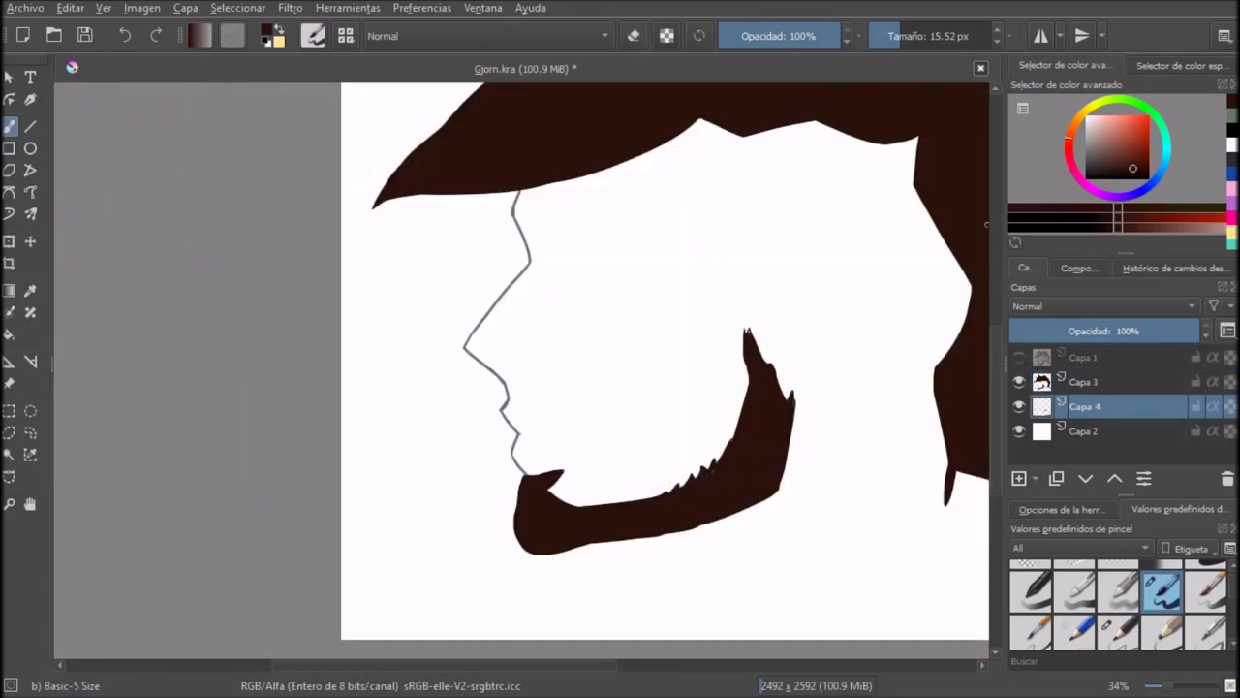
click(1231, 115)
click(1019, 356)
drag(670, 633, 650, 586)
scroll(650, 586, up, 5)
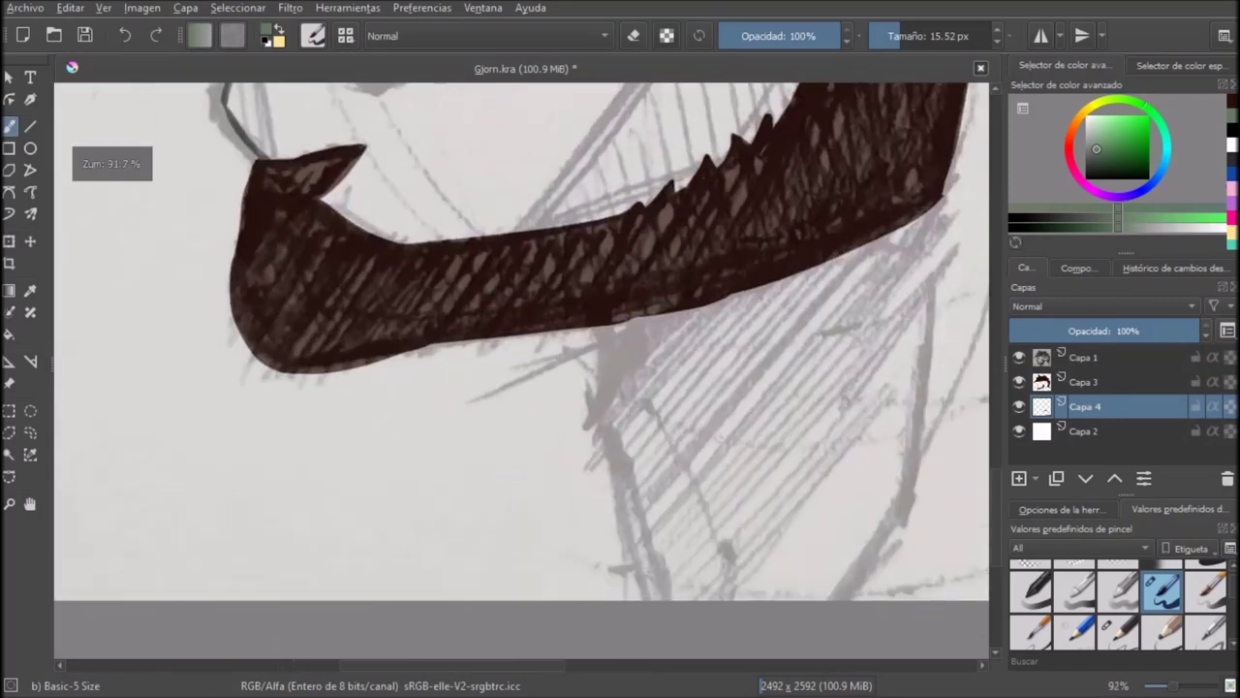
mouse_move(564, 254)
mouse_down()
mouse_move(559, 312)
mouse_move(593, 525)
mouse_up()
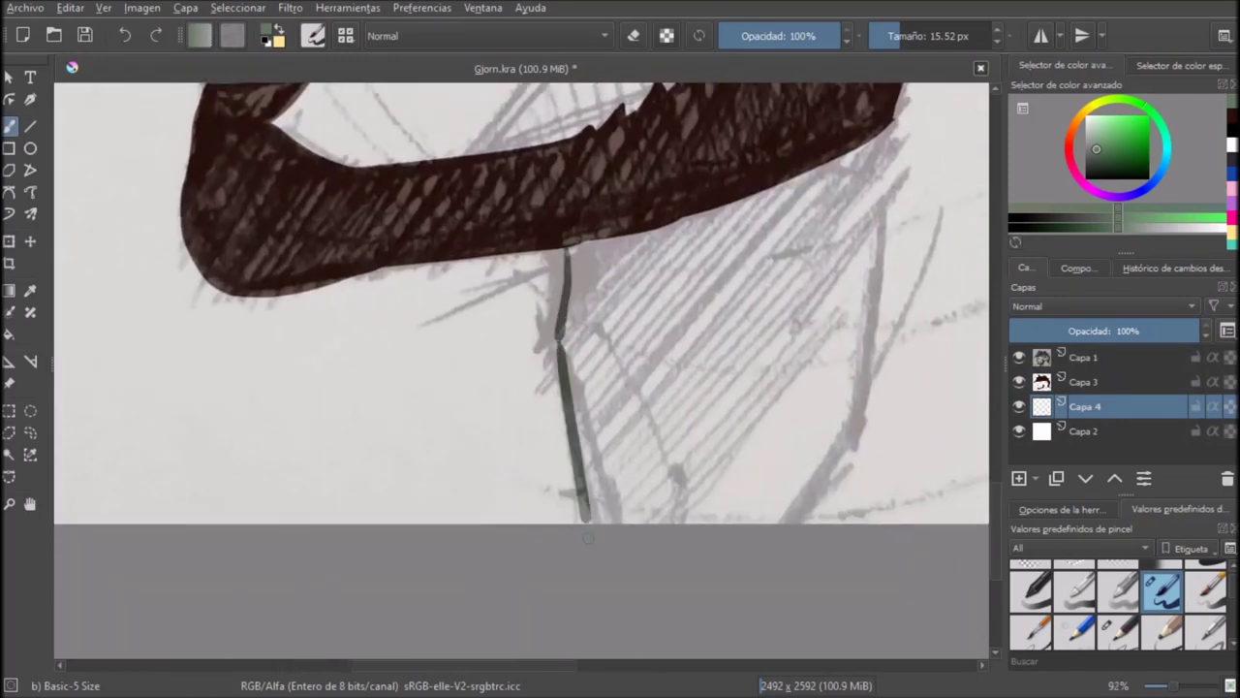
key(ctrl+z)
key(ctrl+z)
drag(559, 341, 597, 525)
scroll(703, 441, down, 5)
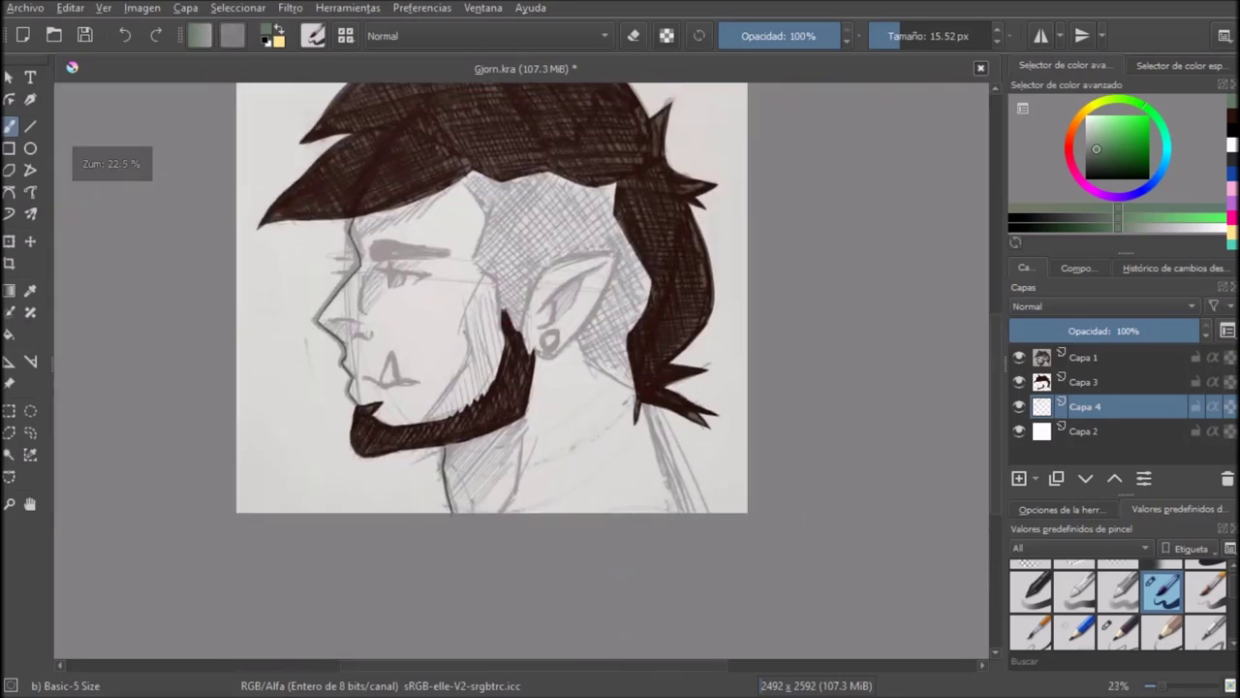
Step: Trace the back of the neck from the nape hair to the canvas edge in the mirrored view, and restore the normal view
scroll(531, 237, up, 4)
drag(532, 238, 631, 545)
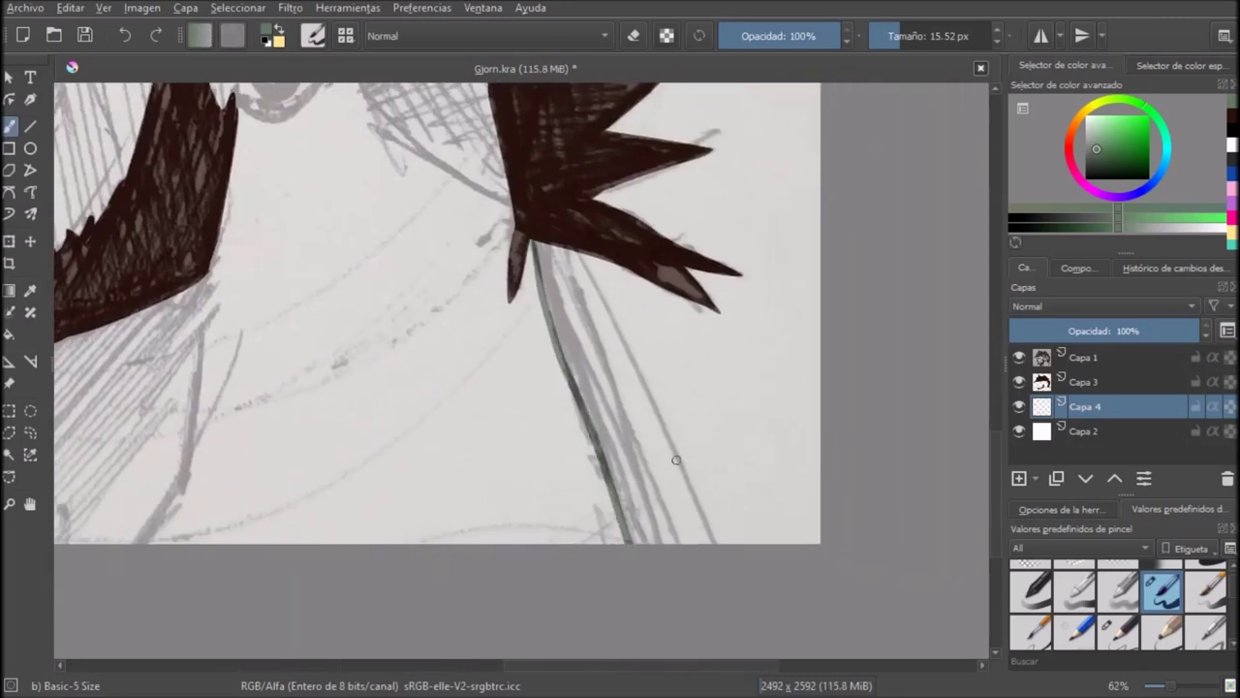
key(ctrl+z)
key(m)
scroll(508, 280, up, 2)
drag(525, 217, 376, 584)
key(ctrl+z)
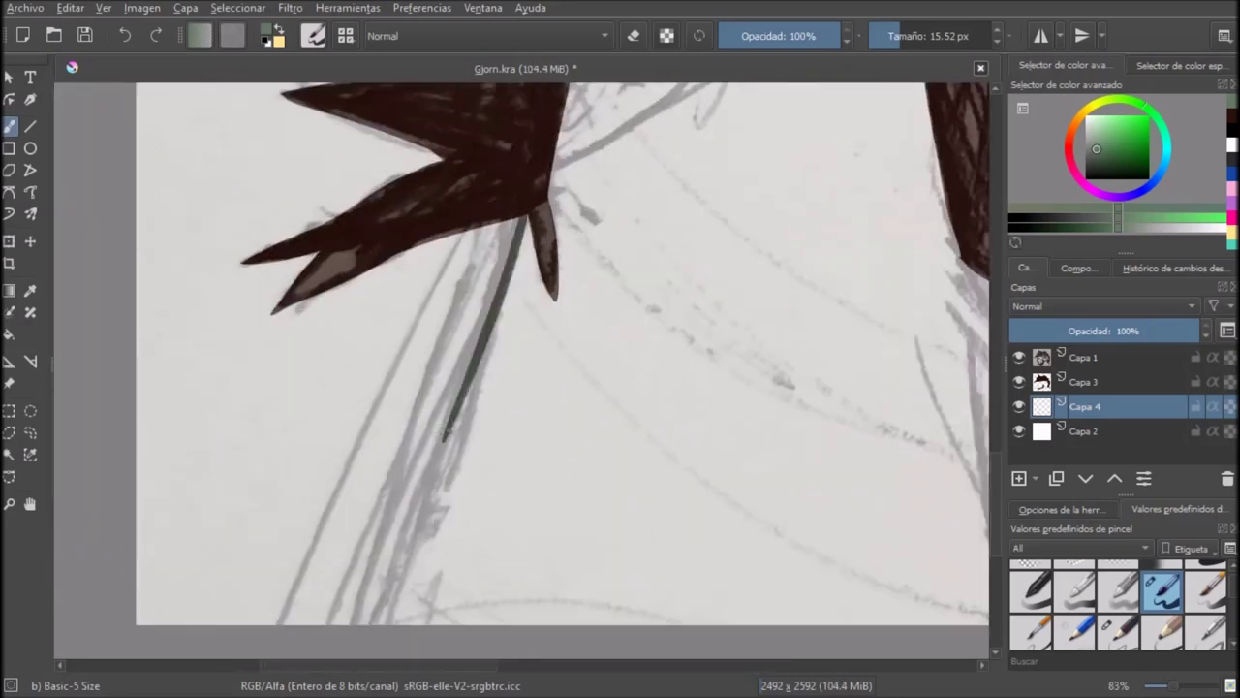
drag(449, 429, 372, 624)
scroll(589, 371, down, 5)
key(m)
Step: Paint a green border under the hairline from the forehead to the nape with a 67.19 px brush
drag(417, 252, 598, 384)
scroll(423, 402, up, 3)
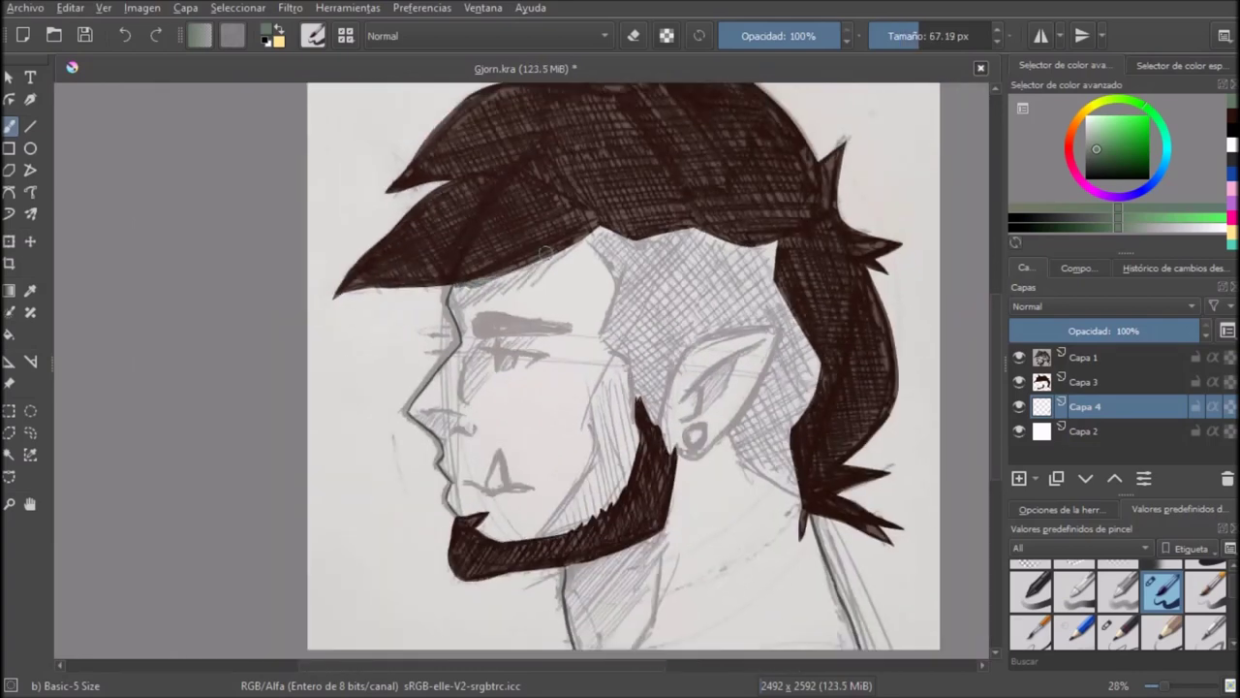
mouse_move(545, 253)
mouse_down()
mouse_move(603, 229)
mouse_move(724, 239)
mouse_move(810, 339)
mouse_up()
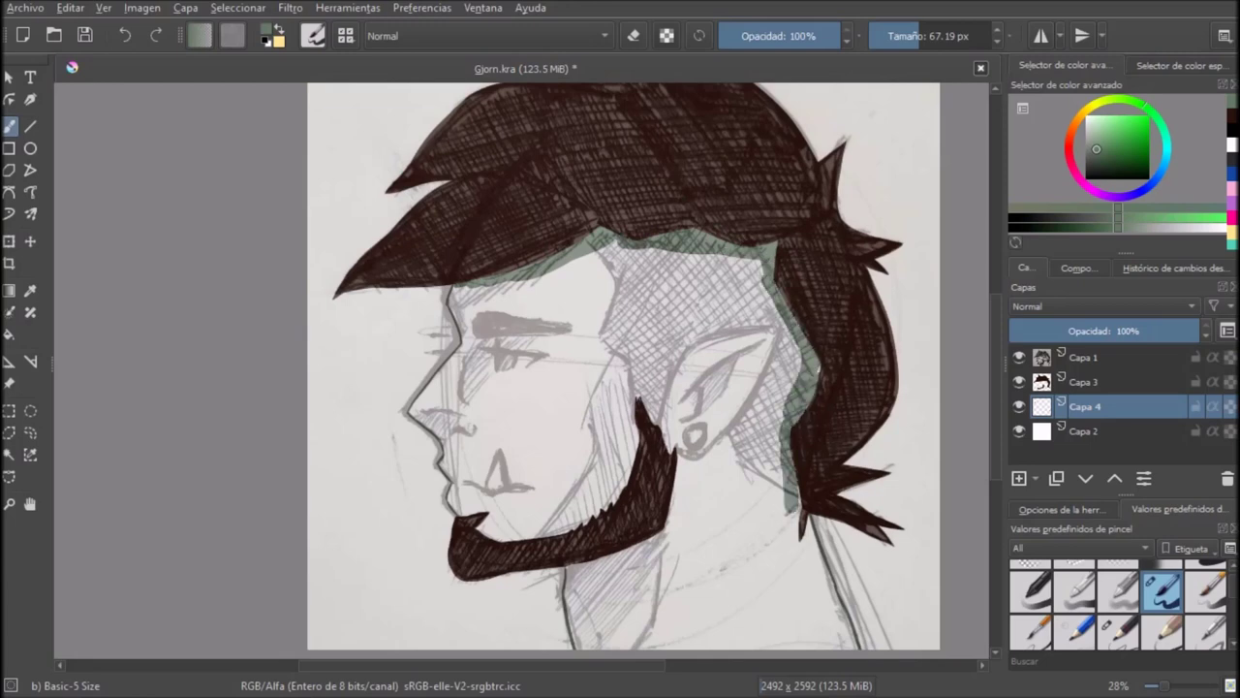
scroll(793, 511, up, 2)
mouse_move(793, 510)
mouse_down()
mouse_move(615, 353)
mouse_move(636, 386)
mouse_up()
scroll(947, 476, down, 2)
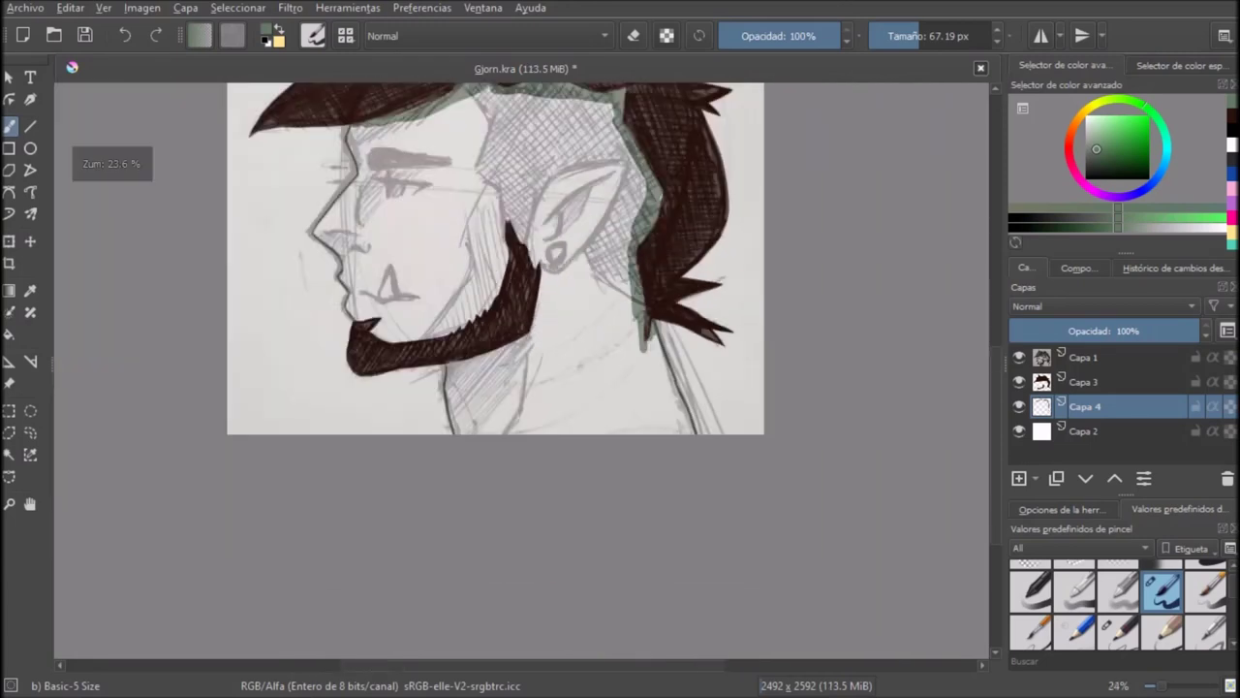
click(552, 334)
key(ctrl+z)
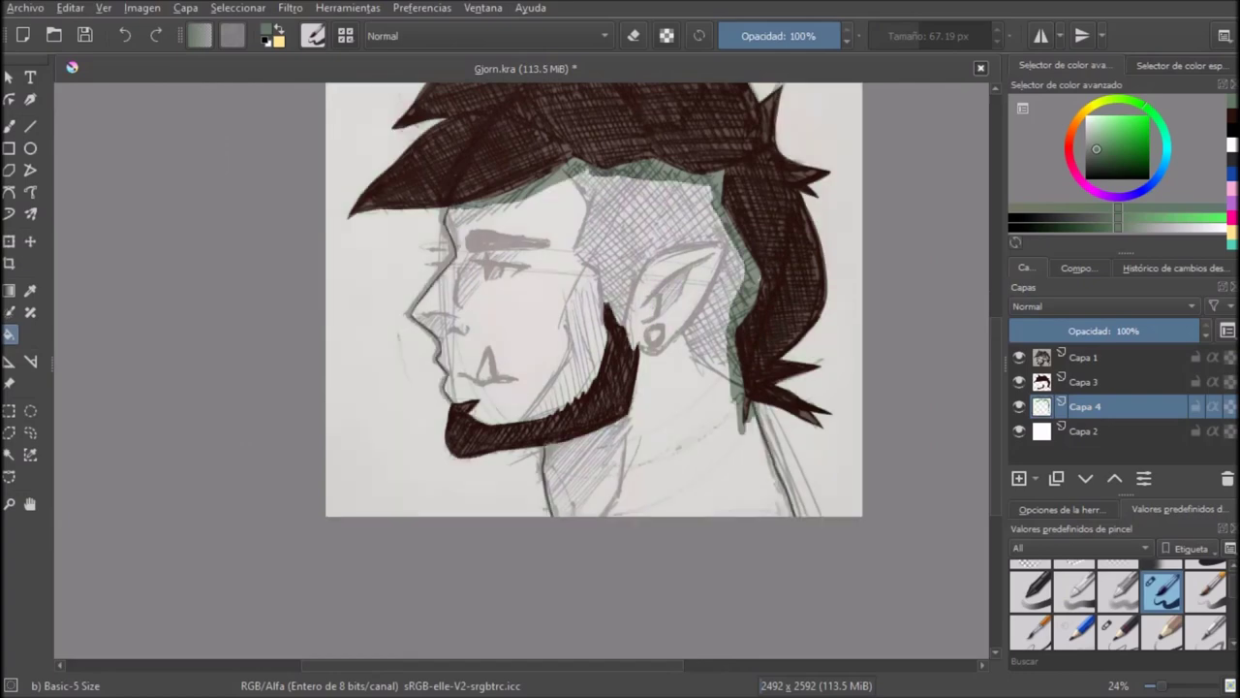
key(b)
Step: Paint a green border around the beard, along the jaw, below the lip, up the cheek and around the sideburn
drag(640, 350, 605, 442)
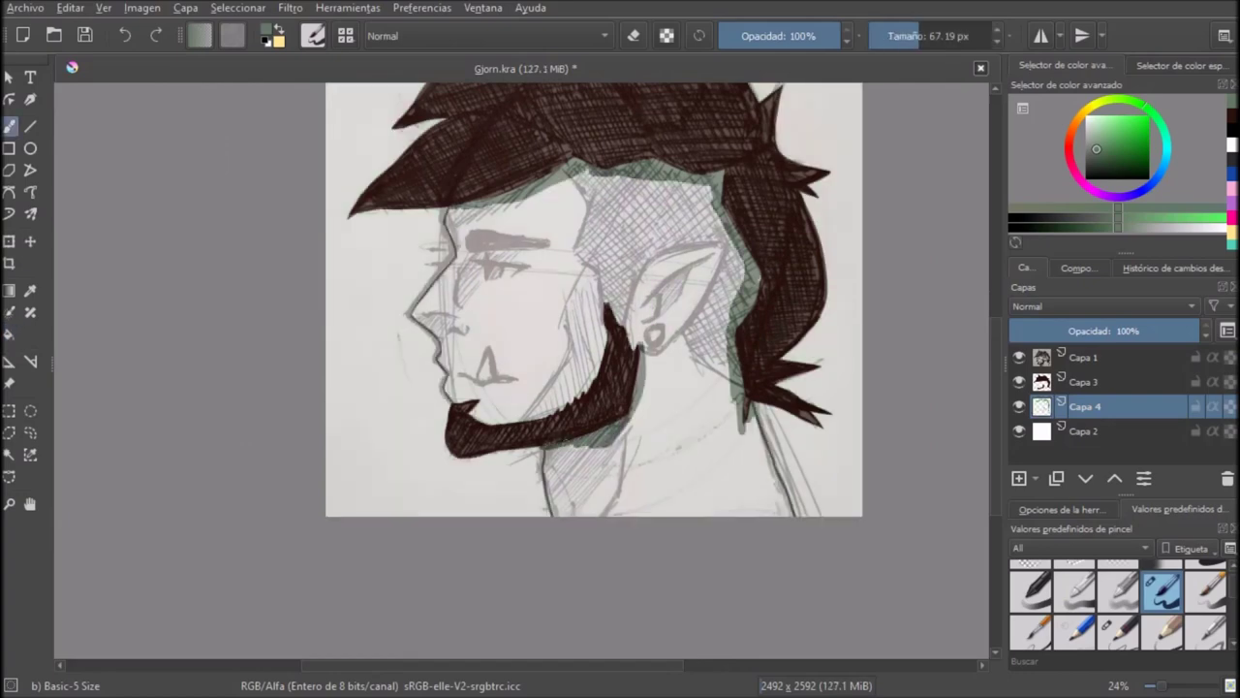
scroll(584, 451, up, 8)
key(e)
key(e)
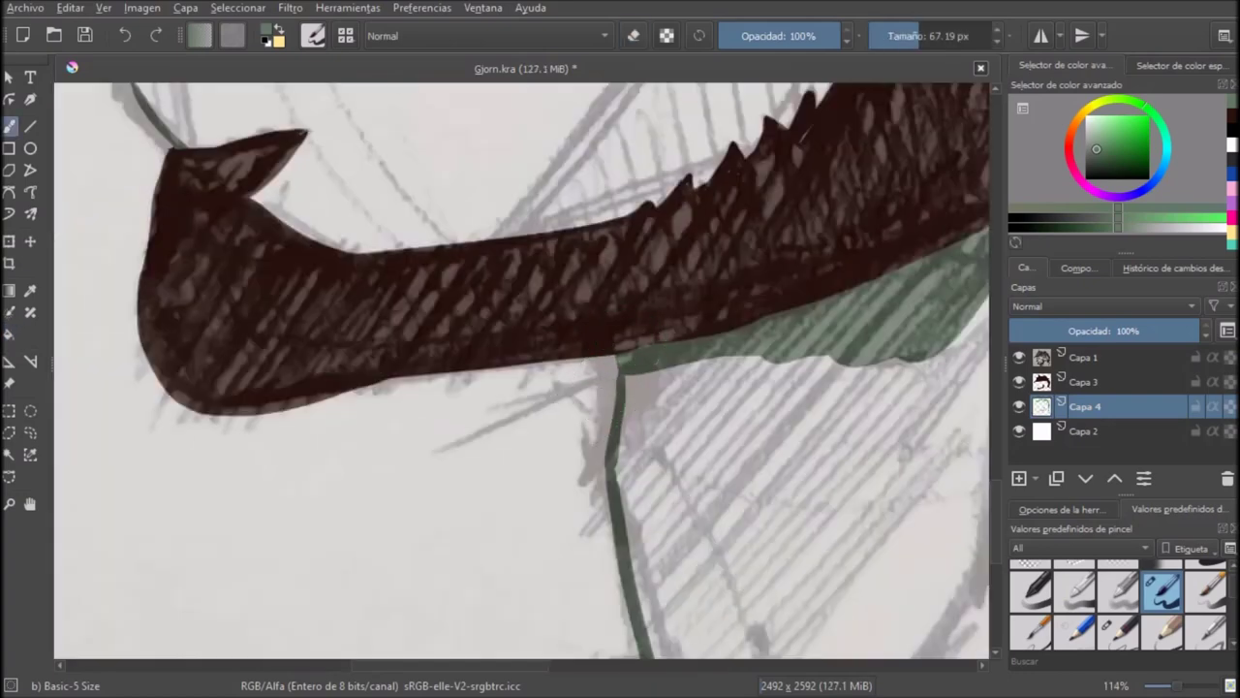
scroll(605, 383, down, 4)
mouse_move(455, 341)
mouse_down()
mouse_move(557, 366)
mouse_move(693, 296)
mouse_move(745, 156)
mouse_up()
drag(554, 388, 324, 527)
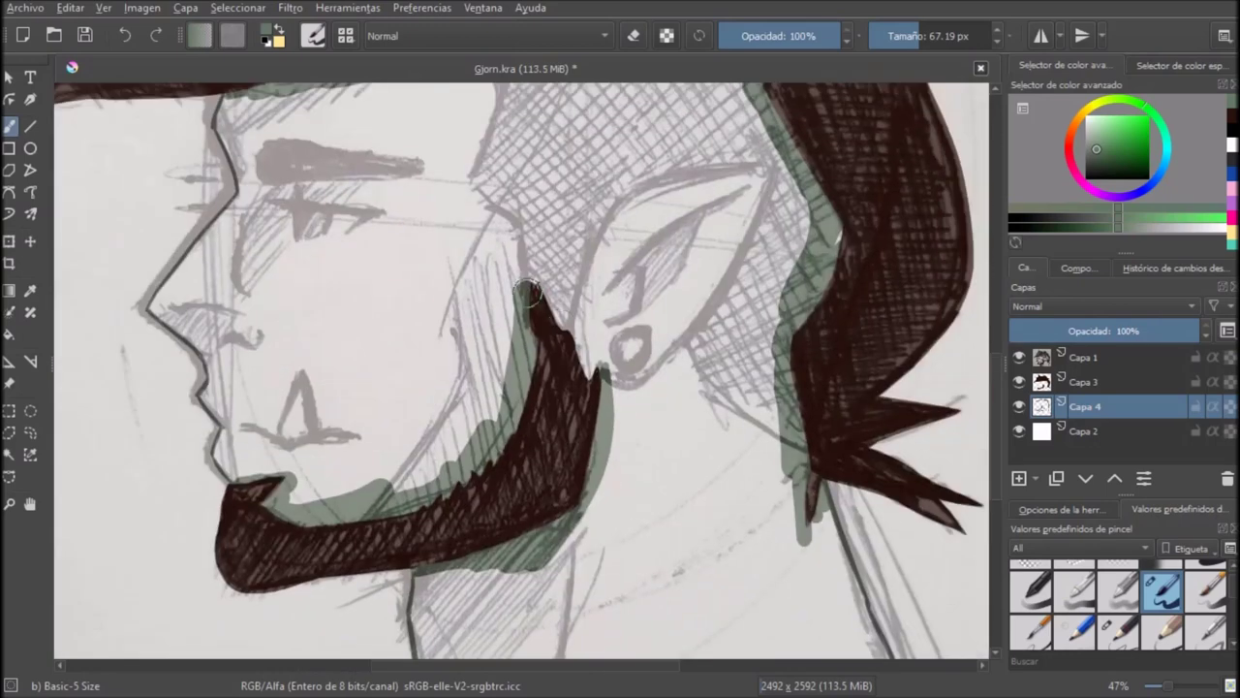
drag(528, 281, 591, 380)
Step: Fill the outlined face and neck with muted green, hide the sketch layer and save the drawing
scroll(686, 260, down, 2)
key(f)
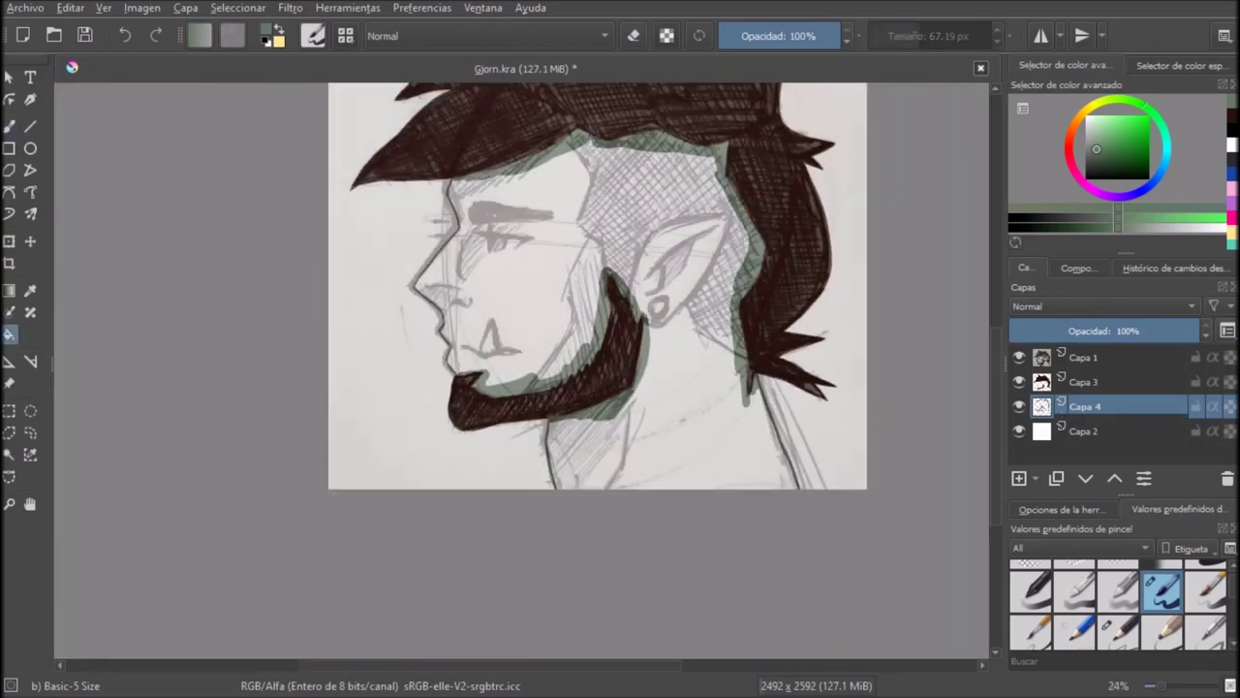
click(602, 261)
scroll(722, 416, down, 2)
click(1018, 357)
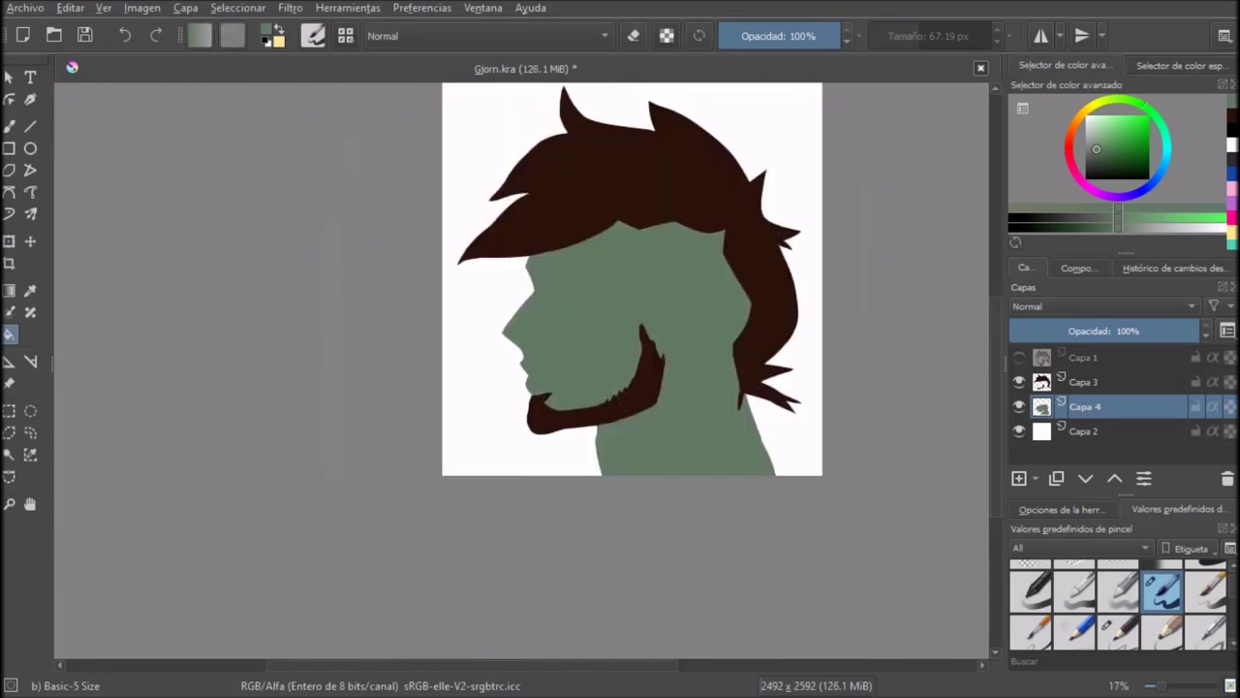
key(ctrl+s)
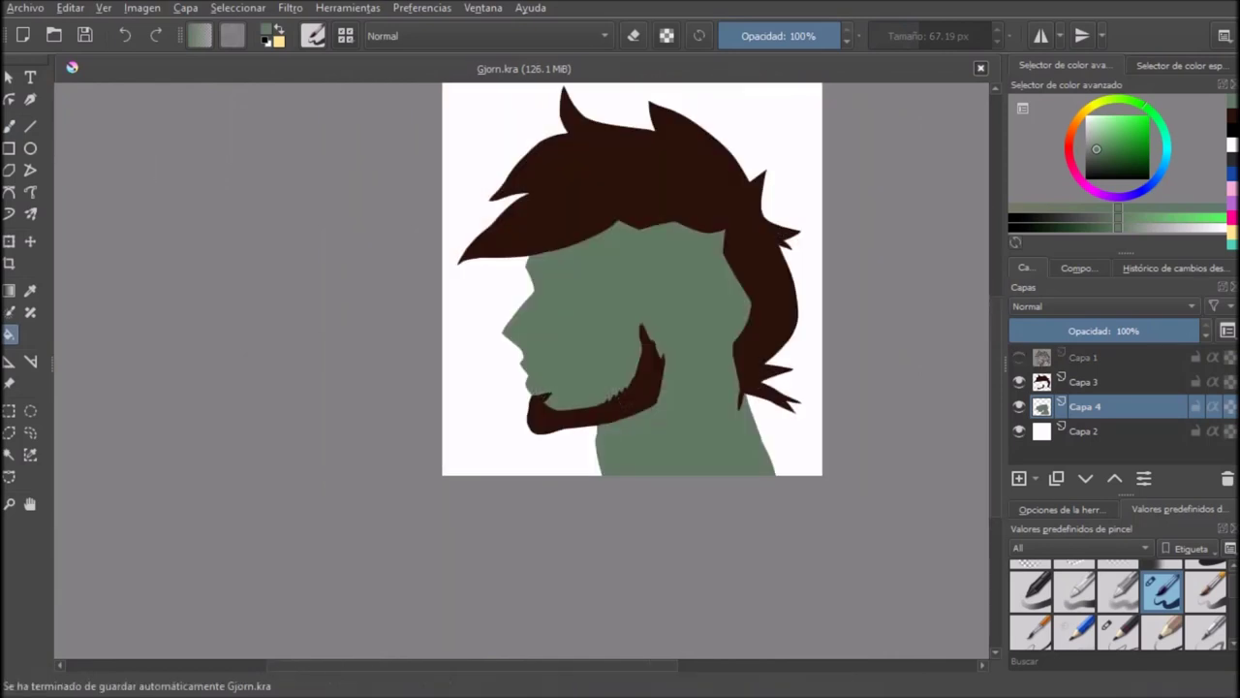
Step: Recolor the face and neck shape on Capa 4 pale greyish beige with the layer's alpha locked
drag(1095, 144, 1092, 132)
click(1097, 101)
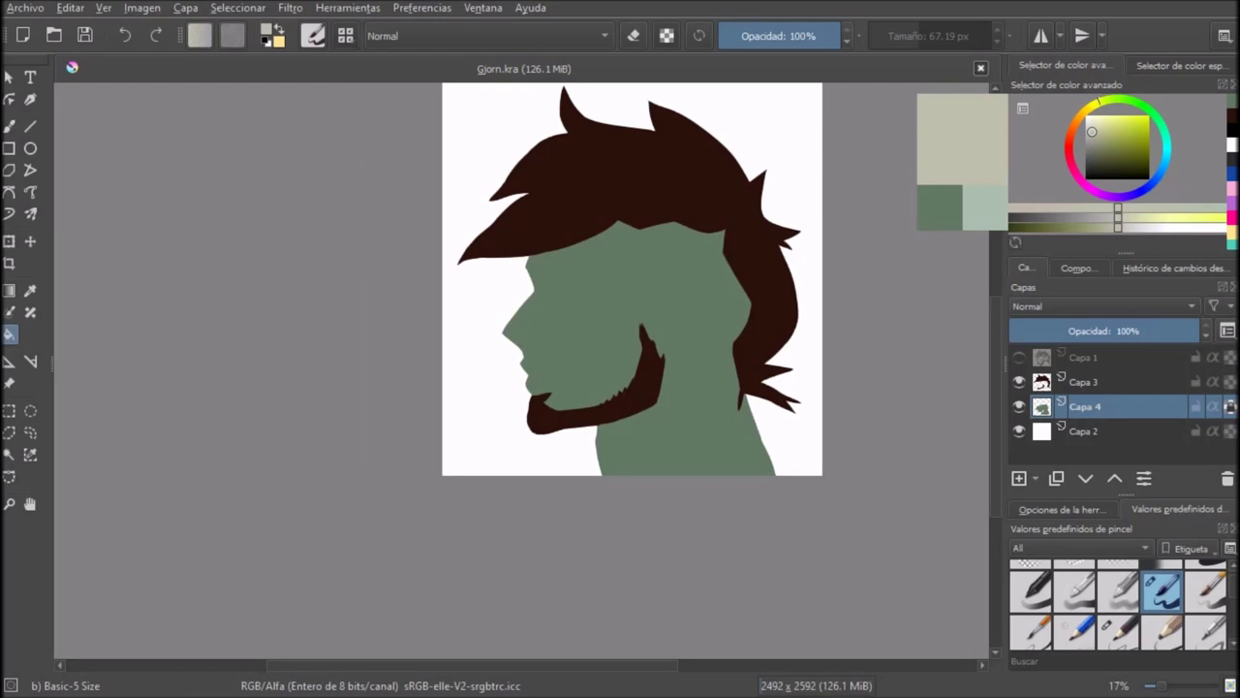
key(shift+BackSpace)
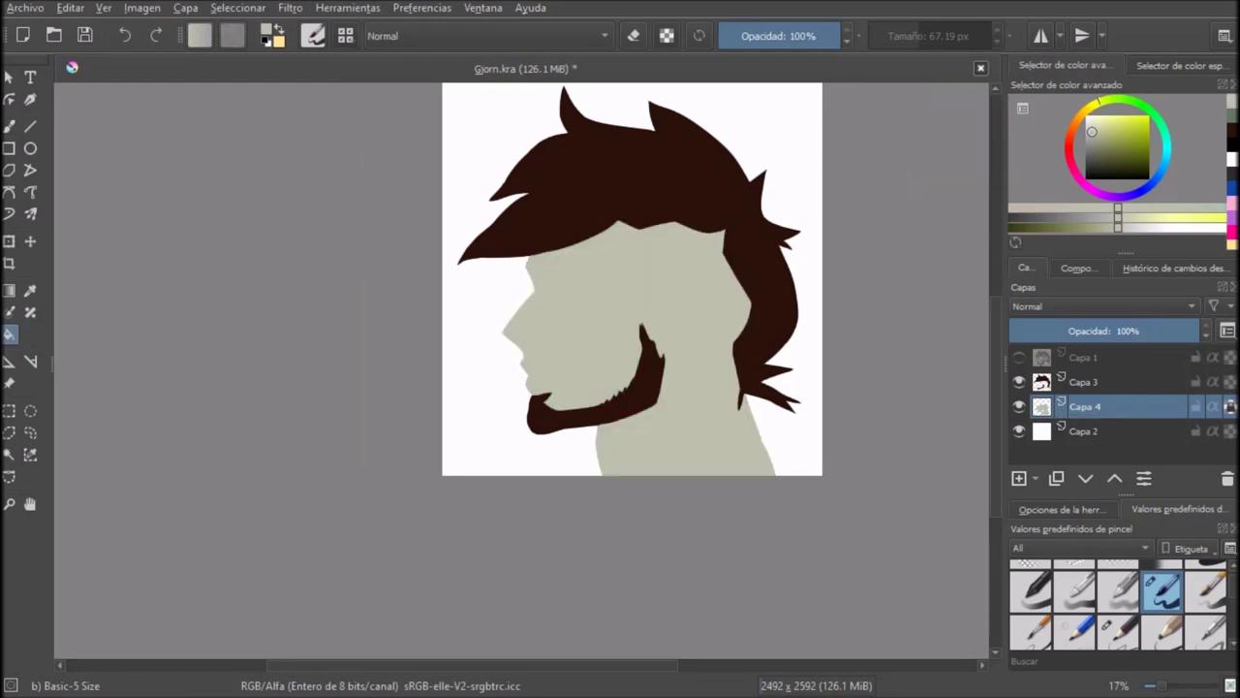
Step: Refill the face and neck shape with a slightly darker grey-green, show the sketch layer and save the drawing
click(1098, 136)
click(630, 310)
click(1018, 358)
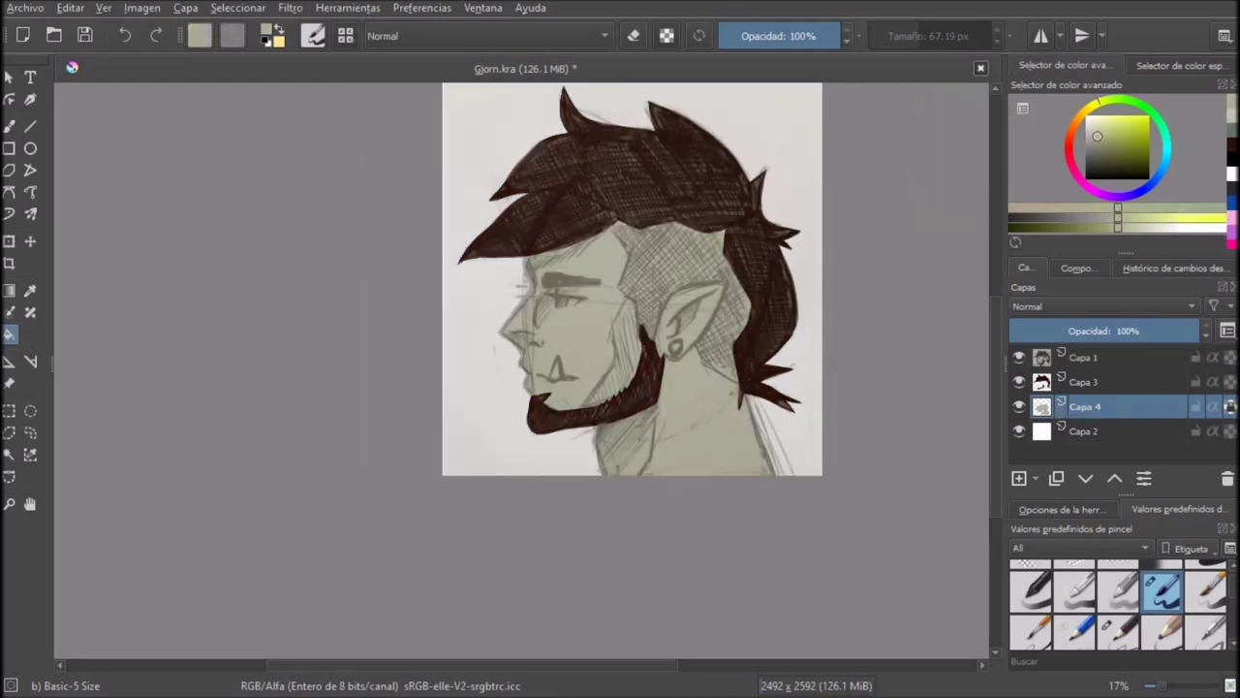
key(ctrl+s)
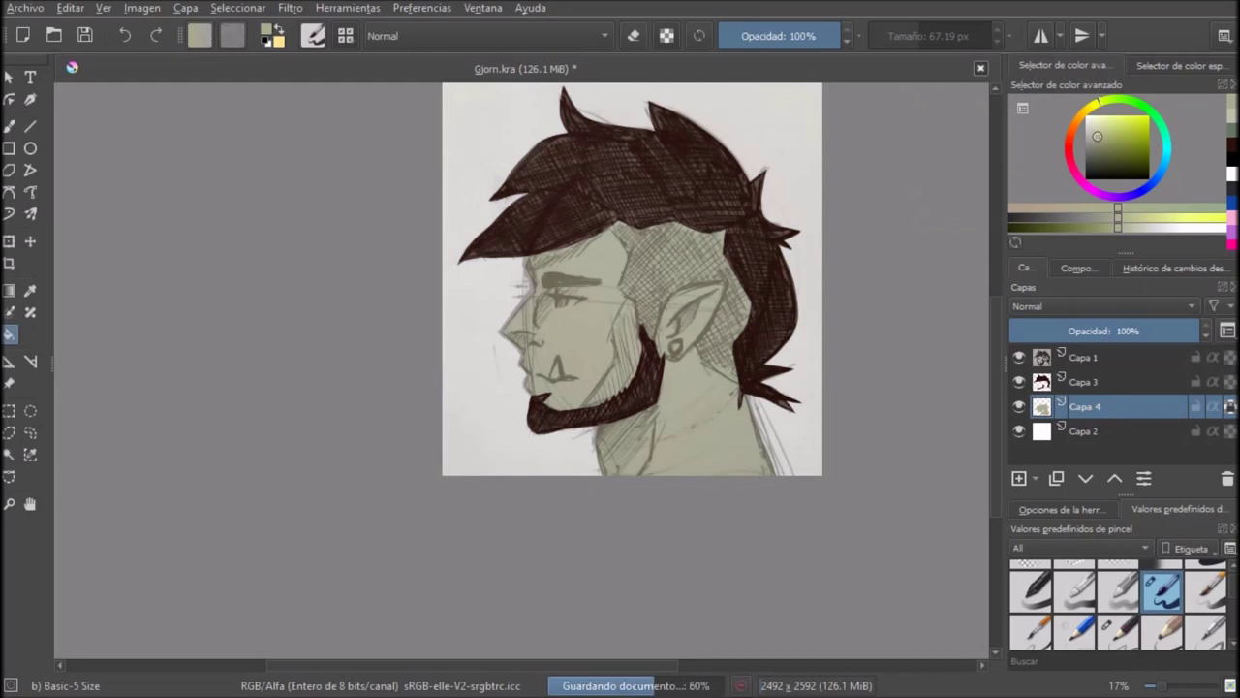
Step: Add a layer above Capa 4 for the shaved hair, set it to 56% opacity and choose dark brown for the brush
key(Insert)
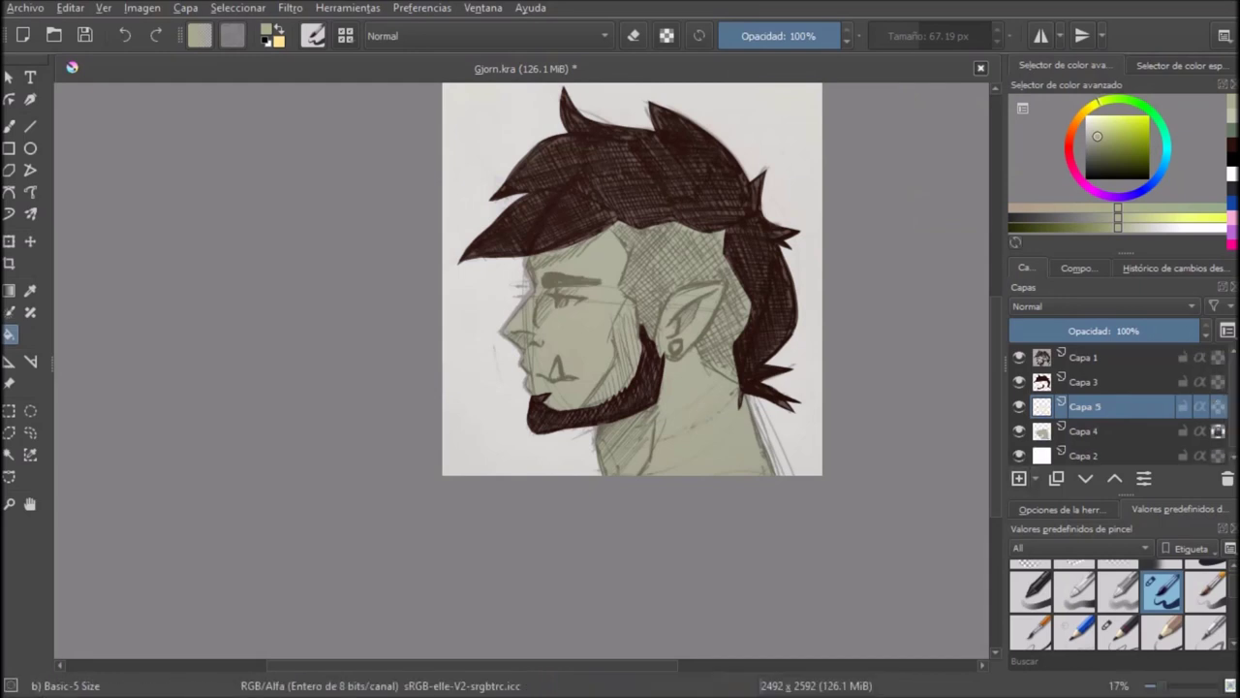
scroll(661, 197, up, 2)
click(1233, 144)
key(b)
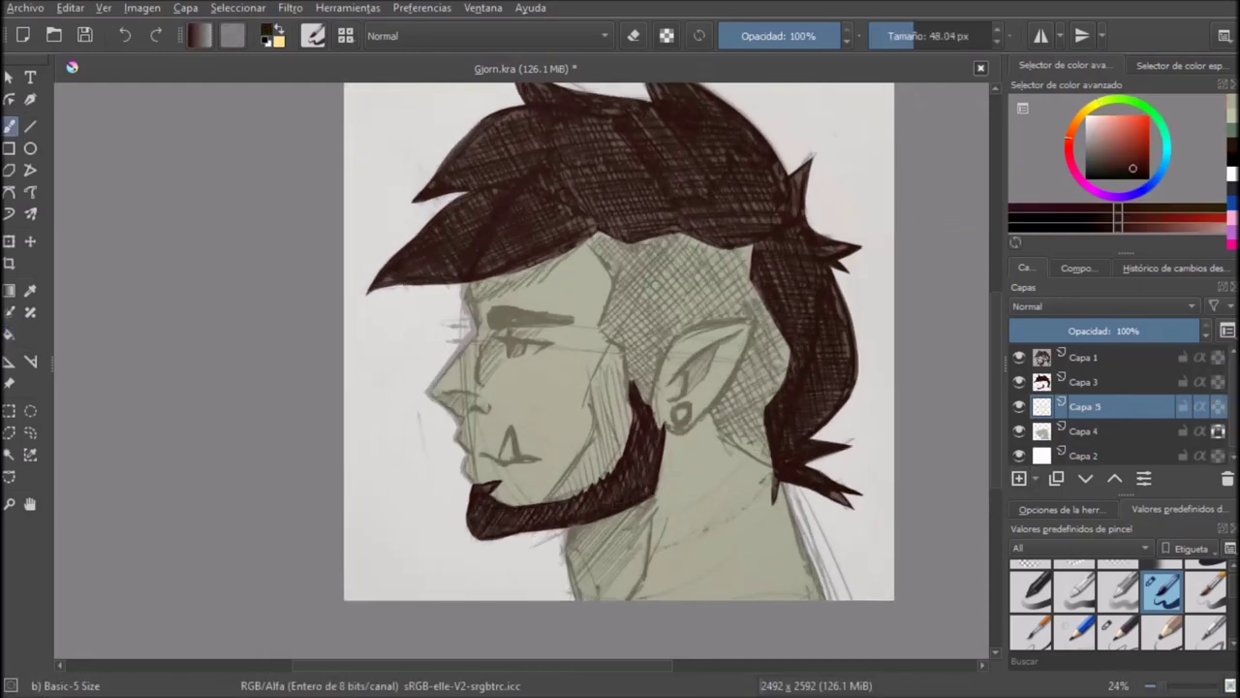
key(m)
scroll(414, 319, up, 5)
drag(427, 319, 391, 449)
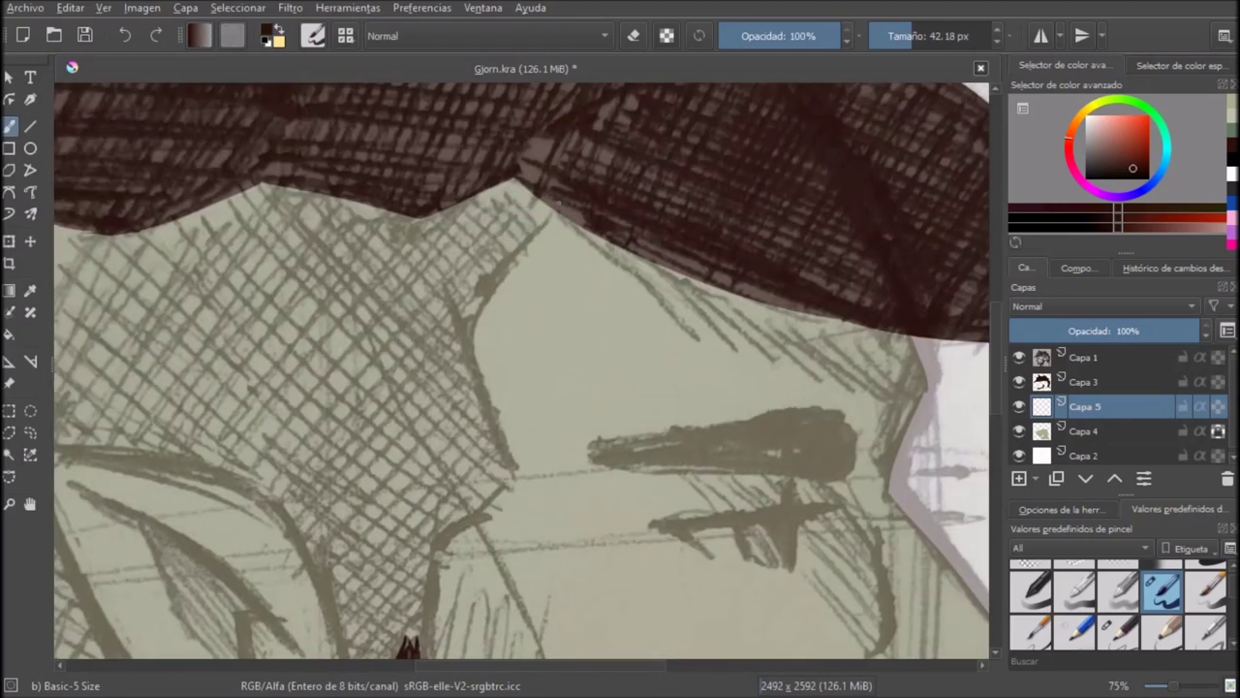
click(1116, 331)
Step: Outline the front edge of the shaved area from the forehead hairline down towards the sideburn with a 28.99 px brush
drag(558, 209, 475, 300)
key(ctrl+z)
drag(478, 391, 514, 472)
drag(514, 472, 600, 273)
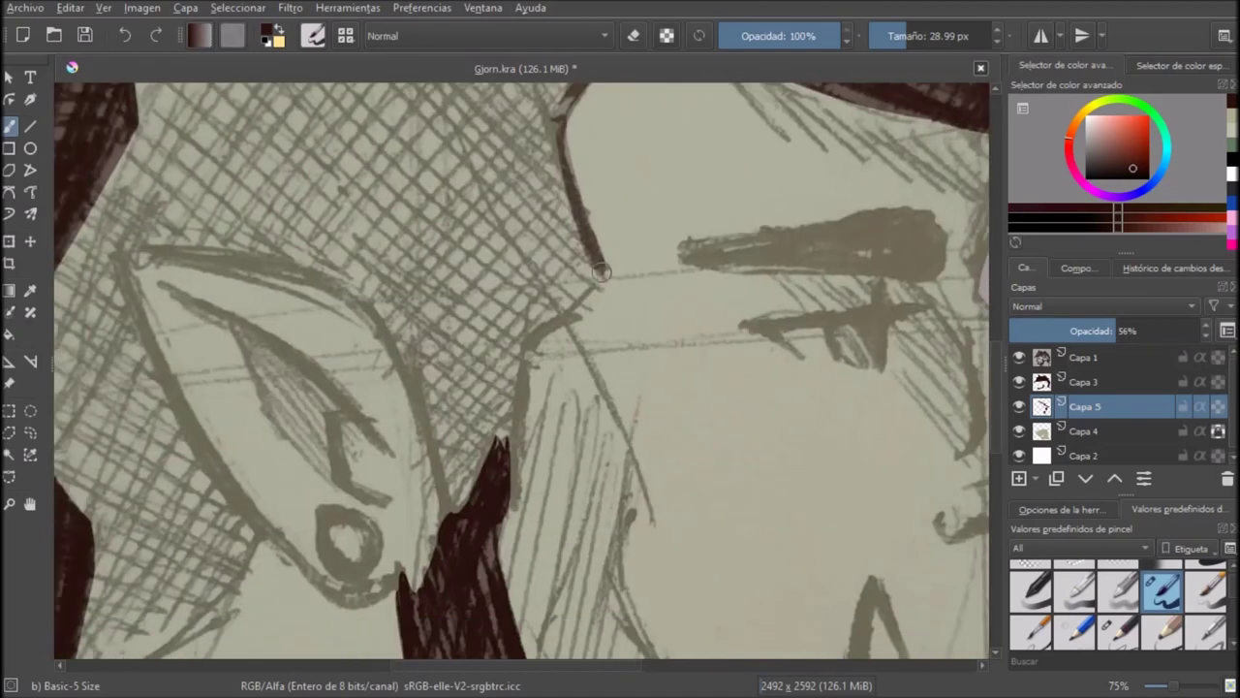
drag(555, 328, 502, 491)
scroll(484, 484, down, 3)
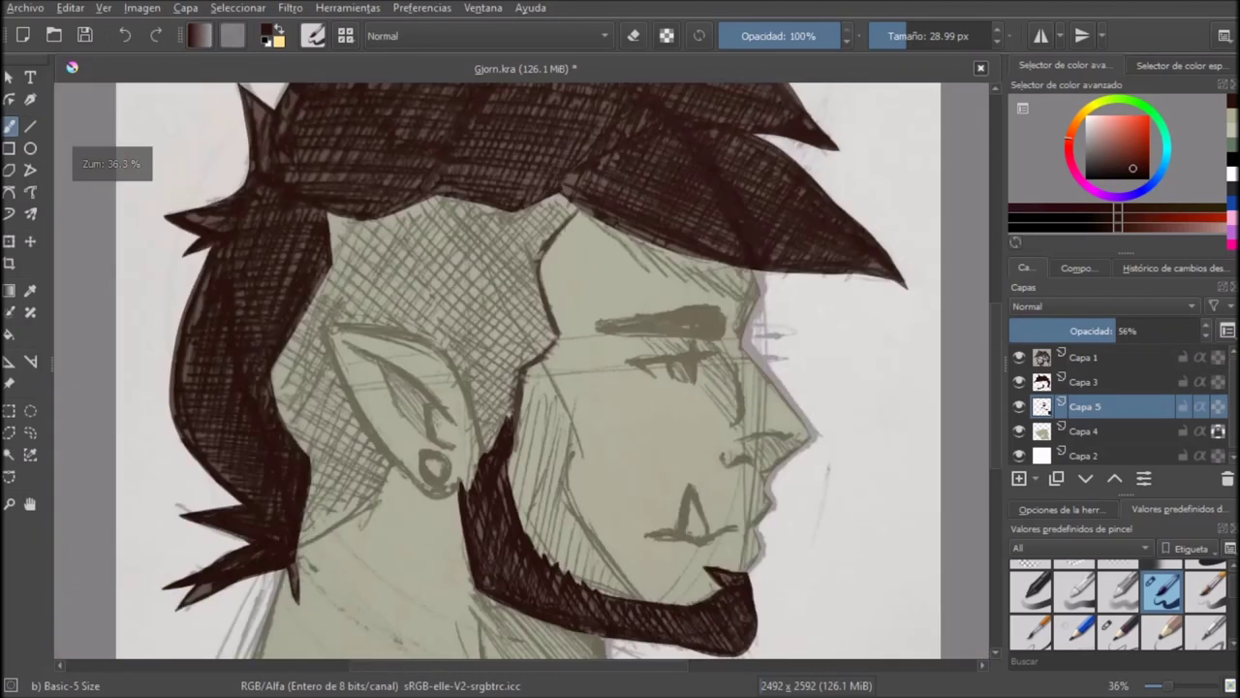
Step: Continue the shaved area's outline down the sideburn to the beard and trace the lower front edge of the ear
scroll(470, 416, up, 3)
drag(474, 399, 501, 518)
key(m)
scroll(562, 424, up, 3)
drag(606, 330, 539, 547)
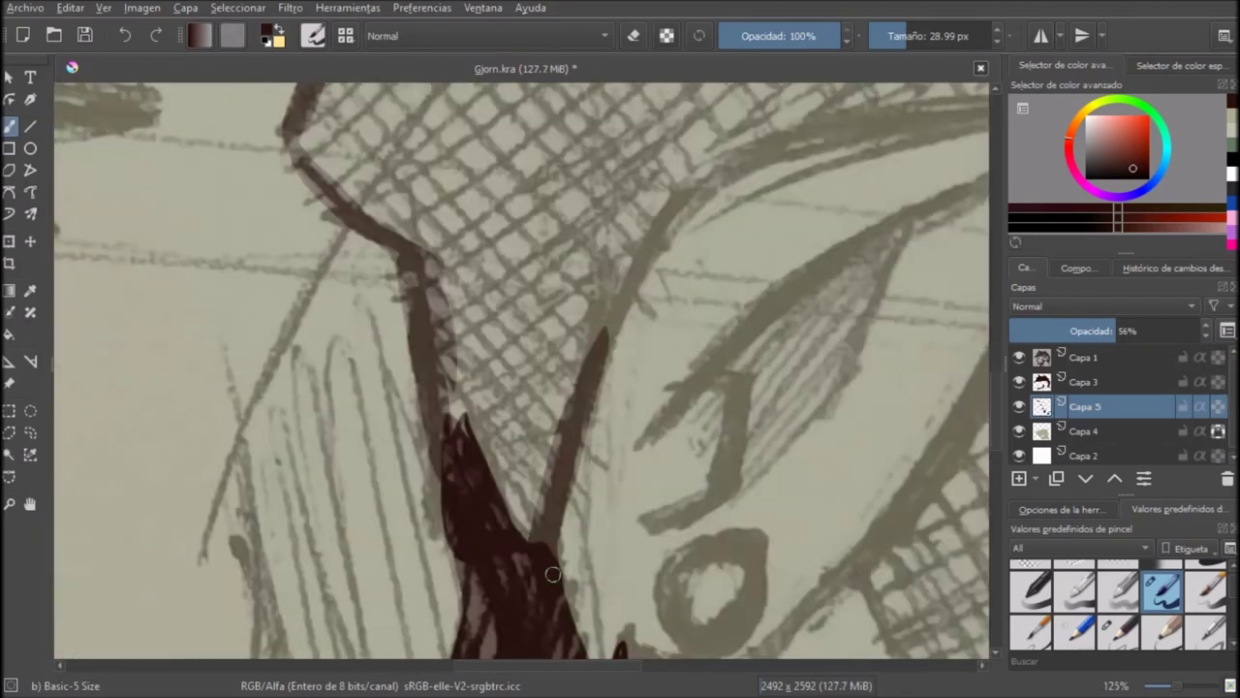
drag(610, 339, 433, 557)
Step: Outline the ear's upper edge to its pointed tip and continue down its back edge, erasing stray paint
drag(795, 330, 603, 359)
mouse_move(813, 312)
mouse_down()
mouse_move(603, 365)
mouse_move(867, 308)
mouse_up()
scroll(523, 370, down, 1)
key(e)
drag(699, 272, 585, 280)
drag(676, 272, 504, 294)
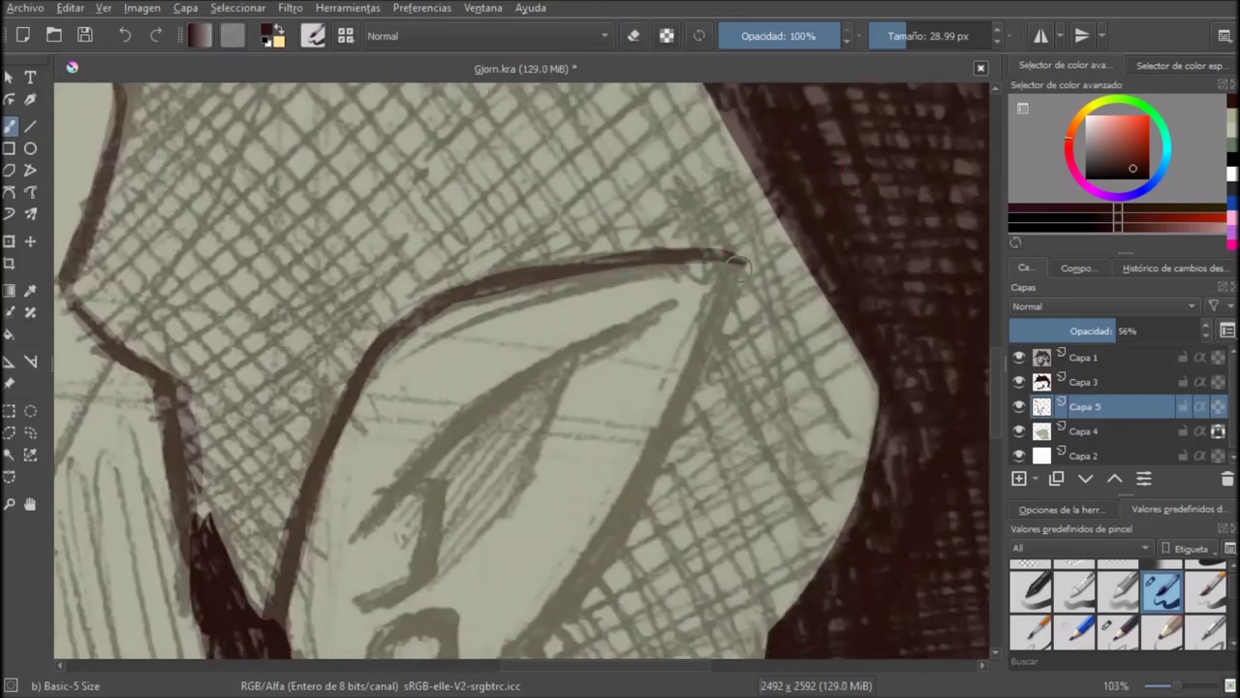
scroll(736, 269, down, 3)
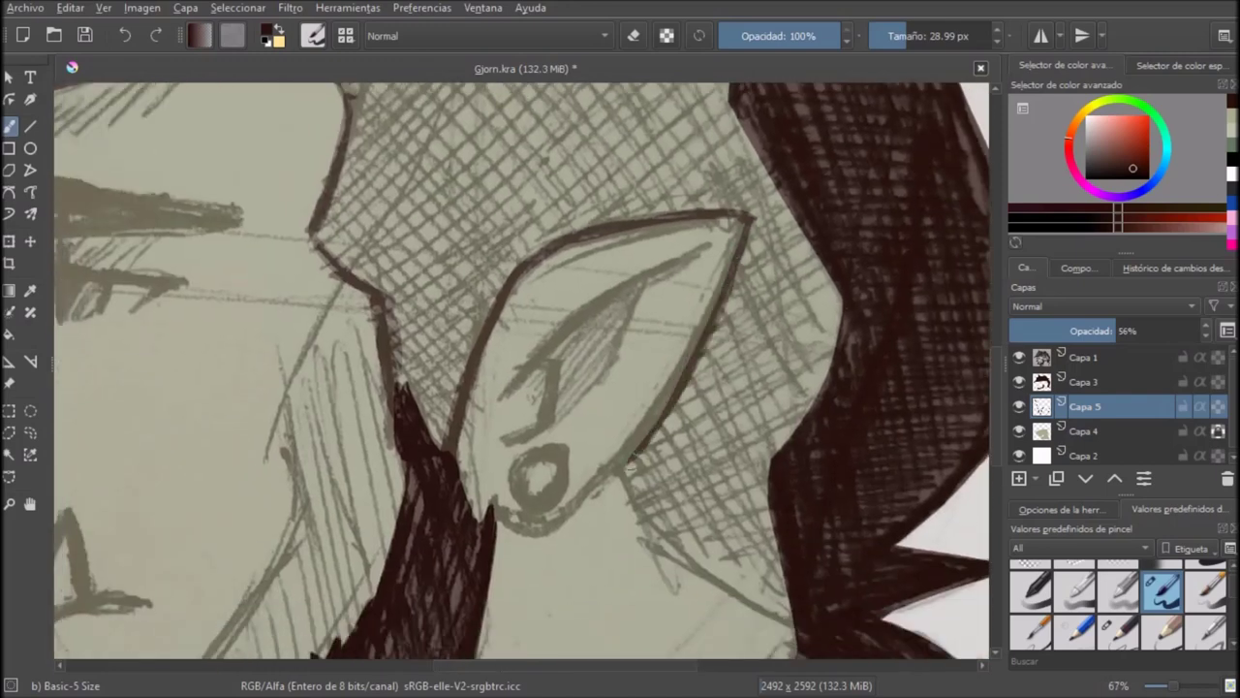
Step: Outline the lower edge of the shaved area from behind the ear to the nape, redrawing uneven strokes
key(m)
scroll(510, 300, up, 3)
drag(559, 251, 468, 400)
key(ctrl+z)
key(ctrl+z)
mouse_move(558, 253)
mouse_down()
mouse_move(493, 399)
mouse_move(315, 511)
mouse_up()
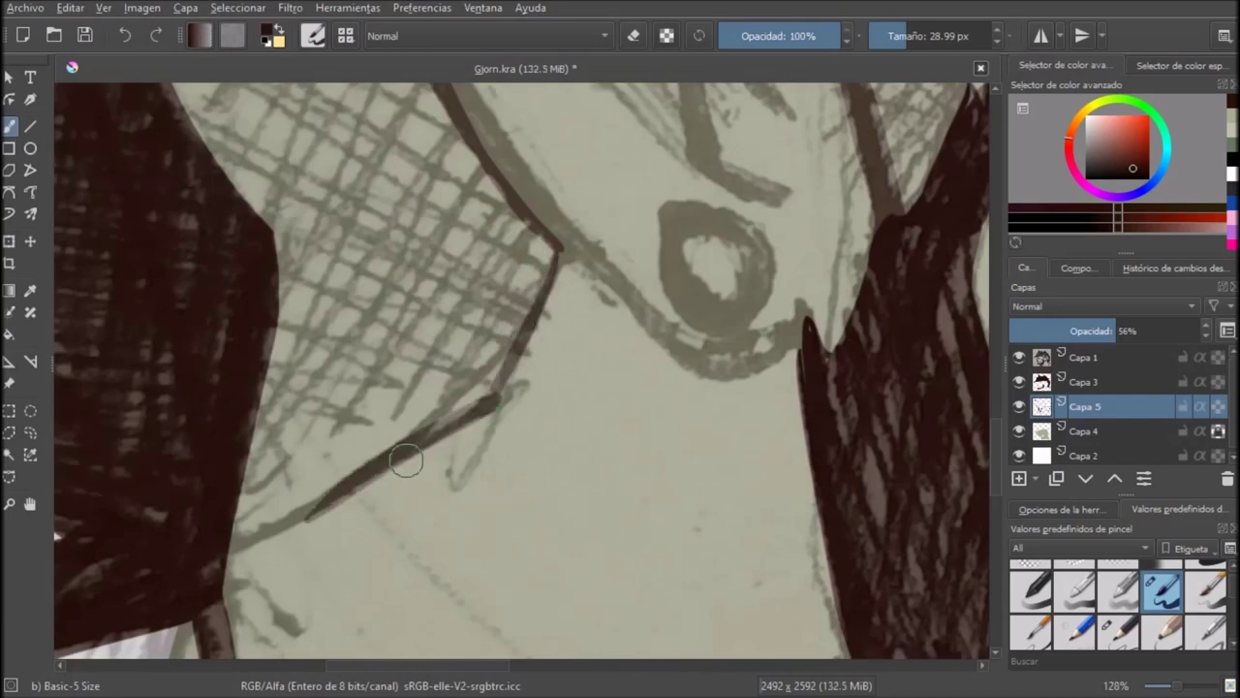
key(ctrl+z)
drag(490, 400, 253, 517)
key(ctrl+z)
drag(387, 465, 223, 542)
scroll(392, 417, down, 5)
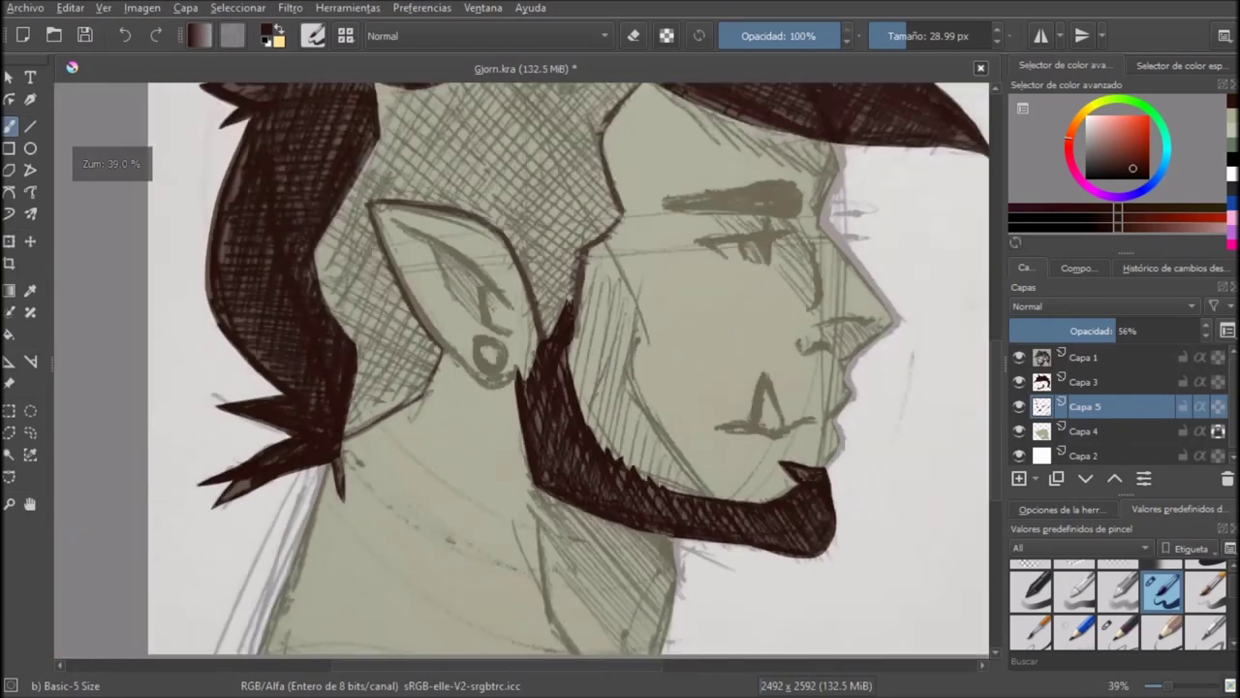
Step: Close the outline along the hairline with an 85.34 px brush and fill the shaved area dark brown
key(m)
scroll(465, 291, down, 1)
mouse_move(426, 169)
mouse_down()
mouse_move(481, 198)
mouse_move(465, 186)
mouse_move(602, 194)
mouse_move(703, 373)
mouse_move(688, 499)
mouse_up()
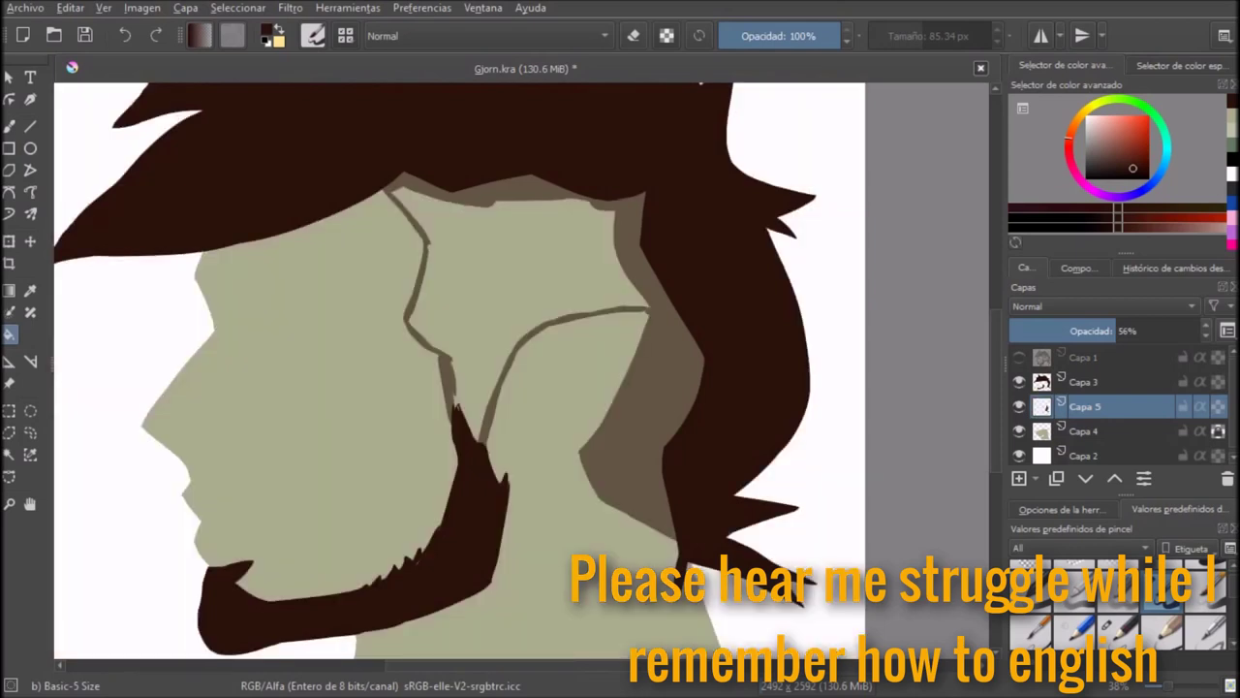
key(b)
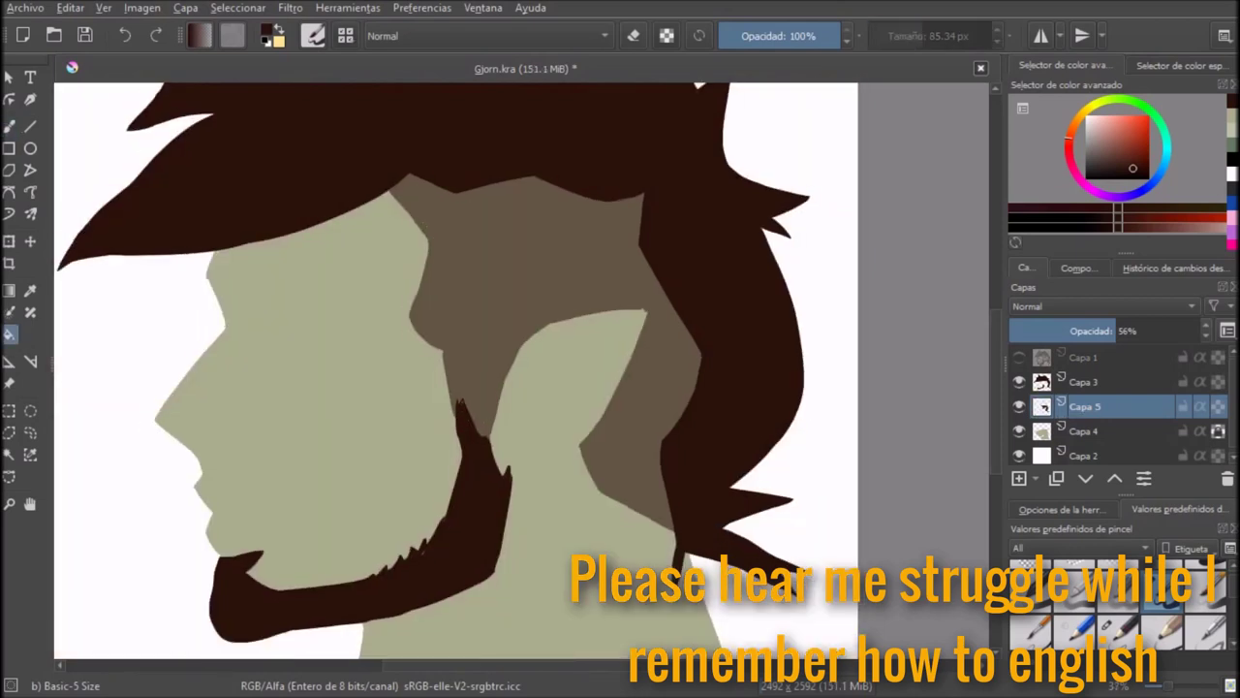
key(minus)
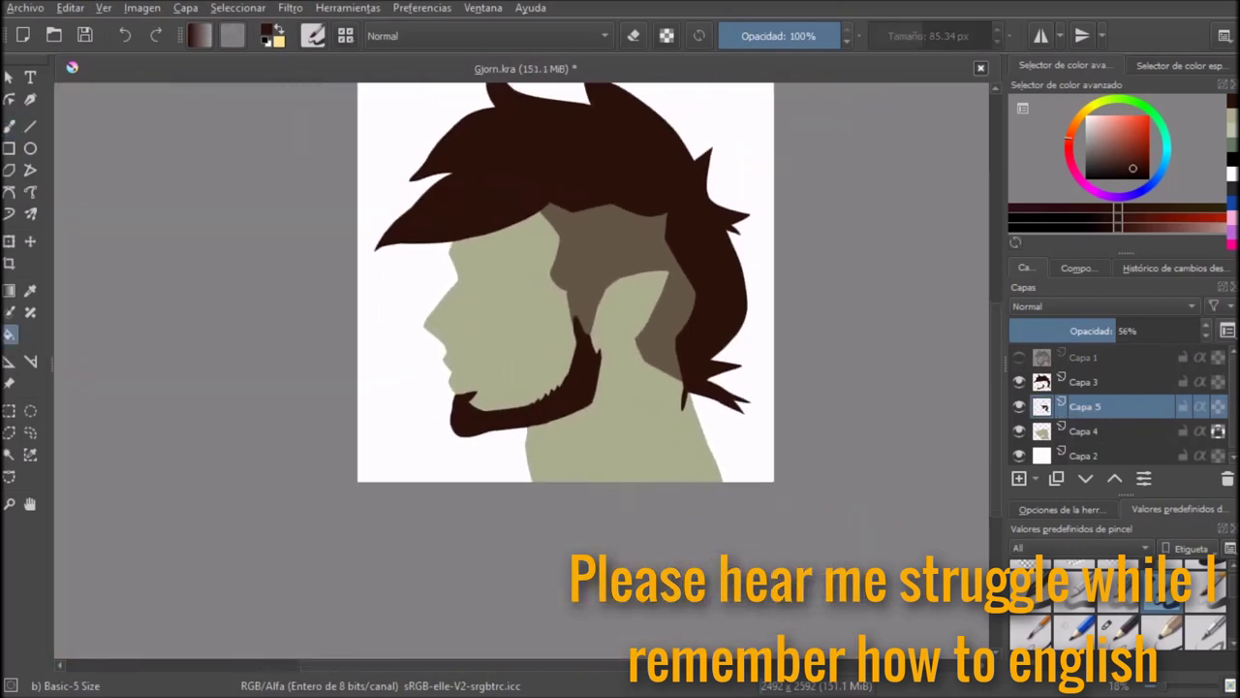
Step: Set the shaved hair layer's opacity to 75% with the sketch hidden, save the drawing and show the sketch again
key(ctrl+s)
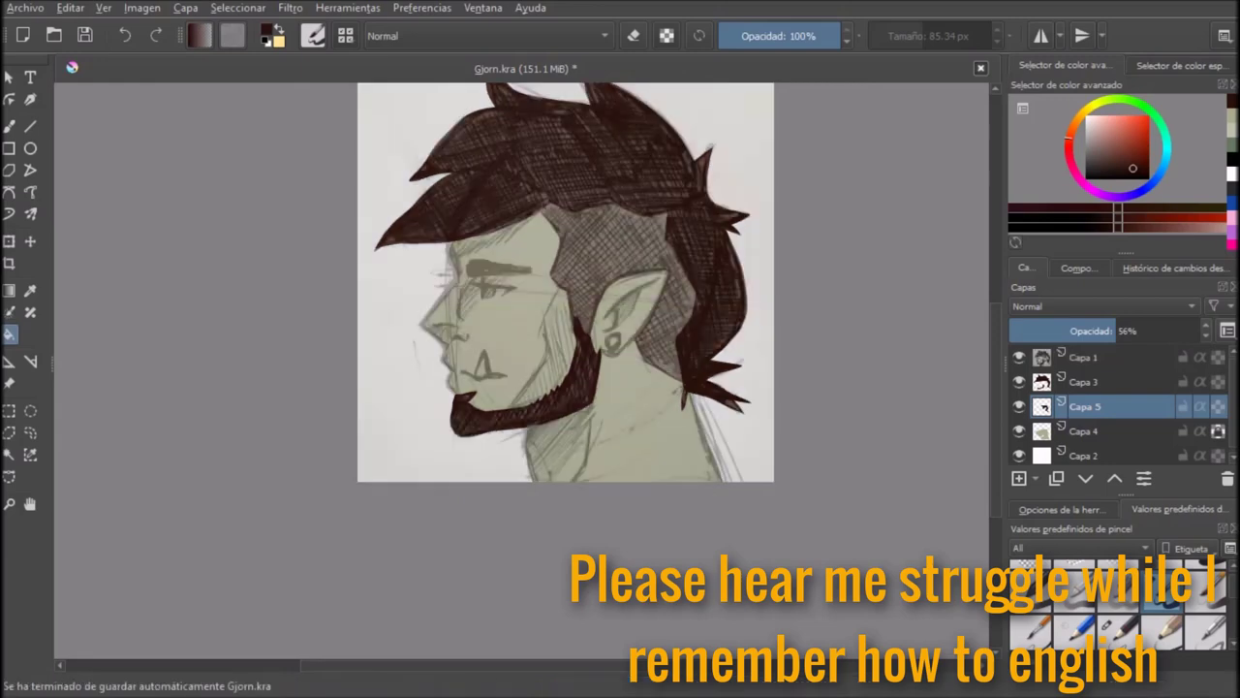
scroll(549, 310, up, 1)
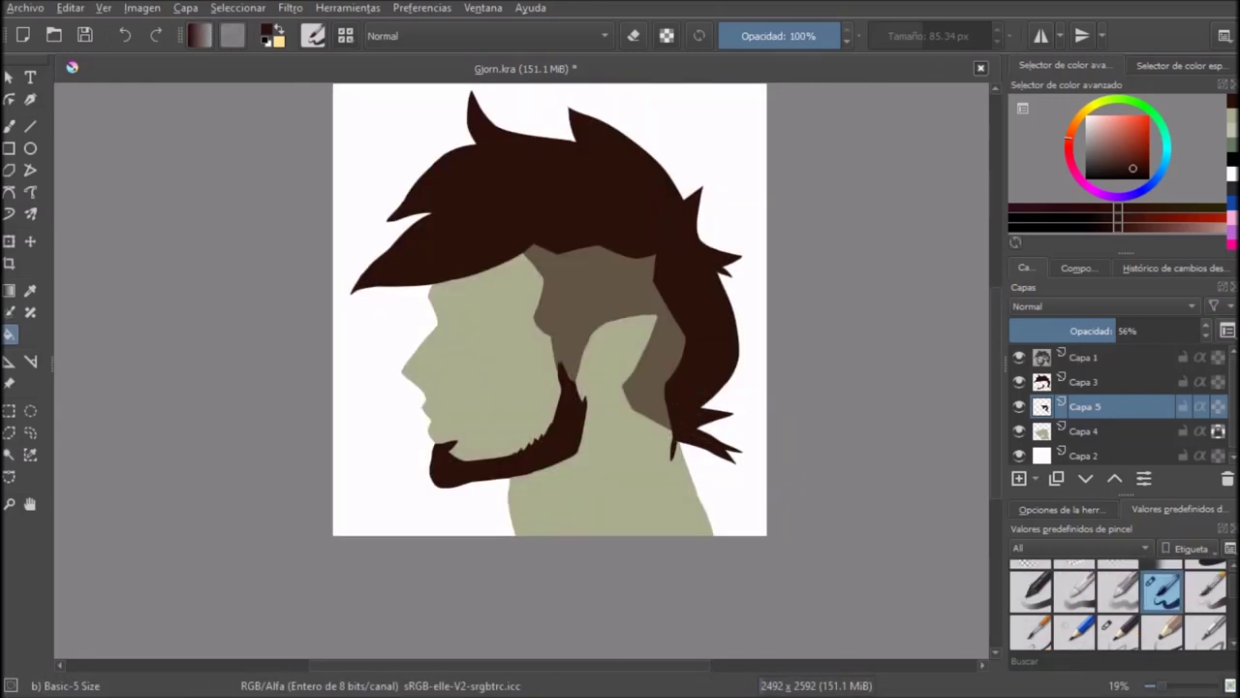
click(1019, 358)
click(1152, 332)
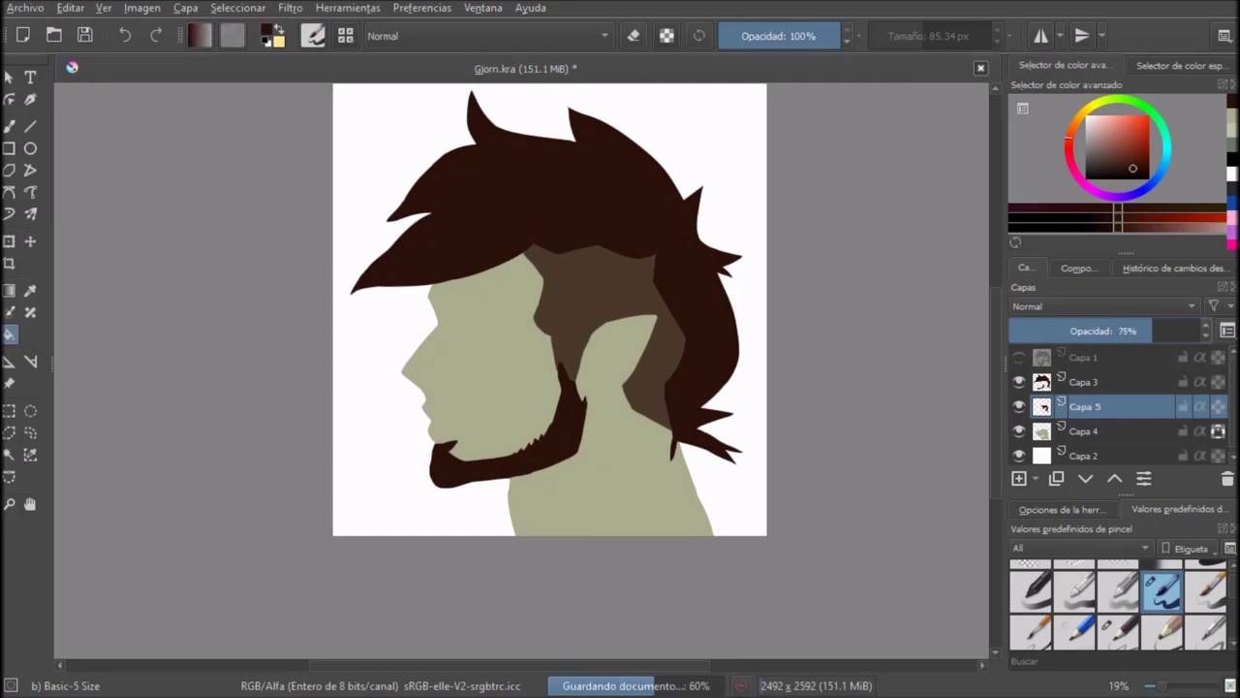
click(1020, 358)
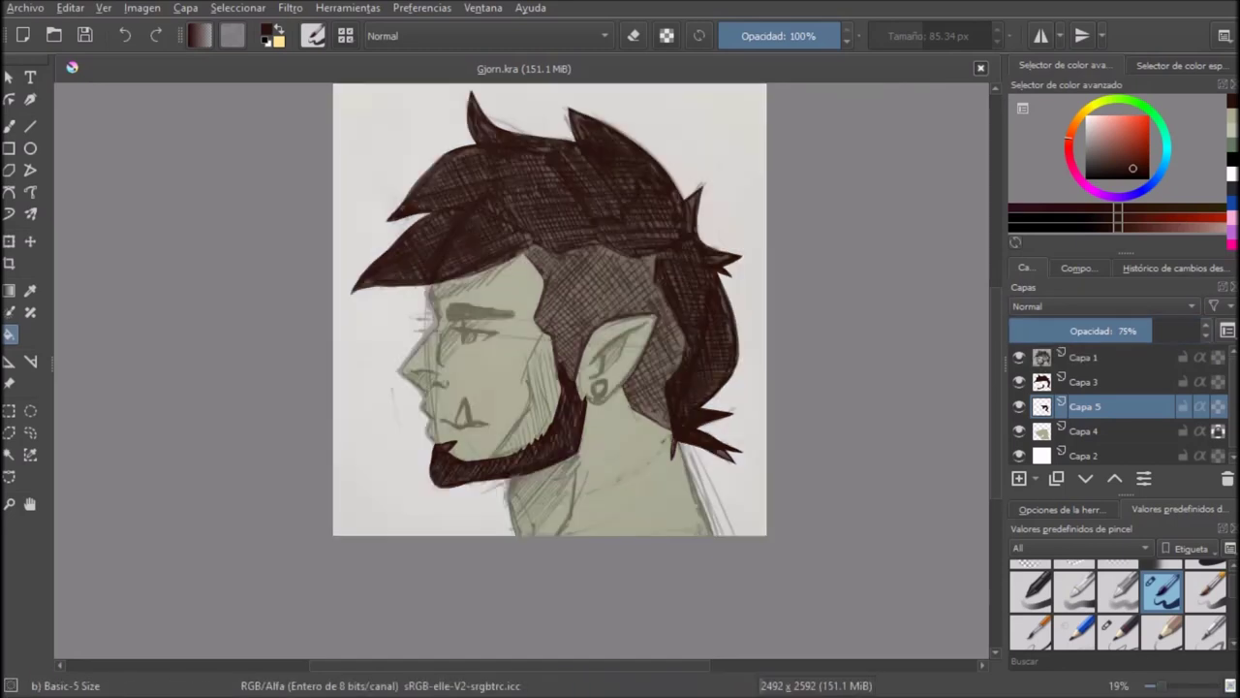
Step: Add a layer directly above Capa 4 and sample a grey-olive line color from the eyebrow for the brush
scroll(1115, 407, down, 1)
click(1095, 428)
click(1019, 428)
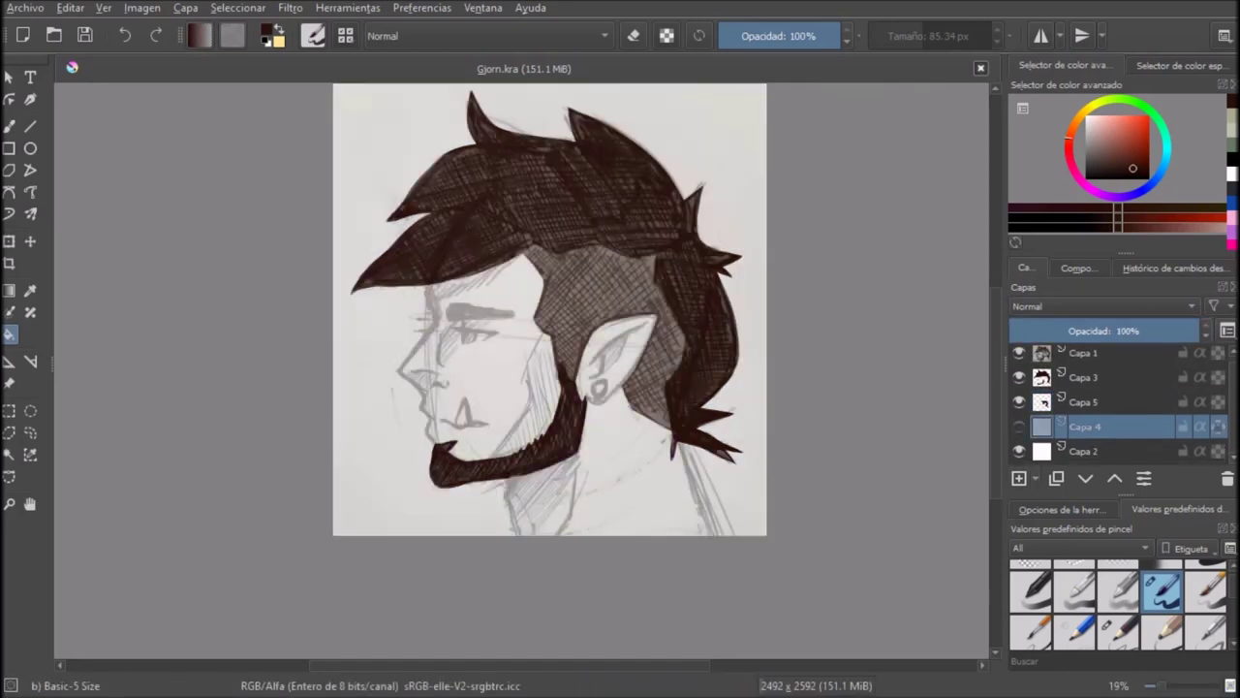
click(1020, 427)
key(Insert)
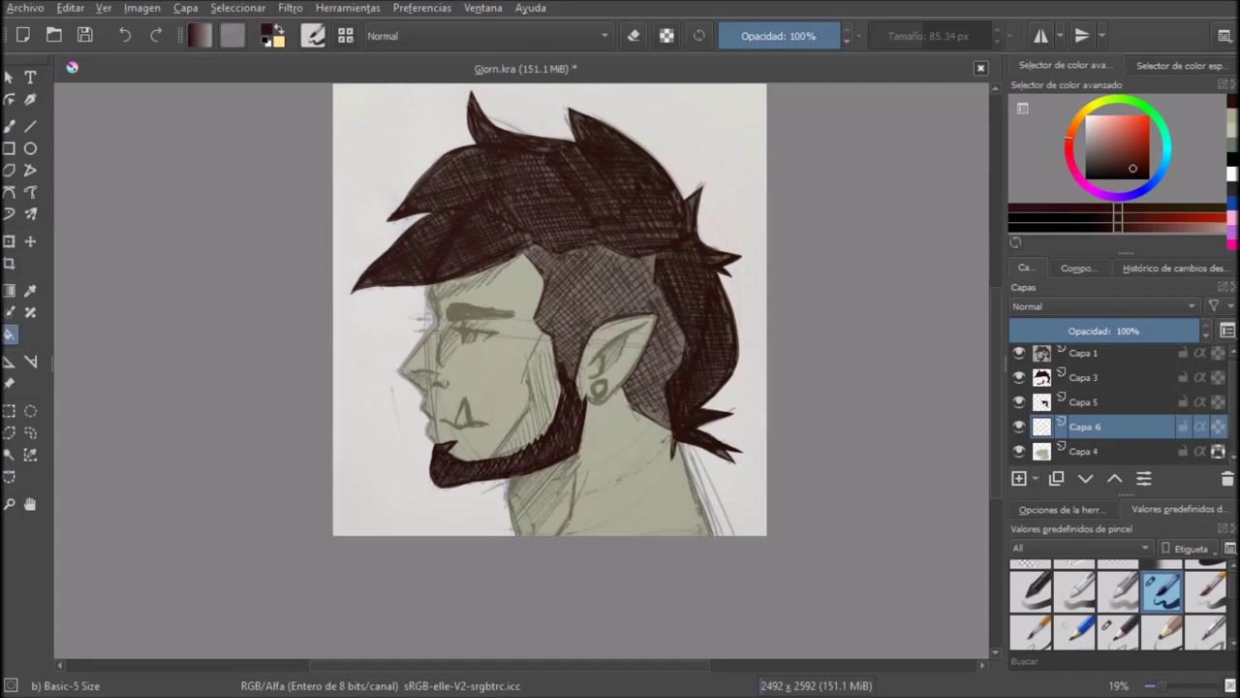
ctrl+click(480, 312)
key(b)
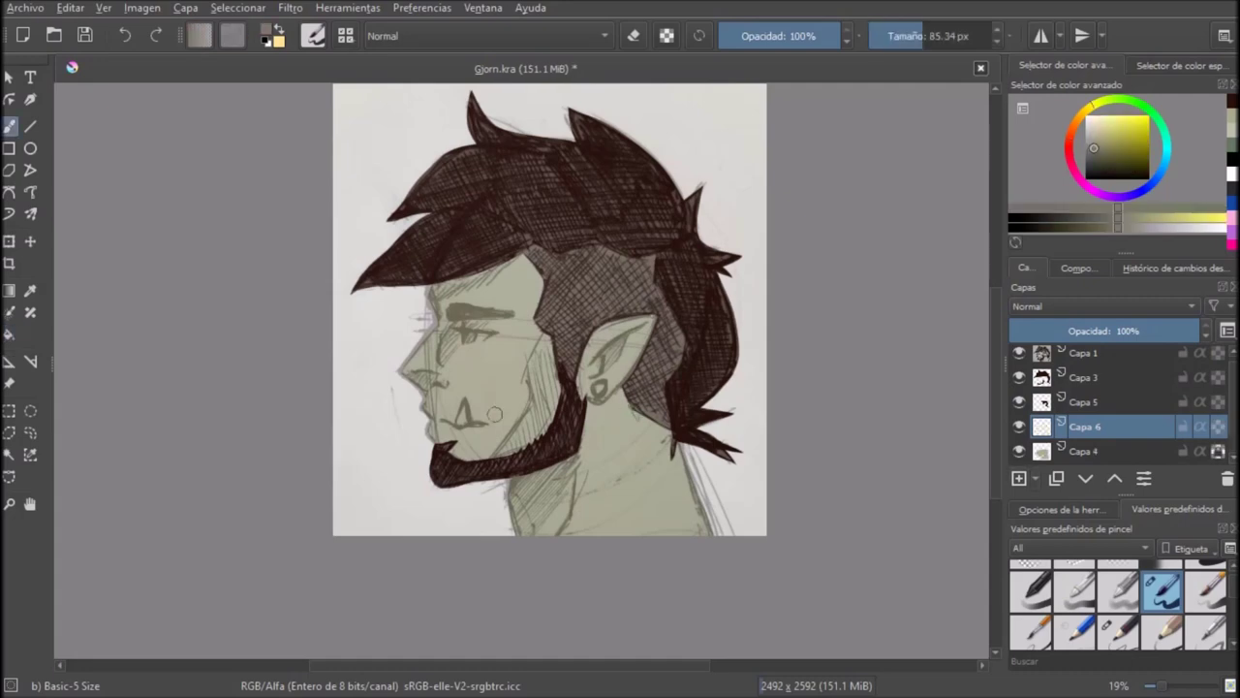
Step: Trace the lower cheek line curving down to the beard with a 22.88 px brush, replacing a thicker first attempt
scroll(459, 418, up, 4)
drag(605, 342, 572, 375)
scroll(630, 268, up, 1)
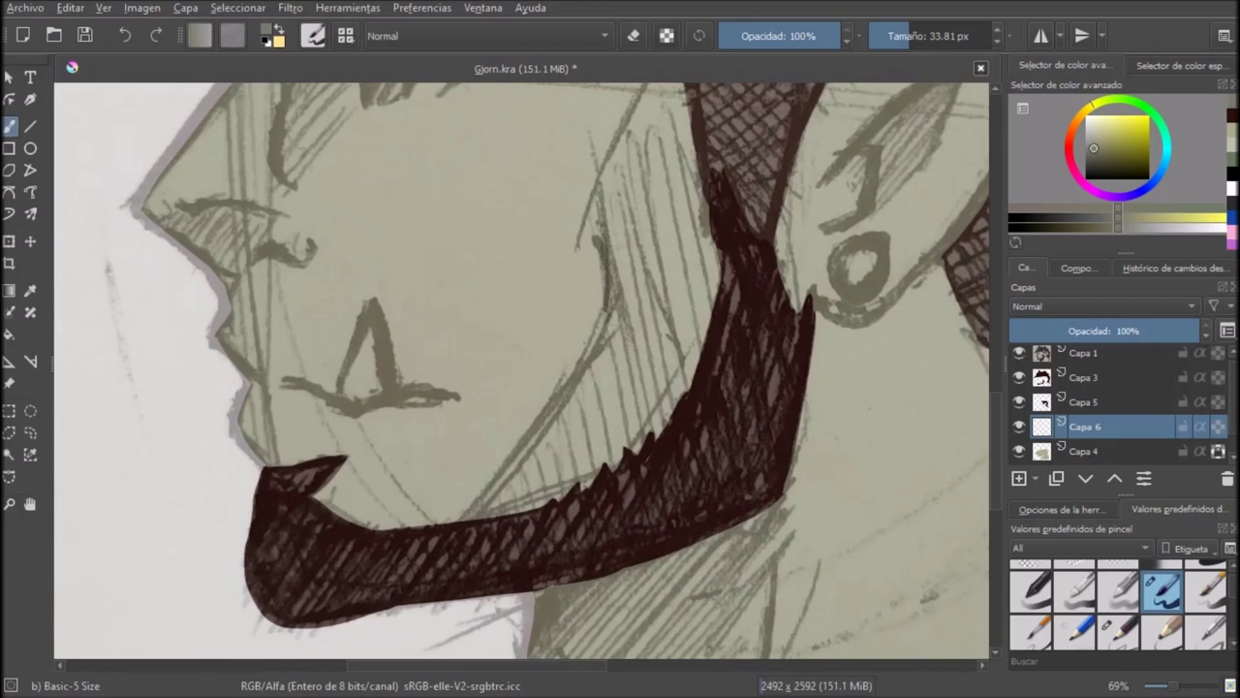
mouse_move(595, 252)
mouse_down()
mouse_move(604, 295)
mouse_move(535, 446)
mouse_move(456, 528)
mouse_up()
key(ctrl+z)
scroll(682, 339, down, 1)
scroll(671, 373, down, 3)
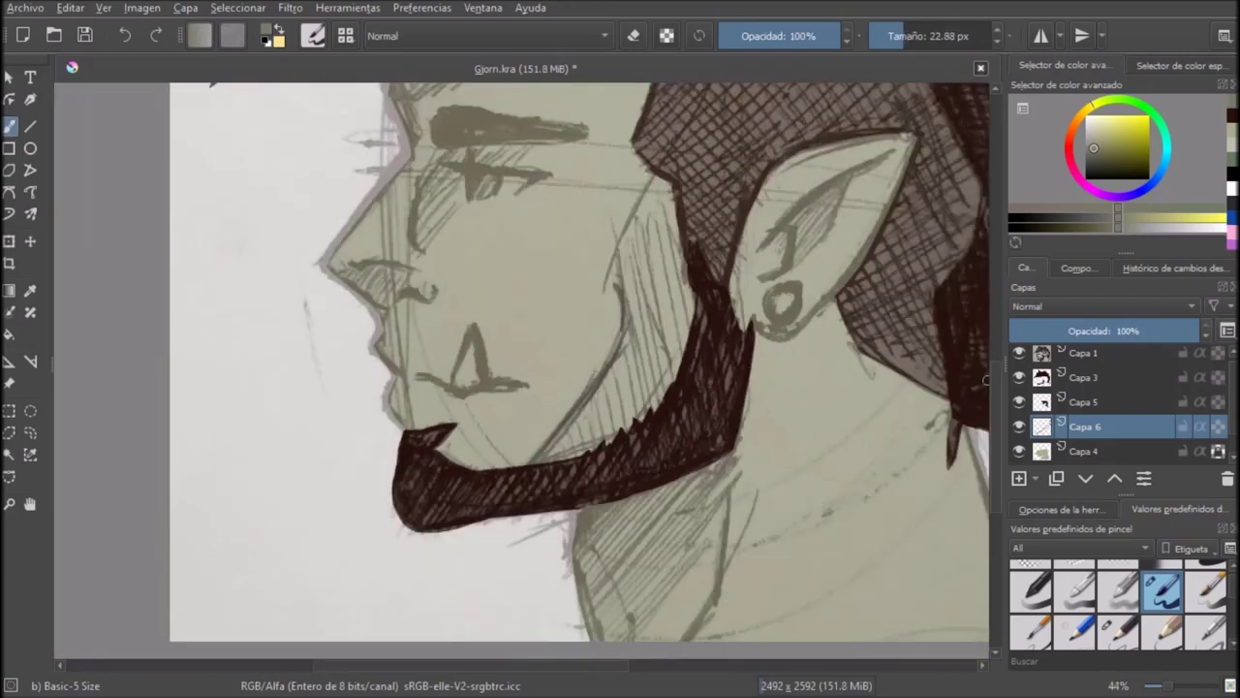
Step: Draw the upper cheek line slanting down from the sideburn and check the lines with the sketch hidden
click(1018, 353)
click(1019, 353)
scroll(630, 359, up, 1)
drag(620, 320, 566, 460)
scroll(524, 369, down, 4)
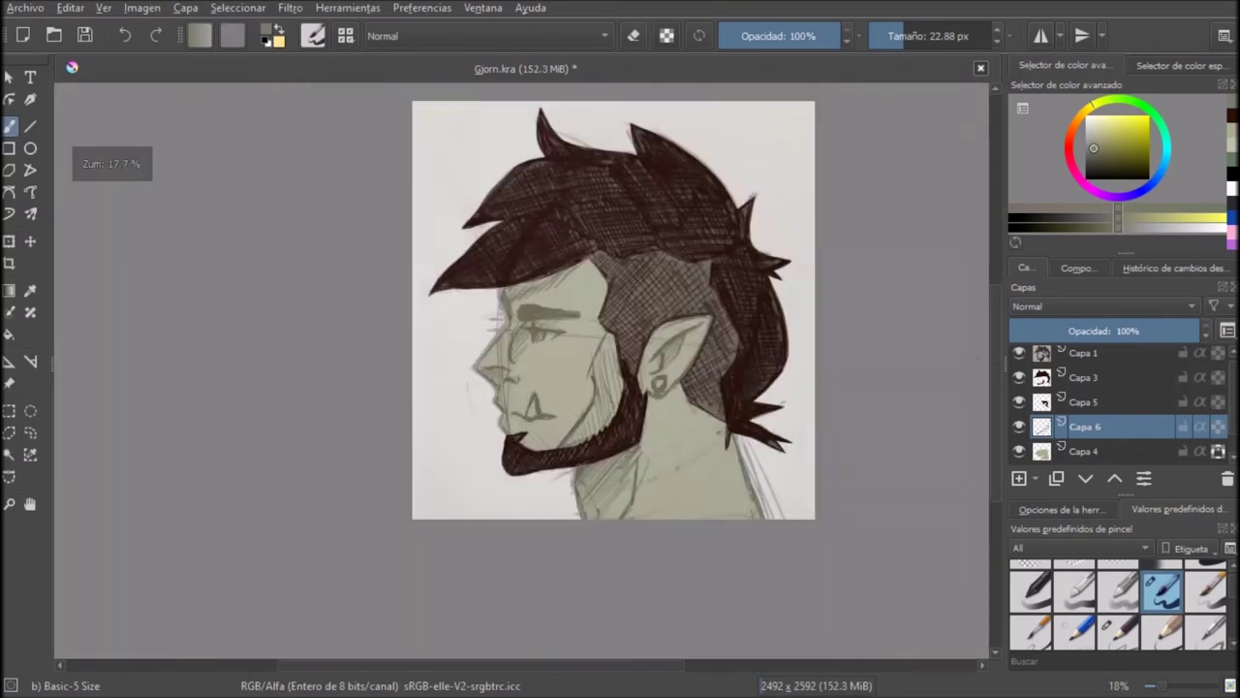
click(1019, 353)
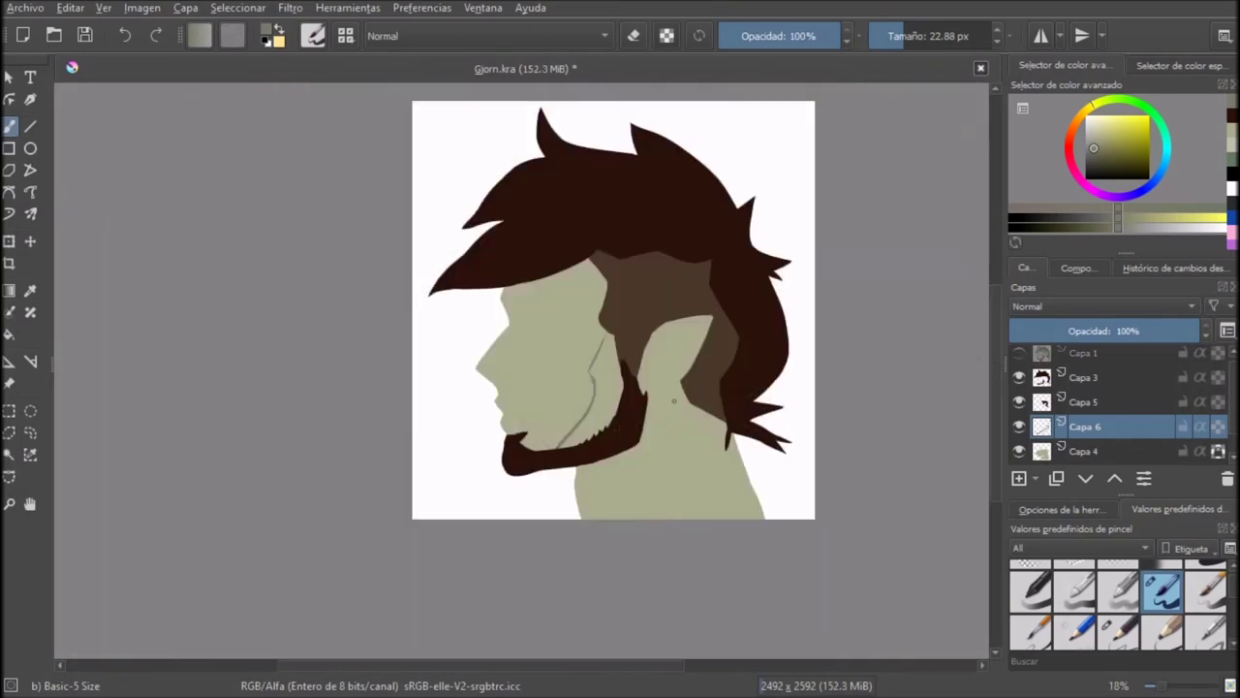
Step: Join the two cheek lines at the cheekbone corner, tidy the junction and show the sketch again
scroll(550, 332, up, 8)
key(e)
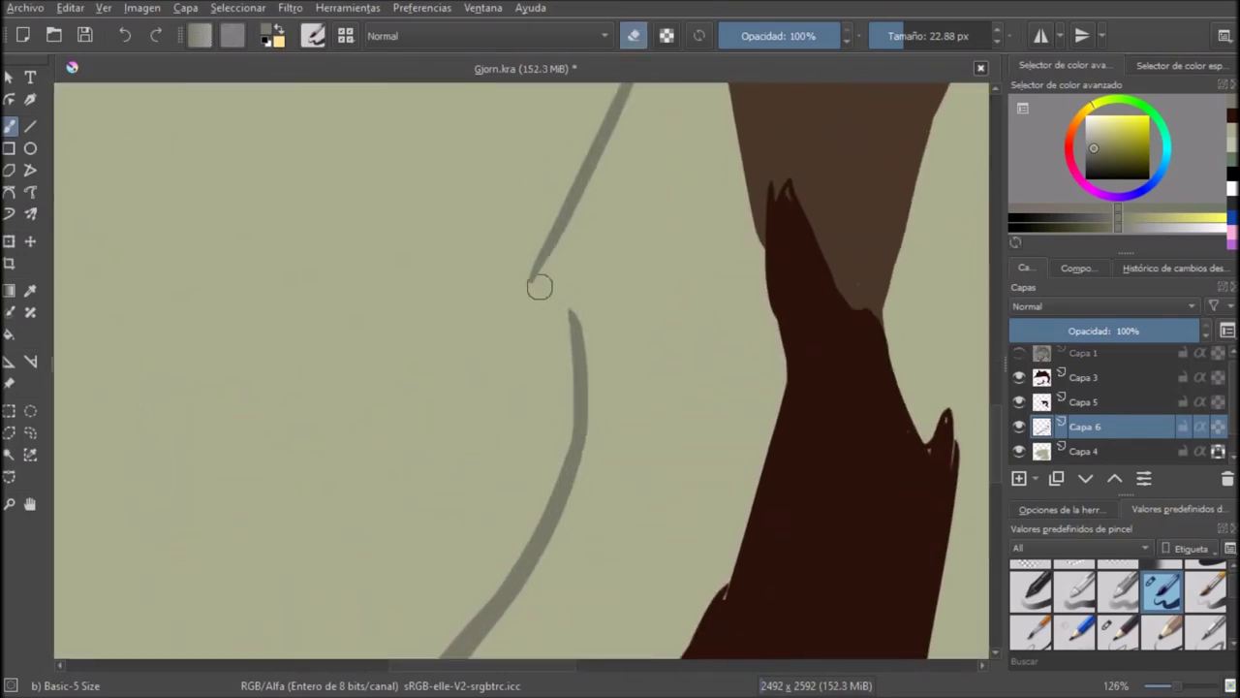
scroll(580, 393, down, 7)
scroll(575, 393, up, 1)
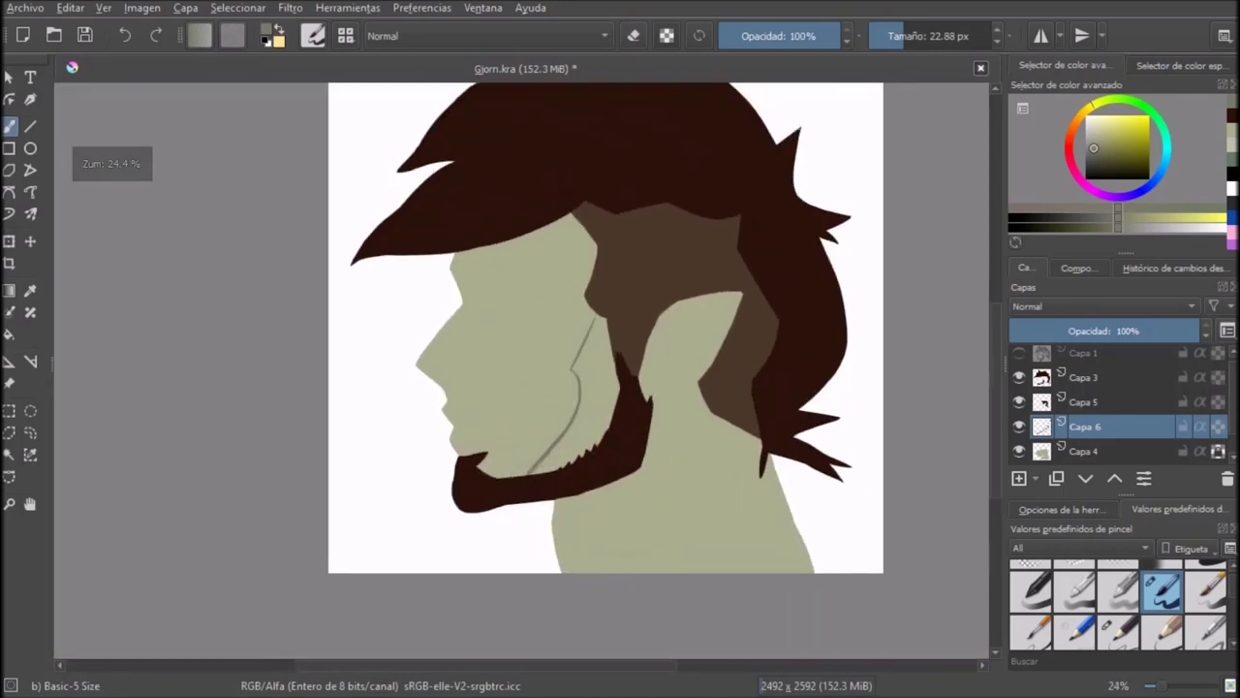
click(1019, 353)
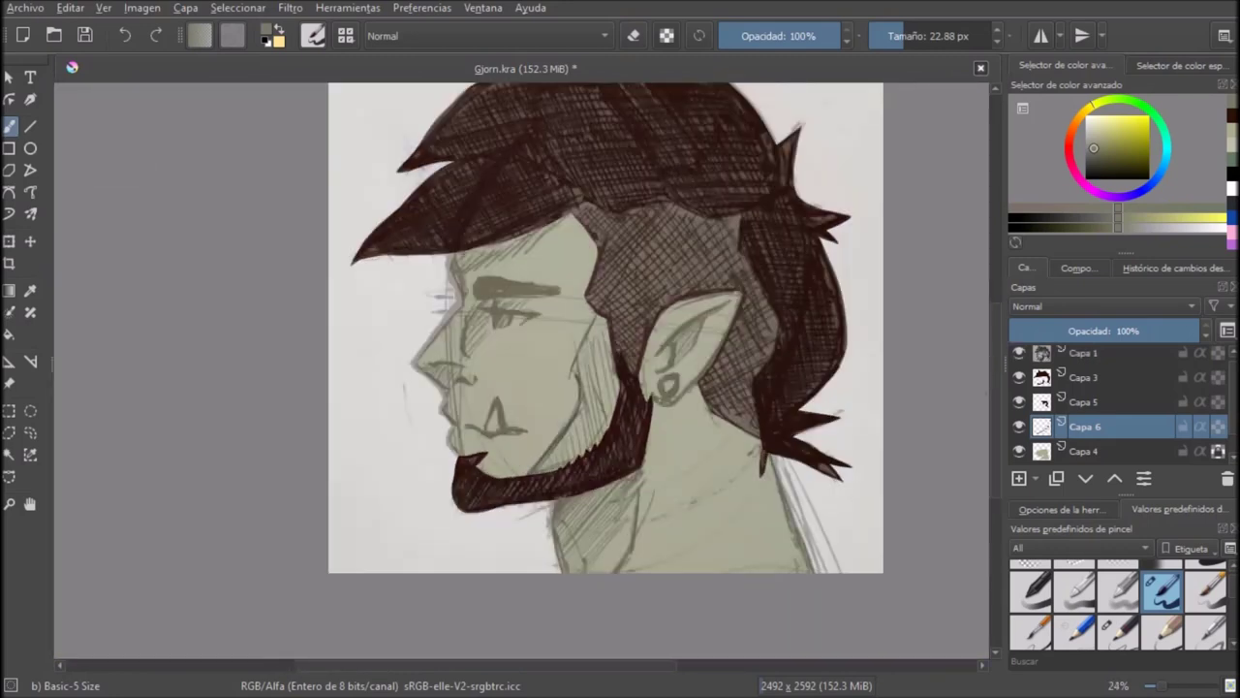
Step: Lock the cheek line layer's alpha and recolor its lines darker olive brown with a 105.43 px brush
click(1100, 218)
click(1144, 207)
click(1094, 156)
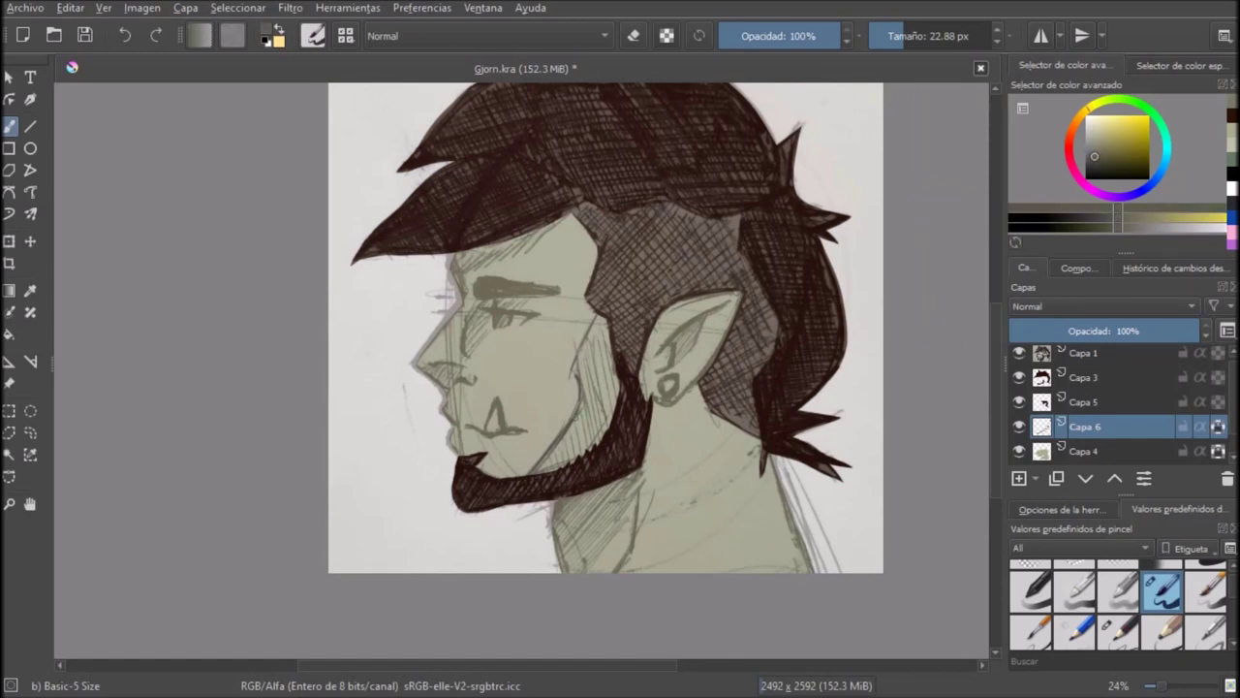
click(926, 36)
Step: Lower the sketch layer Capa 1 to 25% opacity, return to Capa 6 and save the drawing
click(1083, 353)
click(1057, 330)
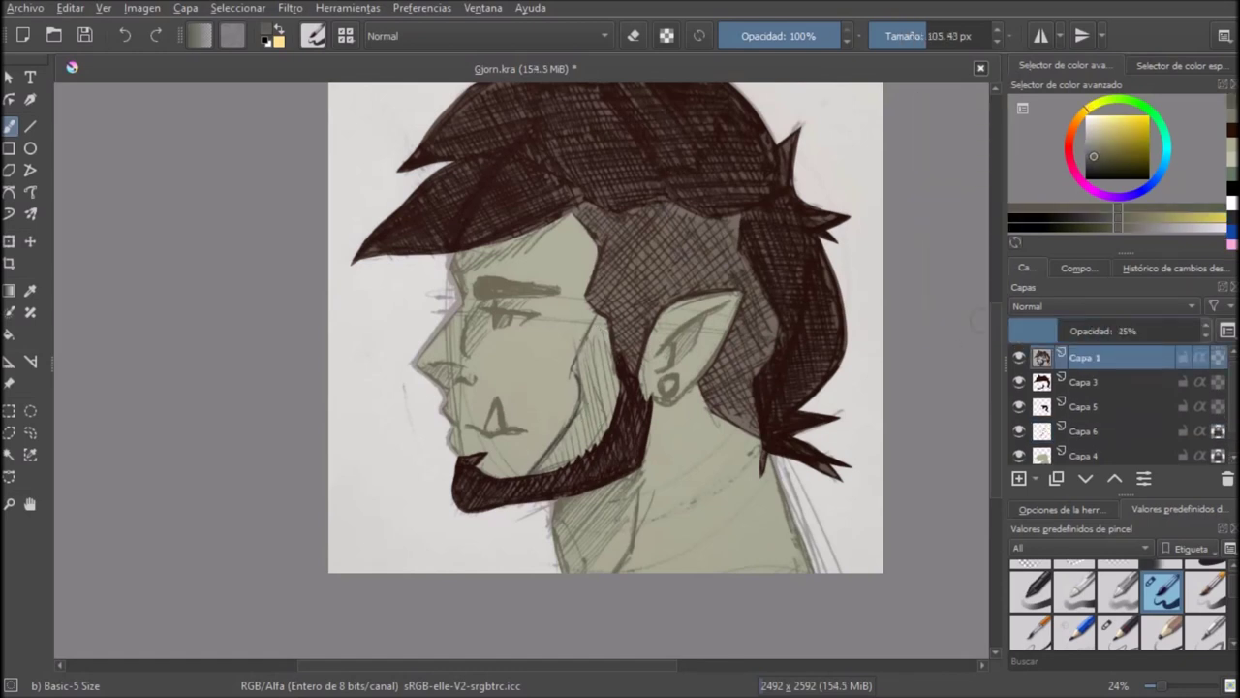
click(1085, 431)
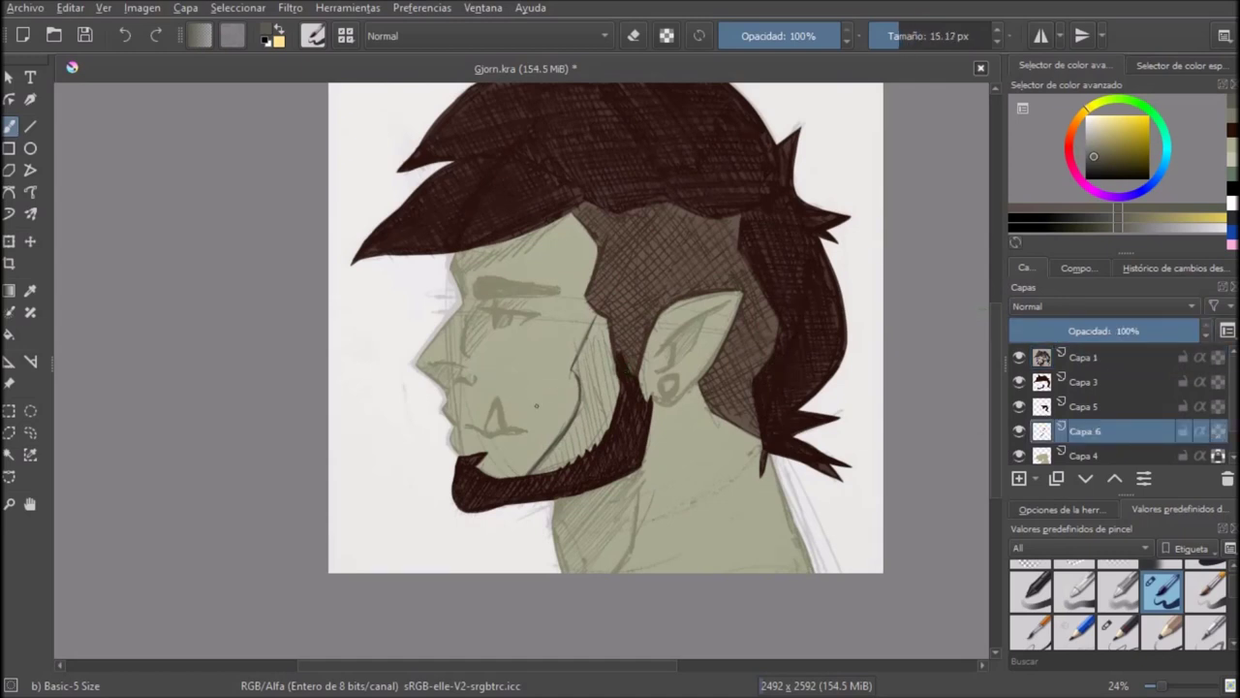
key(ctrl+s)
Step: Draw a thin curved line from the inner eye corner down the side of the nose bridge
scroll(473, 346, up, 4)
mouse_move(466, 237)
mouse_down()
mouse_move(453, 302)
mouse_move(462, 386)
mouse_up()
key(ctrl+z)
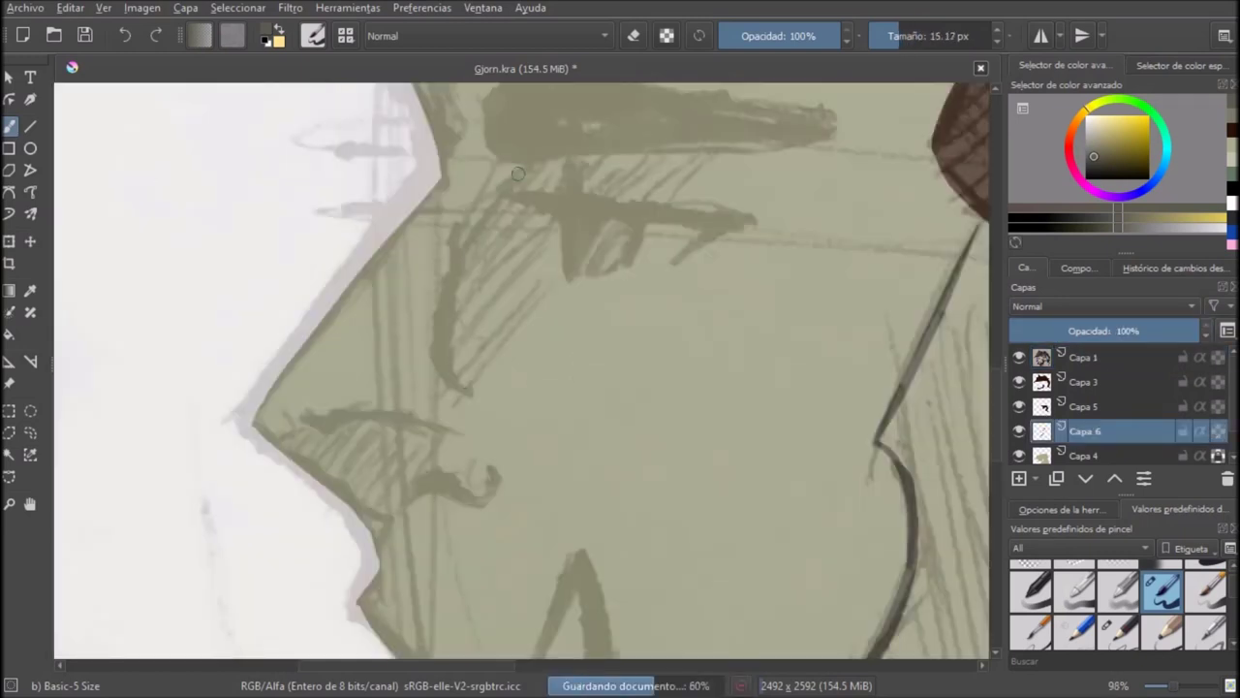
mouse_move(538, 153)
mouse_down()
mouse_move(499, 198)
mouse_move(438, 364)
mouse_move(470, 427)
mouse_up()
scroll(456, 437, up, 2)
click(1137, 607)
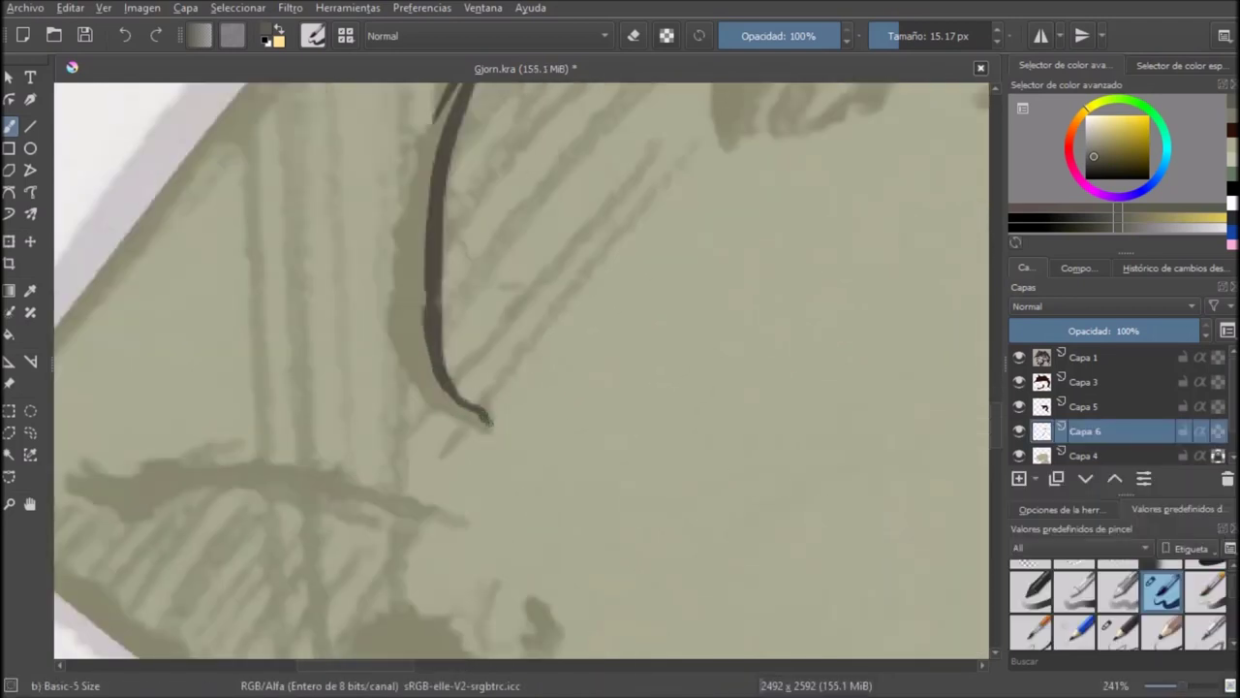
Step: Thicken the middle and lower part of the nose bridge line, filling its gap into one smooth curve
scroll(455, 437, down, 1)
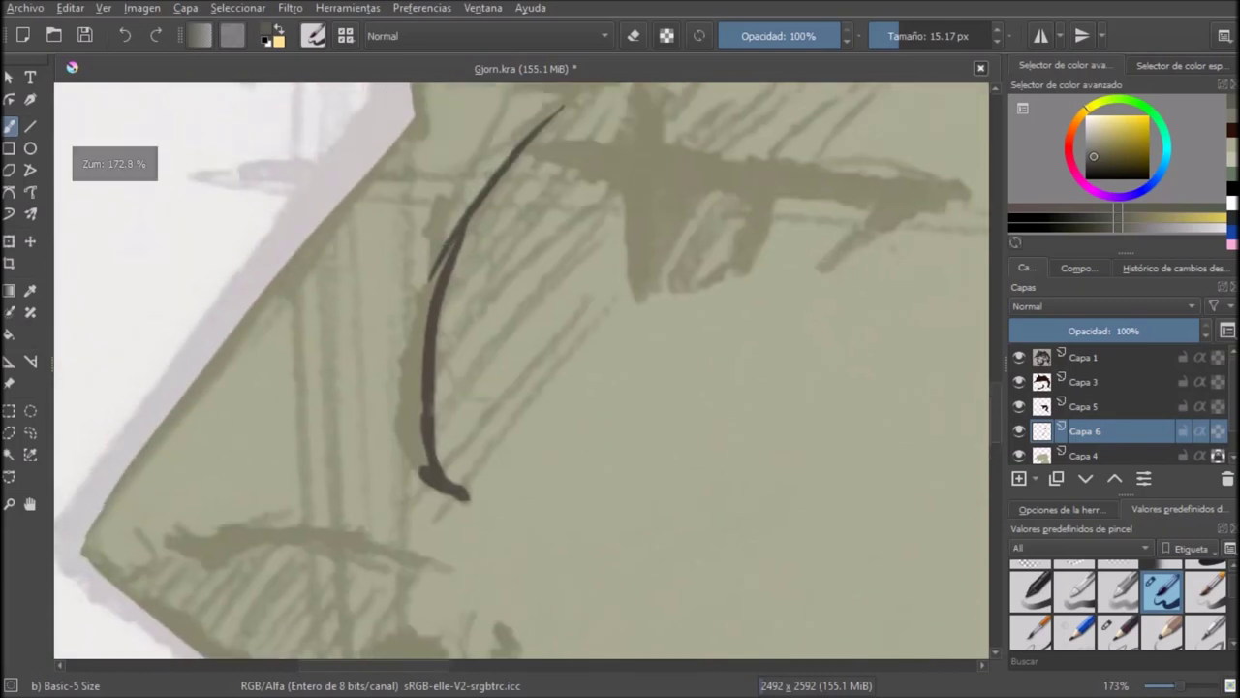
drag(452, 234, 427, 423)
drag(434, 280, 416, 409)
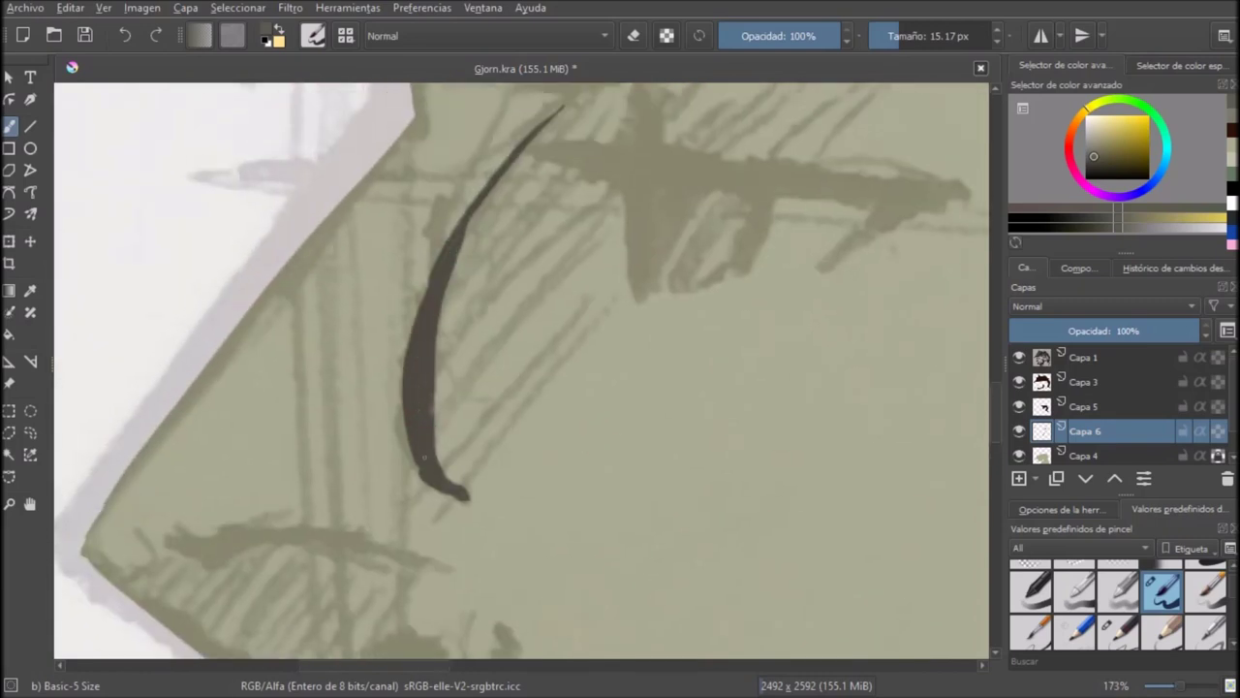
scroll(586, 347, down, 4)
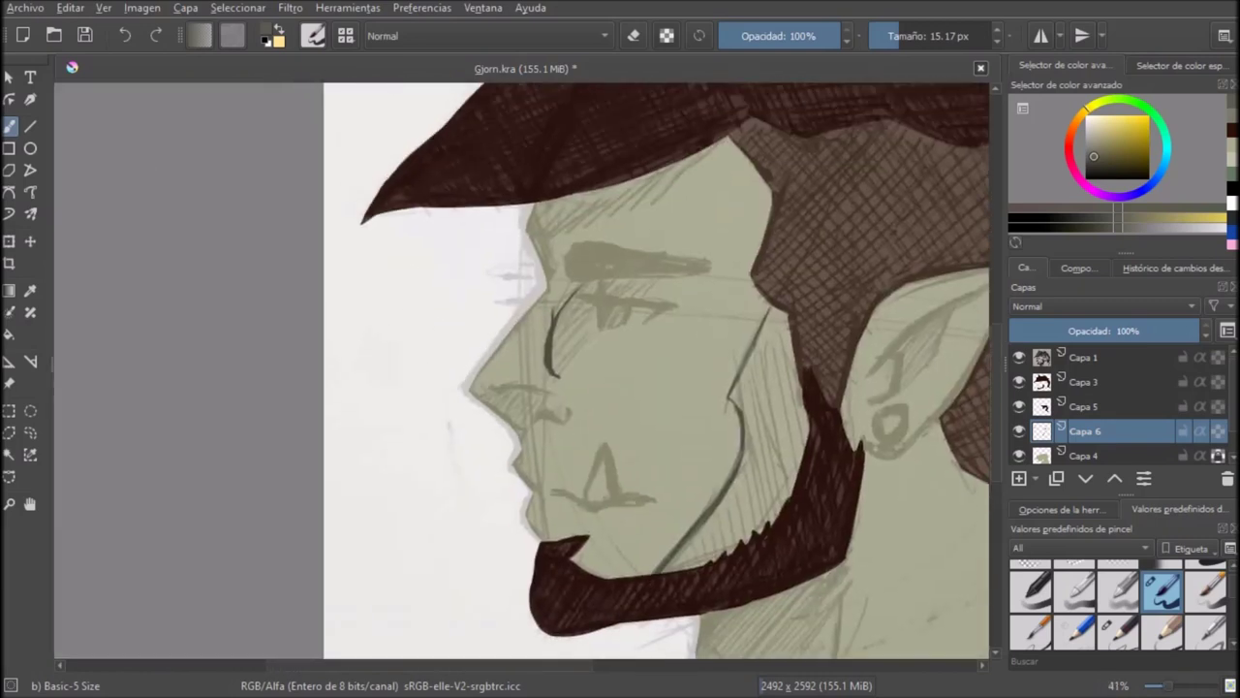
Step: Mirror the view and erase the lower end of the nose bridge line to a sharp point
scroll(563, 363, up, 4)
key(m)
key(e)
drag(489, 225, 469, 392)
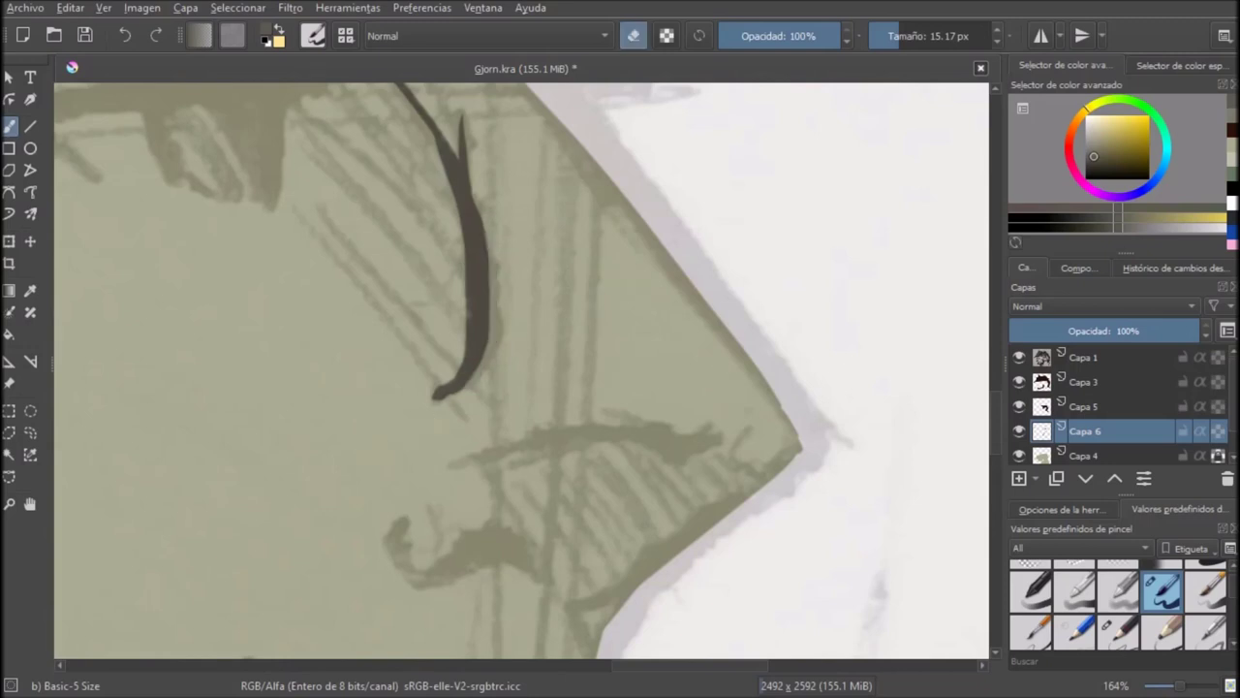
key(ctrl+z)
drag(451, 226, 455, 344)
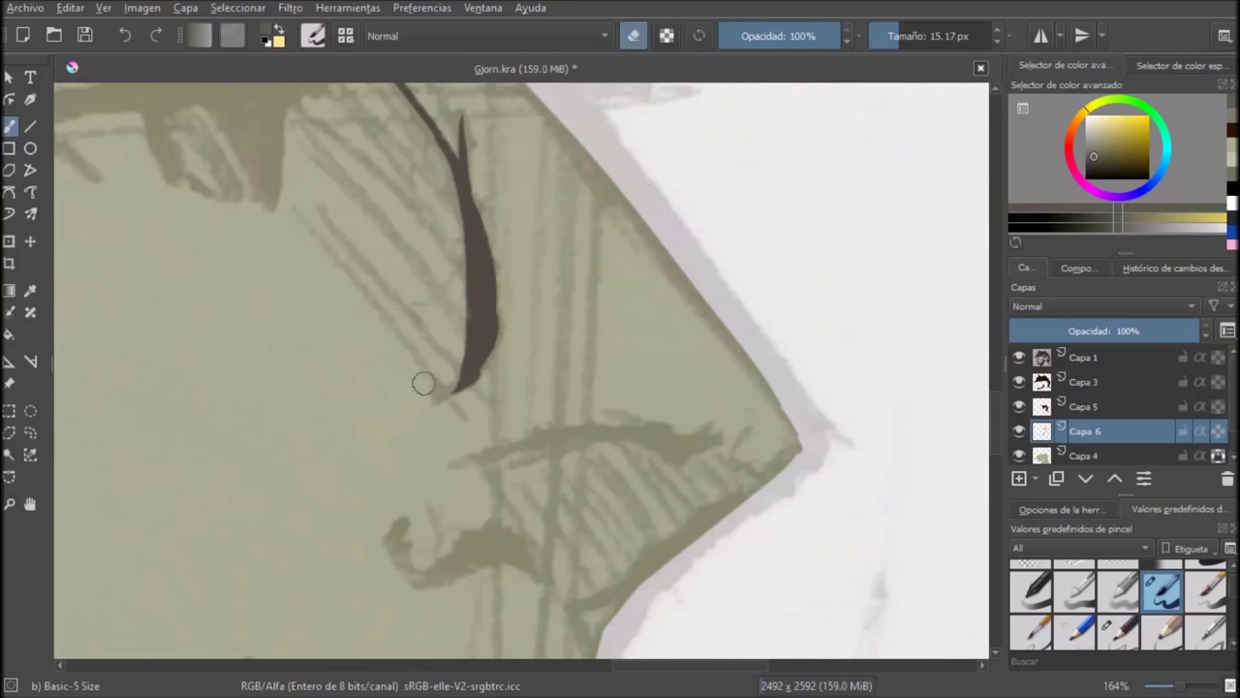
scroll(424, 384, down, 3)
Step: Restore the unmirrored view and draw the arched line above the nostril, tapering its back end
key(m)
scroll(471, 274, up, 3)
key(e)
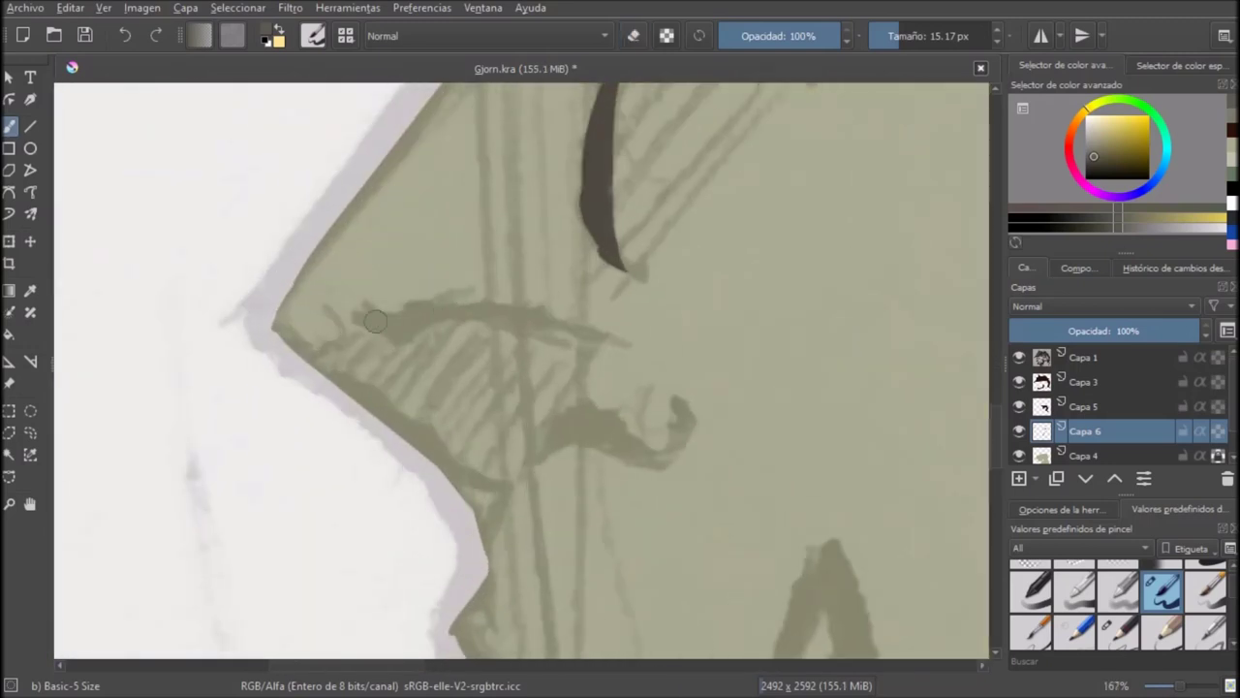
drag(402, 331, 620, 350)
scroll(615, 291, up, 3)
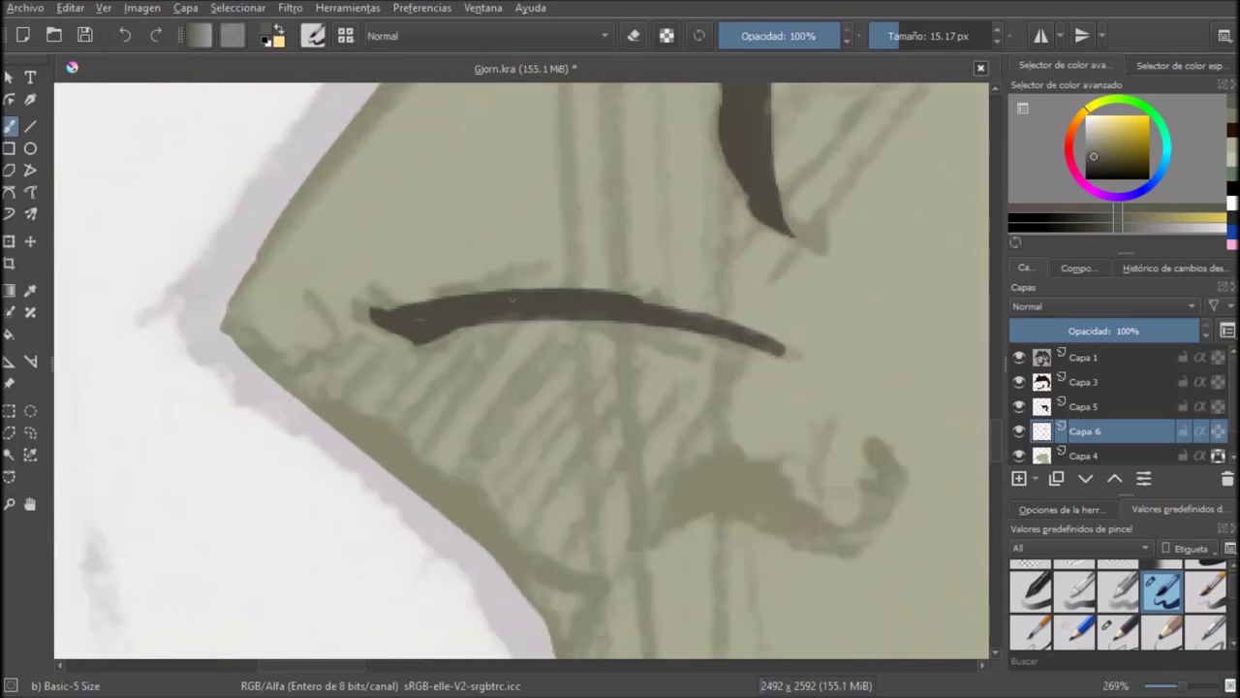
drag(753, 347, 858, 400)
scroll(826, 365, down, 3)
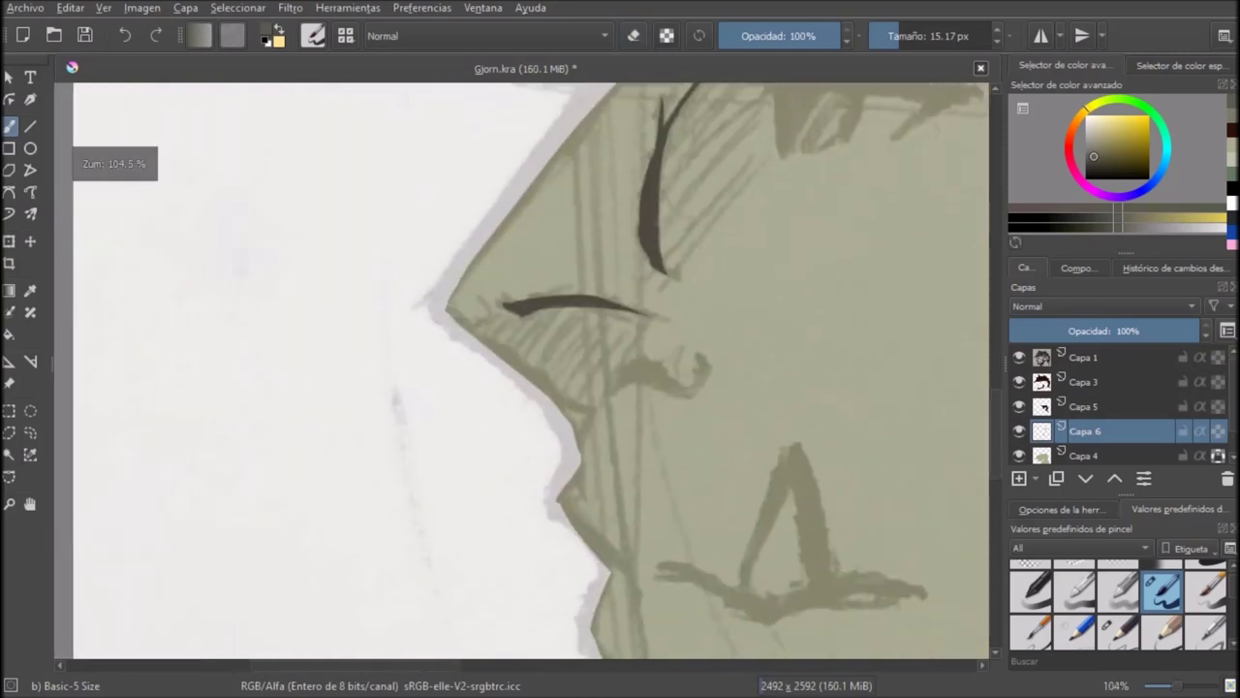
Step: Paint the small dark crescent behind the nostril
scroll(626, 297, up, 3)
key(e)
scroll(628, 301, up, 3)
mouse_move(610, 265)
mouse_down()
mouse_move(637, 304)
mouse_move(602, 367)
mouse_up()
drag(595, 240, 606, 363)
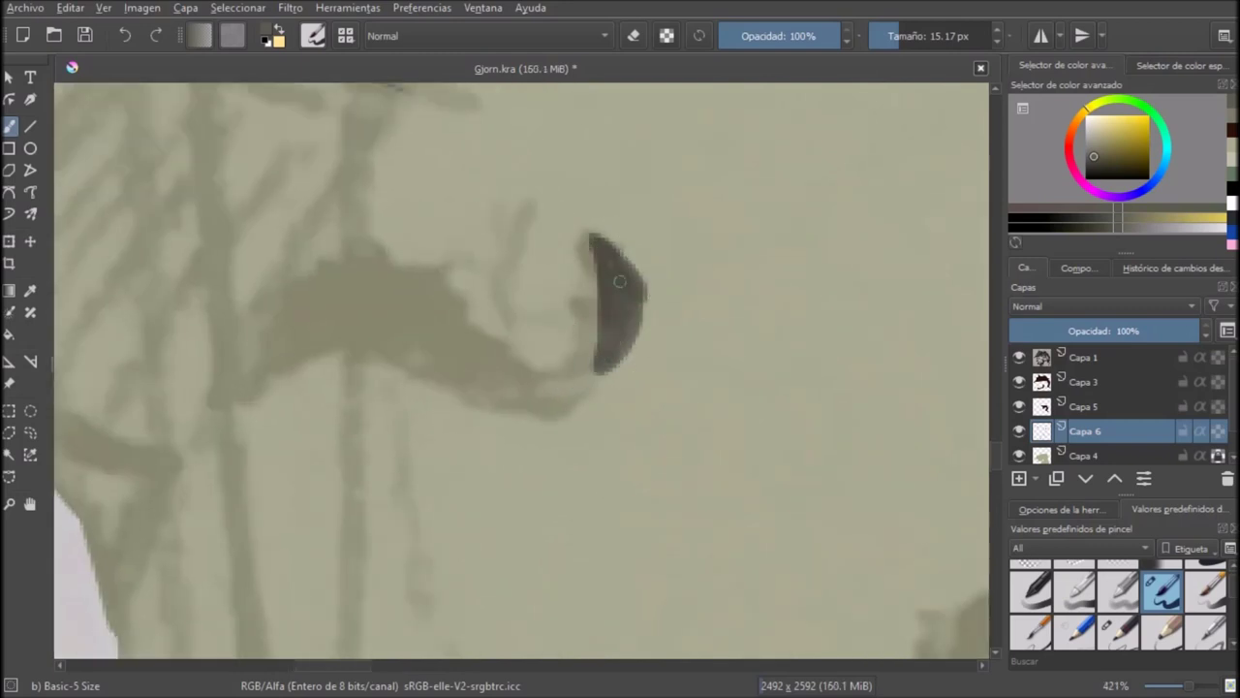
Step: Paint the arched nostril opening in front of the crescent, using a 10.23 px brush
scroll(620, 281, down, 2)
mouse_move(415, 405)
mouse_down()
mouse_move(464, 387)
mouse_move(578, 411)
mouse_move(662, 432)
mouse_up()
mouse_move(534, 407)
mouse_down()
mouse_move(444, 400)
mouse_move(484, 395)
mouse_move(488, 376)
mouse_move(395, 421)
mouse_move(454, 341)
mouse_move(545, 337)
mouse_move(573, 350)
mouse_move(598, 408)
mouse_move(670, 421)
mouse_move(481, 351)
mouse_up()
scroll(506, 305, up, 3)
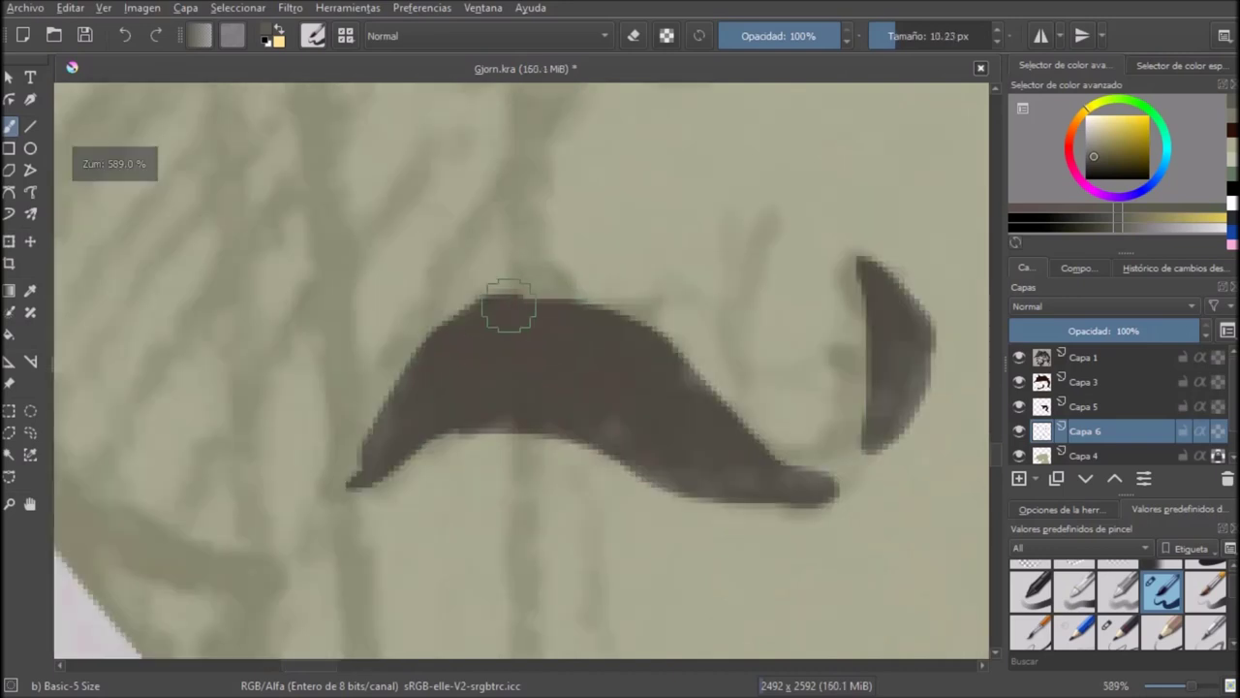
Step: Smooth the edges of the nostril arch and refine its pointed front end
scroll(630, 349, up, 2)
key(e)
key(e)
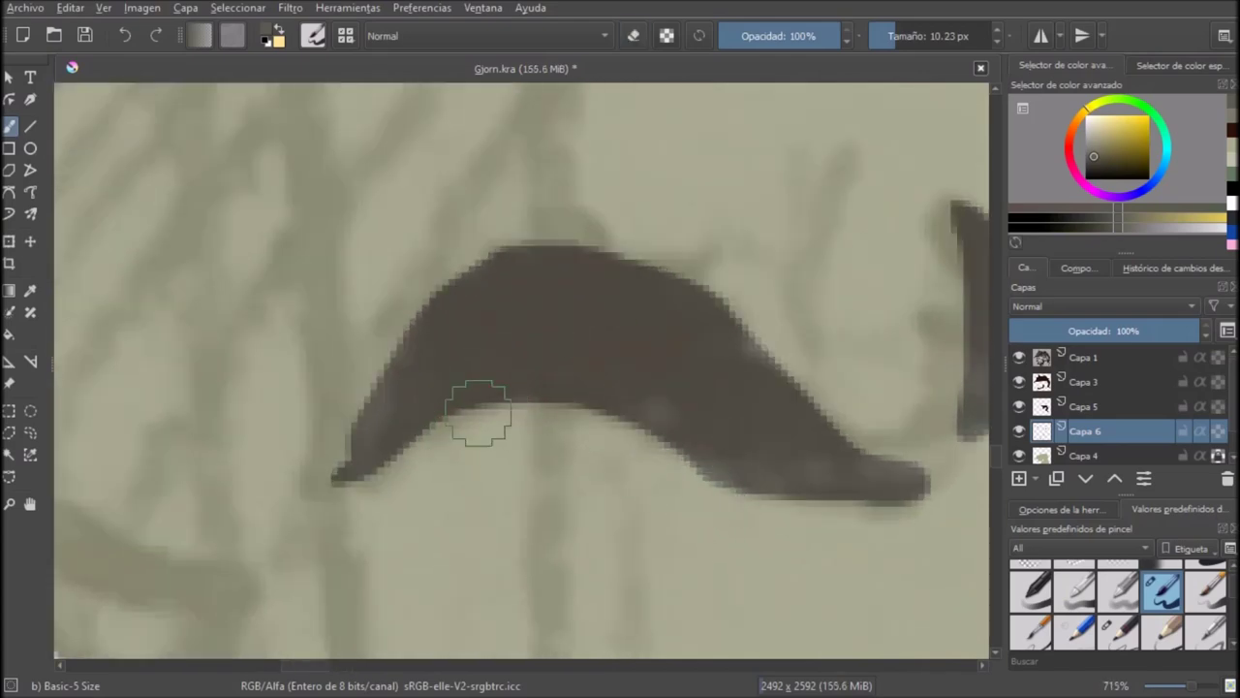
drag(374, 406, 340, 465)
key(ctrl+z)
drag(372, 410, 344, 462)
scroll(503, 339, down, 9)
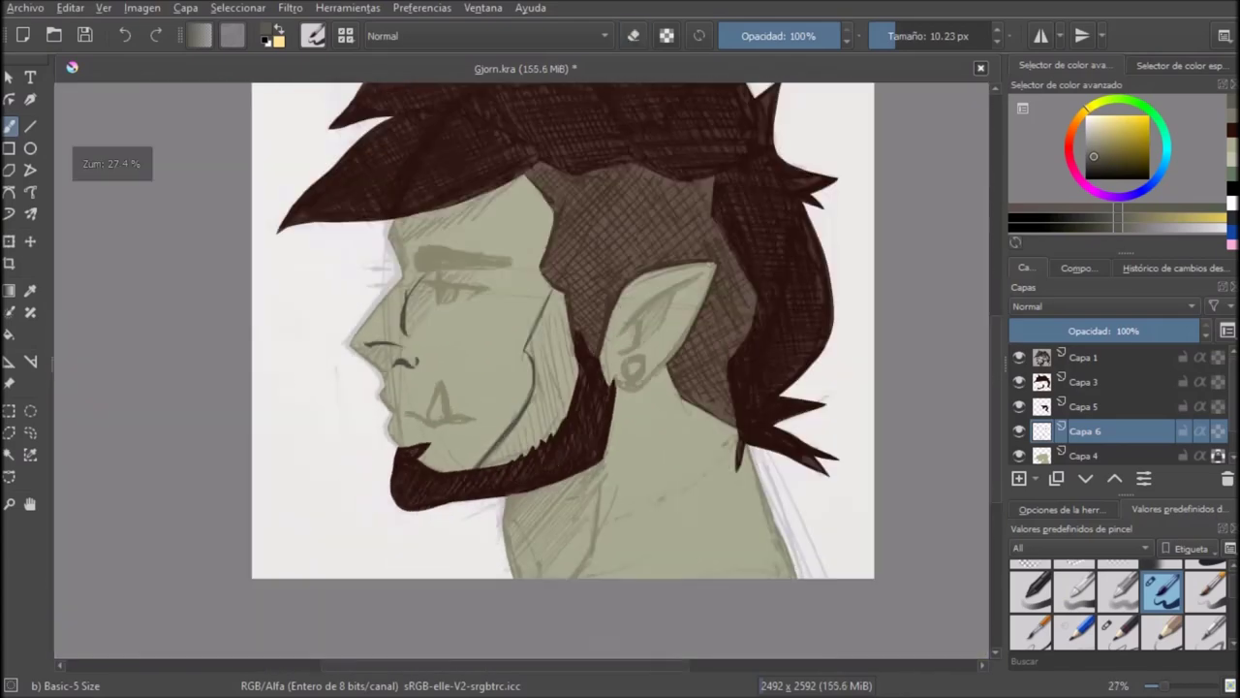
Step: Check the nose lines with the sketch layer Capa 1 hidden, save the drawing and show the sketch again
click(1018, 358)
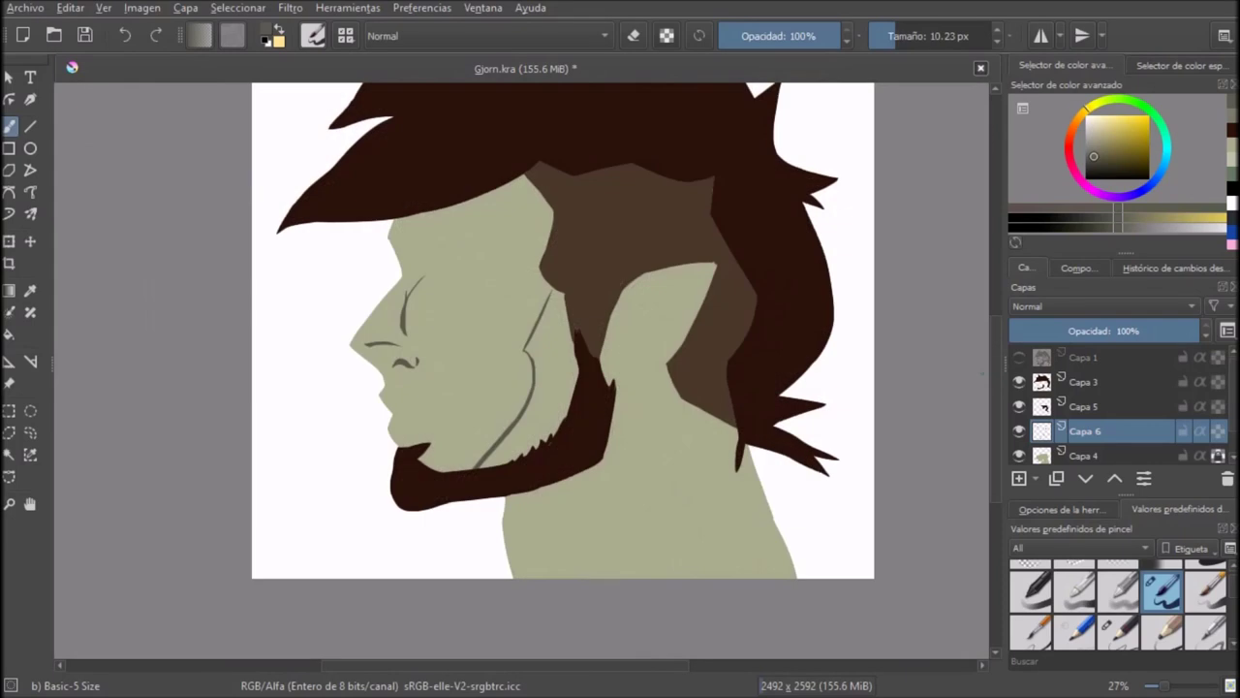
scroll(345, 303, up, 4)
key(e)
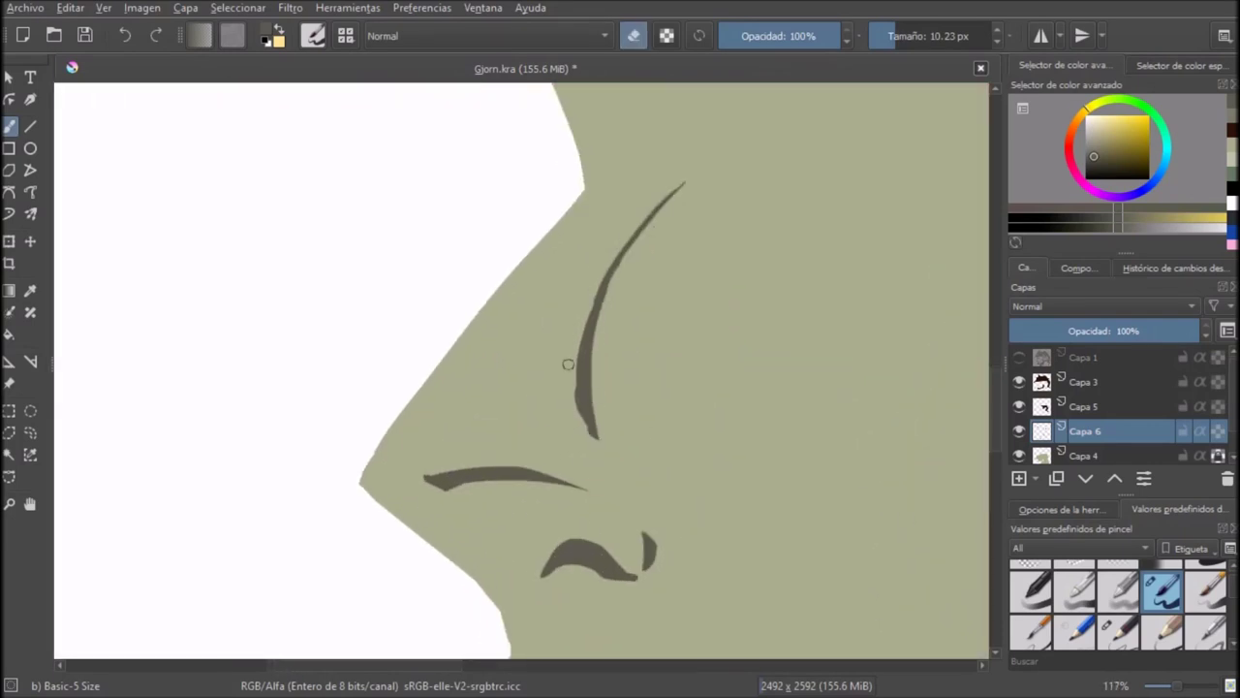
scroll(540, 305, down, 4)
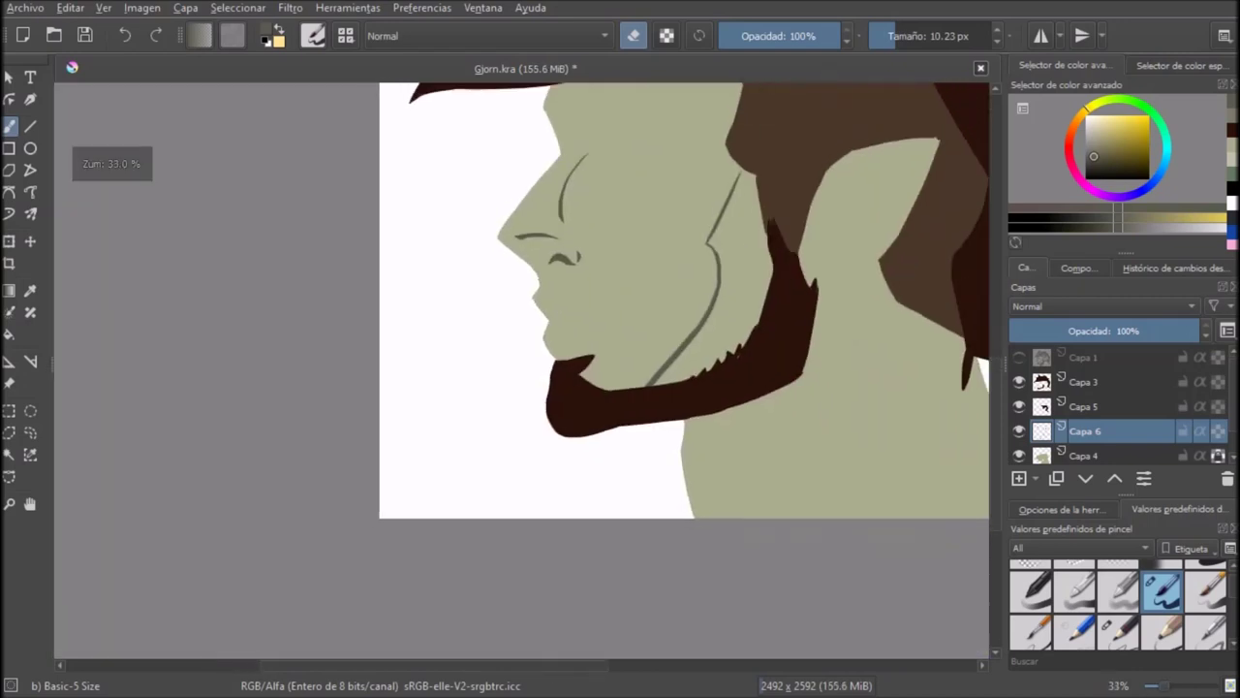
key(ctrl+s)
click(1018, 358)
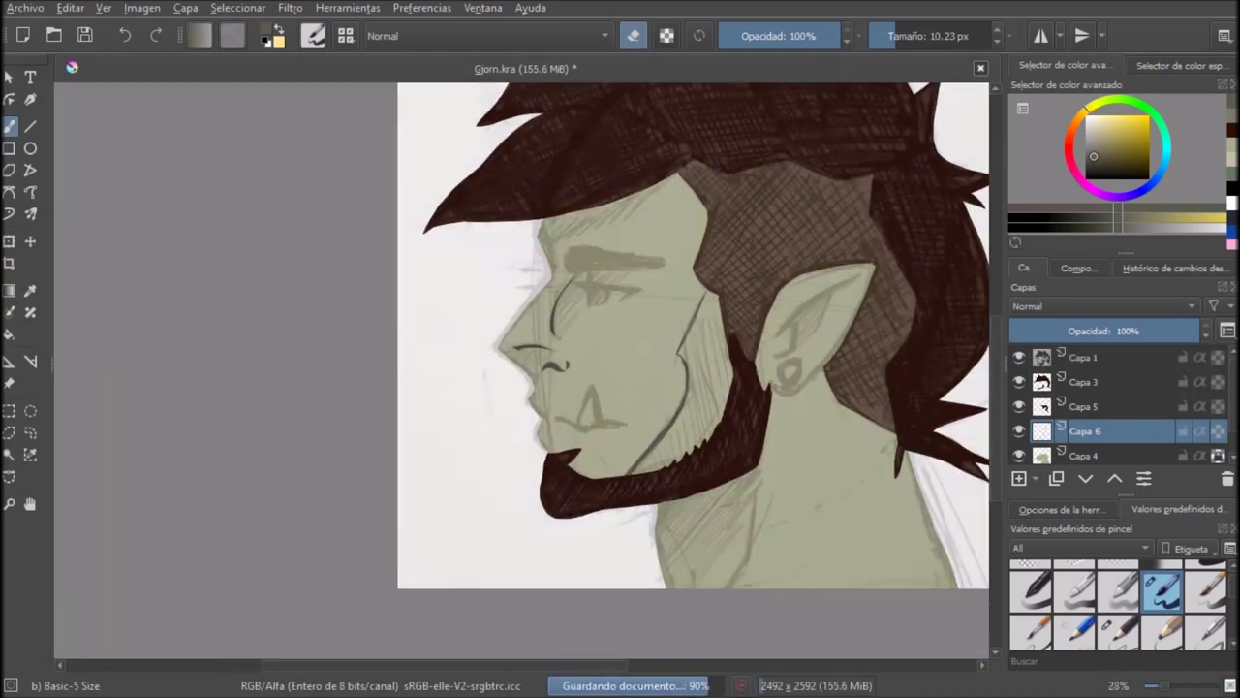
scroll(385, 345, up, 6)
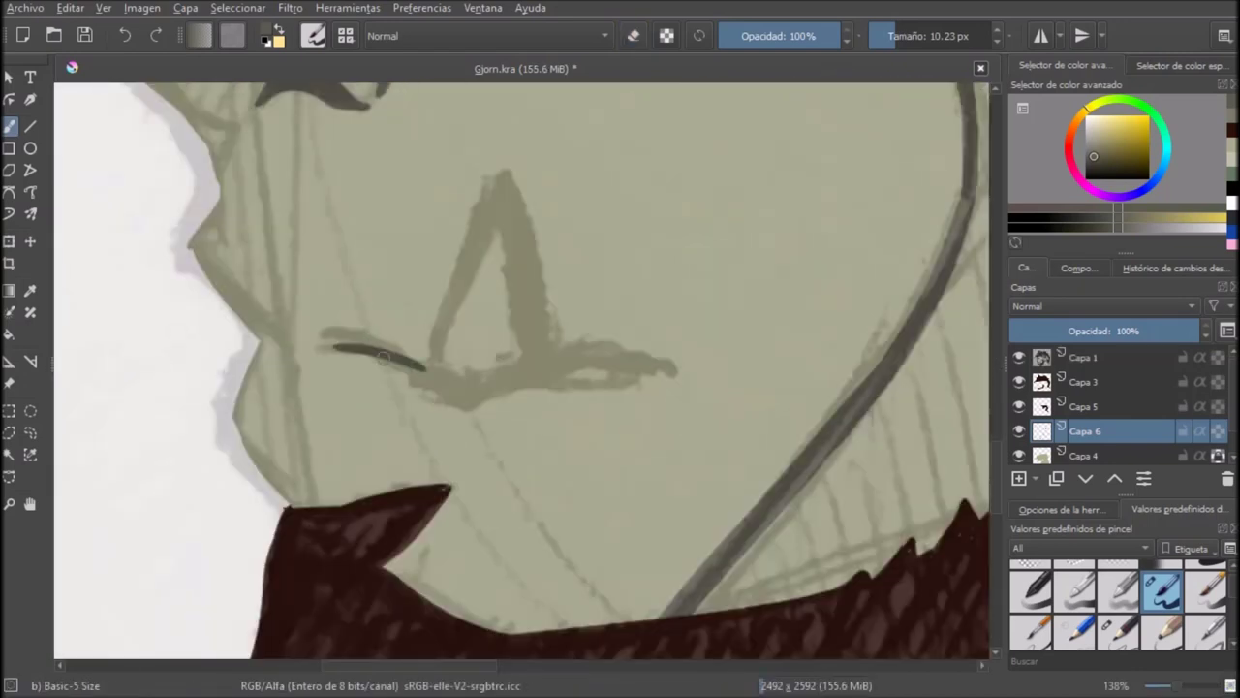
key(ctrl+z)
mouse_move(345, 340)
mouse_down()
mouse_move(465, 383)
mouse_move(547, 370)
mouse_up()
key(ctrl+z)
key(ctrl+z)
Step: Draw the mouth line beneath the sketched tusk, dipping at the tusk and rising toward the cheek
scroll(388, 359, up, 3)
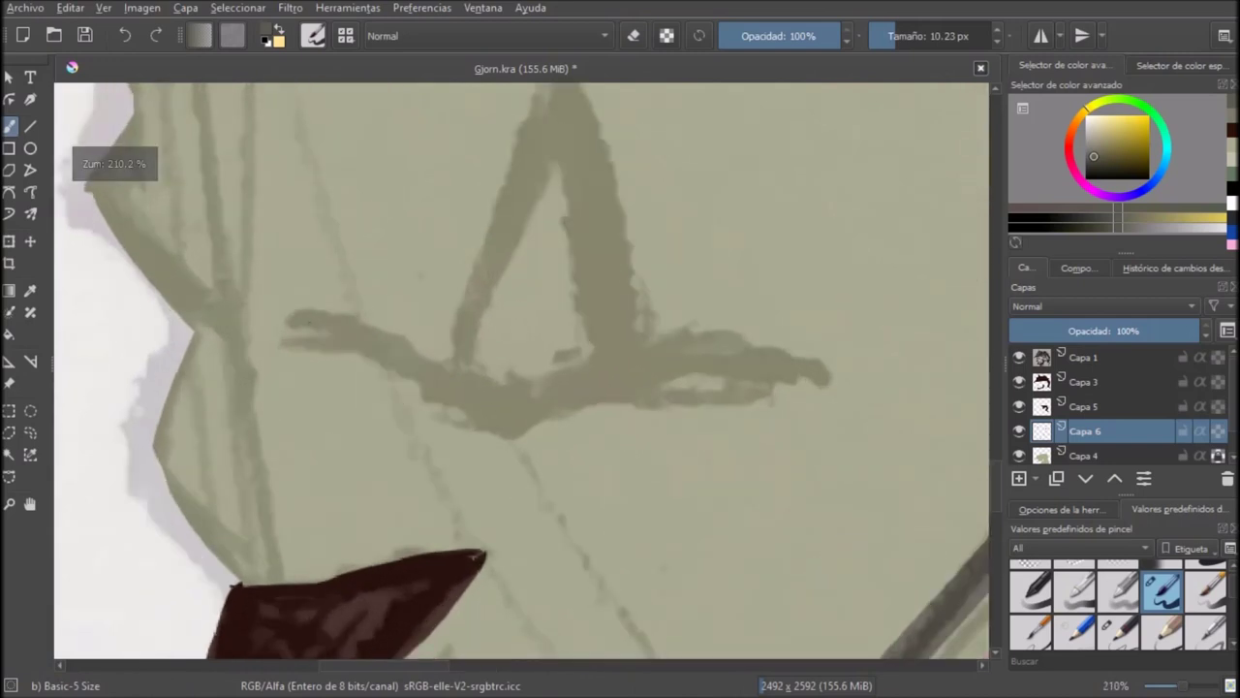
mouse_move(310, 322)
mouse_down()
mouse_move(509, 407)
mouse_move(628, 366)
mouse_up()
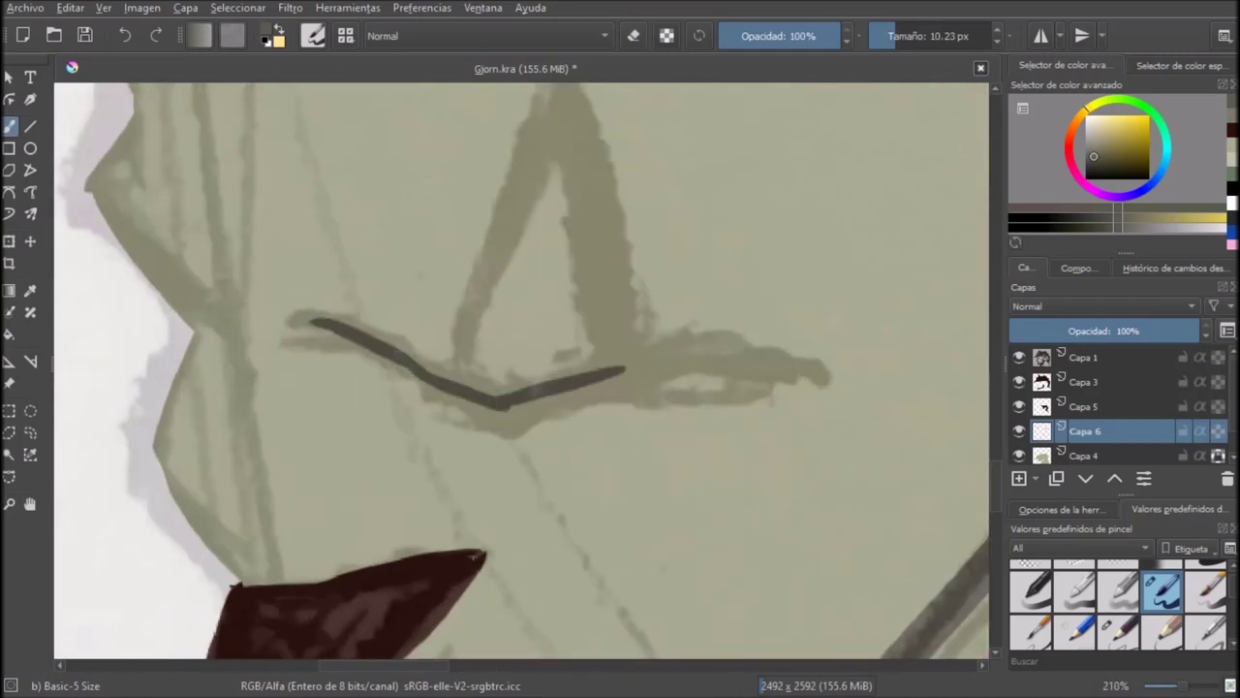
key(ctrl+z)
mouse_move(506, 407)
mouse_down()
mouse_move(619, 384)
mouse_move(837, 390)
mouse_up()
scroll(836, 391, down, 5)
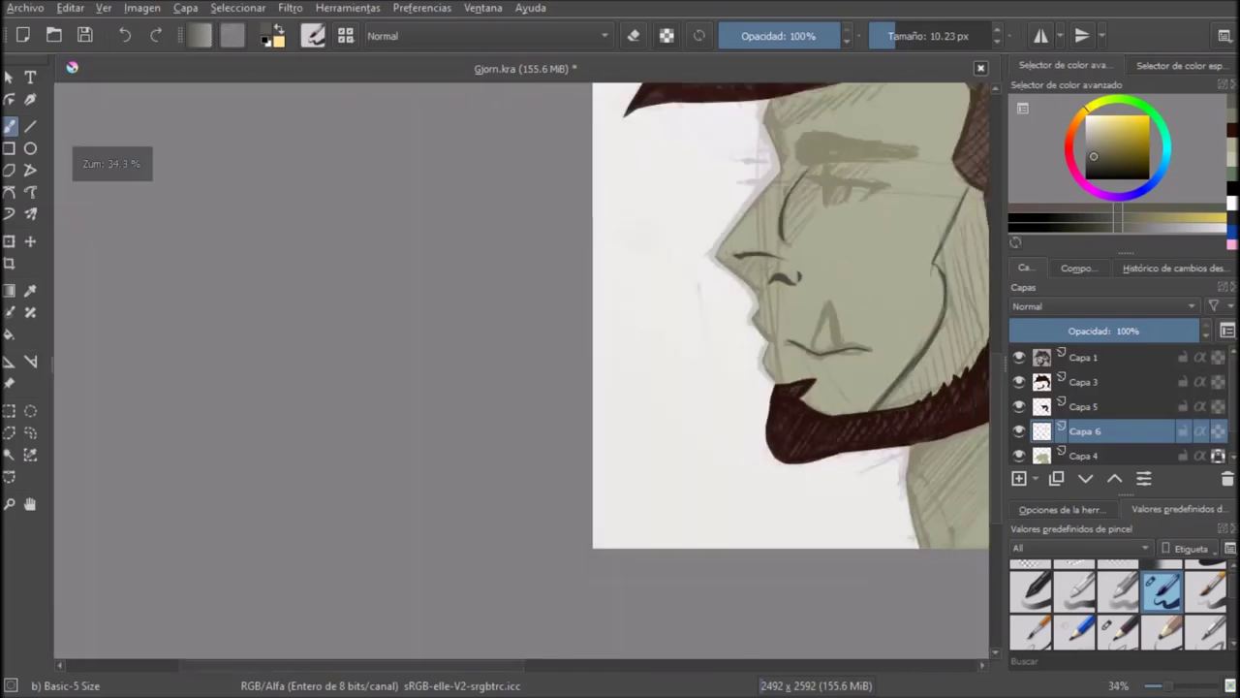
Step: Erase the back end of the mouth line into a thin taper
scroll(528, 359, up, 5)
key(e)
drag(538, 314, 596, 306)
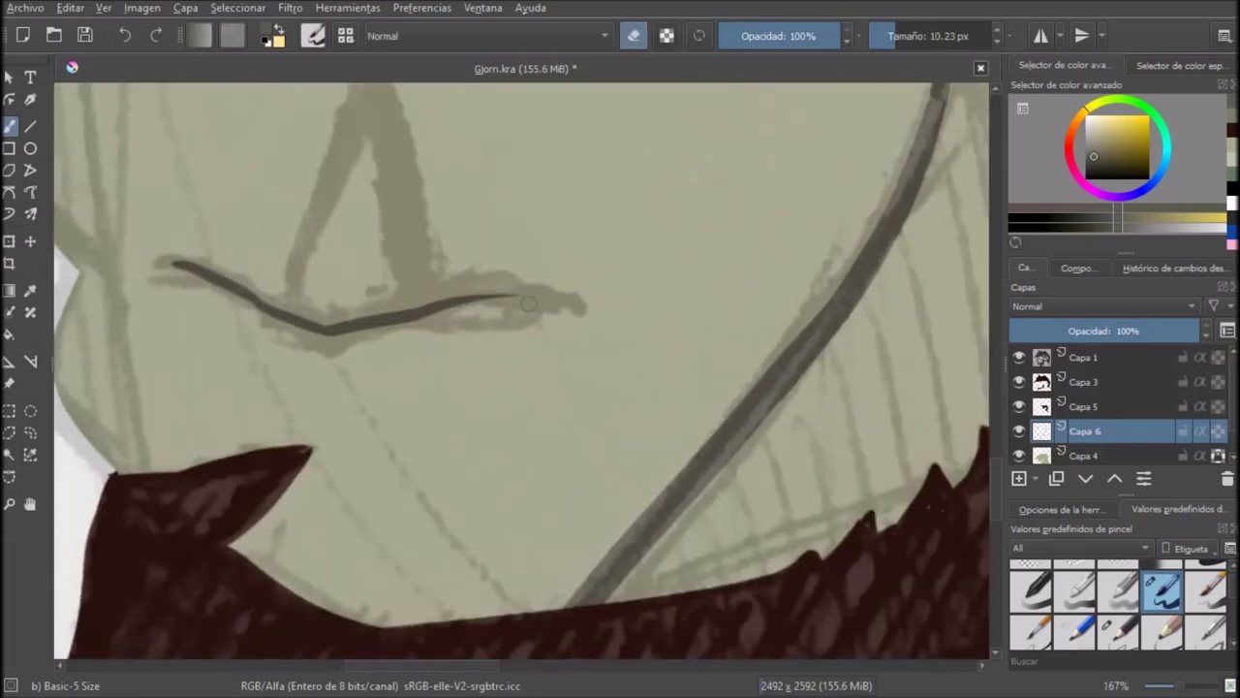
key(e)
Step: Choose white as the painting color and outline the triangular tusk above the mouth line
scroll(620, 232, down, 8)
scroll(635, 146, up, 5)
drag(620, 475, 577, 301)
click(1087, 116)
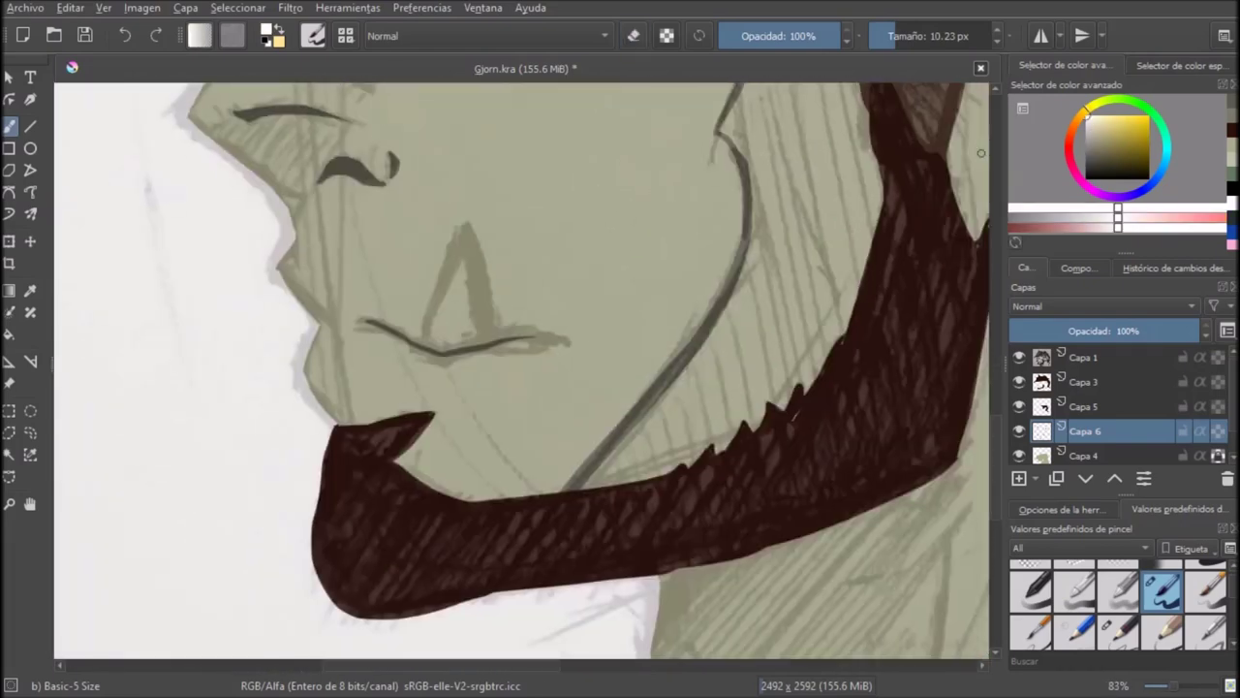
scroll(407, 214, up, 3)
drag(505, 250, 455, 415)
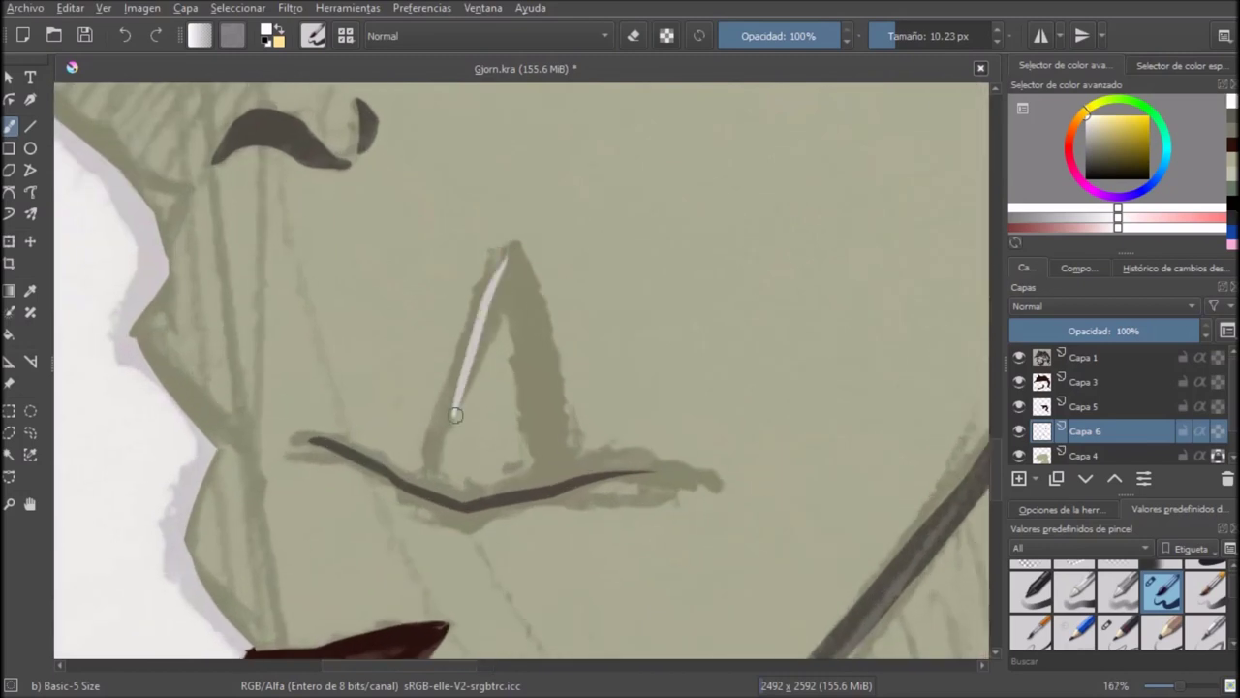
key(ctrl+z)
drag(505, 306, 443, 465)
key(ctrl+z)
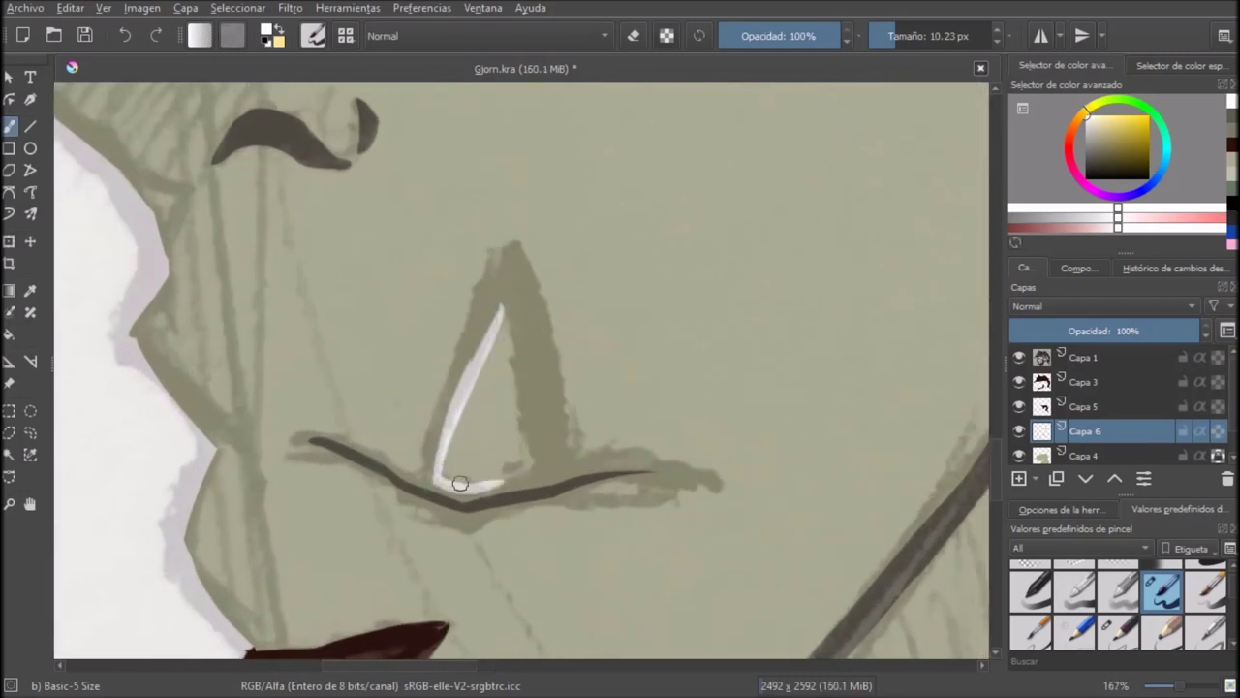
drag(502, 306, 531, 445)
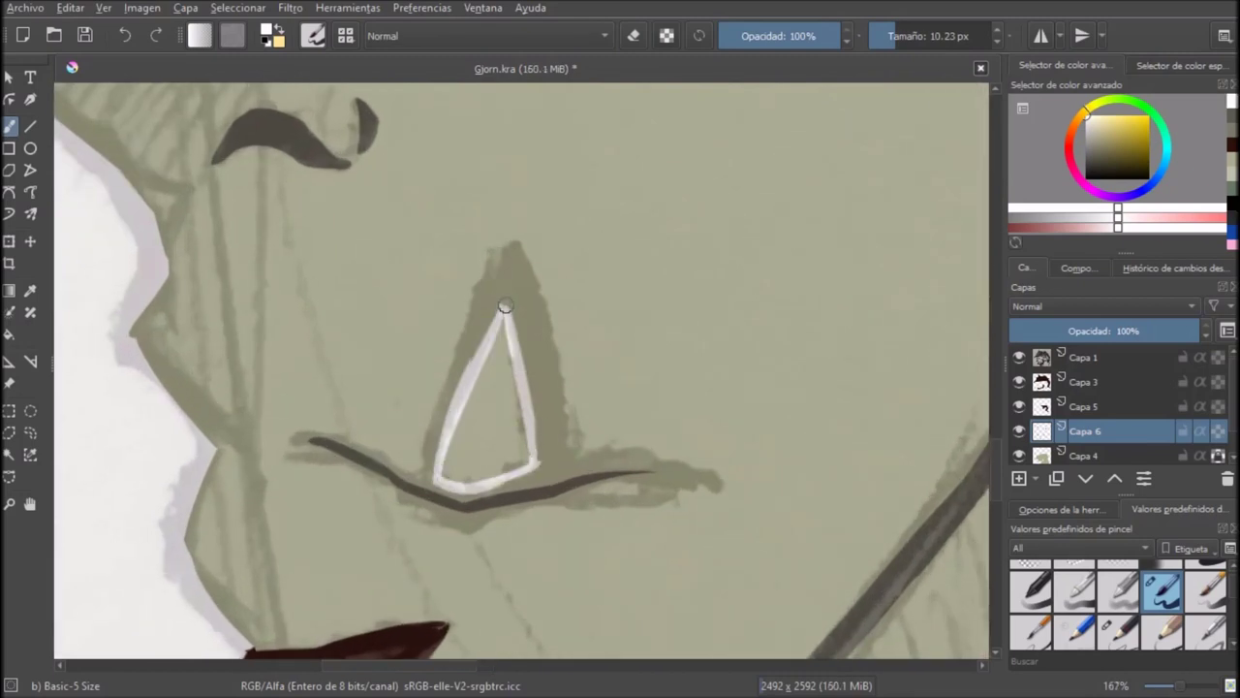
Step: Fill the inside of the tusk outline with solid white
key(e)
drag(507, 318, 480, 400)
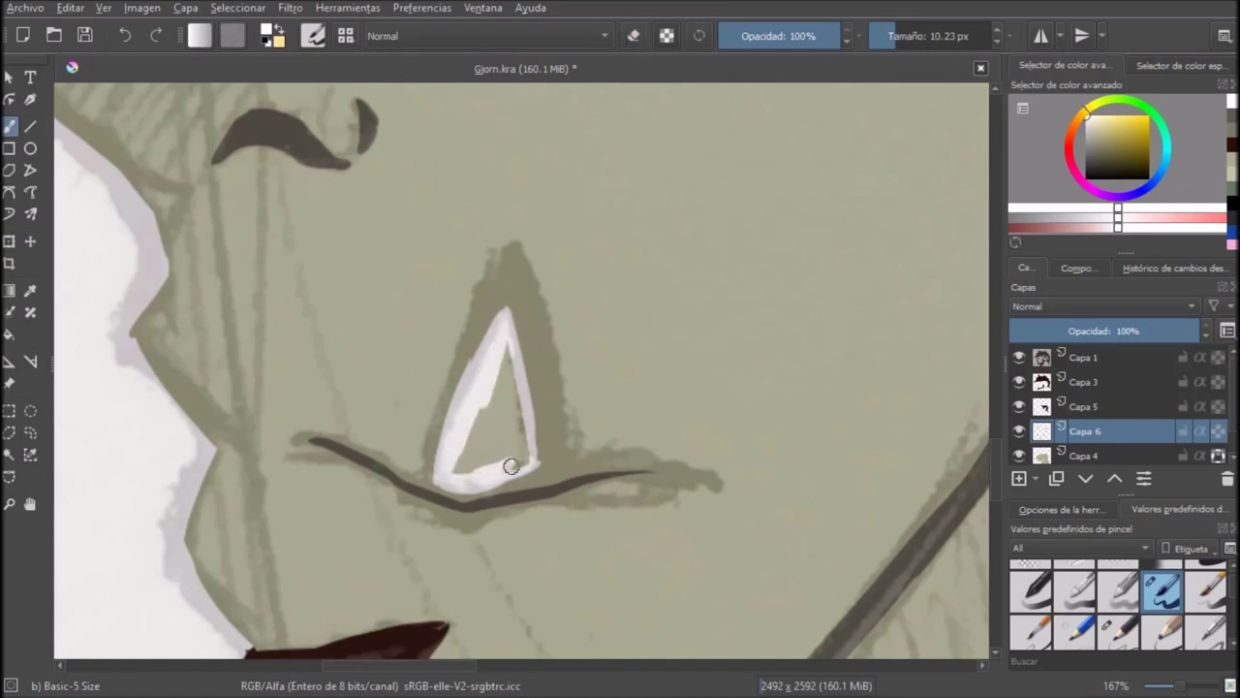
drag(510, 466, 510, 360)
drag(519, 448, 497, 367)
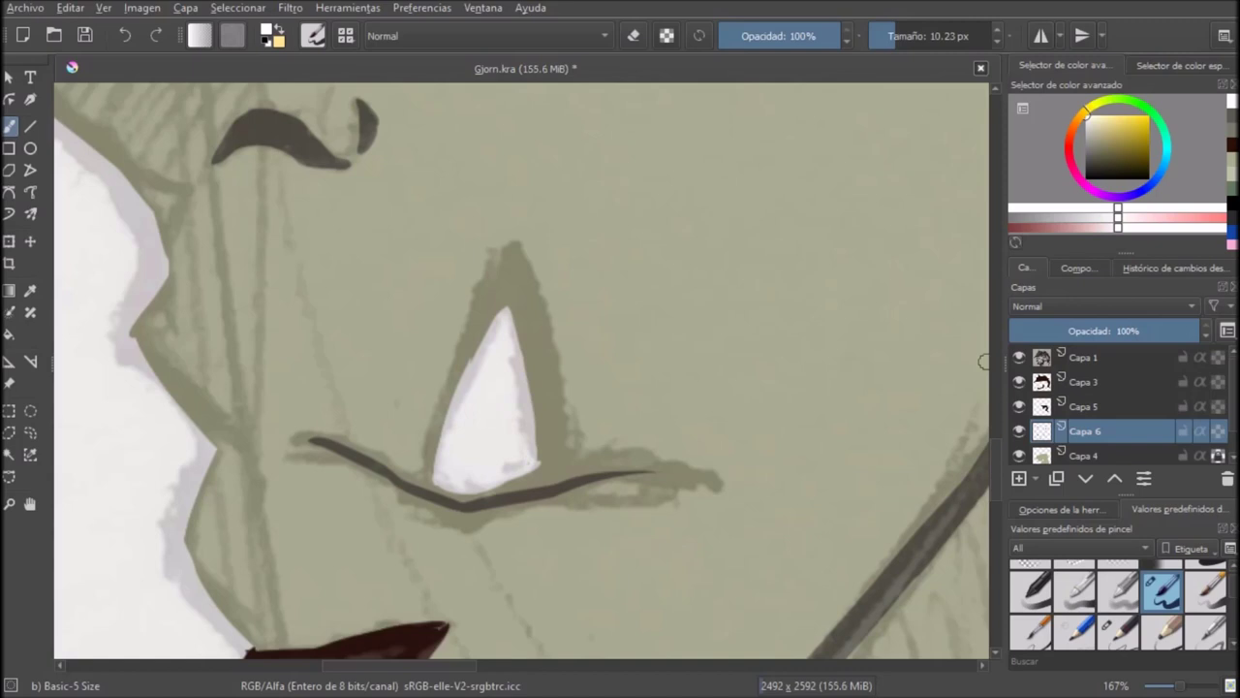
Step: Switch back to the dark olive line color and thicken the mouth line around the tusk's base and toward the cheek
key(x)
ctrl+click(612, 478)
scroll(616, 492, up, 3)
drag(663, 343, 511, 406)
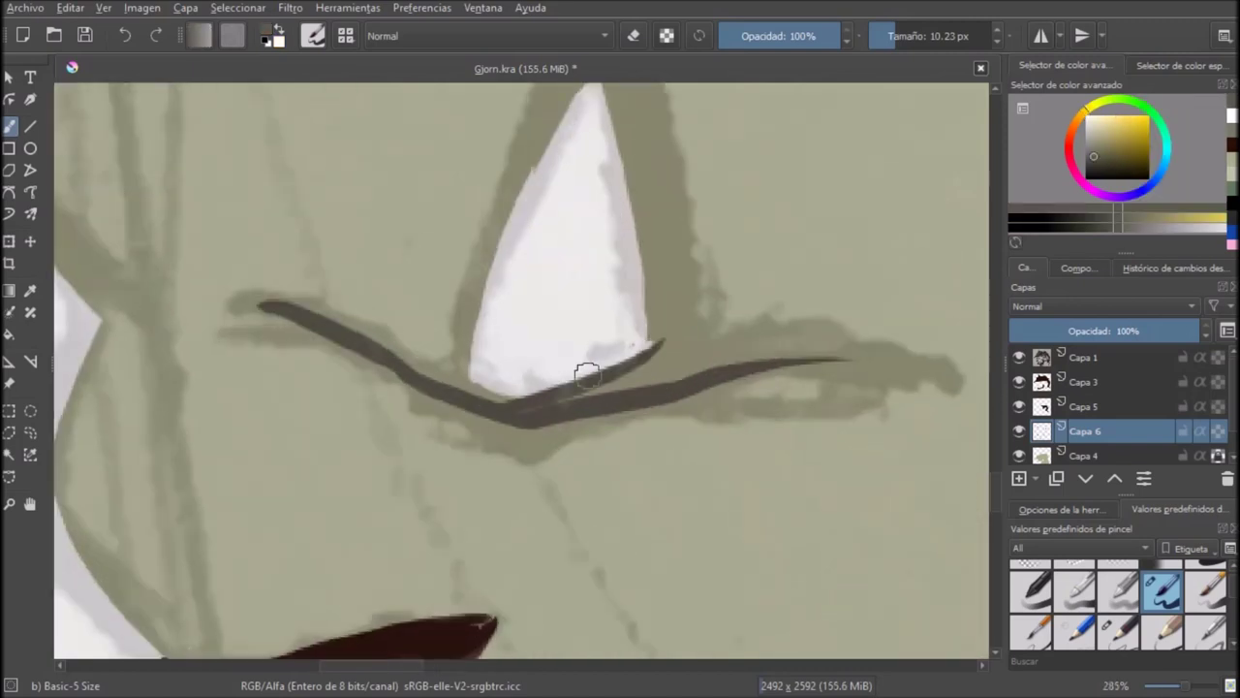
mouse_move(397, 359)
mouse_down()
mouse_move(504, 394)
mouse_move(754, 340)
mouse_up()
drag(653, 346, 824, 348)
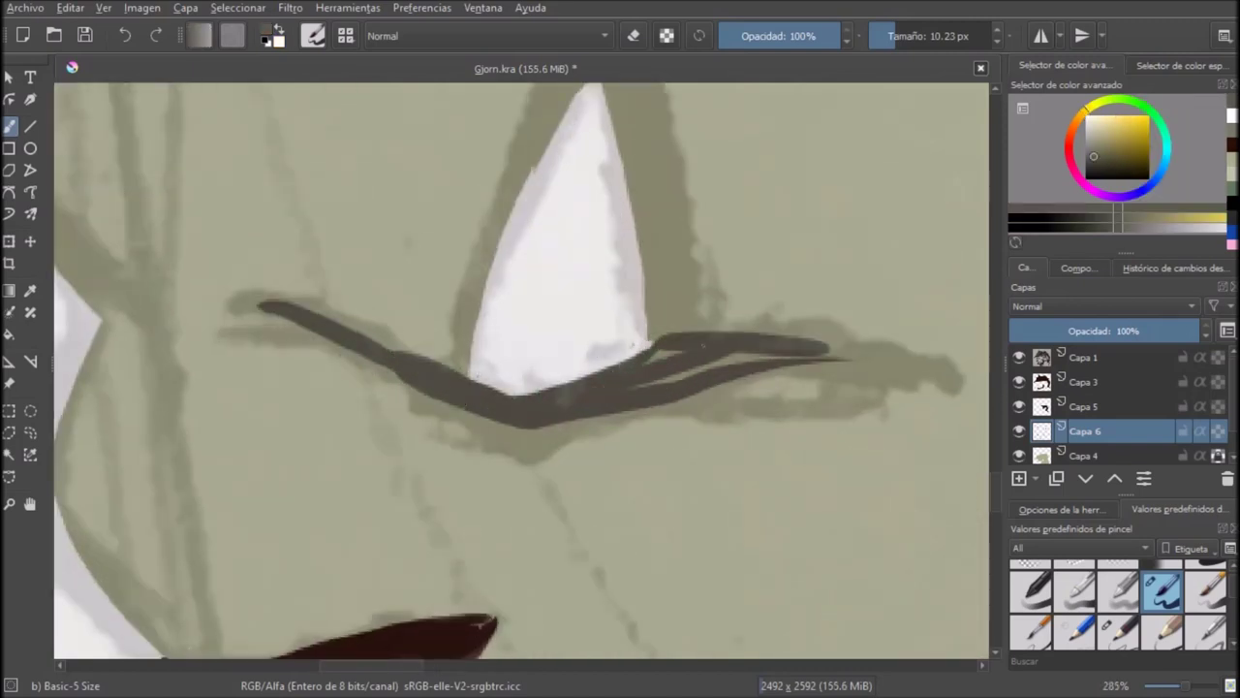
drag(894, 376, 909, 377)
mouse_move(879, 362)
mouse_down()
mouse_move(843, 355)
mouse_move(623, 381)
mouse_move(696, 353)
mouse_move(579, 325)
mouse_up()
Step: Extend the front end of the mouth line toward the lips and clean its tip with the eraser
scroll(726, 422, down, 7)
scroll(647, 431, up, 6)
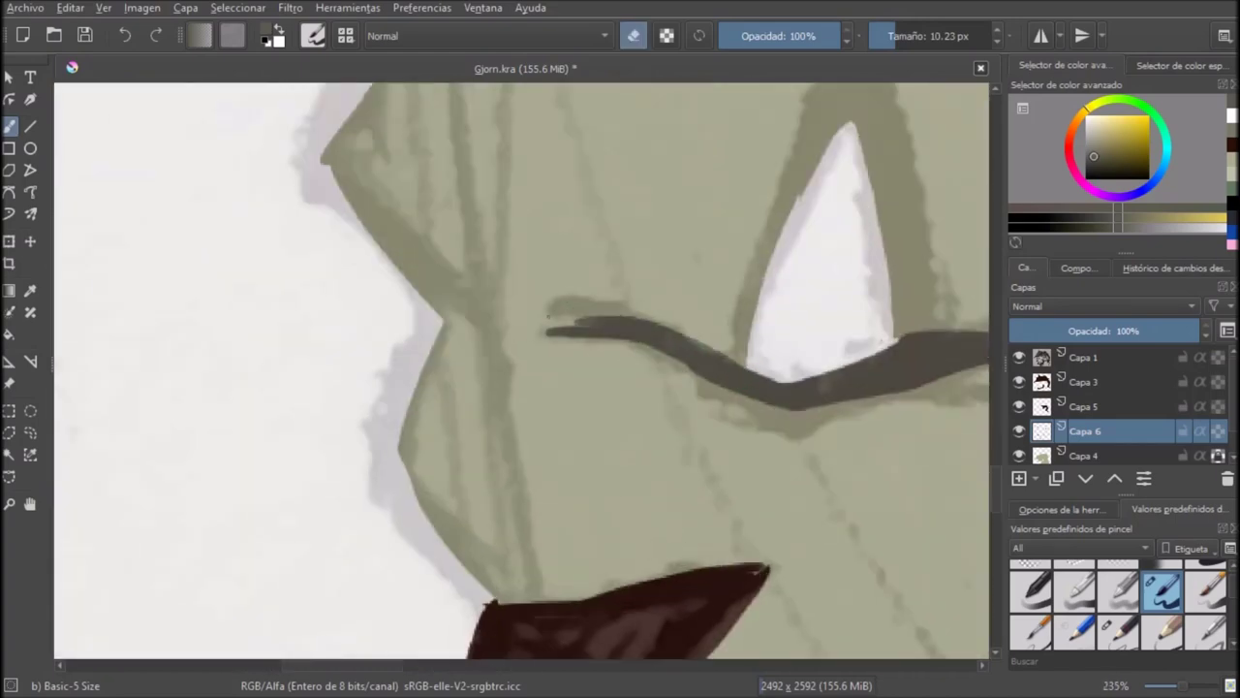
key(e)
scroll(739, 320, down, 9)
drag(737, 336, 525, 484)
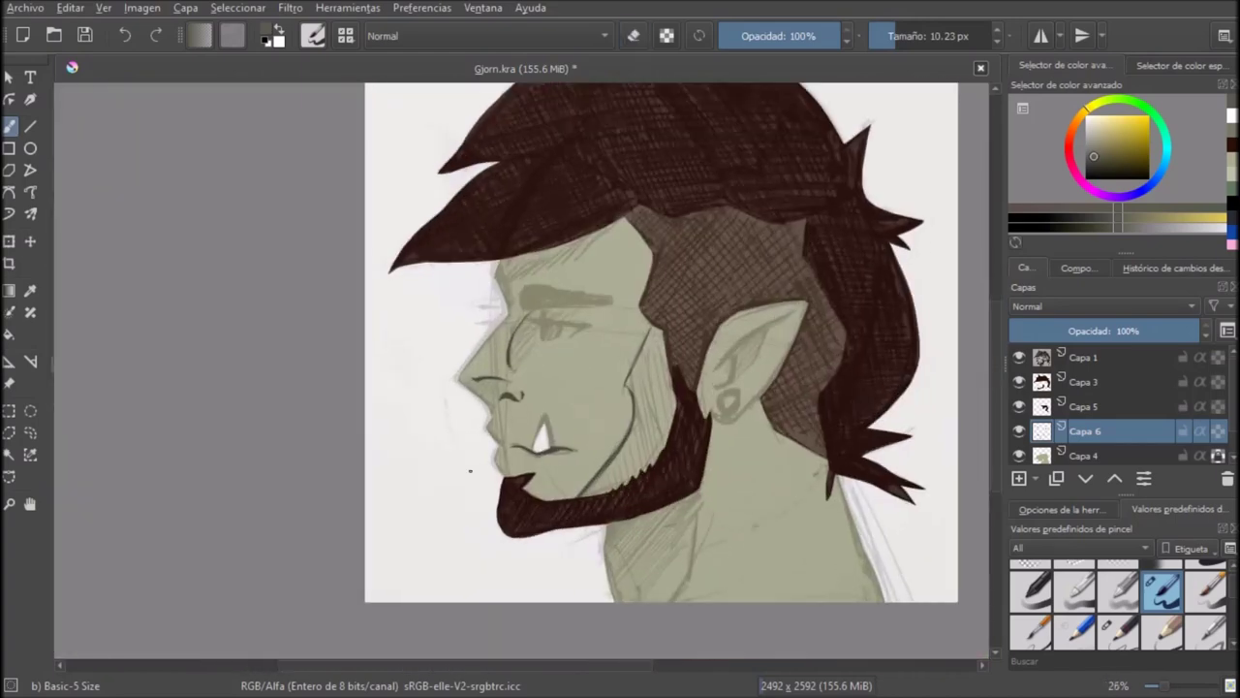
Step: Erase the skin color on layer Capa 4 beneath the nose so its edge follows the sketched upper lip contour
scroll(479, 417, up, 6)
scroll(405, 427, up, 2)
key(e)
click(1095, 455)
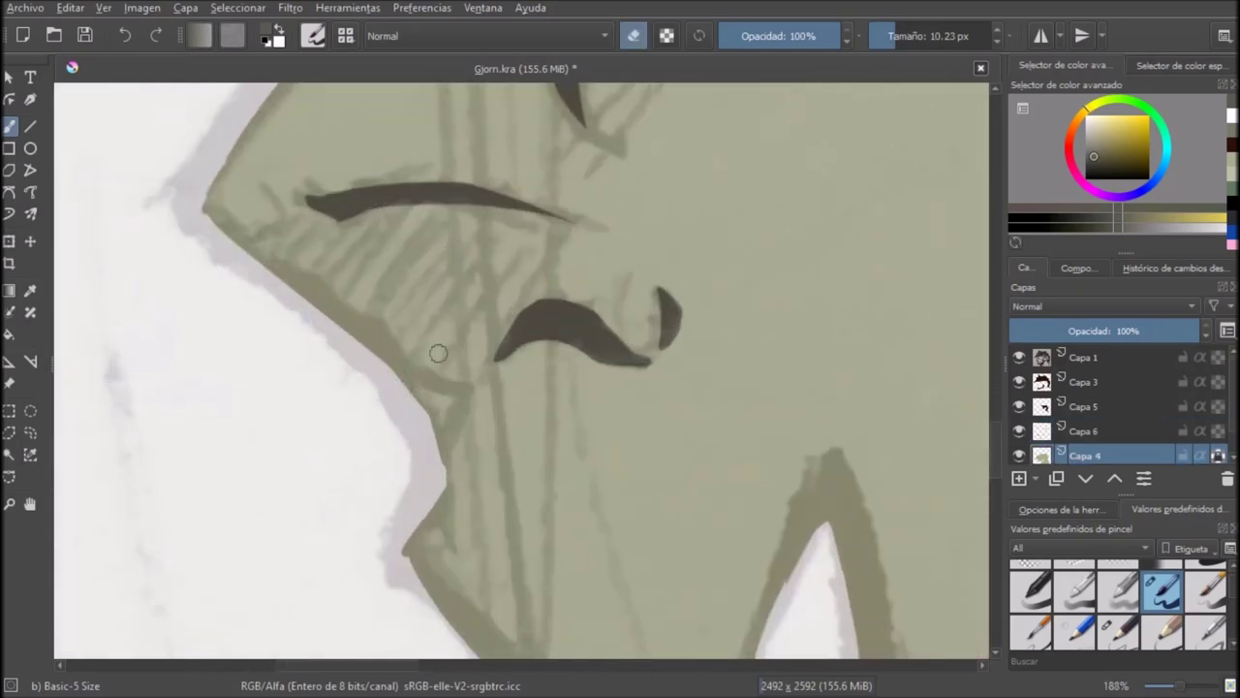
drag(429, 395, 387, 377)
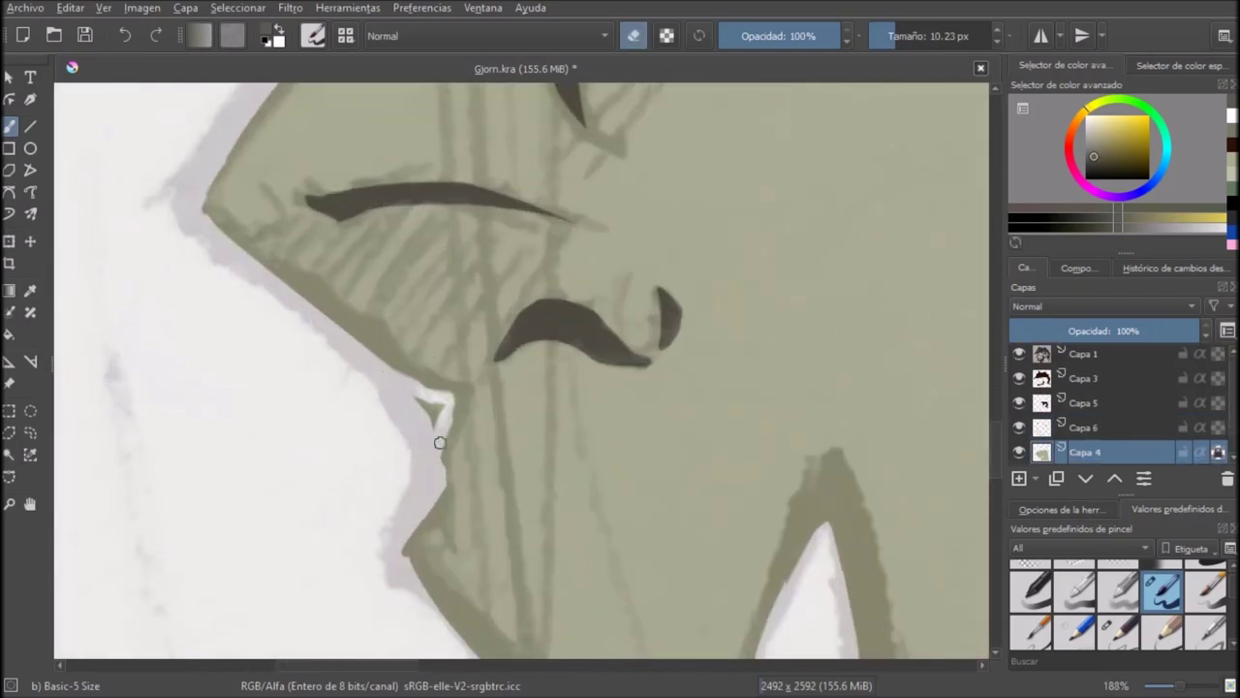
scroll(483, 330, down, 8)
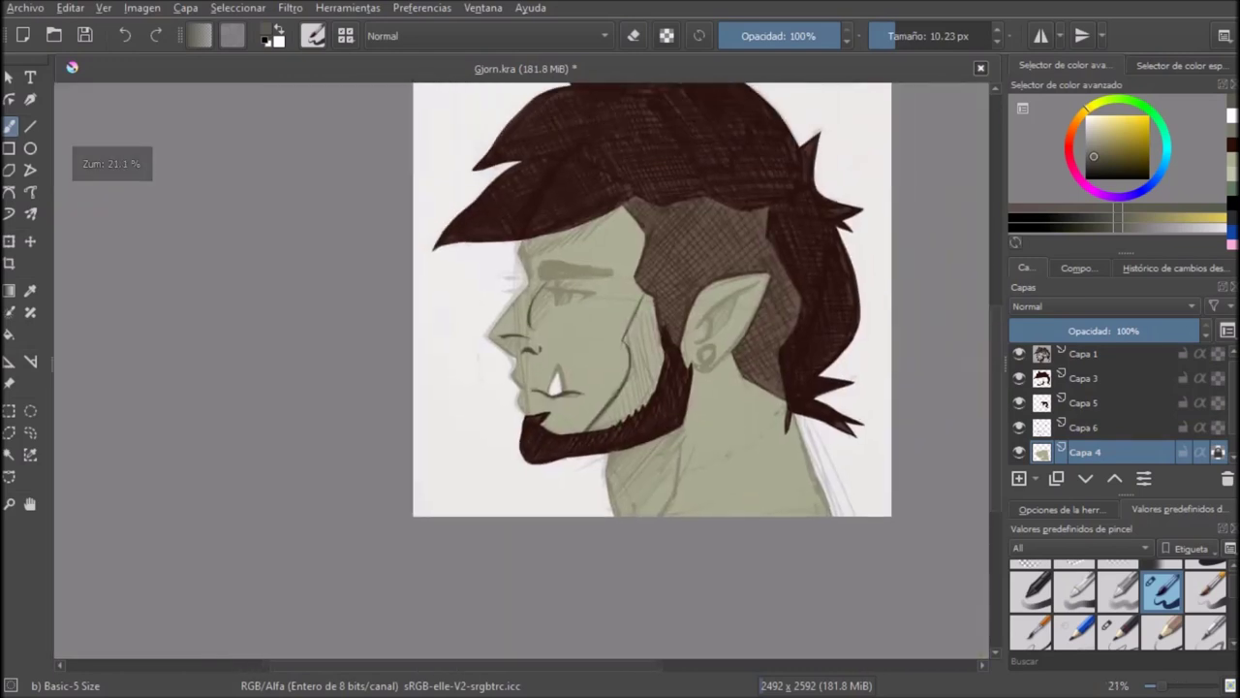
Step: Preview the flat colors without the Capa 1 sketch layer and save the file
click(1018, 354)
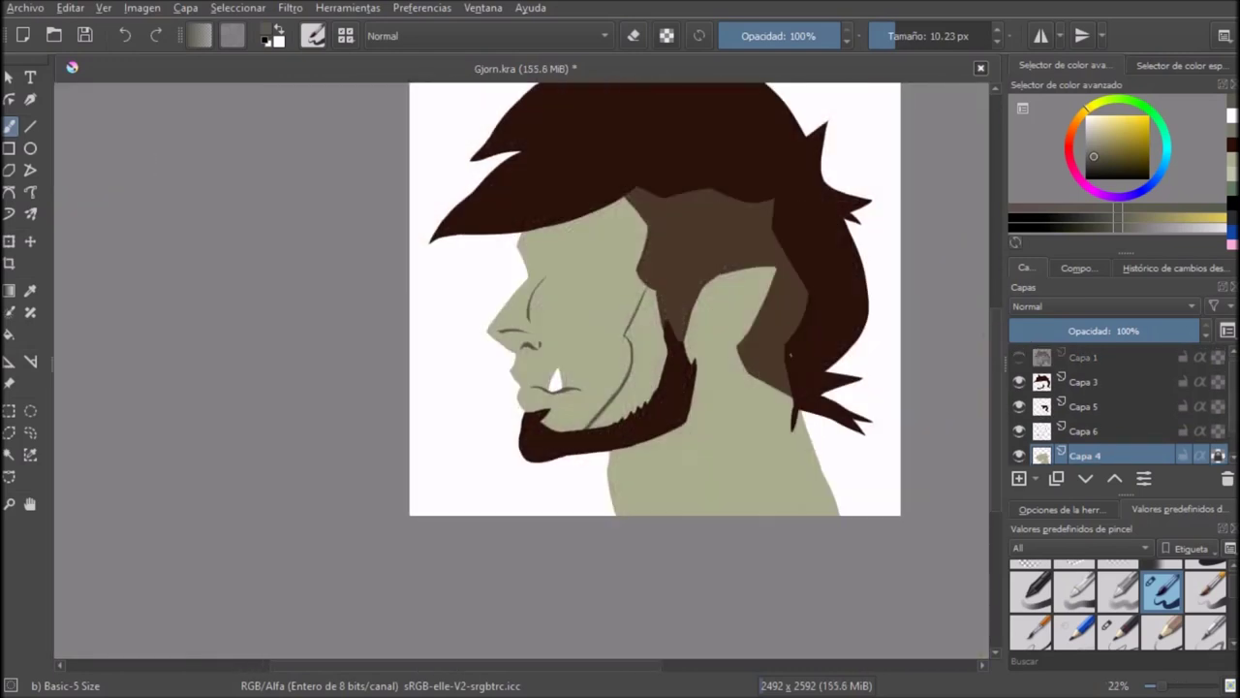
key(ctrl+s)
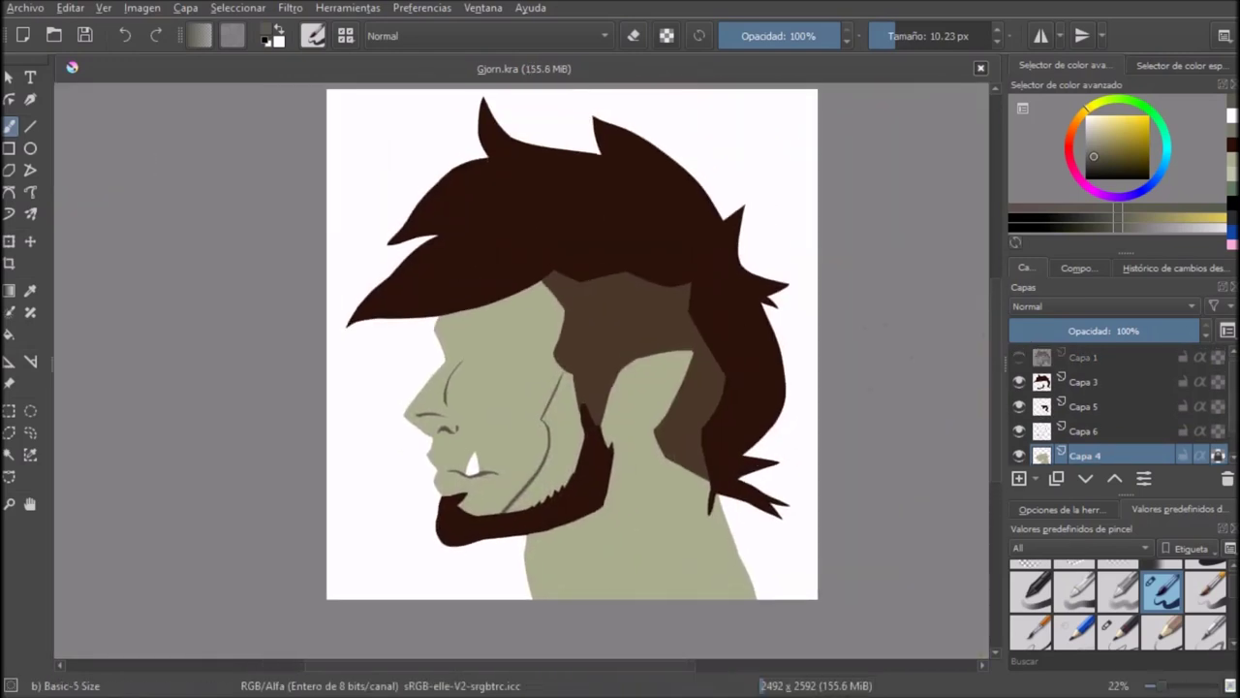
click(1019, 357)
Step: On layer Capa 6, draw the long curved inner ear line from near the tip with a 22.65 px brush
click(1085, 431)
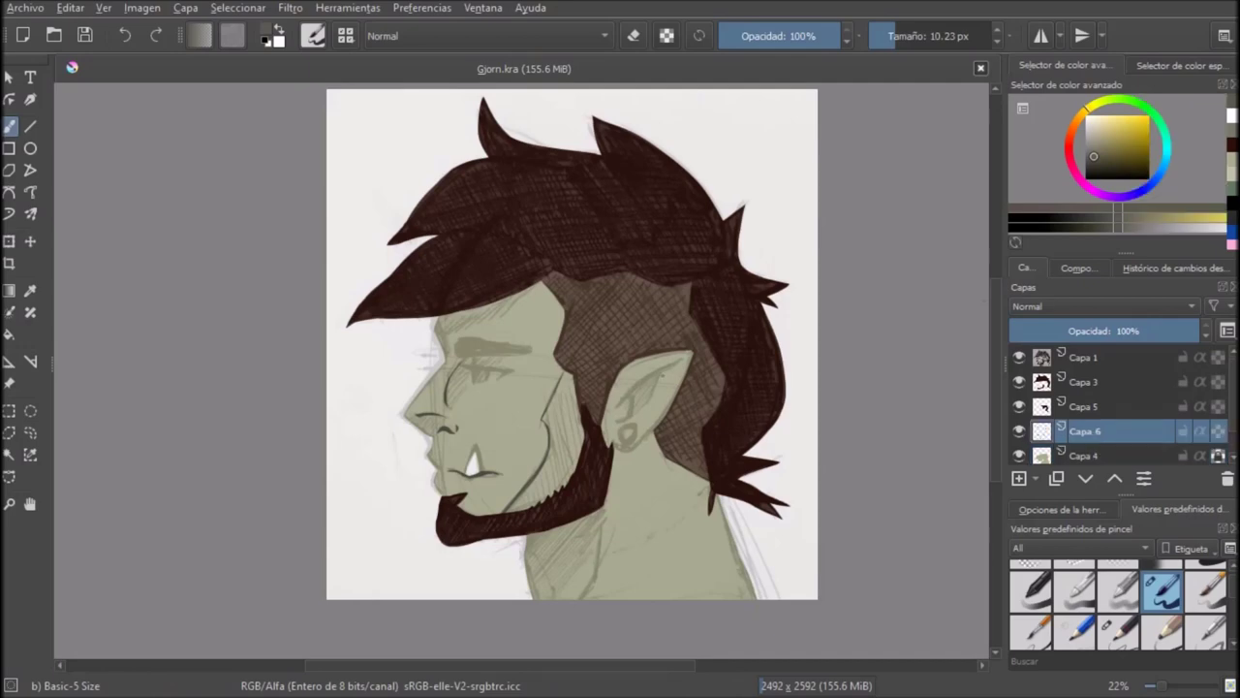
scroll(630, 395, up, 4)
scroll(775, 281, up, 1)
mouse_move(825, 255)
mouse_down()
mouse_move(683, 341)
mouse_move(578, 458)
mouse_move(529, 488)
mouse_up()
key(ctrl+z)
key(ctrl+z)
key(ctrl+z)
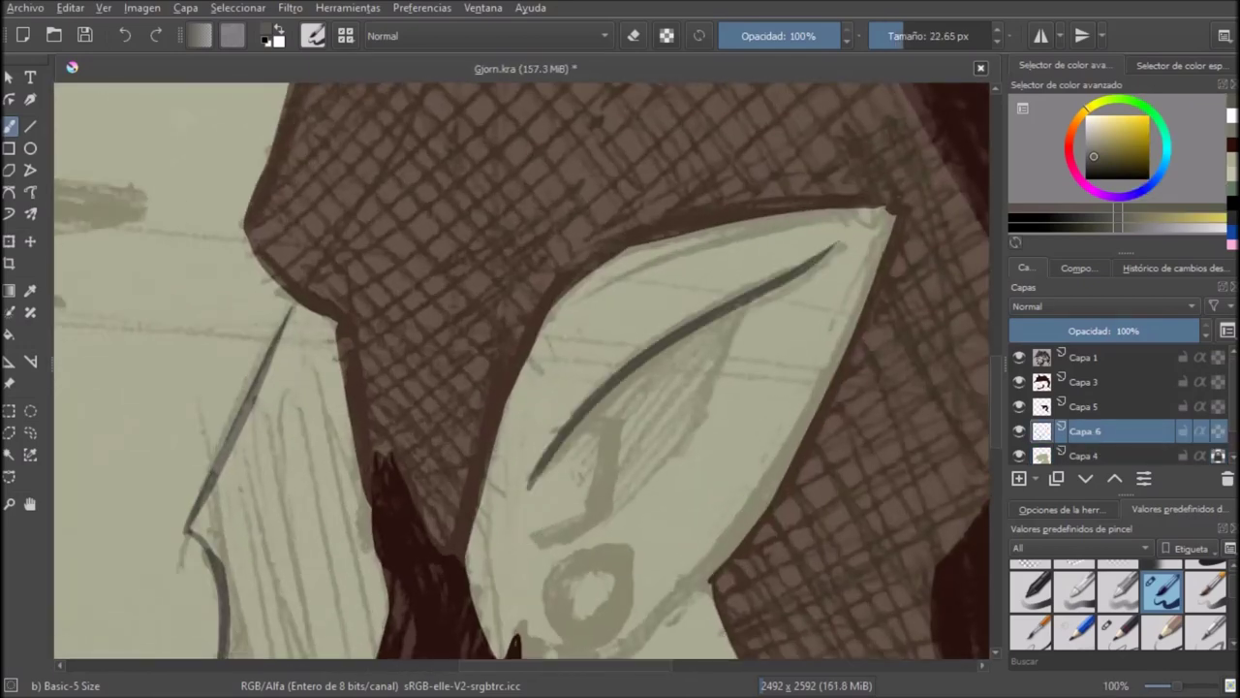
Step: Draw and thicken the hook-shaped cartilage fold under the inner ear line with a 10.53 px brush
scroll(575, 448, up, 3)
mouse_move(641, 392)
mouse_down()
mouse_move(586, 411)
mouse_move(636, 410)
mouse_up()
drag(643, 475, 627, 563)
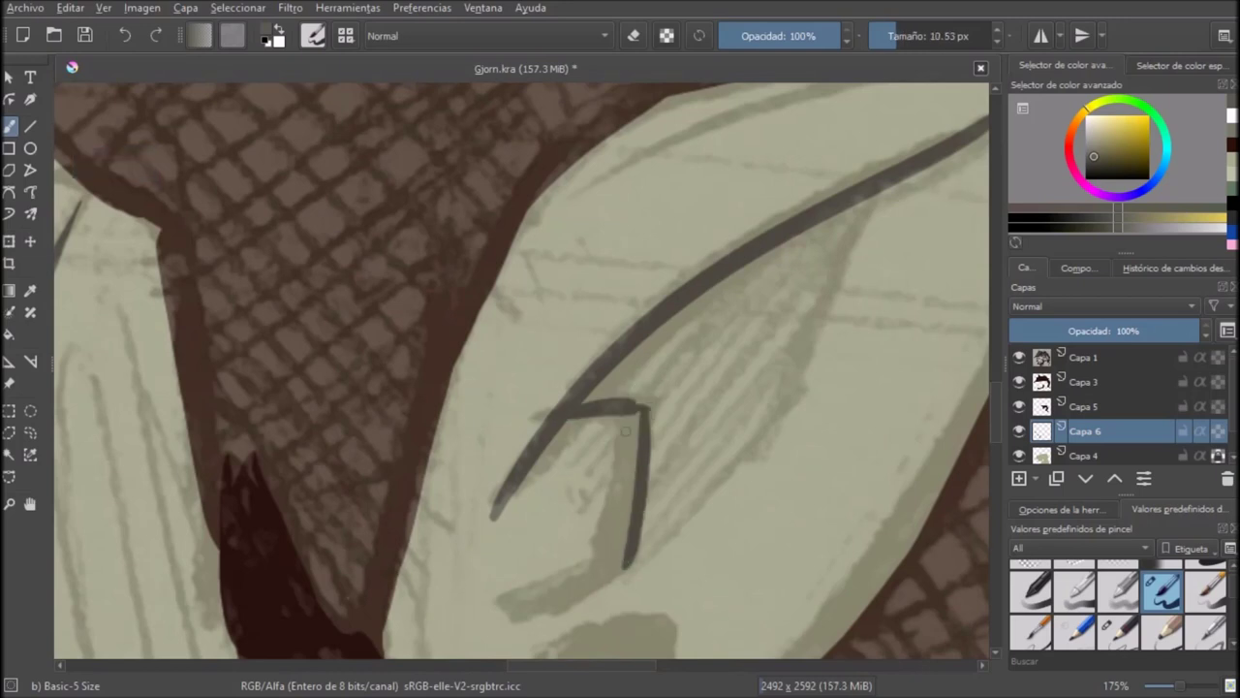
key(ctrl+z)
mouse_move(629, 422)
mouse_down()
mouse_move(605, 568)
mouse_move(616, 561)
mouse_up()
drag(631, 427, 625, 550)
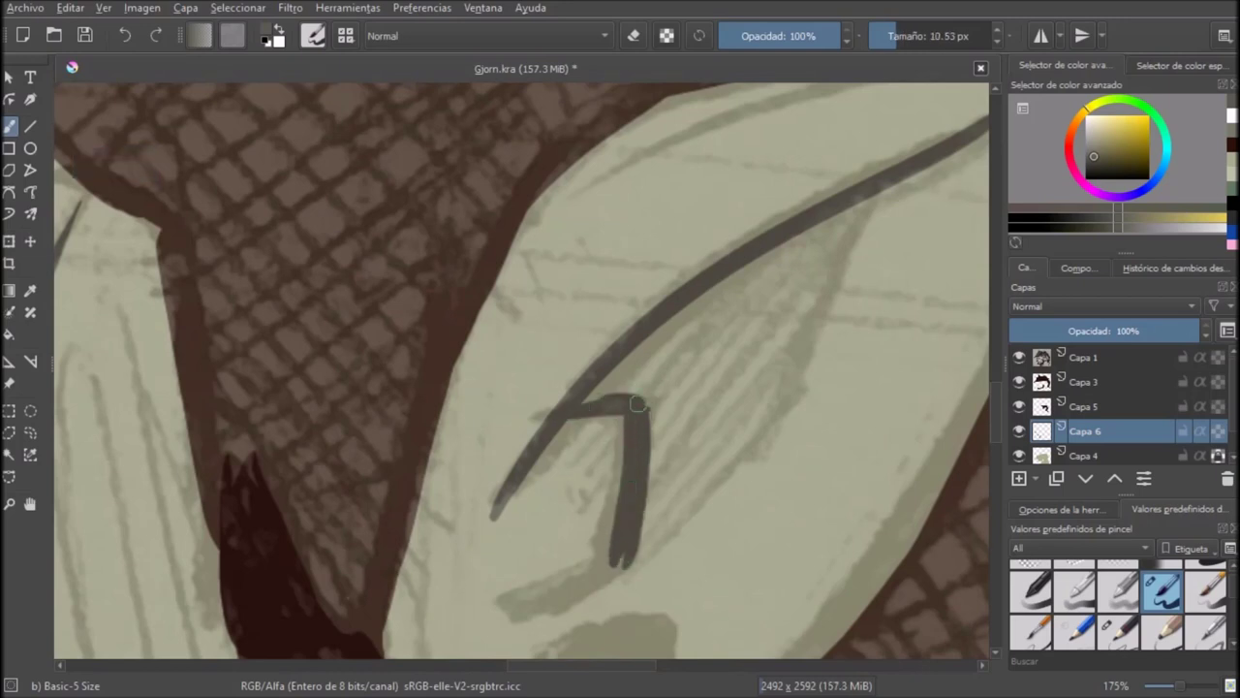
mouse_move(648, 406)
mouse_down()
mouse_move(658, 327)
mouse_move(656, 368)
mouse_move(571, 420)
mouse_up()
mouse_move(586, 418)
mouse_down()
mouse_move(656, 386)
mouse_move(570, 412)
mouse_up()
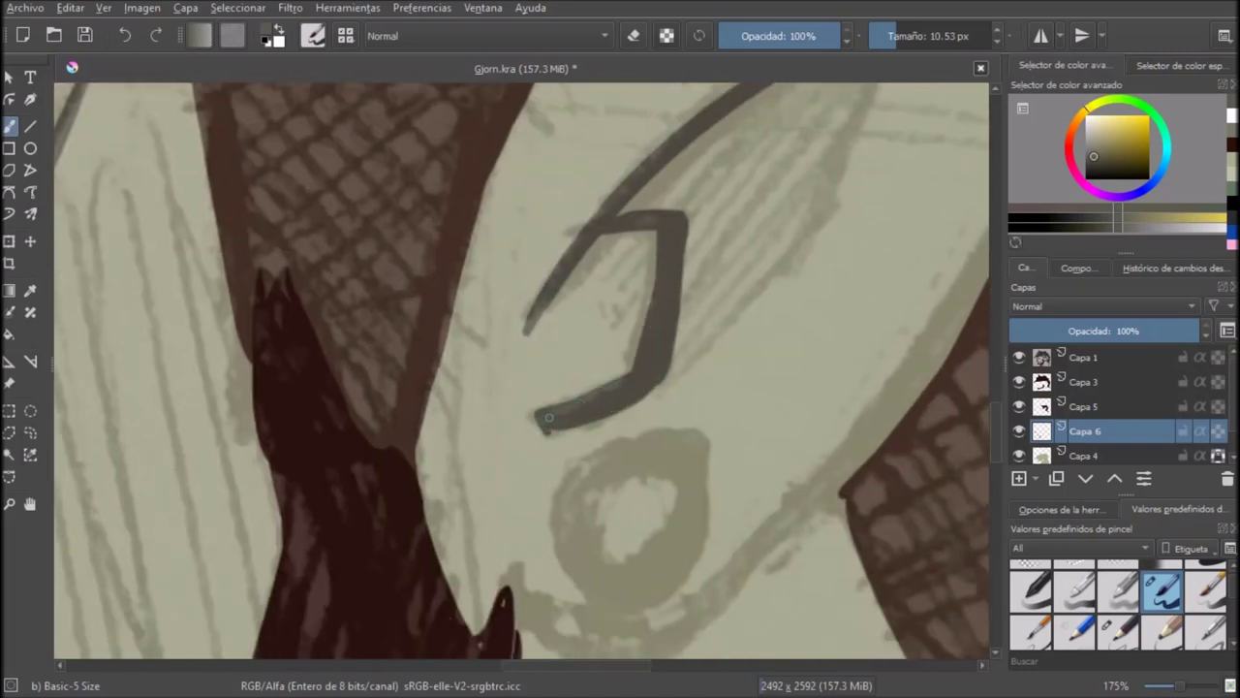
Step: Draw a short tapered diagonal fold line inside the ear, branching down from the long curved line
scroll(719, 284, down, 6)
scroll(778, 239, up, 5)
drag(719, 231, 640, 393)
key(ctrl+z)
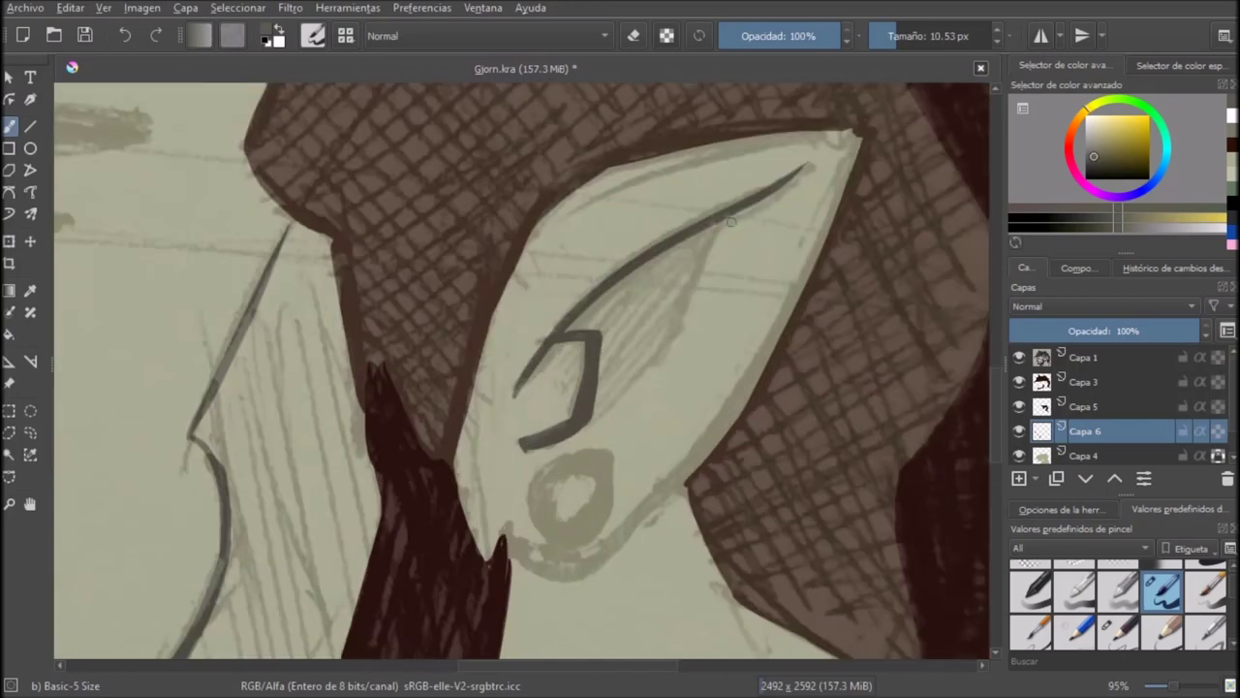
scroll(678, 368, down, 5)
scroll(679, 368, up, 5)
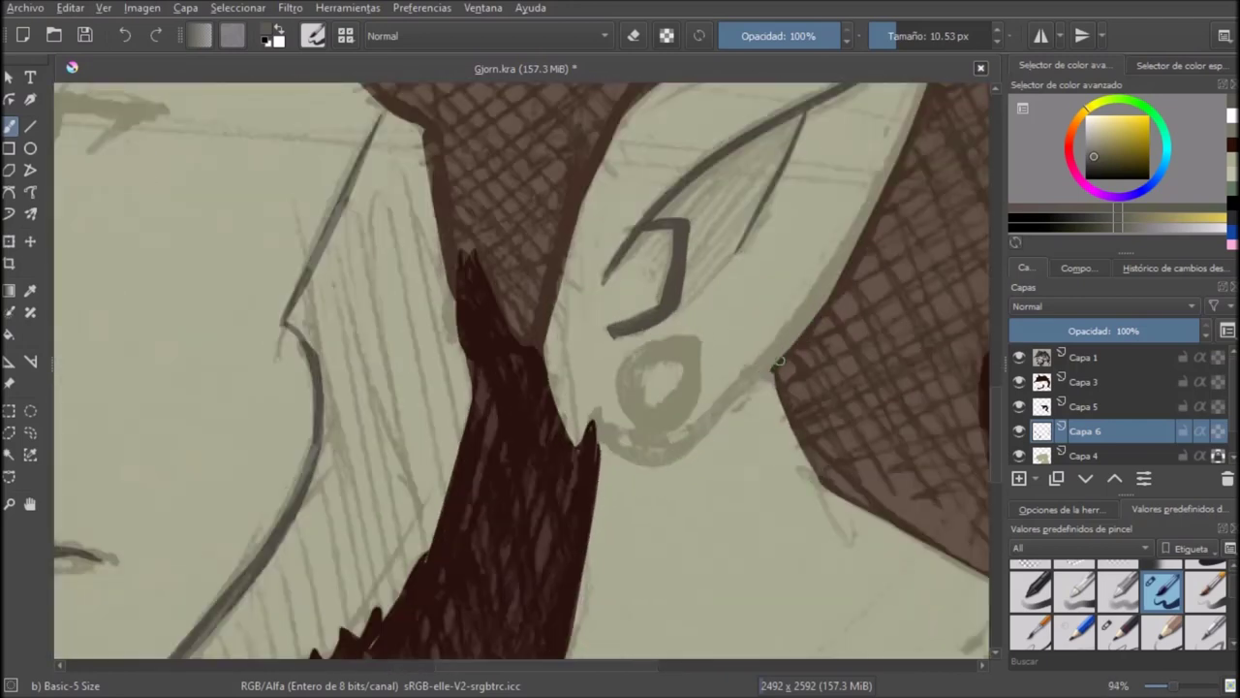
key(ctrl+z)
mouse_move(750, 382)
mouse_down()
mouse_move(658, 469)
mouse_move(616, 450)
mouse_move(709, 473)
mouse_up()
key(ctrl+z)
key(ctrl+z)
scroll(611, 459, up, 4)
scroll(707, 473, down, 4)
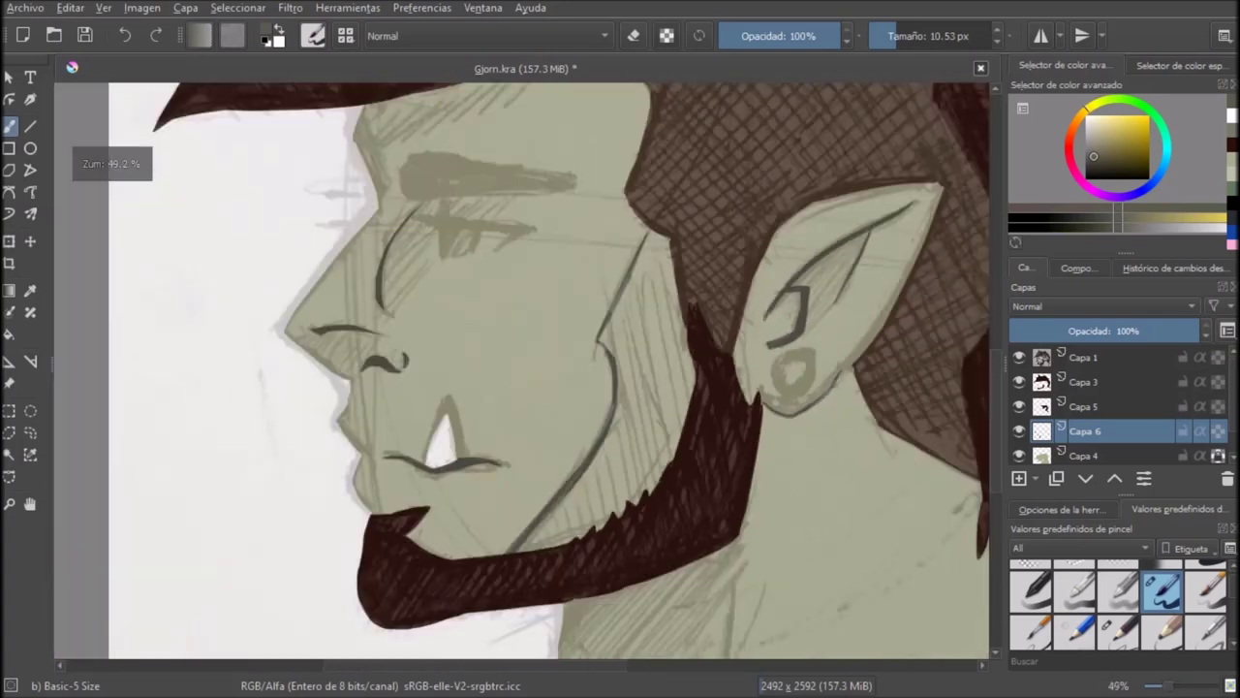
scroll(594, 396, up, 4)
scroll(594, 397, down, 10)
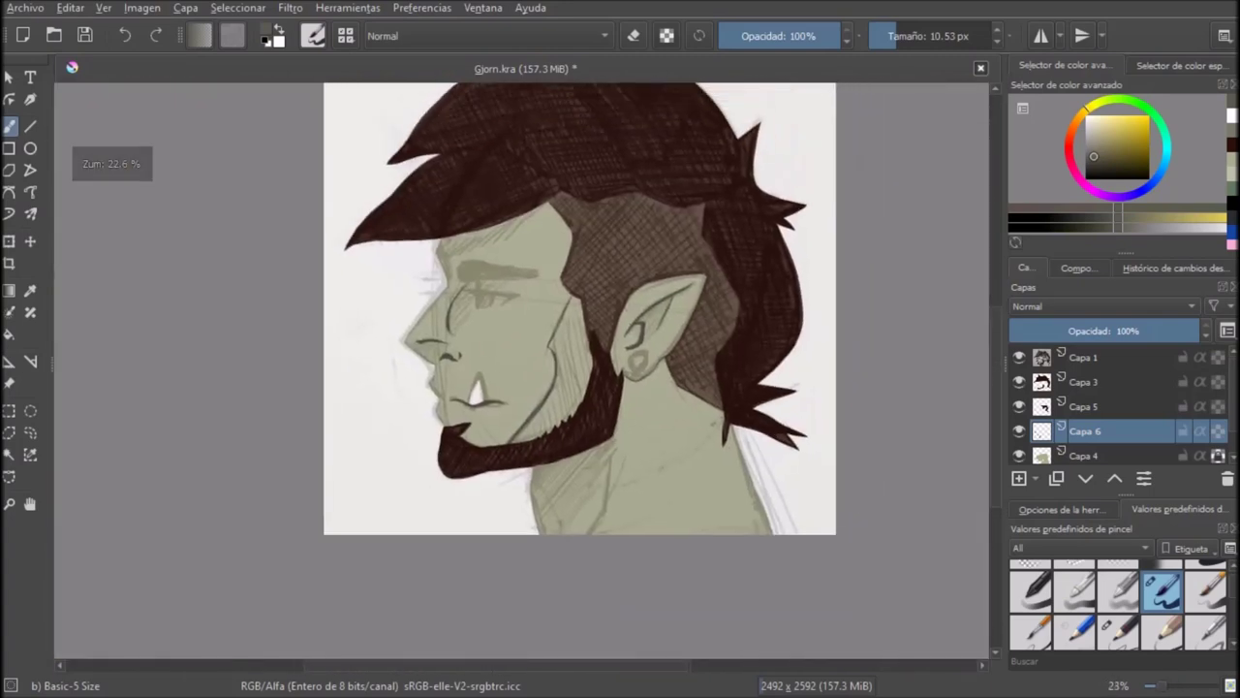
Step: Draw the neck muscle line running down from the beard with a 16.92 px brush
scroll(607, 410, up, 4)
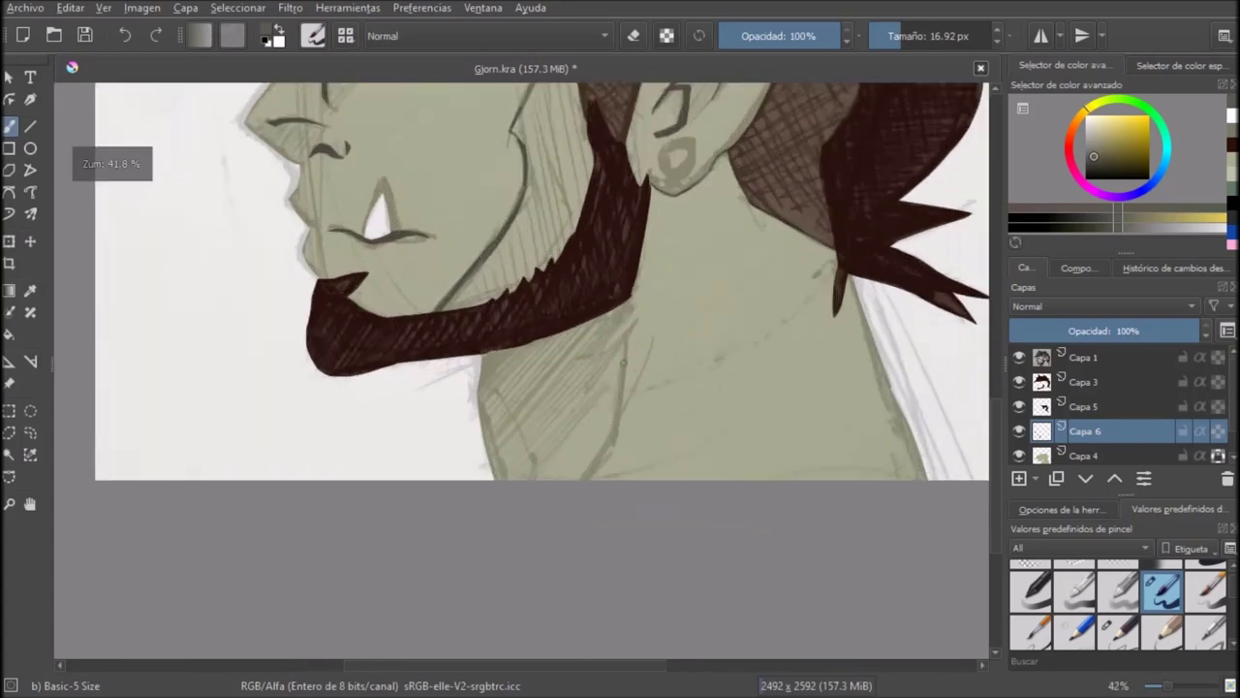
scroll(652, 374, up, 4)
key(ctrl+z)
drag(659, 295, 589, 465)
scroll(645, 387, down, 8)
scroll(615, 444, up, 1)
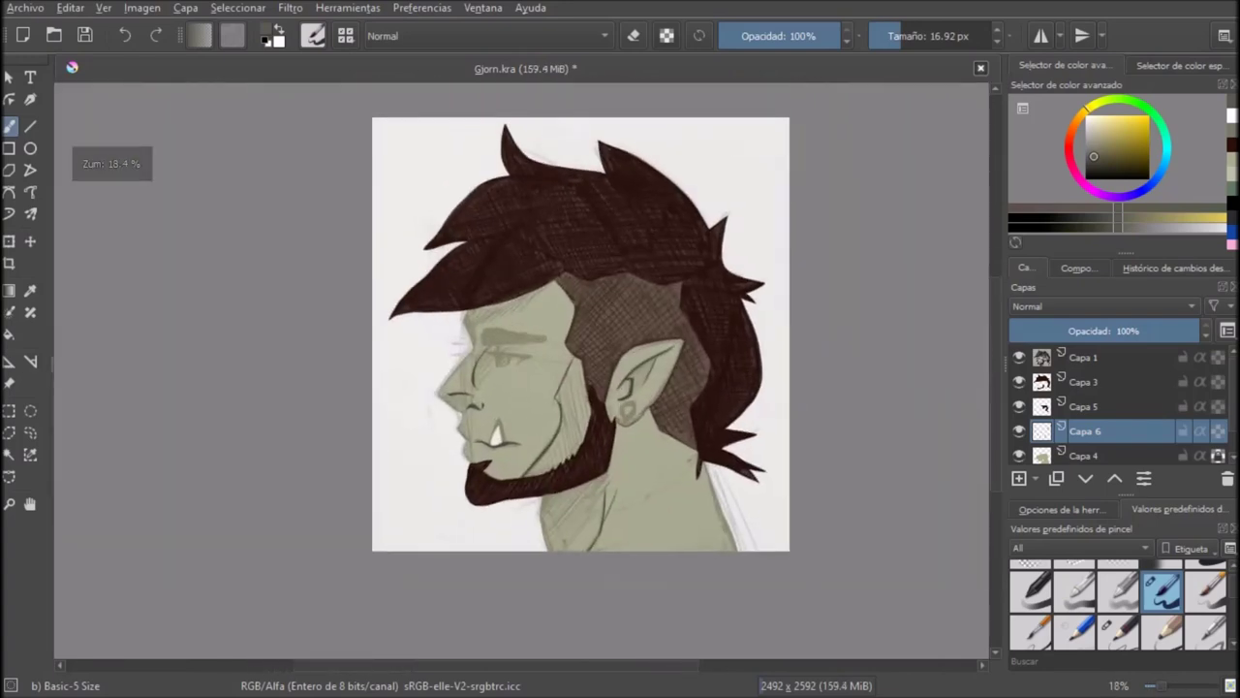
Step: On new layer Capa 7 above the hair layer, draw the vertical iris line and upper eyelid line in near-black
click(1019, 357)
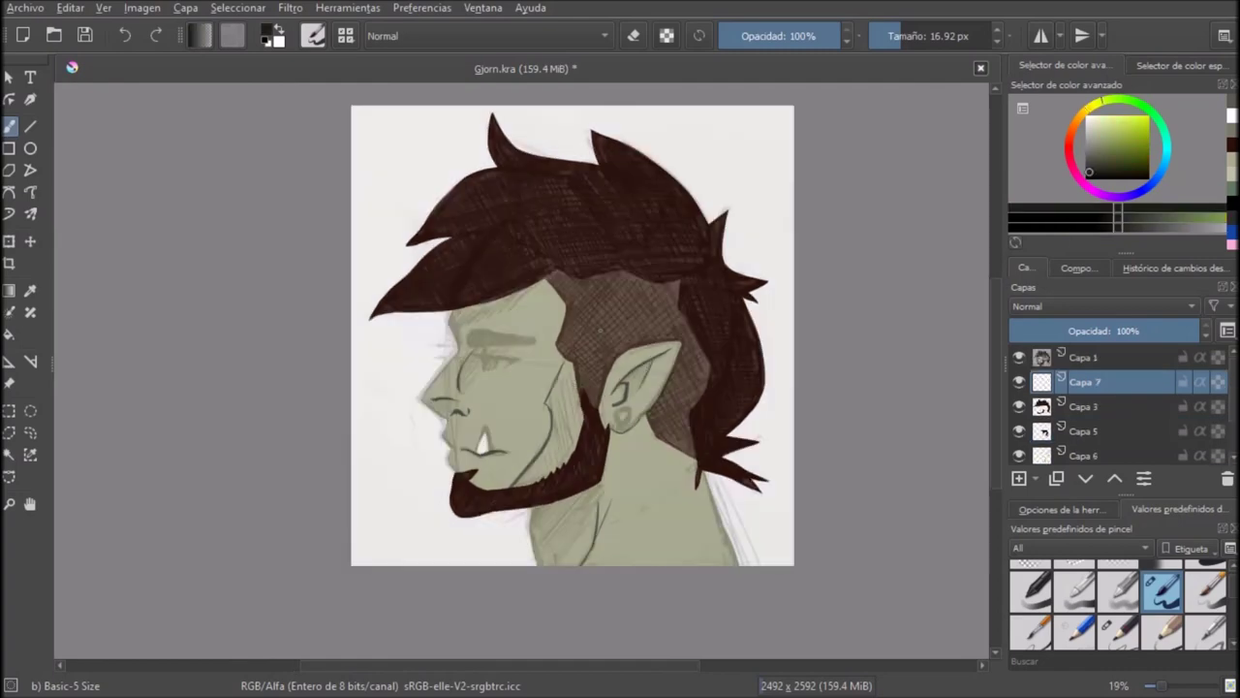
scroll(492, 358, up, 10)
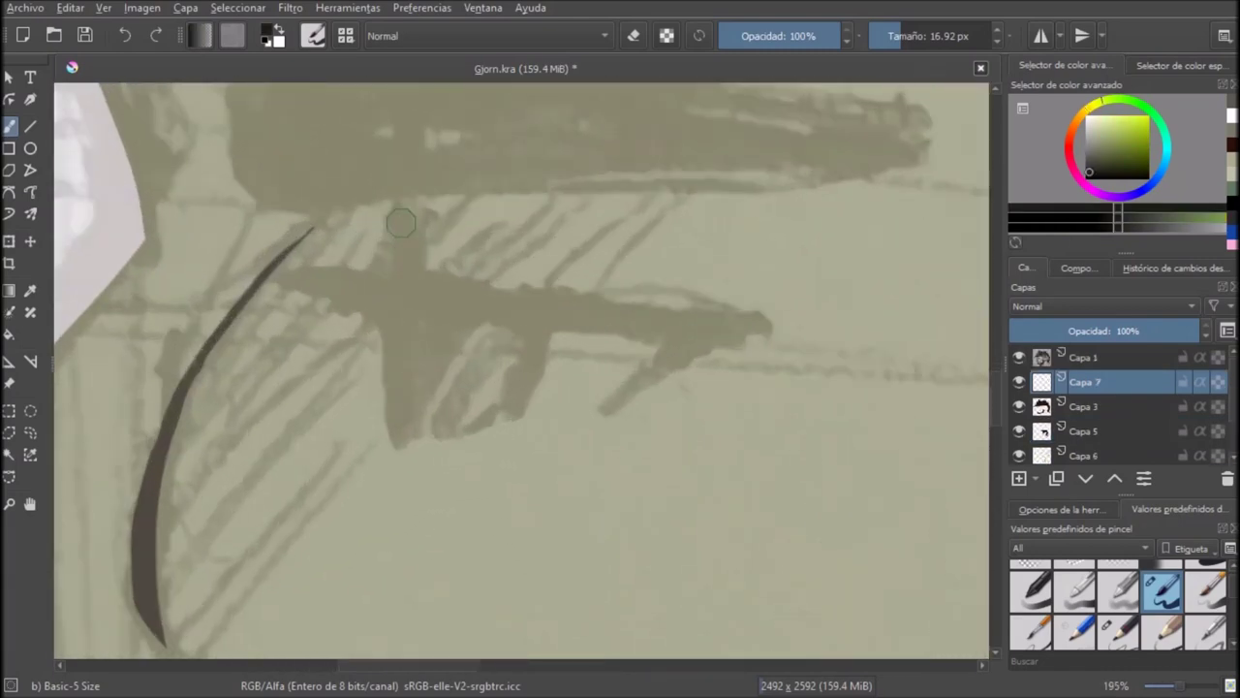
drag(395, 221, 382, 394)
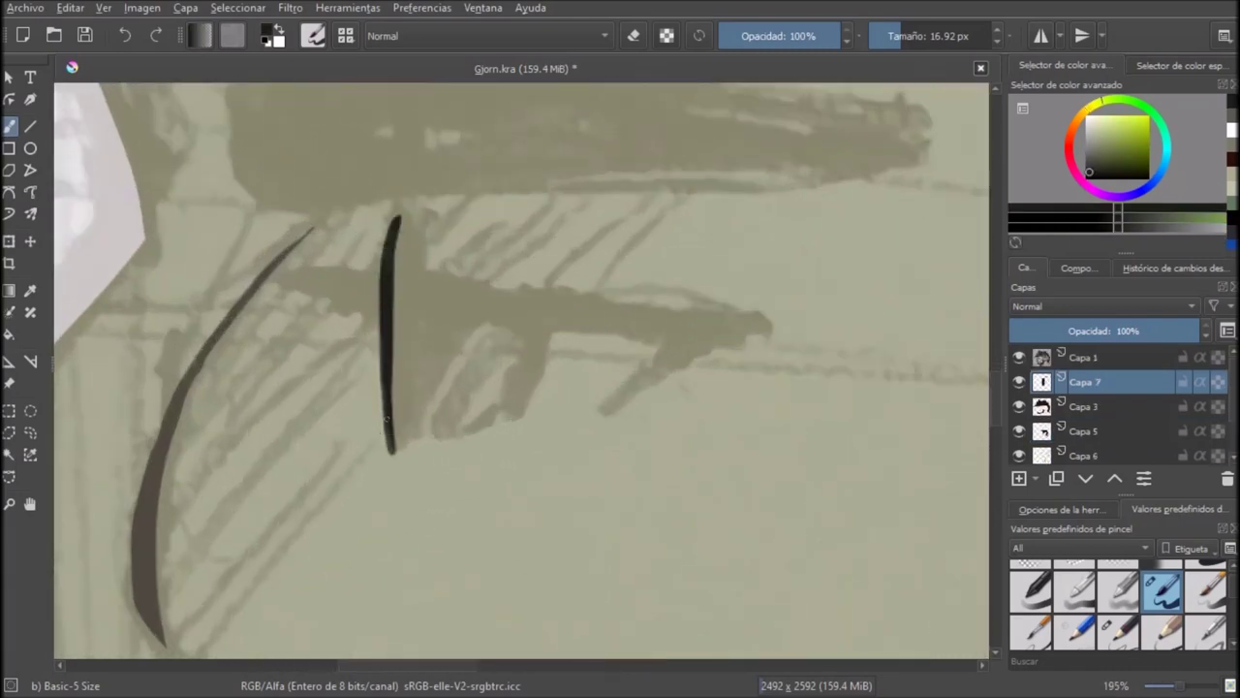
scroll(385, 419, up, 1)
mouse_move(276, 268)
mouse_down()
mouse_move(830, 338)
mouse_move(661, 436)
mouse_up()
scroll(809, 326, up, 1)
scroll(727, 406, up, 2)
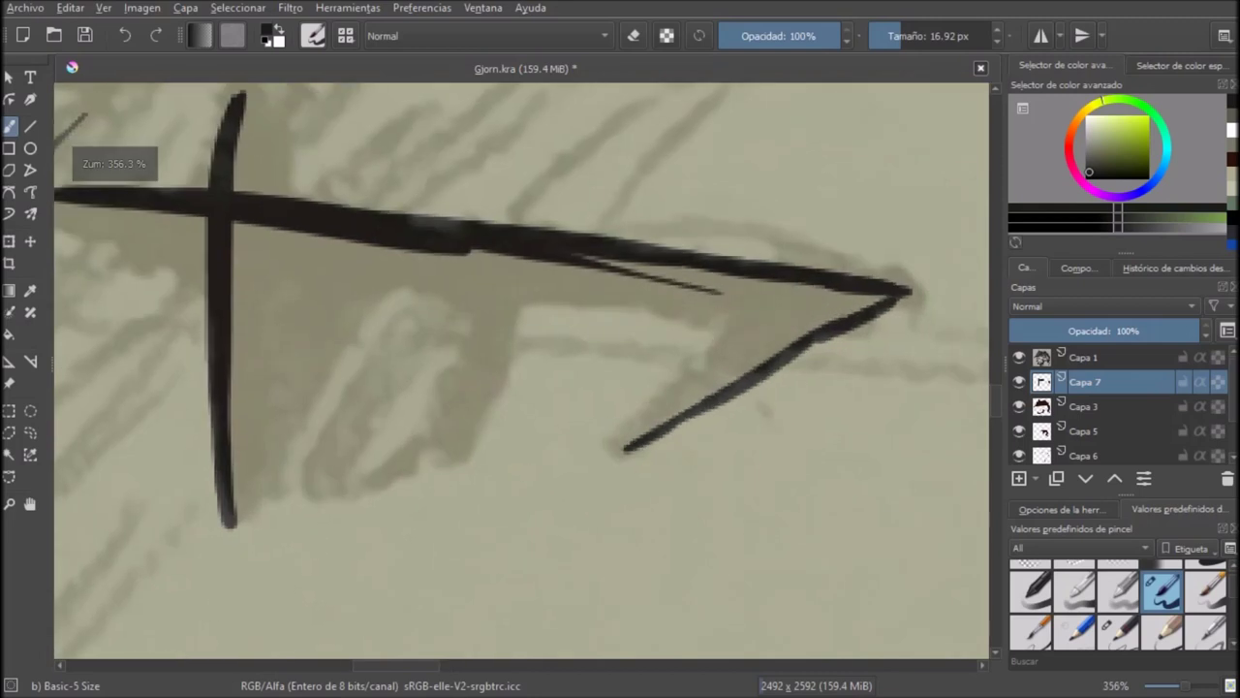
Step: Reduce the brush to 7.13 px and draw the inner edge of the lash wing at the eye's outer corner
drag(713, 302, 587, 470)
key(ctrl+z)
key(bracketleft)
key(bracketleft)
key(bracketleft)
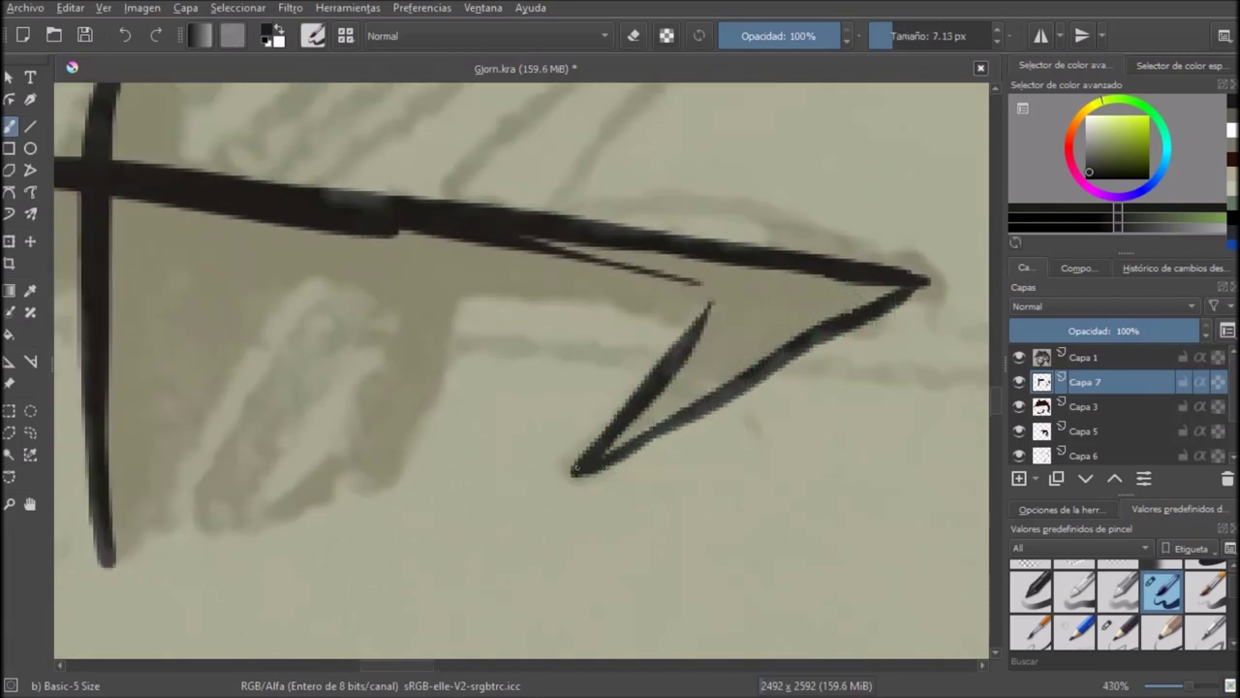
scroll(373, 245, down, 3)
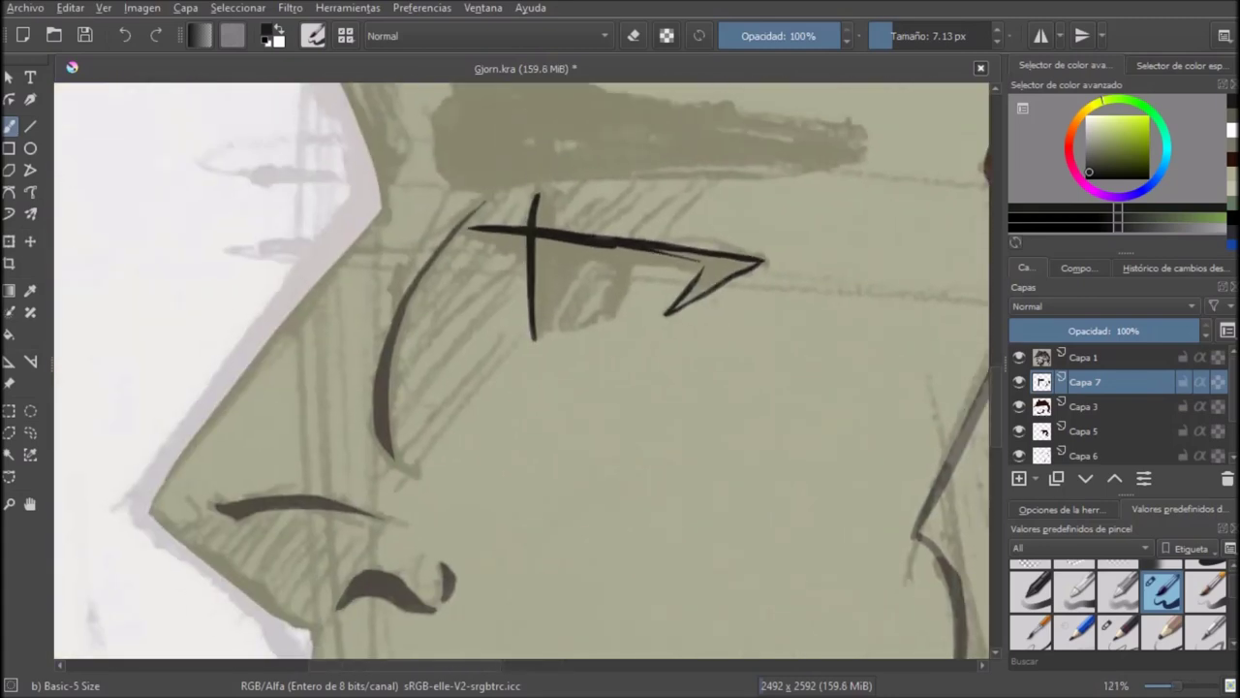
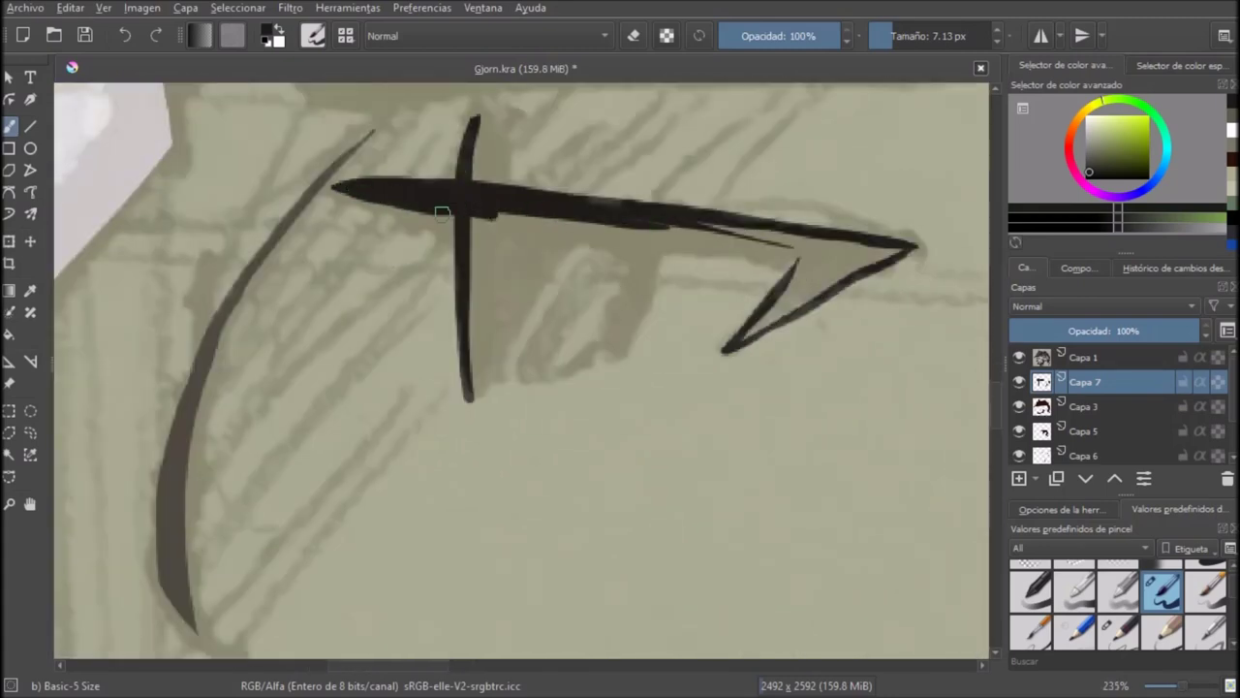
Step: Draw the lower edge of the upper eyelid shape and fill the enclosed lash area with near-black
drag(442, 212, 763, 258)
scroll(785, 259, up, 3)
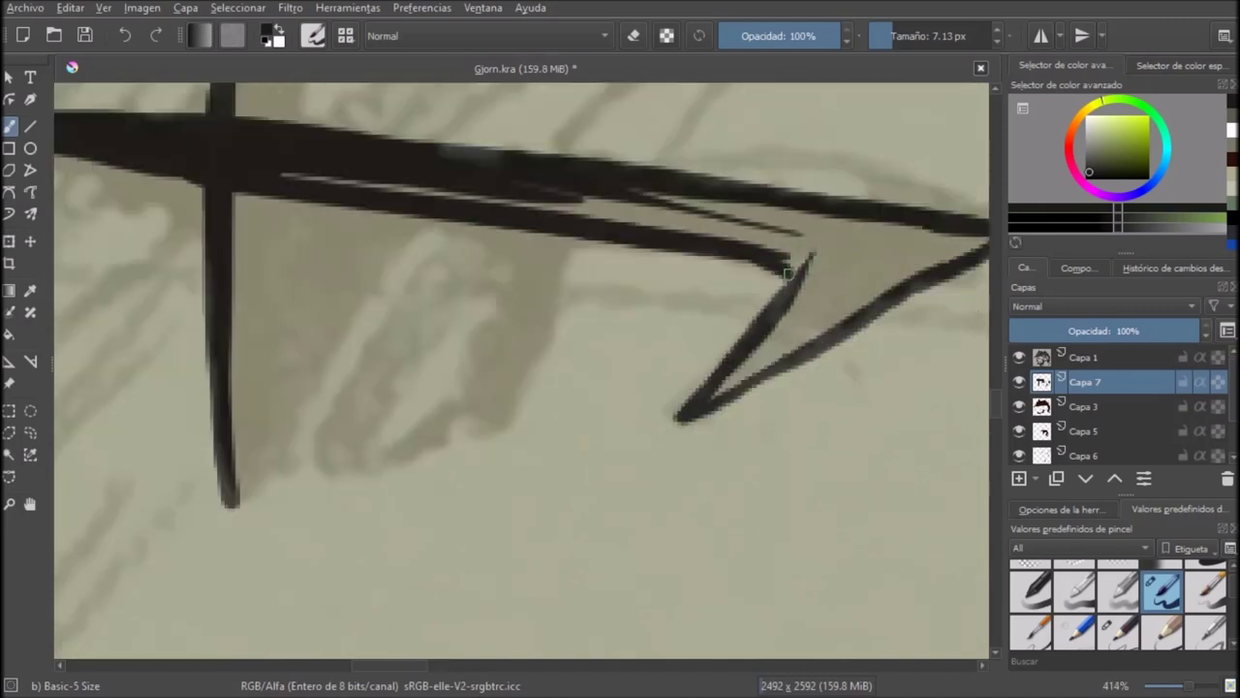
scroll(897, 234, down, 2)
key(f)
click(865, 272)
scroll(855, 281, down, 1)
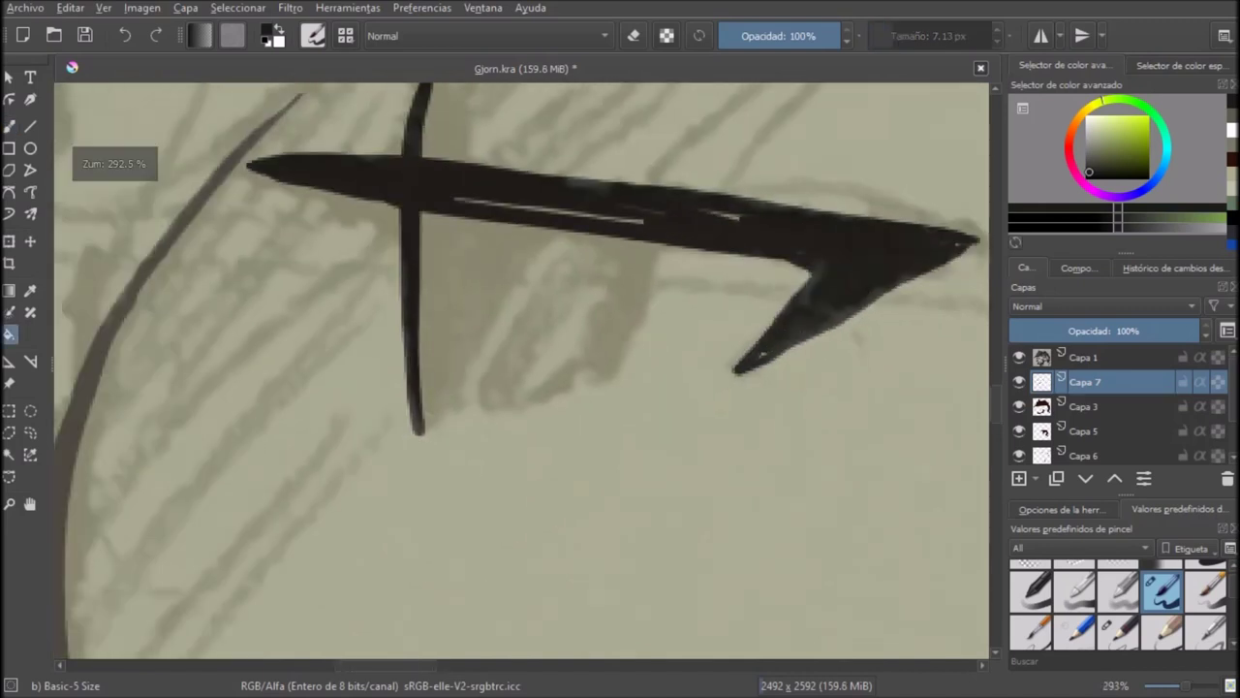
Step: Trim the edges of the lash wing with the eraser and paint over the remaining gaps in the eyelid shape
key(b)
key(e)
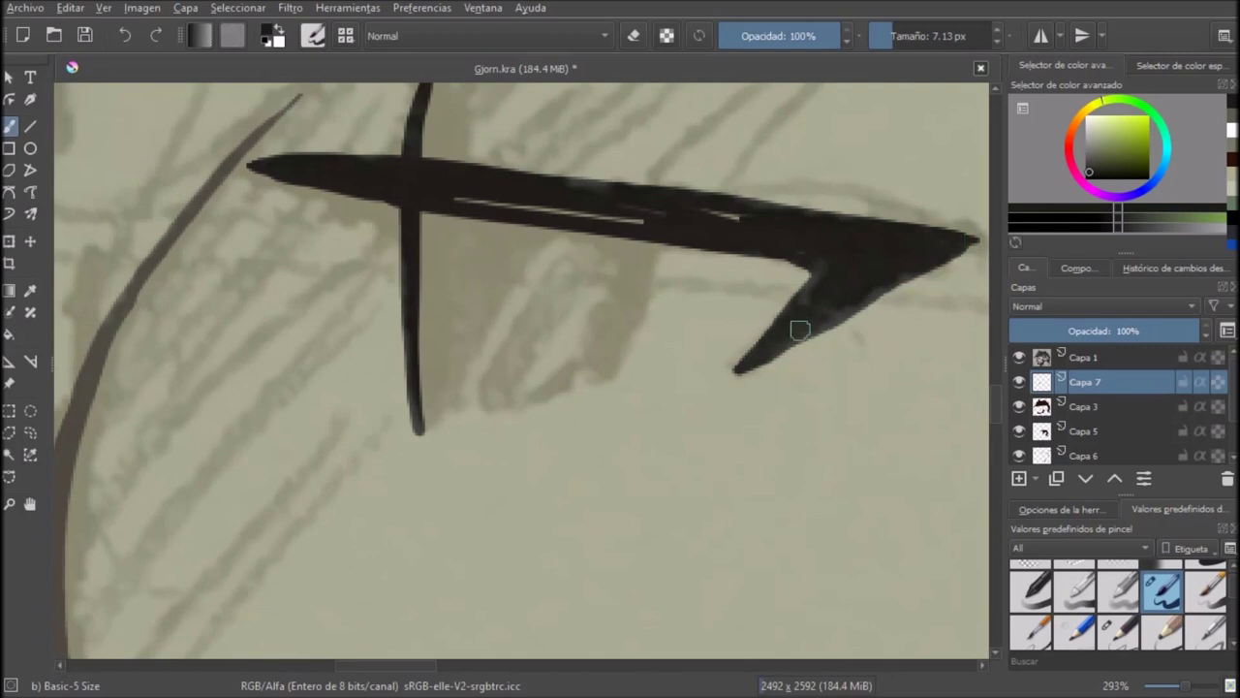
scroll(800, 327, up, 2)
drag(557, 403, 436, 482)
drag(747, 319, 411, 513)
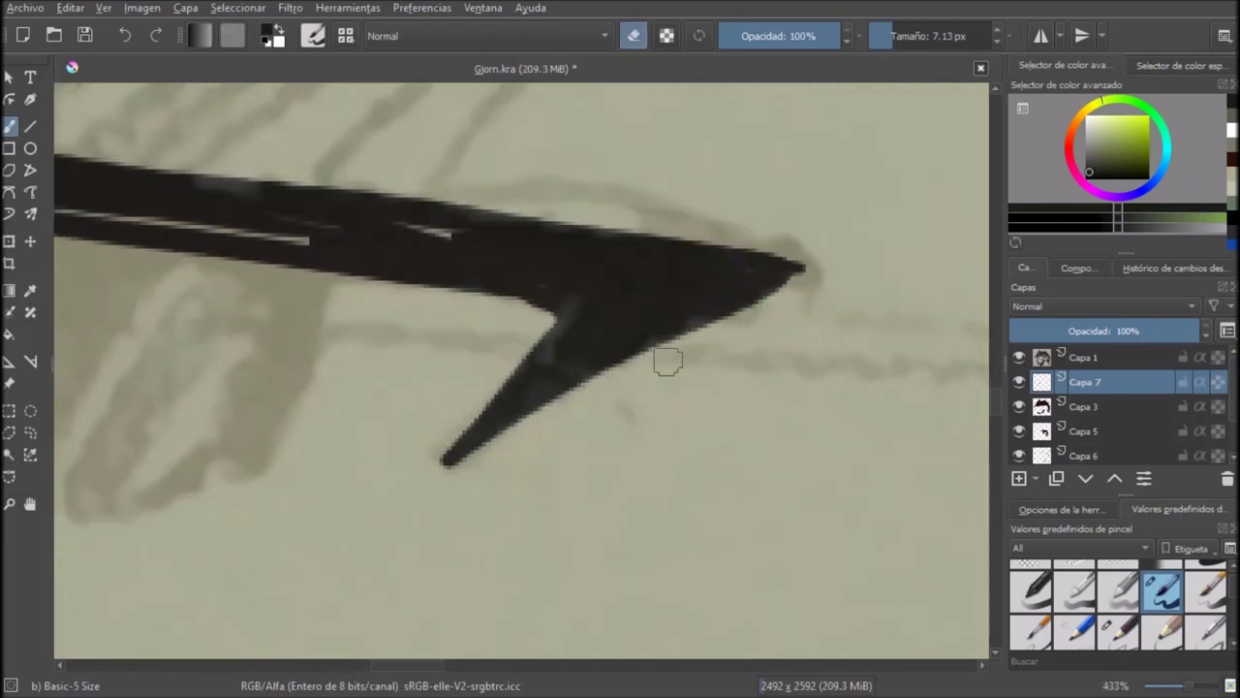
scroll(668, 360, down, 6)
scroll(676, 380, up, 3)
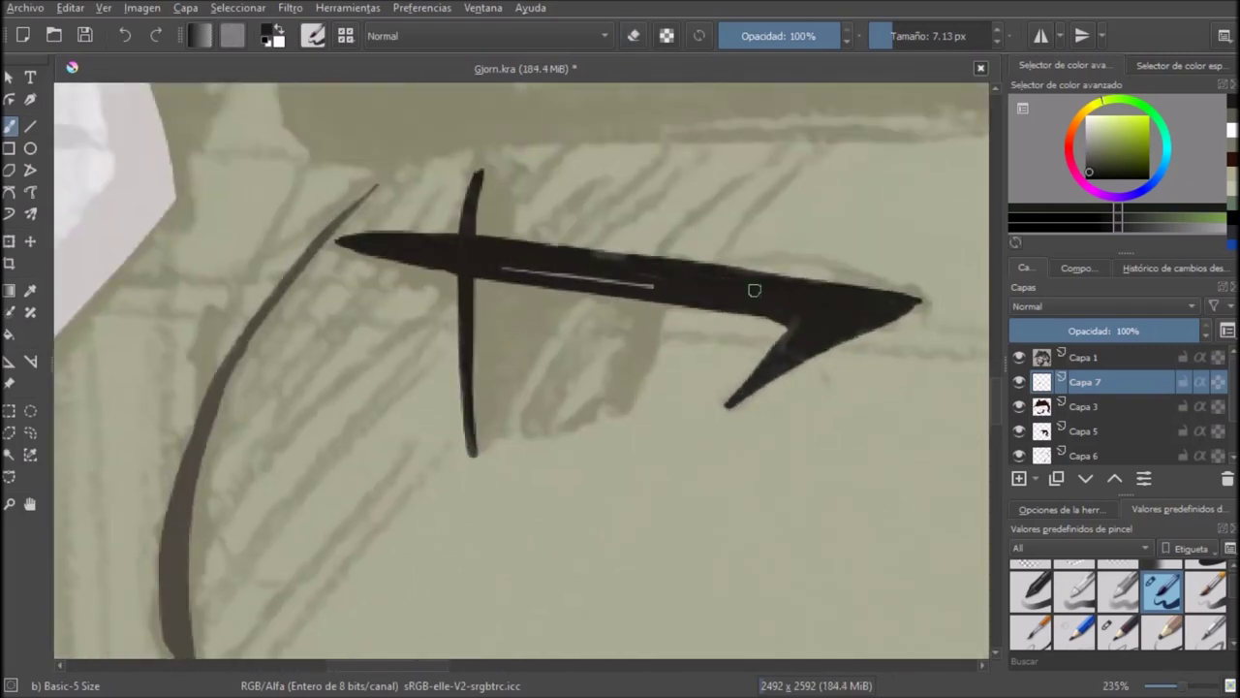
scroll(718, 278, down, 3)
scroll(718, 278, up, 5)
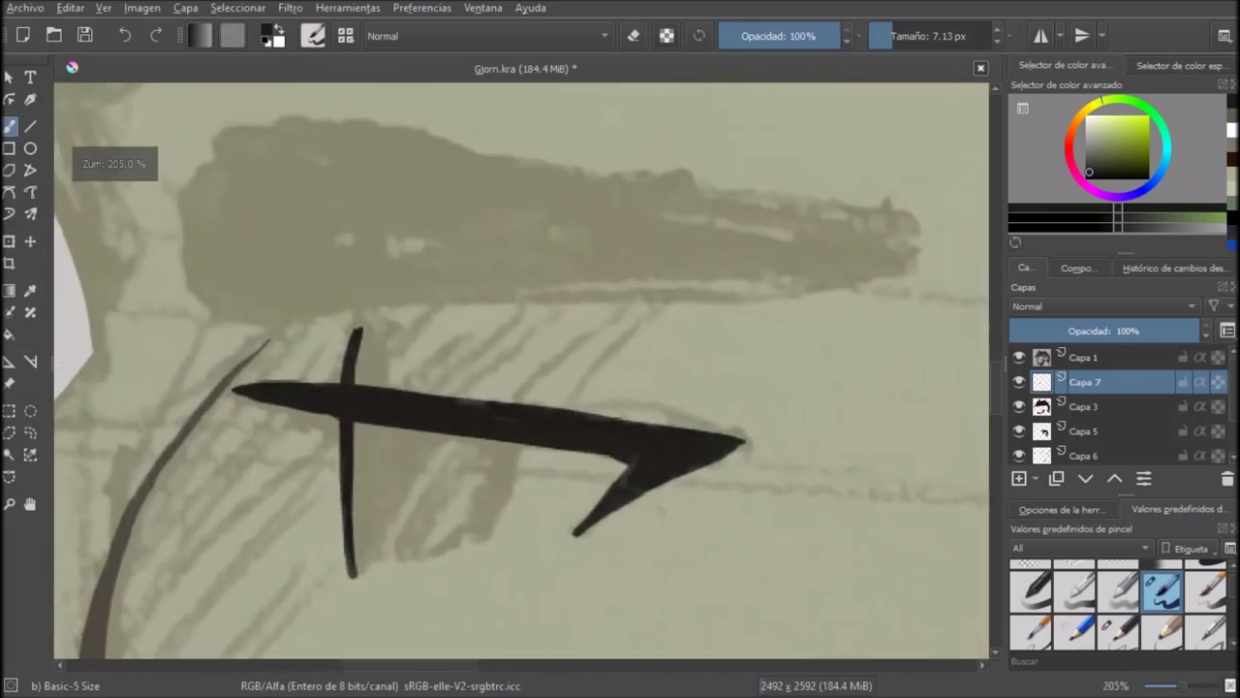
Step: Widen the iris line above the eyelid and carve it into a curved point with the eraser
drag(392, 293, 418, 425)
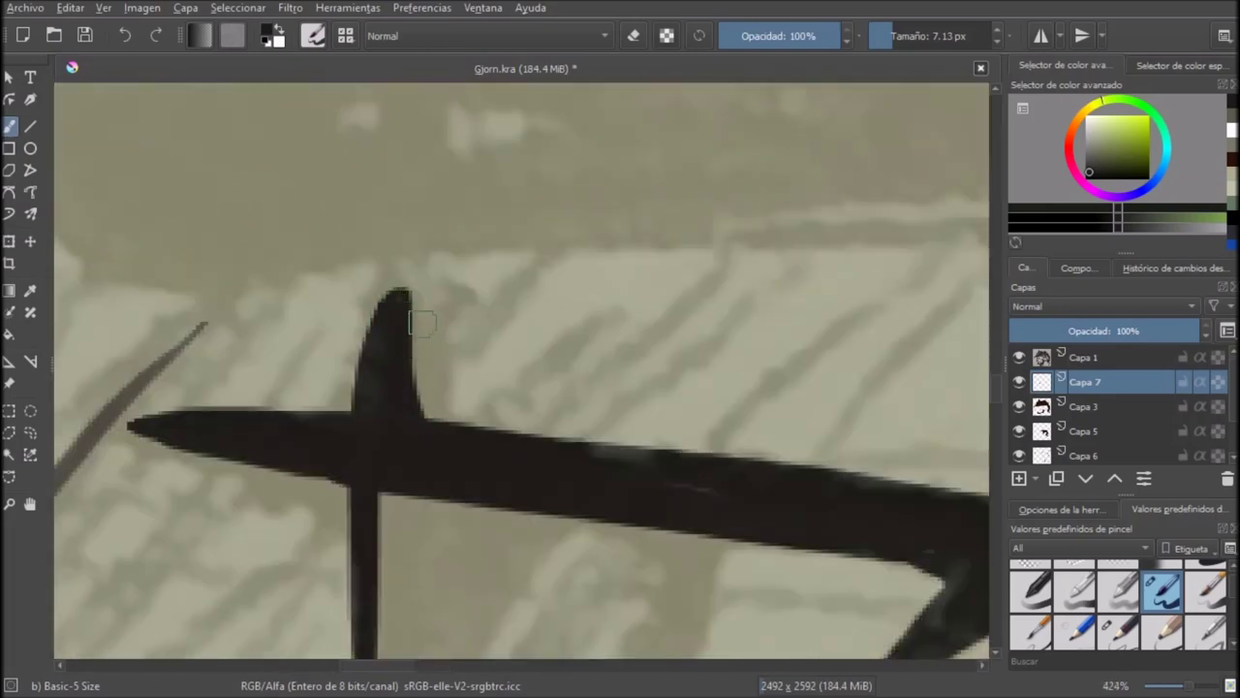
drag(421, 291, 446, 413)
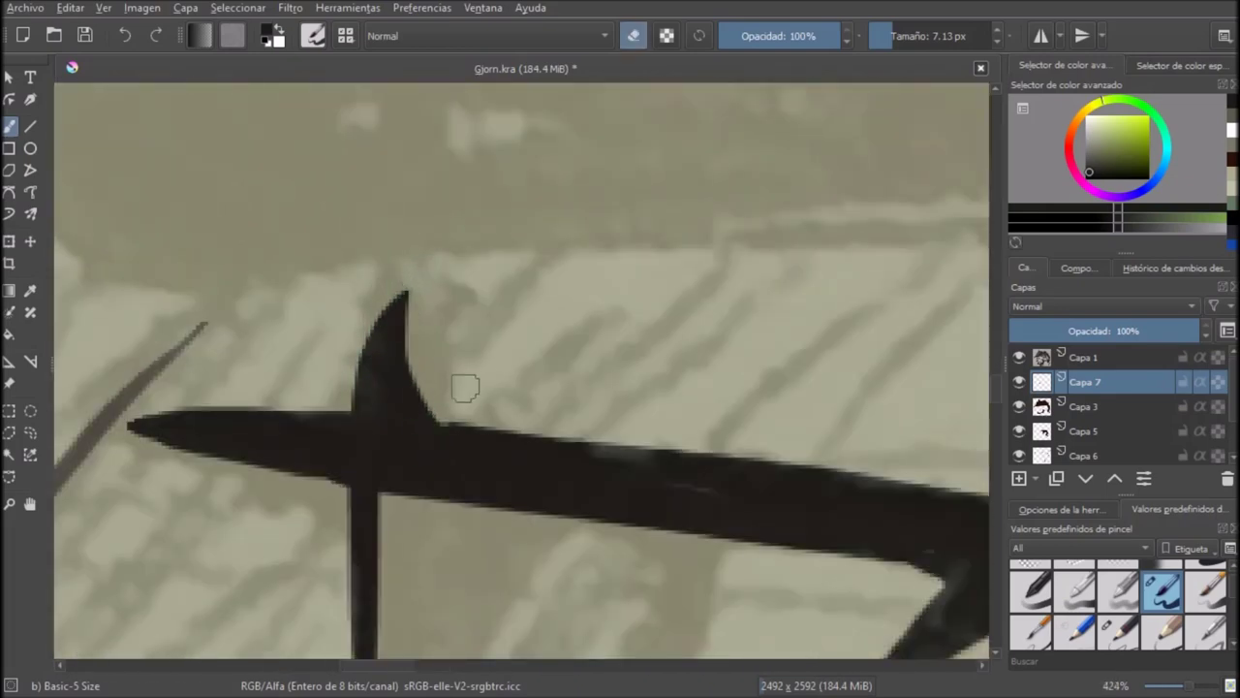
key(ctrl+z)
drag(519, 451, 814, 510)
key(ctrl+z)
key(e)
scroll(618, 488, down, 6)
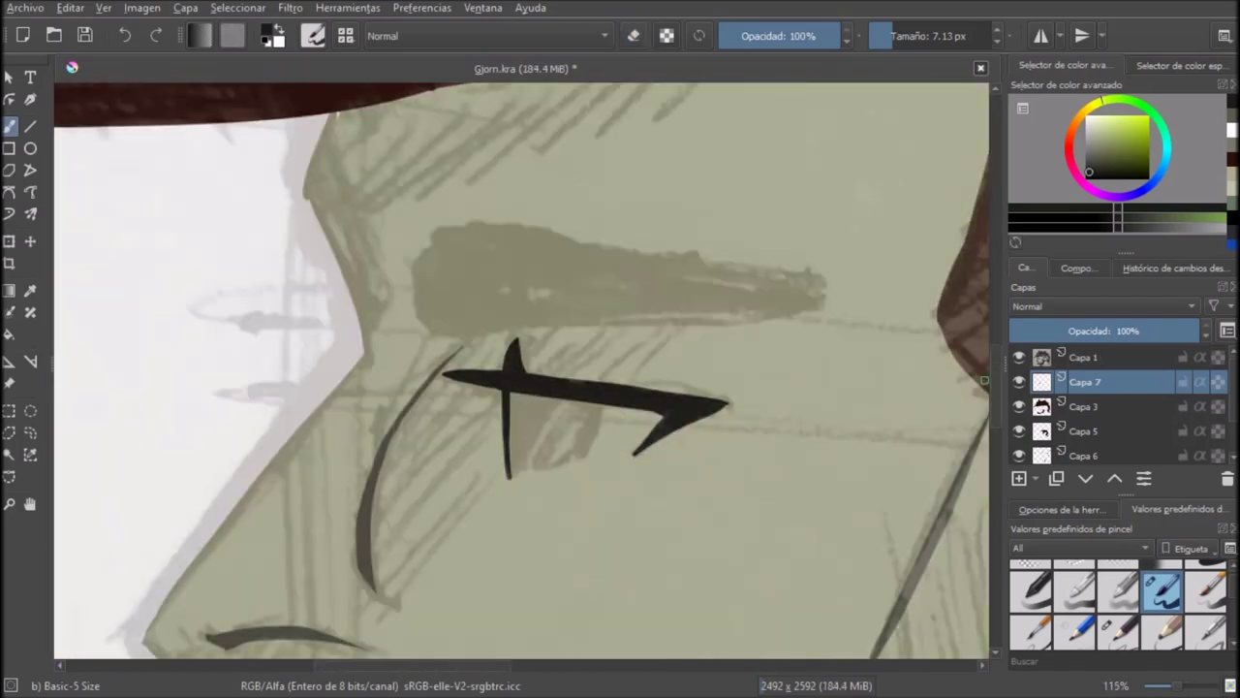
Step: Thicken the iris line below the eyelid into a wedge that narrows toward its lower end
scroll(514, 428, up, 4)
key(ctrl+z)
drag(527, 347, 507, 538)
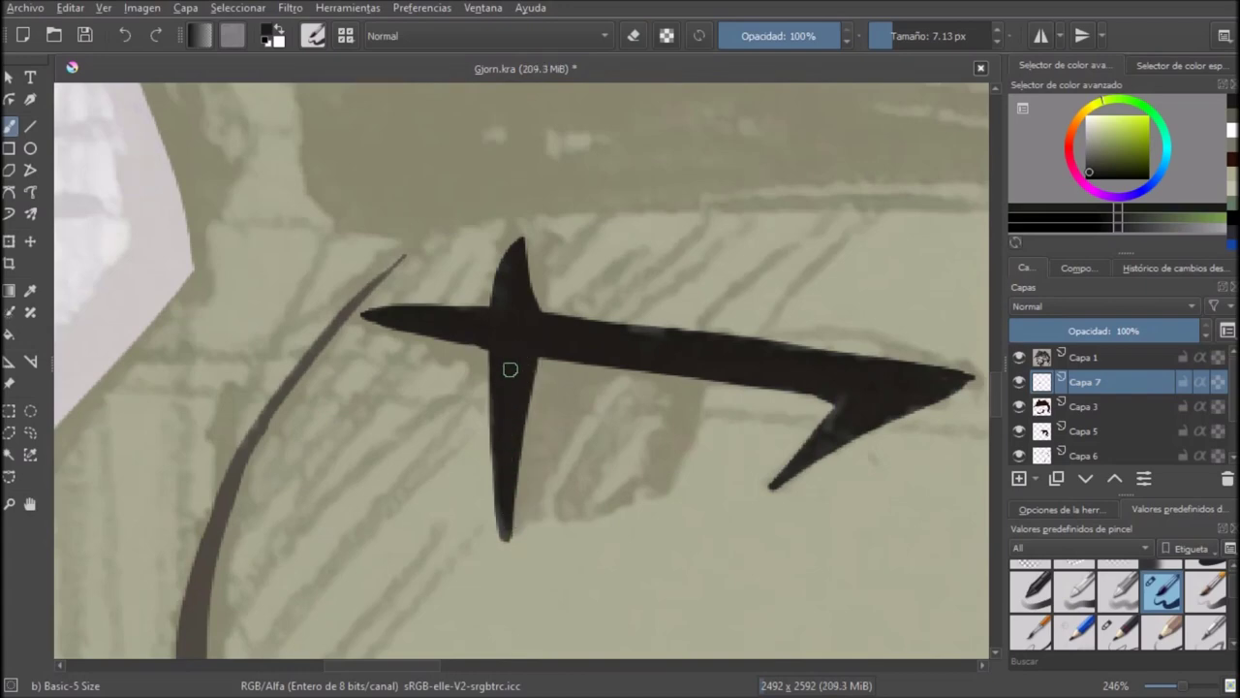
scroll(510, 369, down, 6)
scroll(510, 369, up, 3)
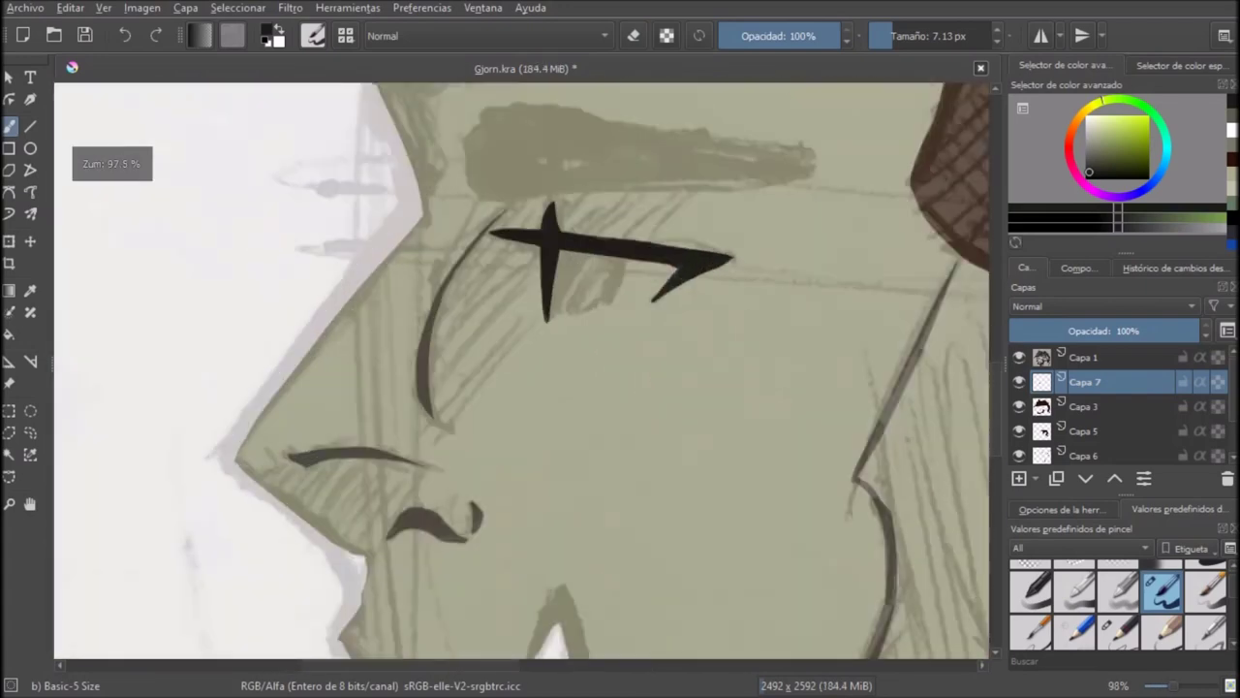
scroll(504, 268, up, 5)
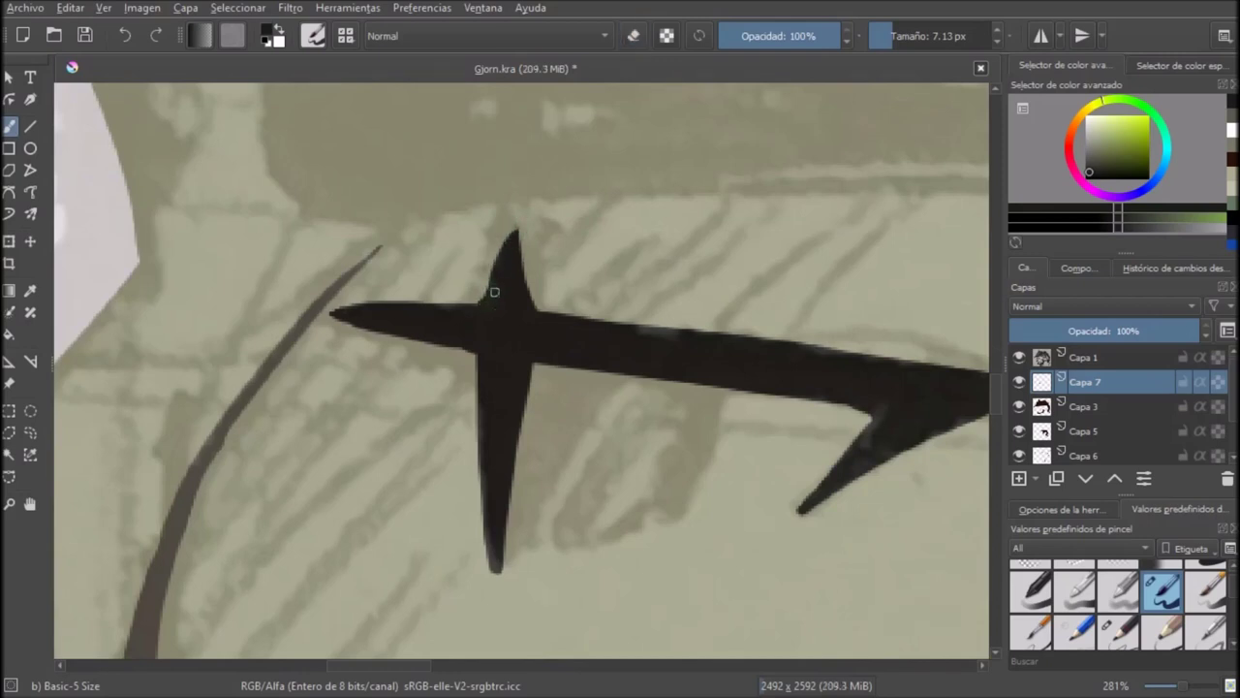
Step: Save the drawing after shaping the iris line
scroll(526, 294, down, 7)
scroll(526, 294, up, 2)
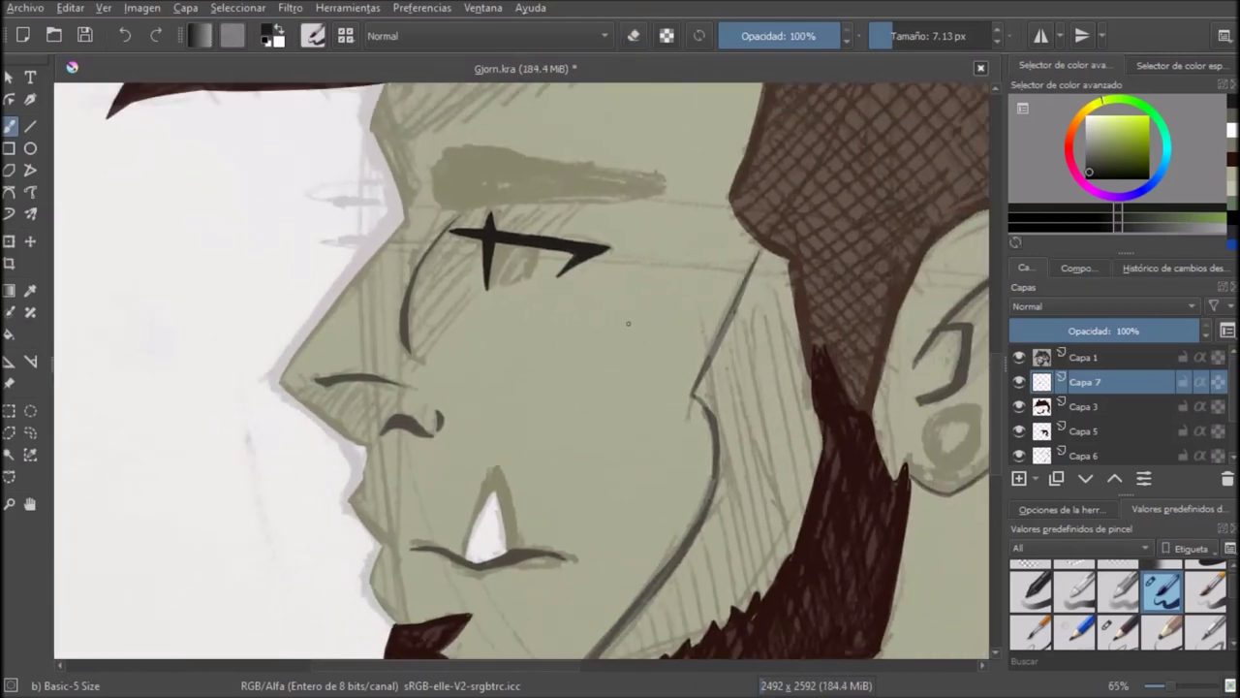
key(ctrl+s)
scroll(462, 312, up, 2)
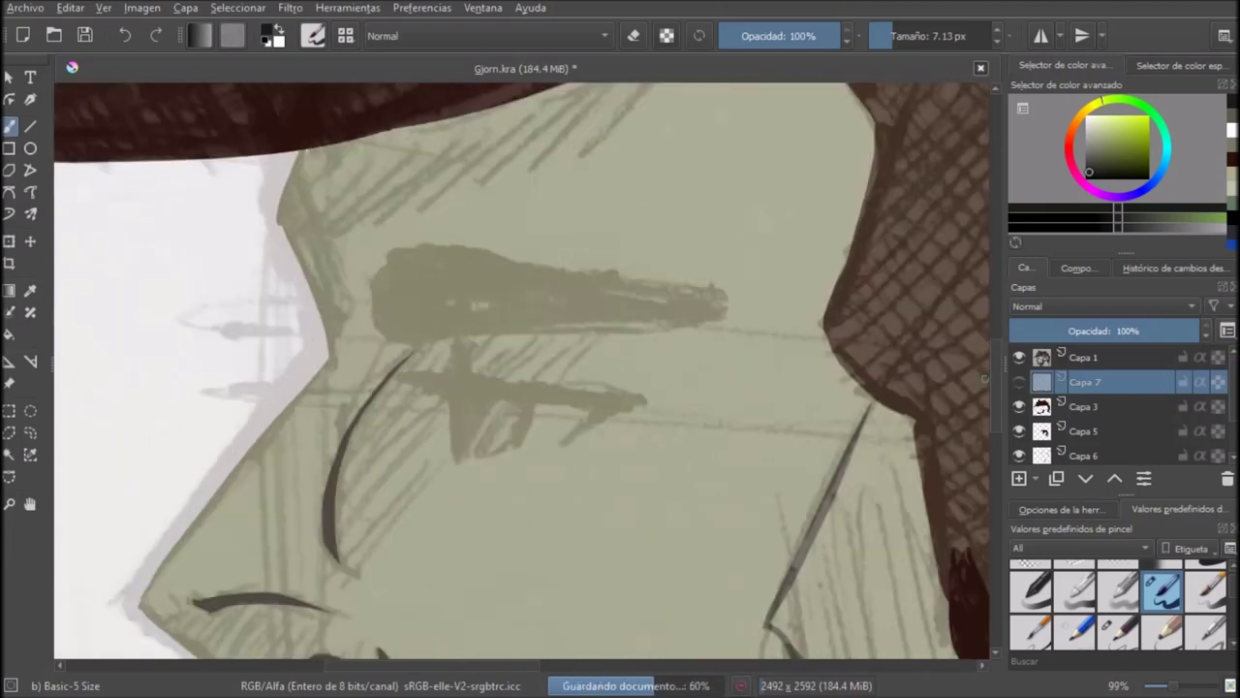
scroll(457, 383, up, 5)
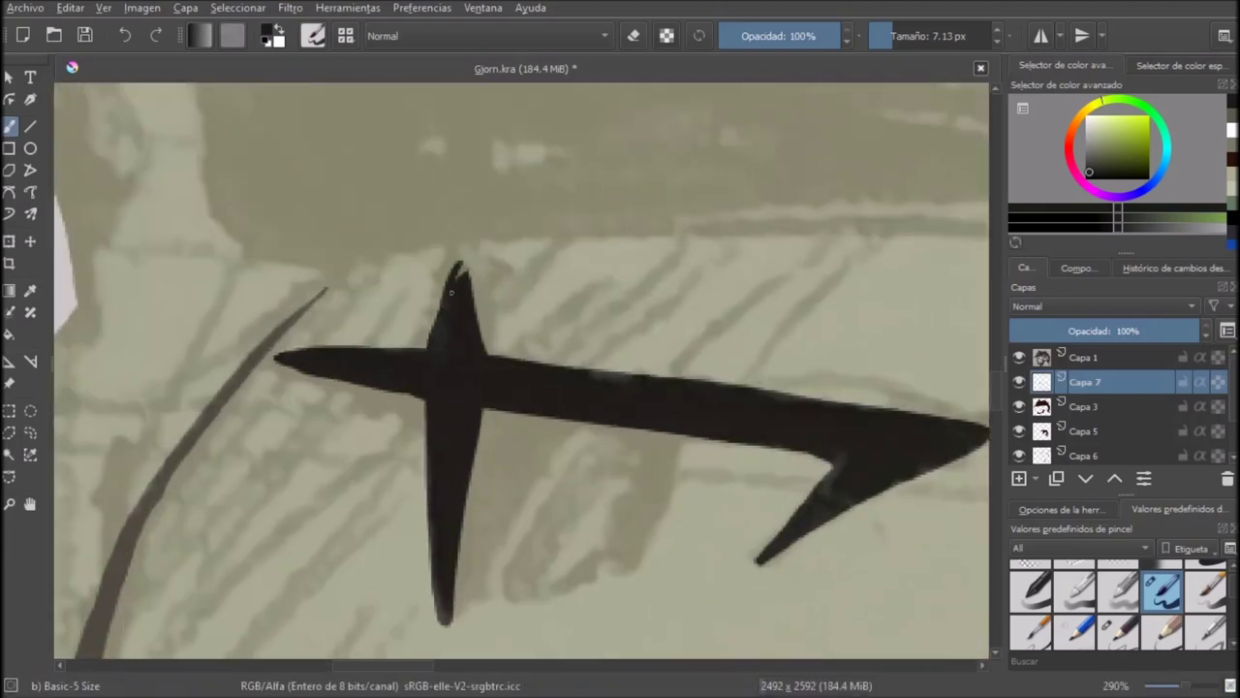
Step: Compare the eye shape with the scanned sketch by toggling the visibility of layers Capa 1 and Capa 7
click(1018, 358)
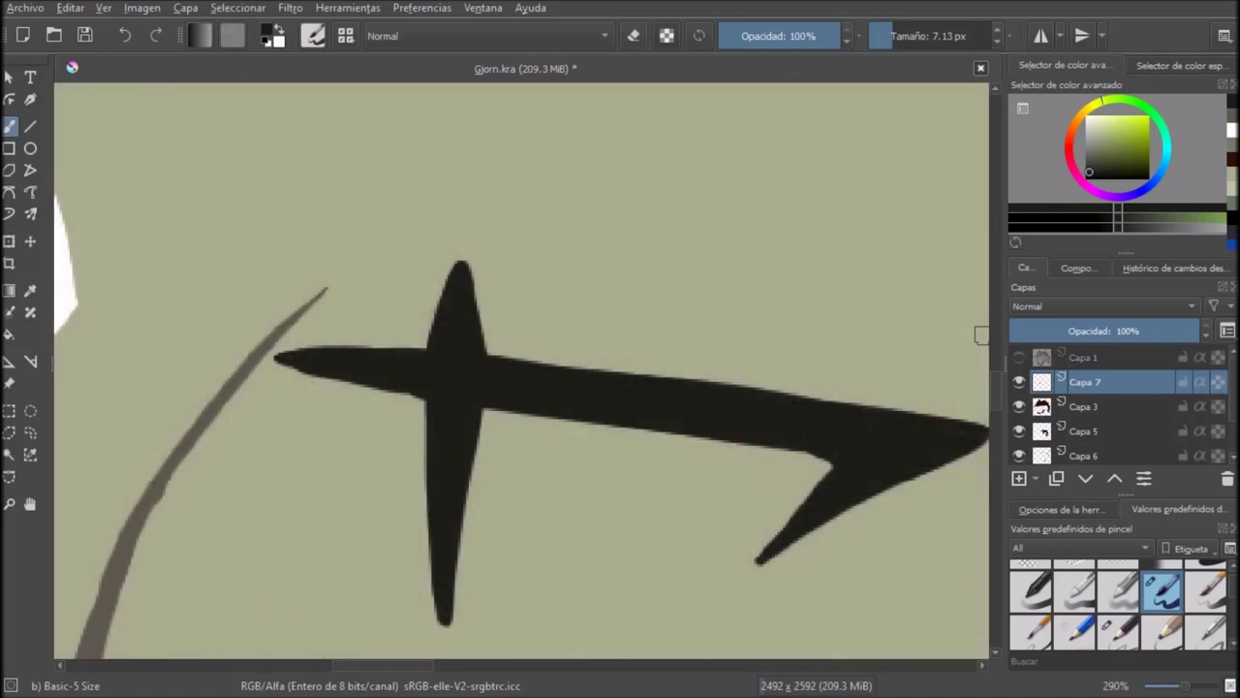
click(1018, 358)
click(1018, 382)
click(1018, 357)
click(1018, 382)
click(1018, 357)
click(1019, 357)
click(1018, 357)
Step: Erase the uneven upper edge of the eyelid shape into a smooth taper toward its outer tip and save the drawing
drag(532, 358, 986, 423)
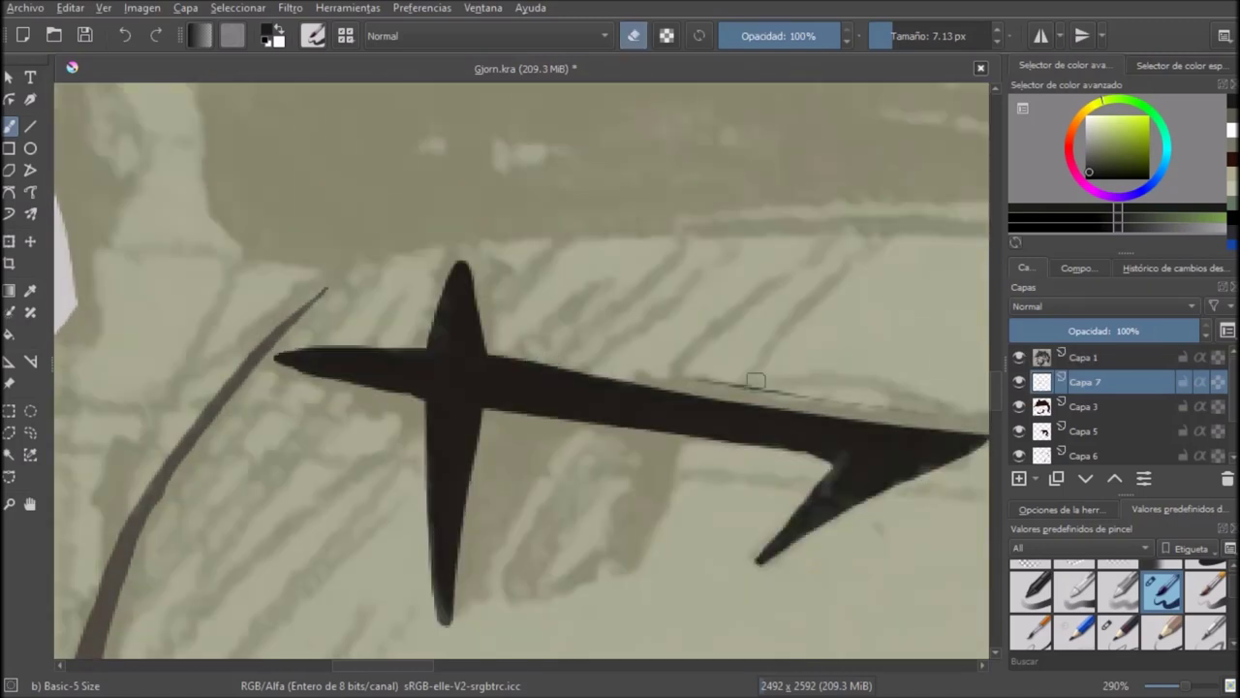
key(ctrl+z)
drag(756, 380, 549, 305)
scroll(550, 305, up, 1)
drag(339, 284, 845, 356)
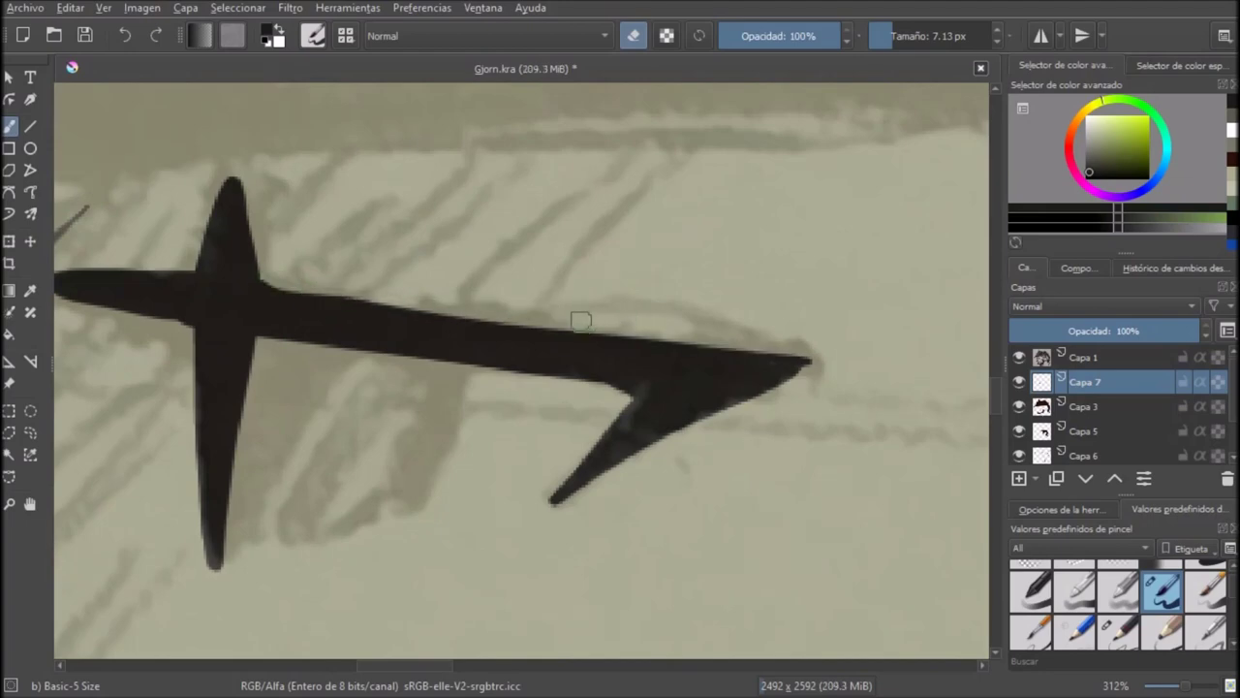
scroll(581, 321, down, 10)
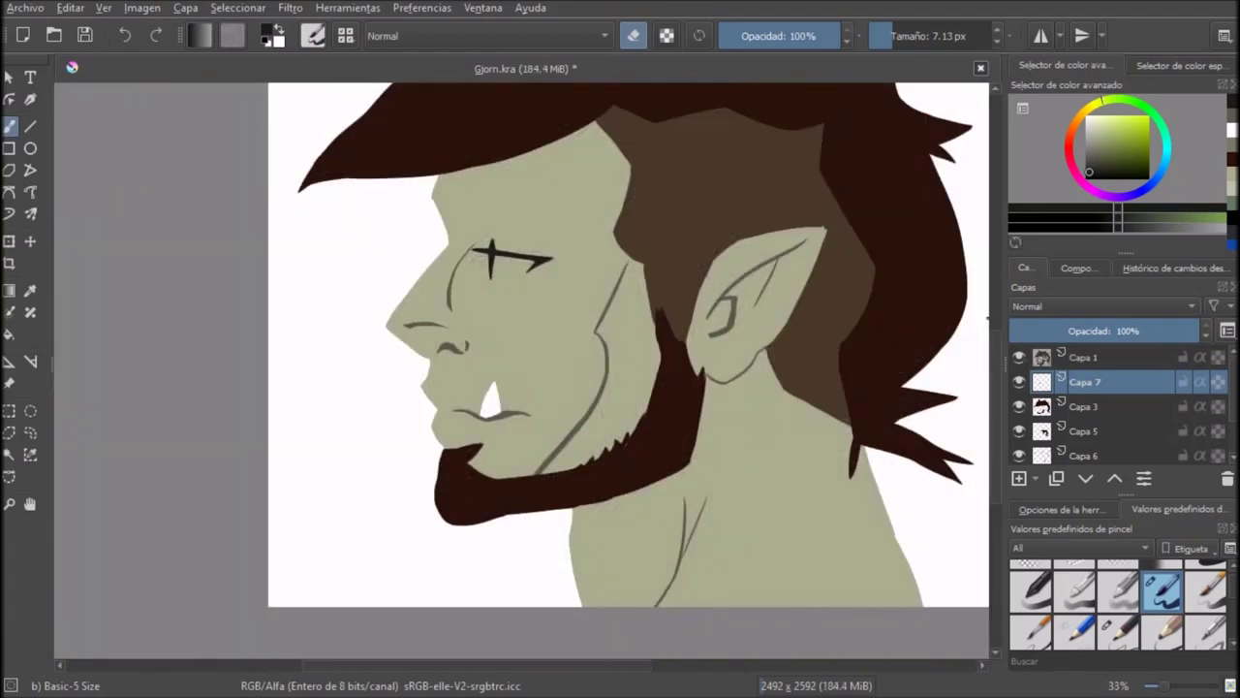
key(ctrl+s)
Step: Recolor the eye shape on Capa 7 pure black
scroll(497, 247, up, 5)
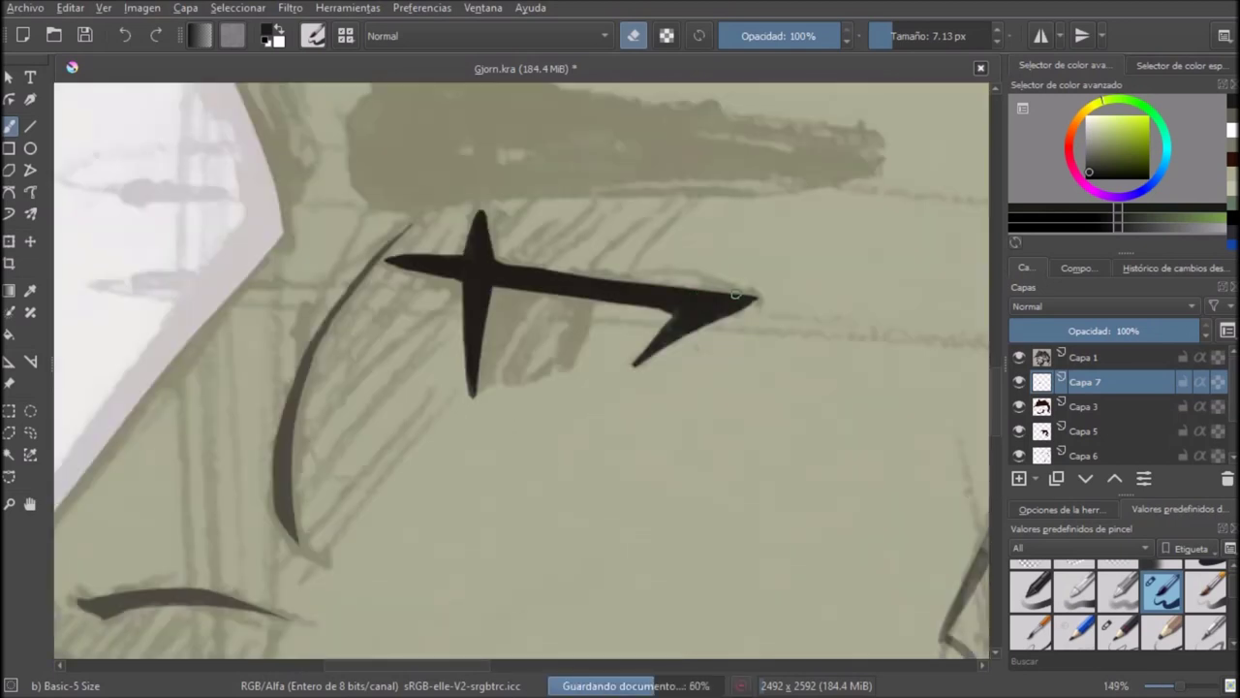
scroll(639, 287, up, 3)
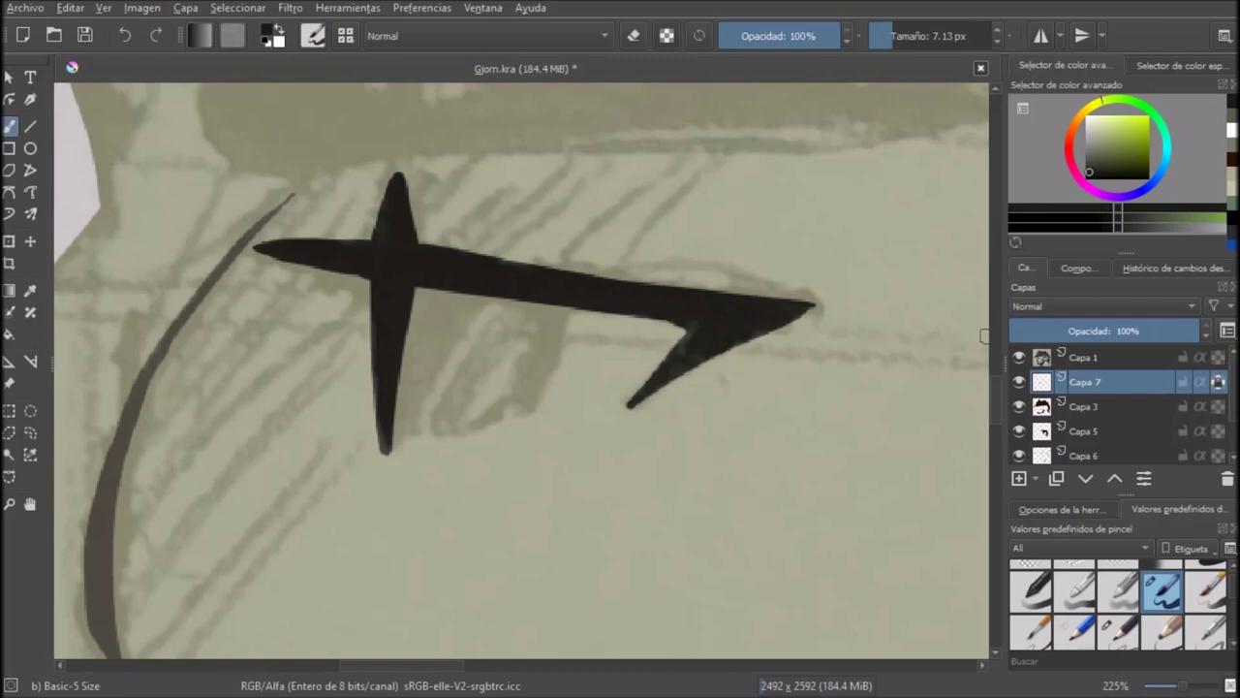
click(1087, 178)
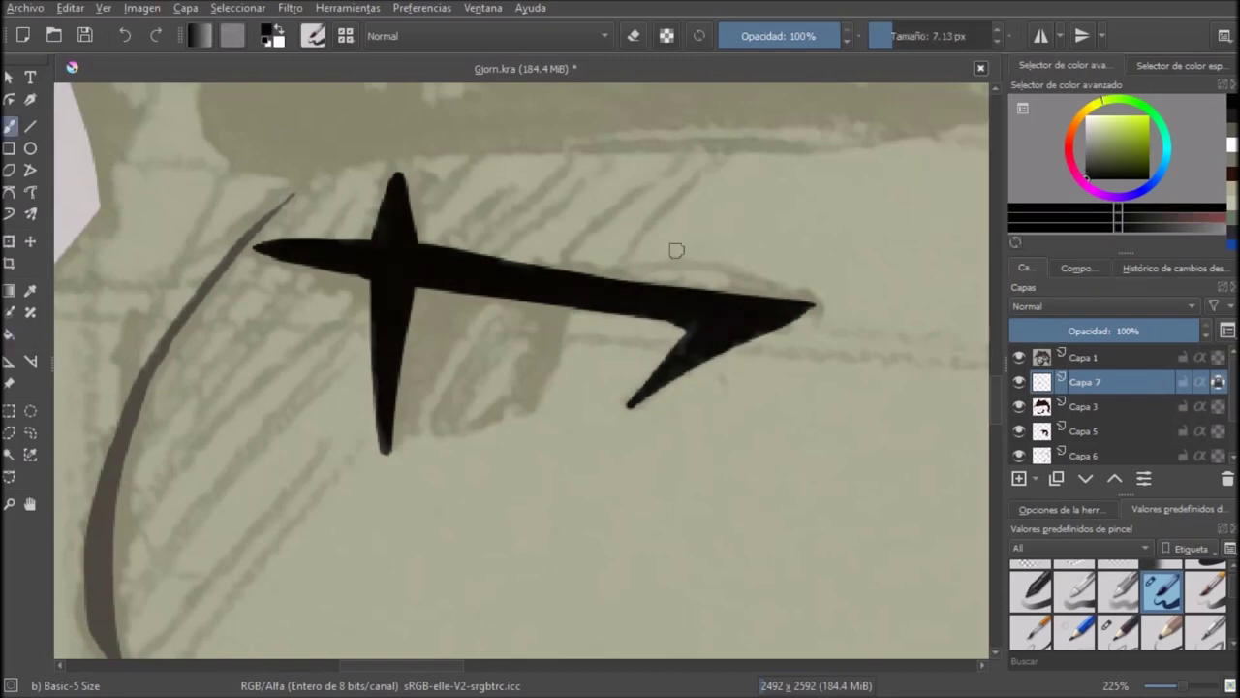
scroll(981, 322, down, 5)
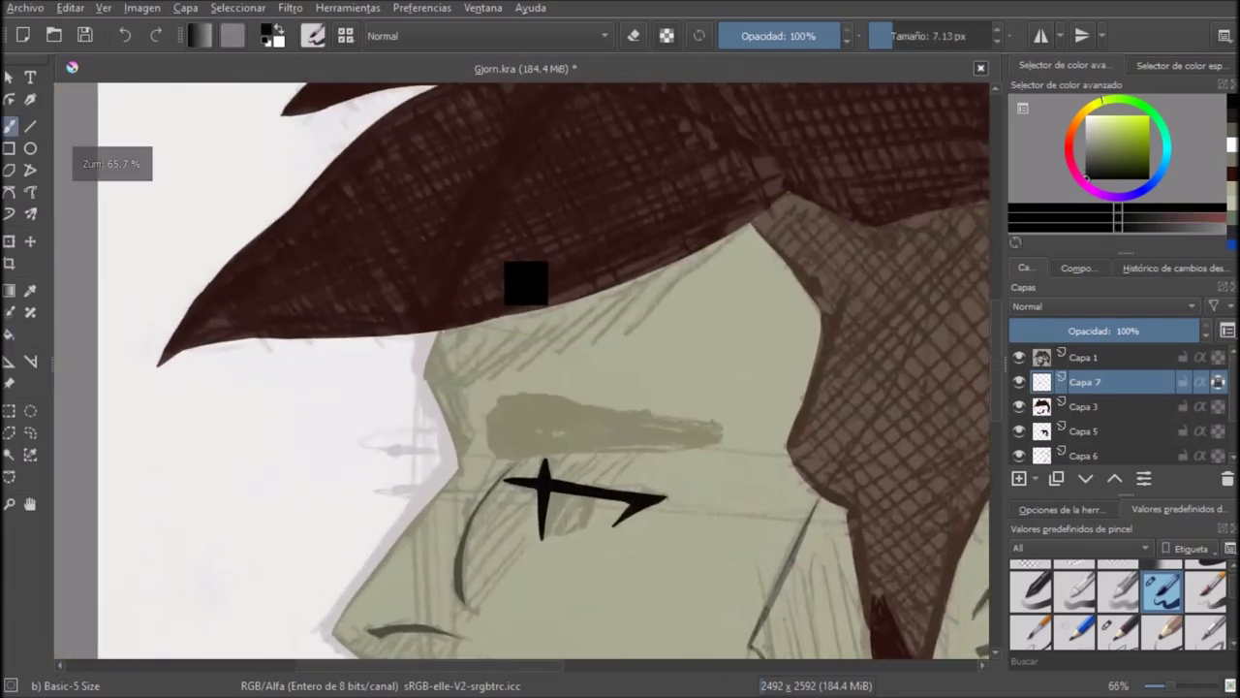
Step: Outline the front end and long lower edge of the eyebrow on Capa 7 in the dark reddish brown of the hair
scroll(550, 488, up, 5)
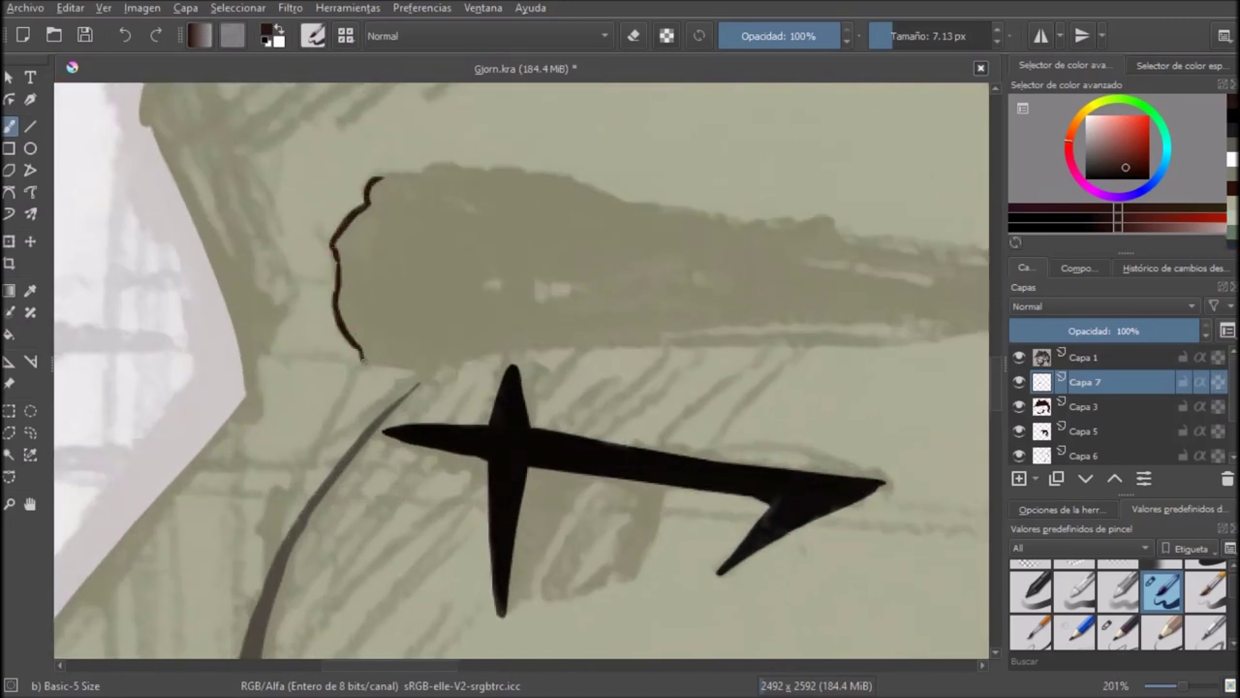
mouse_move(392, 364)
mouse_down()
mouse_move(653, 345)
mouse_move(445, 277)
mouse_up()
key(ctrl+z)
drag(186, 297, 529, 276)
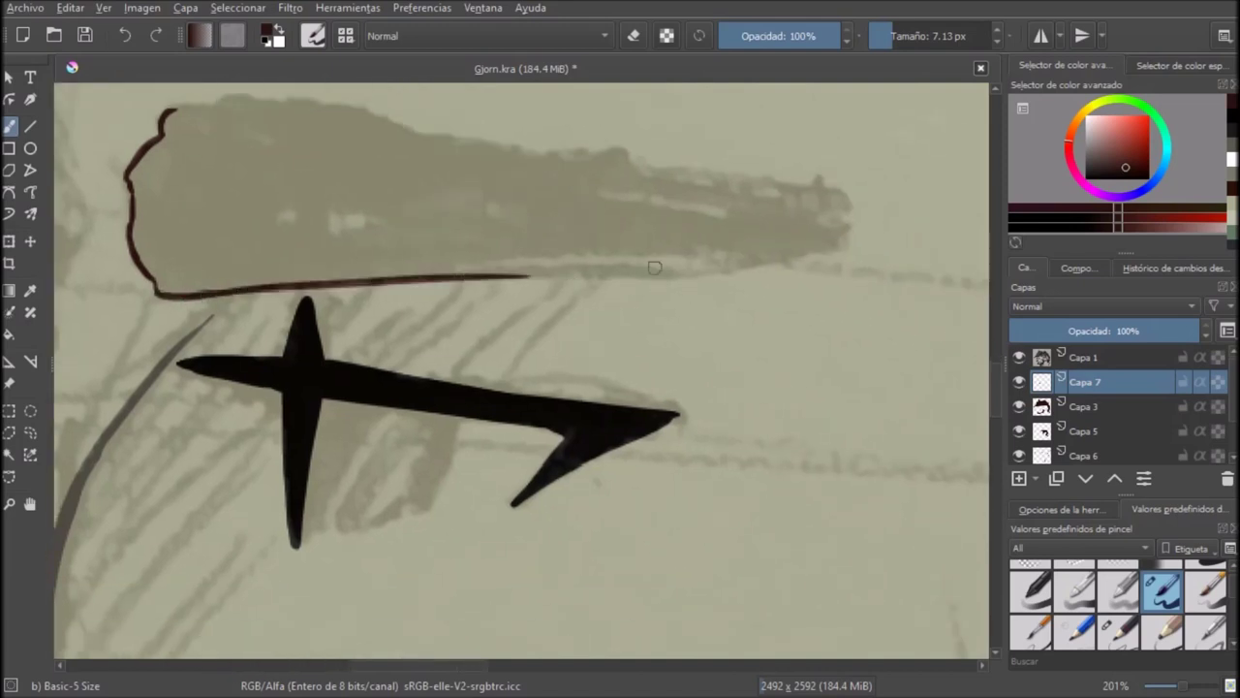
scroll(620, 276, up, 1)
key(ctrl+z)
mouse_move(901, 222)
mouse_down()
mouse_move(505, 278)
mouse_move(821, 241)
mouse_move(515, 253)
mouse_move(201, 287)
mouse_up()
key(ctrl+z)
drag(290, 388, 537, 300)
Step: Draw the upper edge of the eyebrow outline and close it at the narrow outer end
scroll(394, 213, up, 1)
drag(326, 221, 504, 190)
drag(455, 286, 177, 449)
scroll(177, 449, down, 2)
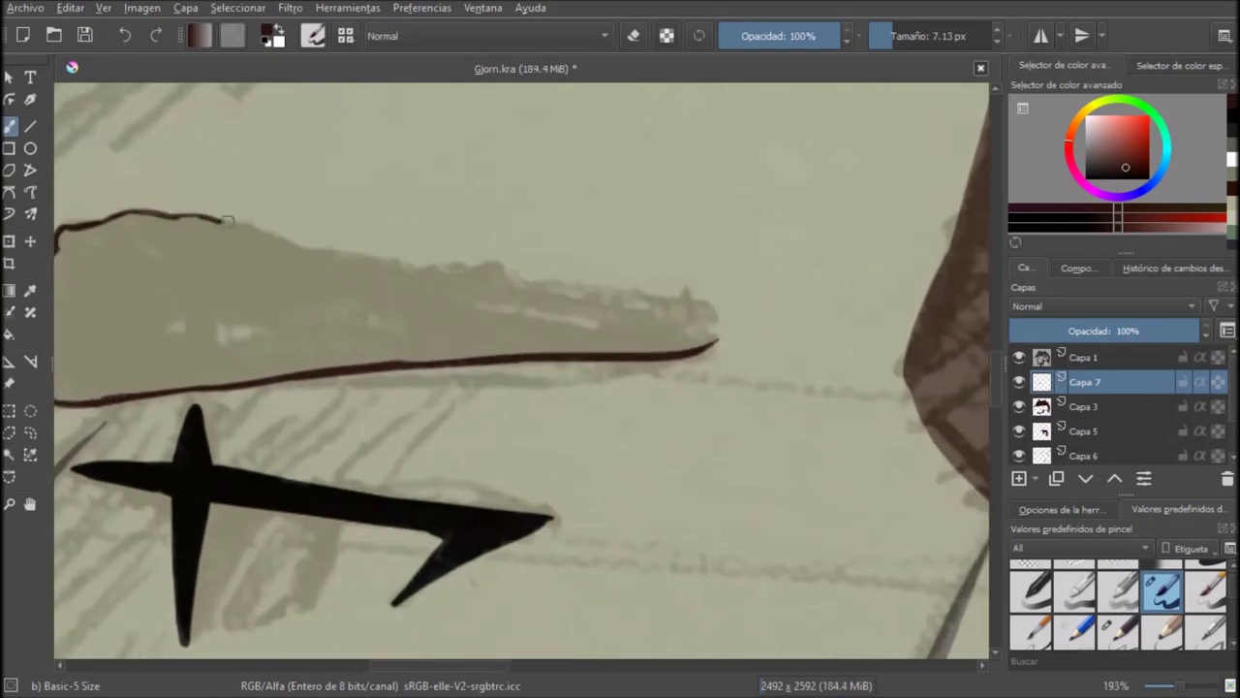
scroll(364, 257, up, 2)
mouse_move(255, 229)
mouse_down()
mouse_move(342, 264)
mouse_move(537, 270)
mouse_move(737, 322)
mouse_move(812, 319)
mouse_up()
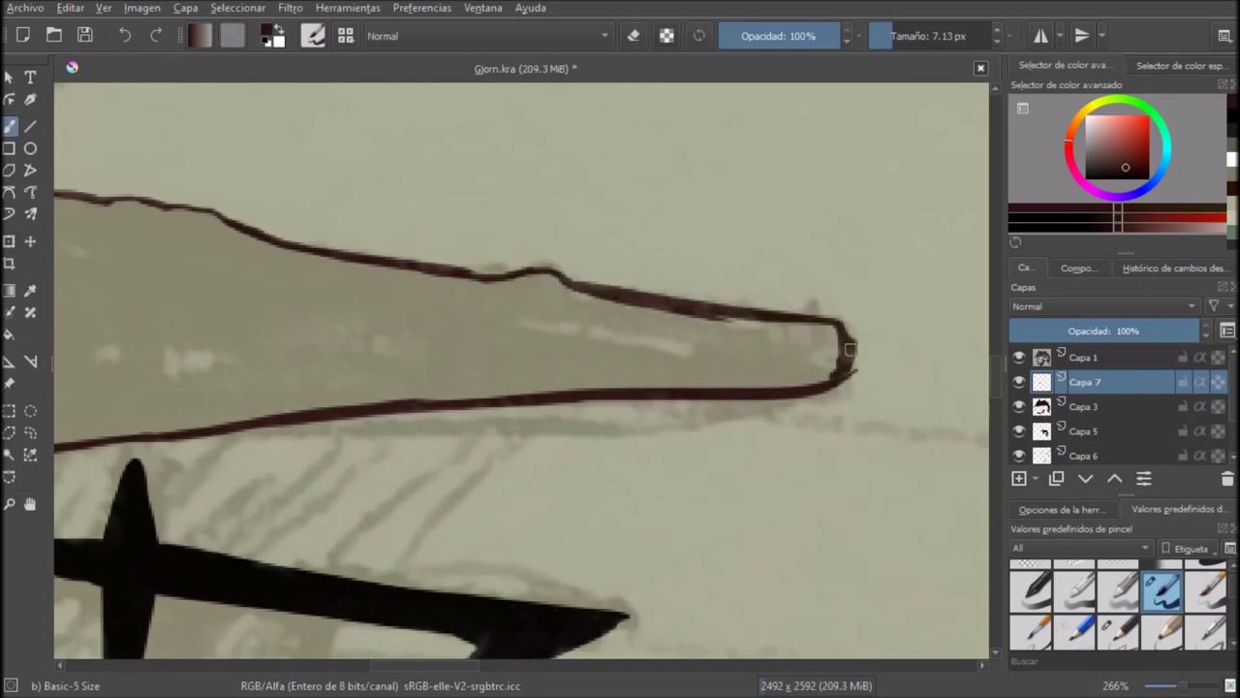
Step: Fill the closed eyebrow outline with dark reddish brown and hide the sketch layer Capa 1
scroll(742, 334, down, 3)
key(f)
click(717, 334)
scroll(675, 227, down, 8)
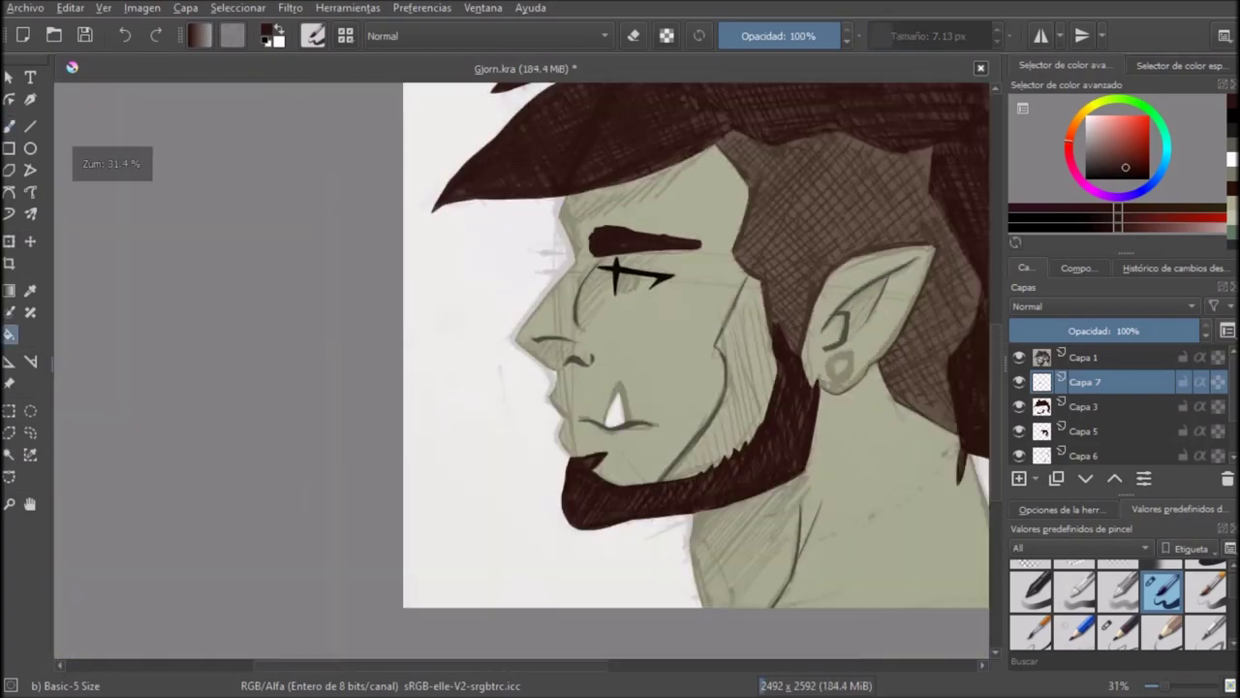
drag(675, 226, 560, 231)
click(1018, 357)
Step: Even out the bumps along the upper edge of the eyebrow with the brush and eraser
scroll(508, 254, up, 8)
key(b)
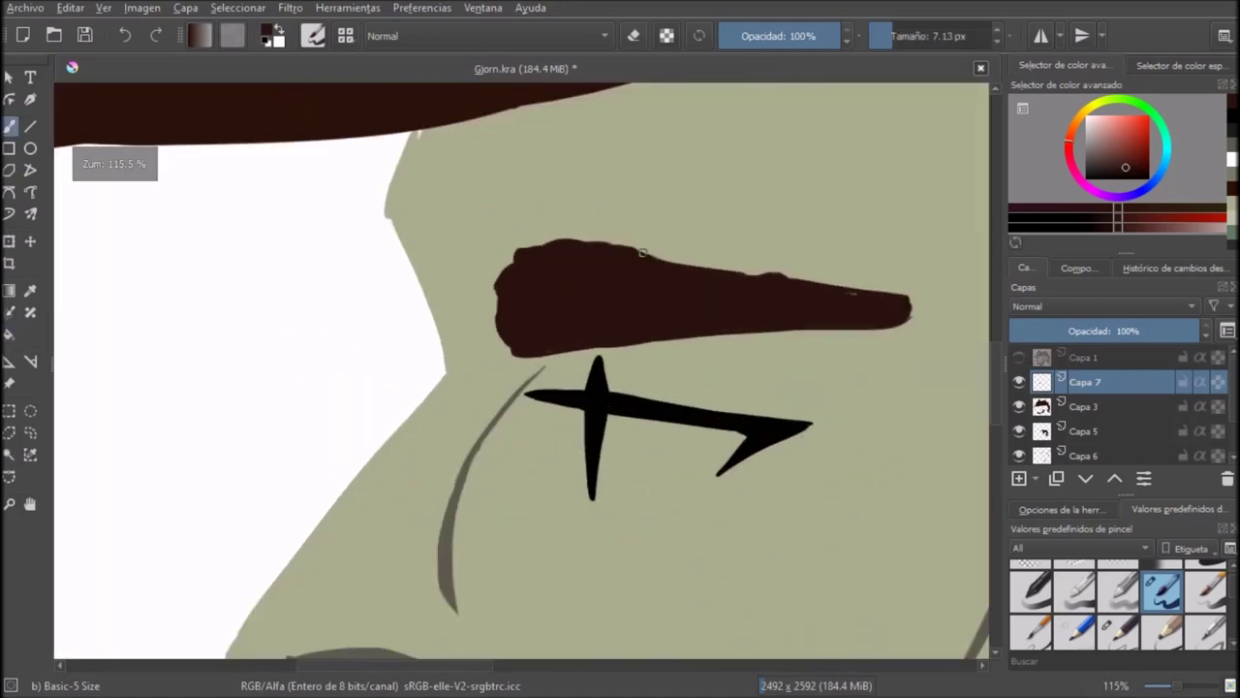
mouse_move(692, 268)
mouse_down()
mouse_move(483, 230)
mouse_move(806, 281)
mouse_up()
key(ctrl+z)
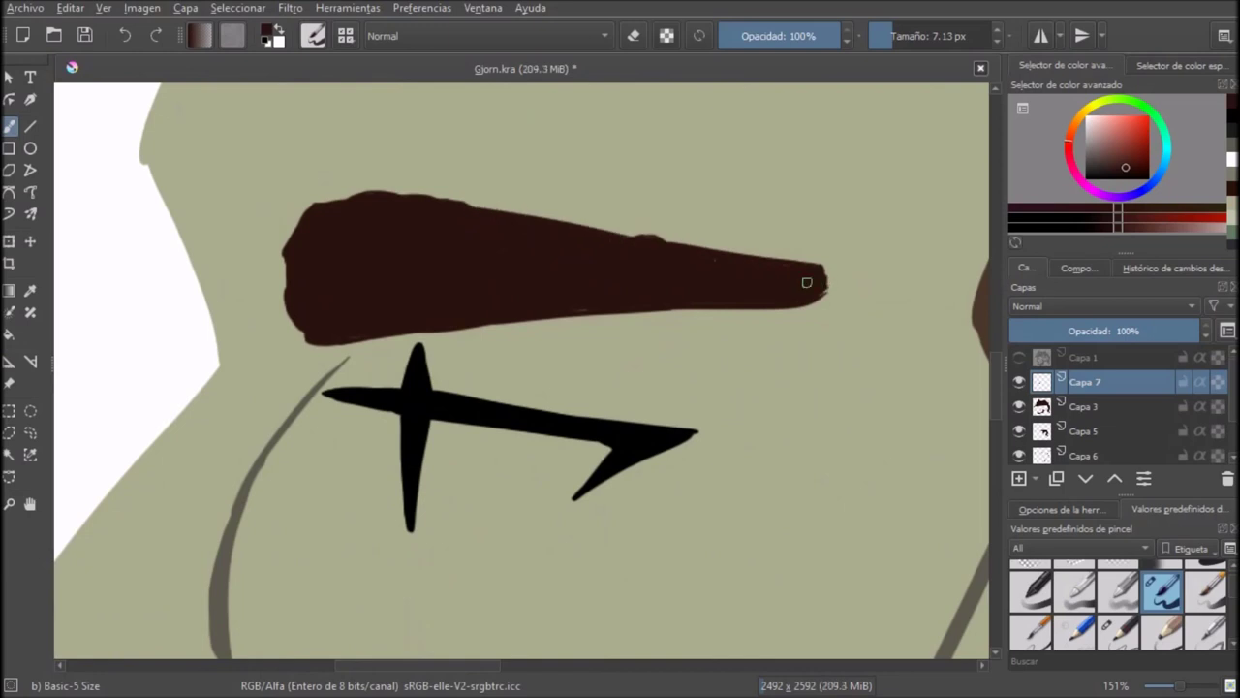
scroll(776, 256, down, 4)
drag(703, 249, 479, 329)
scroll(478, 329, up, 4)
key(e)
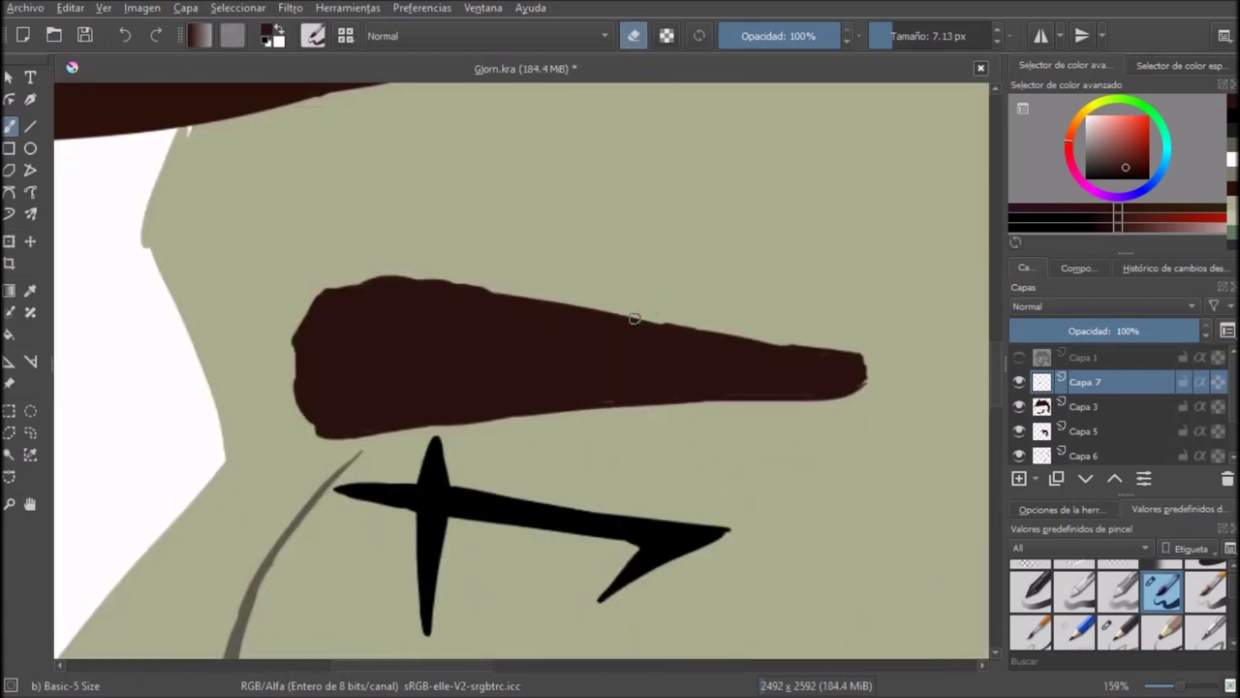
Step: Smooth the remaining uneven edges of the eyebrow and save the drawing
scroll(324, 359, down, 5)
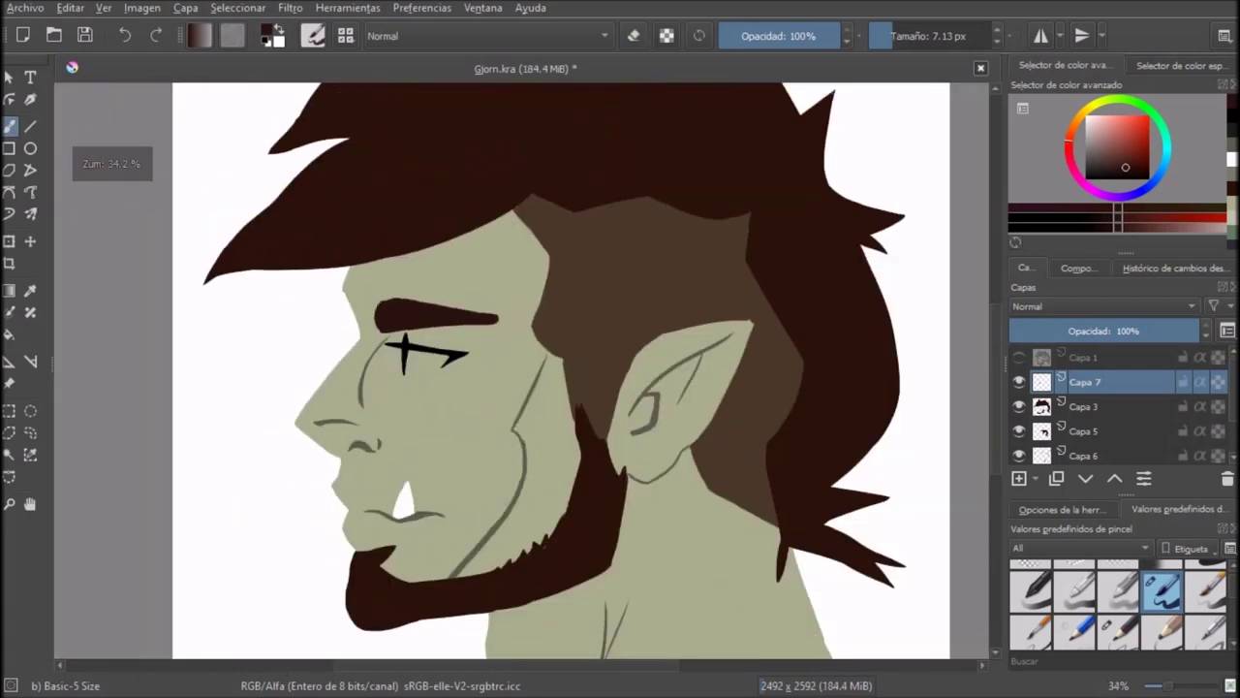
scroll(325, 359, up, 4)
scroll(699, 302, down, 6)
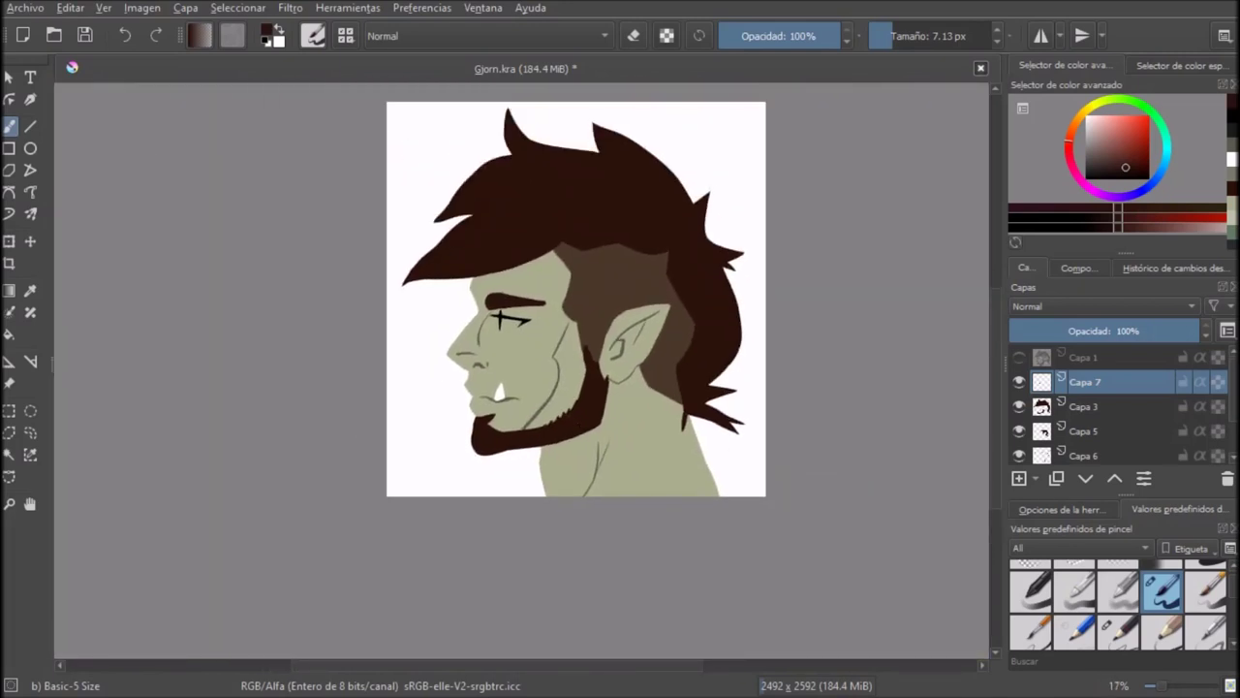
key(ctrl+s)
scroll(593, 432, up, 4)
scroll(658, 244, down, 3)
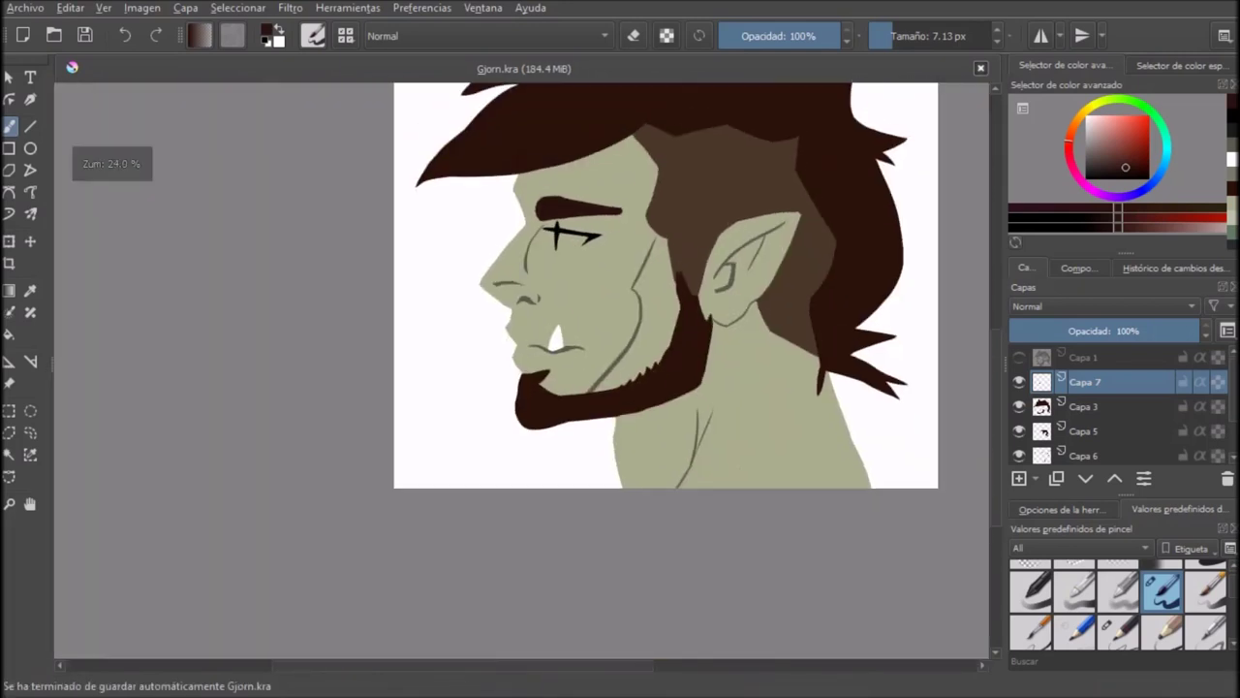
scroll(581, 291, down, 1)
Step: Add a new paint layer directly below Capa 7 and choose white as the painting color
scroll(581, 291, up, 4)
scroll(581, 291, up, 1)
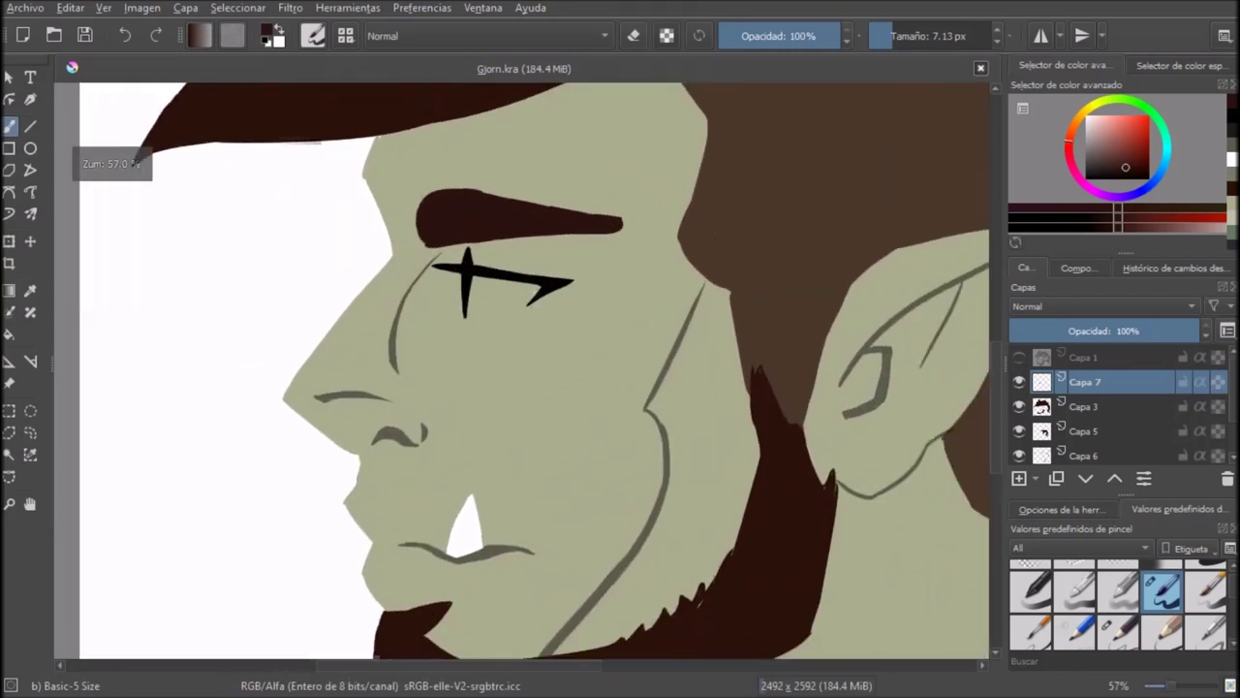
scroll(980, 330, up, 1)
key(Insert)
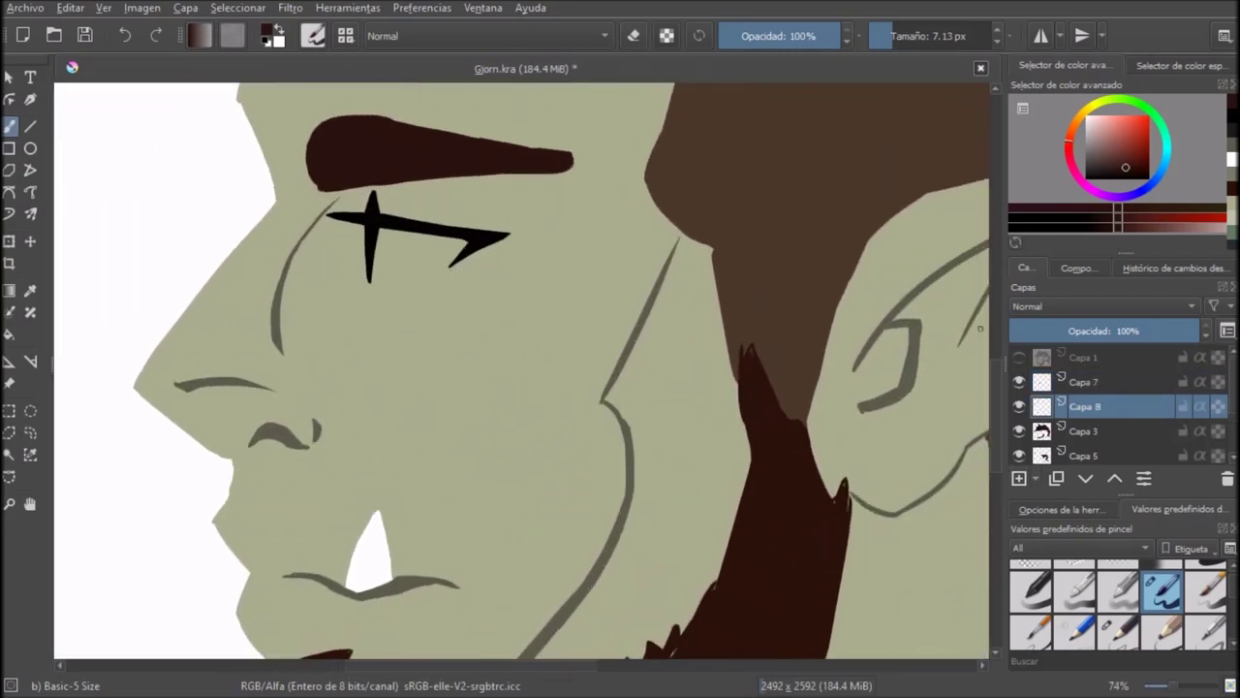
click(1087, 118)
ctrl+click(477, 169)
key(x)
drag(476, 252, 562, 333)
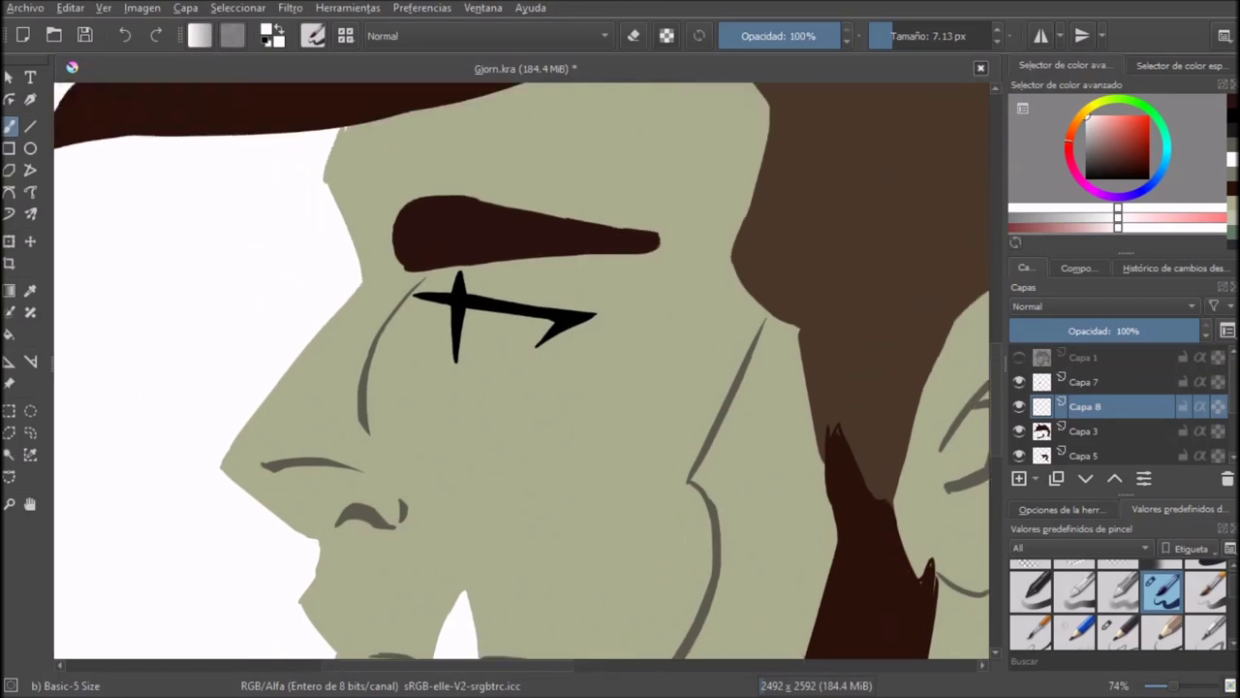
Step: Outline the eye white between the iris line and the outer lash wing, and fill it with white
scroll(453, 364, up, 3)
drag(710, 288, 597, 338)
scroll(583, 325, up, 2)
drag(665, 318, 367, 371)
mouse_move(479, 355)
mouse_down()
mouse_move(378, 364)
mouse_move(695, 318)
mouse_move(806, 253)
mouse_move(886, 158)
mouse_up()
drag(792, 152, 711, 247)
mouse_move(290, 164)
mouse_down()
mouse_move(795, 236)
mouse_move(308, 287)
mouse_move(283, 427)
mouse_up()
key(f)
click(476, 295)
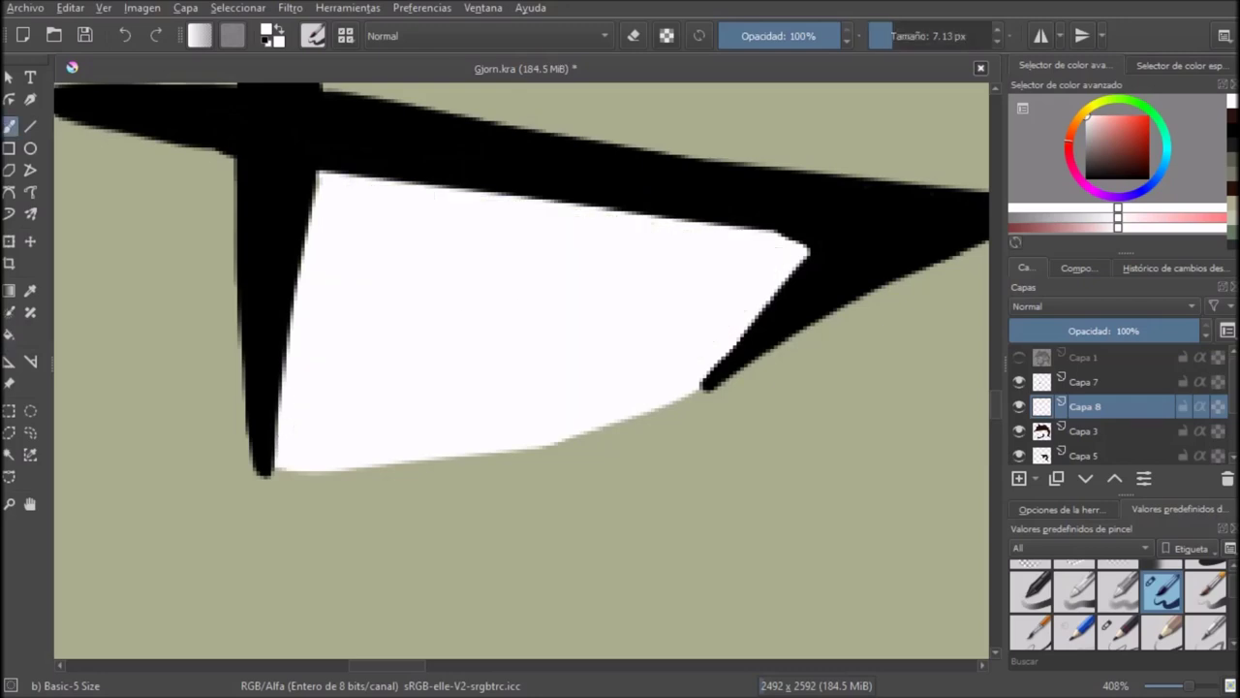
Step: Trim the lower edge of the eye white with the eraser against the visible sketch and save the drawing
scroll(584, 292, down, 8)
scroll(535, 428, up, 4)
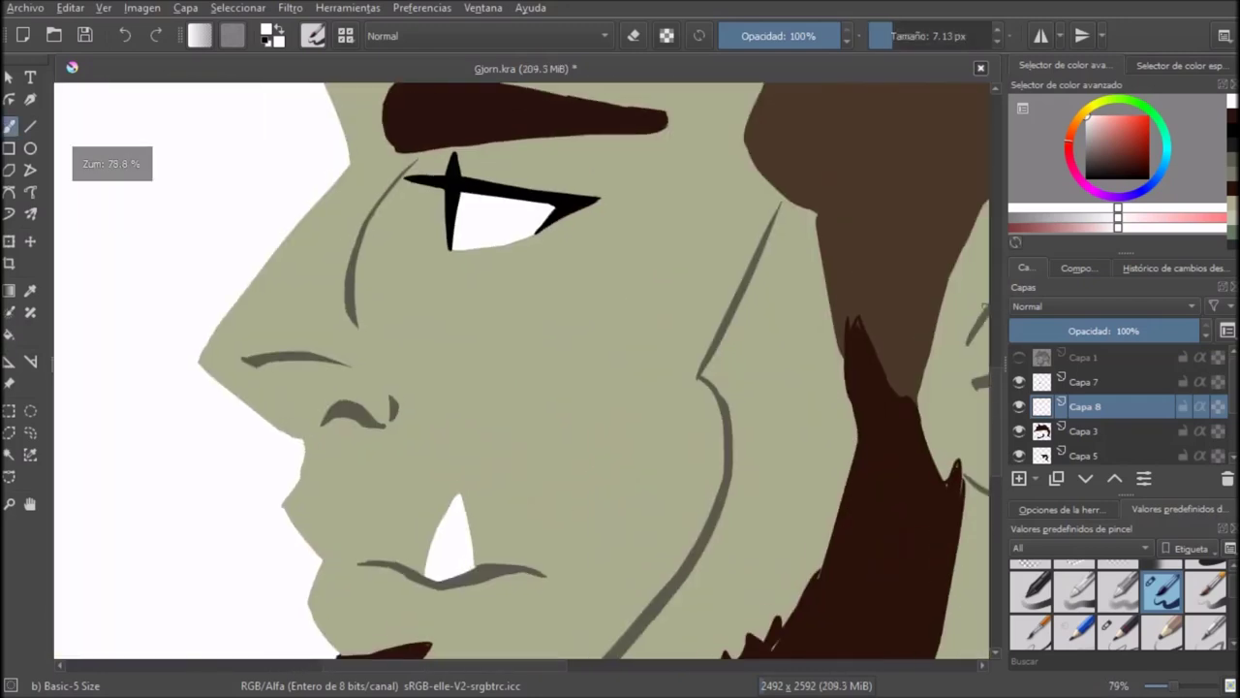
click(1019, 358)
scroll(477, 247, up, 5)
key(e)
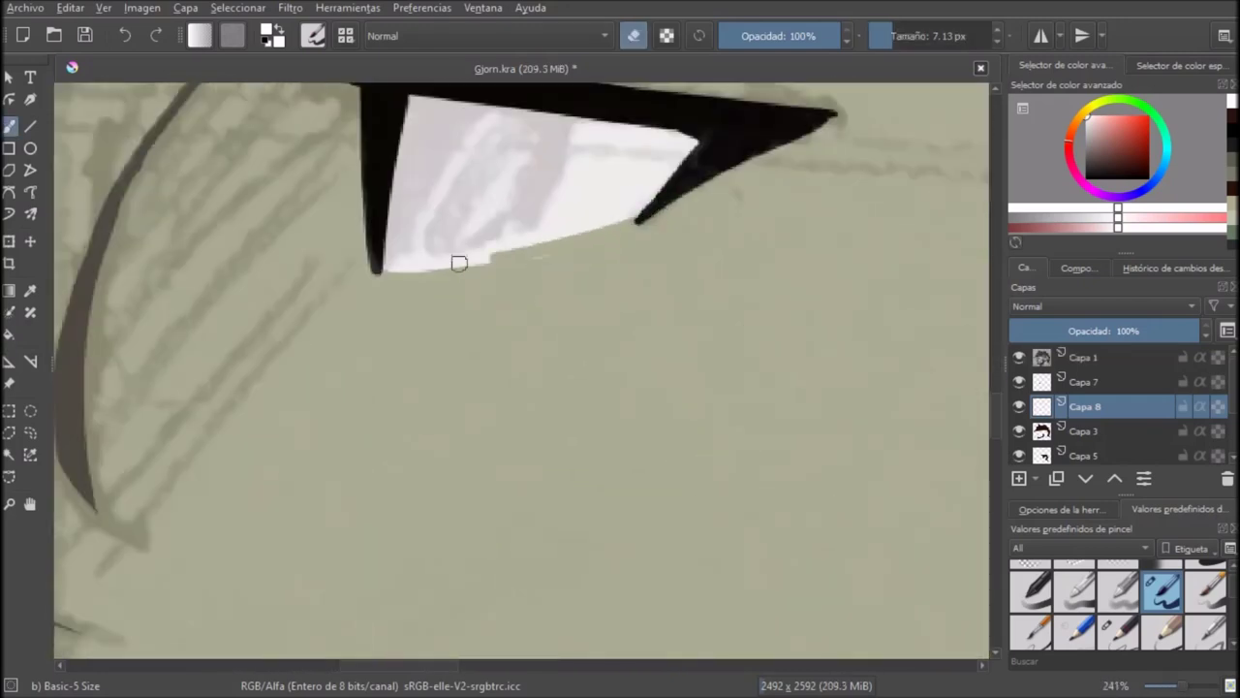
drag(669, 204, 456, 257)
scroll(482, 266, down, 3)
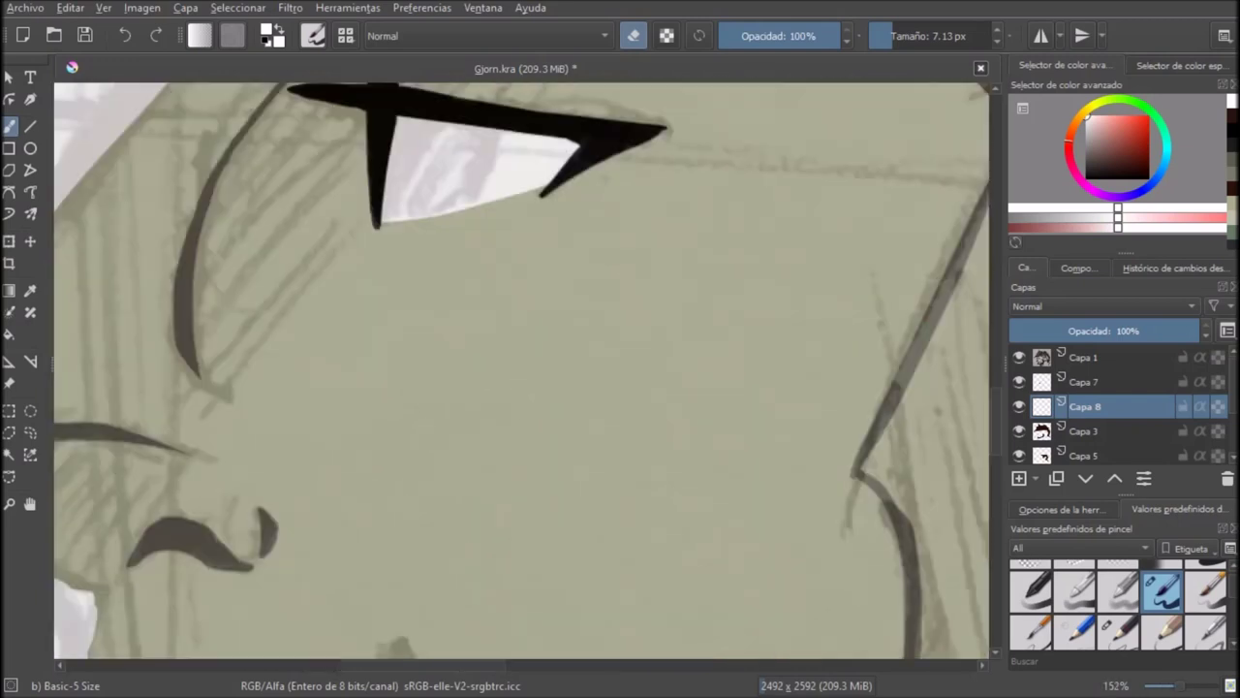
key(ctrl+s)
Step: On a new layer above the eye white, draw the iris's curved rear and lower edges in dark reddish brown
key(e)
ctrl+click(884, 183)
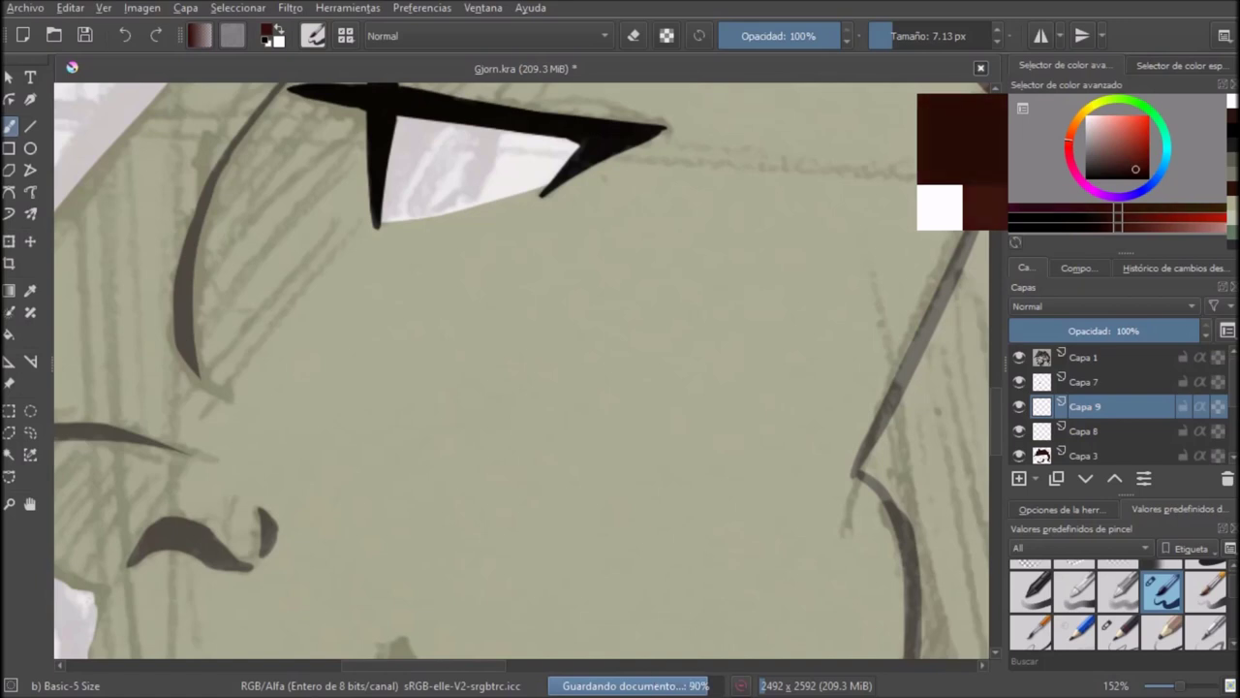
scroll(561, 253, up, 4)
mouse_move(571, 182)
mouse_down()
mouse_move(478, 388)
mouse_move(360, 404)
mouse_up()
key(ctrl+z)
key(ctrl+z)
mouse_move(489, 384)
mouse_down()
mouse_move(349, 417)
mouse_move(320, 413)
mouse_up()
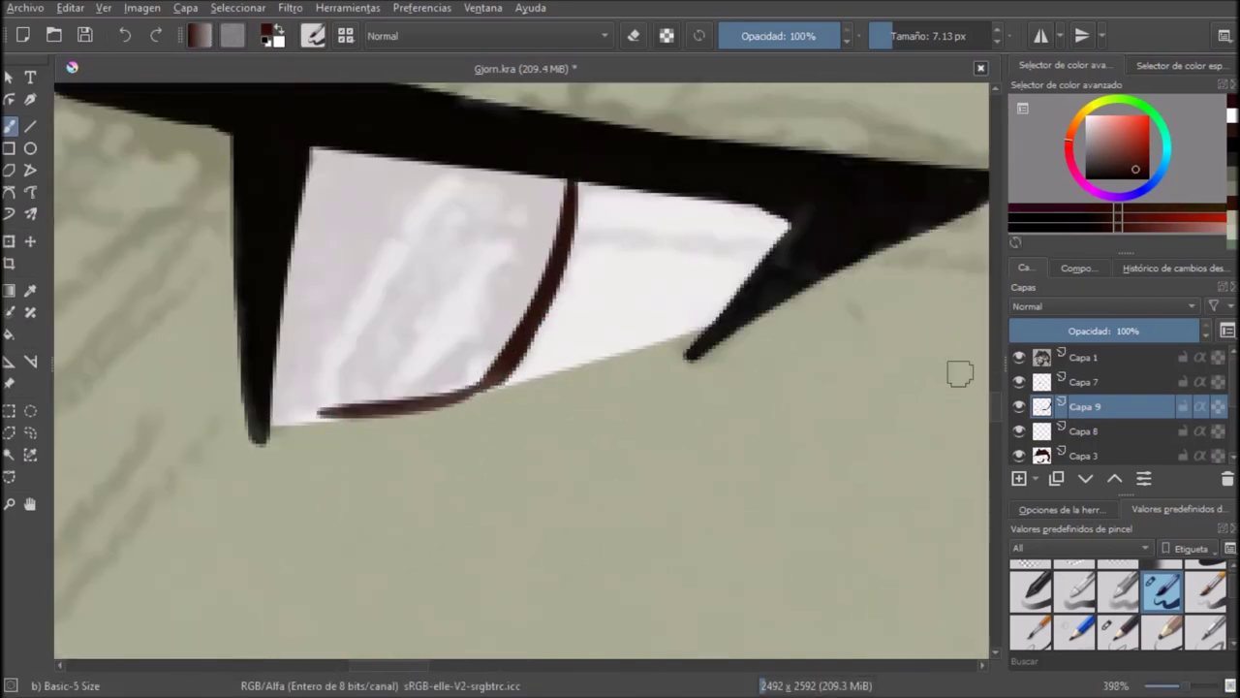
drag(431, 399, 188, 424)
key(ctrl+z)
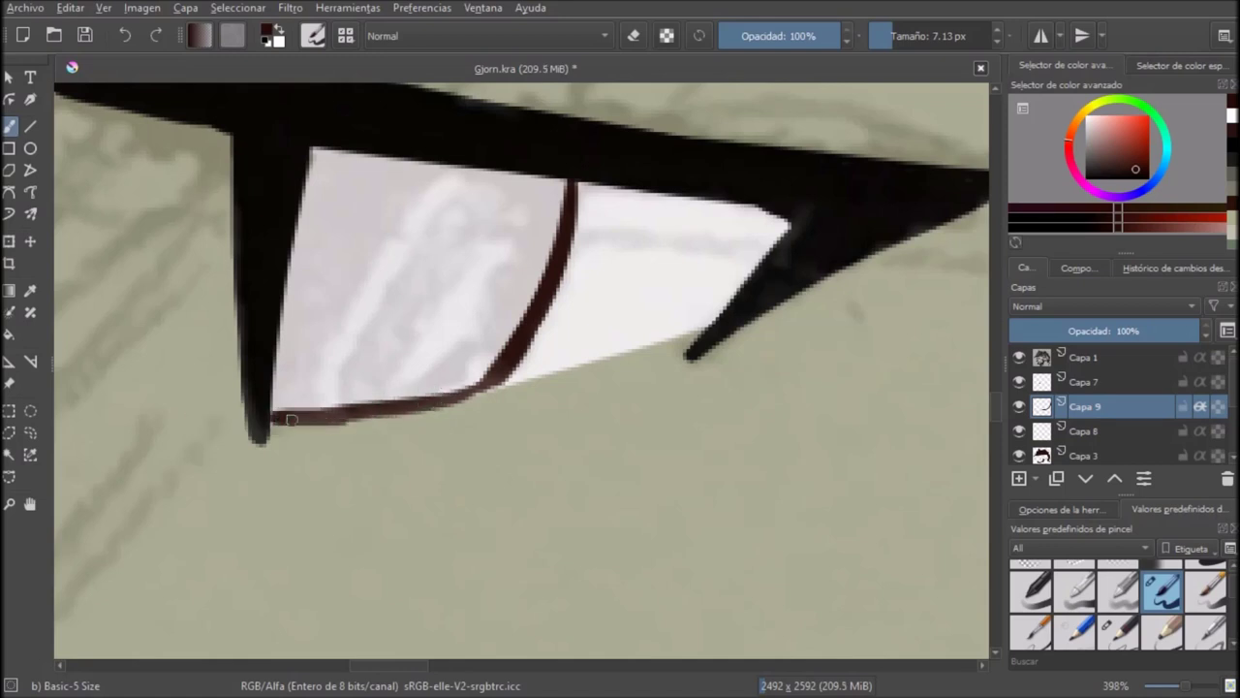
Step: Close the iris outline along the eyelid and front line, and fill it with dark reddish brown
mouse_move(323, 157)
mouse_down()
mouse_move(551, 181)
mouse_move(340, 178)
mouse_move(276, 405)
mouse_up()
key(f)
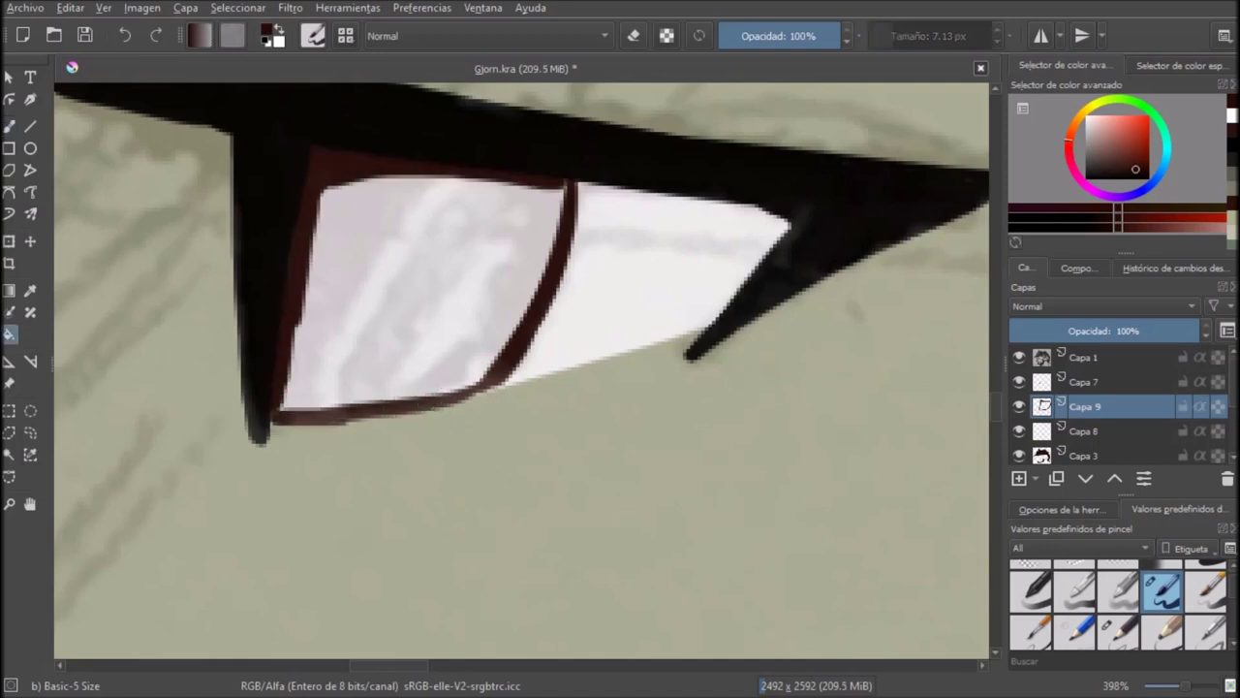
click(396, 345)
Step: Erase the lower edge of the iris to leave a thin strip of eye white beneath it
key(b)
drag(517, 388, 193, 425)
key(e)
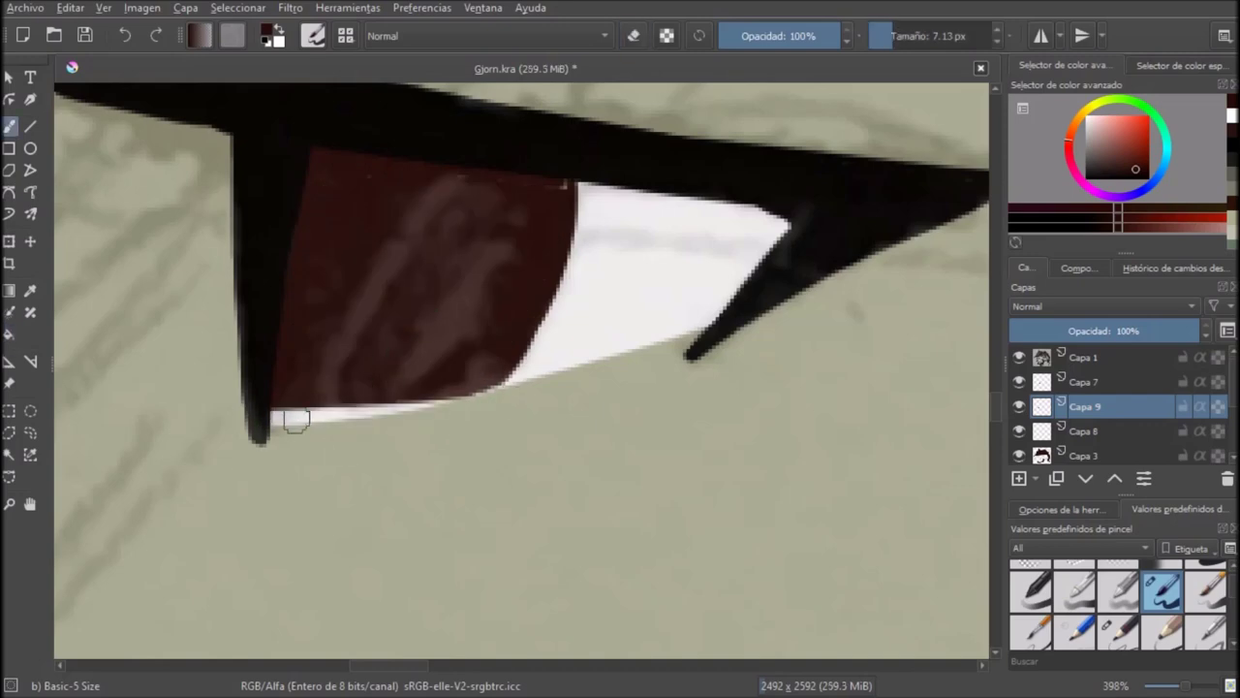
Step: Paint the iris's lower edge dark brown down to the eyelid and erase the paint spilling past the lash line
mouse_move(281, 421)
mouse_down()
mouse_move(492, 383)
mouse_move(323, 410)
mouse_move(229, 461)
mouse_up()
key(ctrl+z)
scroll(283, 406, up, 1)
key(e)
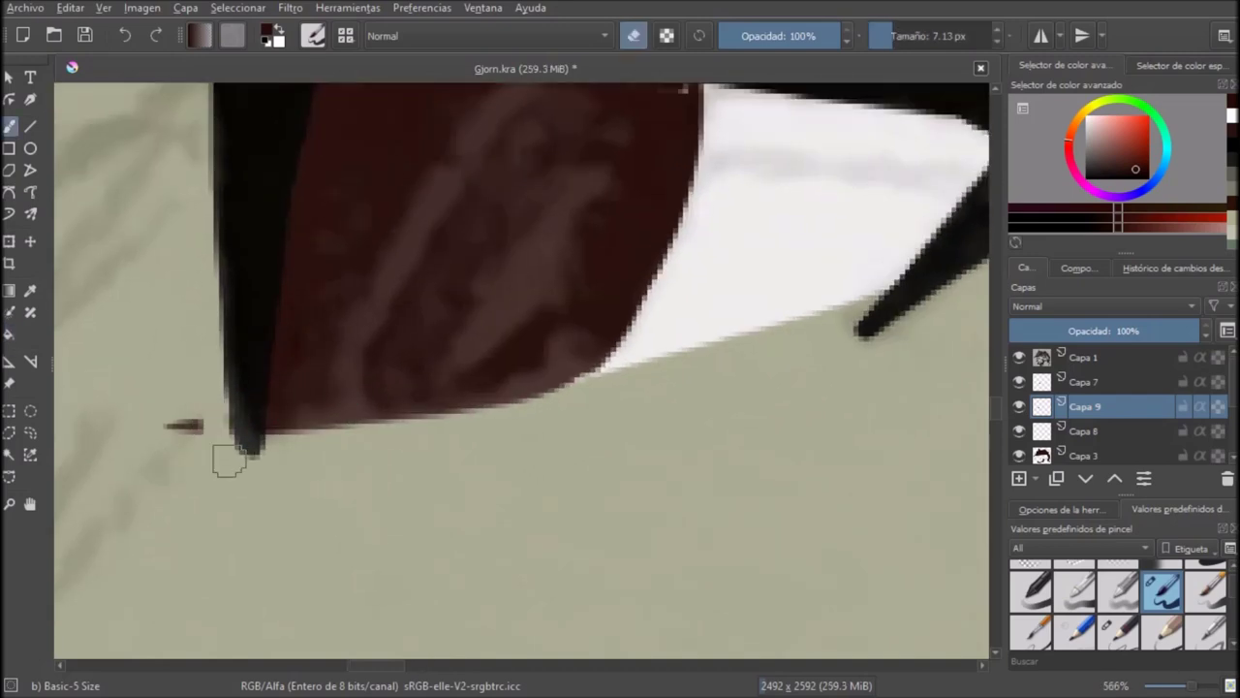
scroll(434, 428, down, 3)
scroll(477, 357, up, 2)
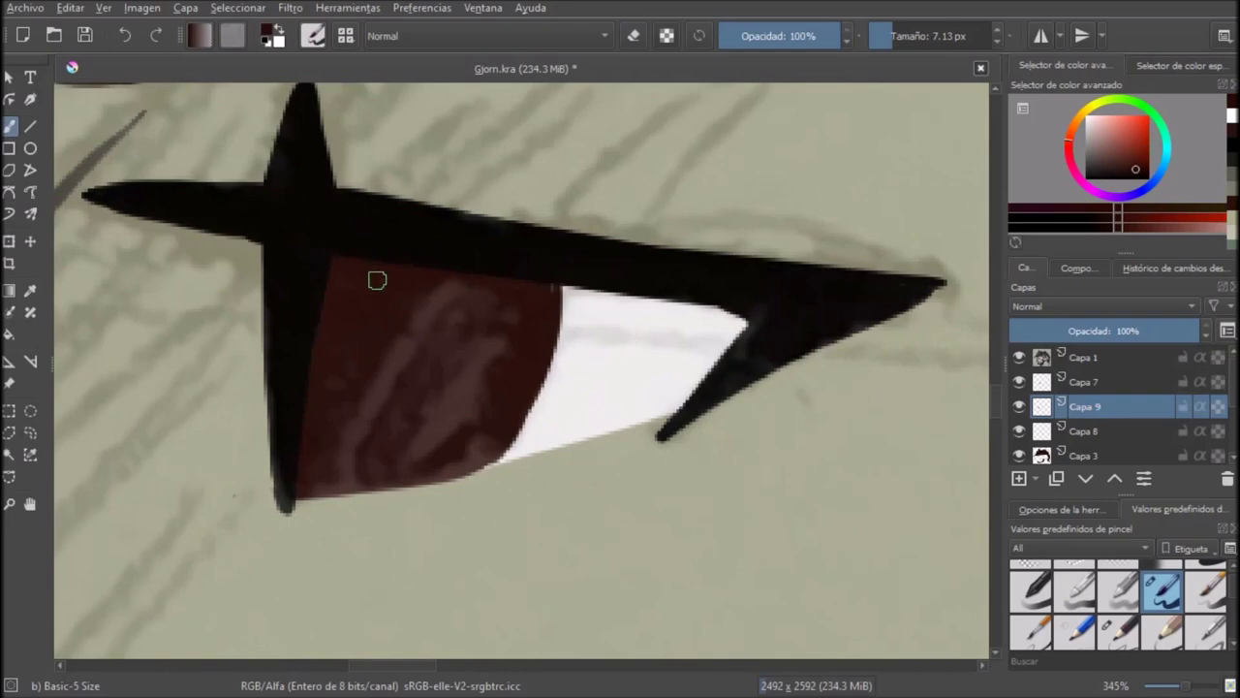
Step: Toggle the visibility of the sketch layer Capa 1 and save the portrait
scroll(549, 299, down, 8)
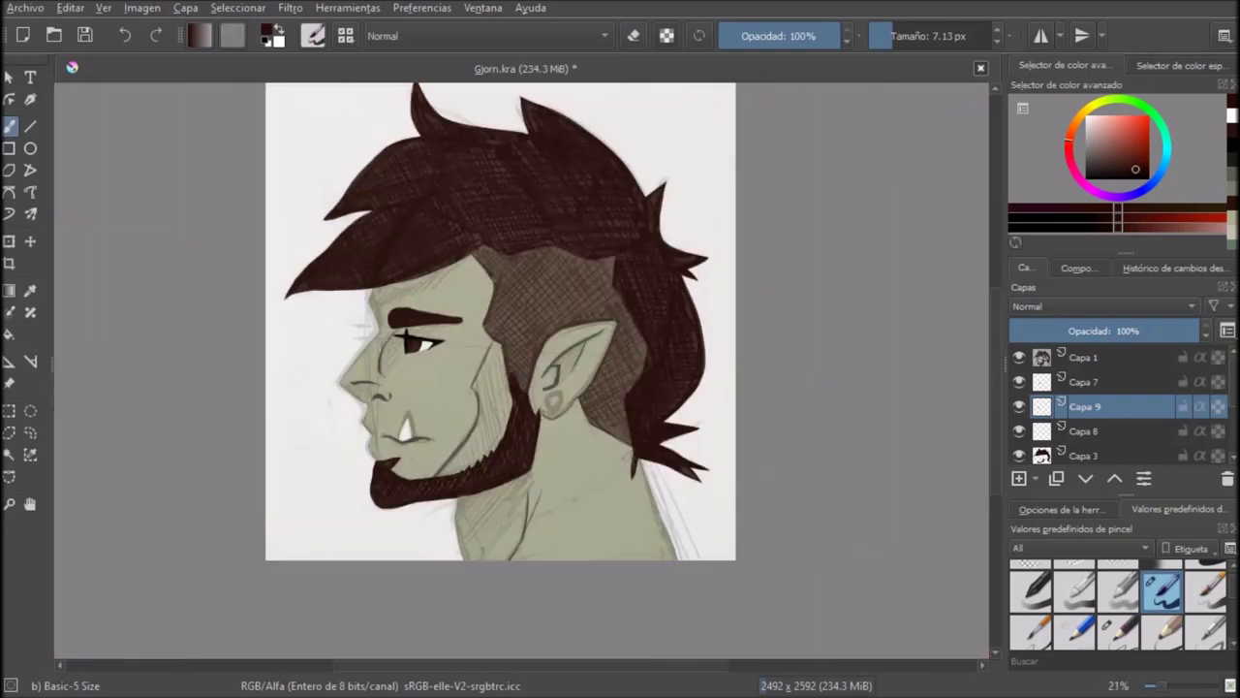
click(1018, 357)
scroll(666, 341, down, 1)
key(ctrl+s)
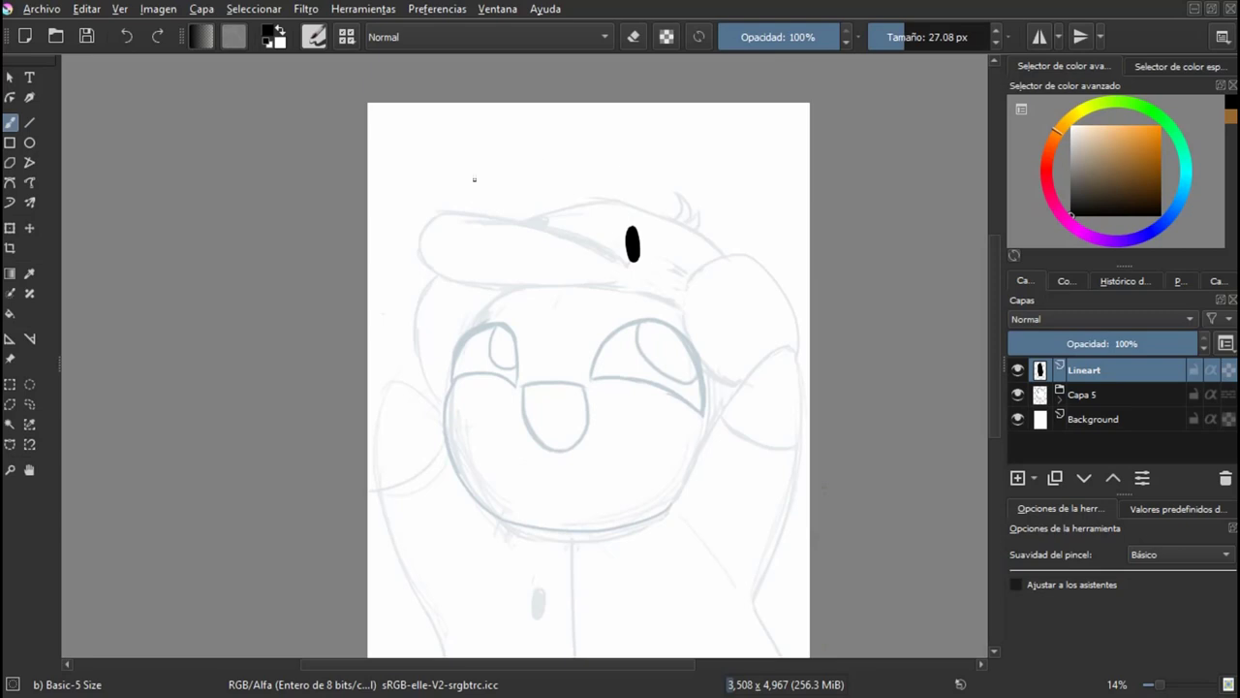
Step: Ink the upper edge of the duck bill on the Lineart layer with one tapered black stroke, redoing it until smooth
scroll(474, 179, up, 4)
drag(715, 327, 298, 229)
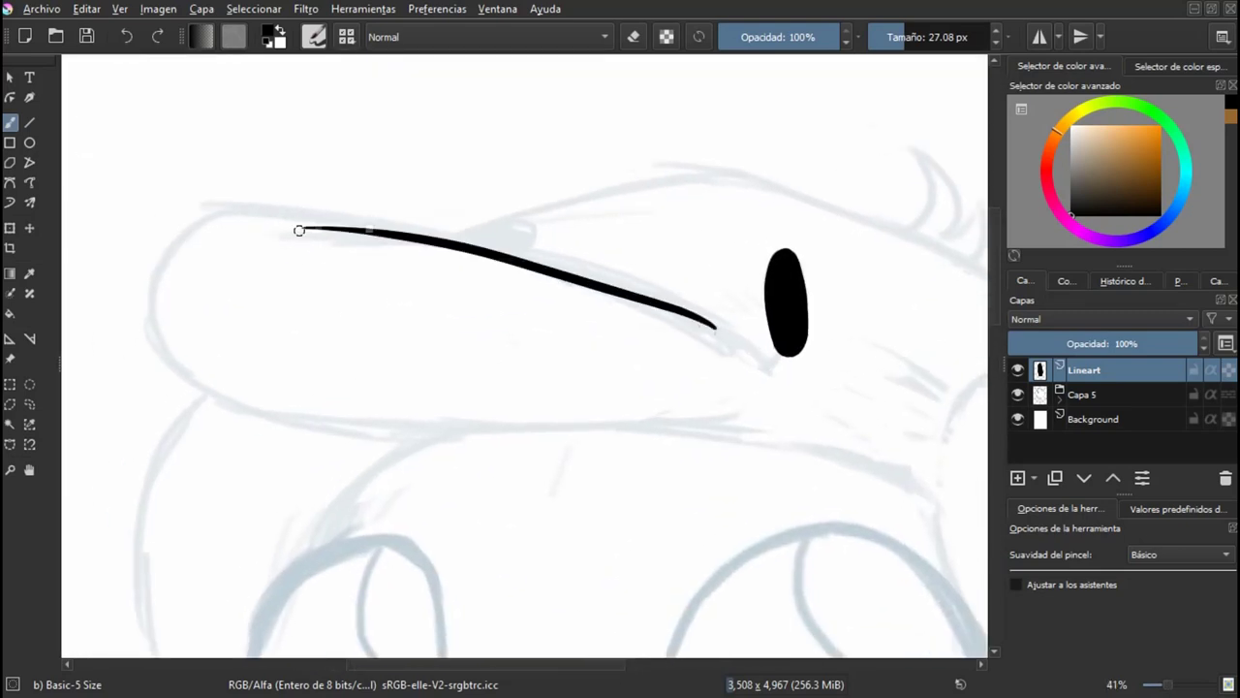
key(ctrl+z)
mouse_move(725, 336)
mouse_down()
mouse_move(227, 216)
mouse_move(908, 382)
mouse_move(250, 234)
mouse_up()
scroll(459, 280, up, 2)
key(ctrl+z)
key(ctrl+z)
scroll(463, 300, up, 1)
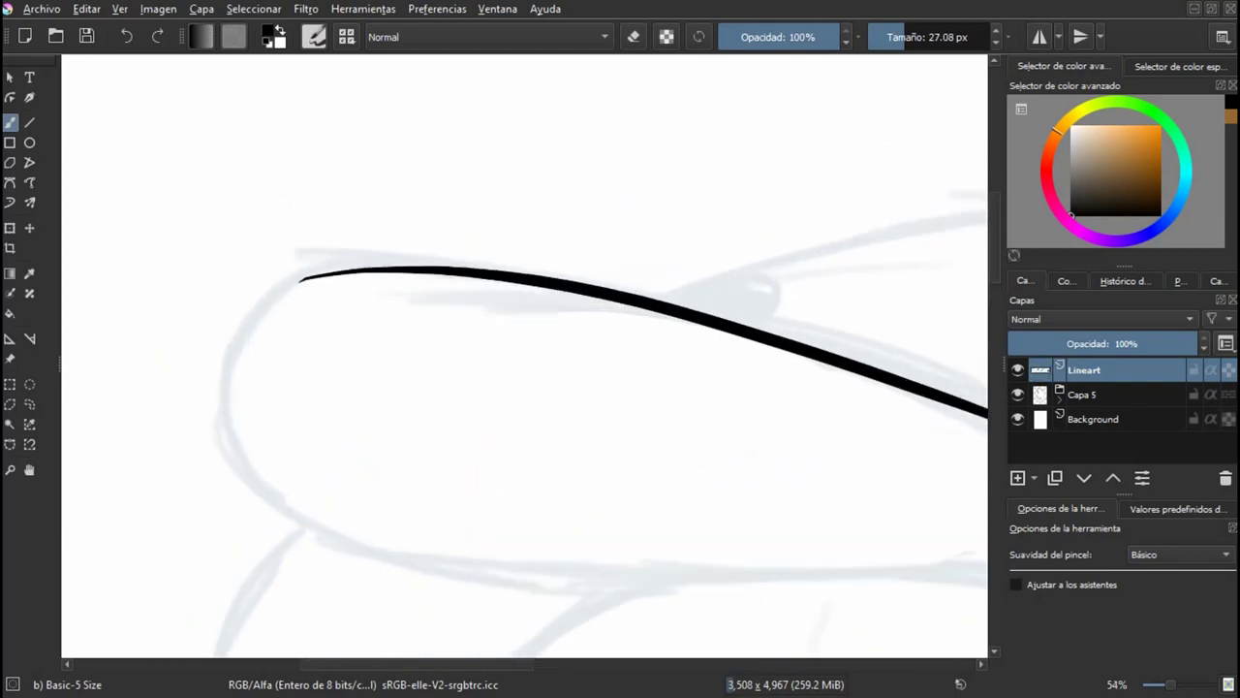
Step: Ink the rounded tip of the bill, curving from the upper edge around to the start of the lower edge
scroll(332, 280, up, 3)
mouse_move(544, 258)
mouse_down()
mouse_move(407, 249)
mouse_move(259, 293)
mouse_up()
key(ctrl+z)
key(ctrl+z)
mouse_move(581, 264)
mouse_down()
mouse_move(269, 282)
mouse_move(434, 474)
mouse_up()
scroll(330, 259, down, 5)
scroll(222, 232, up, 3)
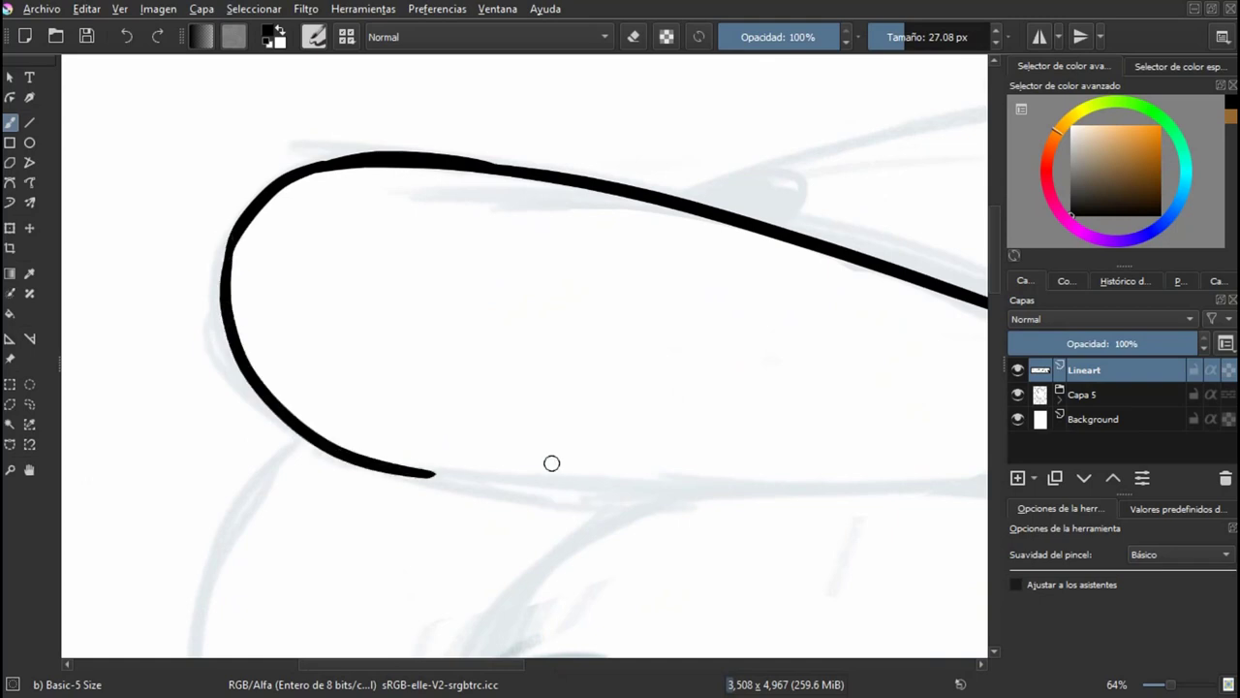
Step: Ink the lower edge of the bill with a long tapered stroke that joins the rounded tip
scroll(551, 463, down, 2)
mouse_move(844, 375)
mouse_down()
mouse_move(385, 369)
mouse_move(309, 343)
mouse_up()
key(ctrl+z)
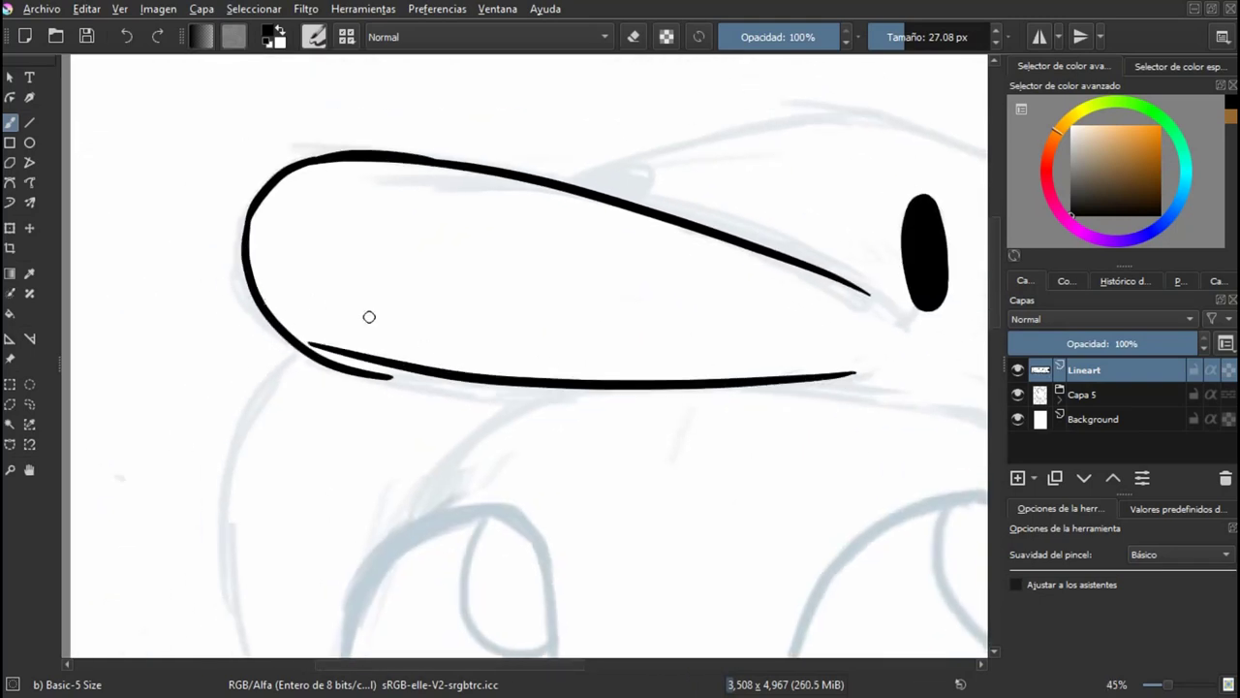
key(ctrl+z)
key(ctrl+z)
mouse_move(850, 380)
mouse_down()
mouse_move(319, 312)
mouse_move(377, 343)
mouse_up()
scroll(377, 343, down, 2)
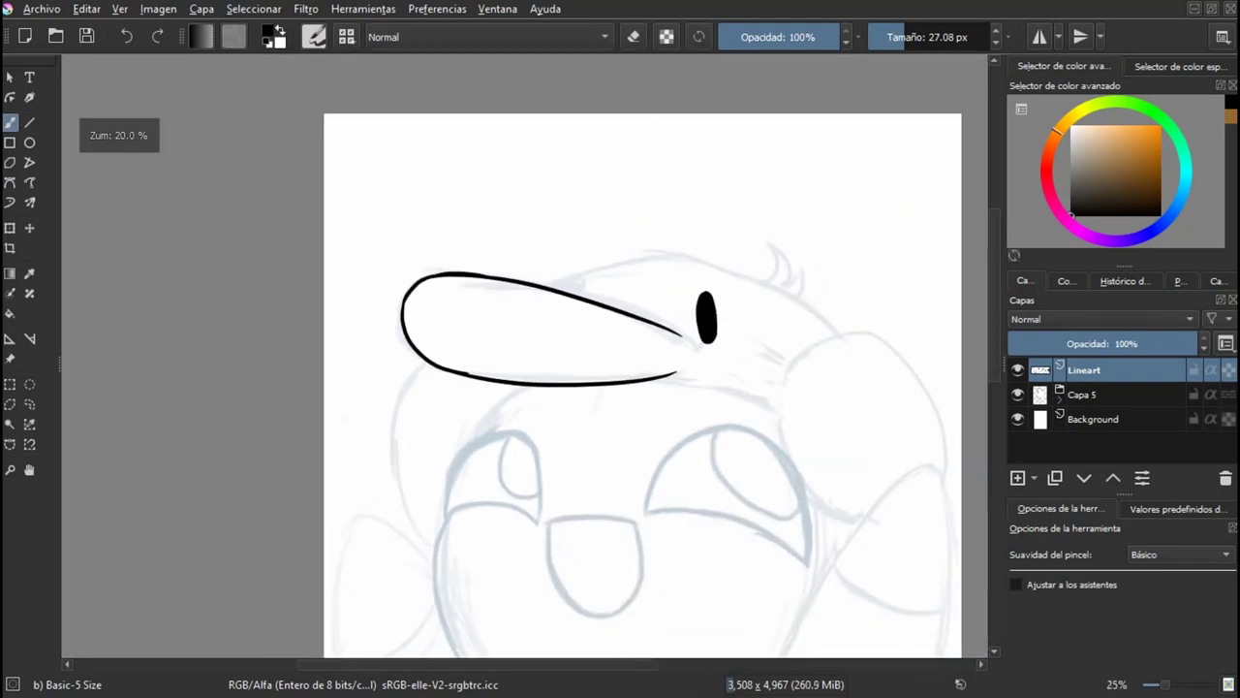
Step: Smooth the stroke joins along the bill outline with the eraser and brush, checking the shape in mirrored view
scroll(434, 292, up, 5)
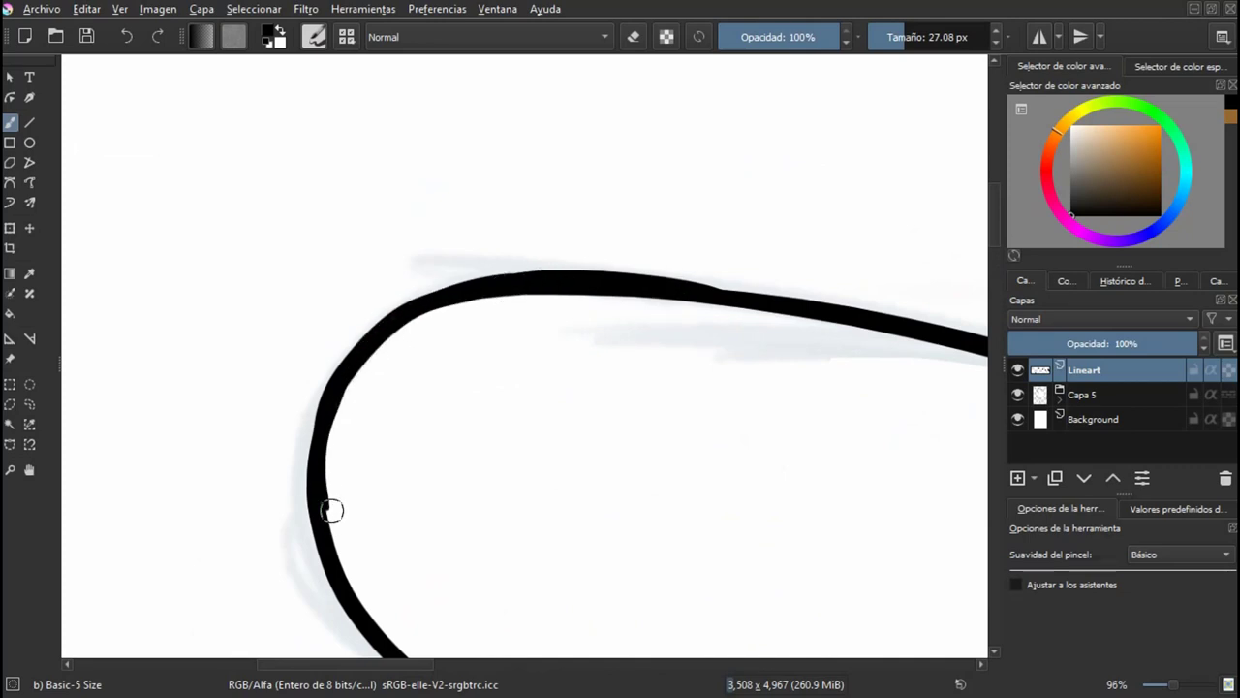
scroll(317, 468, down, 8)
key(m)
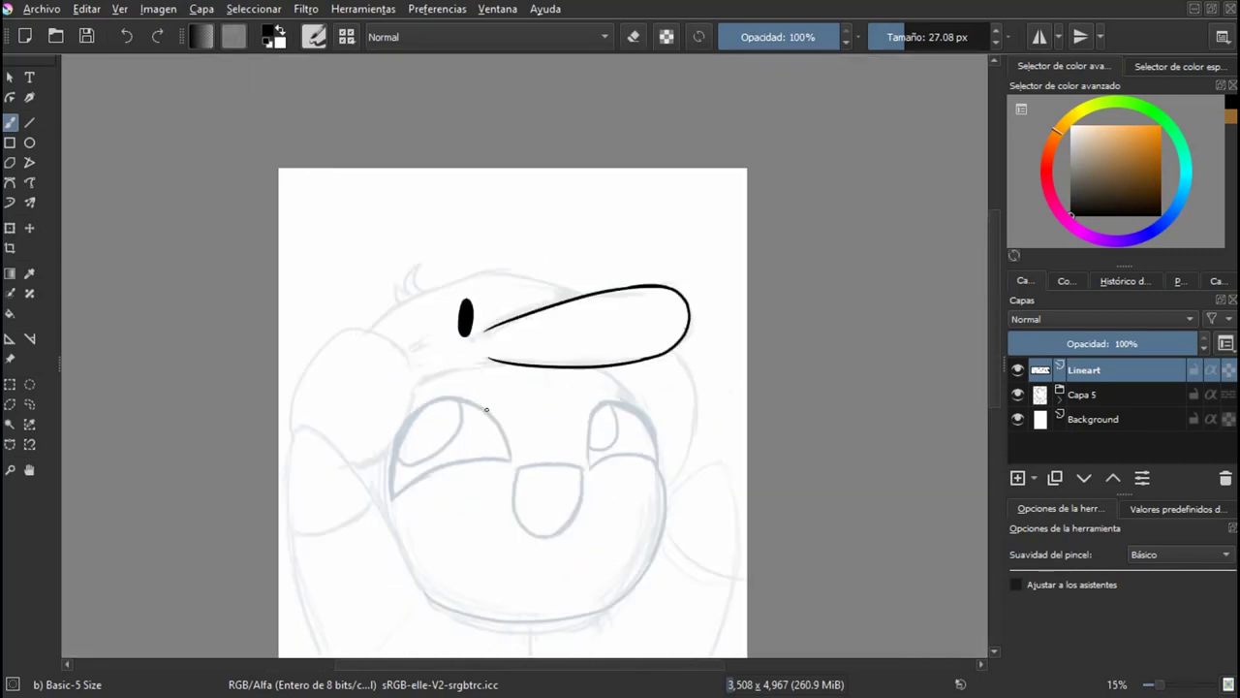
scroll(755, 363, up, 7)
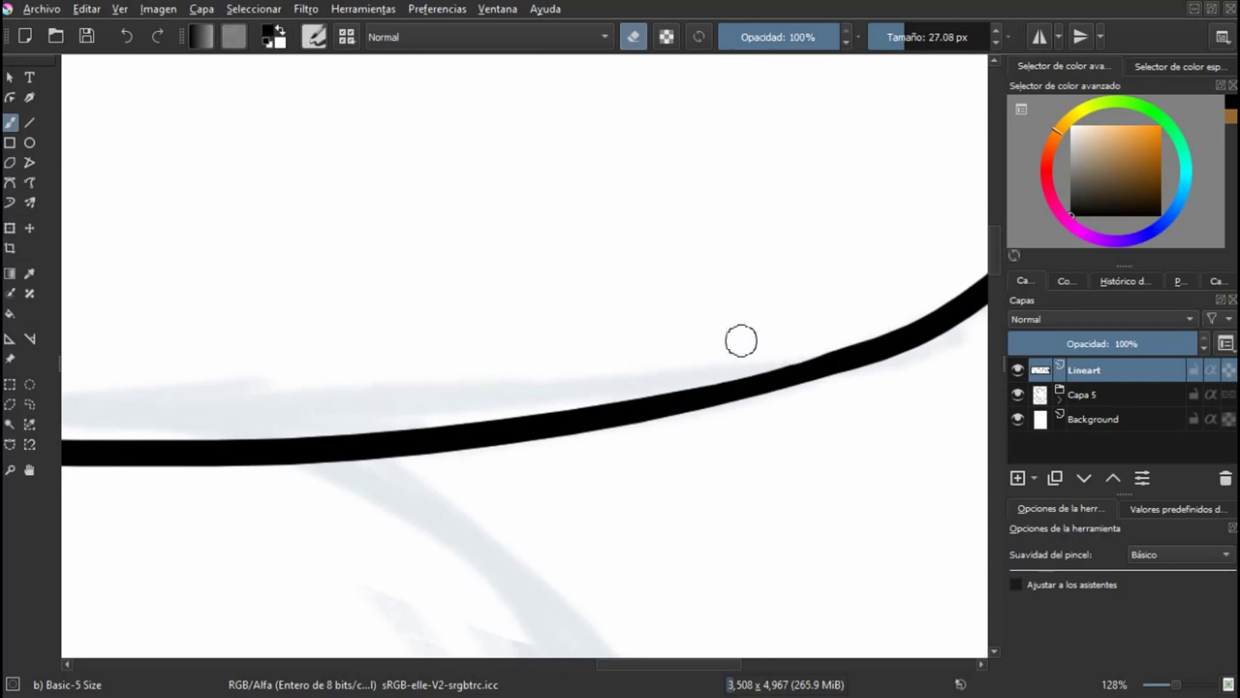
scroll(741, 340, down, 8)
key(m)
scroll(687, 343, up, 4)
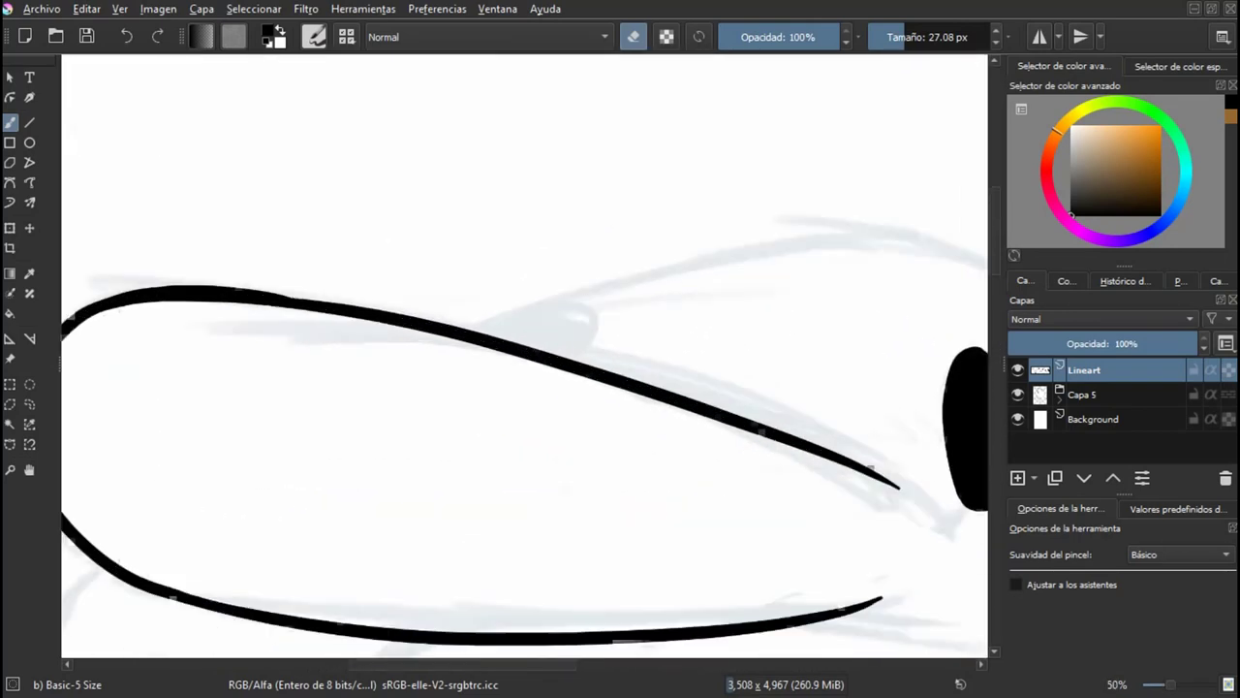
scroll(351, 267, up, 1)
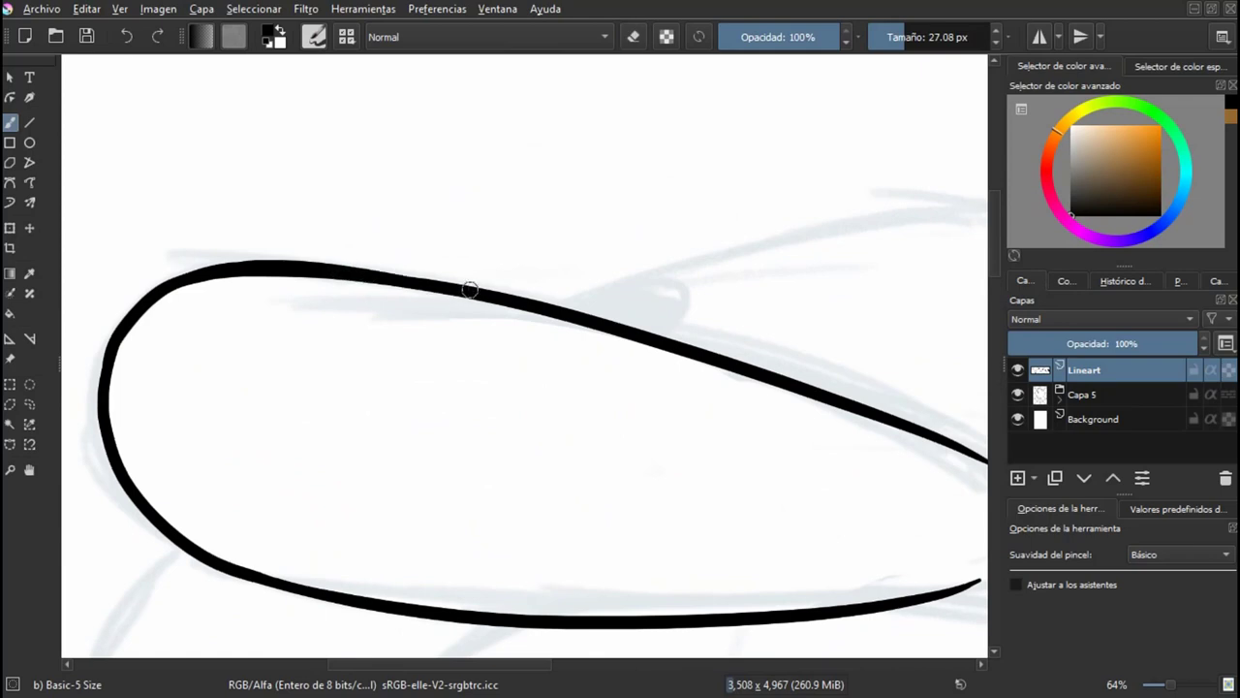
Step: Draw the solid black rounded bump on the bill's upper edge, following the sketch
scroll(470, 290, up, 3)
drag(509, 373, 391, 336)
key(ctrl+z)
mouse_move(507, 374)
mouse_down()
mouse_move(396, 335)
mouse_move(445, 306)
mouse_move(393, 334)
mouse_move(428, 320)
mouse_move(444, 347)
mouse_up()
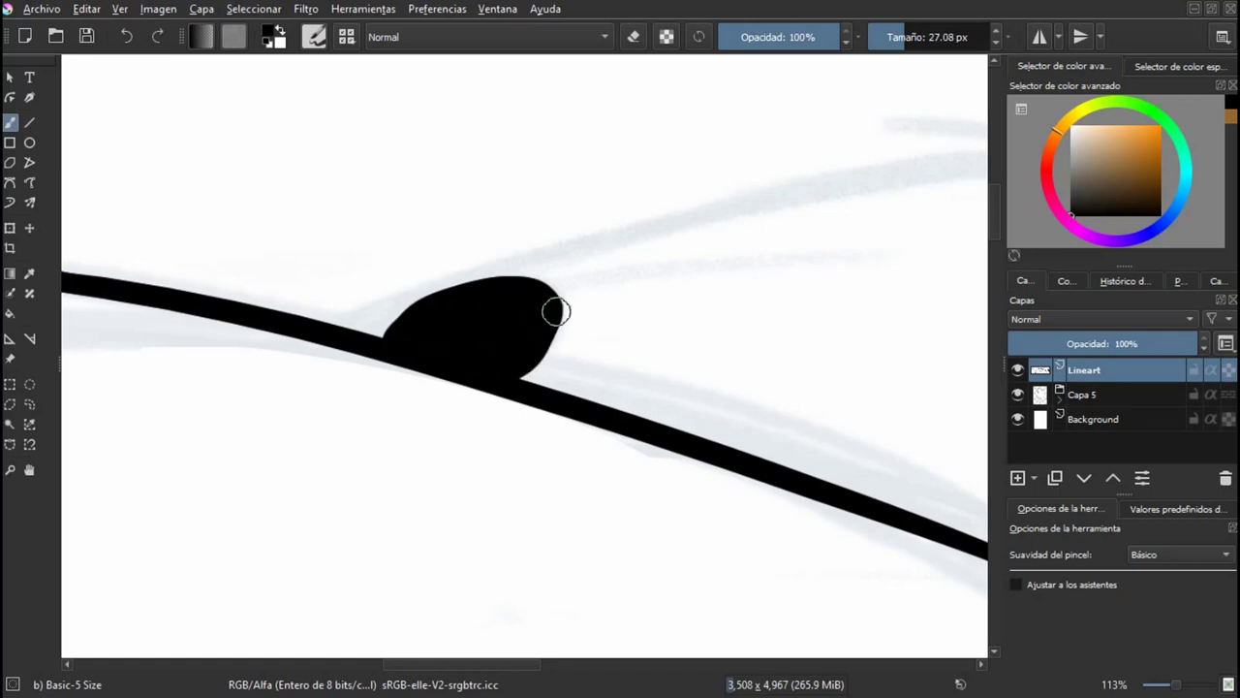
scroll(537, 337, down, 5)
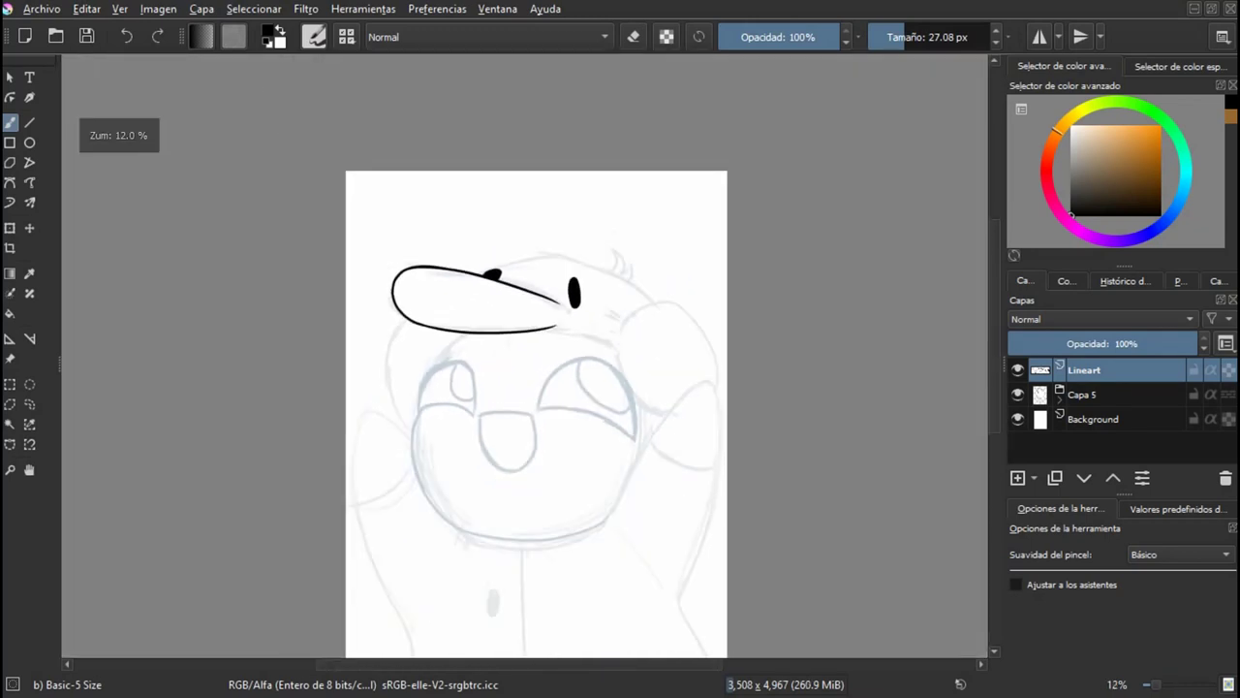
scroll(535, 388, down, 2)
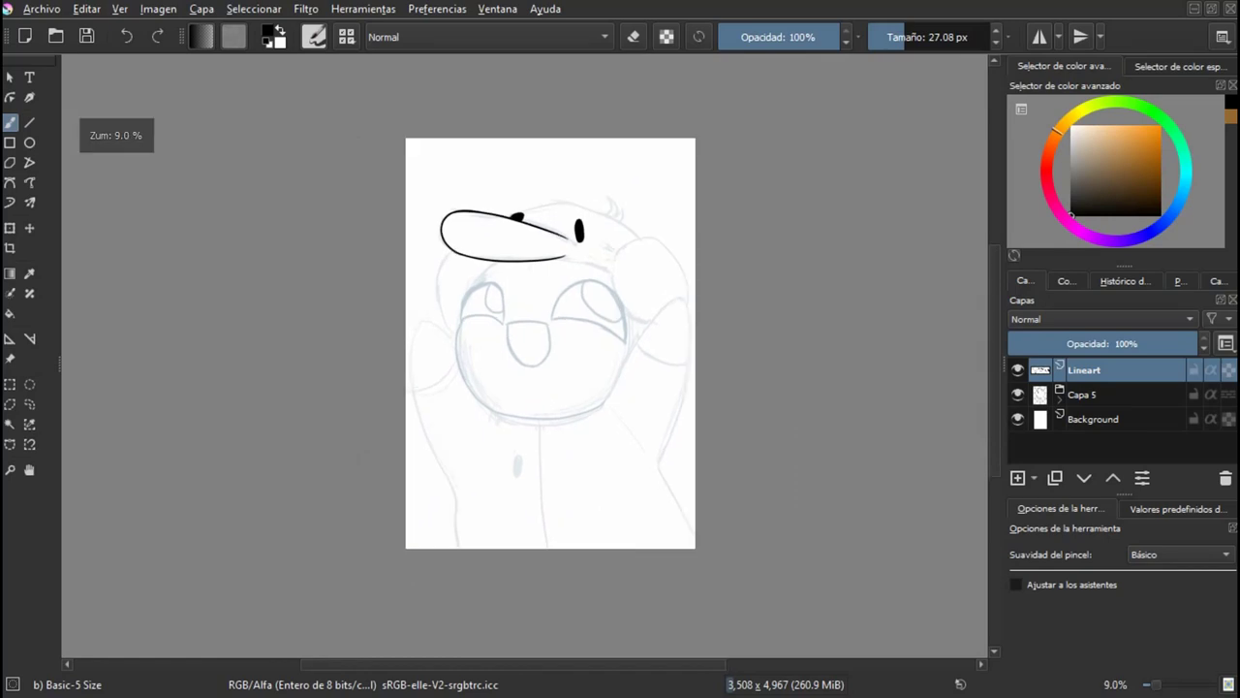
Step: Ink the front part of the head's top curve above the bump and erase its overshoot below the bill line
scroll(543, 291, up, 6)
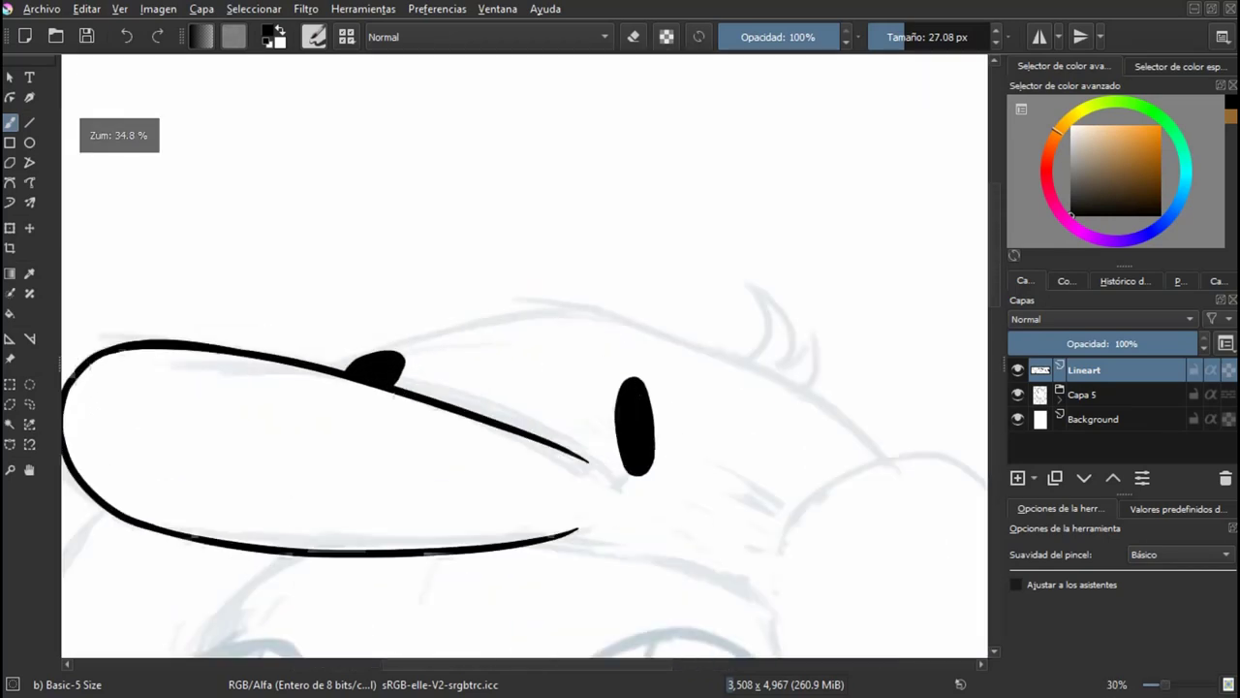
scroll(530, 534, up, 3)
drag(603, 222, 244, 301)
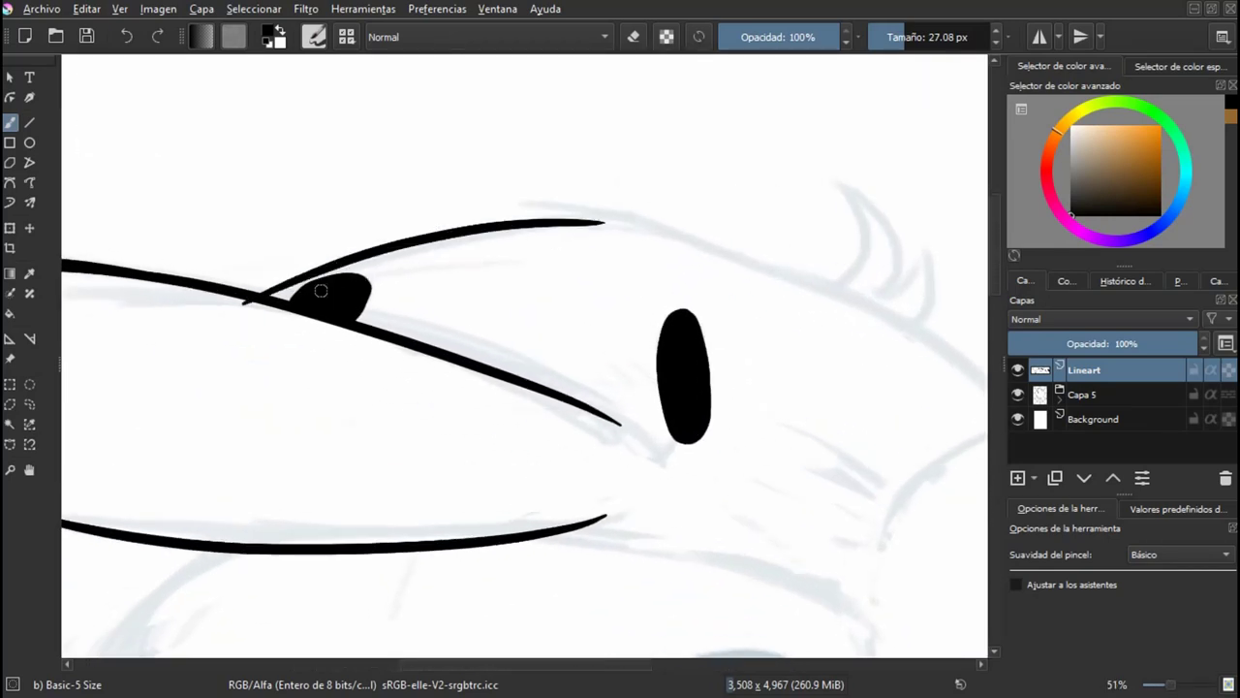
scroll(443, 285, up, 3)
key(e)
scroll(487, 287, up, 3)
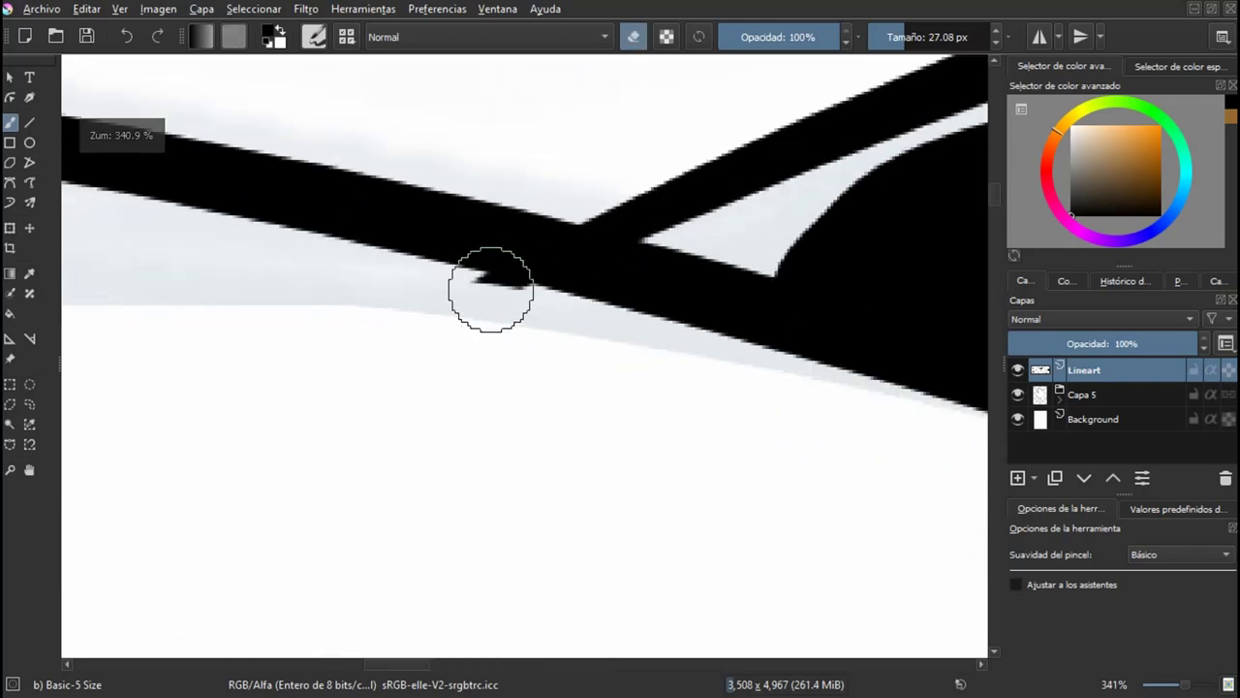
Step: Switch to canvas-only mode and ink the back of the head's top curve in mirrored view
key(Tab)
scroll(516, 308, down, 8)
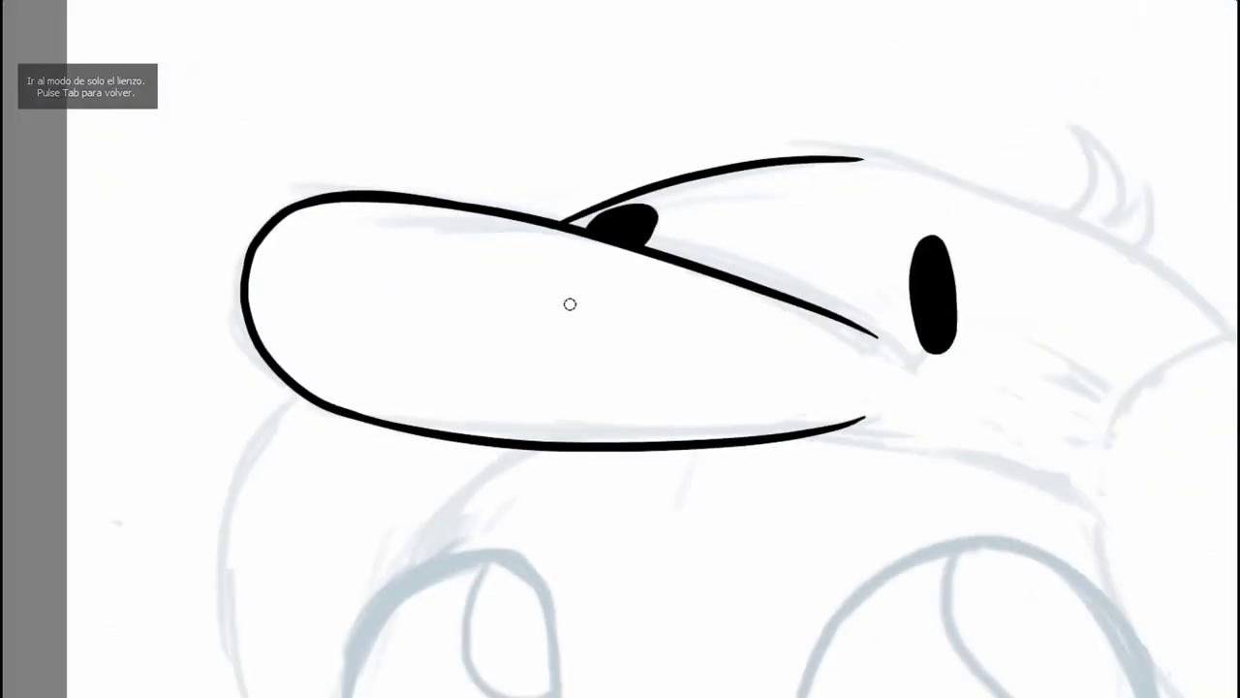
key(m)
scroll(568, 302, up, 3)
scroll(317, 249, up, 1)
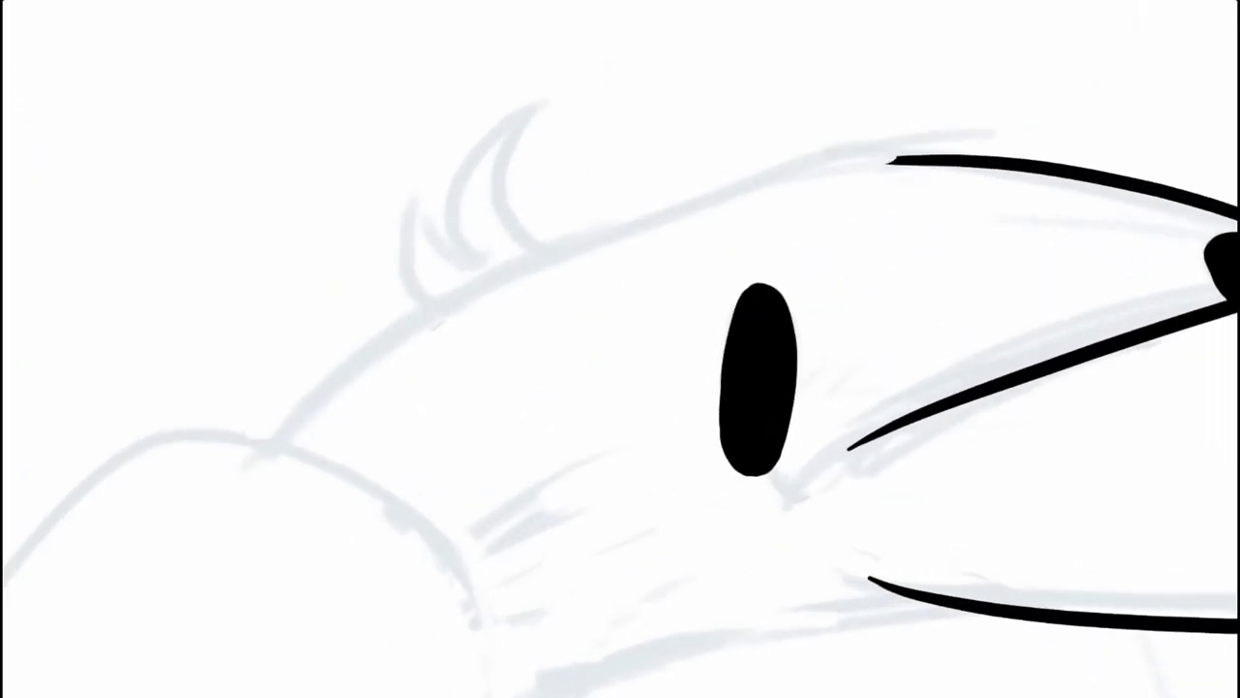
mouse_move(882, 161)
mouse_down()
mouse_move(310, 483)
mouse_move(374, 393)
mouse_move(310, 484)
mouse_move(430, 343)
mouse_move(262, 506)
mouse_move(259, 476)
mouse_up()
key(ctrl+z)
key(ctrl+s)
key(ctrl+z)
key(ctrl+z)
key(ctrl+z)
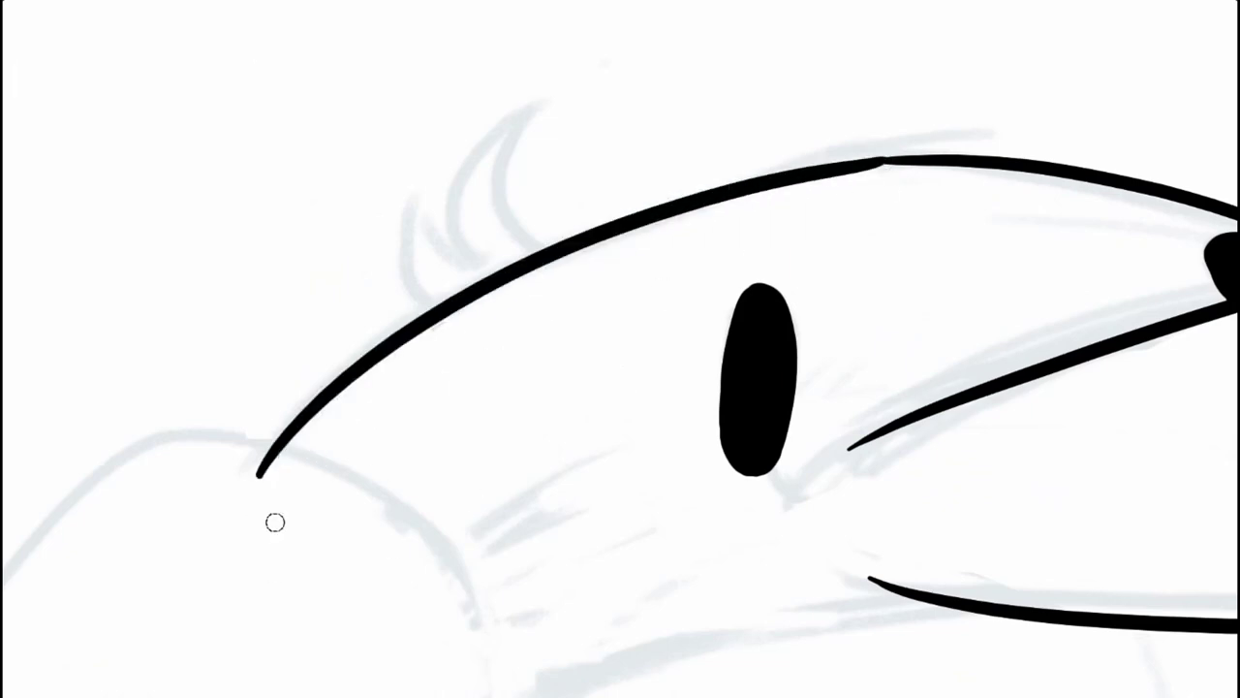
Step: Smooth the join between the two strokes of the head's top curve and return the canvas to normal orientation
drag(678, 291, 394, 438)
scroll(601, 315, up, 3)
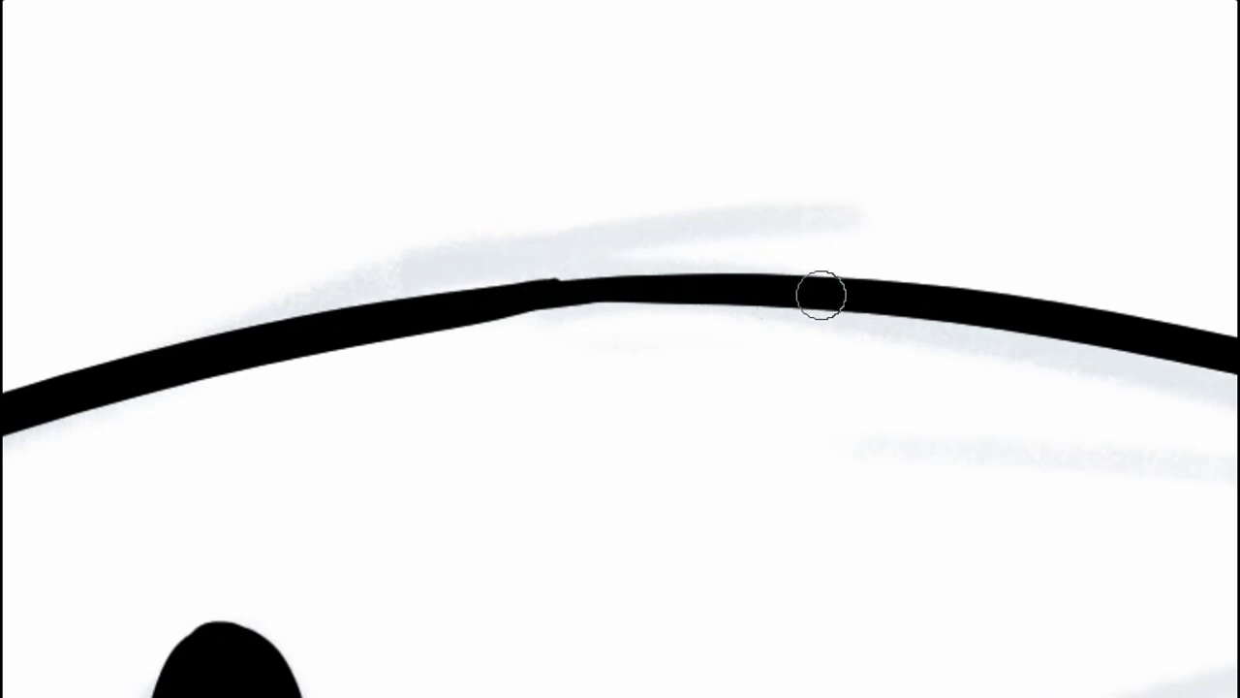
drag(688, 300, 744, 302)
key(ctrl+z)
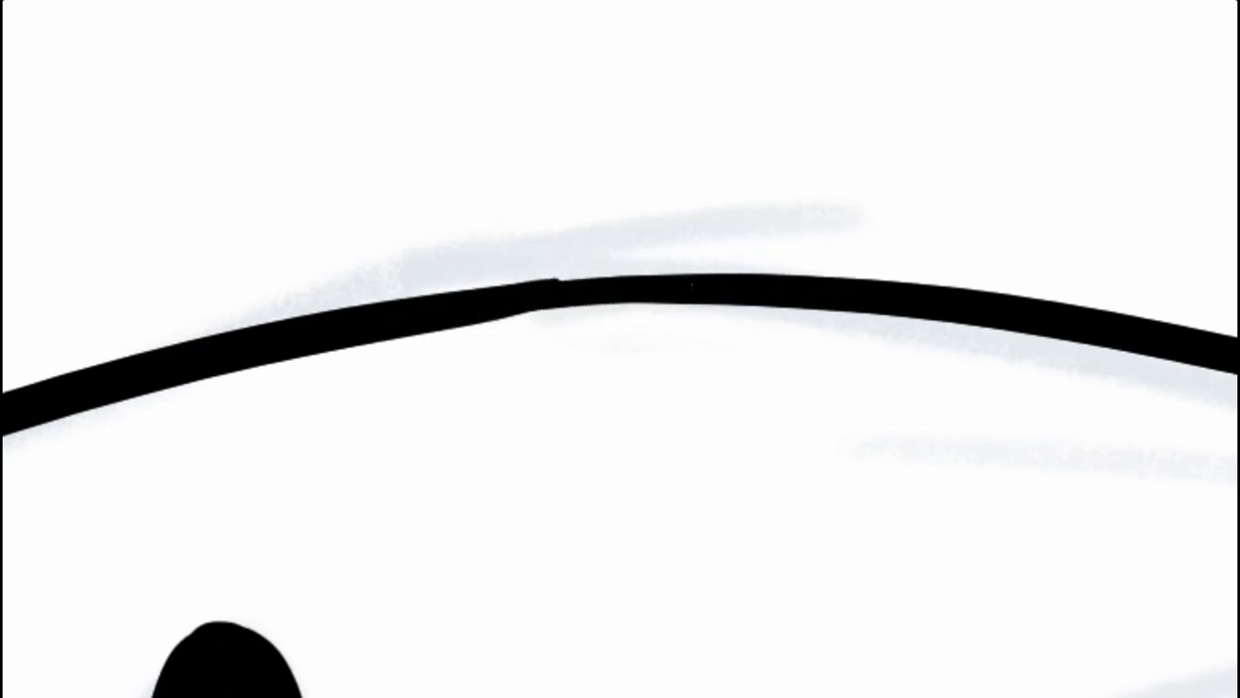
scroll(869, 300, down, 3)
key(m)
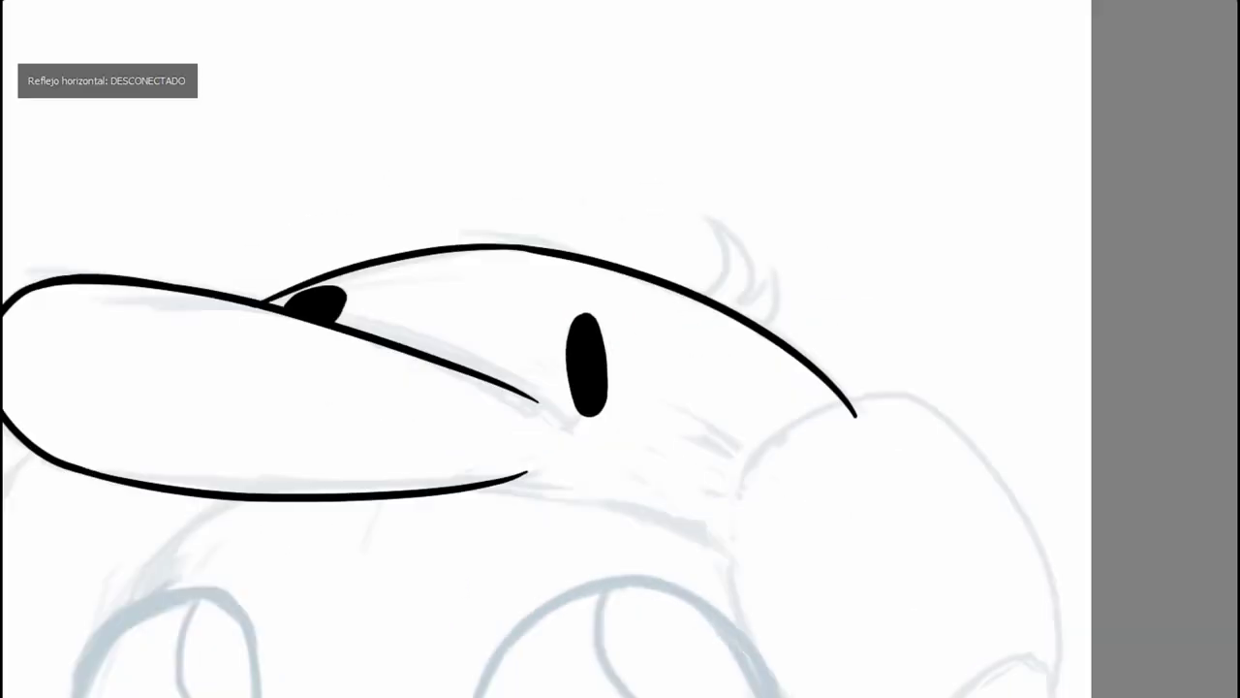
Step: Ink the inner curve of the taller feather tuft on top of the head, redoing the stroke until it fits
key(m)
scroll(606, 232, up, 2)
drag(594, 228, 594, 407)
key(ctrl+z)
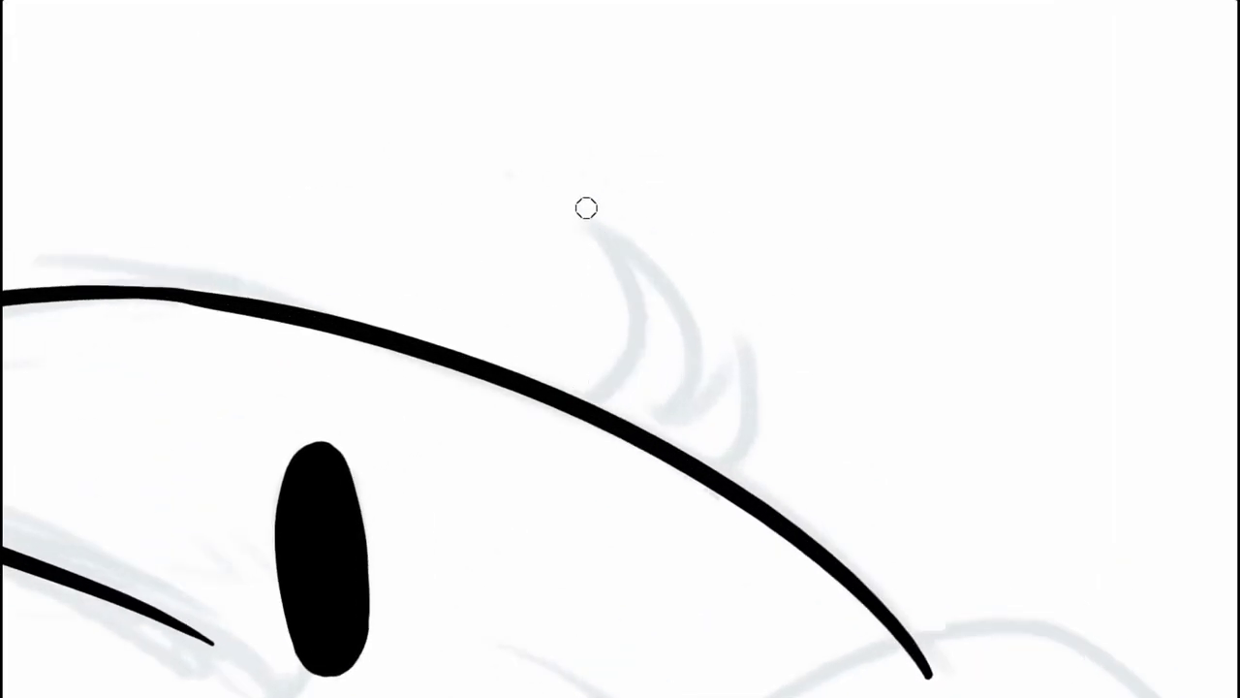
mouse_move(582, 217)
mouse_down()
mouse_move(587, 341)
mouse_move(561, 405)
mouse_up()
key(ctrl+z)
key(ctrl+z)
key(ctrl+z)
mouse_move(578, 221)
mouse_down()
mouse_move(575, 365)
mouse_move(555, 418)
mouse_up()
Step: Erase the tuft stroke's overshoot below the head outline to clean up the junction
scroll(600, 287, up, 3)
key(e)
mouse_move(654, 441)
mouse_down()
mouse_move(541, 439)
mouse_move(531, 467)
mouse_up()
scroll(575, 320, down, 5)
drag(426, 320, 526, 363)
Step: Mirror the view and ink the outer curve of the taller tuft from its pointed tip down toward the head
key(m)
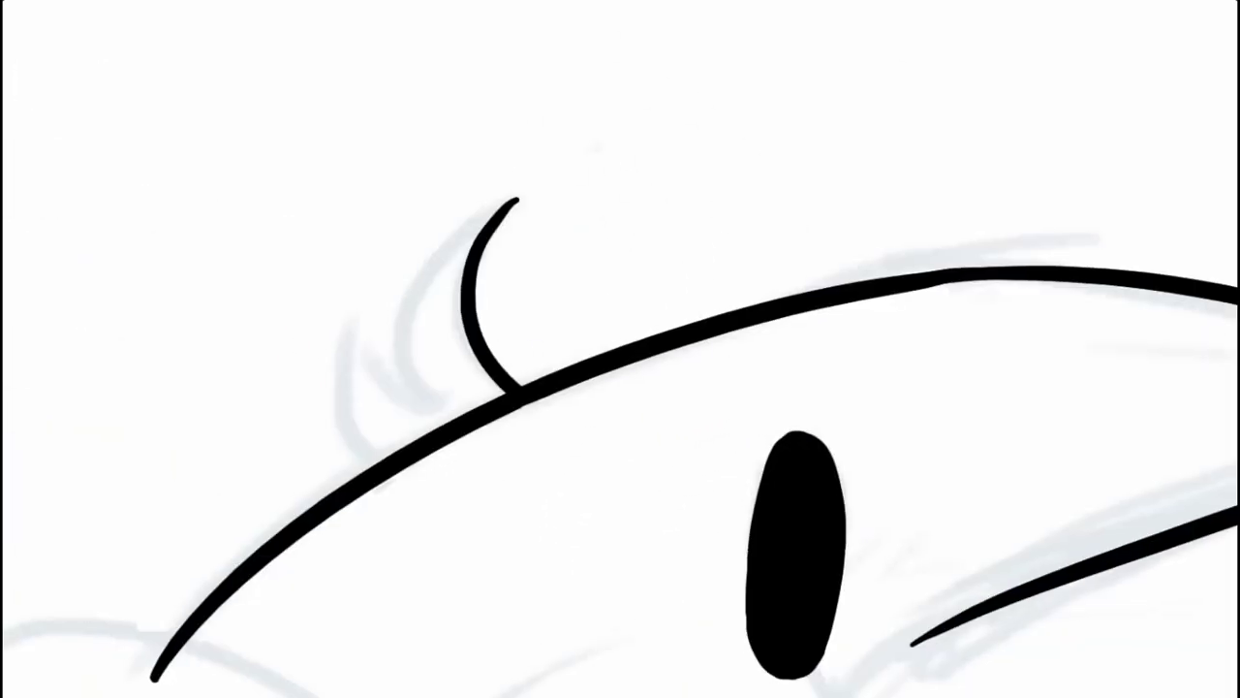
scroll(683, 158, up, 3)
drag(681, 157, 513, 417)
key(ctrl+z)
drag(698, 158, 532, 498)
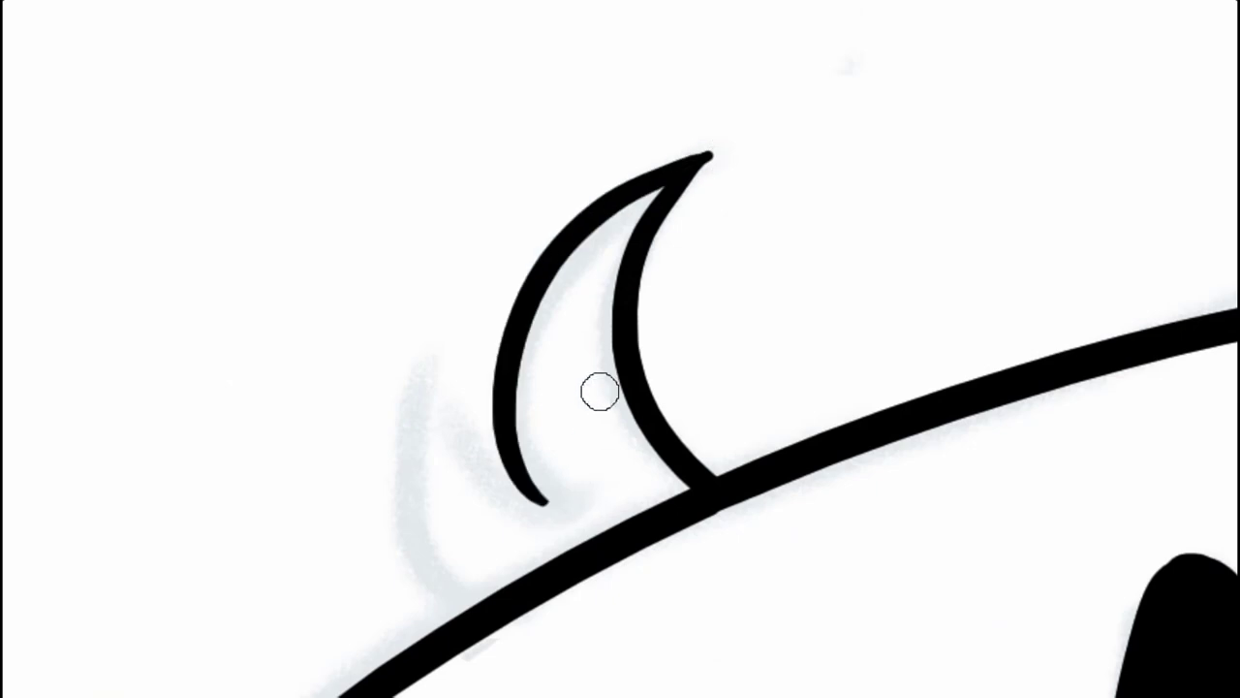
Step: Ink the smaller pointed tuft behind the taller one, ending its outer curve on the head outline
key(m)
scroll(581, 203, down, 3)
scroll(678, 420, up, 3)
key(ctrl+z)
mouse_move(715, 203)
mouse_down()
mouse_move(602, 324)
mouse_move(631, 317)
mouse_move(691, 245)
mouse_move(707, 193)
mouse_move(685, 432)
mouse_up()
key(ctrl+z)
drag(705, 199, 667, 429)
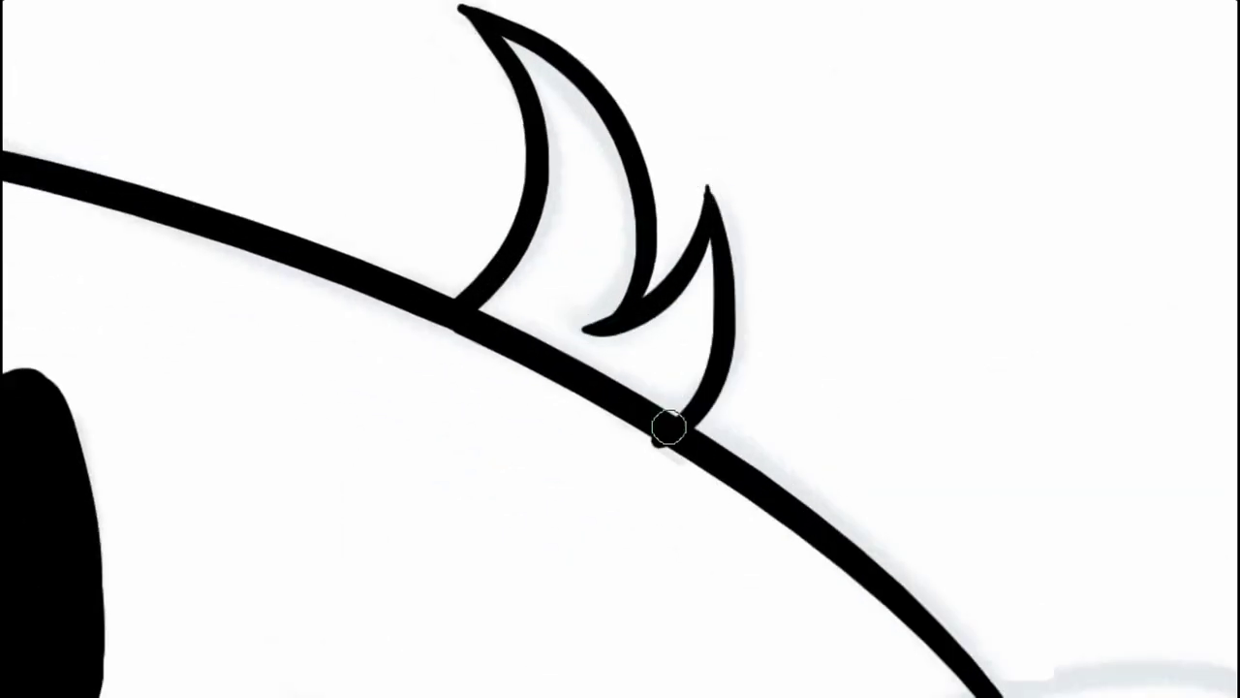
key(ctrl+z)
drag(708, 191, 690, 419)
scroll(690, 419, down, 4)
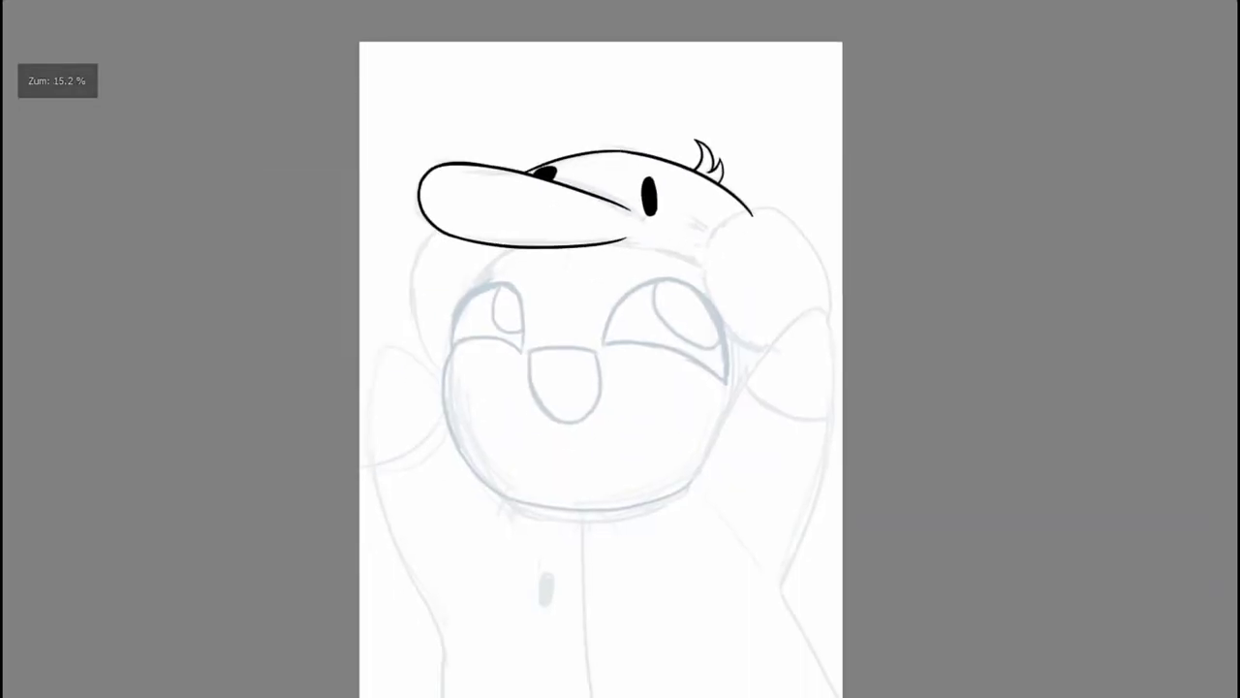
Step: Ink the outer and inner curves of the shape that descends from beneath the bill beside the face
scroll(463, 156, up, 5)
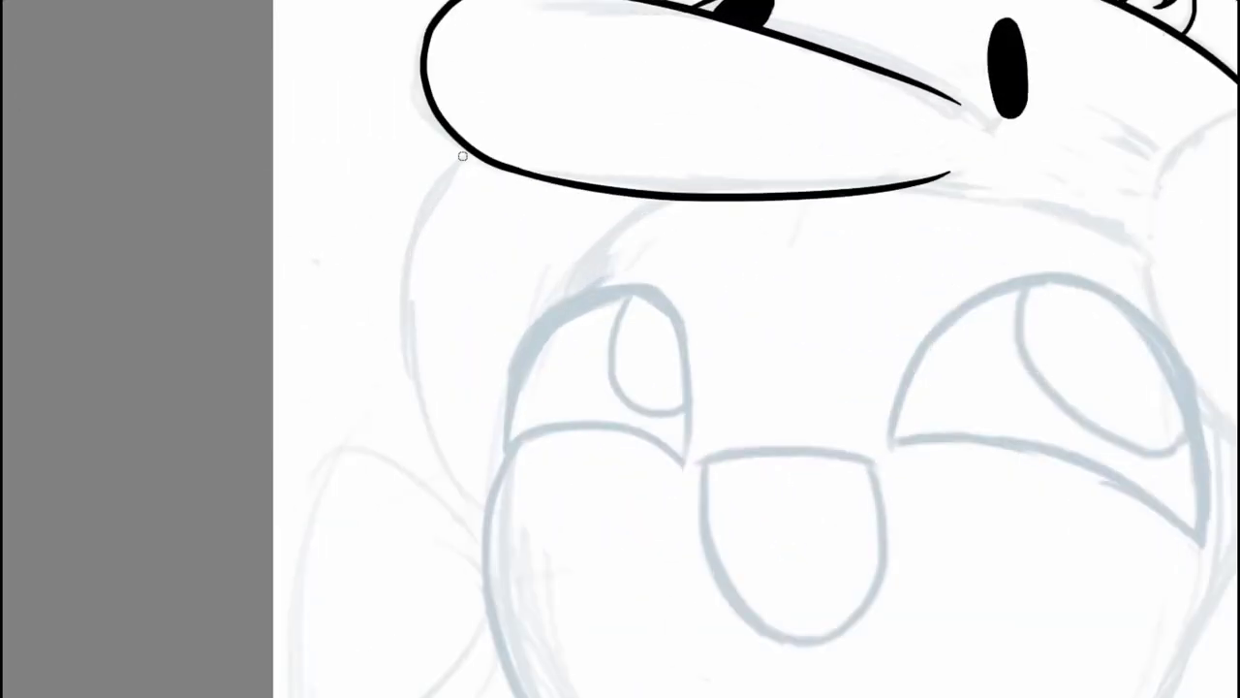
scroll(466, 194, down, 3)
scroll(460, 201, up, 1)
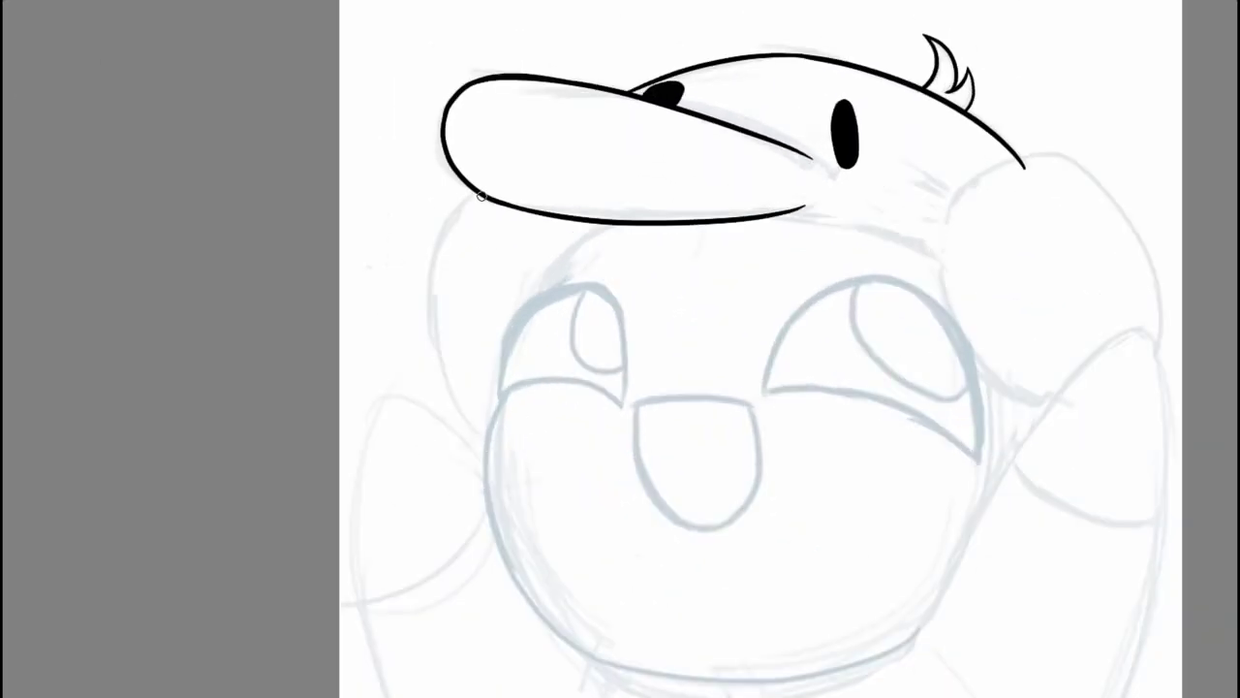
scroll(502, 418, down, 3)
scroll(571, 193, up, 4)
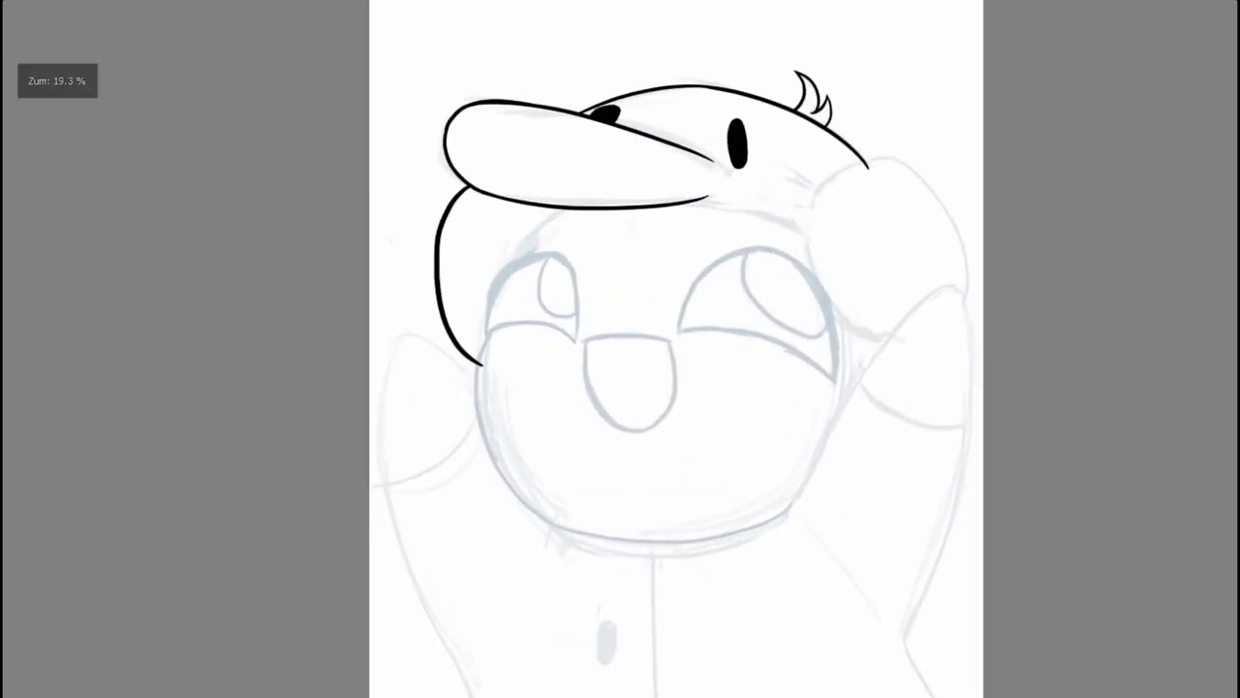
drag(598, 192, 506, 319)
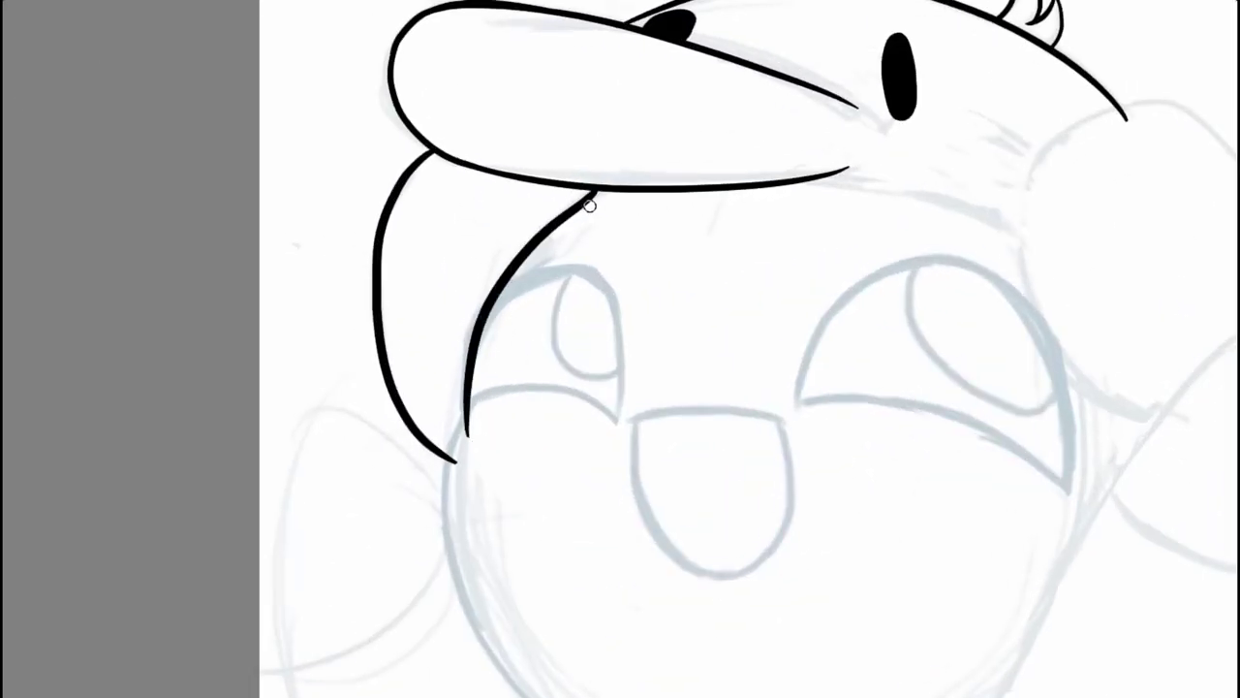
Step: Undo the inner curve of the shape that hangs beneath the bill beside the face
scroll(589, 199, down, 3)
scroll(614, 164, up, 4)
mouse_move(642, 165)
mouse_down()
mouse_move(519, 380)
mouse_move(597, 191)
mouse_move(501, 413)
mouse_up()
key(ctrl+z)
scroll(543, 306, down, 3)
scroll(615, 485, up, 3)
key(ctrl+z)
scroll(544, 152, down, 4)
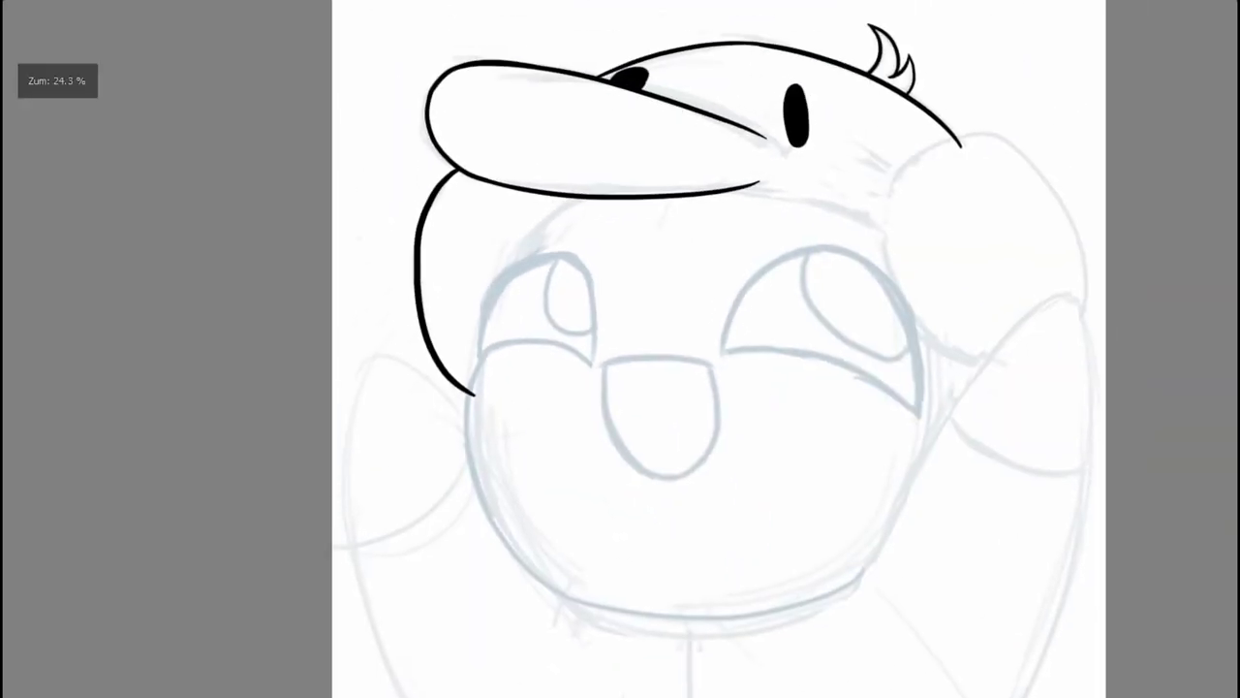
Step: Re-ink the hanging shape's inner curve from the bill's lower edge down around the eye to the cheek
scroll(581, 170, up, 4)
mouse_move(608, 175)
mouse_down()
mouse_move(491, 288)
mouse_move(504, 358)
mouse_move(476, 421)
mouse_up()
key(ctrl+z)
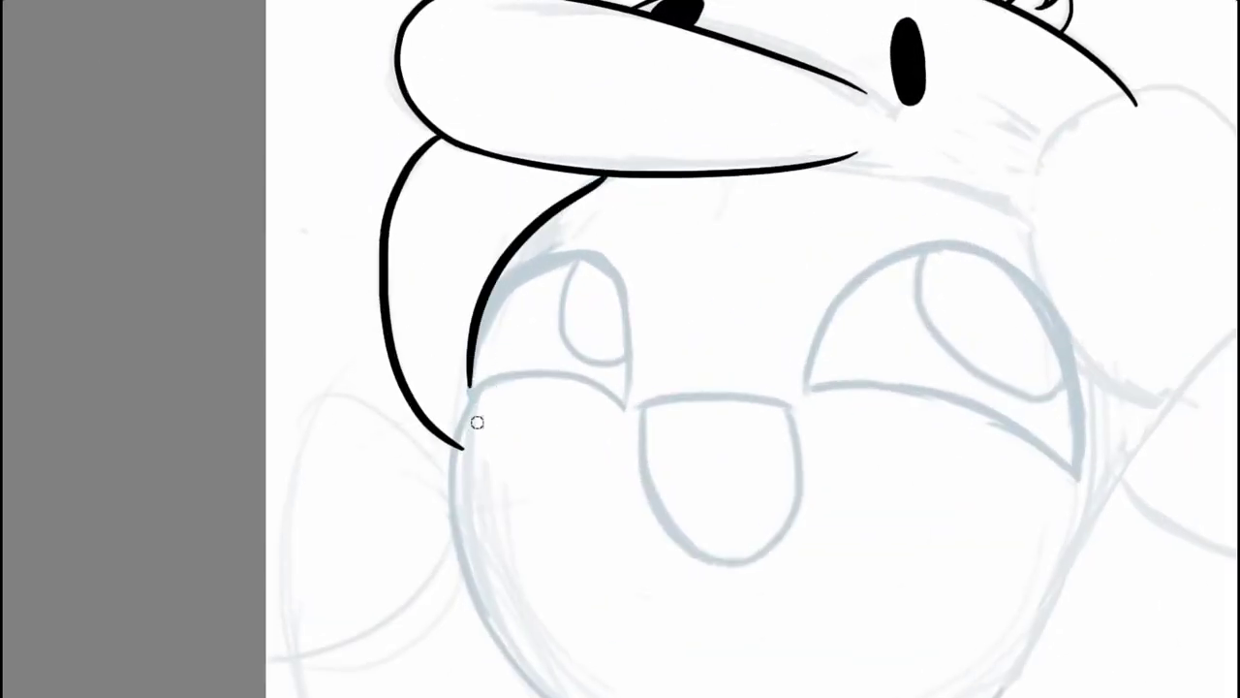
key(ctrl+z)
drag(612, 174, 489, 413)
key(ctrl+z)
mouse_move(599, 196)
mouse_down()
mouse_move(507, 402)
mouse_move(479, 306)
mouse_move(463, 431)
mouse_up()
key(ctrl+z)
key(ctrl+z)
scroll(581, 291, down, 3)
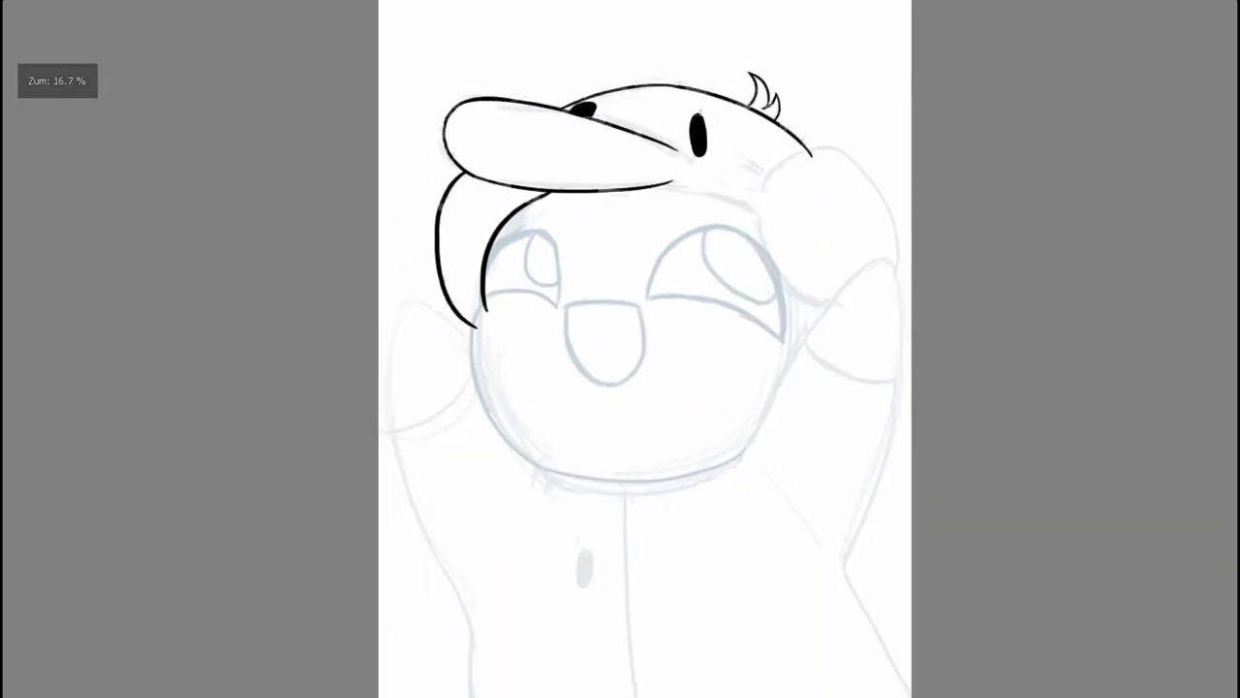
Step: Ink the cheek and jaw outline from the end of the inner curve down to beneath the chin
scroll(581, 290, up, 3)
drag(477, 289, 729, 602)
scroll(620, 349, down, 3)
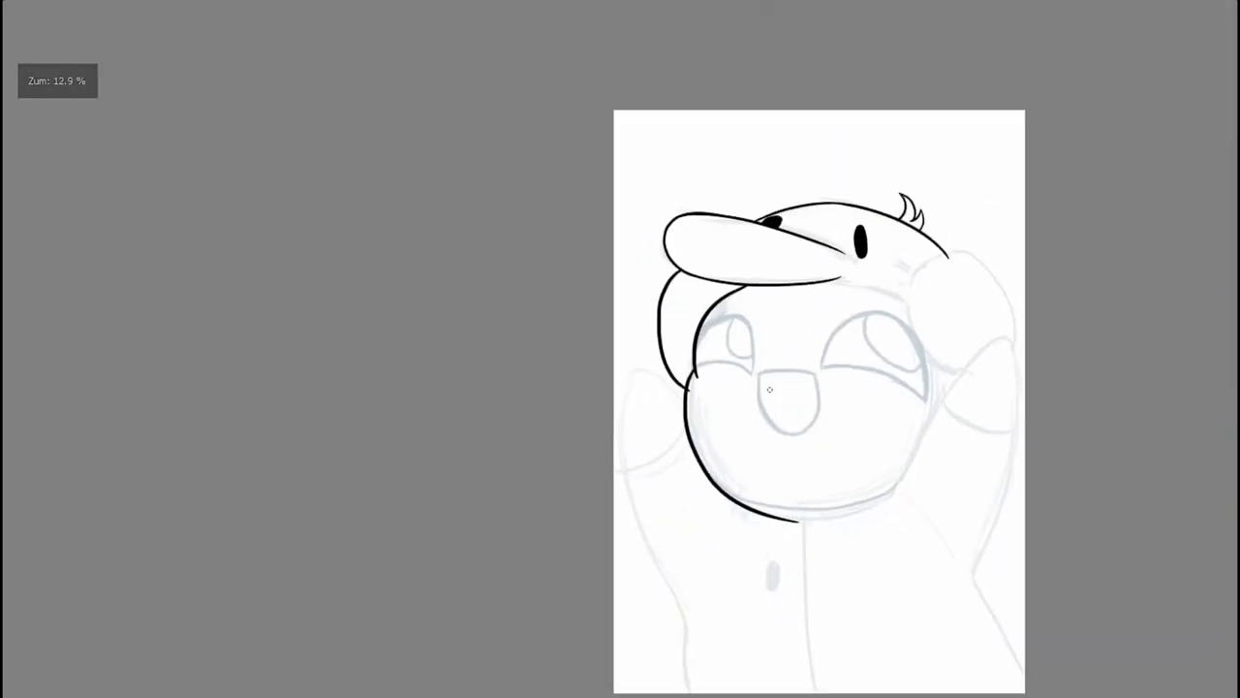
Step: Mirror the view, erase the overshooting line ends where the hanging shape meets the cheek, and shorten the jaw line to the chin's corner
key(m)
scroll(647, 416, up, 5)
drag(630, 397, 625, 437)
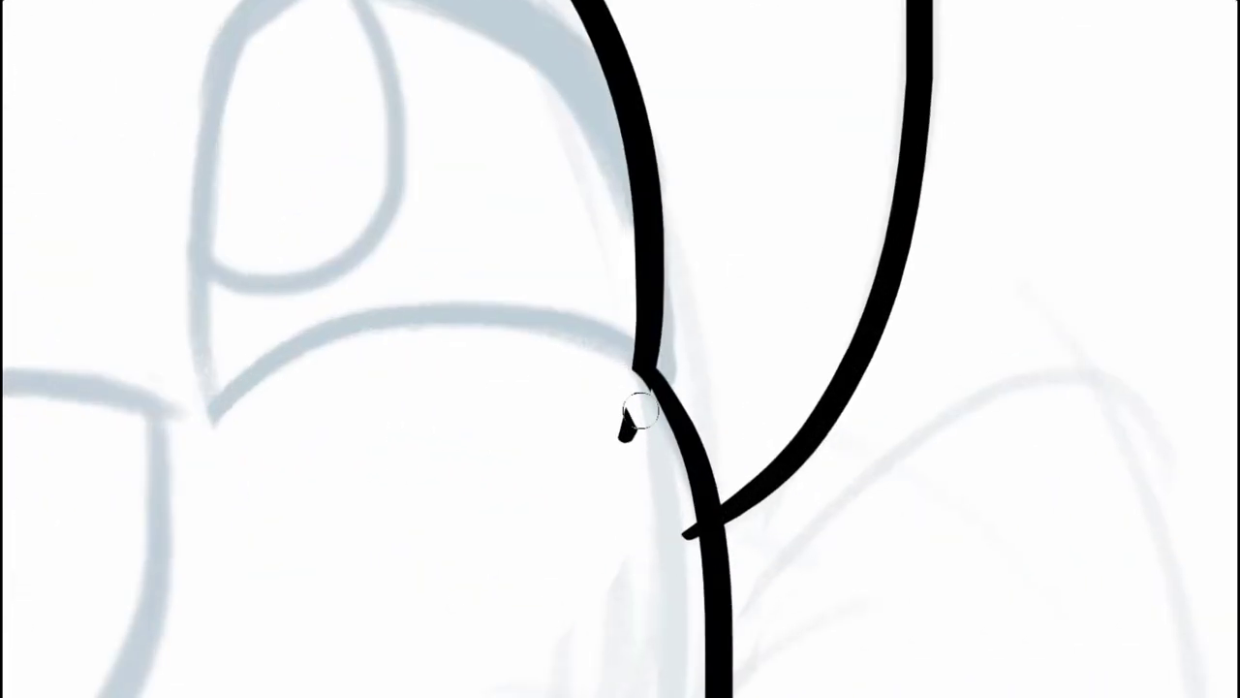
scroll(630, 356, up, 2)
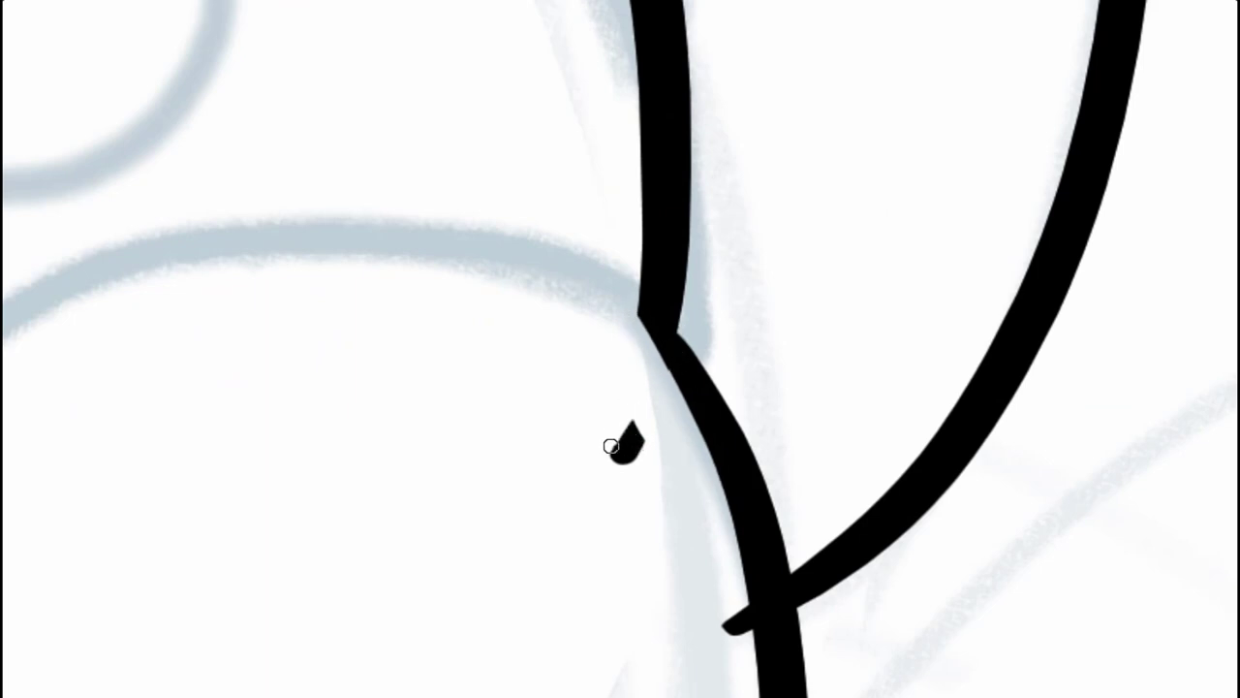
scroll(648, 258, up, 2)
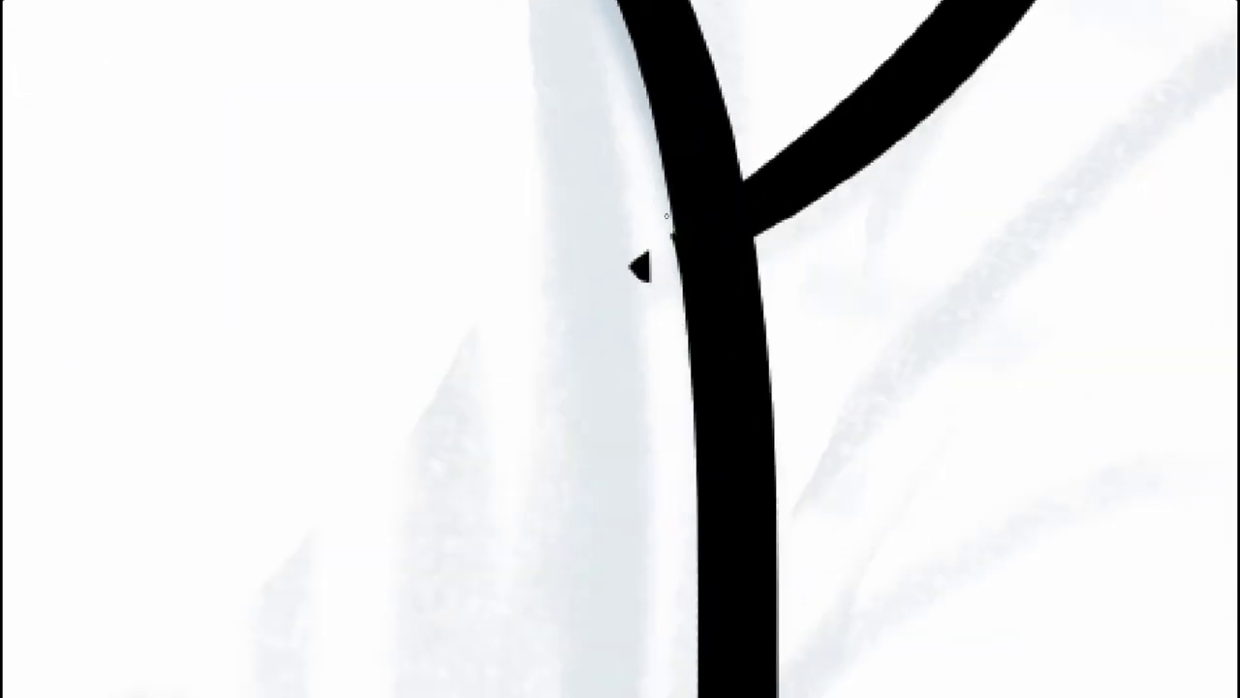
scroll(631, 282, down, 5)
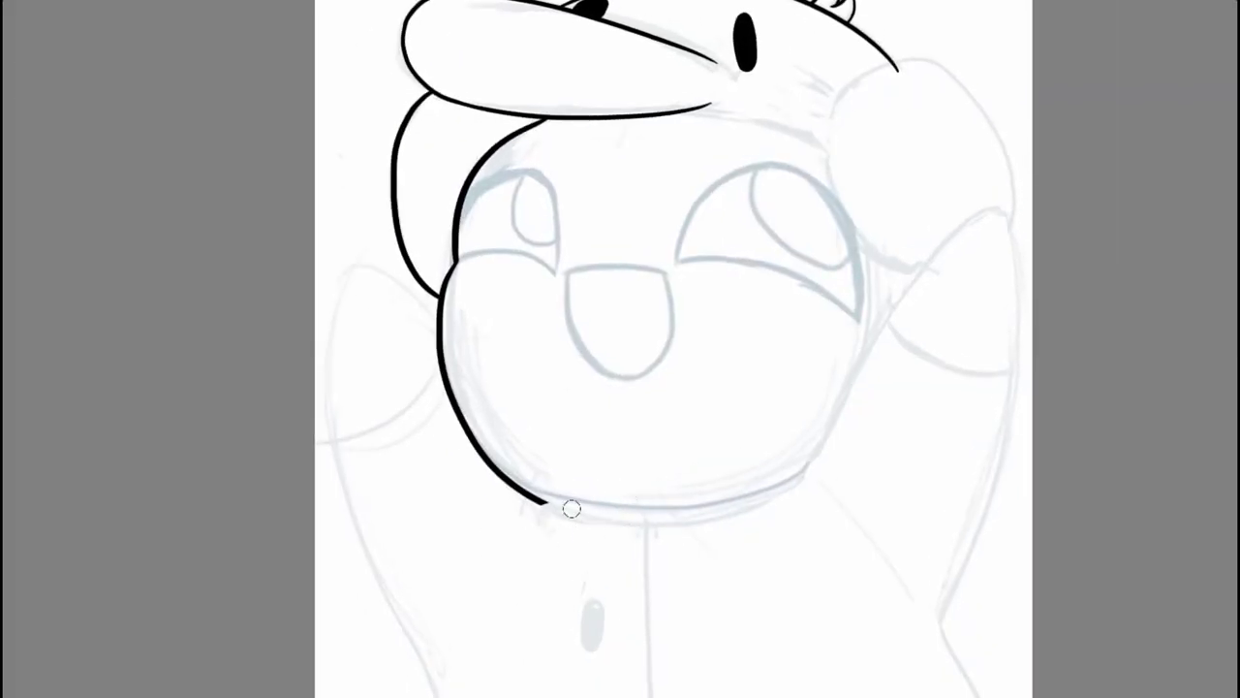
scroll(626, 423, down, 2)
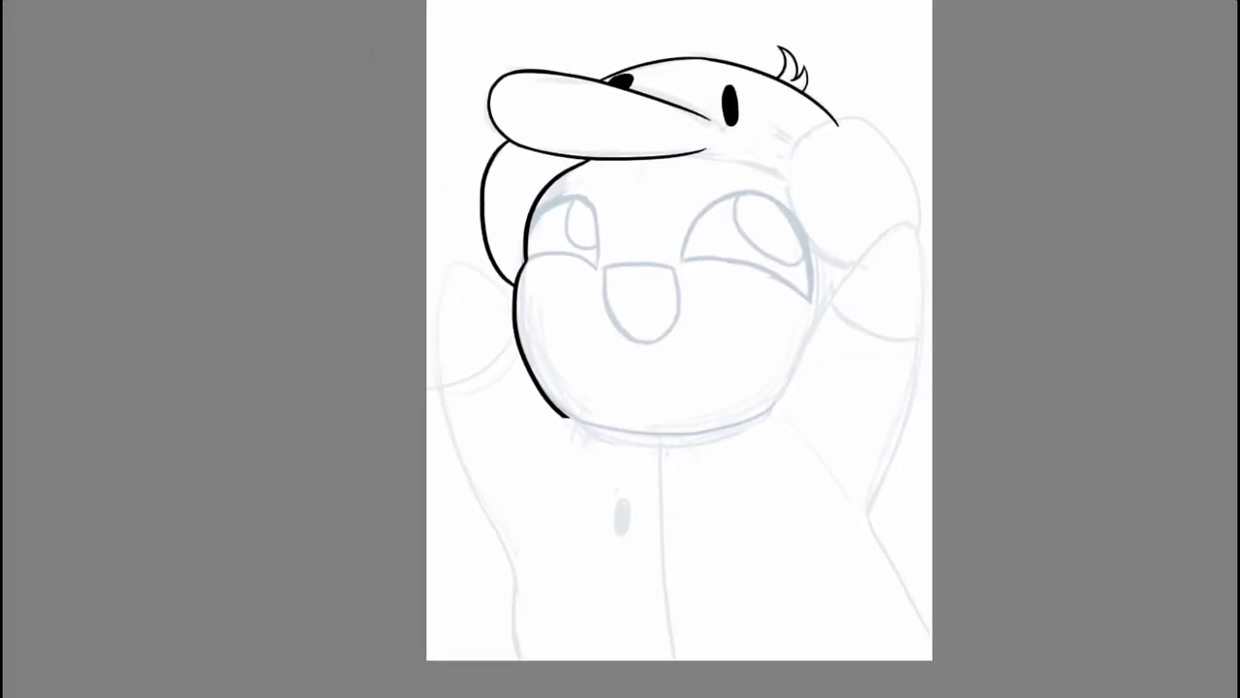
scroll(632, 429, up, 3)
drag(446, 435, 749, 442)
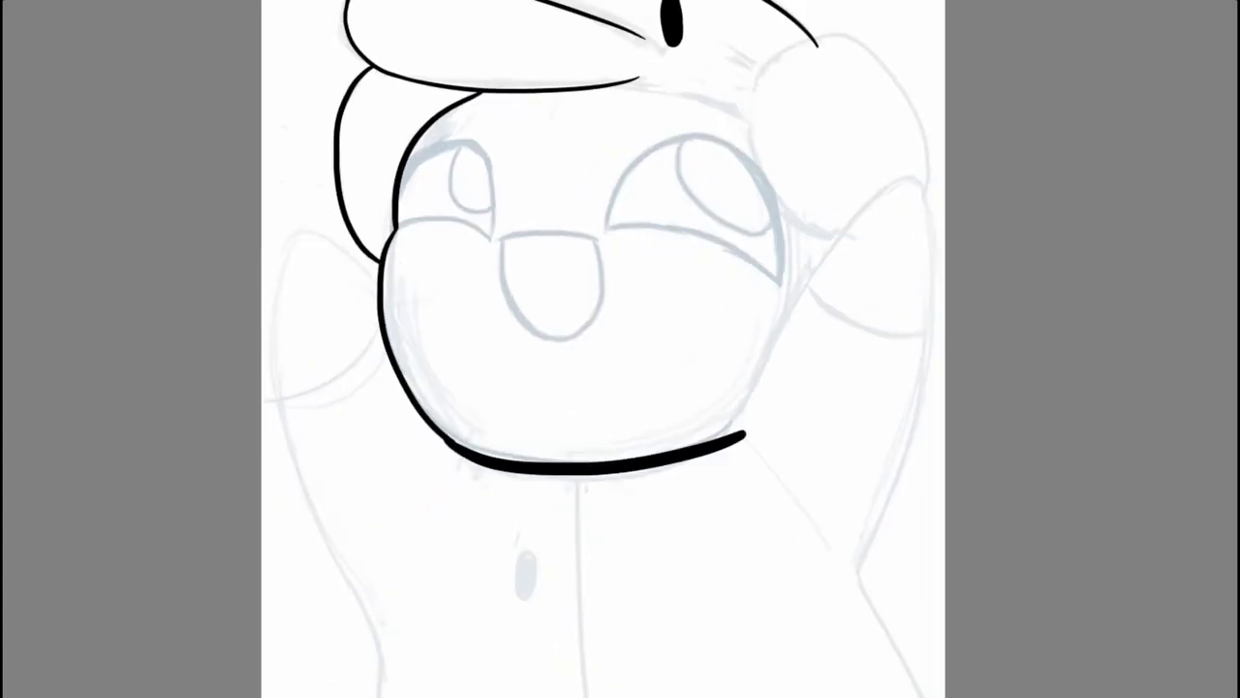
key(ctrl+z)
mouse_move(447, 438)
mouse_down()
mouse_move(747, 438)
mouse_move(733, 426)
mouse_move(750, 397)
mouse_move(385, 368)
mouse_up()
key(ctrl+z)
key(ctrl+z)
scroll(750, 397, down, 2)
scroll(672, 474, up, 2)
key(ctrl+z)
Step: Mirror the view and ink the chin line from the jaw's lower end across to the opposite side of the face
key(m)
scroll(469, 393, up, 3)
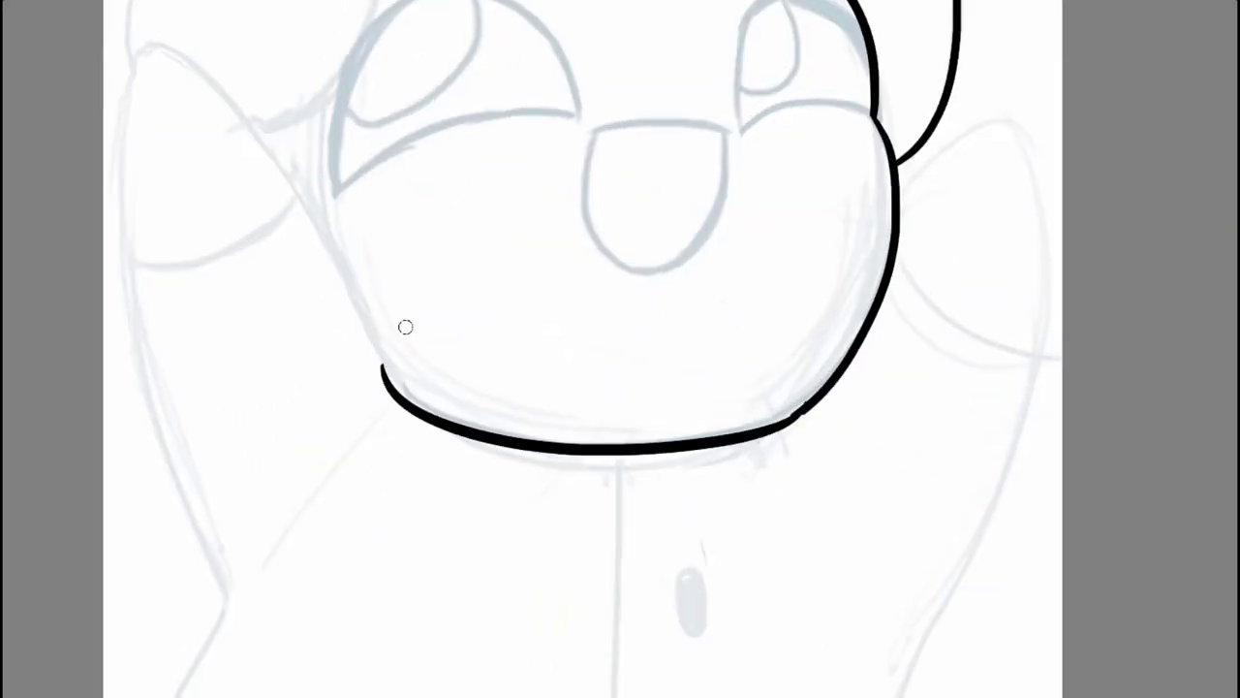
key(ctrl+z)
drag(815, 404, 348, 359)
scroll(416, 362, down, 3)
key(m)
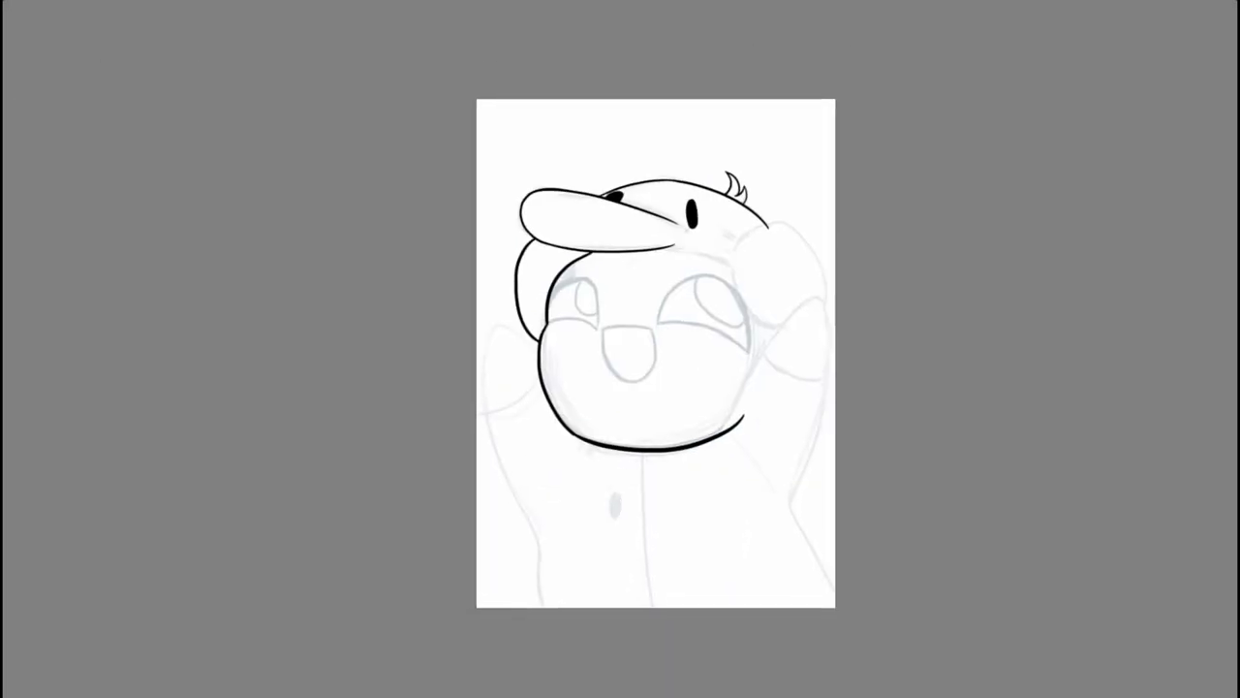
Step: Trim the chin line's free end and smooth the joint where it meets the jaw line
scroll(755, 373, up, 3)
drag(754, 372, 744, 392)
scroll(698, 399, up, 5)
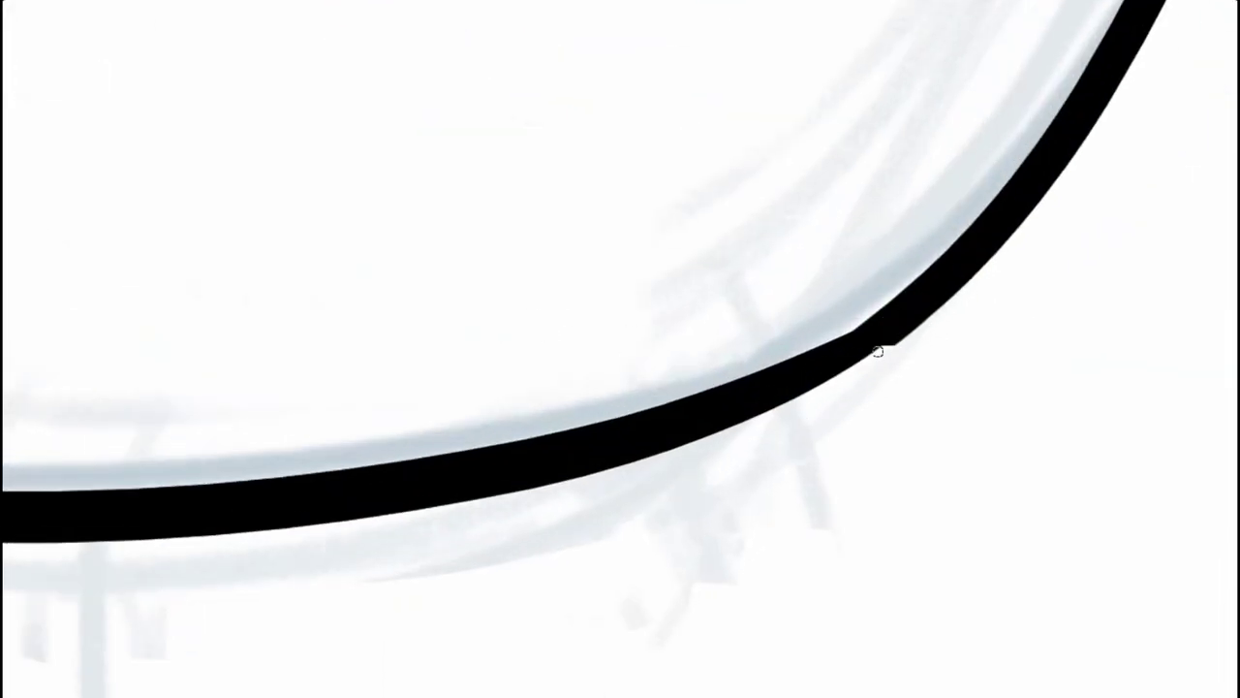
scroll(872, 348, down, 8)
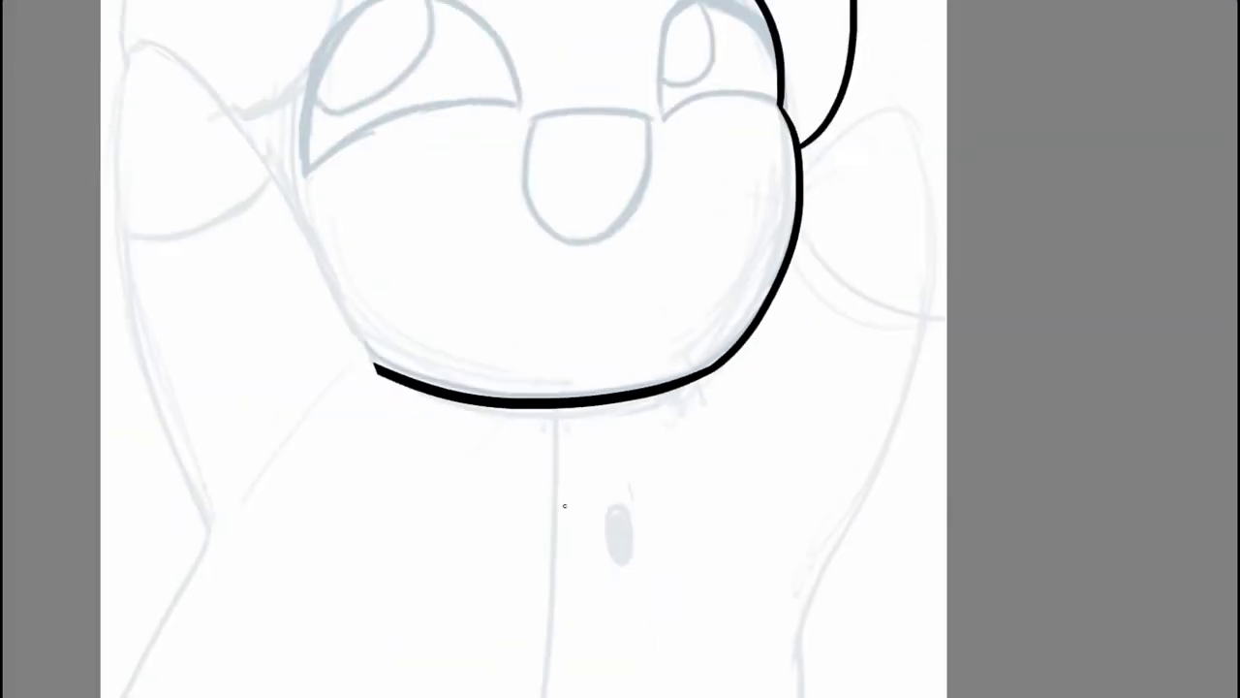
scroll(599, 451, up, 1)
key(m)
key(m)
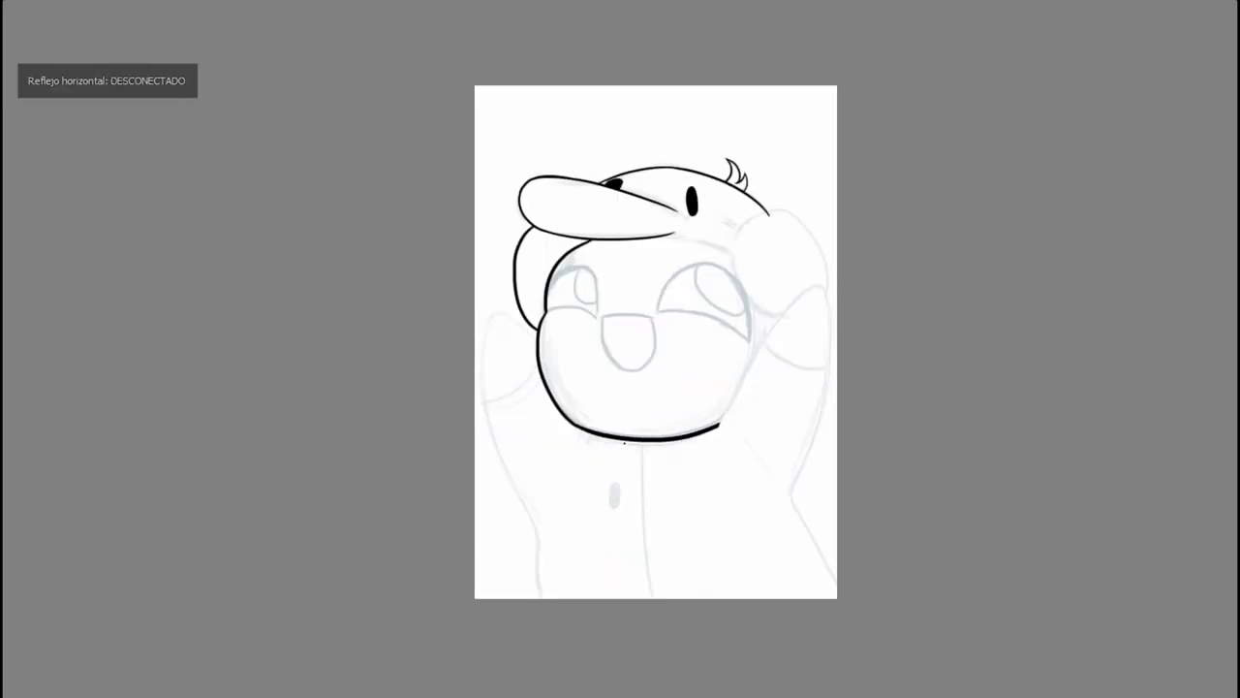
Step: Ink the upper edge of the raised hand from its pointed tip to the cheek, erasing the overshoot inside the face
drag(599, 451, 541, 539)
scroll(441, 523, up, 5)
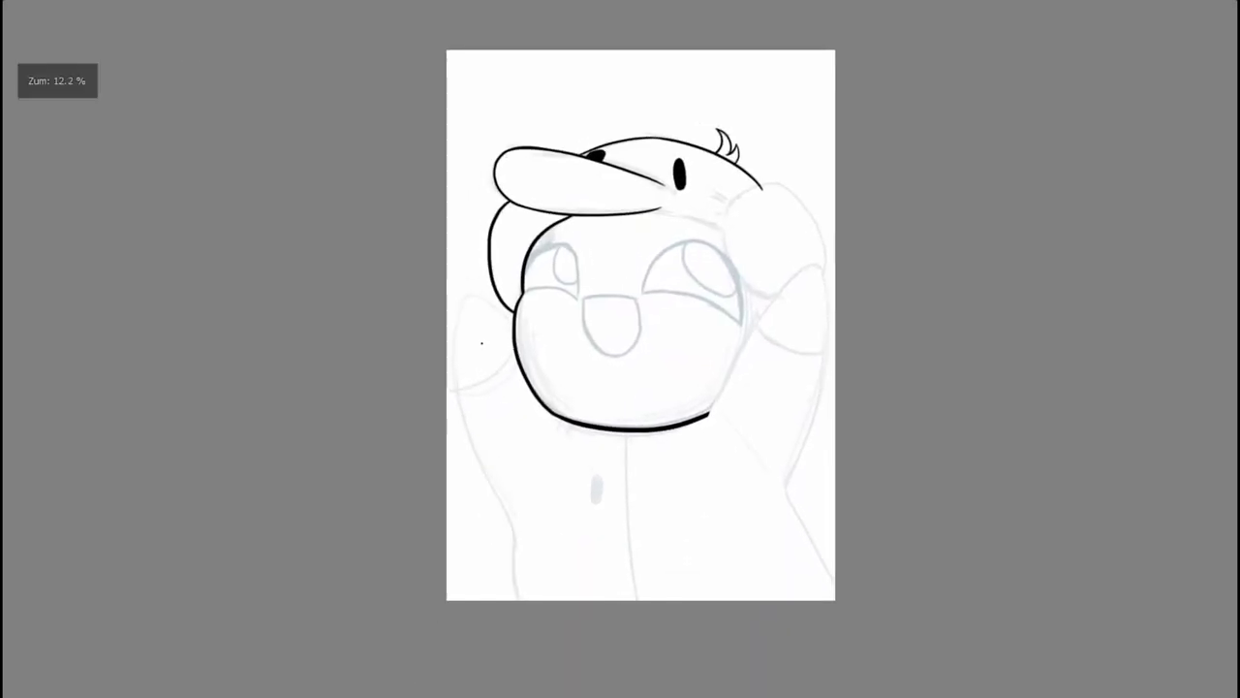
scroll(587, 306, up, 2)
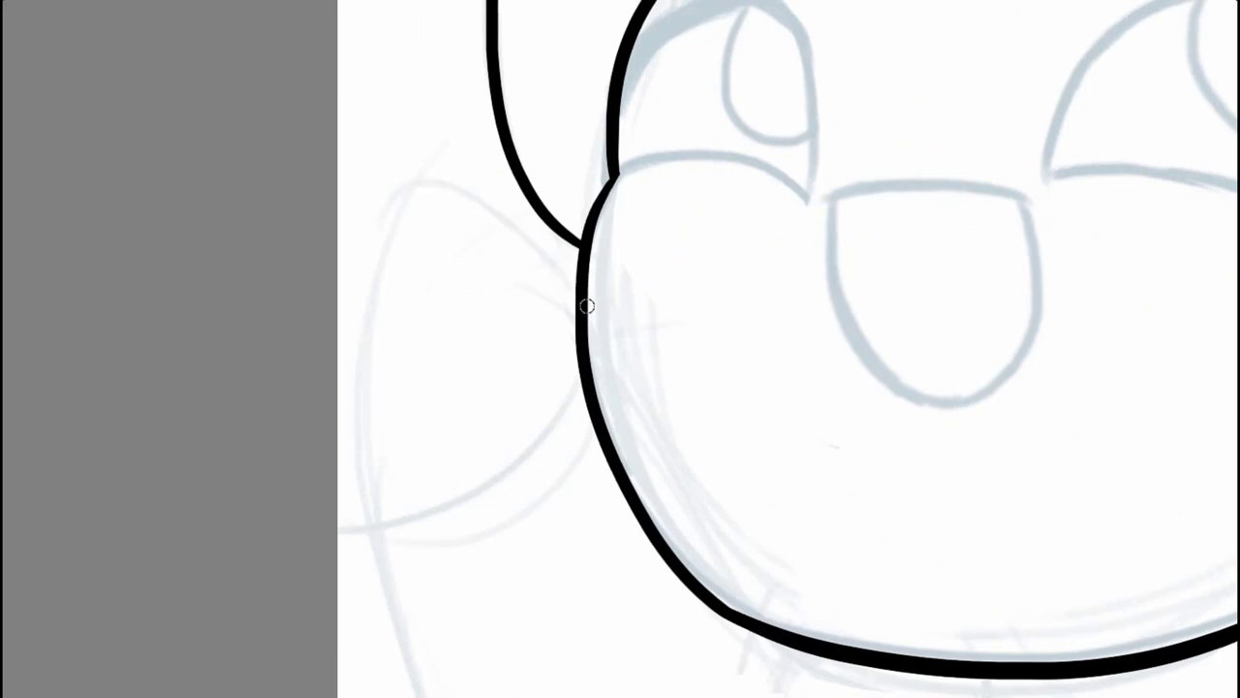
key(ctrl+z)
drag(415, 185, 570, 310)
drag(421, 184, 601, 341)
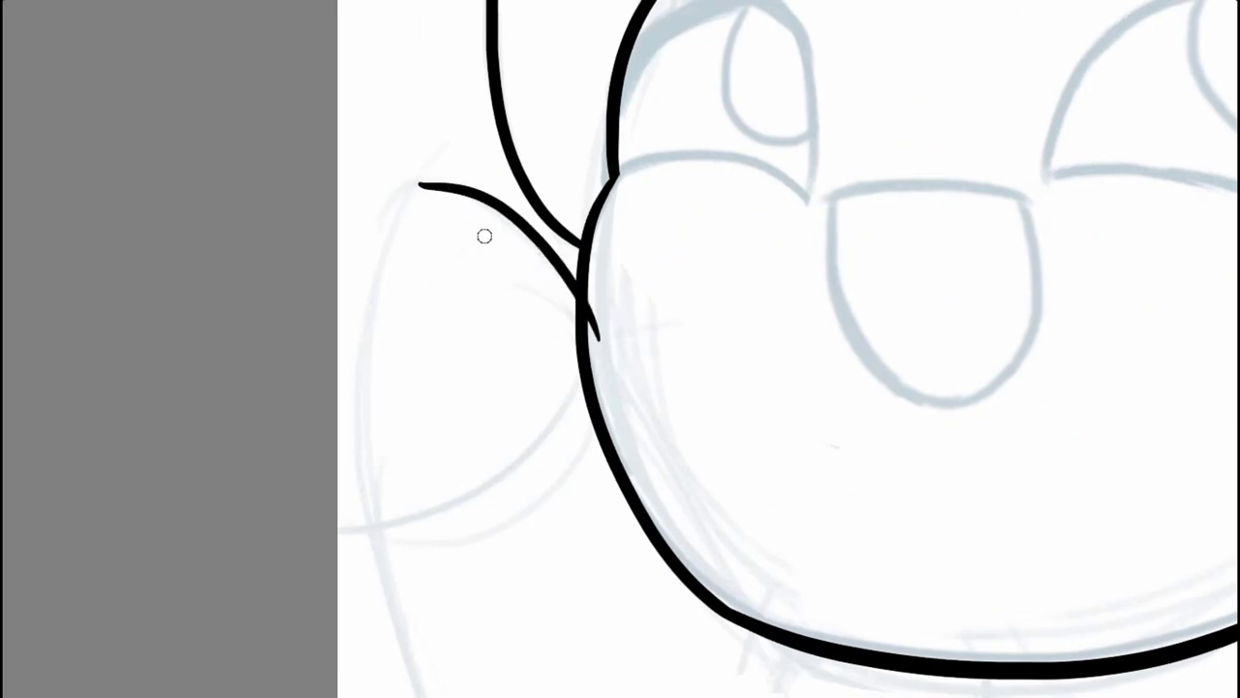
scroll(559, 251, up, 3)
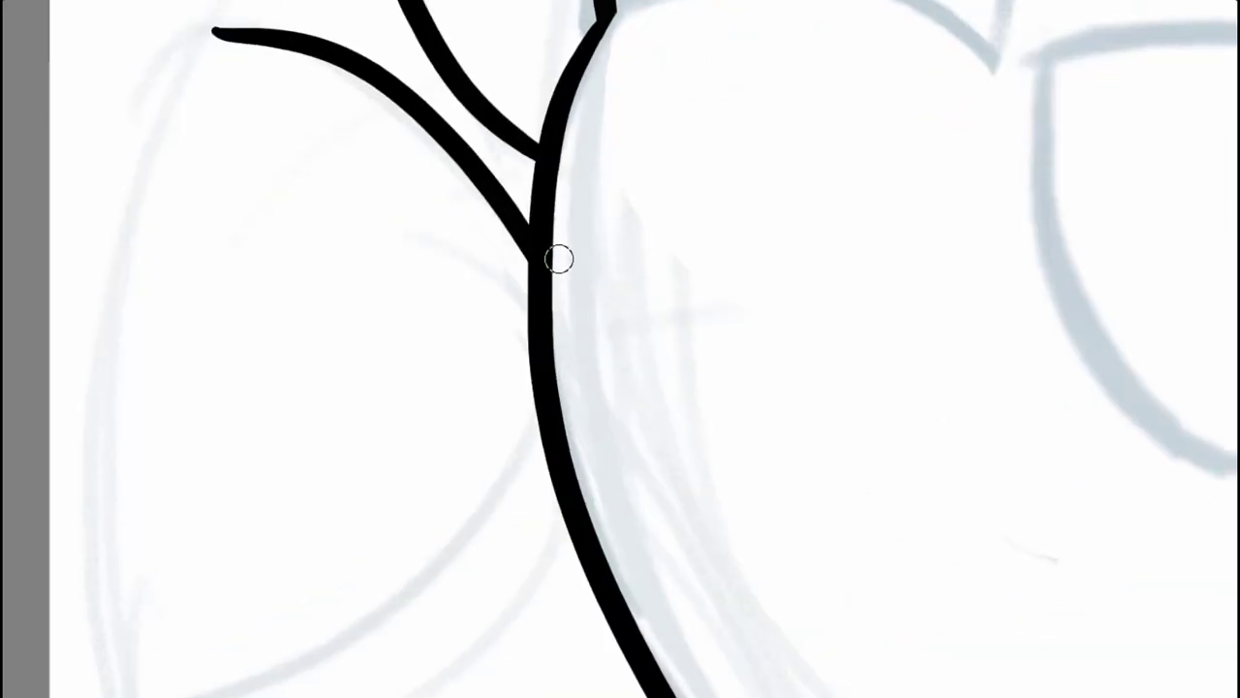
scroll(573, 218, down, 5)
key(m)
drag(753, 219, 795, 355)
scroll(795, 354, up, 2)
drag(764, 254, 799, 520)
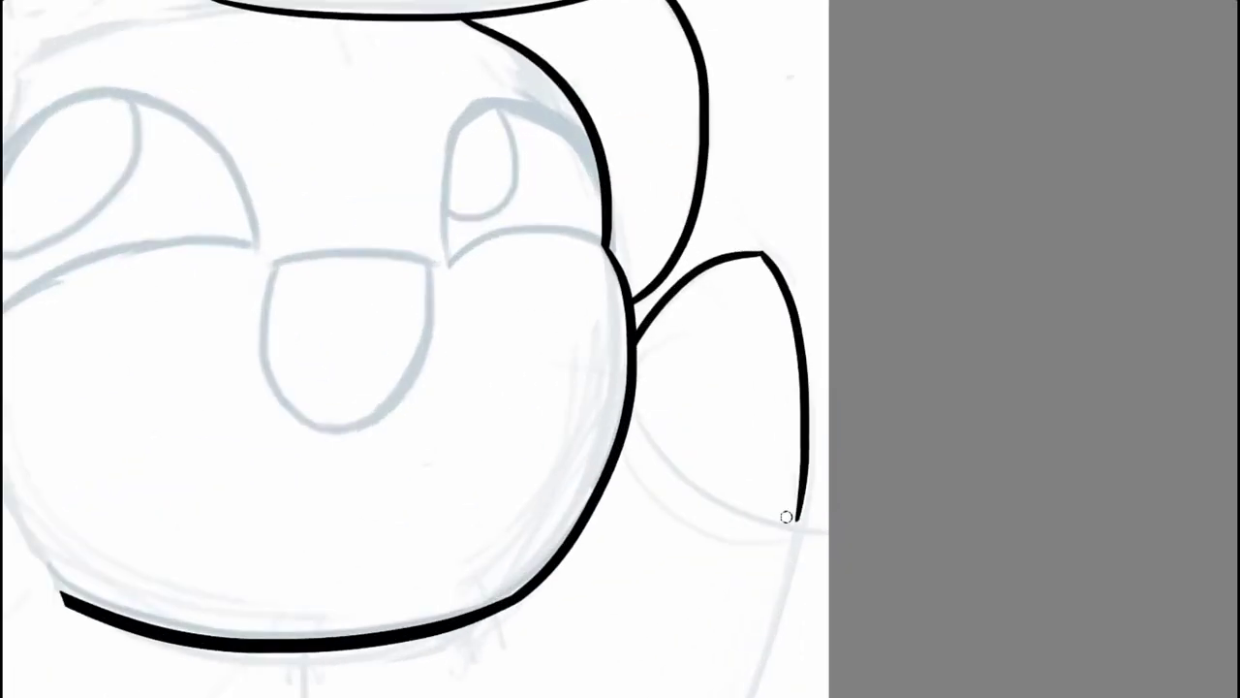
key(ctrl+z)
key(m)
key(m)
Step: Ink the raised hand's outer edge from its pointed tip down to the wrist line
scroll(636, 162, up, 2)
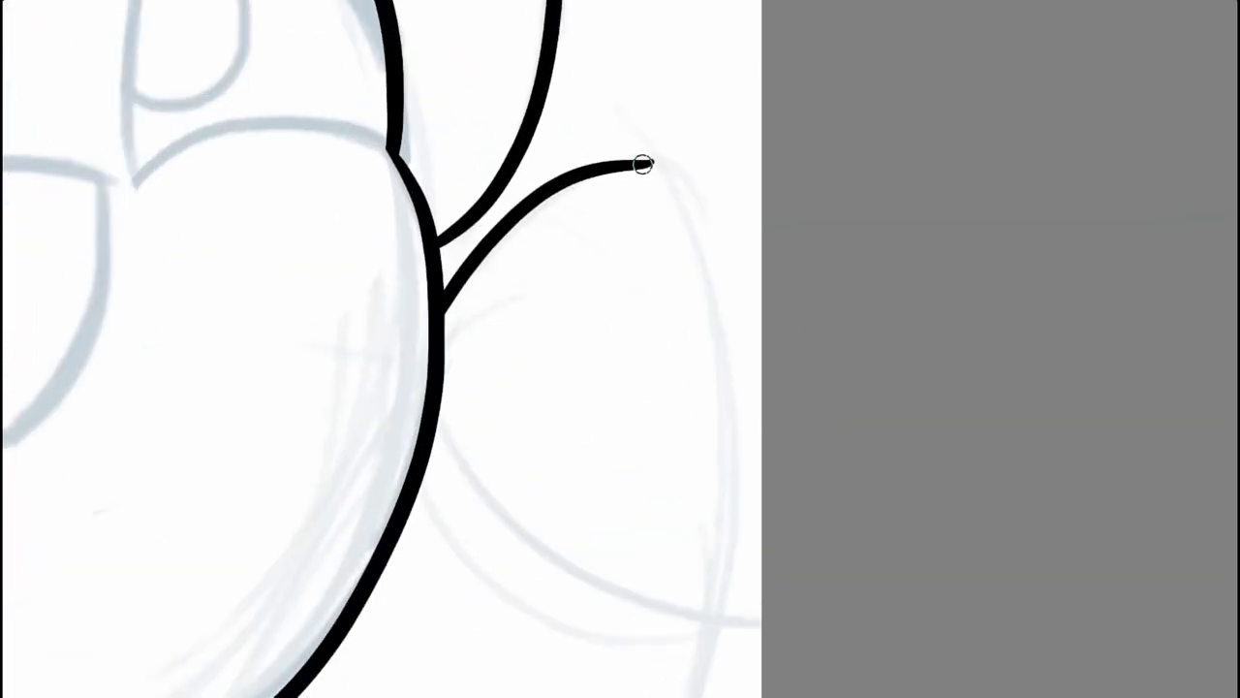
drag(694, 232, 714, 581)
key(ctrl+z)
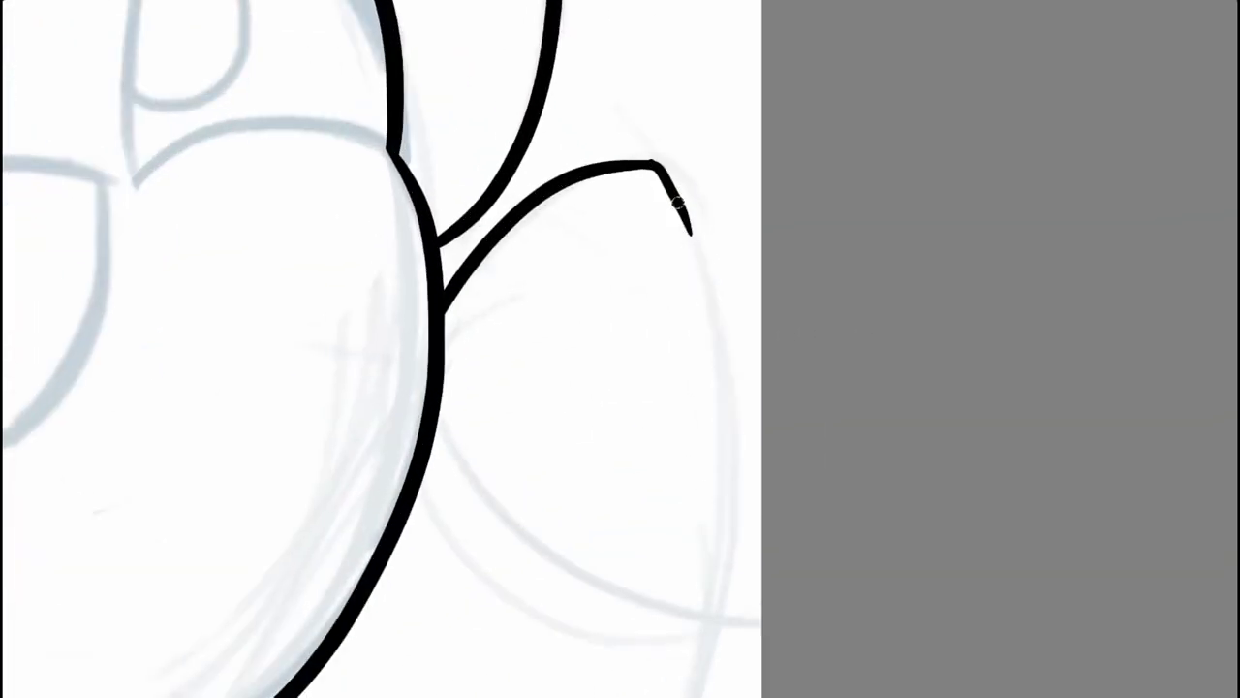
drag(668, 189, 728, 615)
key(ctrl+z)
scroll(725, 644, down, 3)
key(m)
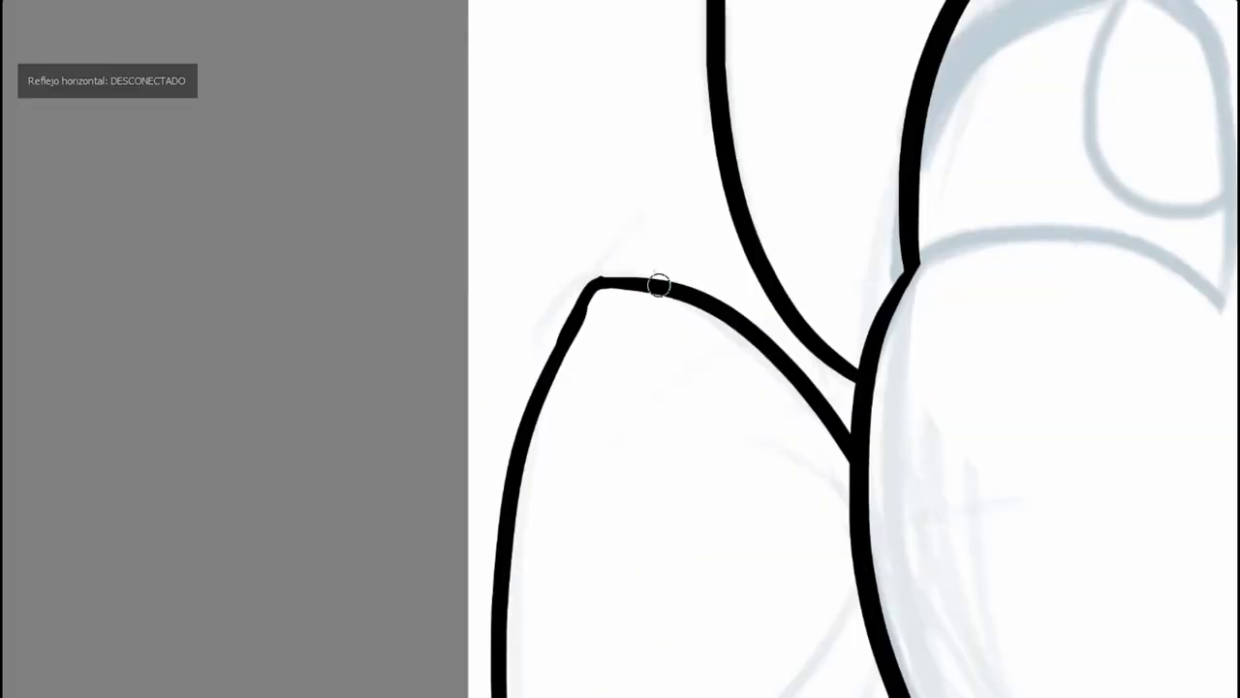
Step: Refine the raised hand's pointed tip by cleaning up the corner where the upper and outer edges meet
scroll(539, 334, up, 3)
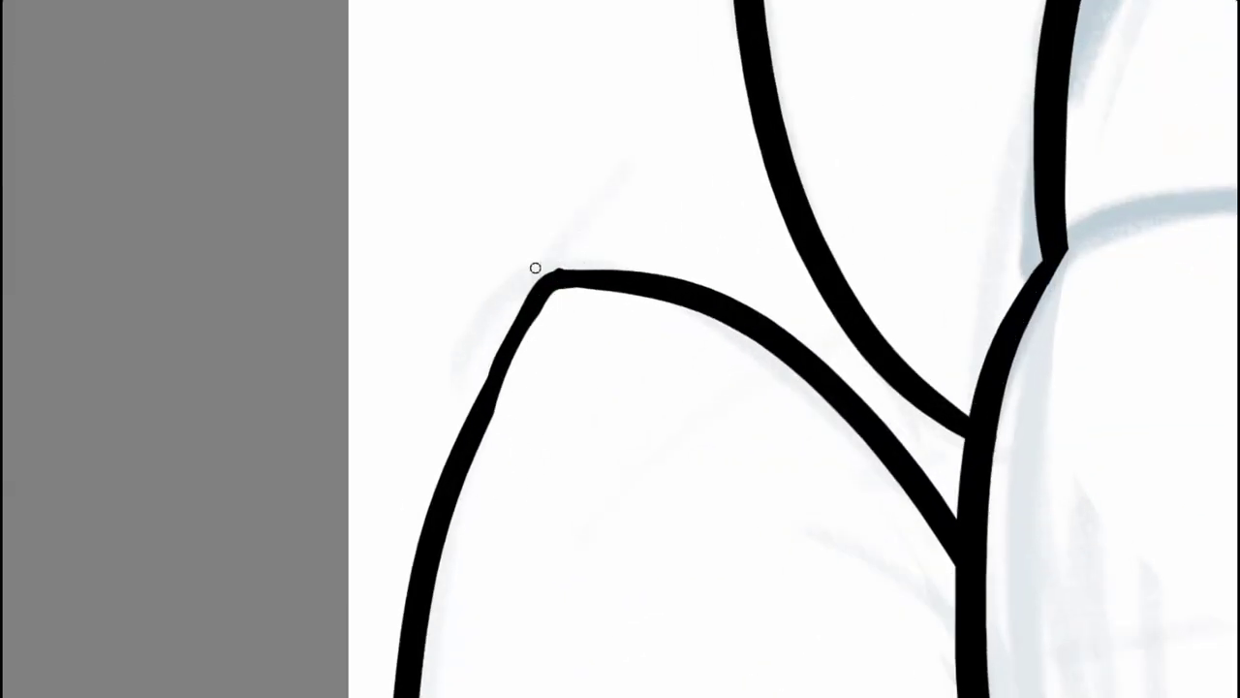
scroll(503, 324, down, 3)
scroll(579, 407, down, 1)
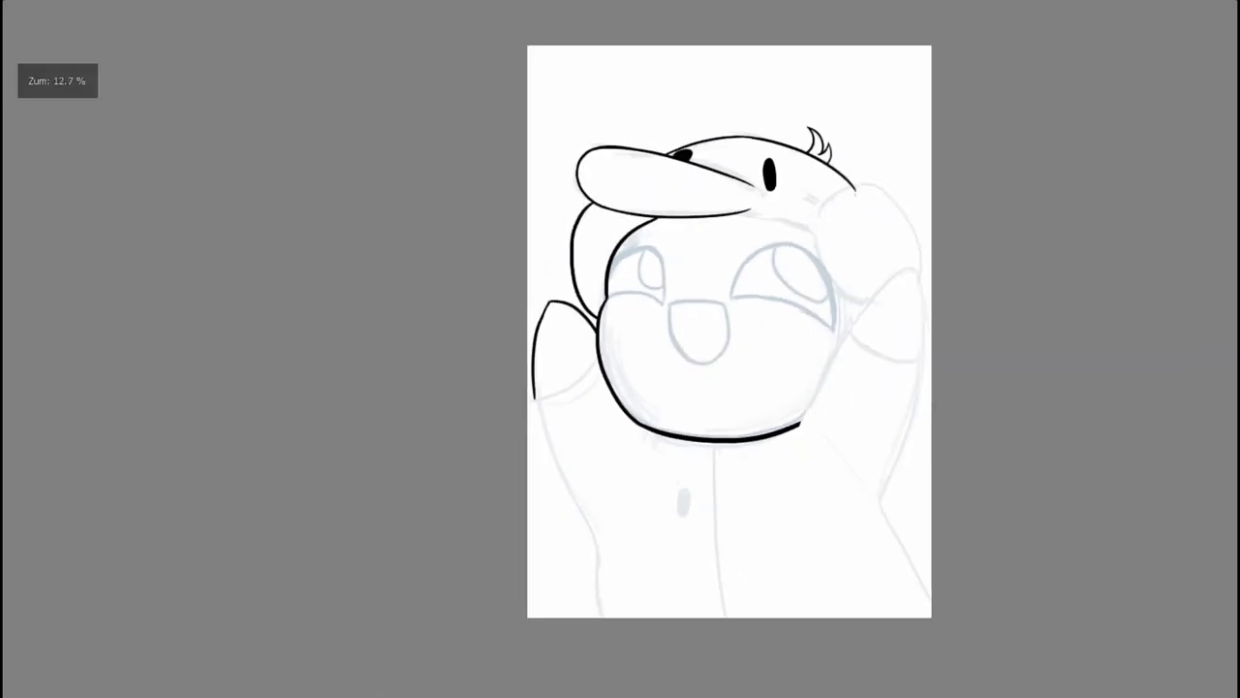
scroll(546, 431, up, 2)
key(m)
scroll(675, 366, down, 2)
drag(675, 366, 691, 312)
scroll(678, 356, up, 1)
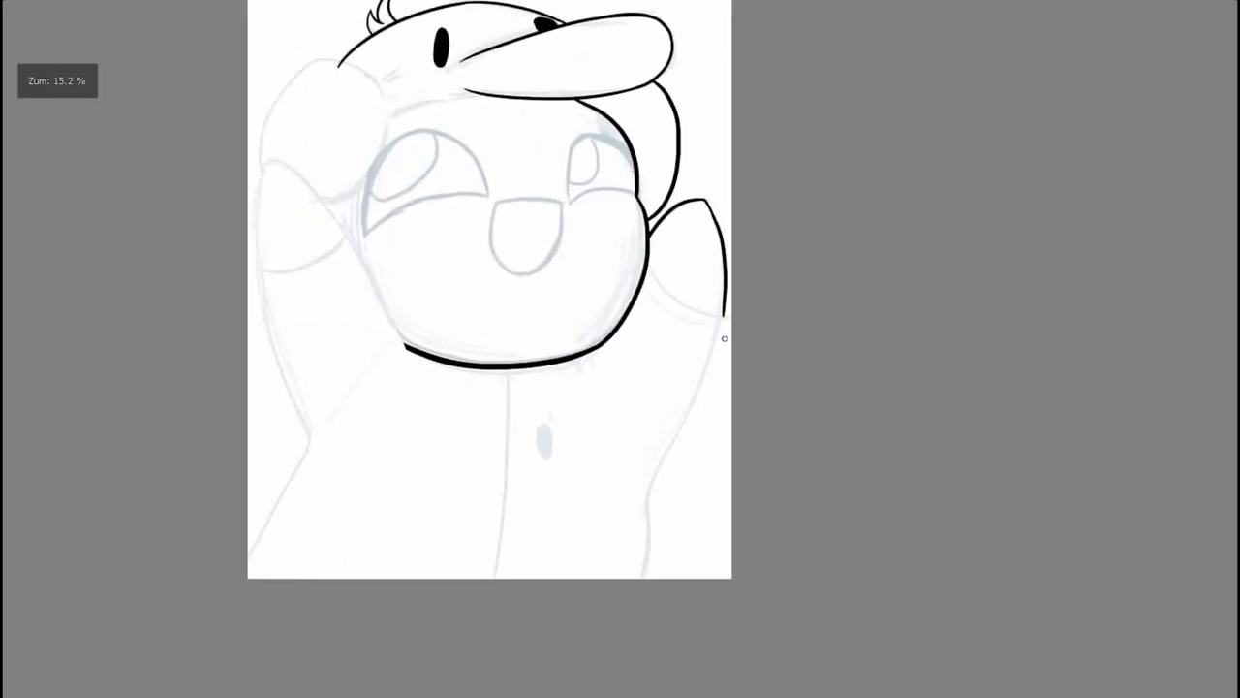
scroll(689, 281, up, 1)
Step: Ink the curved wrist line from the cheek to the lower end of the raised hand's outer edge
key(m)
scroll(586, 388, up, 3)
mouse_move(751, 243)
mouse_down()
mouse_move(578, 426)
mouse_move(451, 453)
mouse_up()
scroll(451, 453, down, 3)
scroll(456, 426, up, 2)
Step: Ink the outer line of the arm from the wrist corner down toward the body, redoing the first stroke
drag(410, 254, 581, 595)
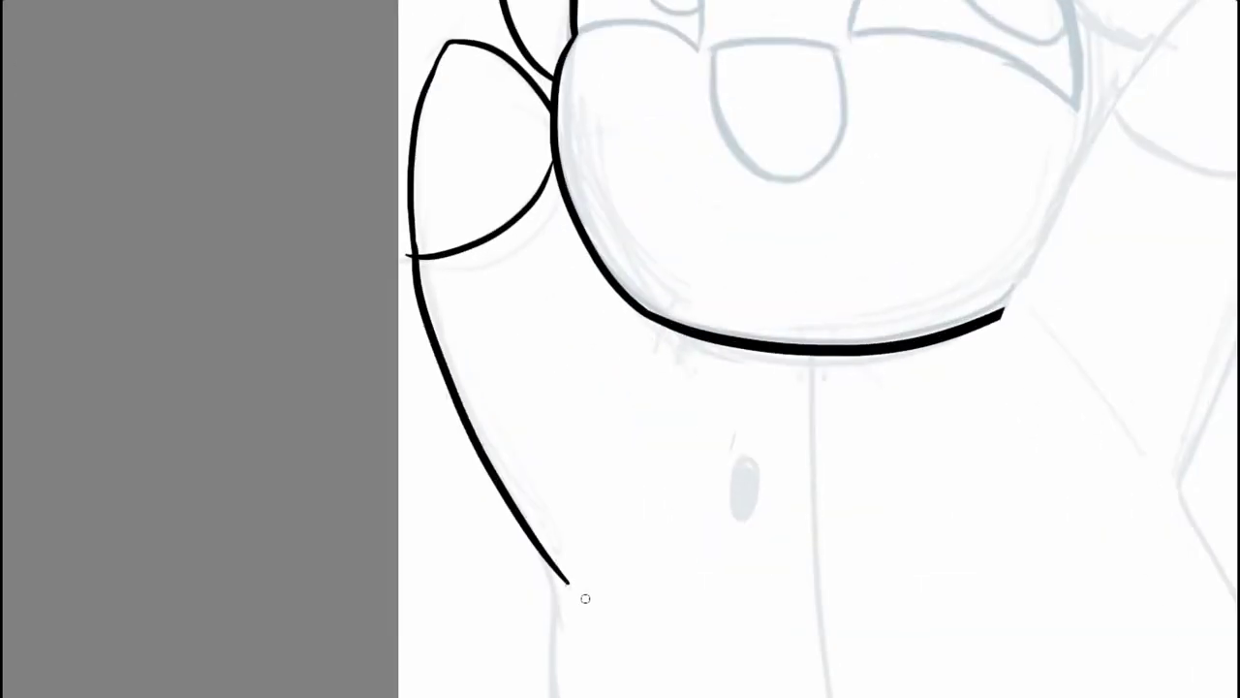
key(ctrl+z)
scroll(456, 427, down, 3)
scroll(422, 243, up, 2)
drag(416, 253, 514, 484)
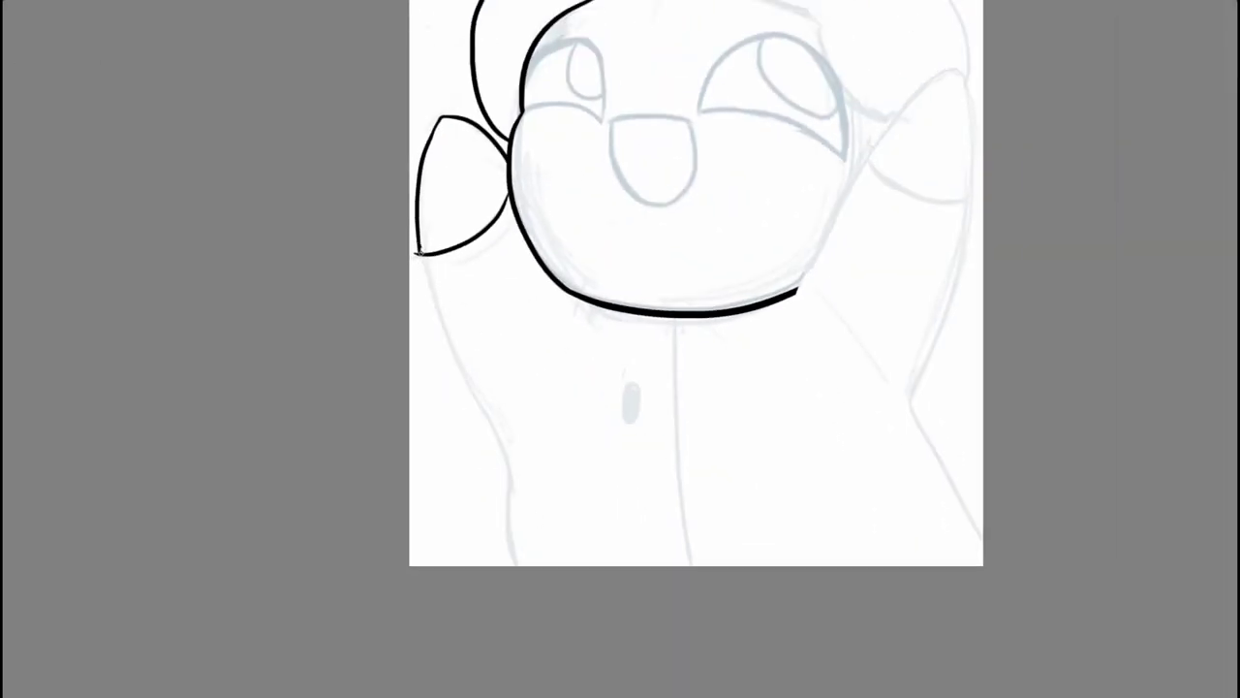
scroll(531, 504, down, 3)
scroll(537, 387, up, 2)
Step: Mirror the view, erase the stray line ends at the outer wrist corner, and smooth the joint between hand and arm
key(m)
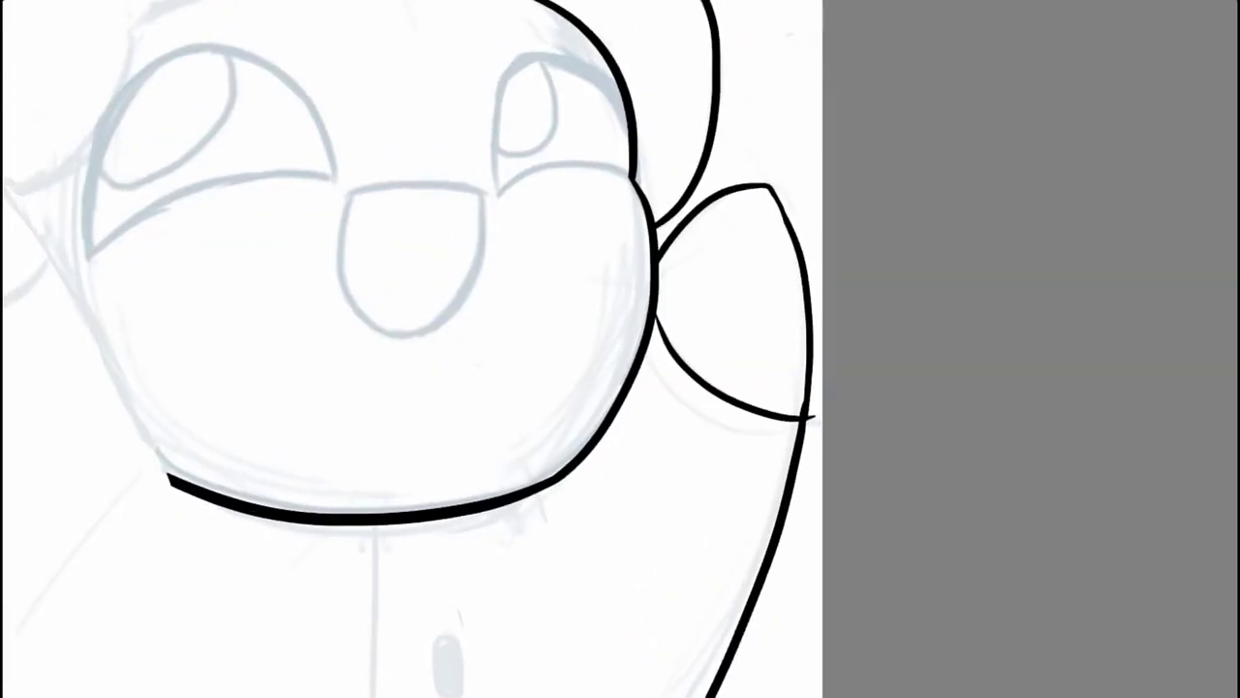
scroll(812, 325, up, 3)
drag(812, 325, 798, 353)
scroll(801, 345, up, 2)
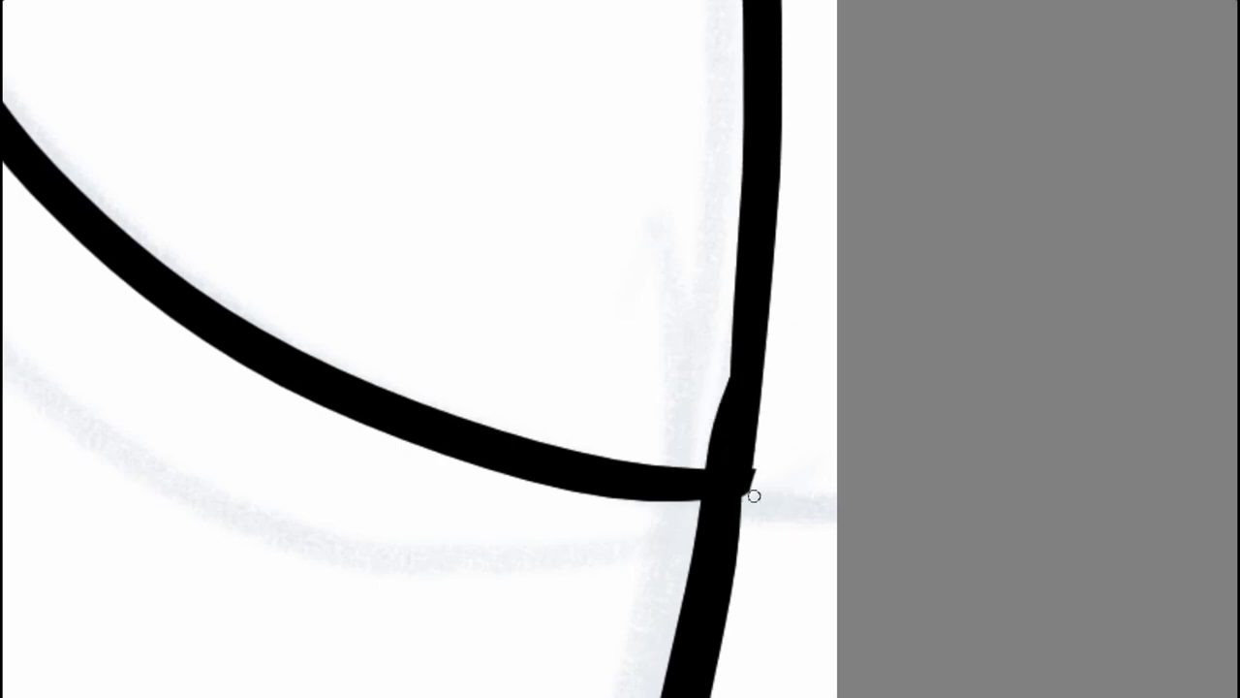
scroll(760, 453, down, 3)
scroll(747, 449, up, 4)
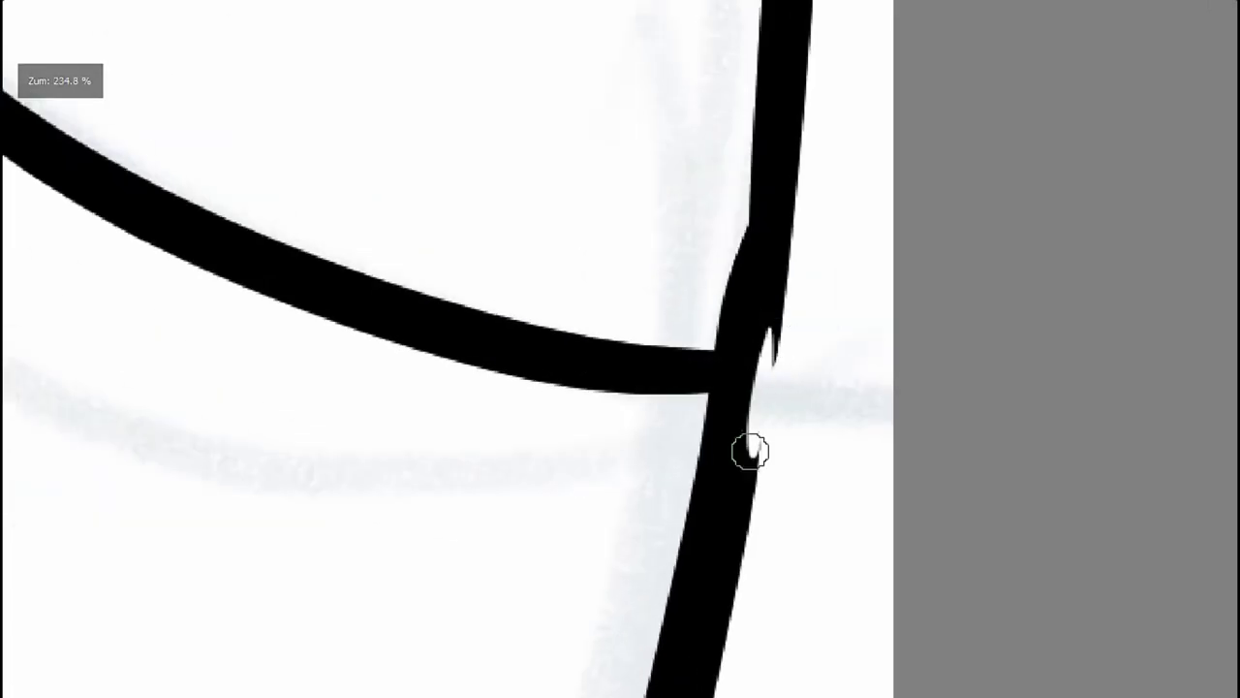
scroll(772, 325, down, 3)
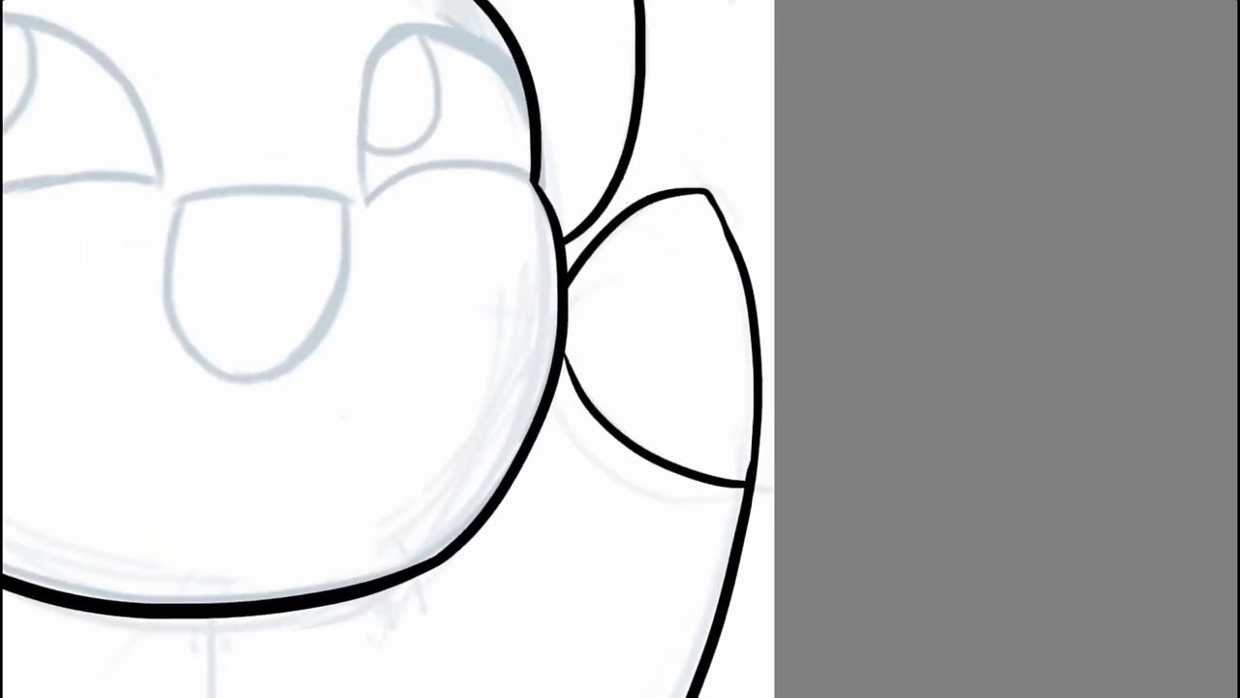
scroll(756, 330, up, 4)
drag(739, 331, 724, 493)
scroll(748, 385, down, 3)
Step: Thicken and smooth the hand's outer edge just below its pointed tip, and trim the lower end of the arm line
drag(688, 119, 695, 194)
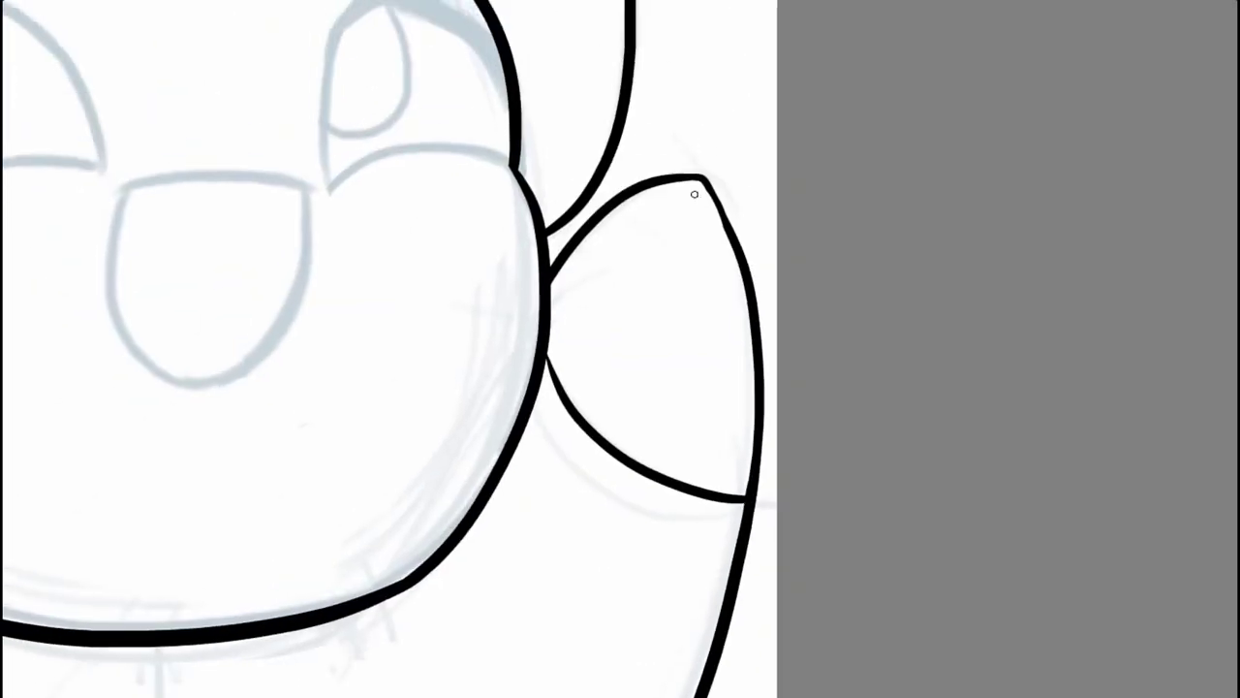
key(m)
mouse_move(548, 181)
mouse_down()
mouse_move(556, 206)
mouse_move(505, 302)
mouse_up()
scroll(556, 205, up, 2)
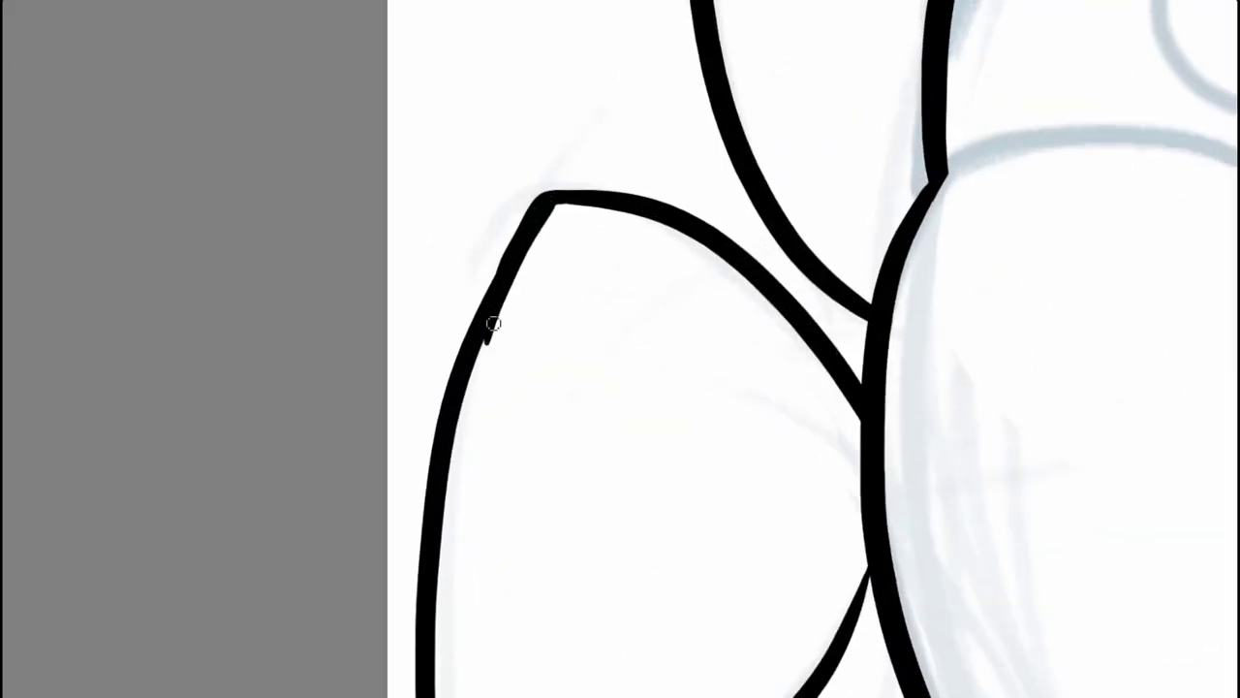
scroll(475, 364, down, 4)
scroll(536, 401, up, 4)
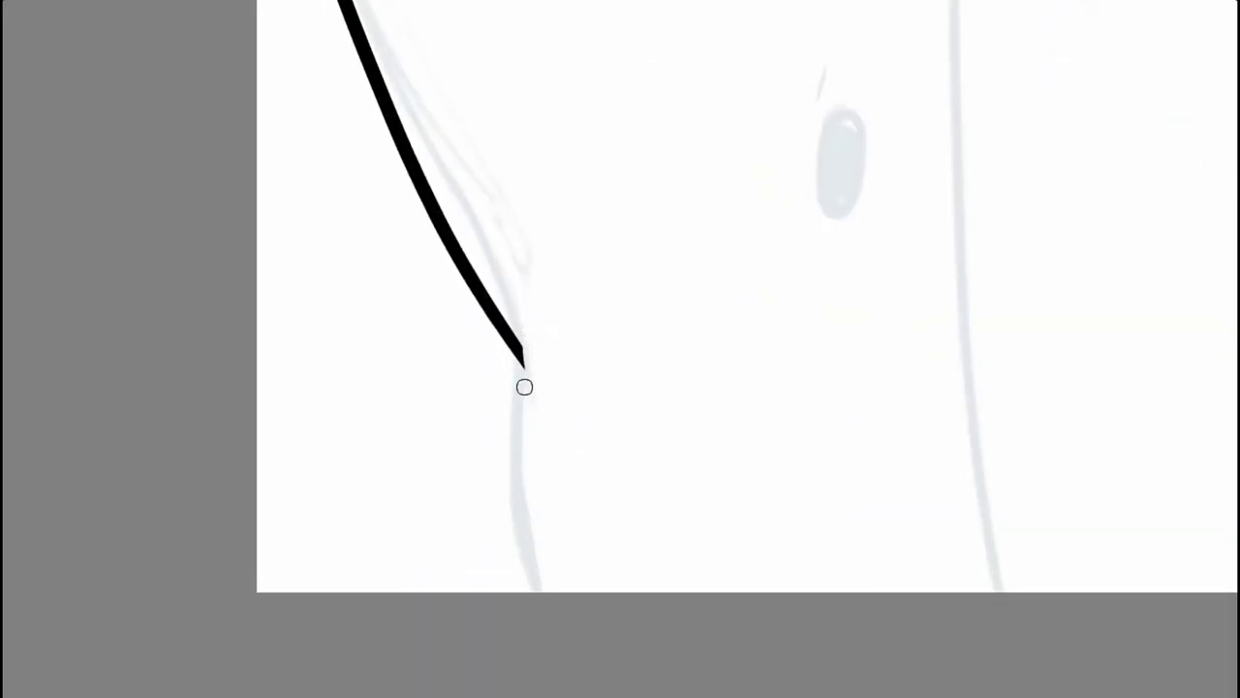
Step: Ink the body's side line from the end of the arm down to the canvas's lower edge and smooth the joint
mouse_move(524, 351)
mouse_down()
mouse_move(559, 540)
mouse_move(526, 572)
mouse_up()
key(ctrl+z)
scroll(528, 347, down, 4)
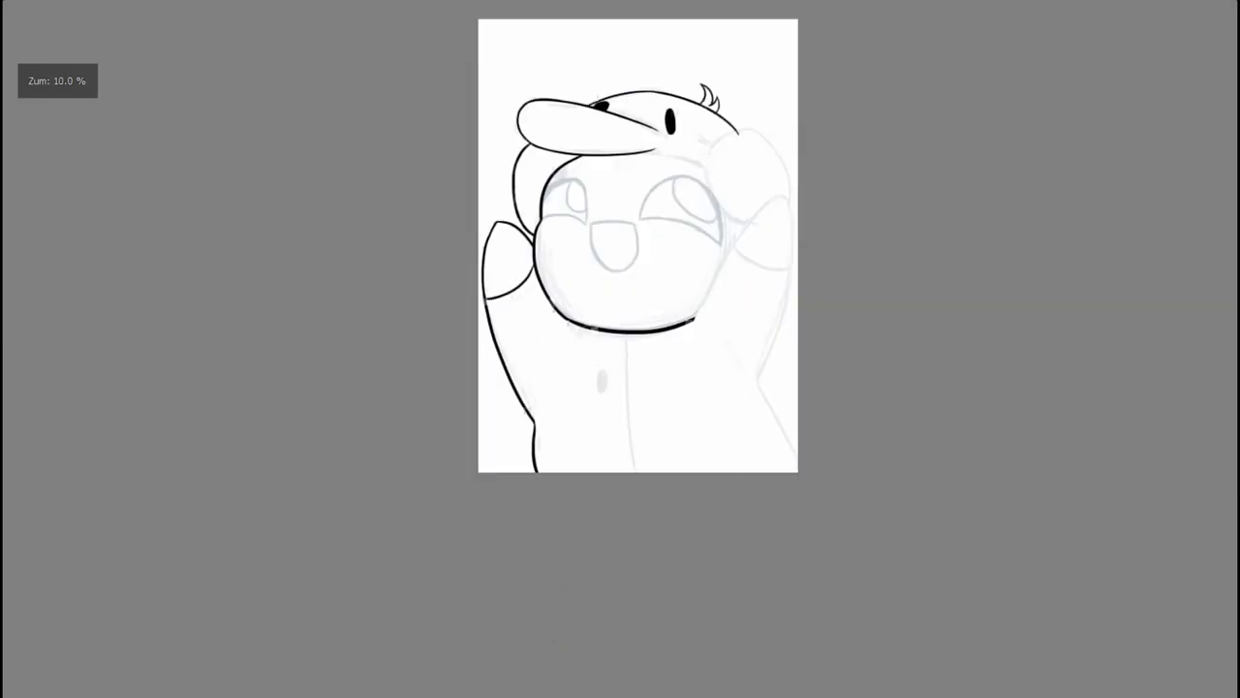
scroll(523, 330, up, 6)
drag(533, 312, 546, 417)
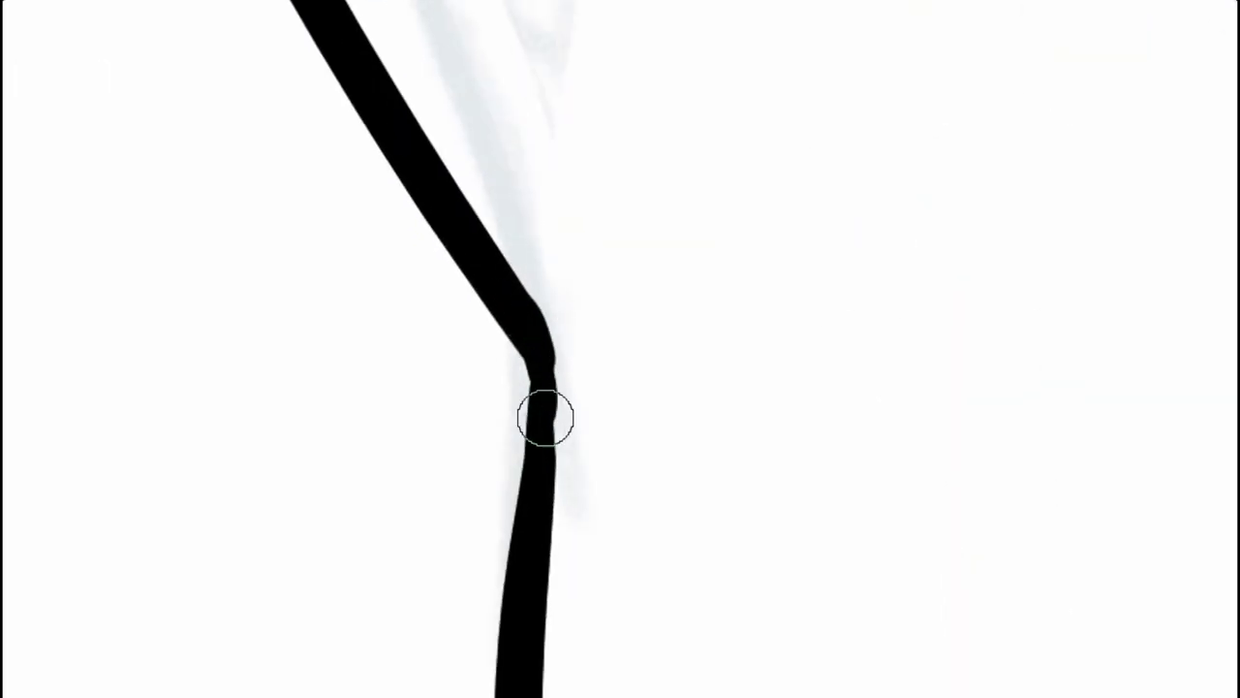
scroll(550, 351, down, 5)
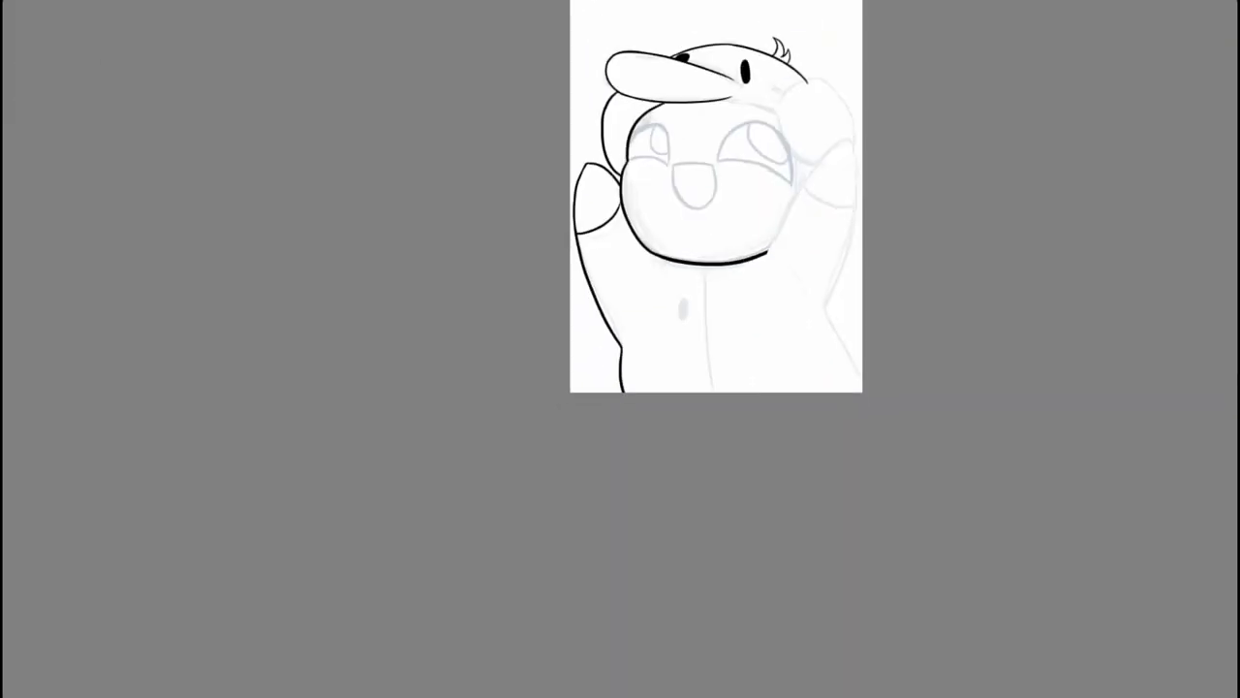
Step: Ink the inner line of the second raised arm from the hand's tip to the chin and start its rounded tip
scroll(786, 241, up, 3)
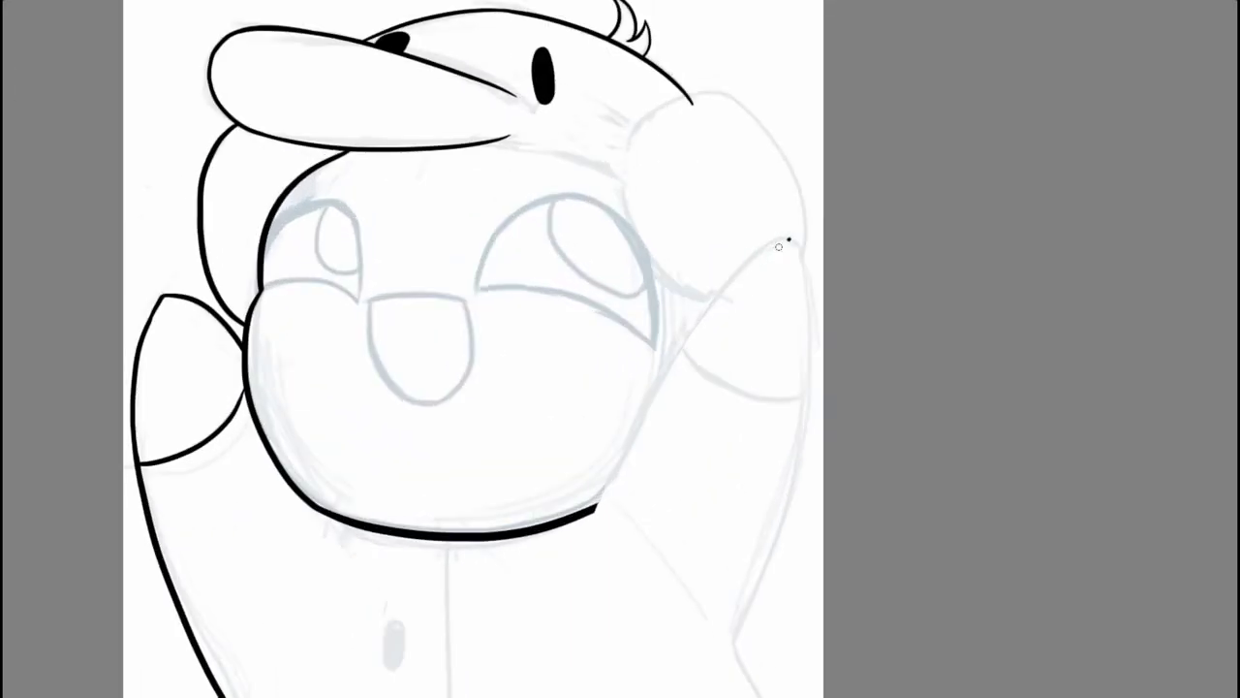
drag(786, 233, 585, 539)
key(m)
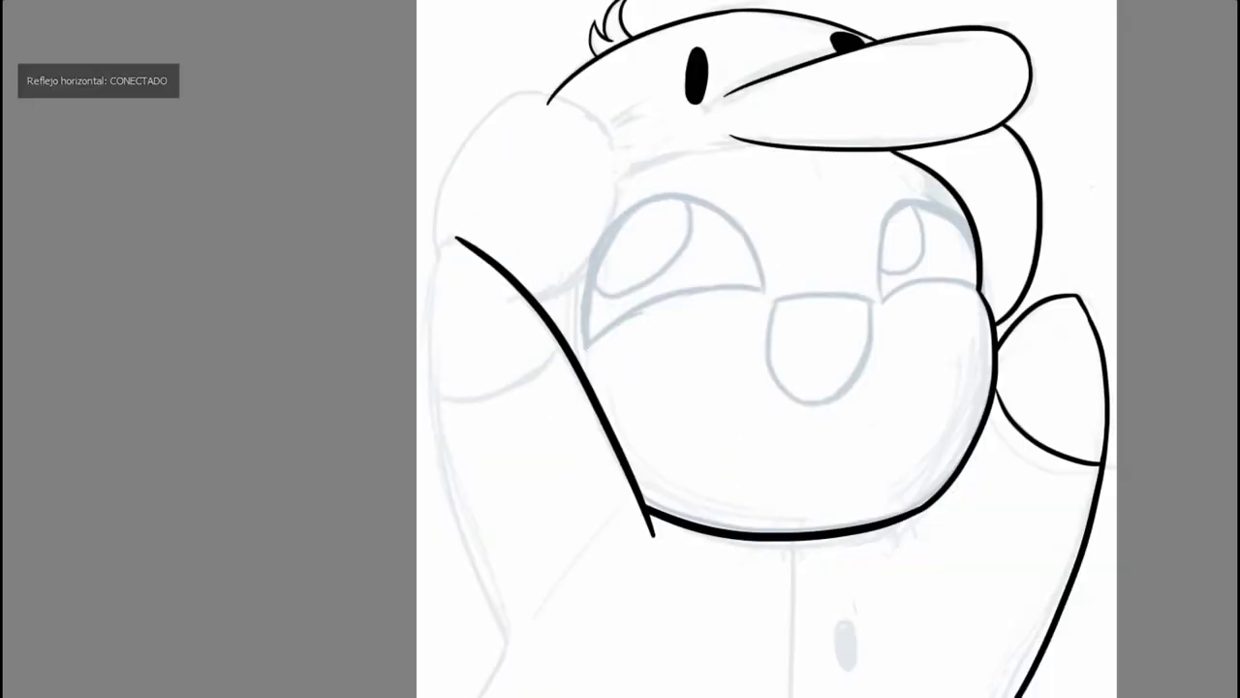
scroll(458, 161, up, 2)
scroll(442, 182, down, 2)
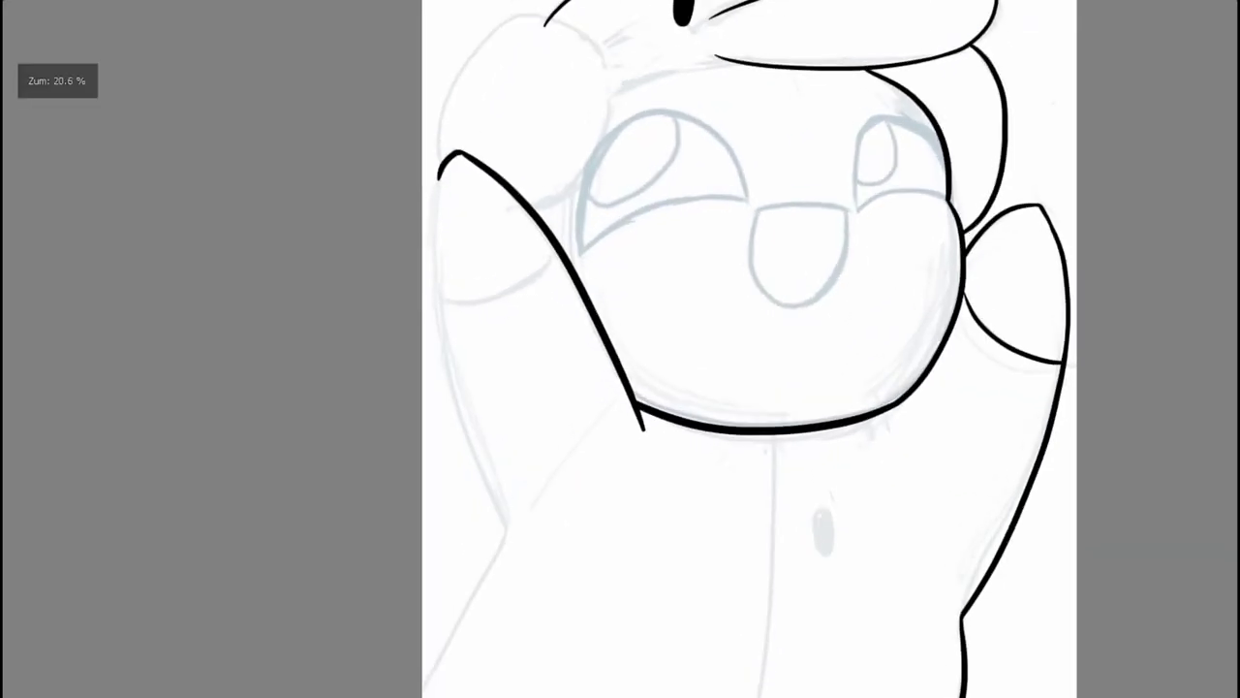
Step: Ink the outer line of the second arm from the hand's tip down to the elbow, redoing the first attempts
drag(440, 180, 496, 542)
key(ctrl+z)
drag(443, 185, 545, 557)
key(ctrl+z)
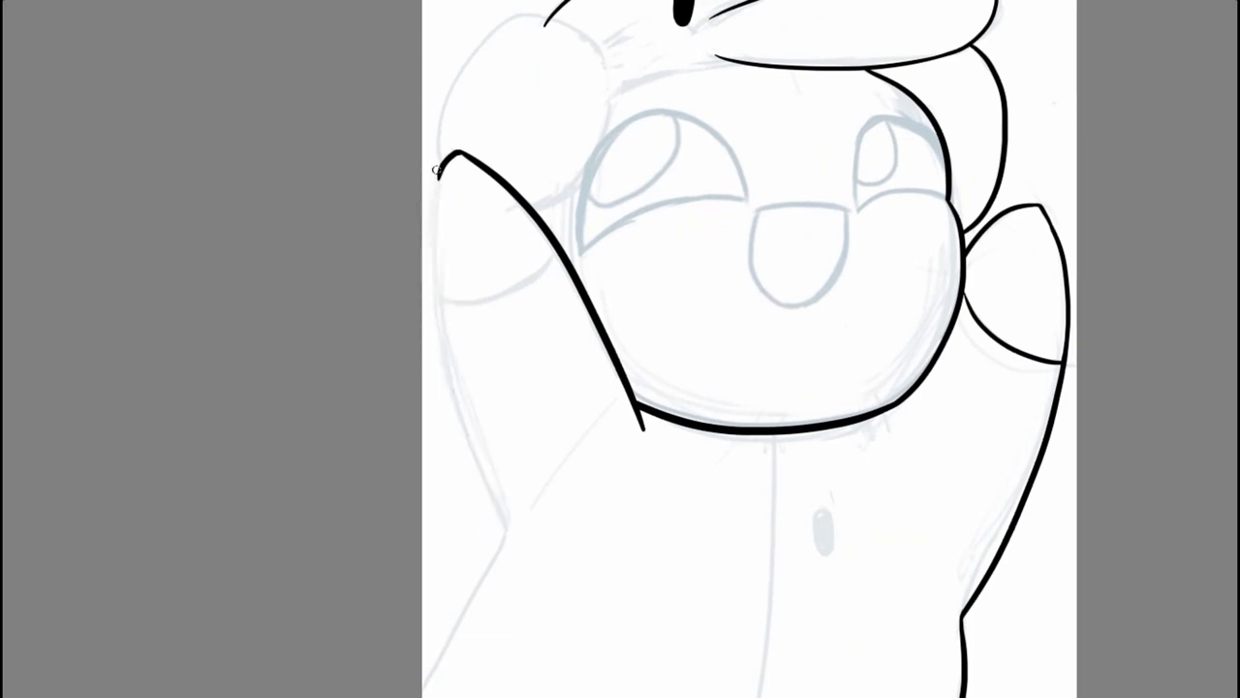
drag(435, 295, 532, 517)
scroll(531, 518, down, 2)
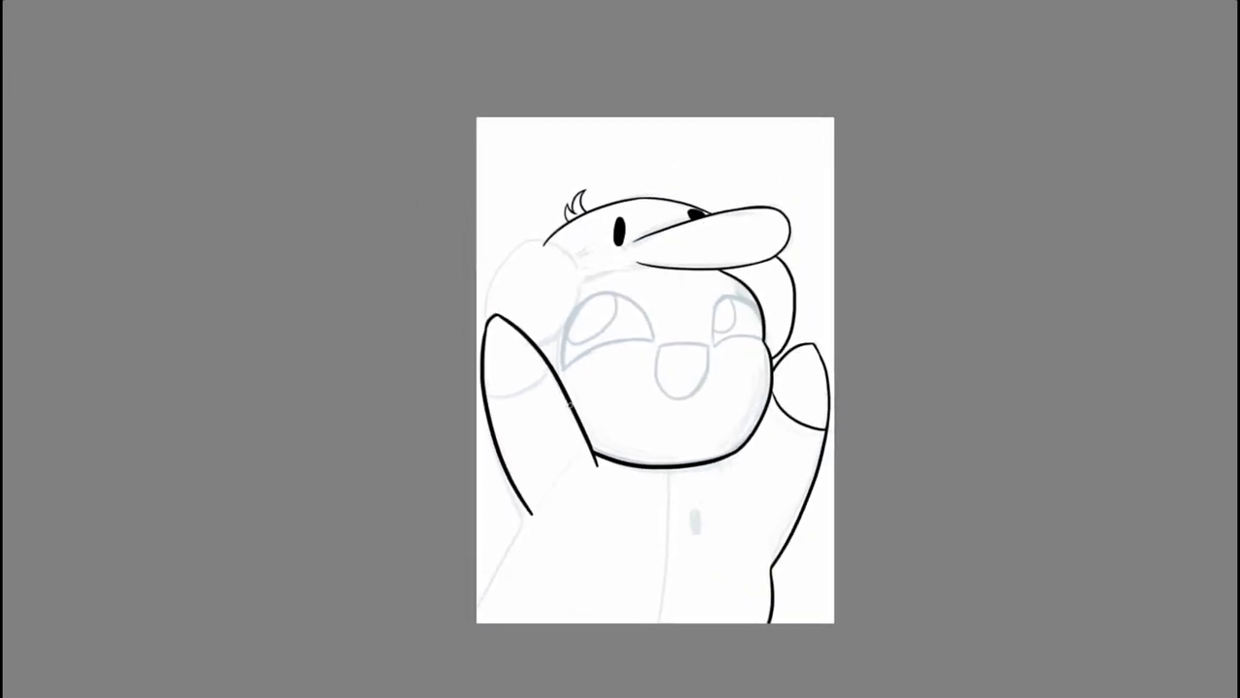
Step: Erase the upper ends of the second arm's two lines and redraw them as a rounded hand tip
key(m)
scroll(778, 336, up, 4)
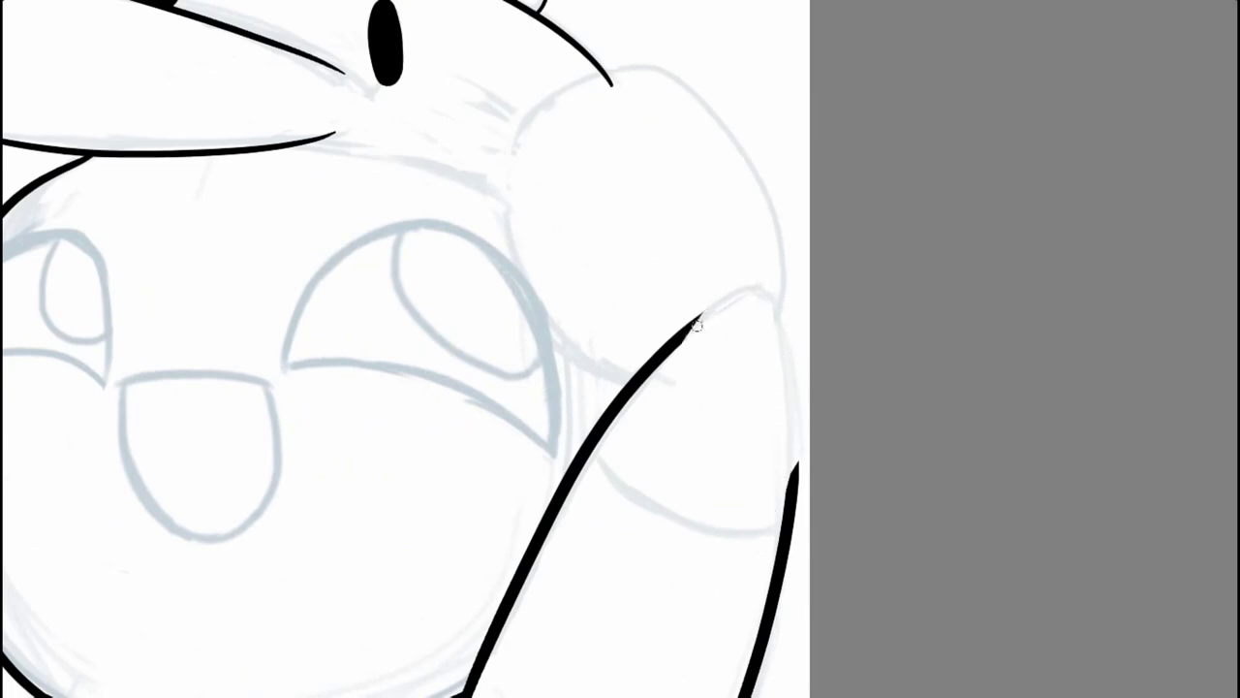
key(m)
key(m)
scroll(562, 300, up, 2)
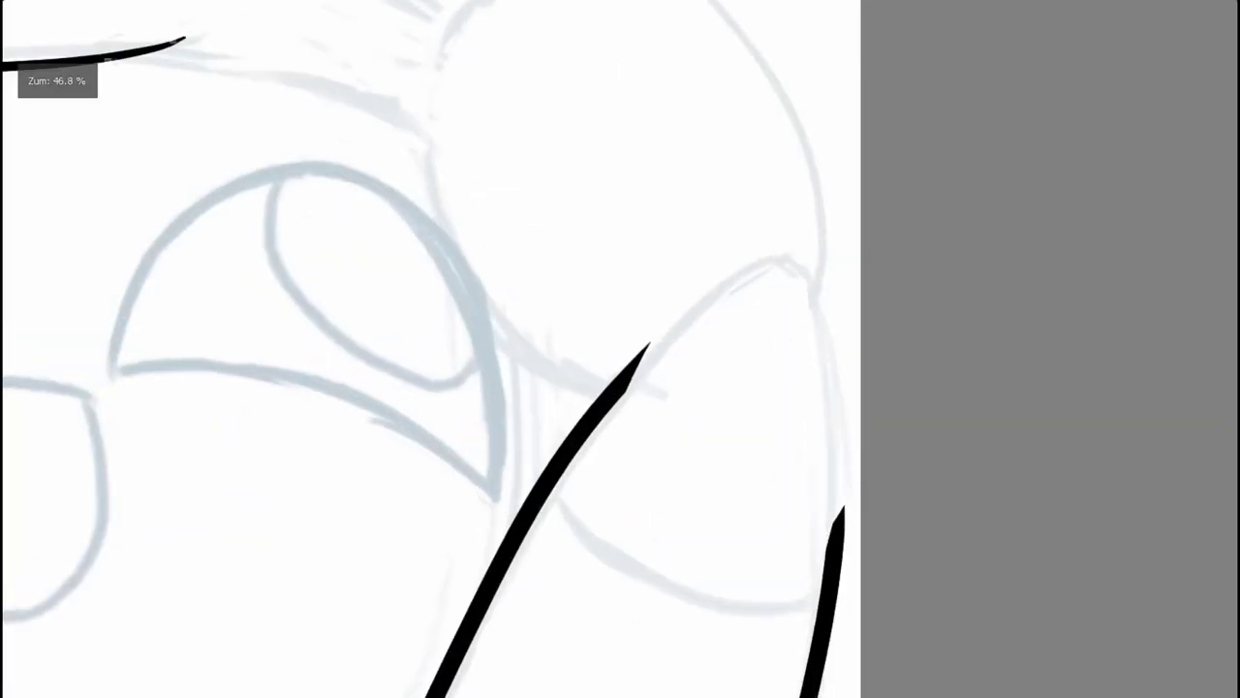
drag(770, 238, 617, 411)
mouse_move(832, 283)
mouse_down()
mouse_move(809, 596)
mouse_move(823, 635)
mouse_up()
key(ctrl+z)
key(ctrl+z)
scroll(847, 295, down, 3)
scroll(843, 290, down, 3)
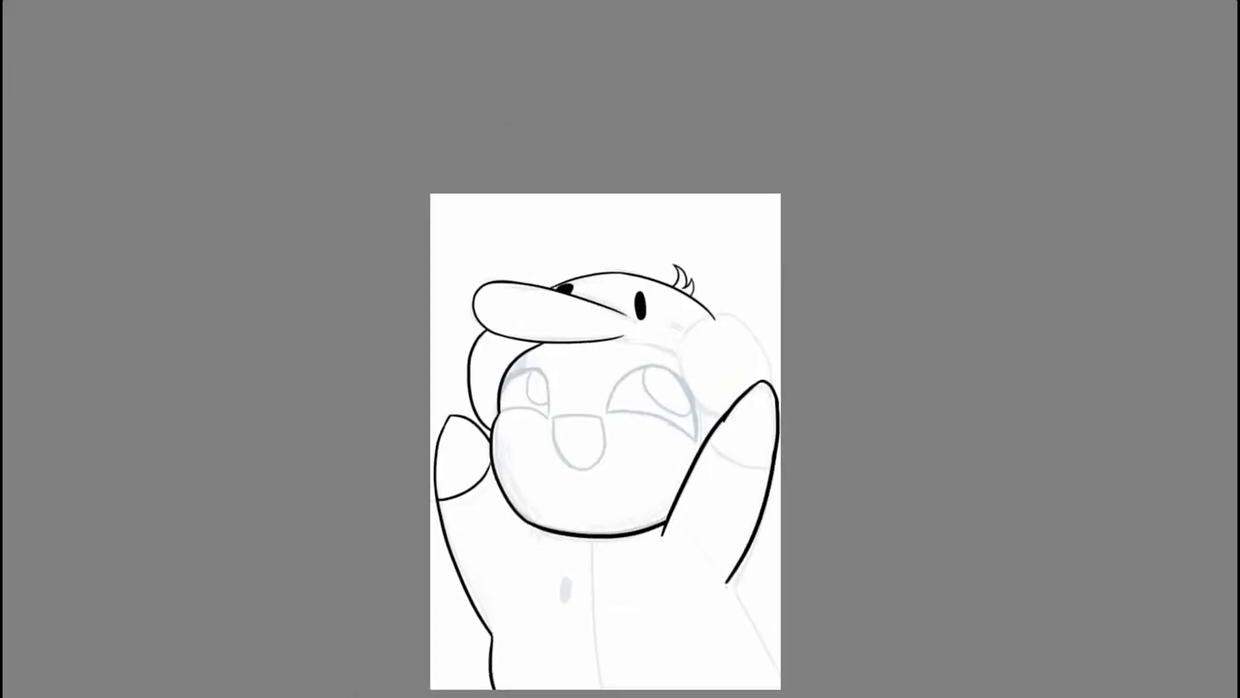
Step: Thicken and smooth the inner edge of the second hand just below its rounded tip
scroll(852, 296, up, 6)
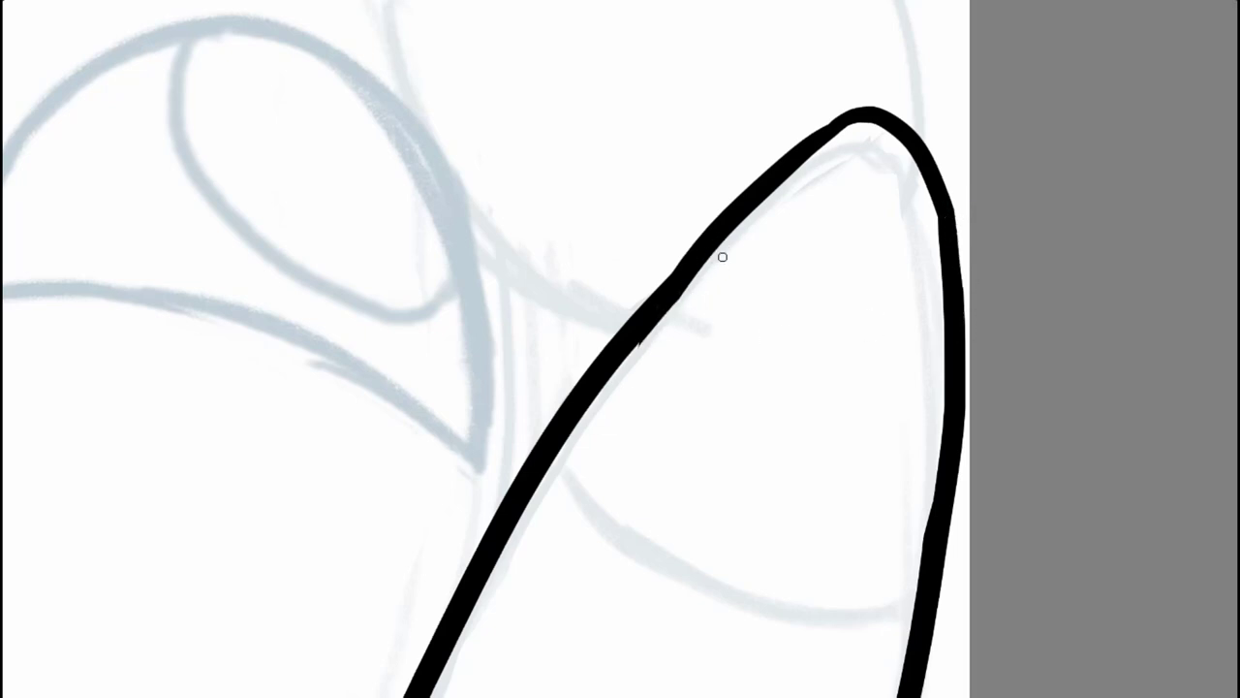
scroll(722, 257, down, 1)
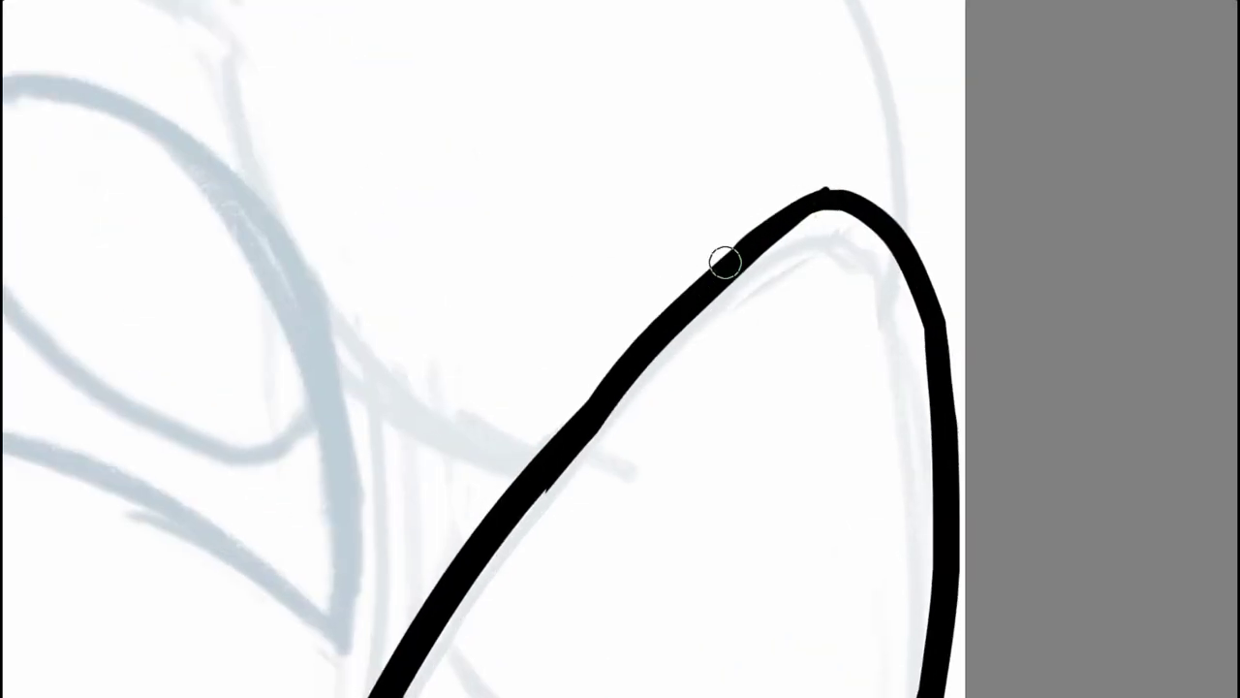
scroll(610, 448, down, 4)
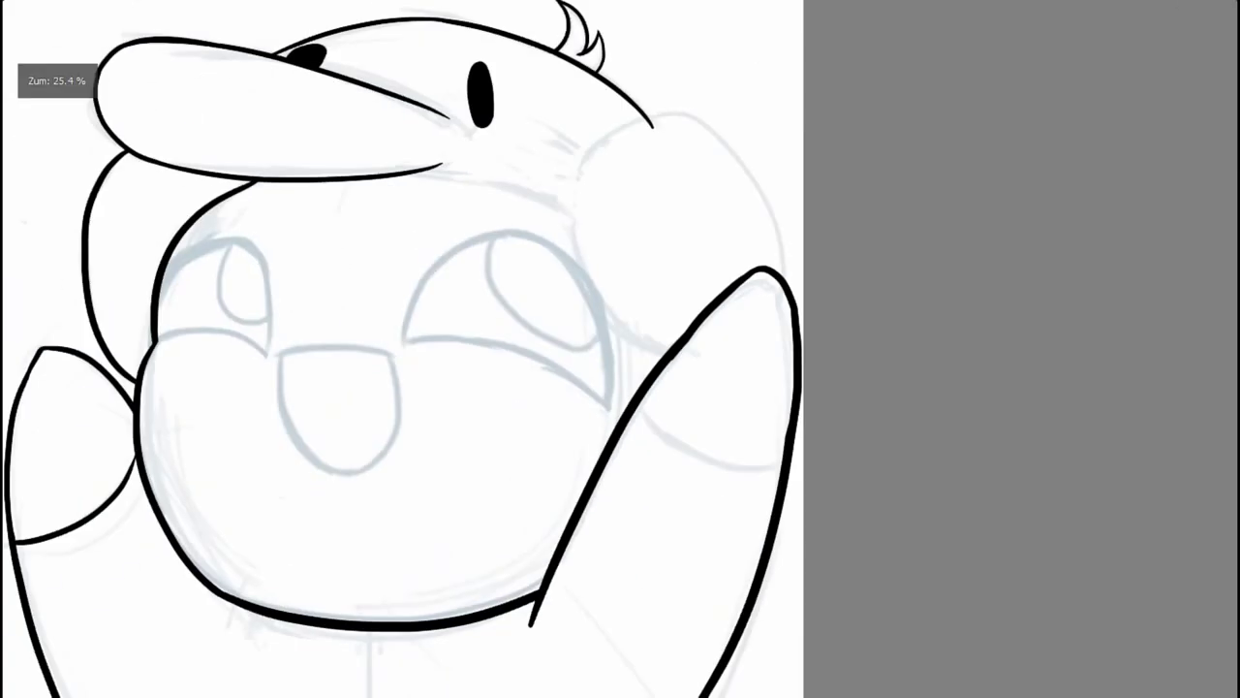
Step: Ink the curved wrist line across the second raised hand between the arm's inner and outer lines
scroll(610, 448, up, 4)
key(m)
scroll(623, 324, up, 1)
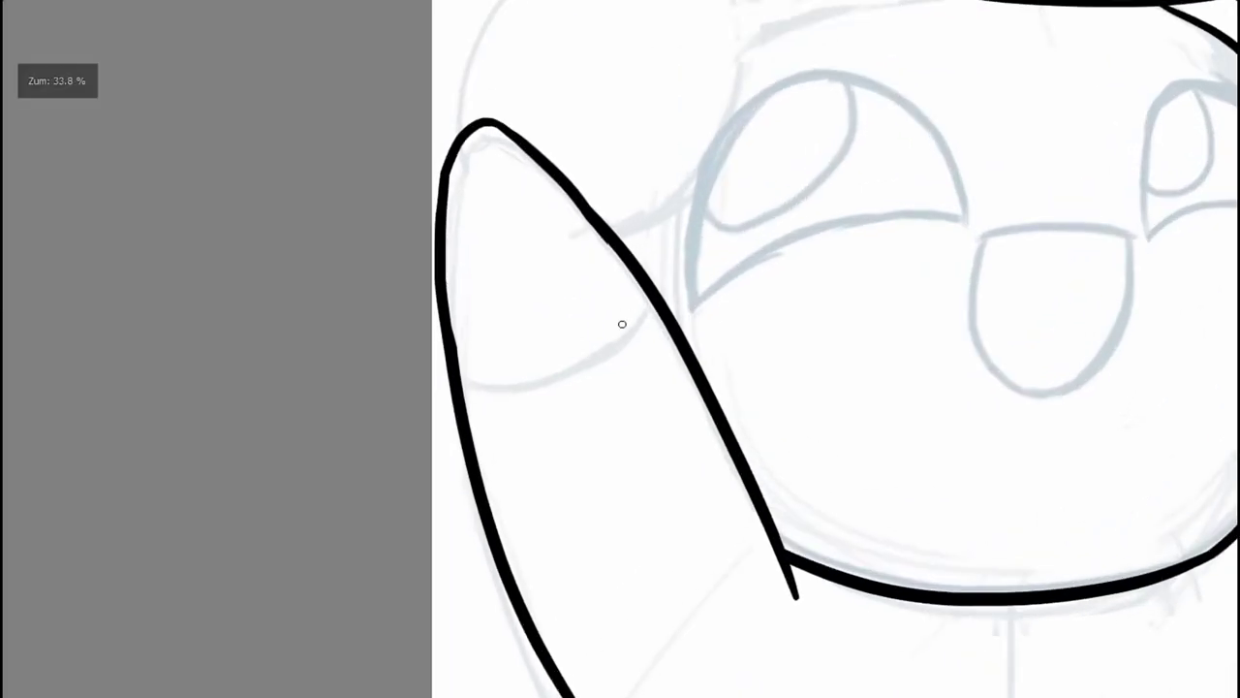
drag(648, 296, 596, 368)
scroll(497, 351, down, 4)
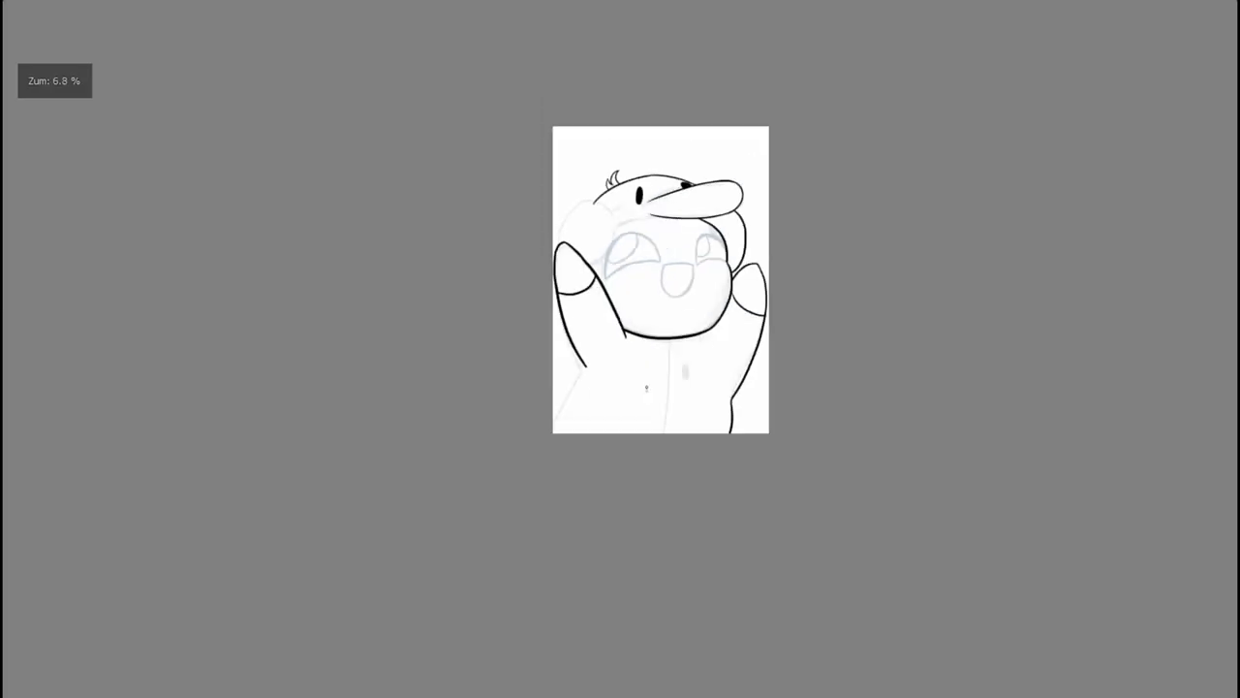
Step: Ink the body's other side line from the elbow to the canvas edge and erase the overlapping end at the joint
key(m)
scroll(672, 313, up, 4)
drag(674, 264, 770, 492)
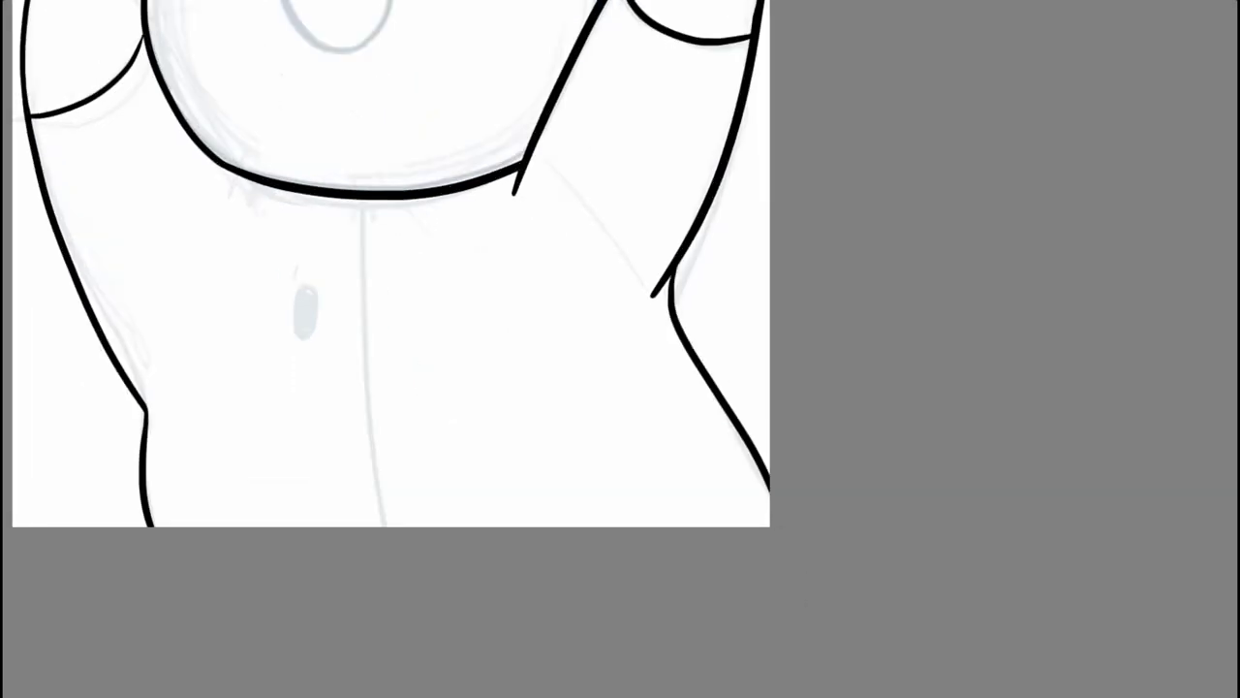
scroll(699, 258, down, 4)
scroll(700, 258, up, 5)
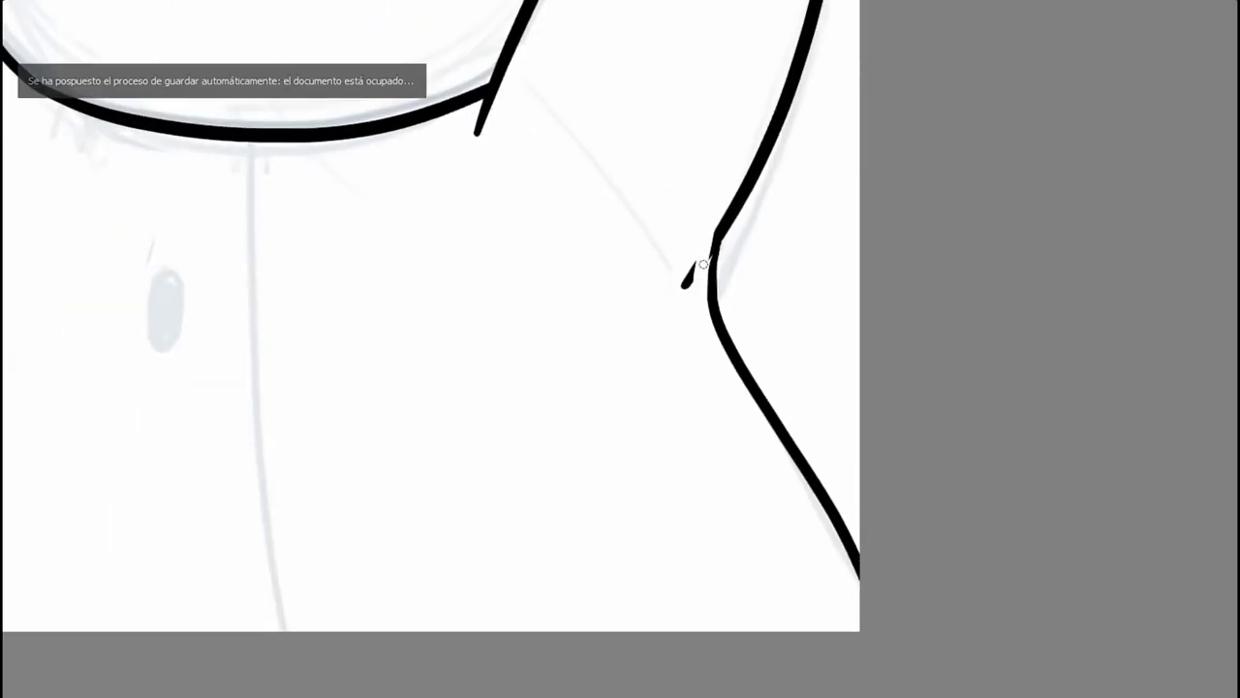
scroll(686, 289, up, 3)
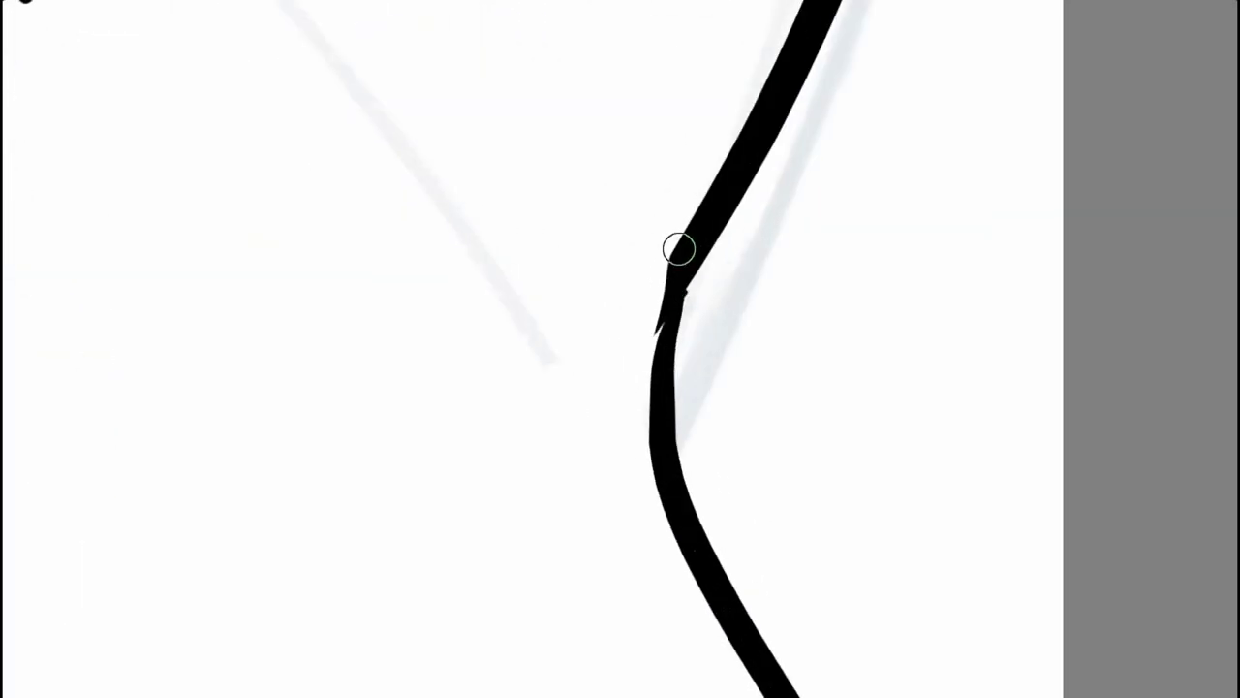
scroll(686, 302, down, 5)
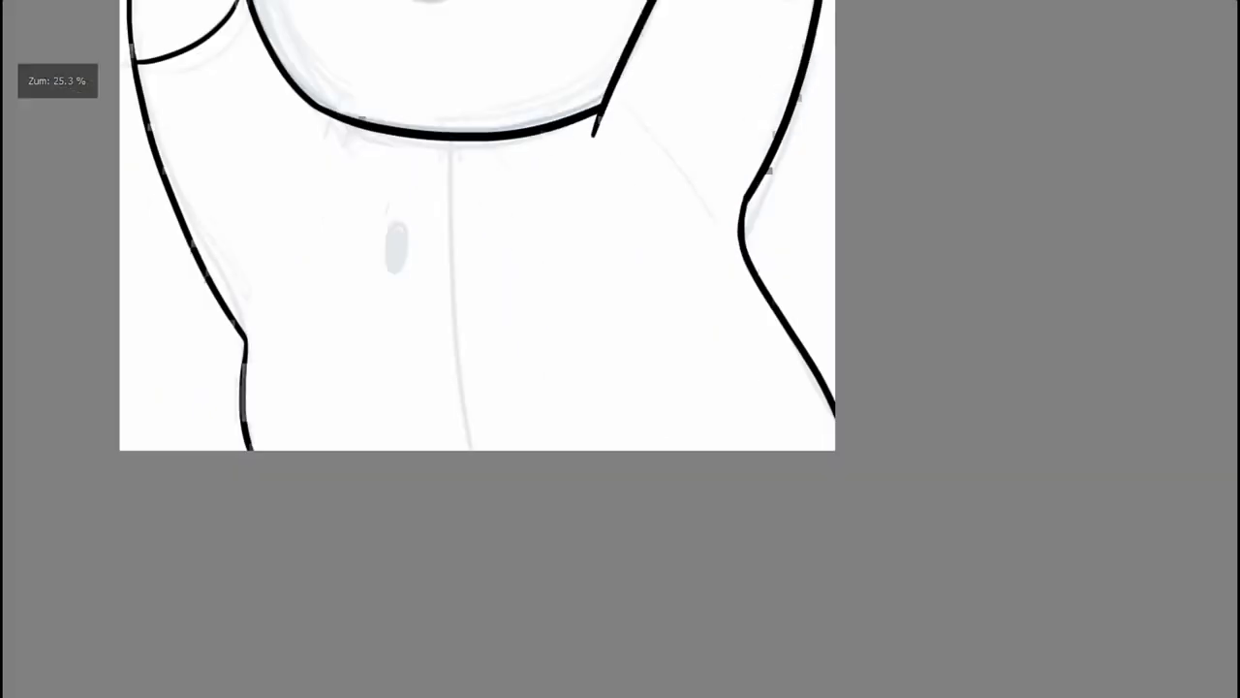
Step: Ink the hood's lower edge across the forehead from the underside of the beak, redoing the stroke
scroll(526, 248, up, 4)
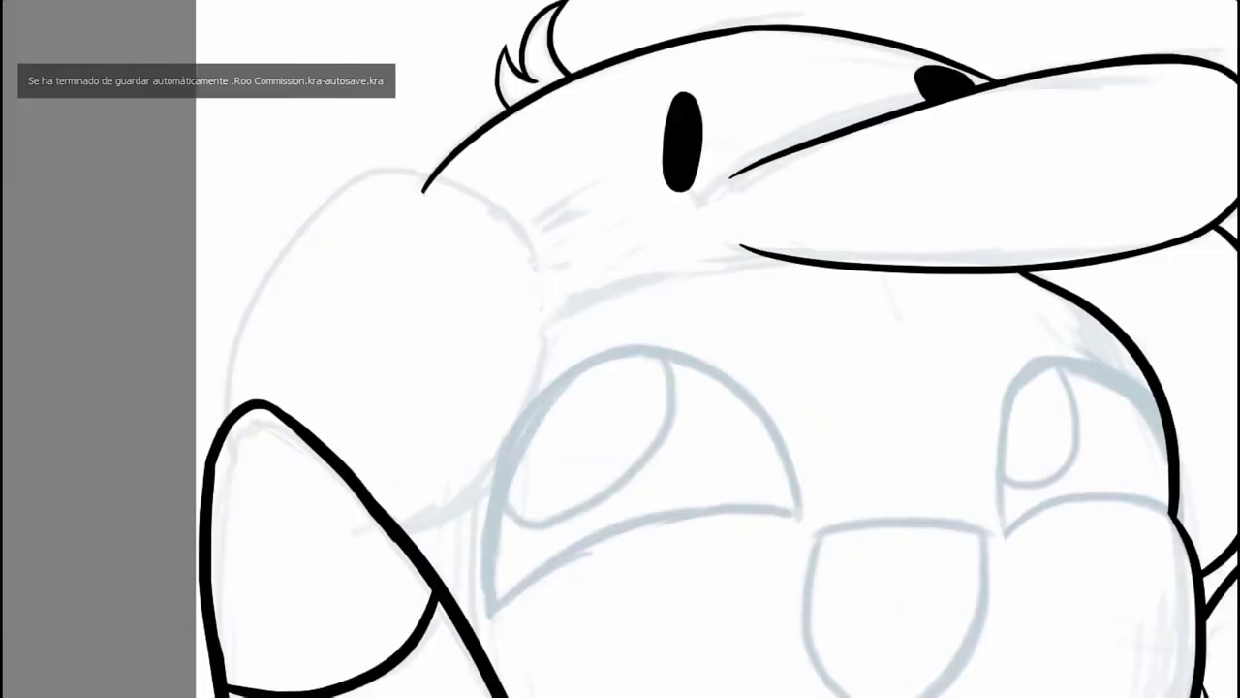
mouse_move(839, 242)
mouse_down()
mouse_move(444, 353)
mouse_move(505, 332)
mouse_up()
key(ctrl+z)
scroll(660, 283, down, 4)
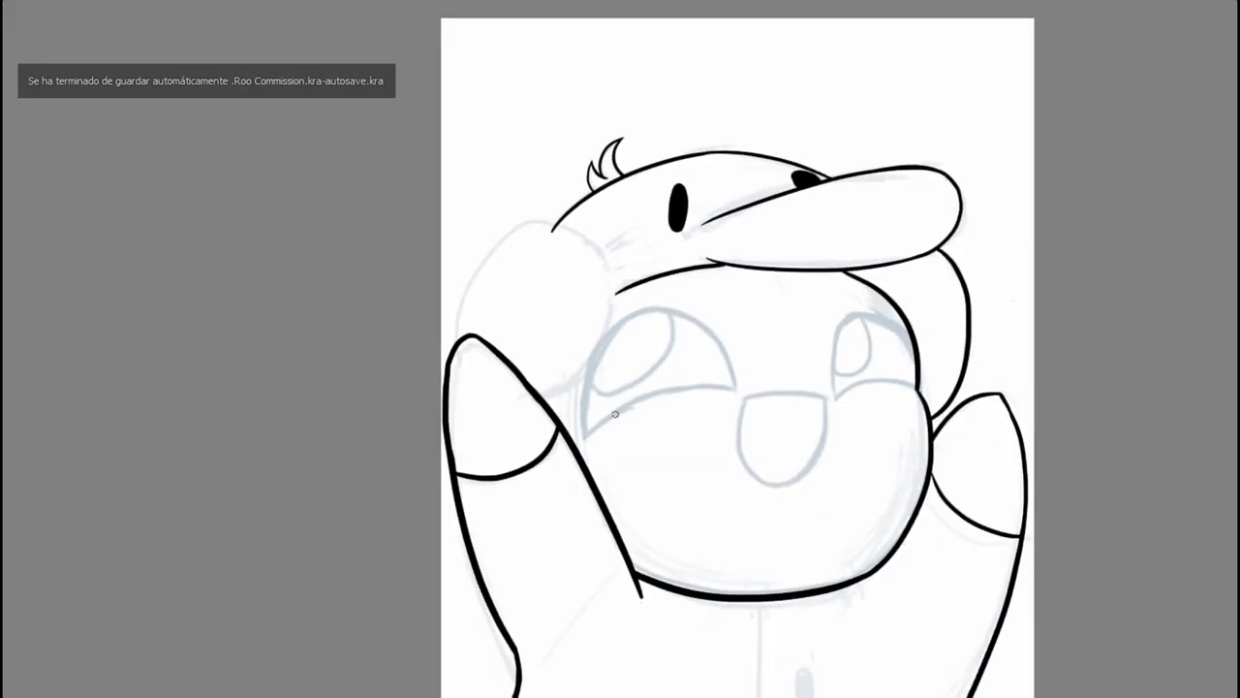
Step: Ink the upper inner curve of the rounded shape at the hood's side, redrawing it until it follows the sketch
key(m)
drag(621, 242, 553, 311)
scroll(562, 353, up, 3)
mouse_move(717, 206)
mouse_down()
mouse_move(552, 321)
mouse_move(763, 216)
mouse_move(548, 356)
mouse_up()
key(ctrl+z)
key(ctrl+z)
scroll(629, 242, up, 2)
key(ctrl+z)
mouse_move(804, 177)
mouse_down()
mouse_move(557, 294)
mouse_move(548, 329)
mouse_up()
key(ctrl+z)
key(m)
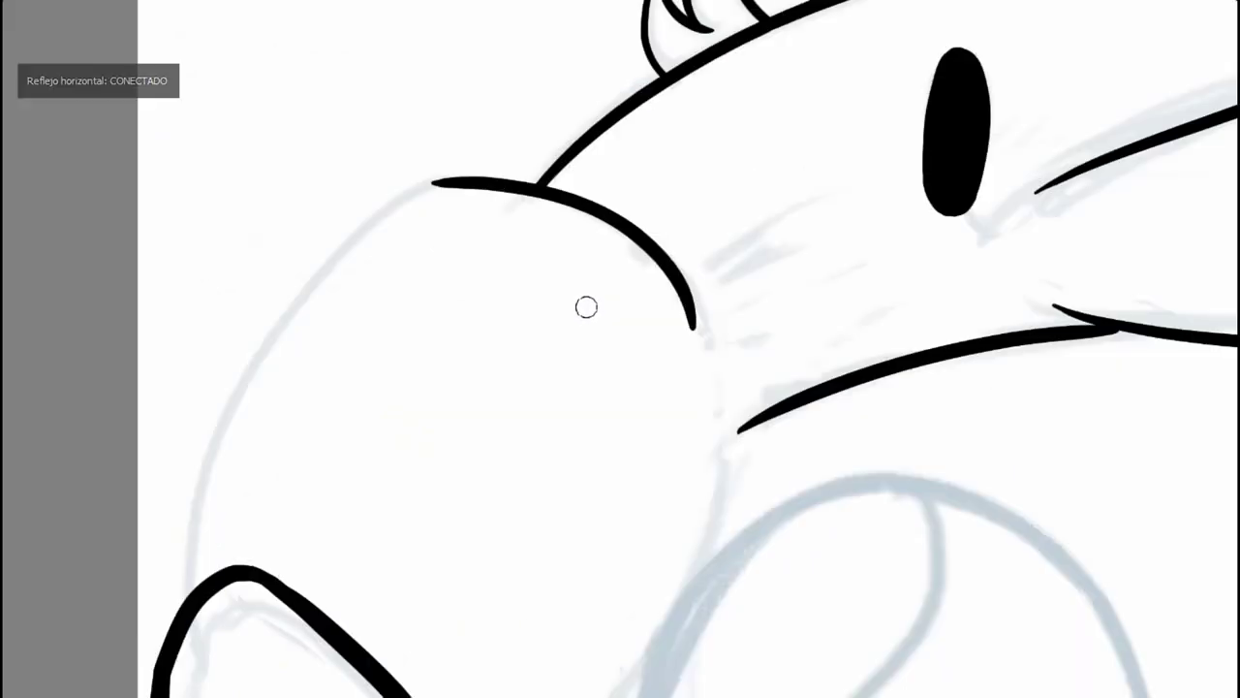
Step: Ink the outer curve of the rounded shape at the hood's side down to the raised hand's tip, redoing failed strokes
drag(448, 177, 281, 449)
key(ctrl+z)
scroll(625, 72, up, 2)
mouse_move(618, 73)
mouse_down()
mouse_move(330, 513)
mouse_move(330, 593)
mouse_up()
scroll(339, 496, up, 3)
key(ctrl+z)
drag(319, 494, 328, 585)
scroll(335, 393, down, 4)
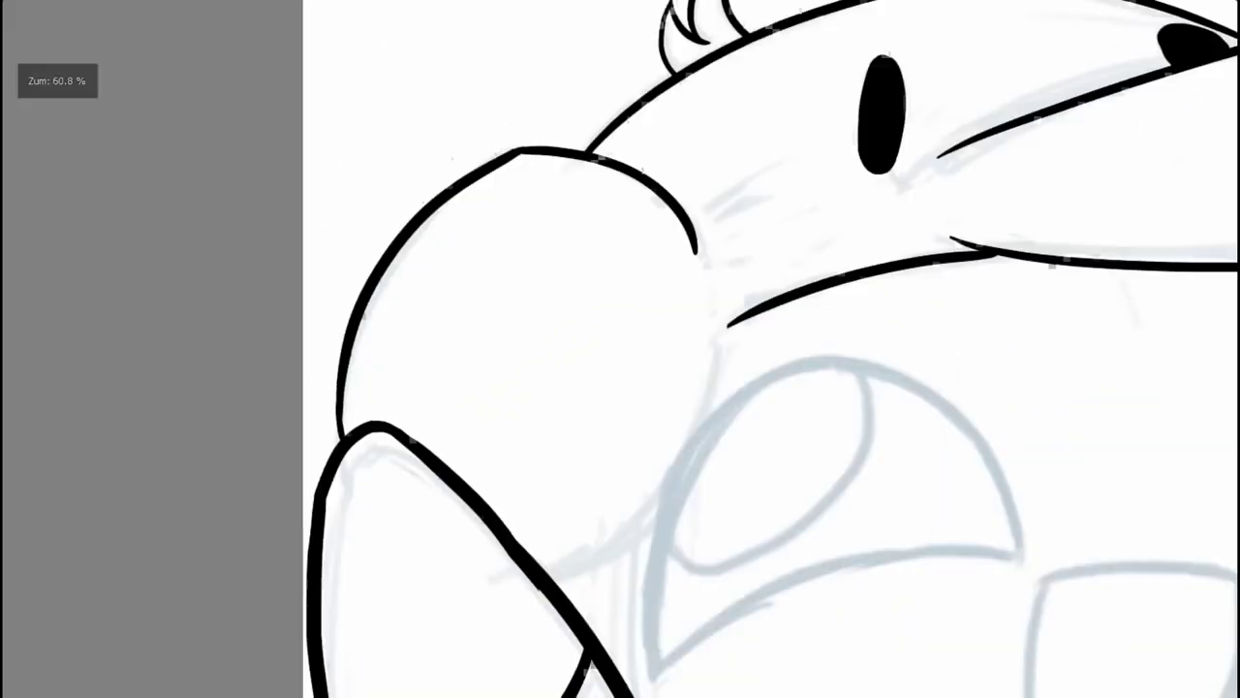
drag(339, 388, 312, 500)
Step: Thicken and smooth the joint between the two curves at the peak of the hood's rounded side shape
scroll(408, 339, up, 3)
key(e)
drag(523, 227, 605, 223)
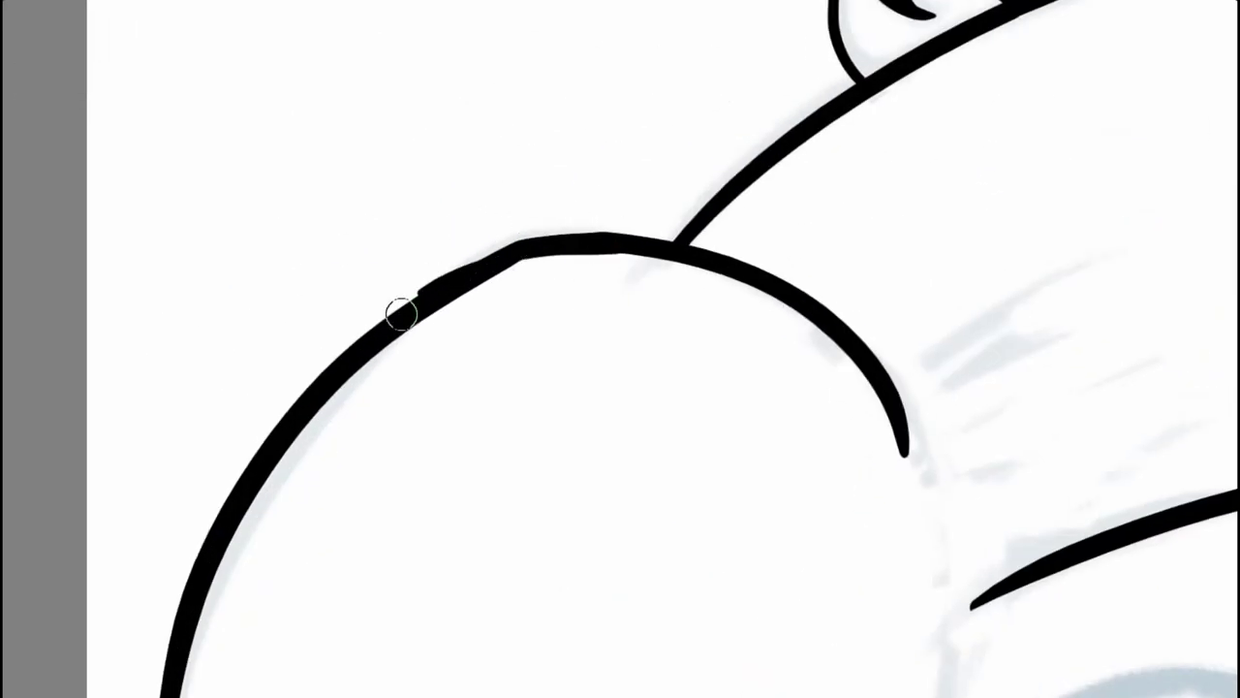
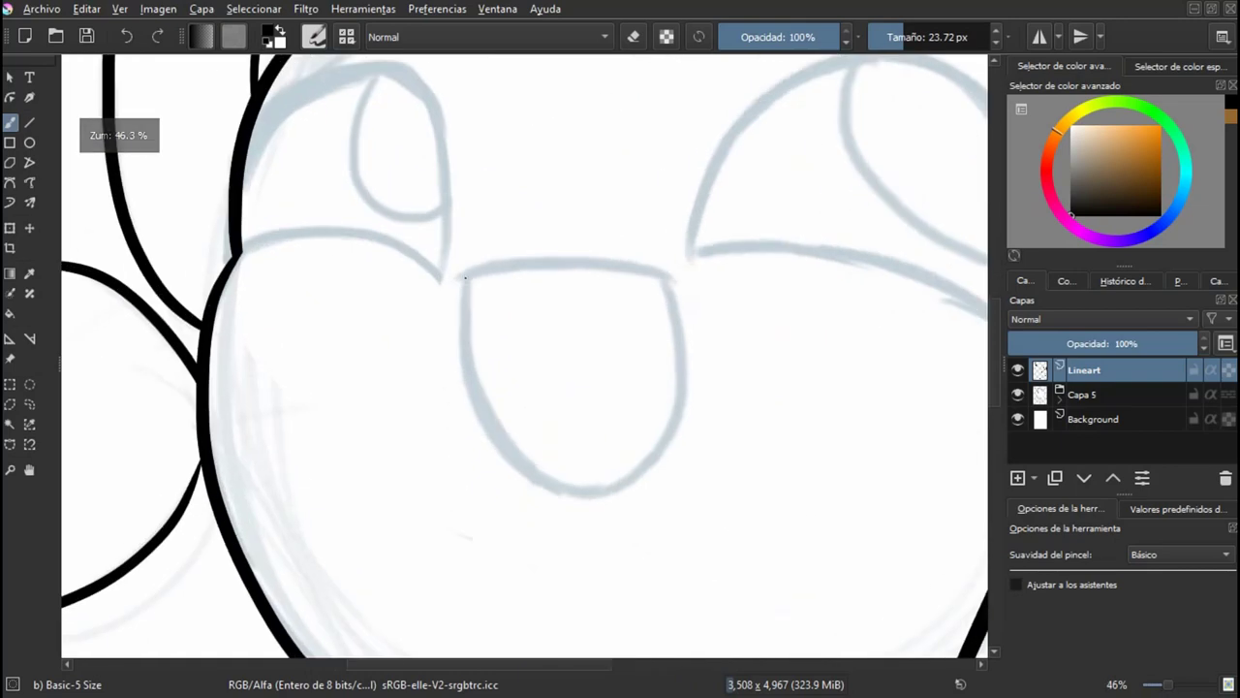
key(ctrl+z)
drag(675, 338, 559, 368)
scroll(427, 344, down, 6)
mouse_move(450, 355)
mouse_down()
mouse_move(536, 299)
mouse_move(584, 332)
mouse_up()
Step: With the sketch group hidden, add a layer named Face details beneath the Lineart layer and save the document
click(1017, 394)
scroll(620, 382, up, 2)
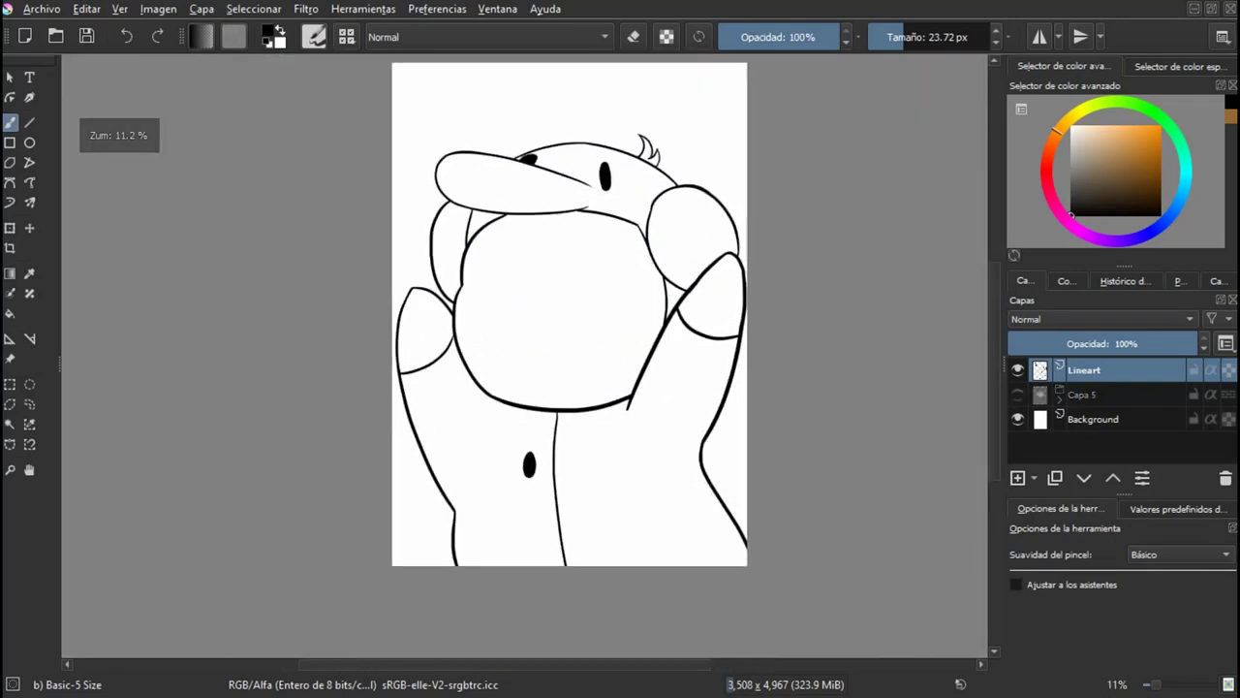
click(1084, 394)
click(1017, 478)
double_click(1084, 394)
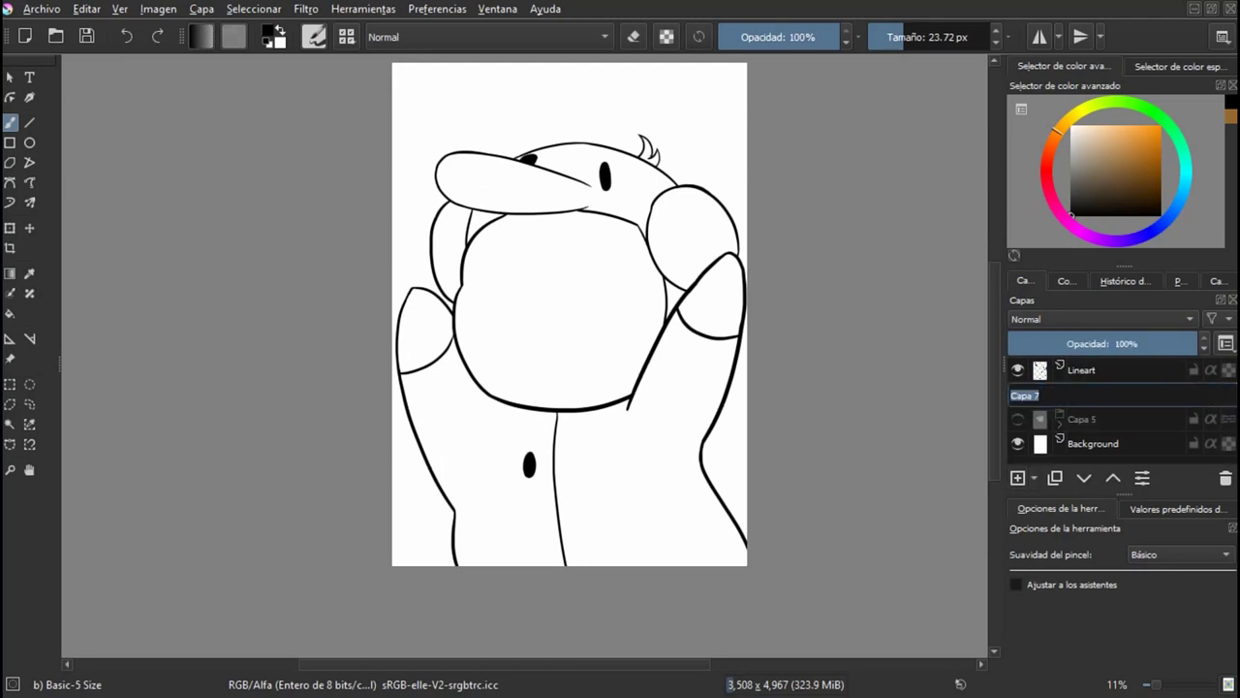
text(Face details)
key(Return)
key(ctrl+s)
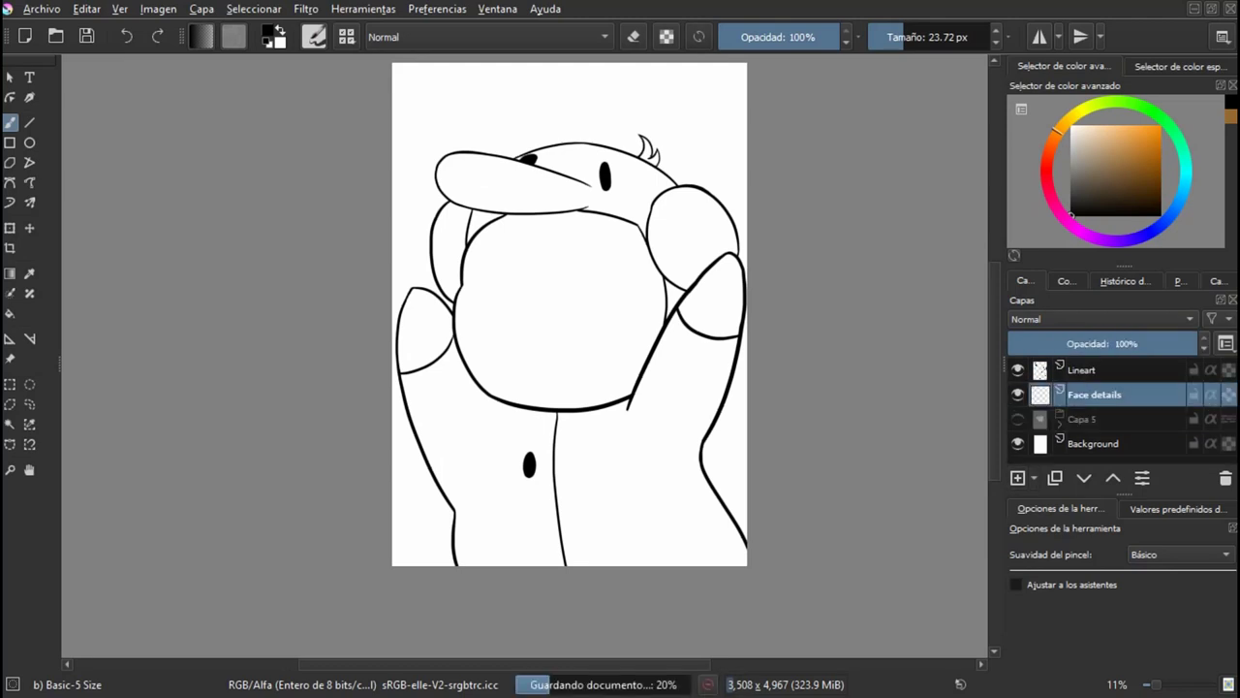
Step: Ink the mouth's upper edge and left side over the sketch on the Face details layer, redoing the side stroke
scroll(579, 288, up, 5)
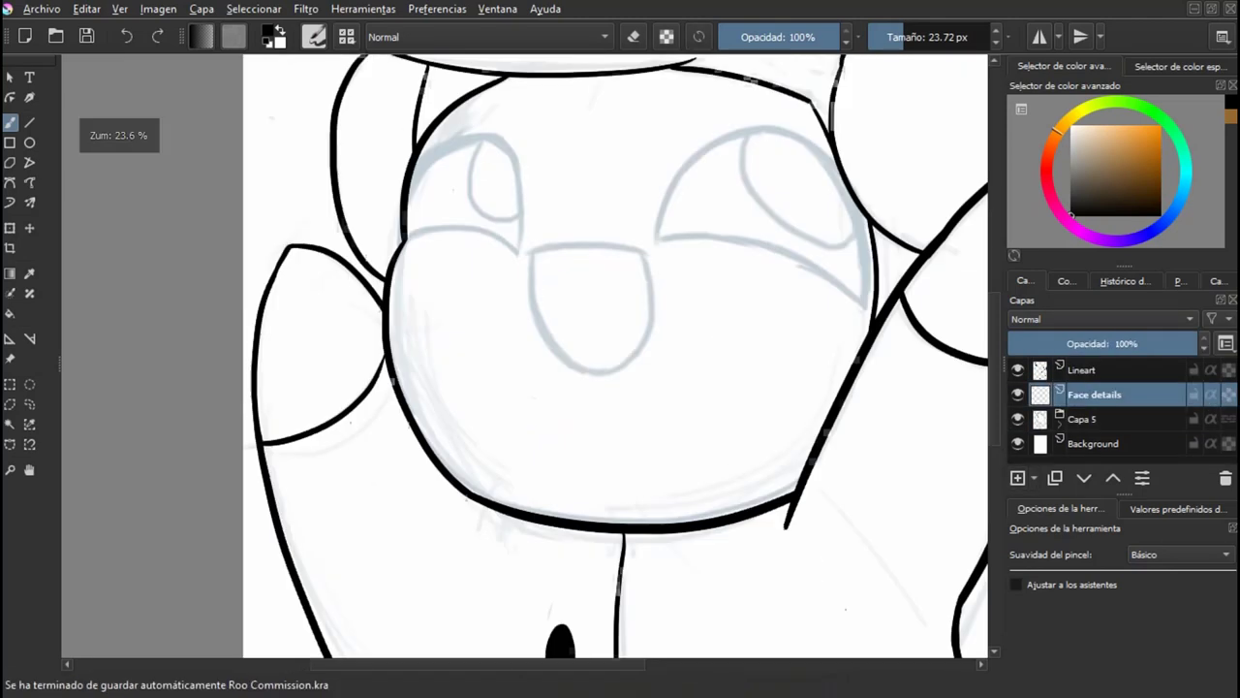
drag(435, 232, 442, 233)
scroll(364, 236, up, 2)
mouse_move(364, 235)
mouse_down()
mouse_move(705, 235)
mouse_move(485, 613)
mouse_up()
key(m)
key(ctrl+z)
mouse_move(692, 236)
mouse_down()
mouse_move(429, 603)
mouse_move(441, 603)
mouse_up()
key(ctrl+z)
key(ctrl+z)
drag(692, 235, 412, 642)
key(m)
Step: Ink the mouth's right side from the upper corner down toward the bottom curve, redoing the first stroke
scroll(663, 220, up, 2)
drag(663, 220, 667, 584)
scroll(678, 194, down, 2)
key(ctrl+z)
scroll(714, 161, up, 1)
drag(714, 161, 683, 526)
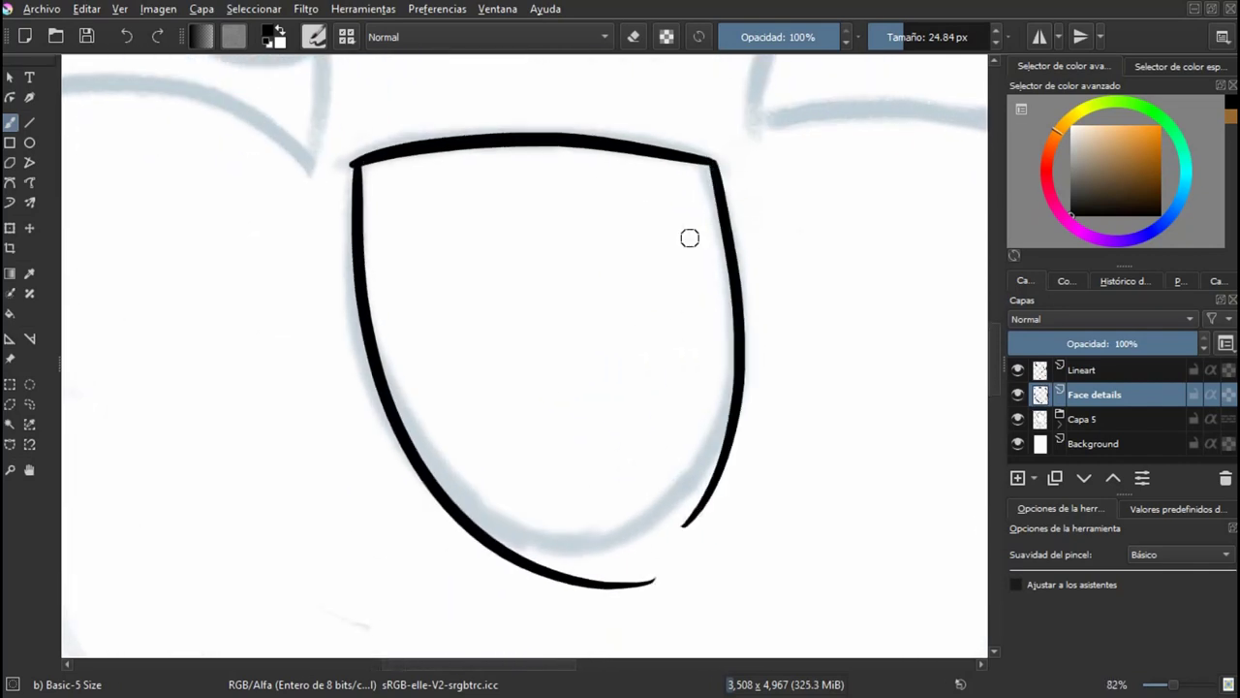
scroll(698, 267, up, 2)
drag(759, 341, 470, 524)
key(ctrl+z)
drag(751, 338, 409, 419)
key(ctrl+z)
drag(759, 280, 468, 430)
scroll(727, 320, down, 6)
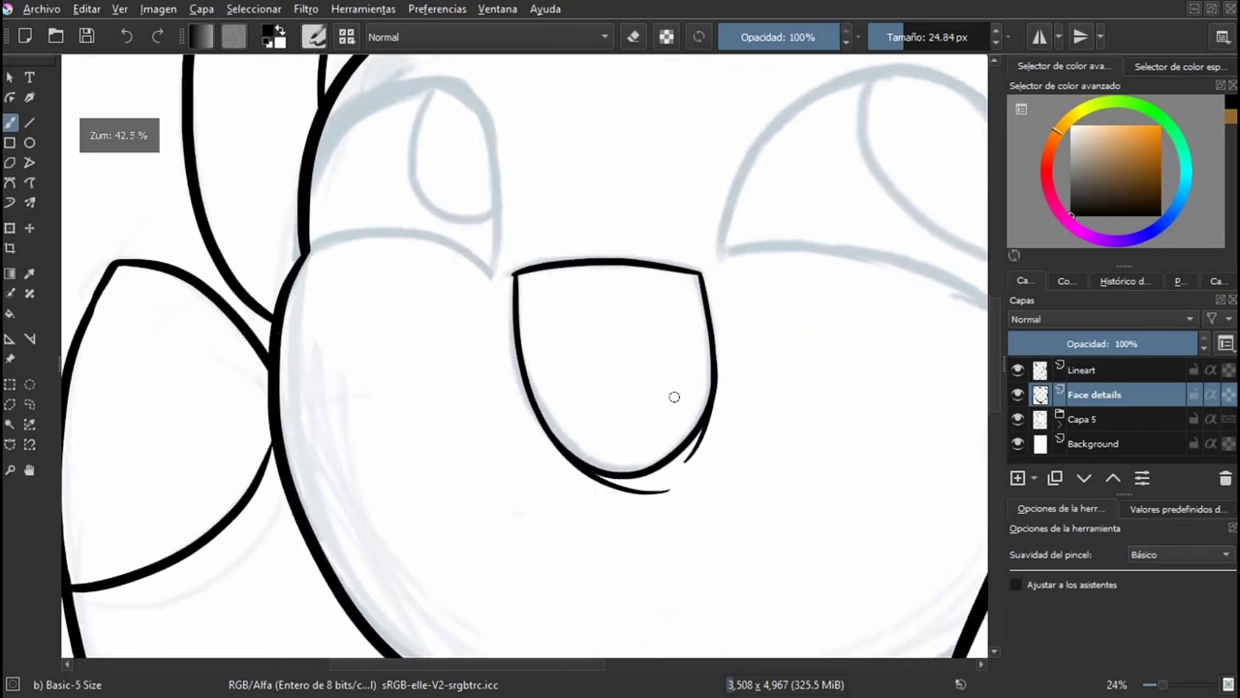
scroll(615, 462, up, 3)
key(ctrl+z)
Step: Ink the mouth's bottom curve from the left side through the centre up to the right side, redoing the strokes
mouse_move(421, 273)
mouse_down()
mouse_move(491, 396)
mouse_move(732, 499)
mouse_move(730, 461)
mouse_up()
key(ctrl+z)
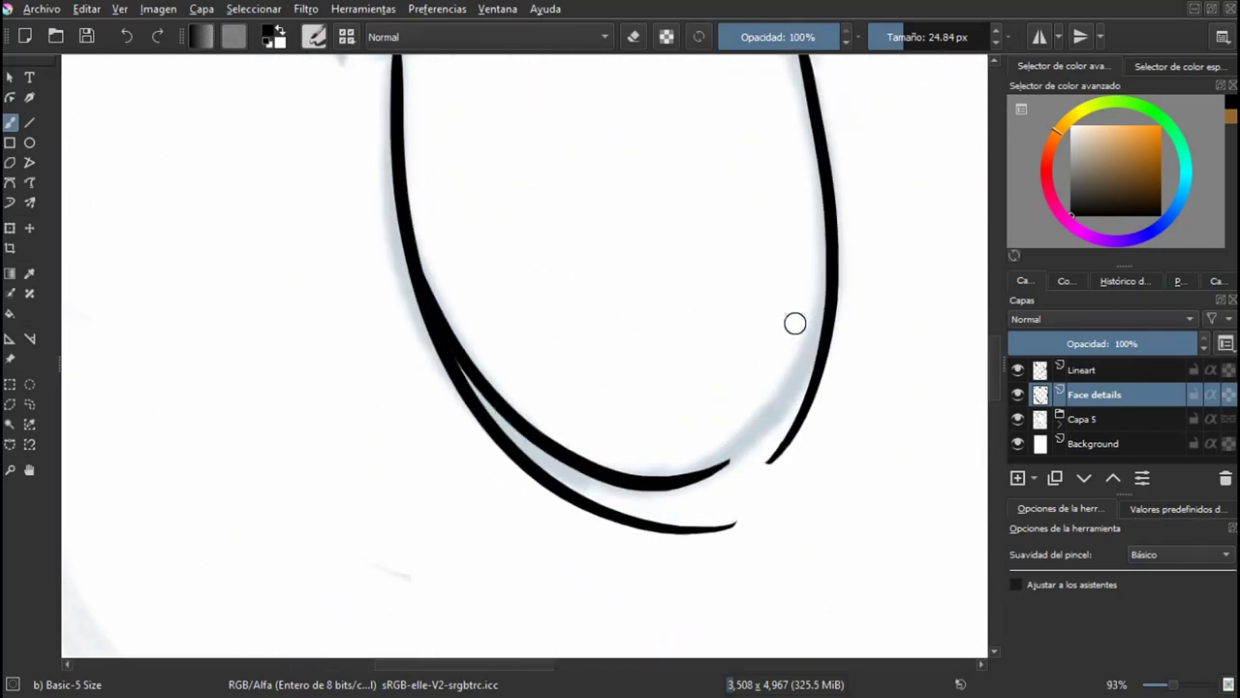
mouse_move(816, 200)
mouse_down()
mouse_move(814, 293)
mouse_move(623, 446)
mouse_up()
key(ctrl+z)
key(ctrl+z)
drag(822, 217, 659, 490)
key(ctrl+z)
mouse_move(822, 213)
mouse_down()
mouse_move(665, 473)
mouse_move(712, 462)
mouse_move(684, 472)
mouse_up()
key(ctrl+z)
scroll(838, 383, down, 2)
Step: Erase the leftover stroke end outside the mouth's lower right curve and clean the joint there
scroll(714, 423, up, 3)
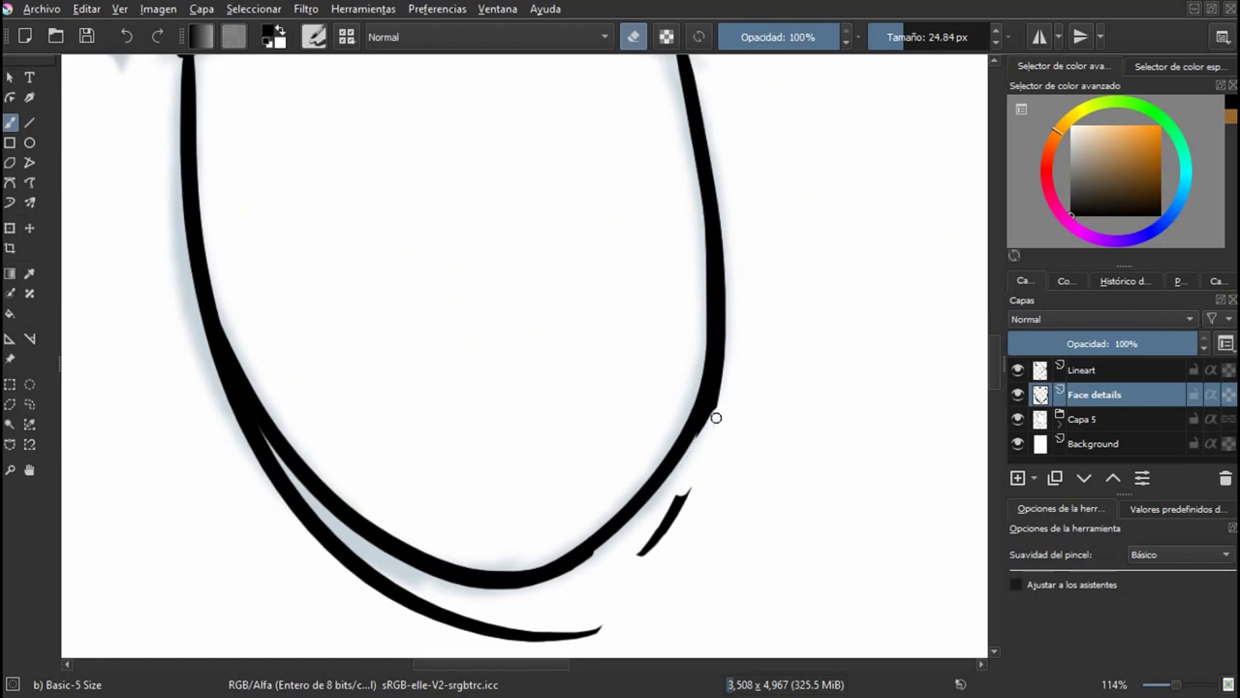
key(ctrl+z)
scroll(669, 494, down, 1)
scroll(717, 388, up, 3)
scroll(691, 271, down, 1)
mouse_move(712, 281)
mouse_down()
mouse_move(691, 281)
mouse_move(634, 426)
mouse_up()
scroll(577, 505, down, 4)
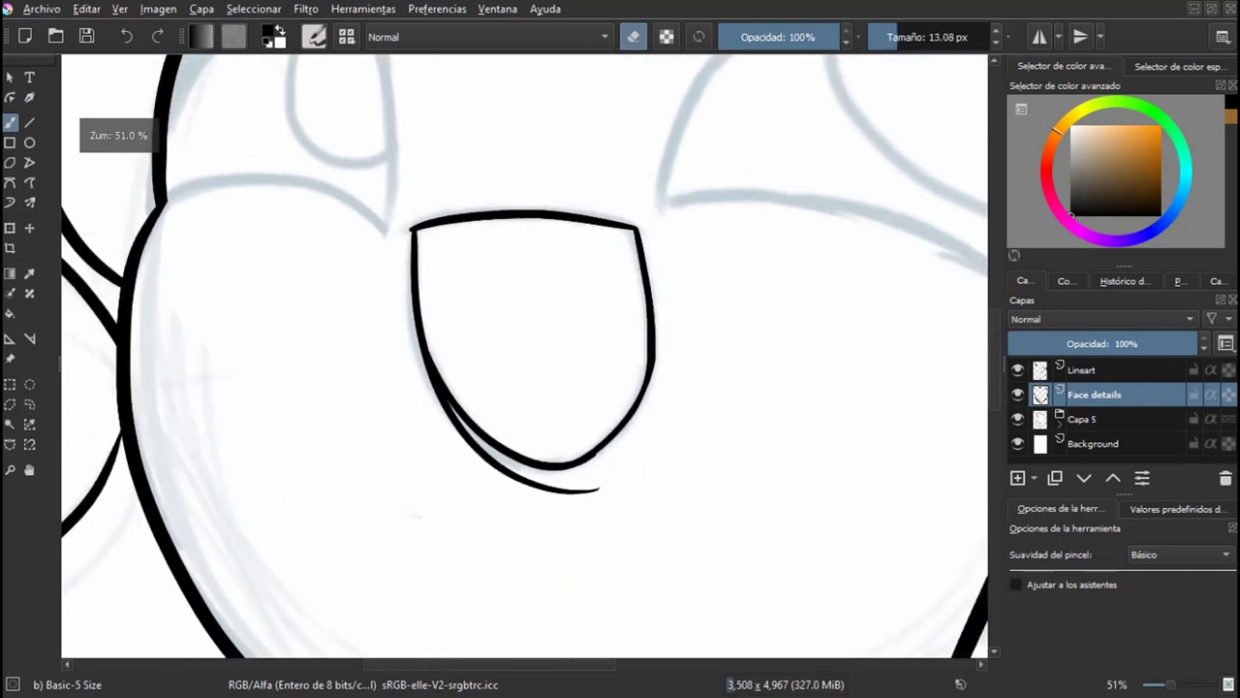
Step: Erase the stray second stroke below the mouth's lower left curve and clean up the remaining line
scroll(667, 249, up, 5)
scroll(653, 440, down, 4)
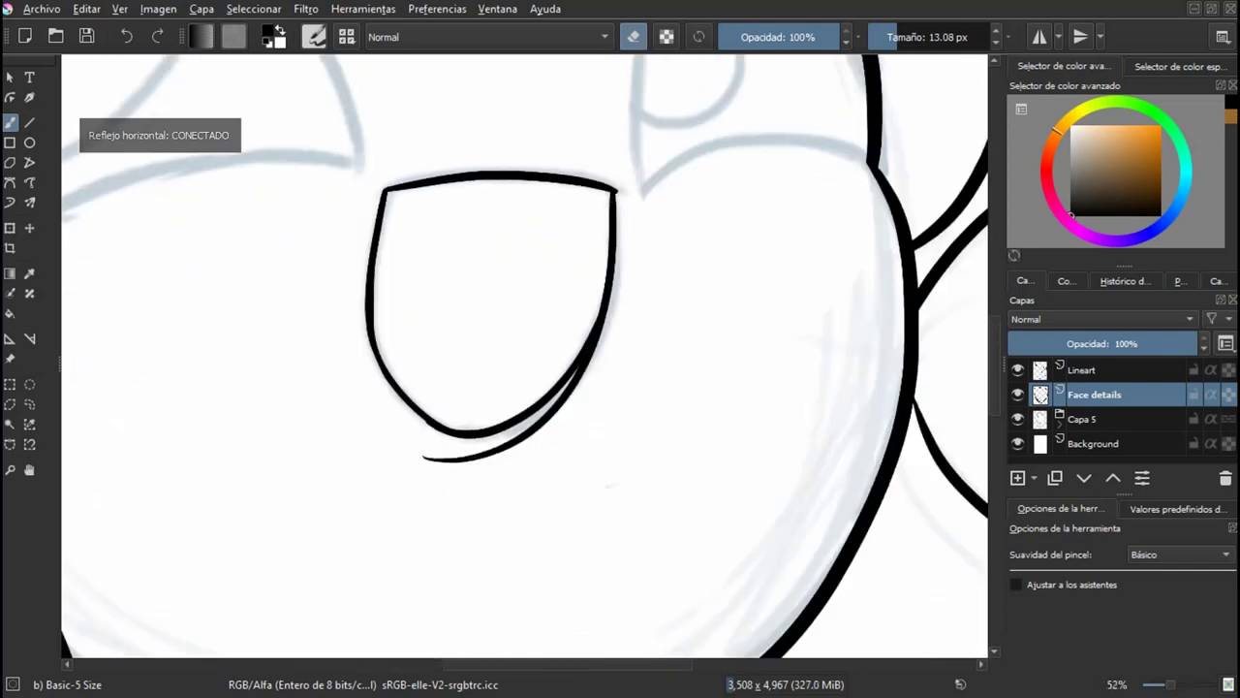
scroll(662, 424, up, 3)
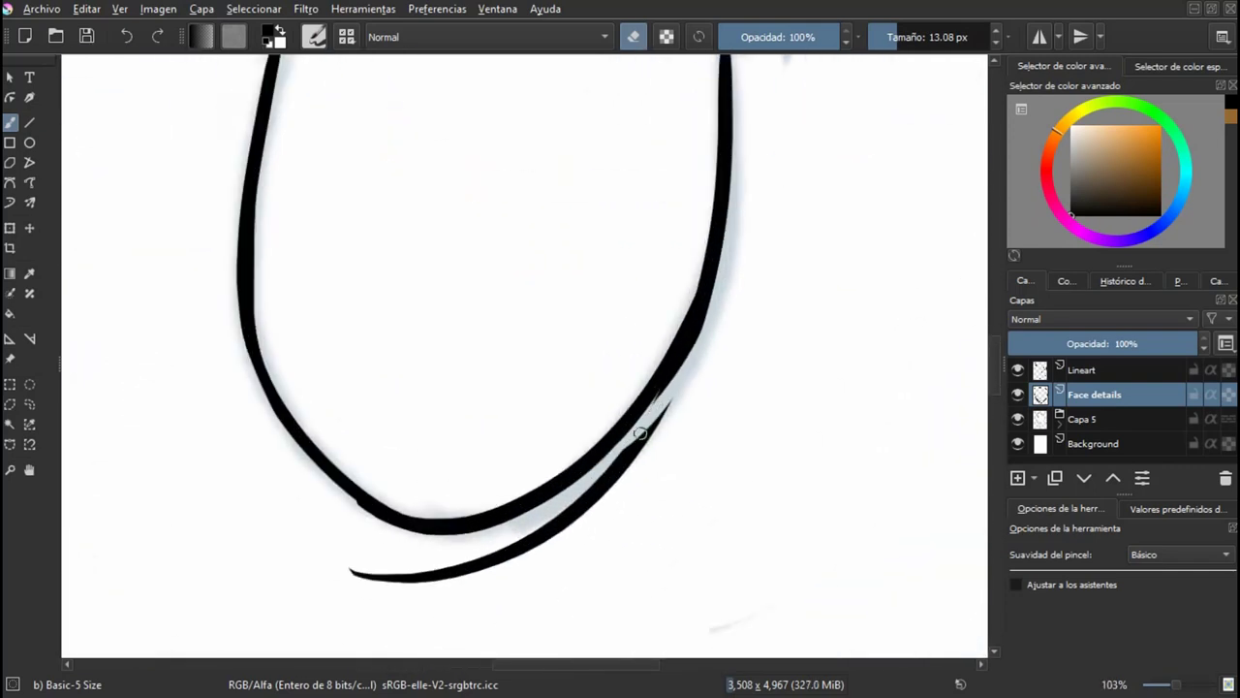
scroll(630, 444, up, 3)
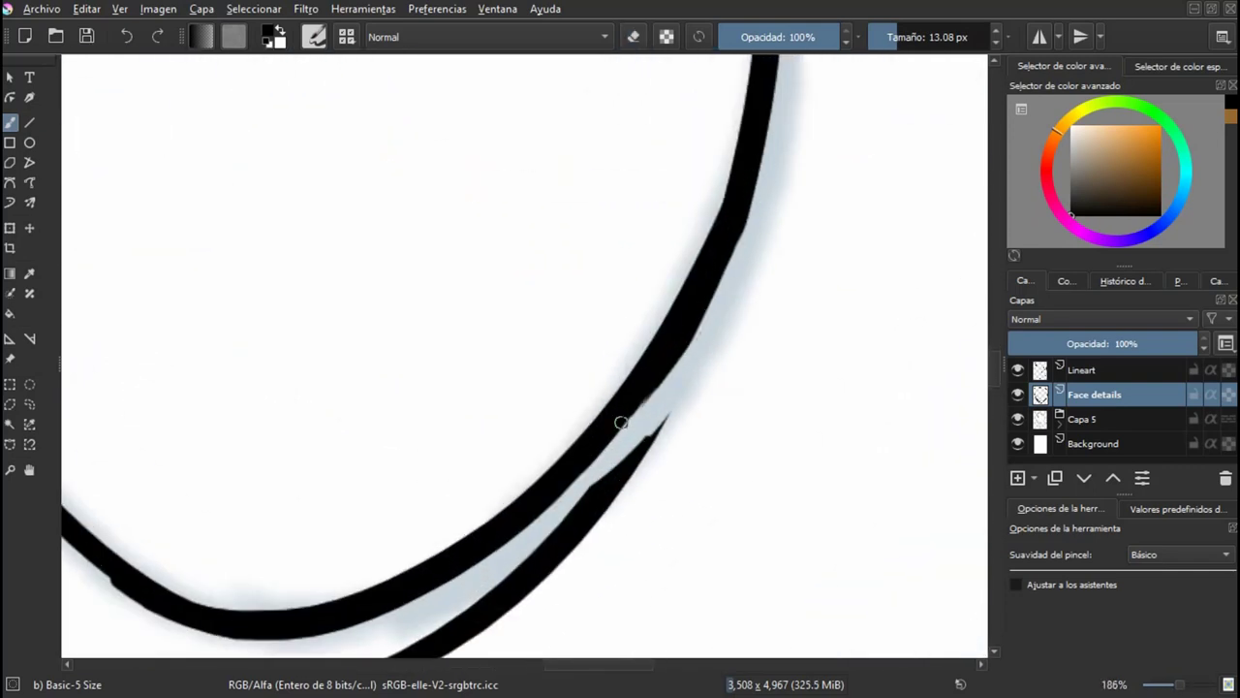
scroll(664, 418, down, 3)
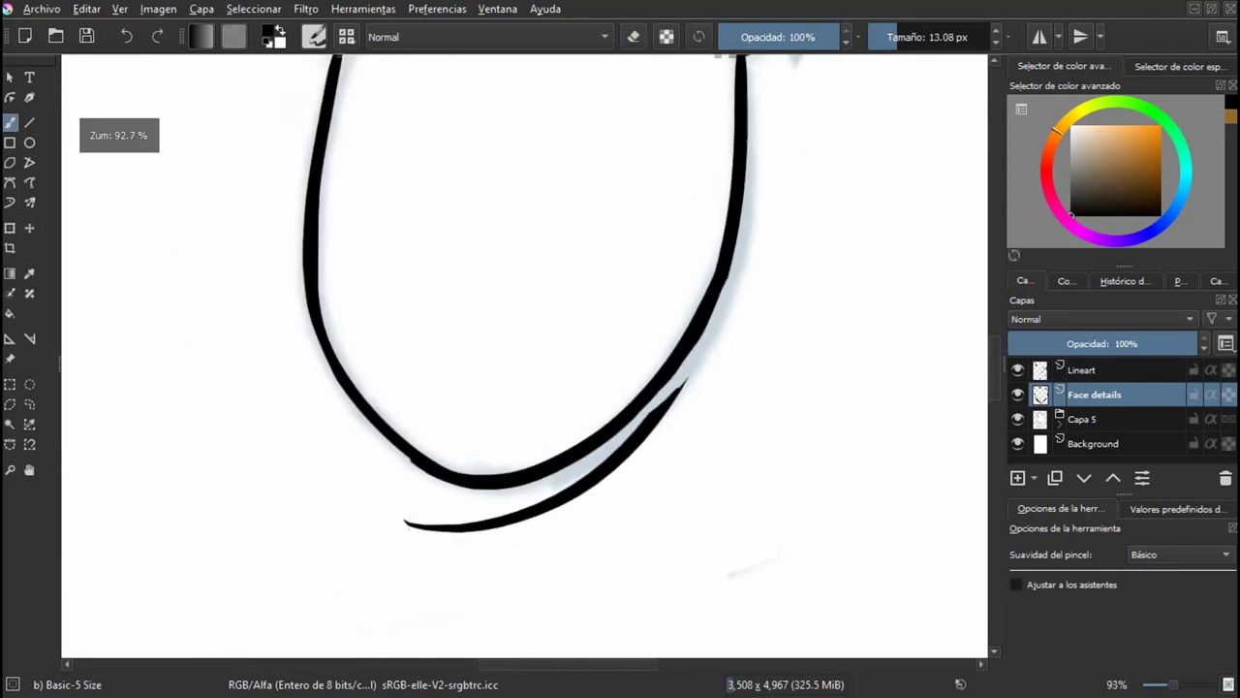
scroll(662, 411, up, 2)
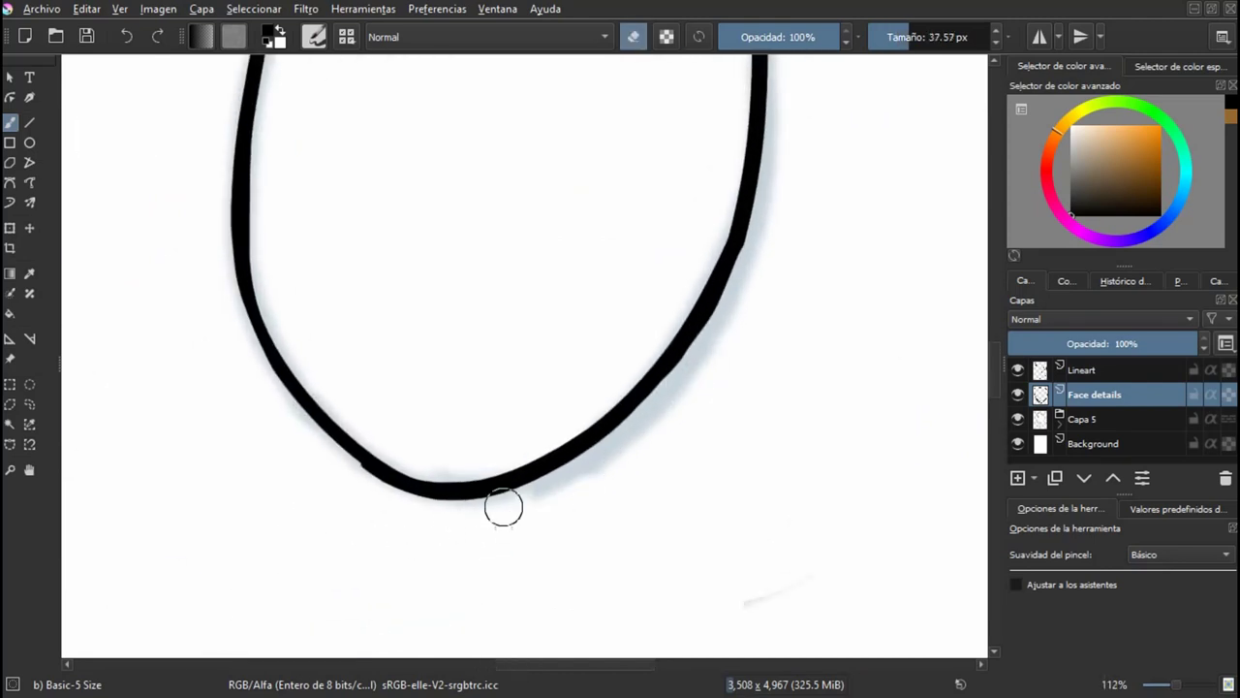
Step: Tidy the mouth's upper left corner by erasing the excess ink around the joint
scroll(572, 426, down, 3)
key(m)
scroll(589, 426, up, 3)
drag(378, 175, 668, 446)
scroll(379, 354, up, 1)
drag(441, 270, 427, 270)
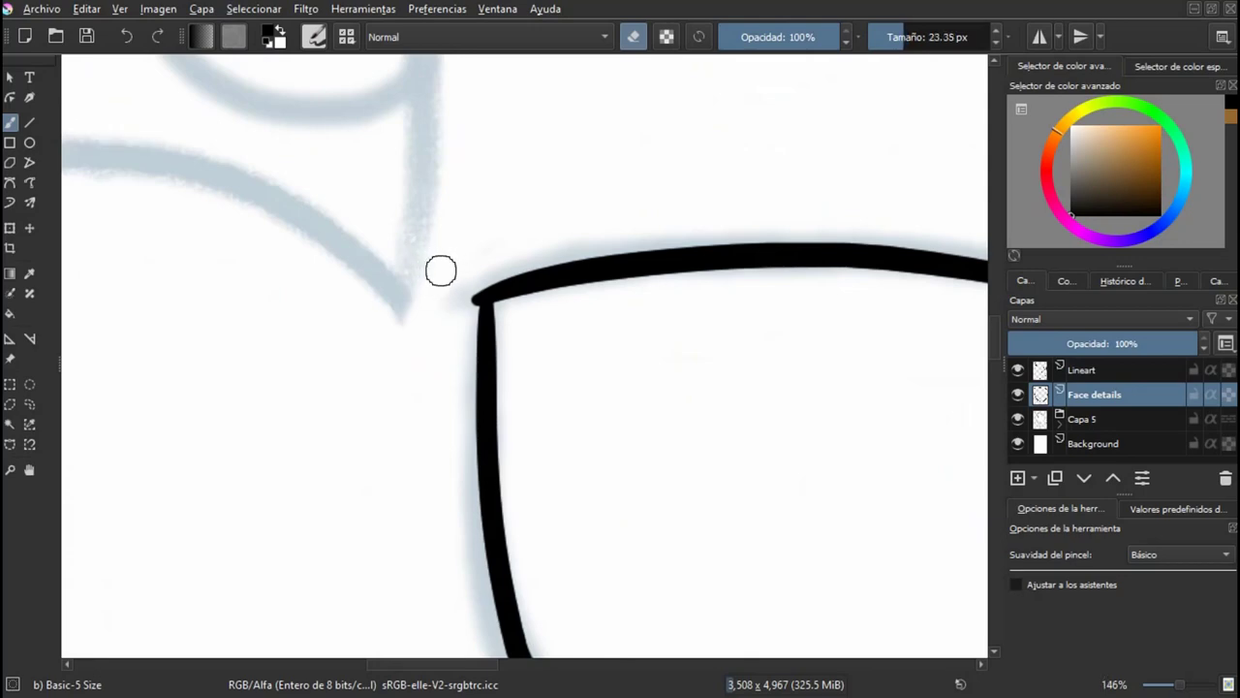
key(e)
scroll(468, 317, down, 4)
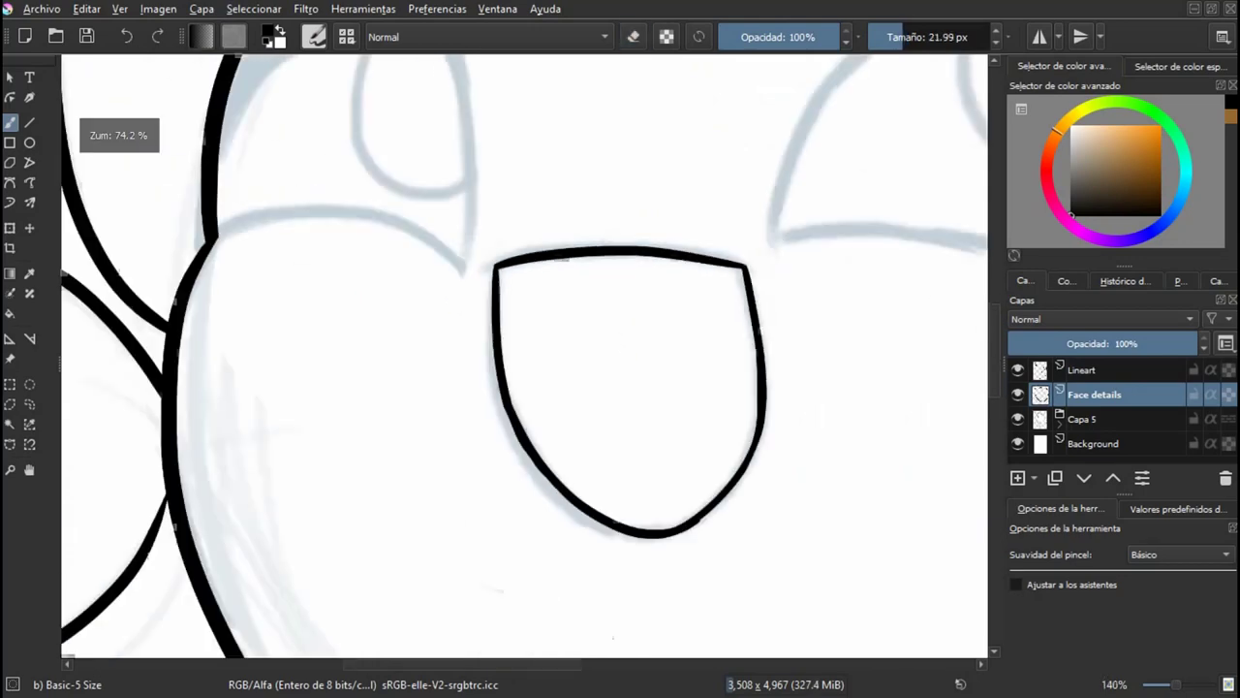
Step: Smooth the joint in the mouth's lower right curve with a 21.99 px brush, redoing the strokes, and save the drawing
scroll(678, 235, up, 3)
drag(679, 237, 579, 390)
key(ctrl+z)
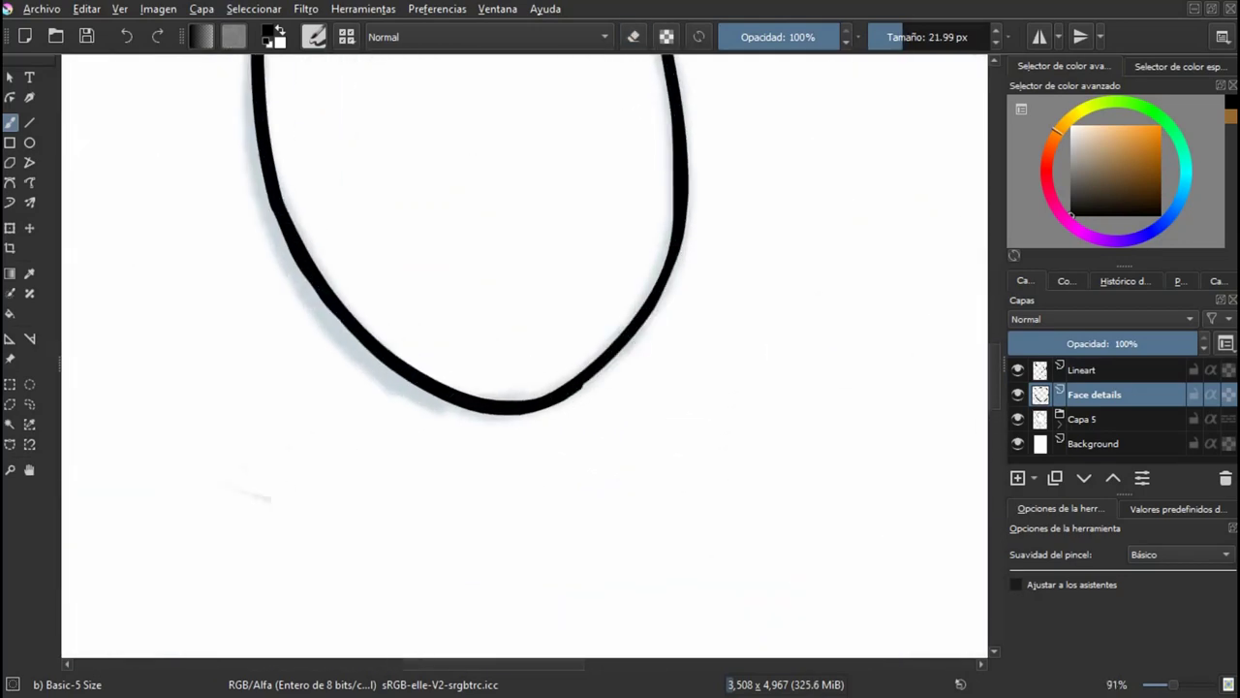
scroll(630, 326, up, 2)
key(ctrl+z)
mouse_move(705, 202)
mouse_down()
mouse_move(550, 444)
mouse_move(624, 362)
mouse_move(576, 417)
mouse_move(573, 387)
mouse_up()
key(ctrl+z)
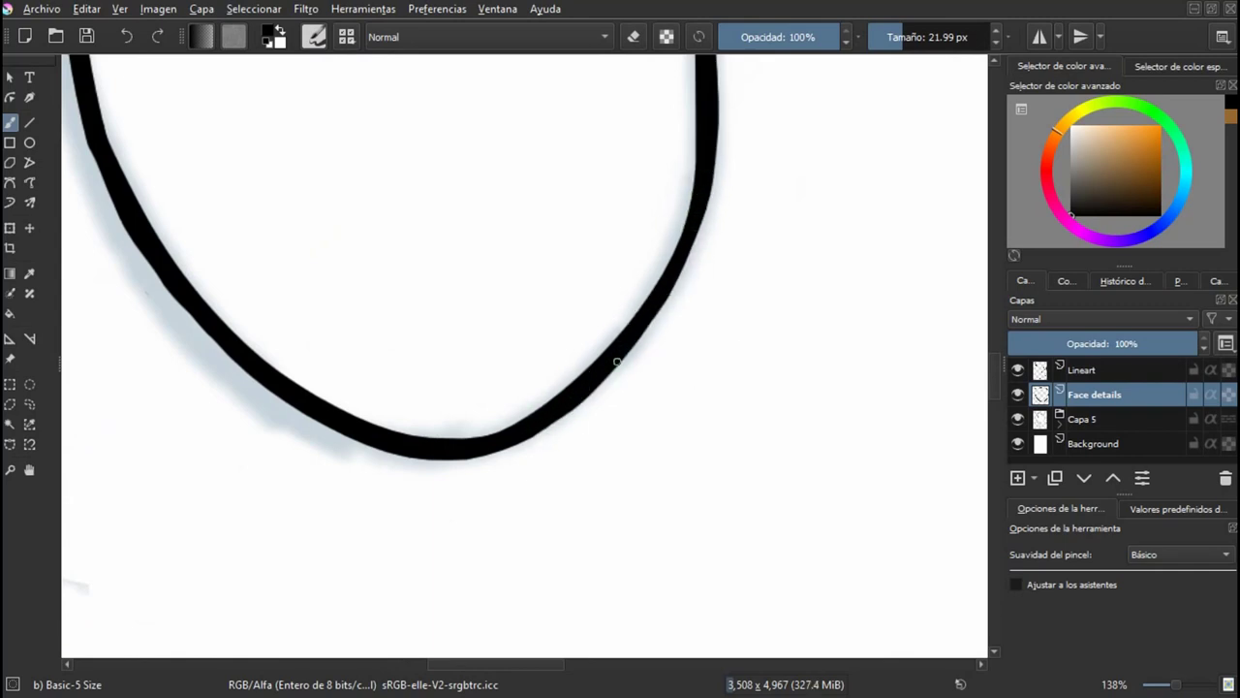
scroll(676, 266, down, 6)
key(ctrl+s)
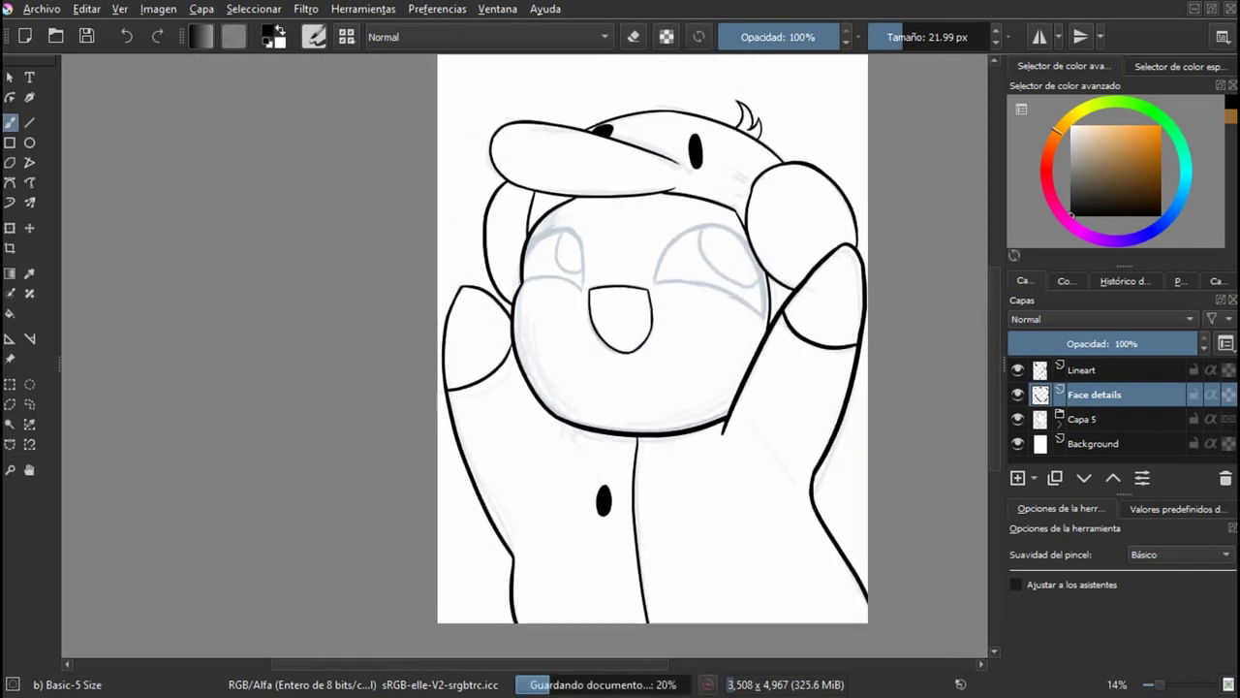
Step: Ink the left eye's lower edge over the sketch with a 30.82 px brush, redoing the curve until it follows the sketch
scroll(604, 387, up, 5)
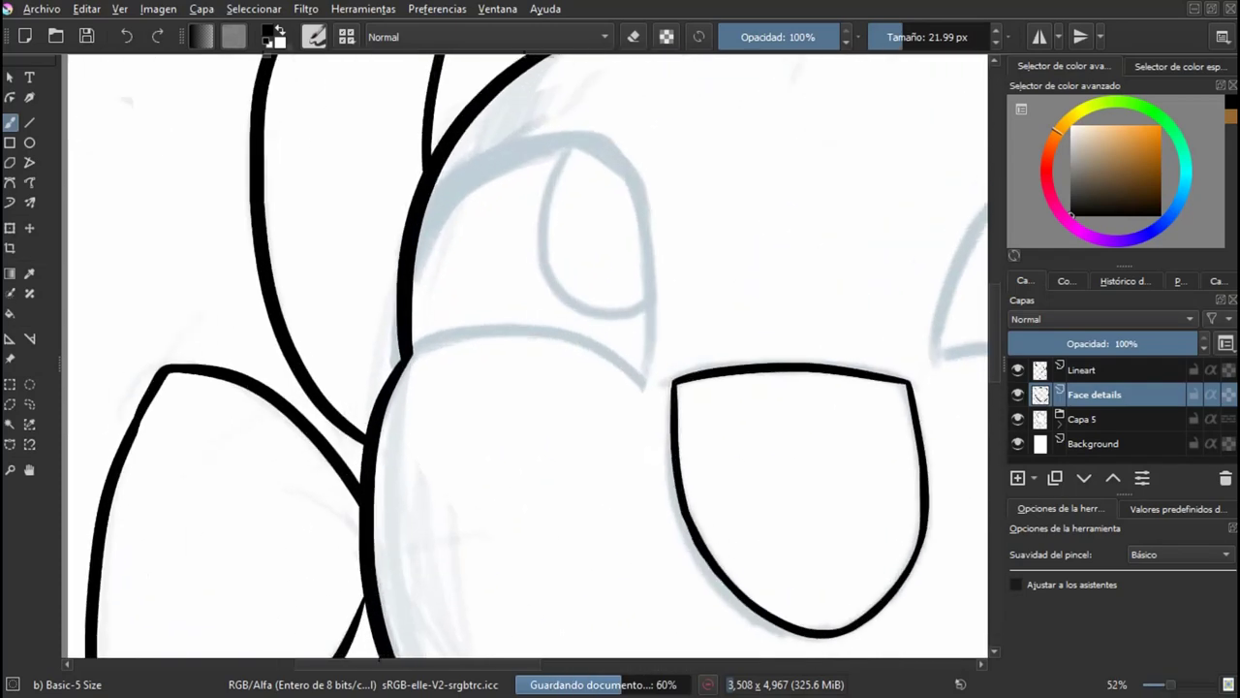
key(bracketright)
scroll(521, 387, up, 3)
mouse_move(679, 434)
mouse_down()
mouse_move(244, 344)
mouse_move(517, 349)
mouse_move(237, 336)
mouse_move(216, 375)
mouse_up()
key(ctrl+z)
key(ctrl+z)
key(ctrl+z)
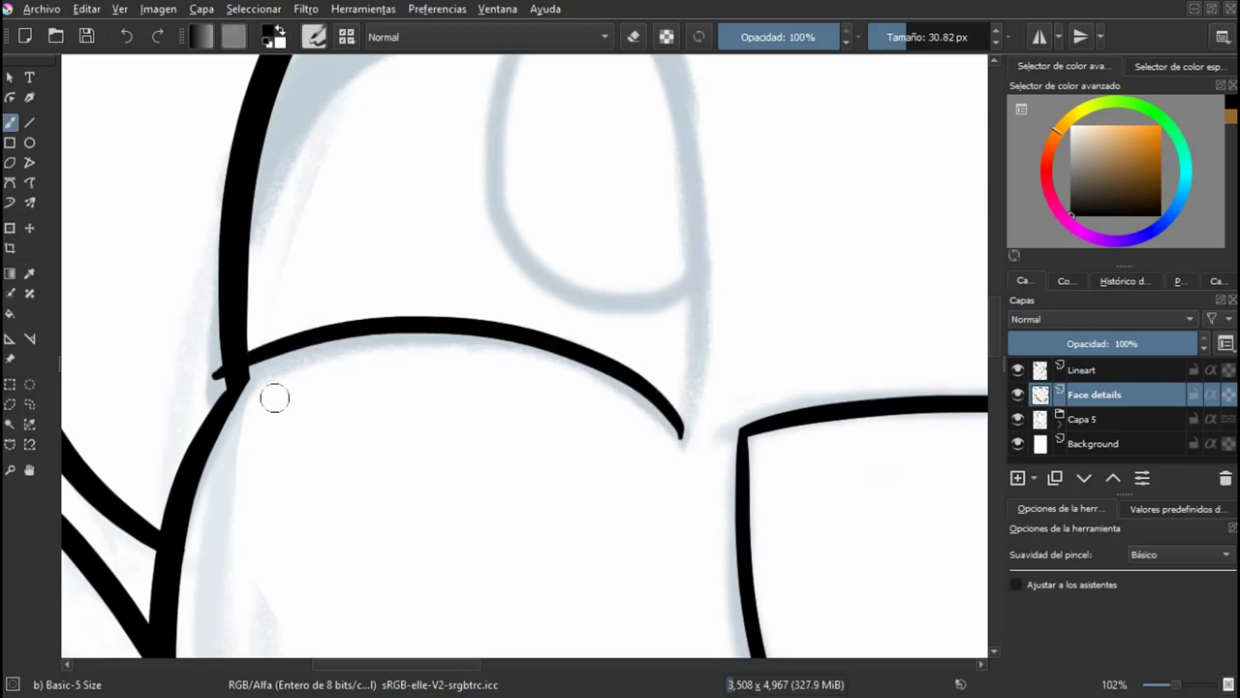
scroll(579, 338, down, 3)
scroll(579, 337, up, 4)
key(ctrl+z)
mouse_move(186, 424)
mouse_down()
mouse_move(576, 384)
mouse_move(729, 475)
mouse_move(183, 438)
mouse_up()
key(ctrl+z)
key(ctrl+z)
drag(736, 487, 141, 449)
Step: Erase the end of the left eye's lower edge where it overshoots the face outline
scroll(419, 414, down, 5)
scroll(369, 442, up, 6)
key(e)
mouse_move(281, 315)
mouse_down()
mouse_move(271, 293)
mouse_move(254, 322)
mouse_up()
key(e)
Step: Ink the left eye's inner side from the top of the eye down to its lower inner corner
scroll(424, 169, down, 3)
scroll(402, 572, down, 2)
scroll(458, 398, up, 2)
mouse_move(559, 215)
mouse_down()
mouse_move(598, 297)
mouse_move(596, 519)
mouse_up()
key(ctrl+z)
key(ctrl+z)
Step: Start the left eye's thick upper lash at its inner corner with a 17.44 px brush, working in the mirrored view
key(m)
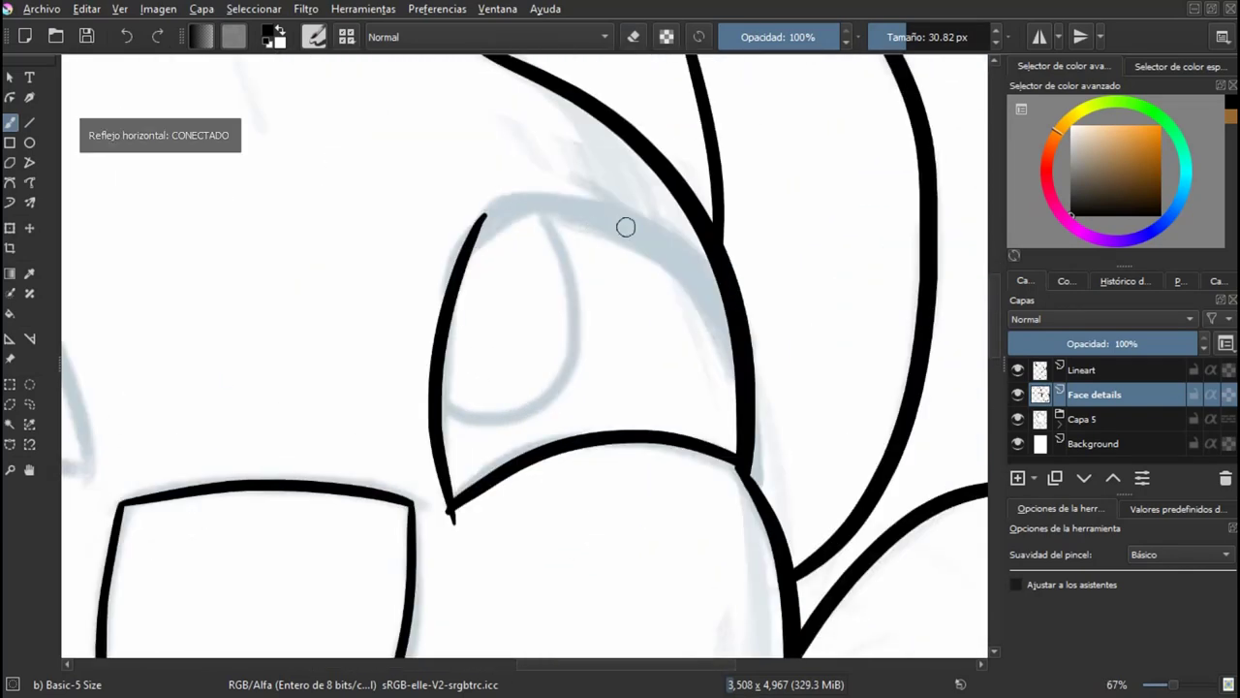
scroll(564, 211, up, 3)
mouse_move(389, 281)
mouse_down()
mouse_move(546, 190)
mouse_move(581, 202)
mouse_up()
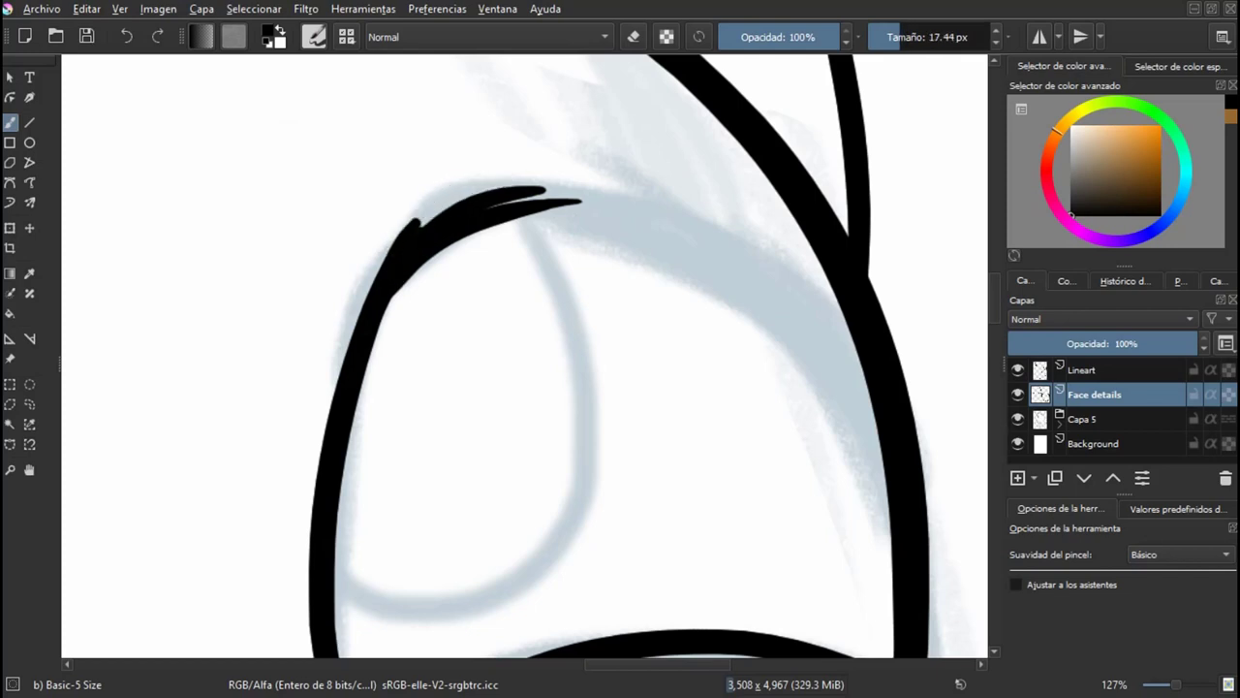
Step: Extend and fill the left eye's thick upper lash outward until it merges with the face outline, redoing a stroke
key(m)
mouse_move(453, 184)
mouse_down()
mouse_move(675, 214)
mouse_move(384, 336)
mouse_up()
scroll(930, 209, down, 1)
scroll(572, 247, up, 1)
drag(422, 294, 289, 471)
drag(351, 367, 286, 570)
scroll(523, 356, down, 1)
key(ctrl+z)
drag(386, 288, 337, 415)
scroll(590, 256, up, 1)
drag(538, 245, 661, 223)
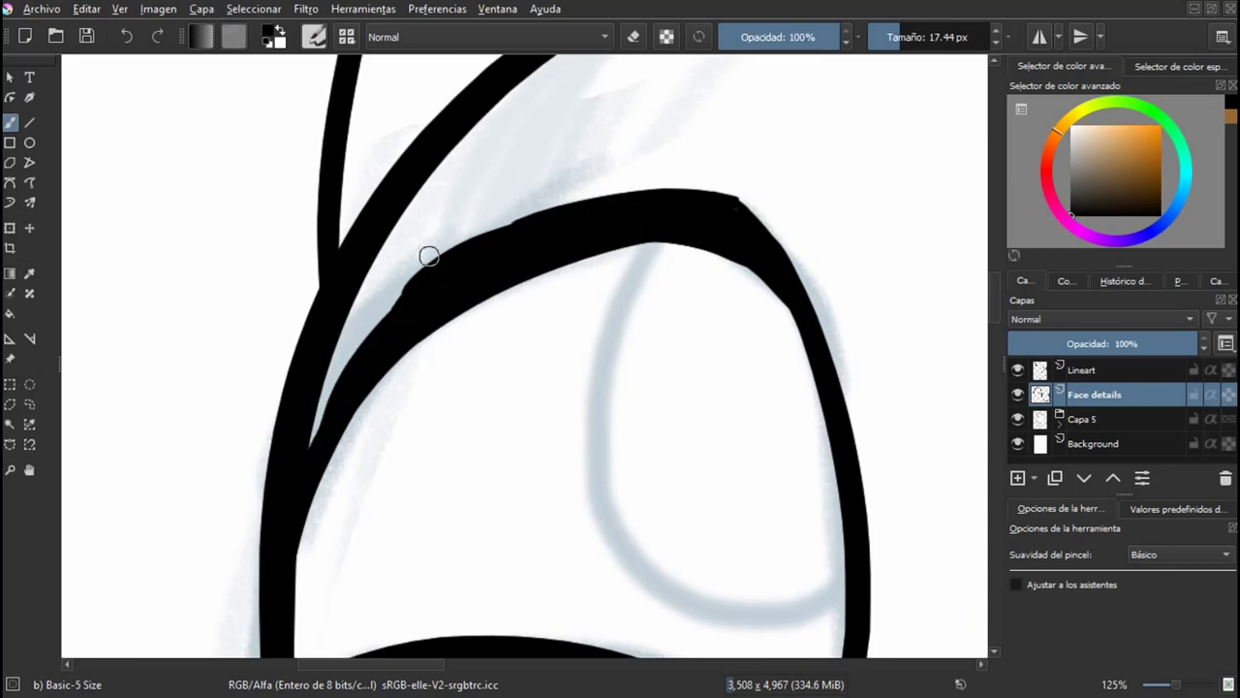
Step: Round off the upper inner corner of the left eye's lash so it blends into the inner side, redoing the strokes
scroll(311, 484, down, 6)
scroll(591, 194, up, 6)
drag(592, 193, 686, 386)
key(ctrl+z)
key(m)
scroll(602, 169, up, 1)
drag(611, 166, 503, 421)
key(ctrl+z)
key(ctrl+z)
mouse_move(605, 169)
mouse_down()
mouse_move(482, 394)
mouse_move(482, 416)
mouse_move(476, 403)
mouse_up()
key(ctrl+z)
key(ctrl+z)
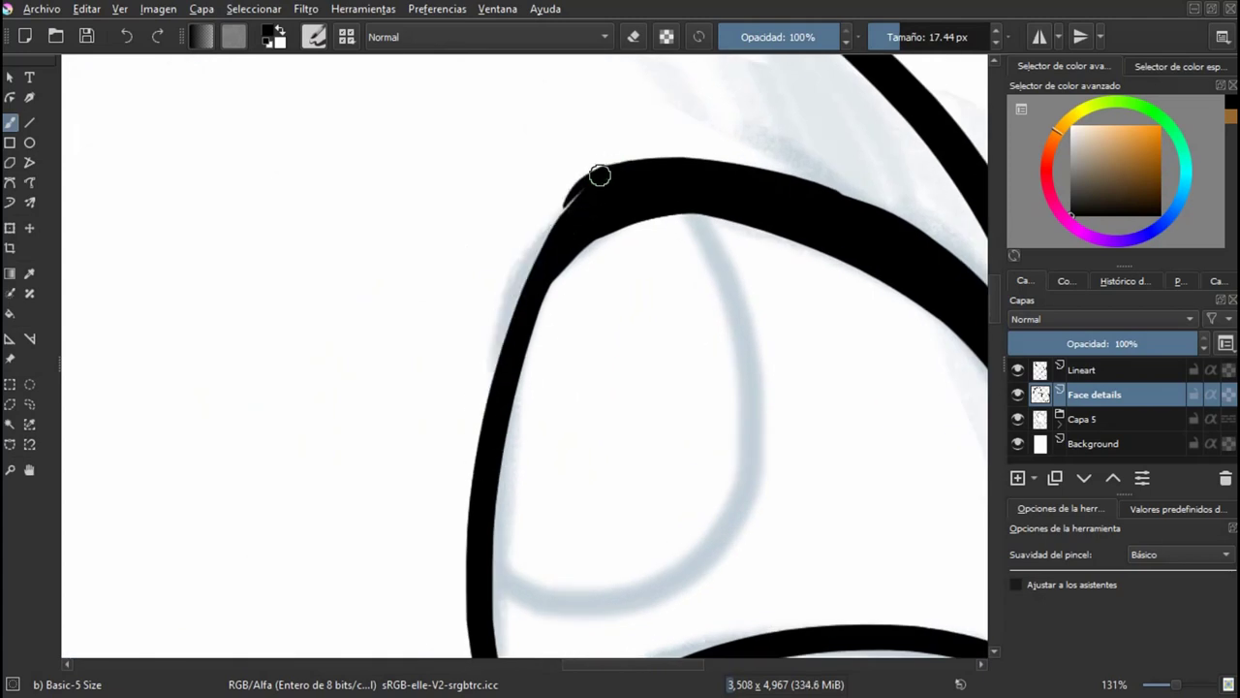
scroll(482, 485, down, 6)
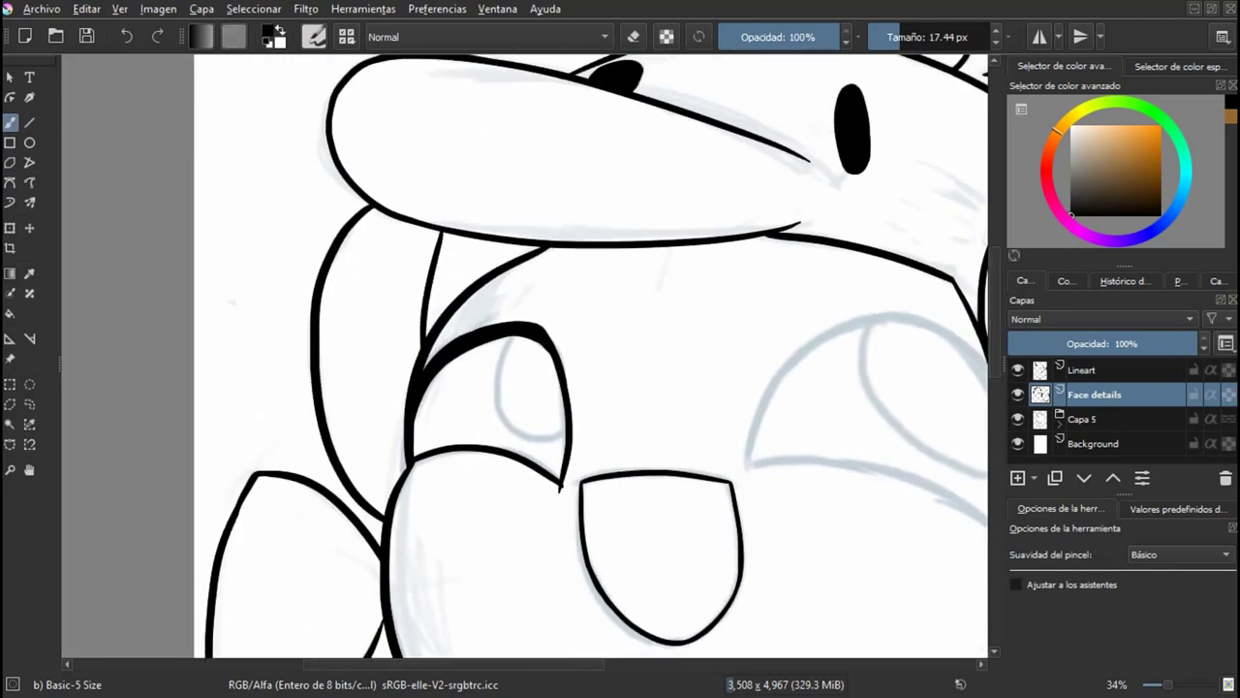
scroll(383, 326, up, 10)
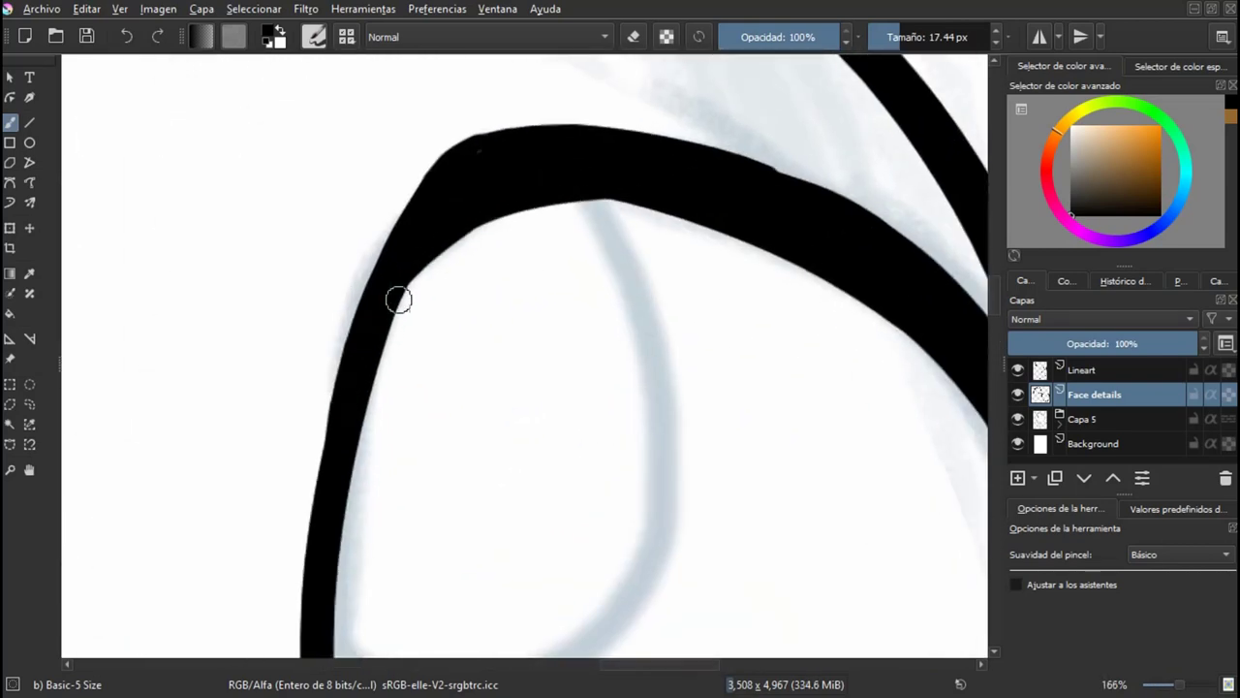
Step: Erase the stroke ends sticking out of the left eye's lower inner corner and save the drawing
scroll(337, 512, down, 6)
scroll(598, 207, up, 8)
key(e)
scroll(598, 207, up, 4)
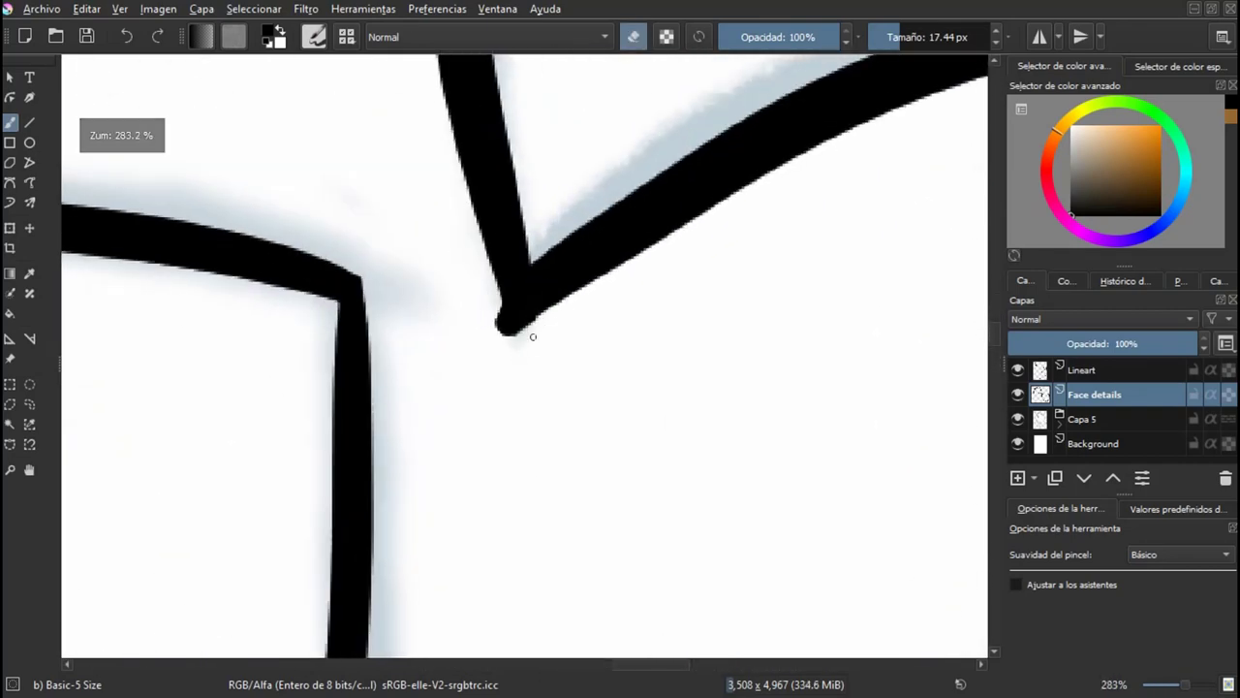
scroll(523, 370, down, 10)
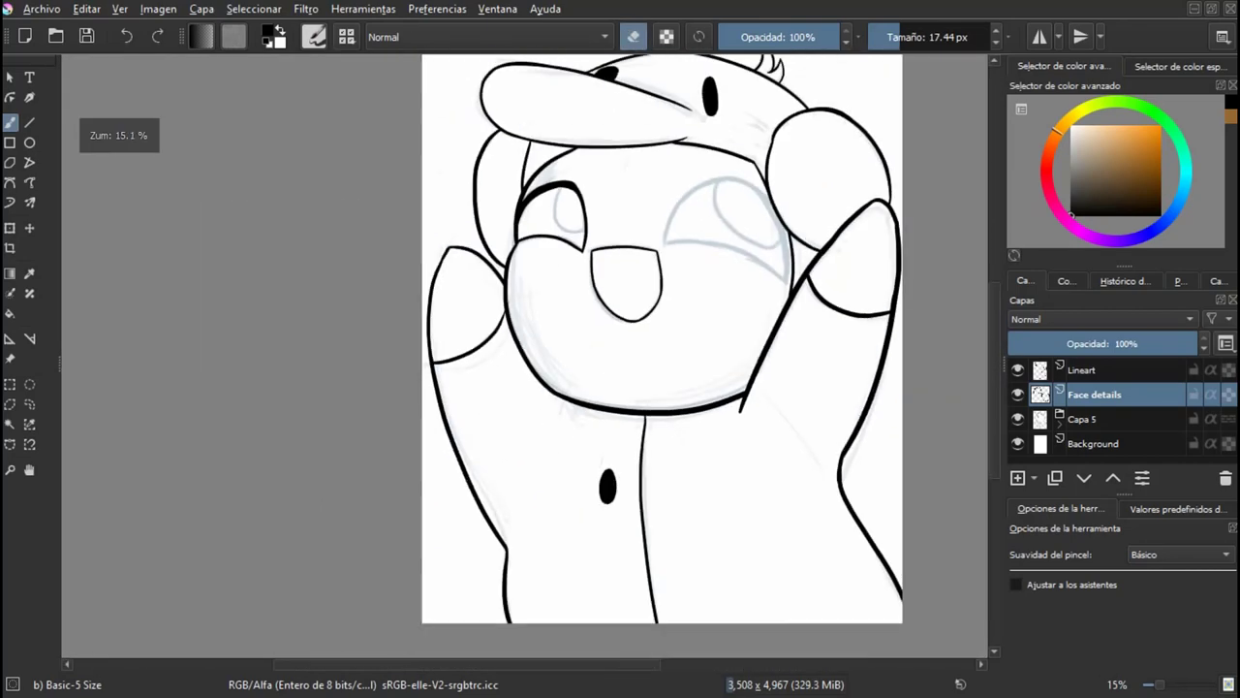
key(ctrl+s)
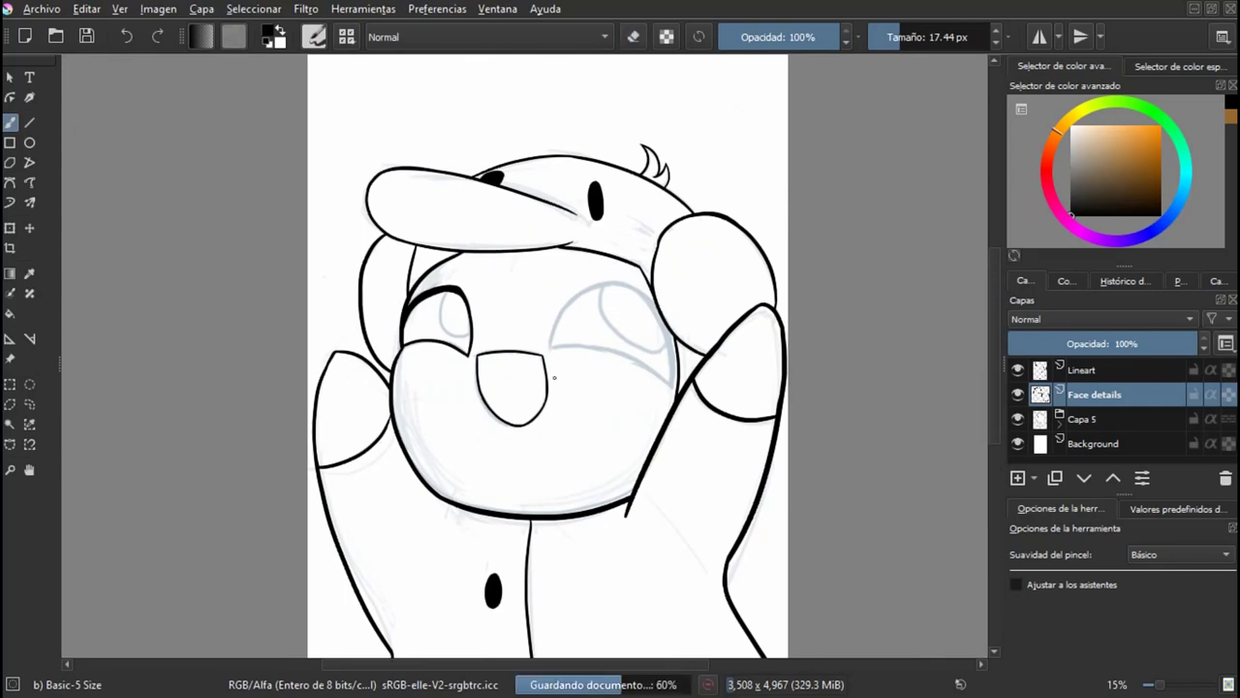
Step: Thicken the left eye's inner side line between the upper lash and the lower corner, using brush sizes 31.64 and 23.40 px
scroll(545, 357, up, 5)
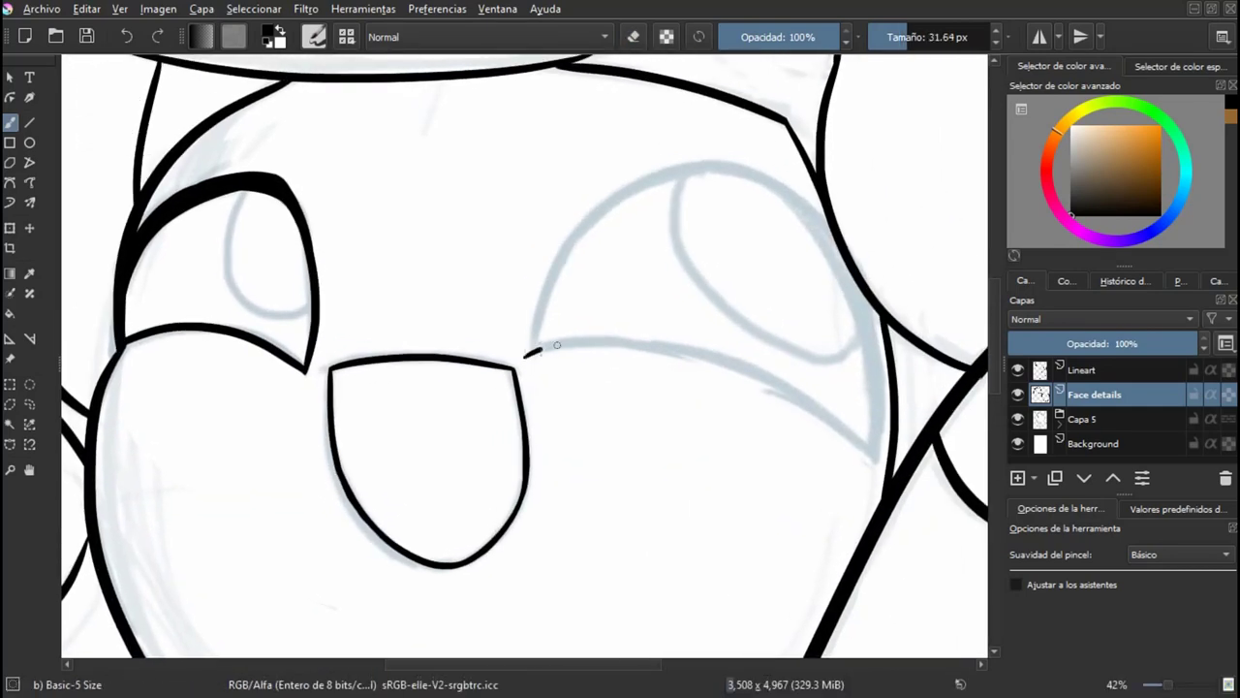
scroll(593, 417, down, 2)
scroll(587, 415, up, 1)
key(m)
drag(669, 269, 631, 343)
scroll(636, 340, up, 3)
scroll(928, 300, up, 2)
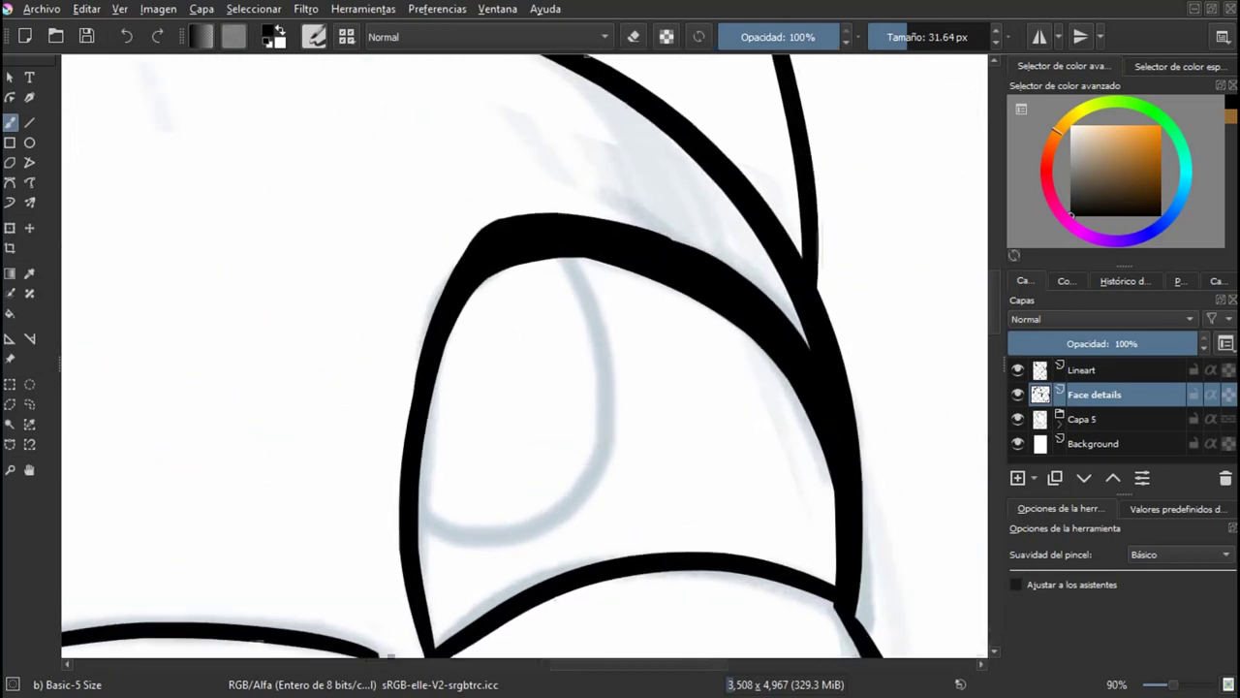
scroll(794, 285, down, 3)
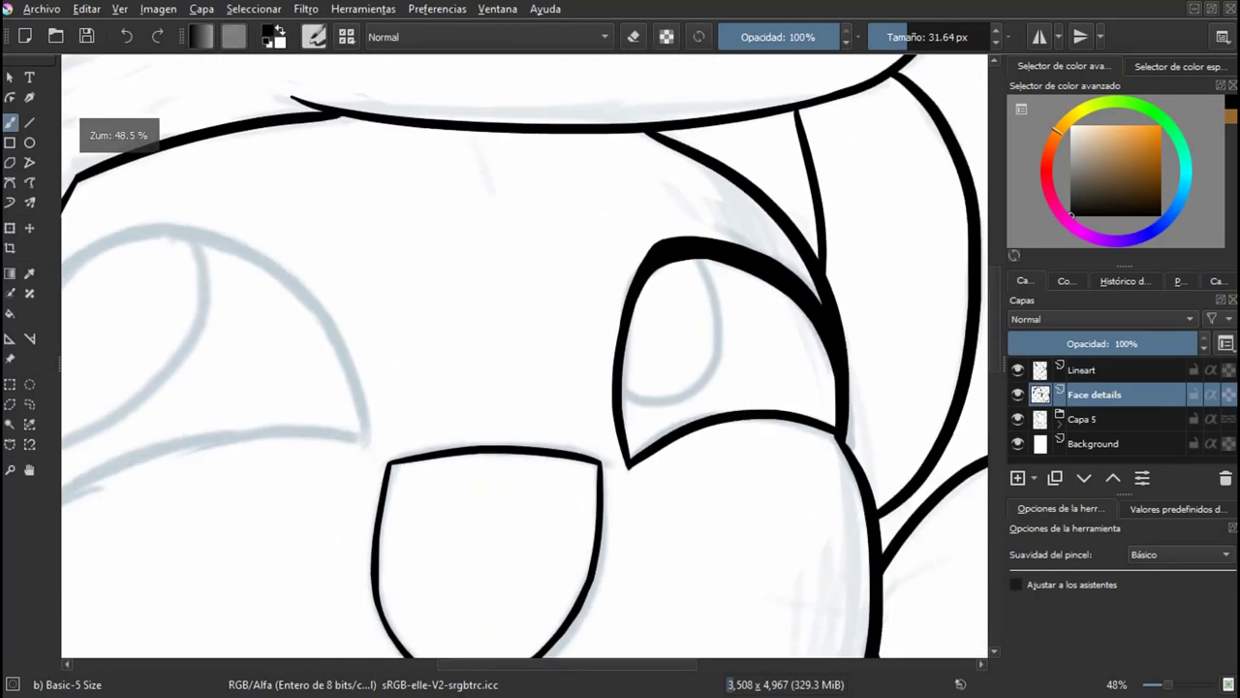
scroll(612, 216, up, 2)
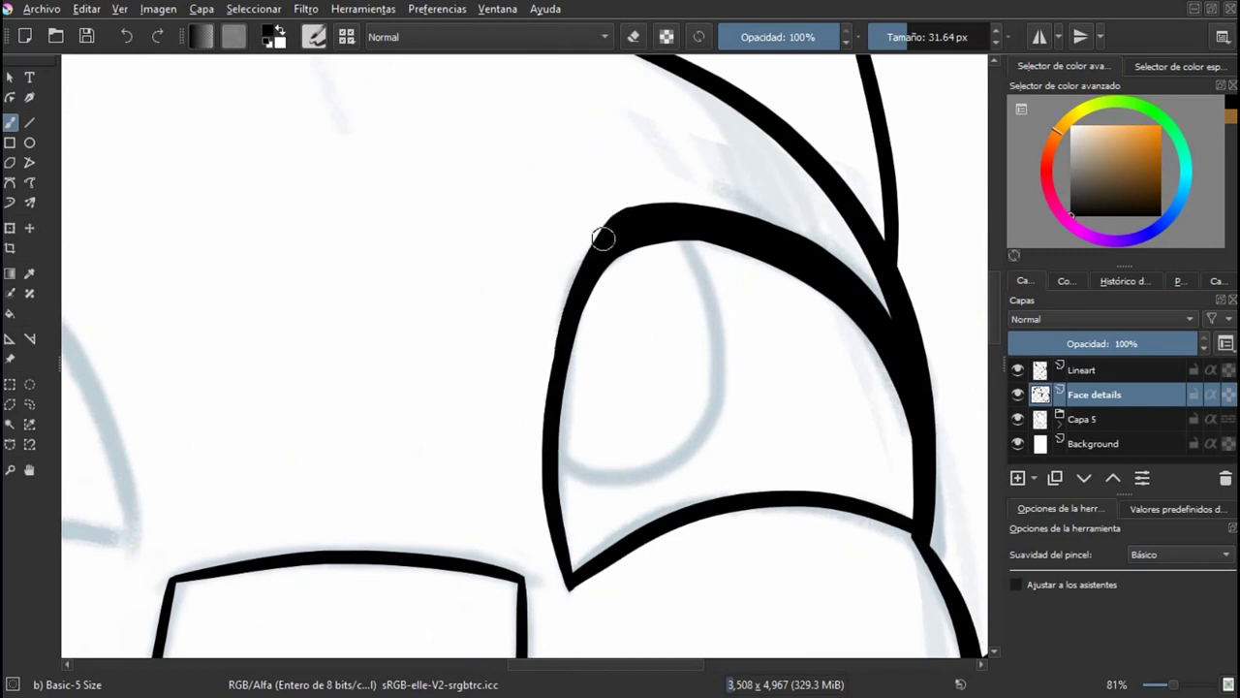
scroll(551, 395, up, 2)
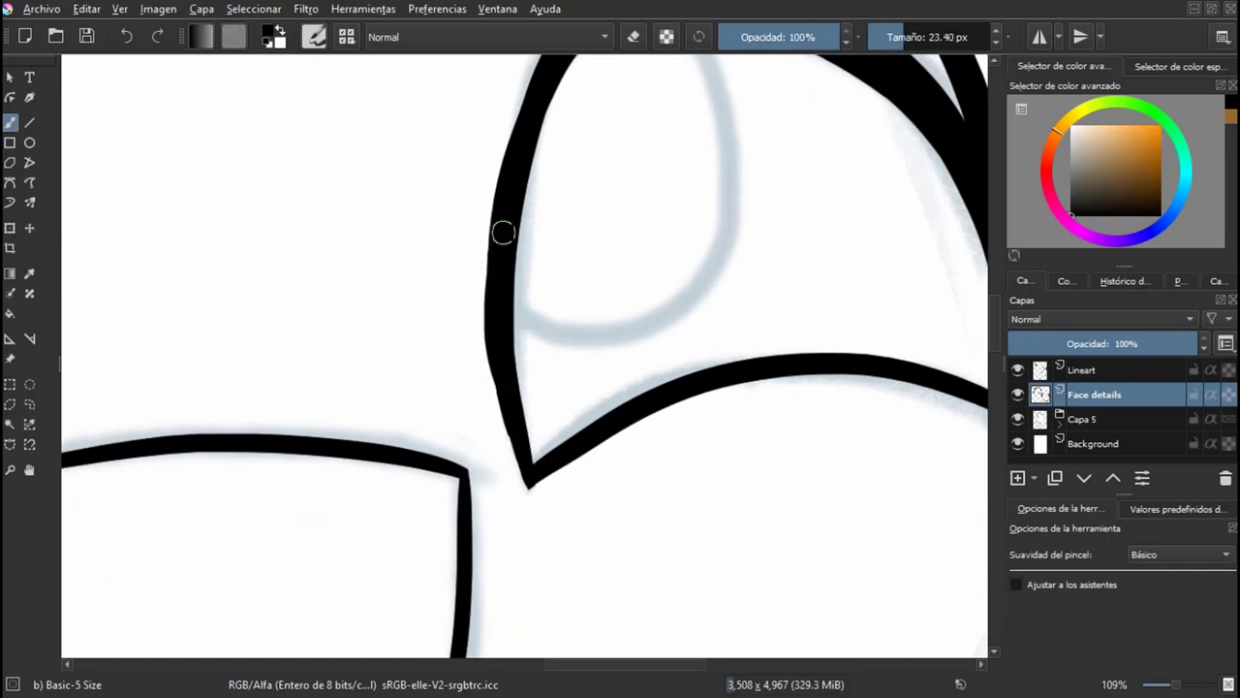
scroll(493, 276, down, 5)
key(m)
scroll(526, 359, up, 4)
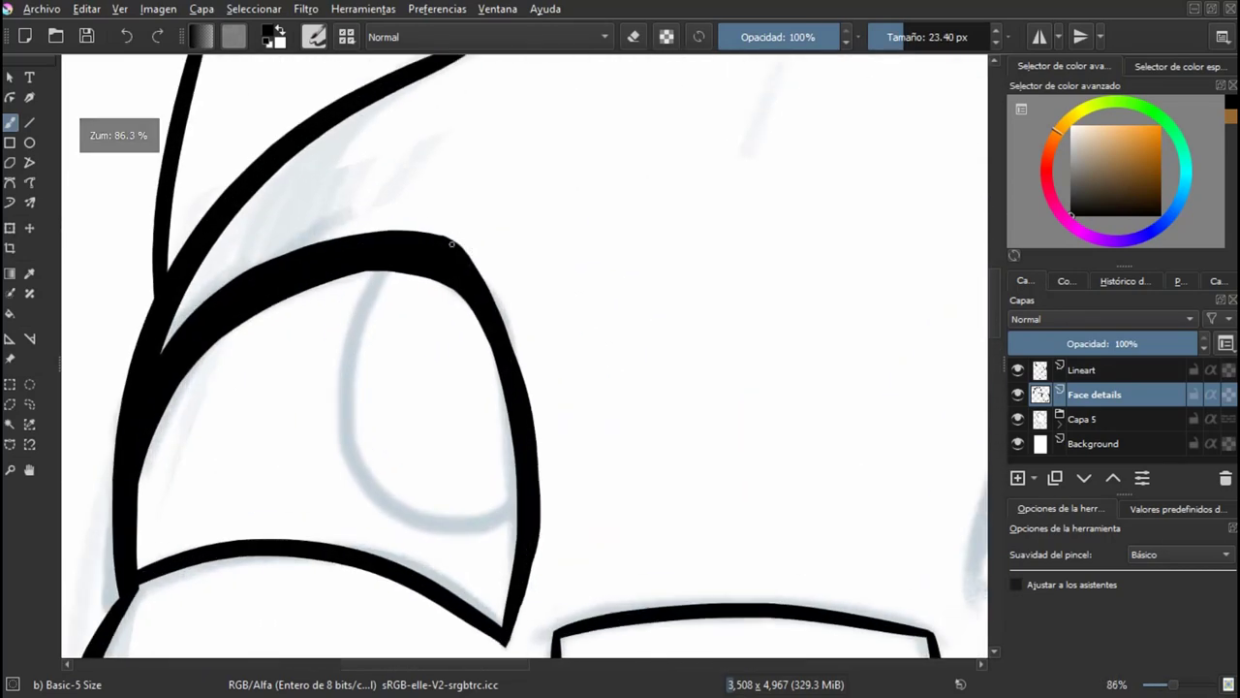
Step: Ink the right eye's lower edge from its inner corner to the face outline with a 31.07 px brush, redoing the strokes
scroll(450, 244, down, 5)
scroll(581, 329, up, 3)
drag(574, 319, 894, 370)
key(ctrl+z)
scroll(937, 391, down, 3)
scroll(647, 338, up, 2)
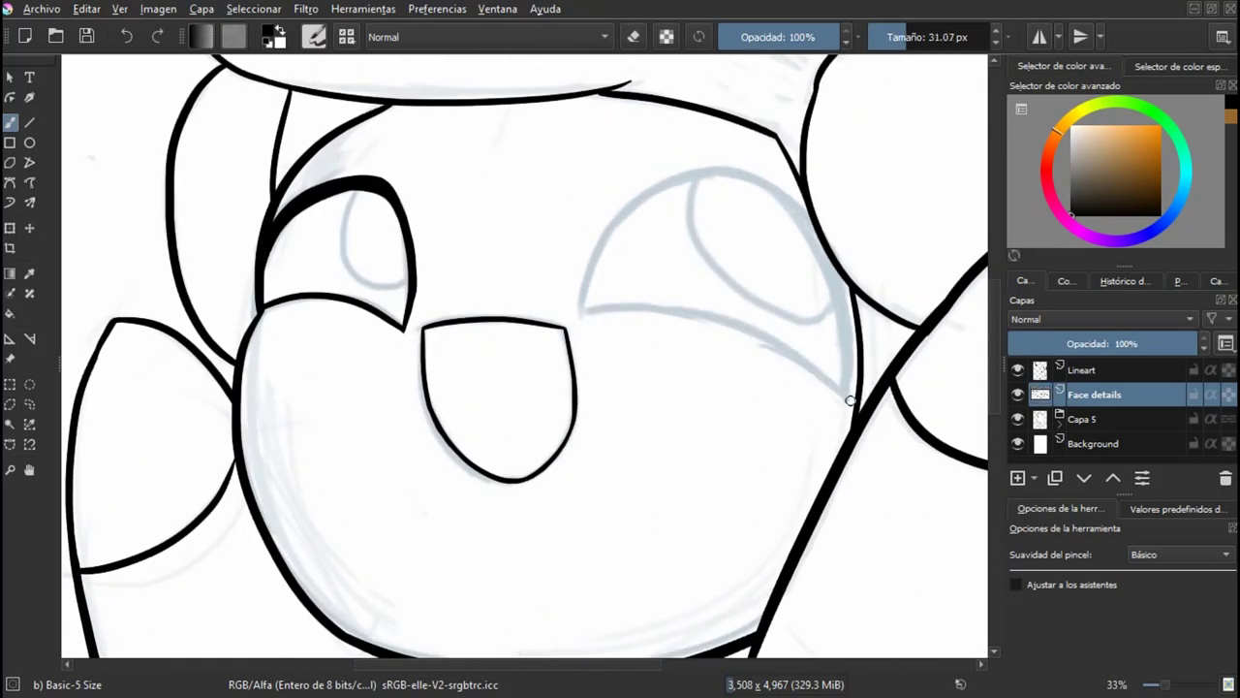
scroll(742, 349, up, 2)
drag(793, 460, 754, 418)
key(ctrl+z)
mouse_move(794, 463)
mouse_down()
mouse_move(661, 376)
mouse_move(806, 475)
mouse_up()
key(ctrl+z)
key(ctrl+z)
scroll(600, 503, down, 4)
scroll(682, 405, up, 3)
scroll(480, 376, up, 2)
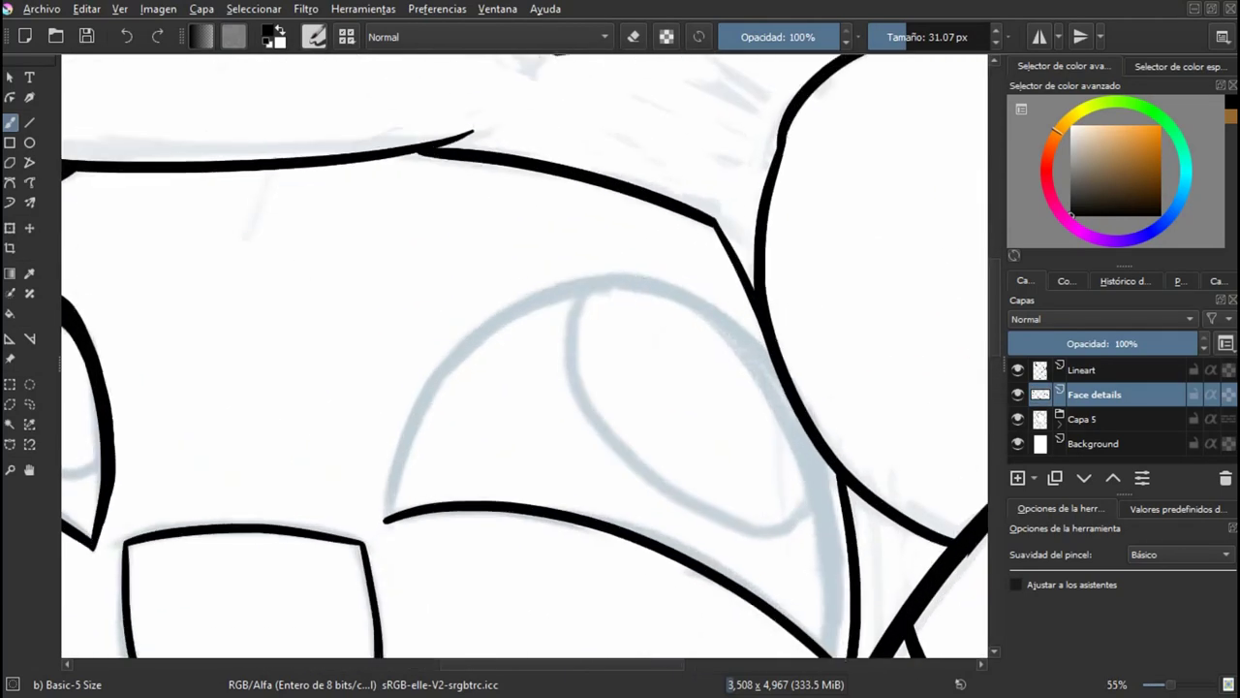
Step: Ink the inner half of the right eye's upper arc from its peak down to the inner corner, redoing the stroke
scroll(629, 287, down, 4)
scroll(553, 351, up, 3)
scroll(610, 371, up, 2)
mouse_move(759, 217)
mouse_down()
mouse_move(521, 465)
mouse_move(564, 356)
mouse_move(550, 427)
mouse_move(531, 436)
mouse_up()
key(ctrl+z)
key(ctrl+z)
key(ctrl+z)
key(ctrl+z)
scroll(547, 399, up, 1)
key(ctrl+z)
drag(817, 201, 534, 433)
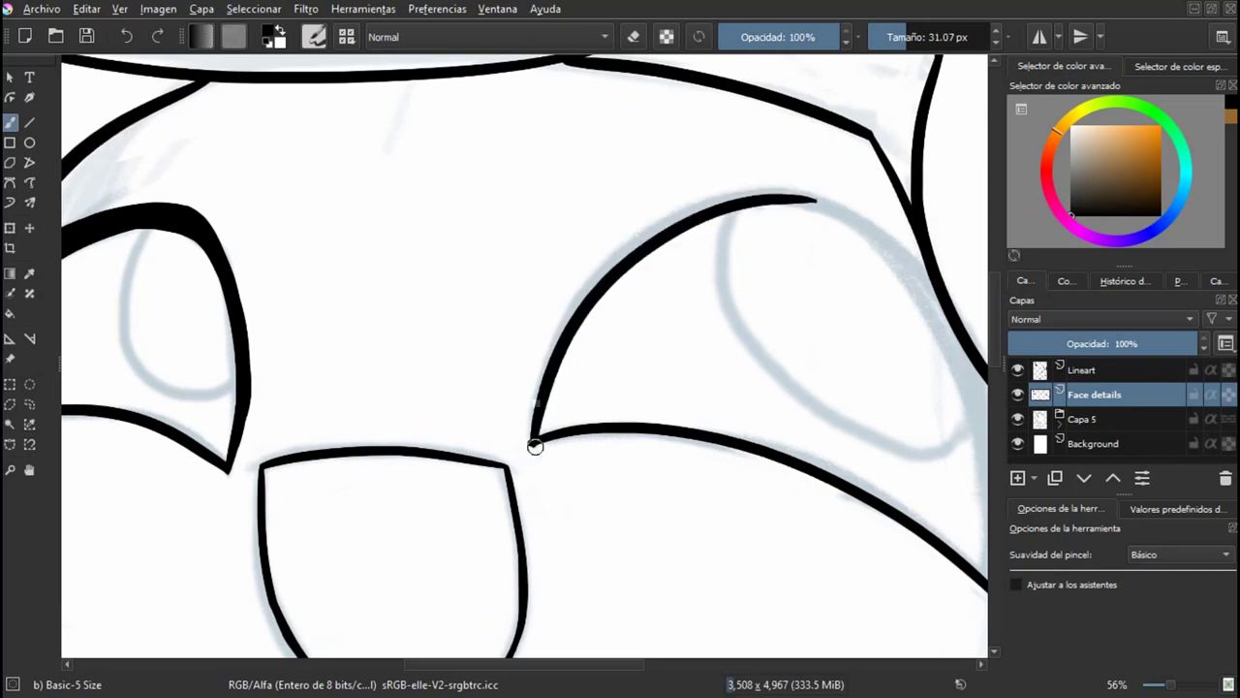
Step: Ink the outer half of the right eye's upper arc from its peak to the face outline, redoing the strokes
scroll(781, 200, down, 5)
key(m)
scroll(126, 190, up, 5)
scroll(601, 275, down, 5)
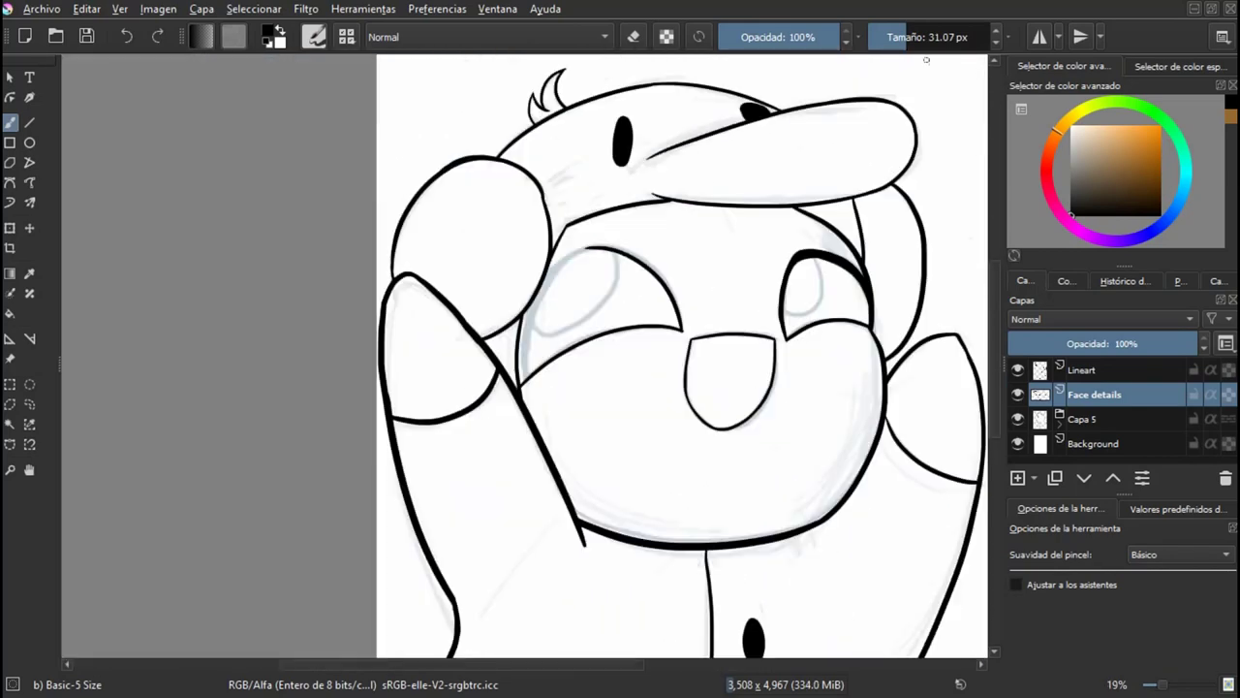
scroll(671, 276, up, 5)
click(637, 420)
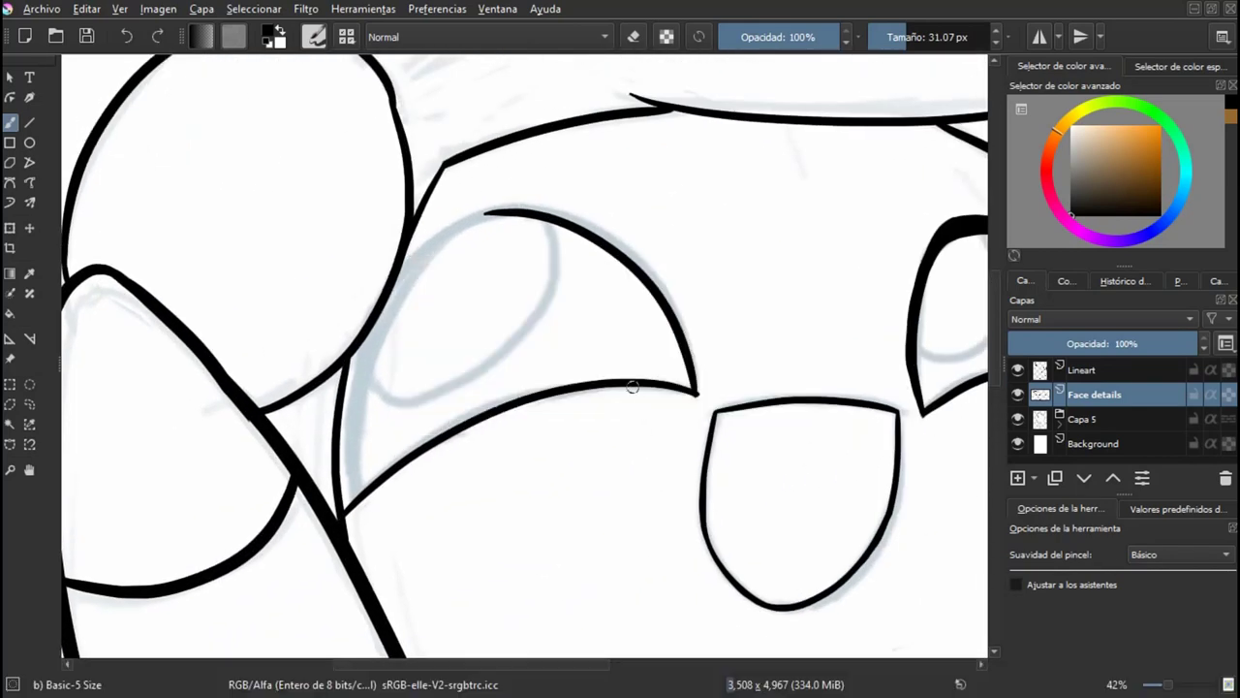
key(m)
drag(637, 399, 609, 447)
scroll(524, 317, up, 4)
key(m)
key(ctrl+z)
mouse_move(500, 206)
mouse_down()
mouse_move(344, 305)
mouse_move(295, 392)
mouse_up()
key(ctrl+z)
scroll(296, 393, down, 4)
scroll(281, 460, up, 3)
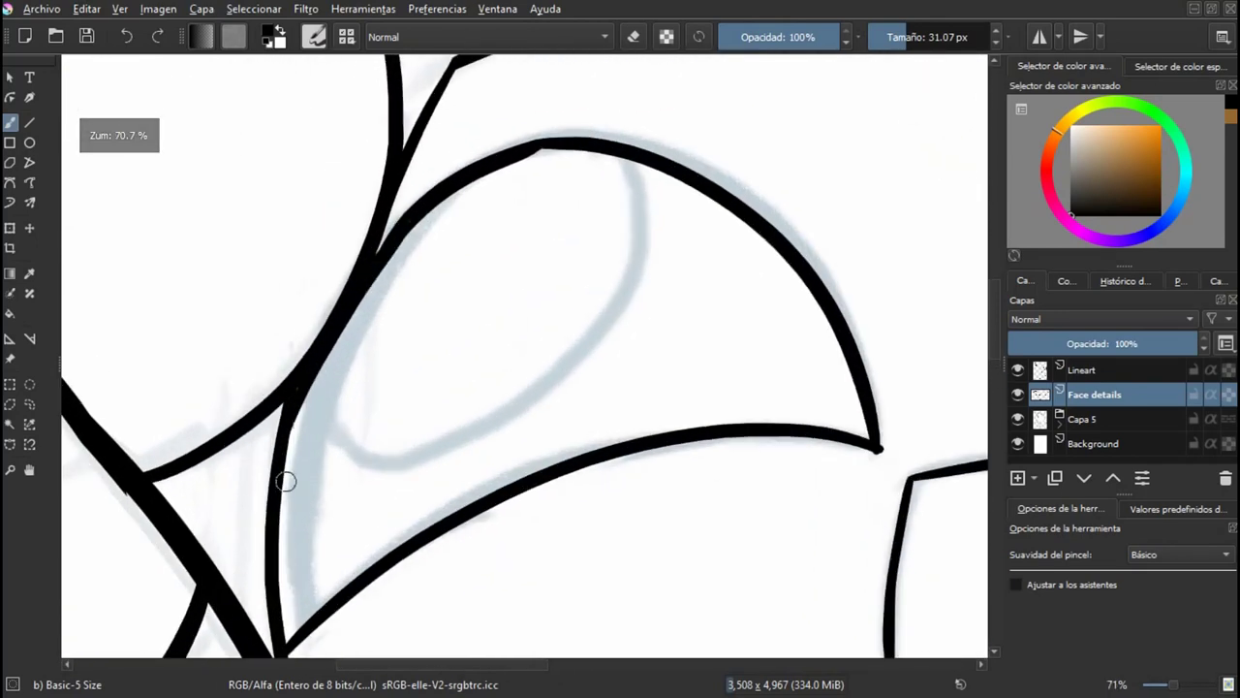
scroll(408, 223, down, 5)
scroll(372, 360, up, 2)
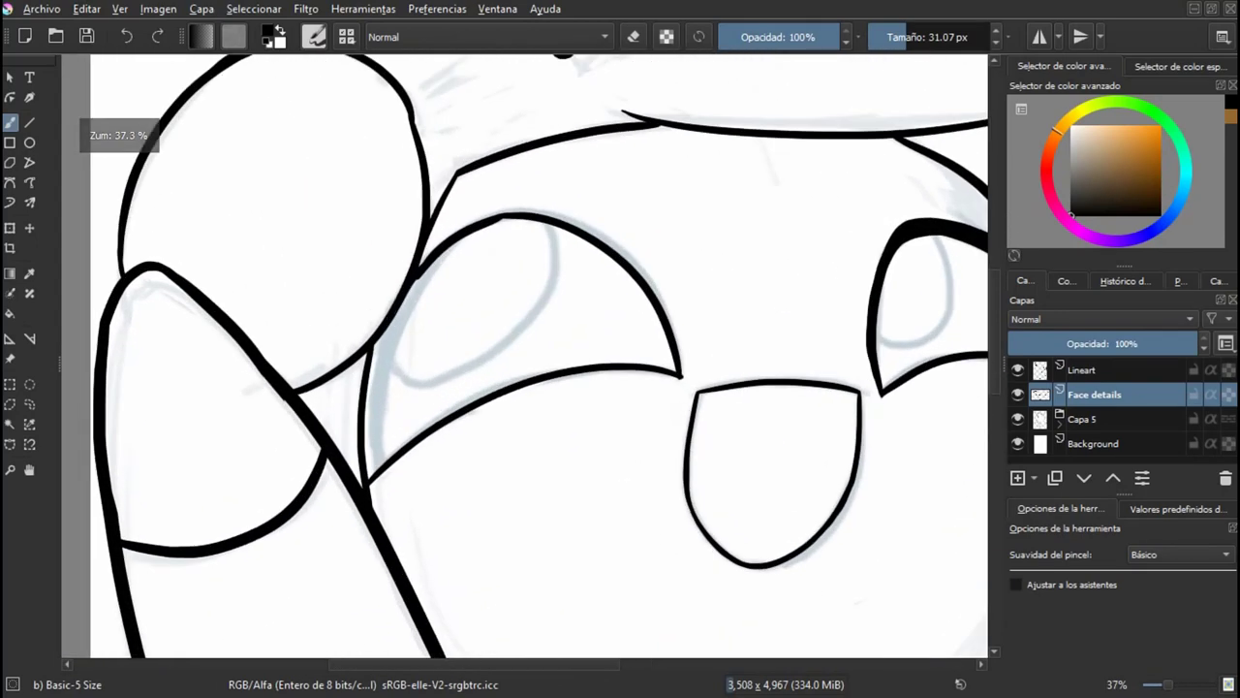
Step: Ink the right eye's outer side from the upper arc down to the lower corner with a 31.07 px brush
key(e)
scroll(351, 351, down, 2)
scroll(358, 412, up, 2)
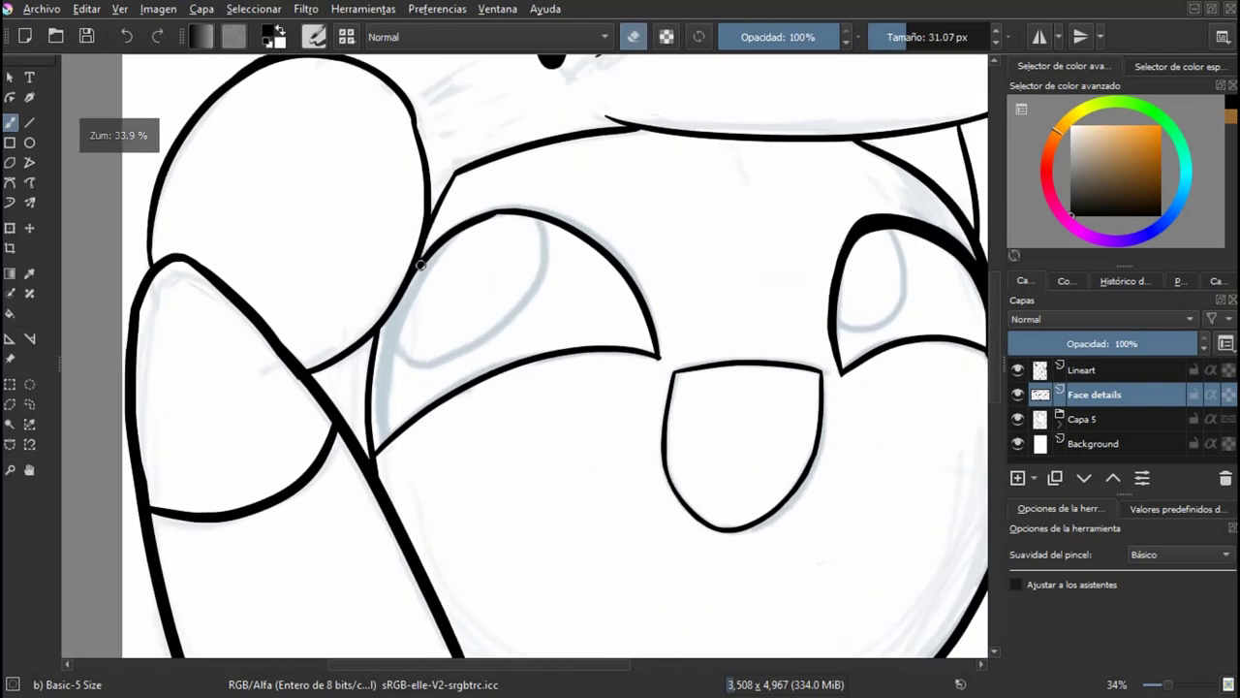
key(e)
scroll(368, 244, up, 2)
mouse_move(443, 237)
mouse_down()
mouse_move(375, 514)
mouse_move(368, 387)
mouse_move(367, 548)
mouse_up()
key(ctrl+z)
scroll(366, 548, down, 3)
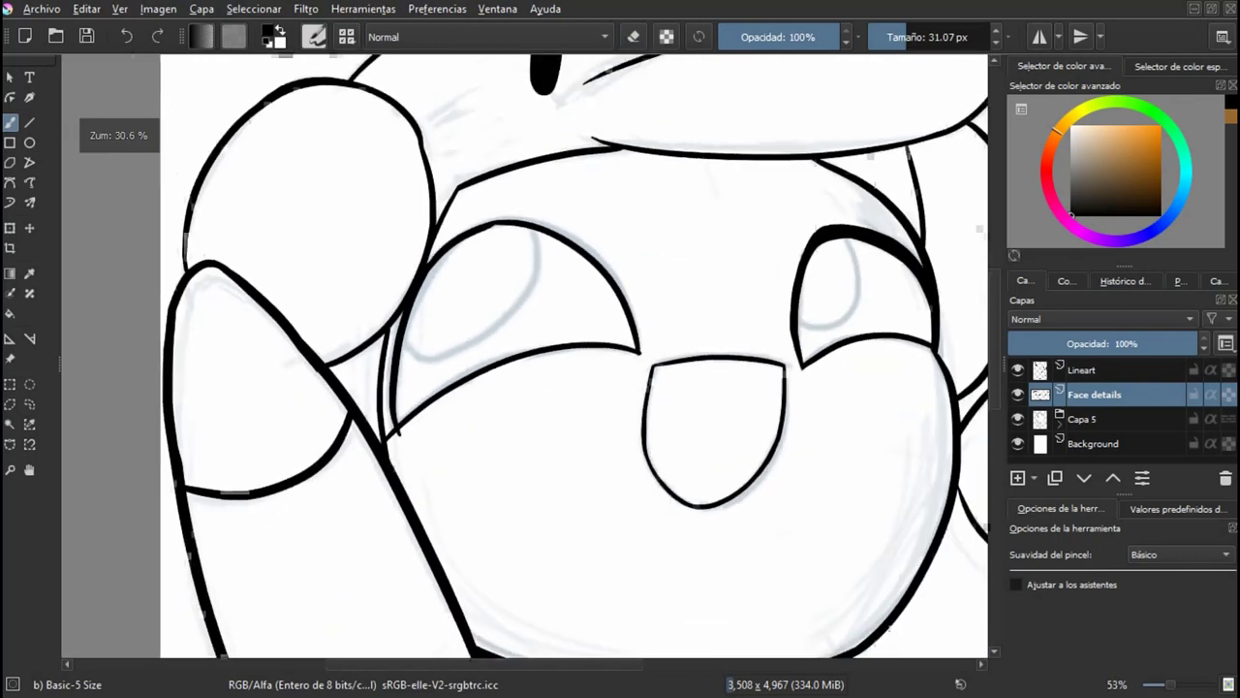
Step: Erase the overshooting line ends at the right eye's outer lower corner and tidy its point with an 8.37 px brush
scroll(366, 548, up, 4)
scroll(350, 427, up, 3)
key(e)
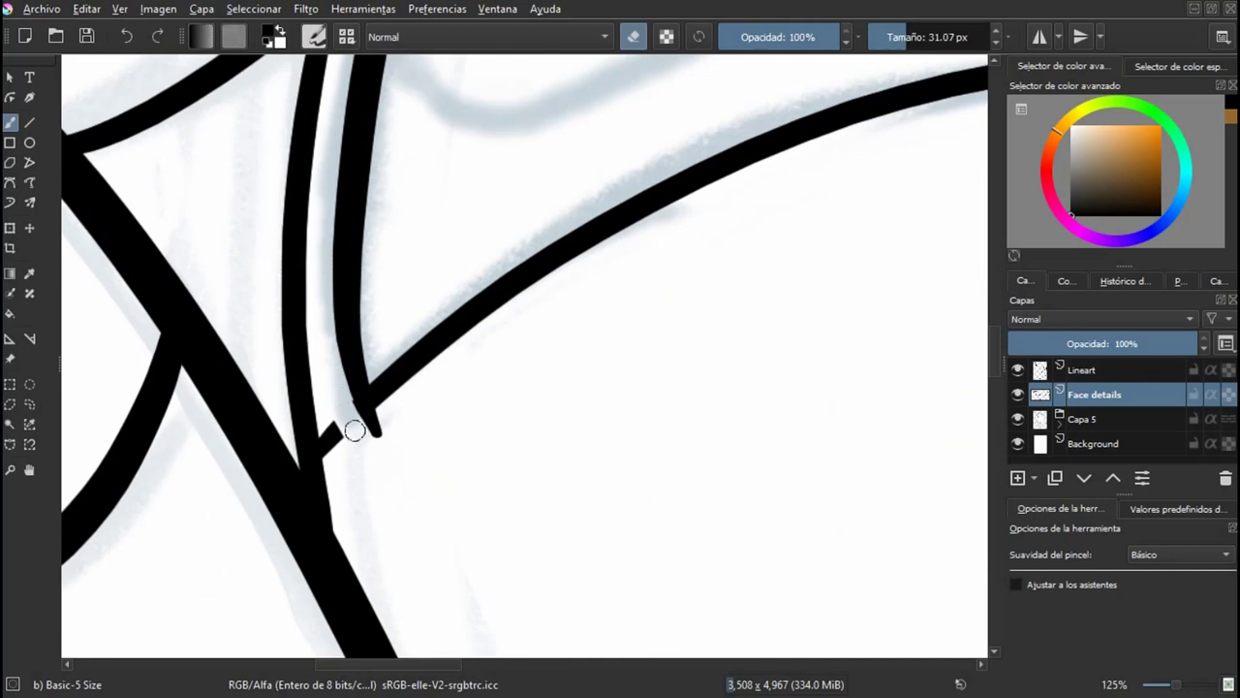
key(e)
key(m)
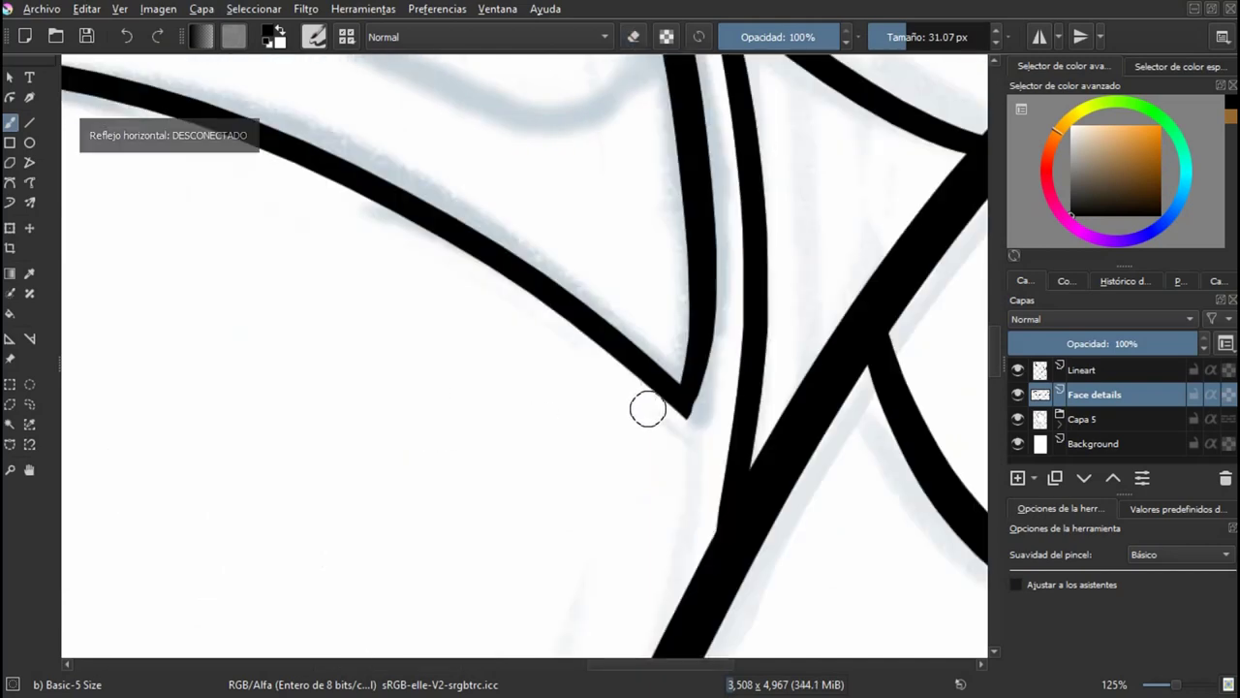
scroll(729, 399, up, 3)
drag(722, 309, 705, 317)
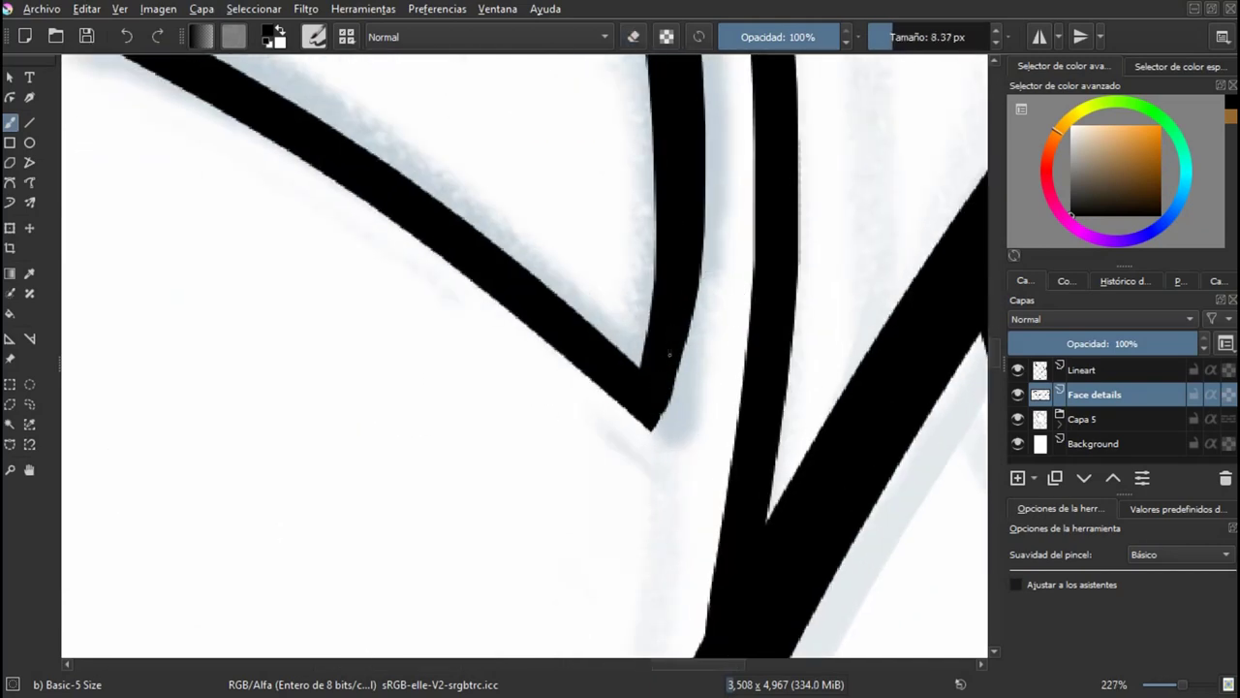
Step: Touch up the peak of the right eye's upper arc with a 20.15 px brush
scroll(665, 389, down, 6)
scroll(542, 218, up, 5)
drag(640, 208, 657, 209)
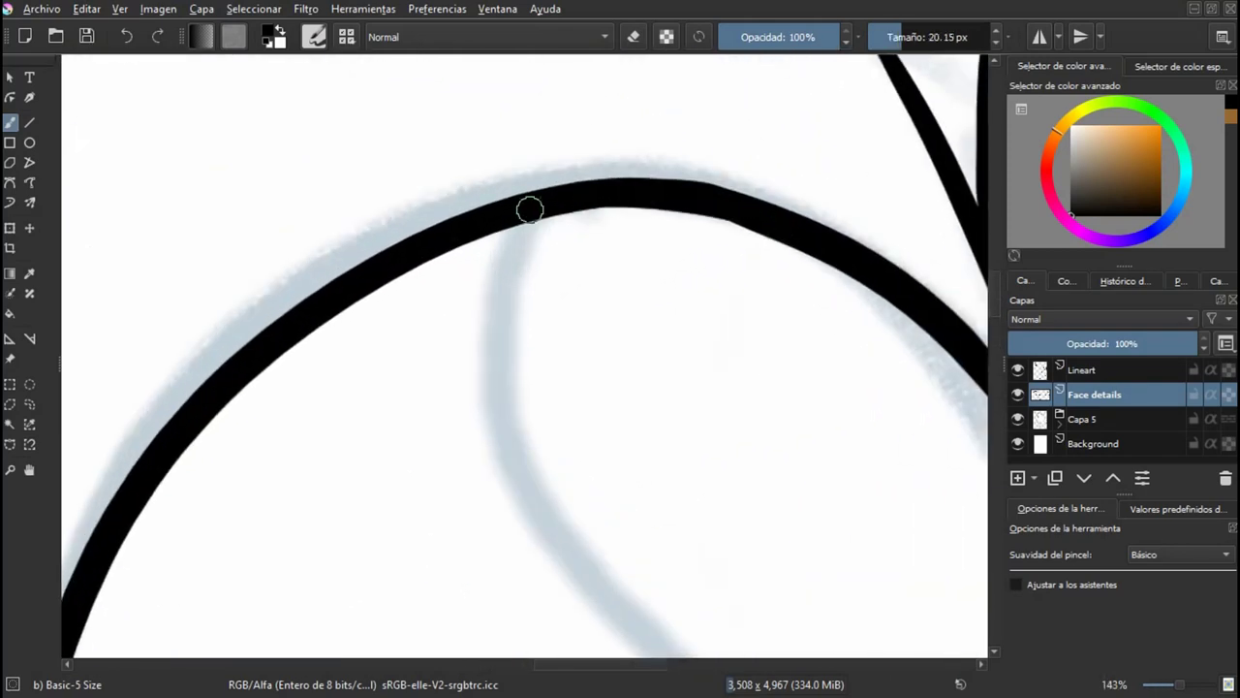
scroll(567, 202, down, 4)
scroll(567, 201, up, 2)
key(m)
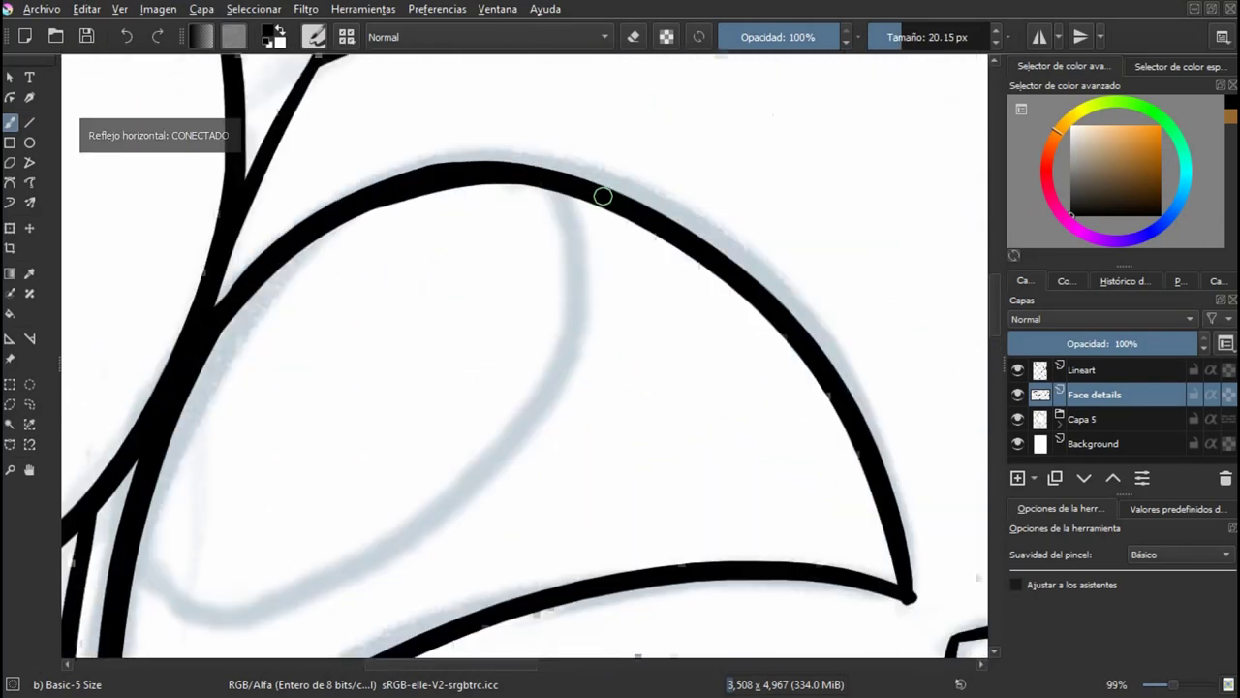
scroll(603, 196, down, 2)
scroll(442, 121, up, 2)
Step: Thicken the outer half of the right eye's upper arc where it meets the face outline, redoing strokes with the 20.15 px brush
key(ctrl+z)
drag(424, 136, 260, 401)
key(ctrl+z)
drag(394, 155, 341, 209)
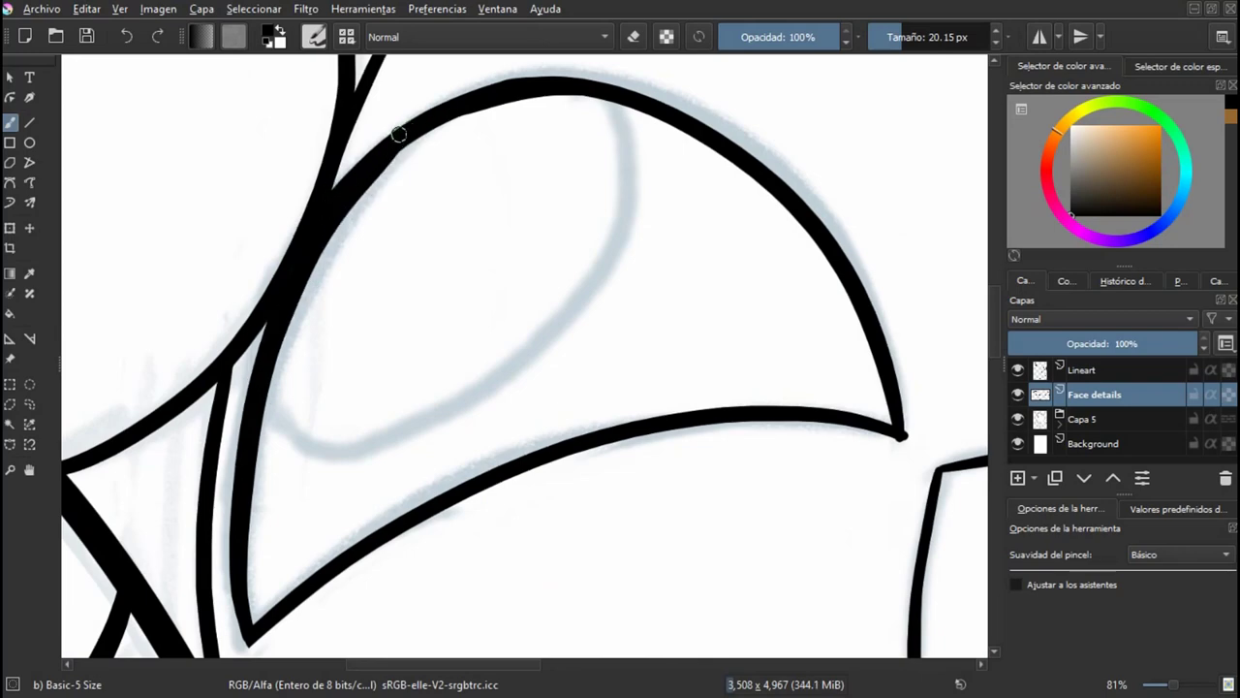
scroll(330, 344, down, 3)
scroll(359, 276, up, 5)
scroll(320, 349, down, 2)
scroll(375, 197, up, 3)
drag(528, 140, 350, 233)
scroll(334, 247, down, 1)
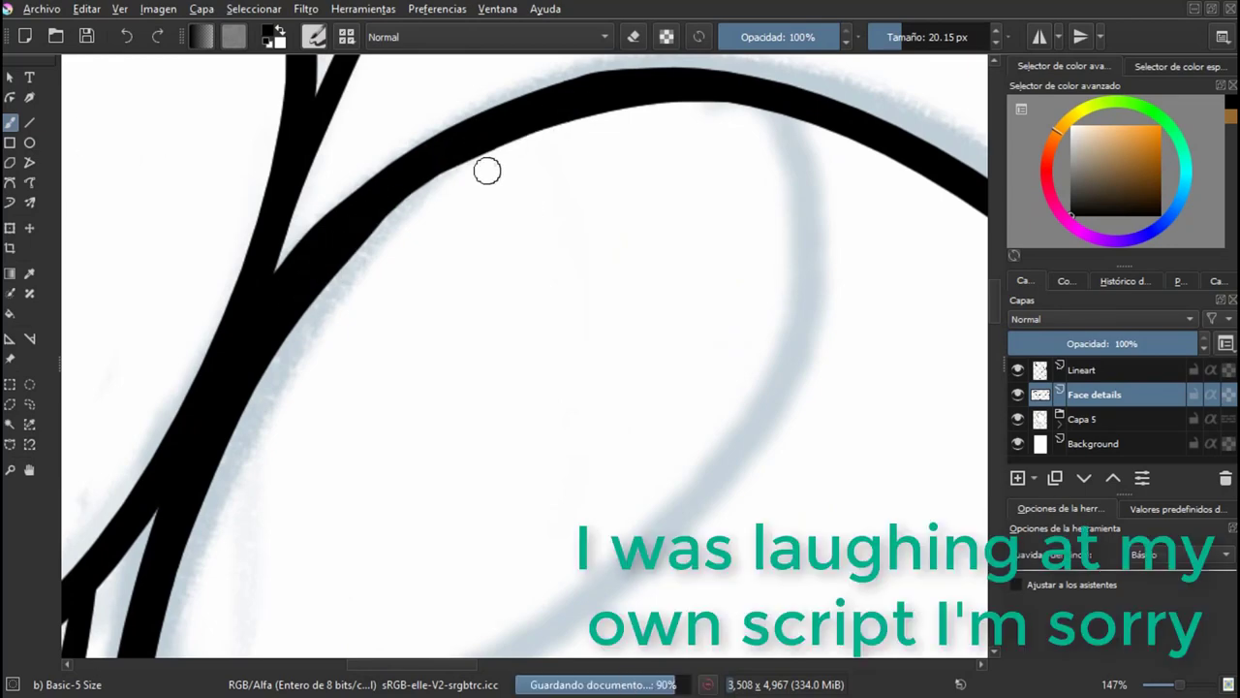
Step: Erase the rounded blob at the right eye's inner corner to leave a sharp point
scroll(454, 165, down, 5)
scroll(309, 238, up, 4)
key(e)
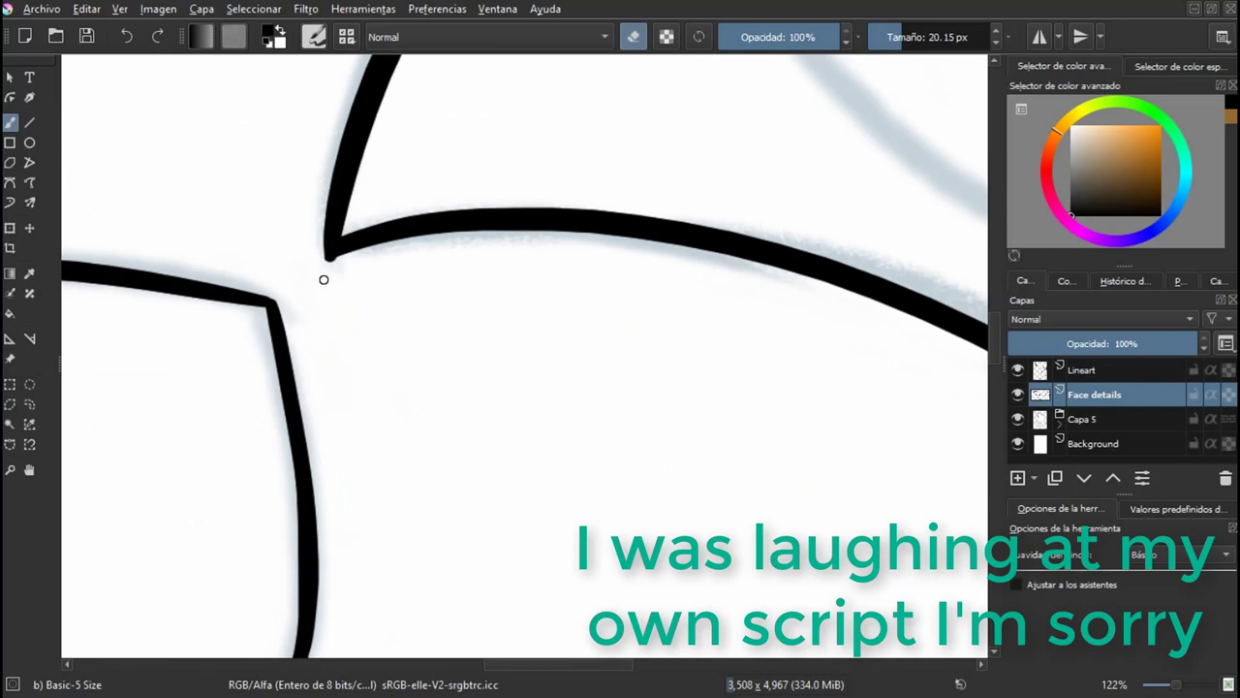
scroll(443, 207, up, 3)
scroll(423, 216, down, 7)
scroll(592, 271, up, 2)
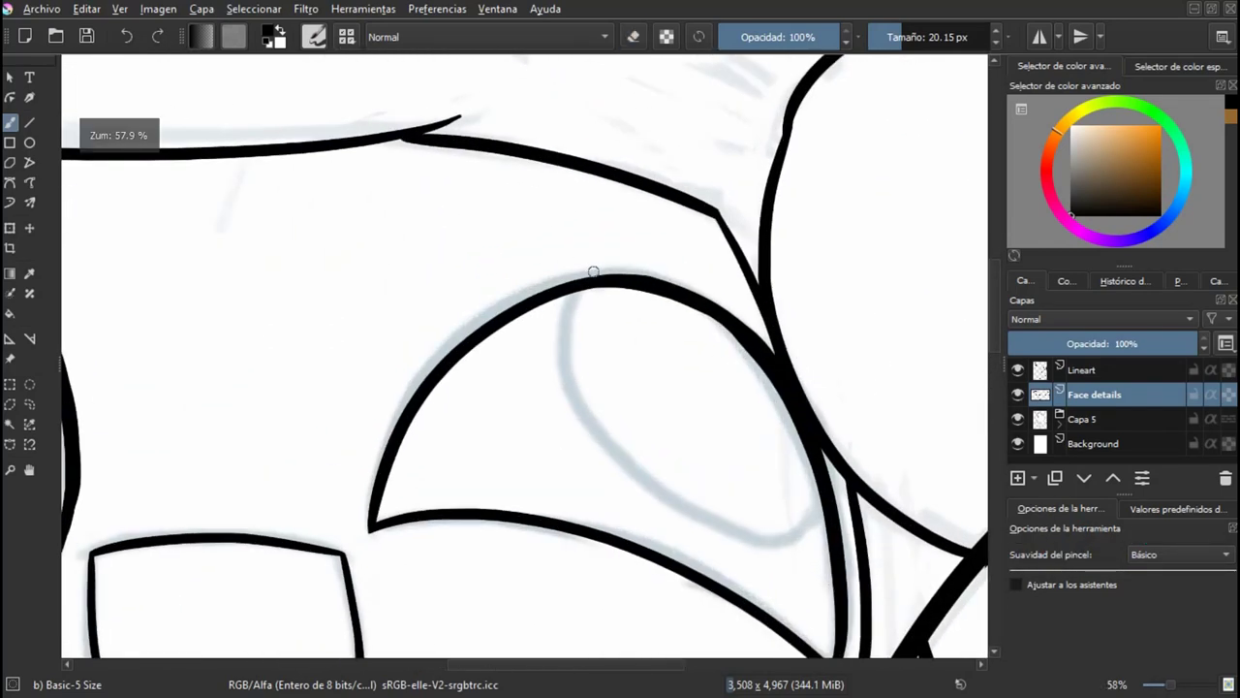
key(e)
Step: Thicken the inner half of the right eye's upper arc with a 37.42 px brush and clean up its edge
scroll(592, 271, up, 3)
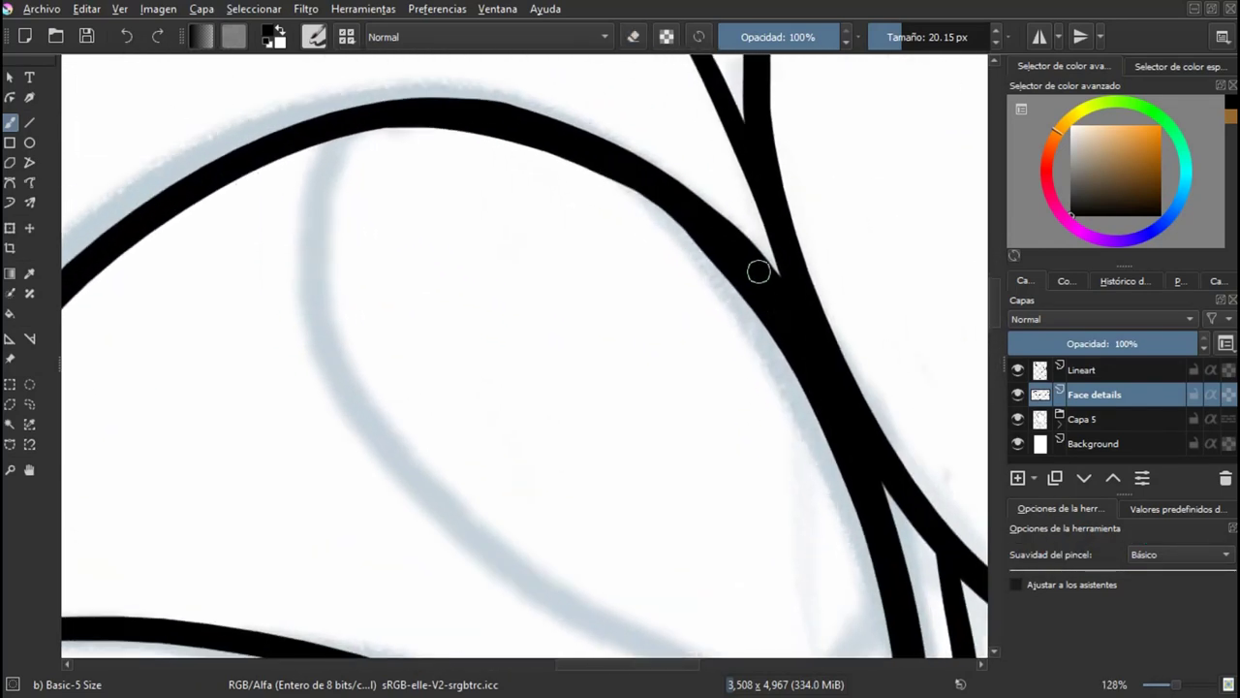
key(m)
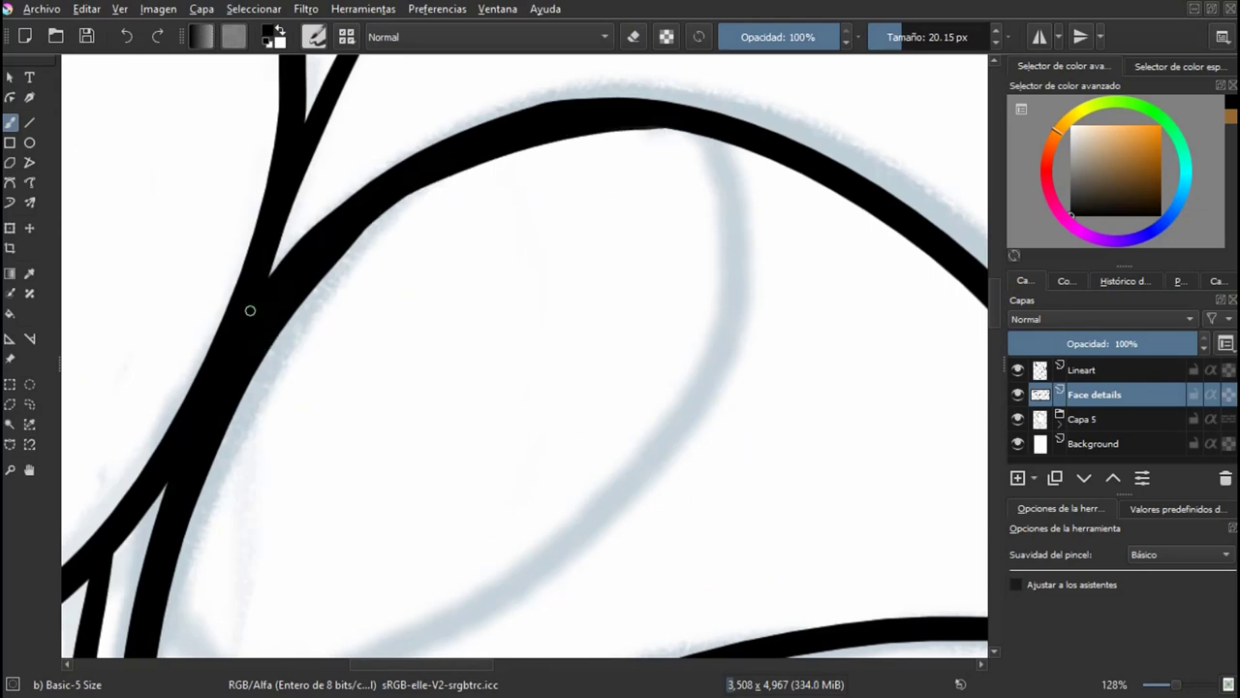
scroll(417, 188, down, 6)
key(m)
scroll(417, 188, up, 3)
scroll(664, 251, up, 3)
mouse_move(758, 204)
mouse_down()
mouse_move(665, 251)
mouse_move(690, 235)
mouse_up()
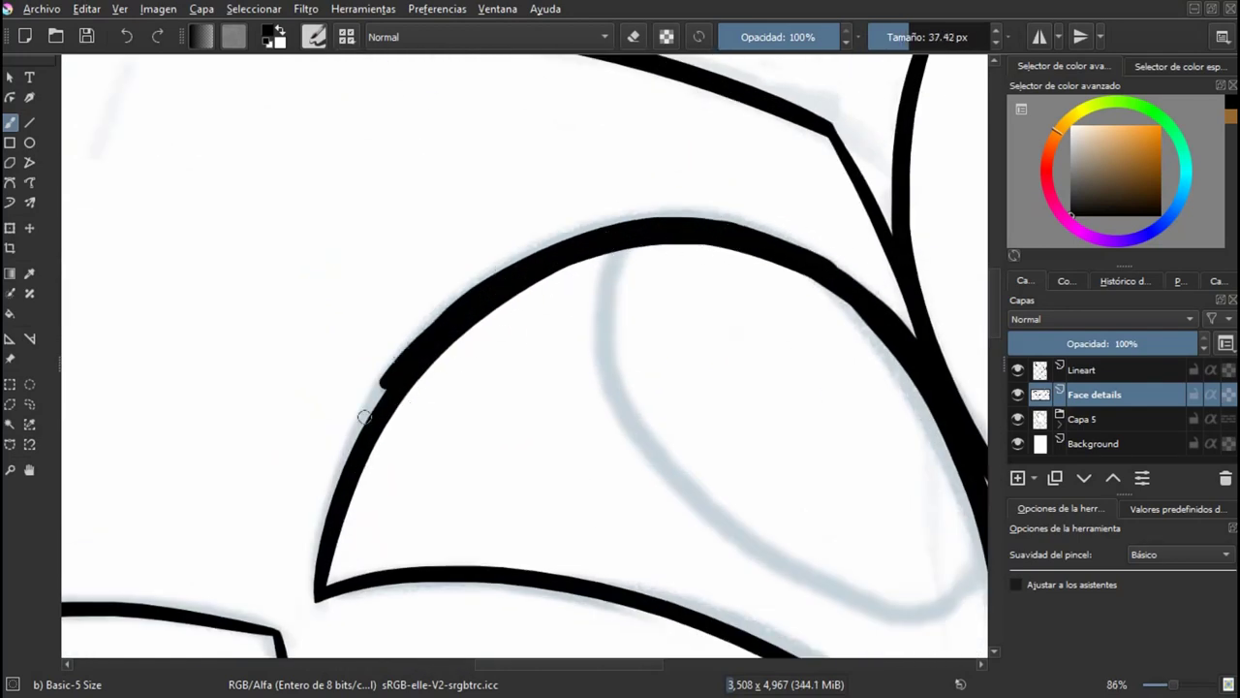
drag(424, 342, 372, 420)
scroll(487, 304, down, 5)
key(m)
key(m)
scroll(439, 276, up, 5)
key(e)
scroll(271, 410, down, 10)
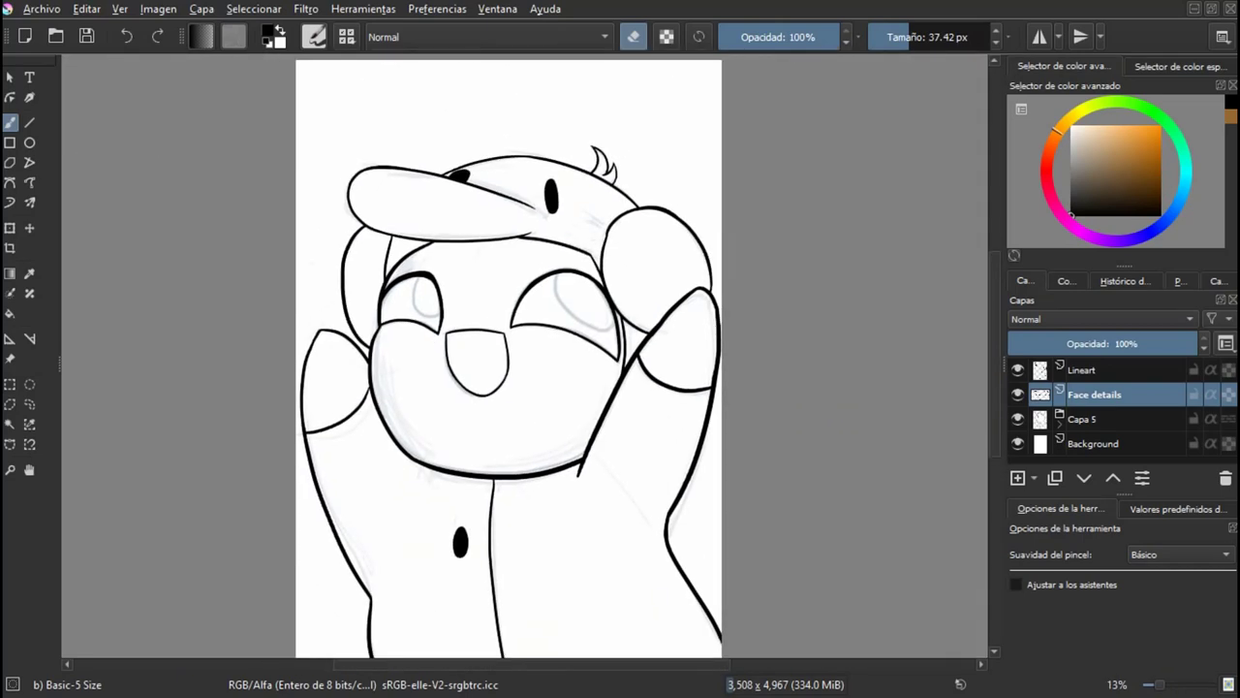
scroll(470, 306, up, 3)
key(e)
Step: Thicken the peak and outer half of the right eye's upper arc, using brush sizes 37.42 and 33.70 px
scroll(668, 225, up, 3)
scroll(579, 254, down, 5)
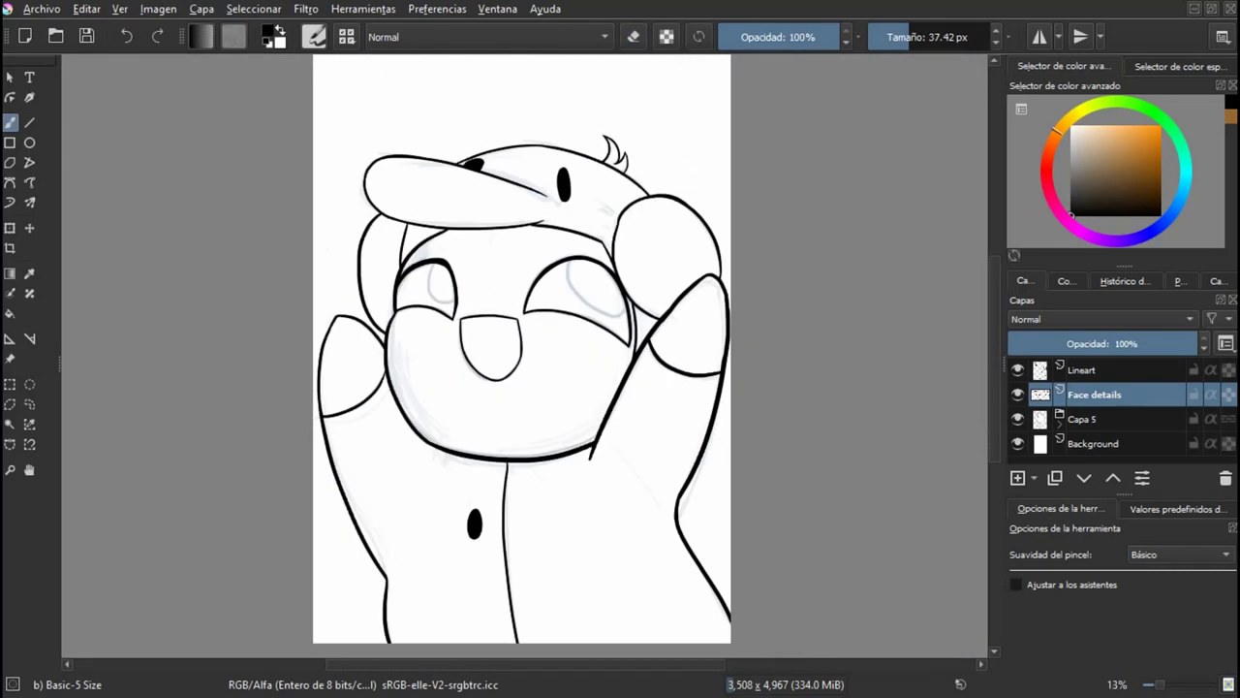
scroll(543, 301, up, 9)
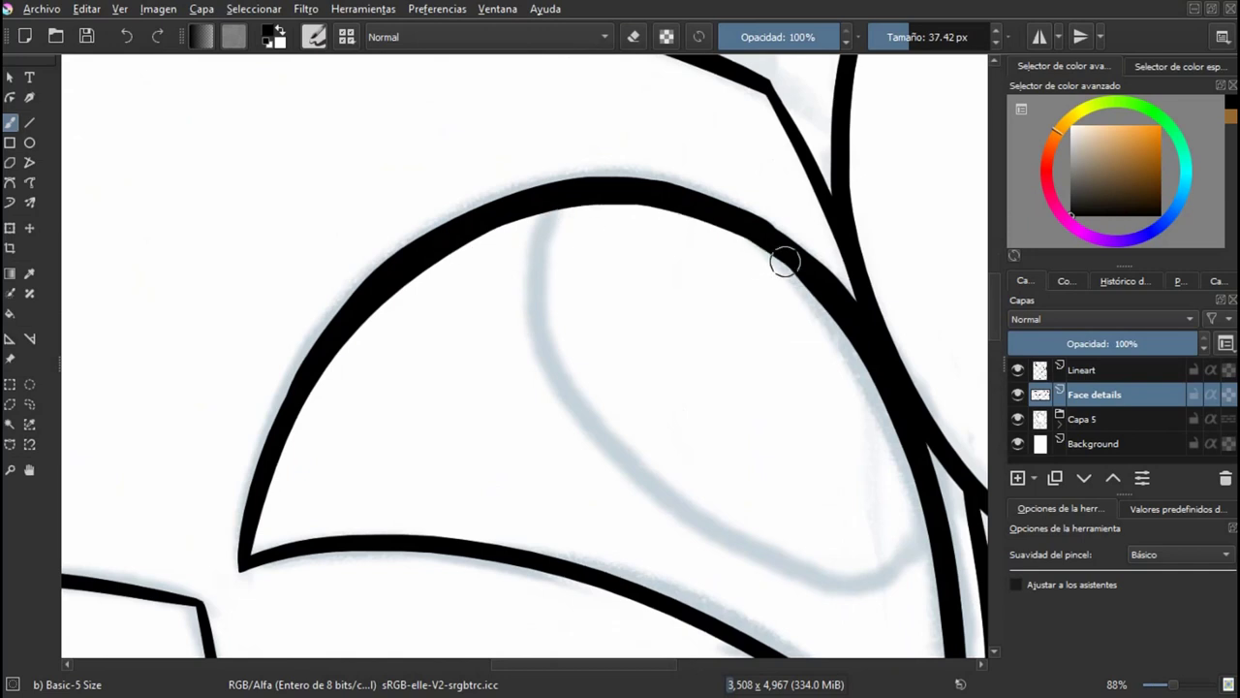
drag(684, 217, 594, 220)
key(m)
drag(219, 258, 386, 231)
scroll(385, 231, up, 2)
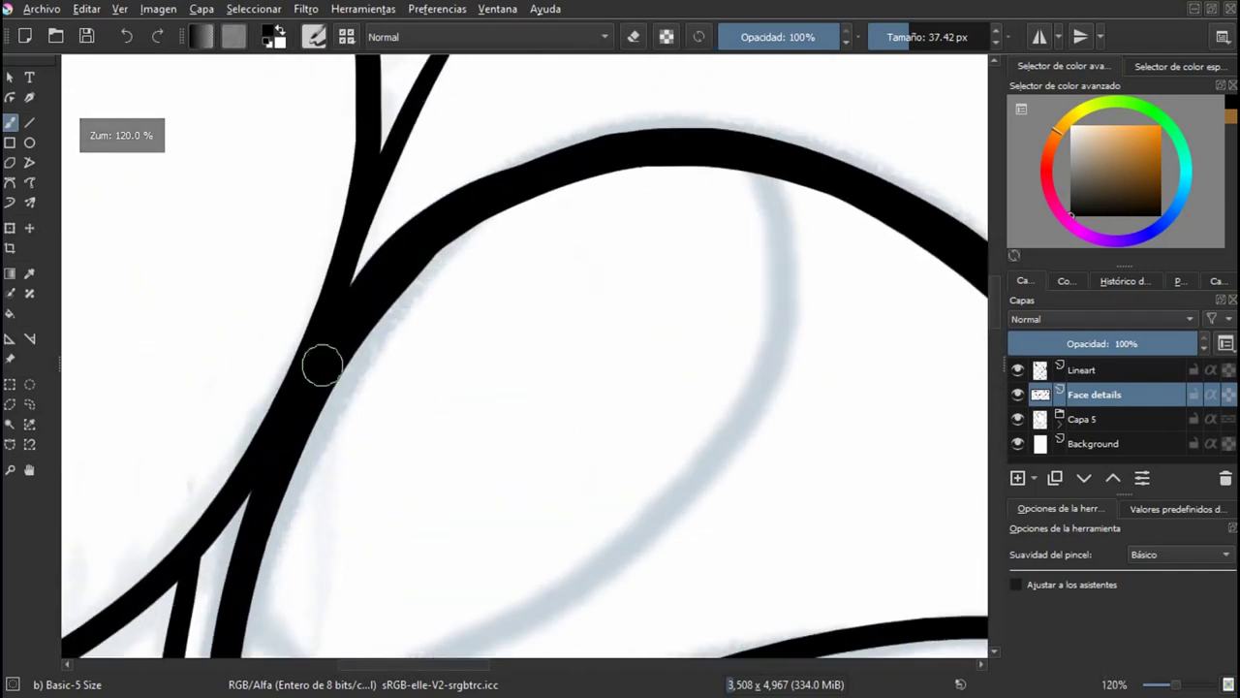
drag(523, 176, 311, 383)
key(ctrl+z)
drag(490, 188, 334, 341)
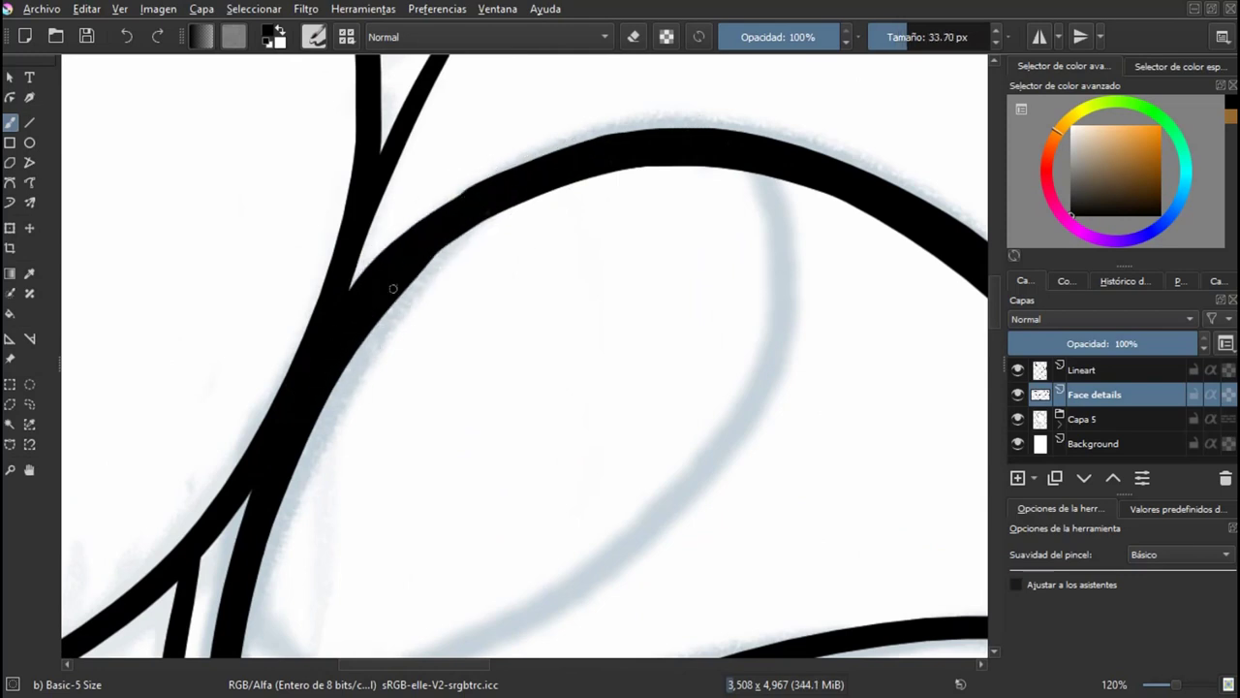
Step: Examine the whole inked drawing unmirrored, hiding and showing the Face details and Lineart layers in turn
scroll(447, 256, down, 7)
key(m)
drag(455, 269, 499, 353)
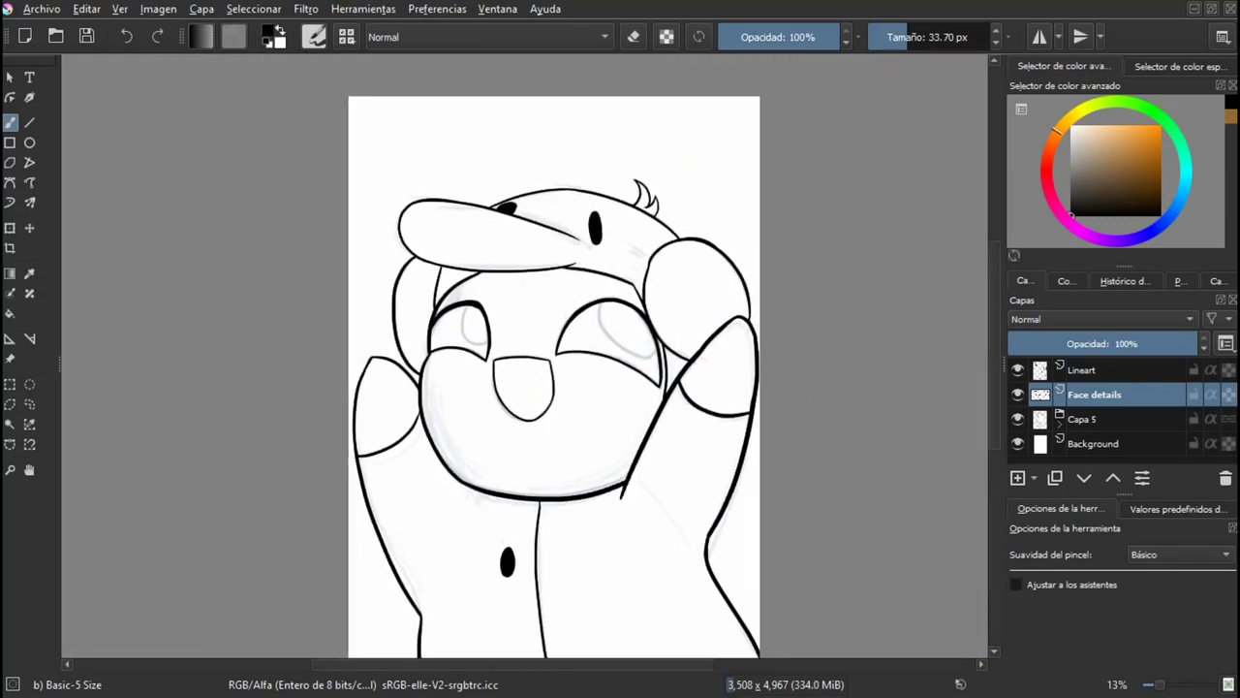
scroll(500, 355, up, 3)
key(ctrl+s)
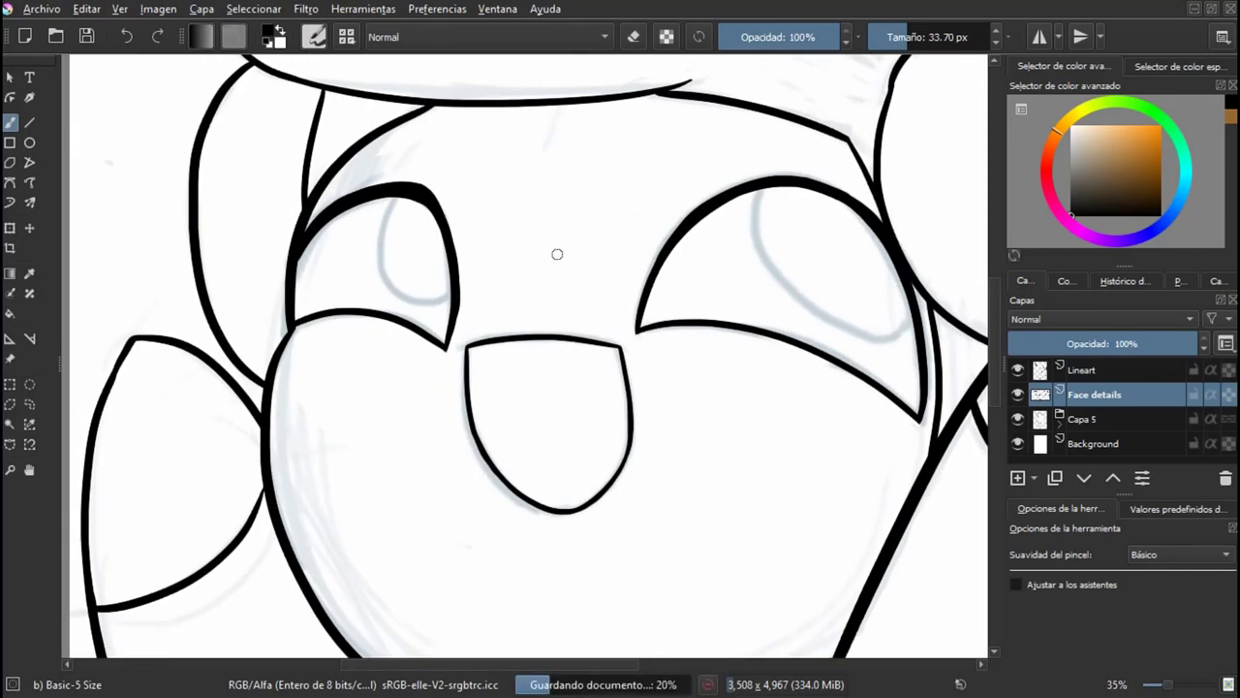
scroll(687, 300, down, 6)
scroll(686, 300, up, 2)
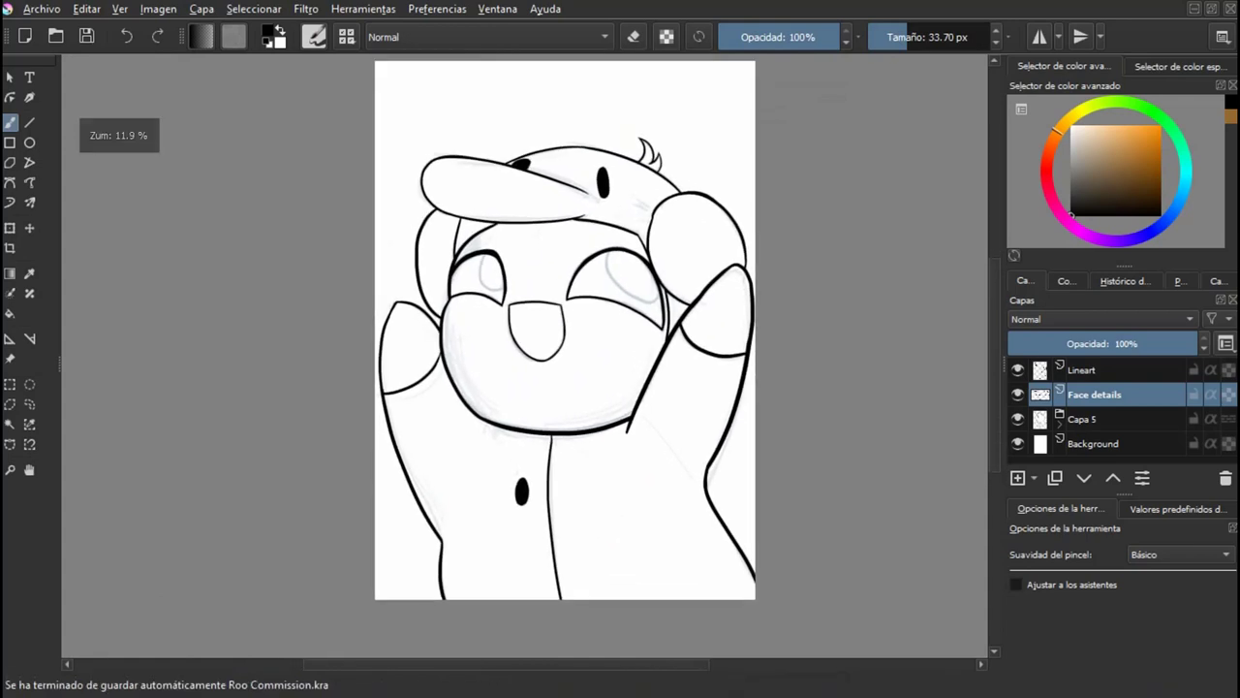
click(1083, 419)
click(1094, 394)
click(1017, 395)
click(1018, 394)
click(1018, 371)
click(1018, 371)
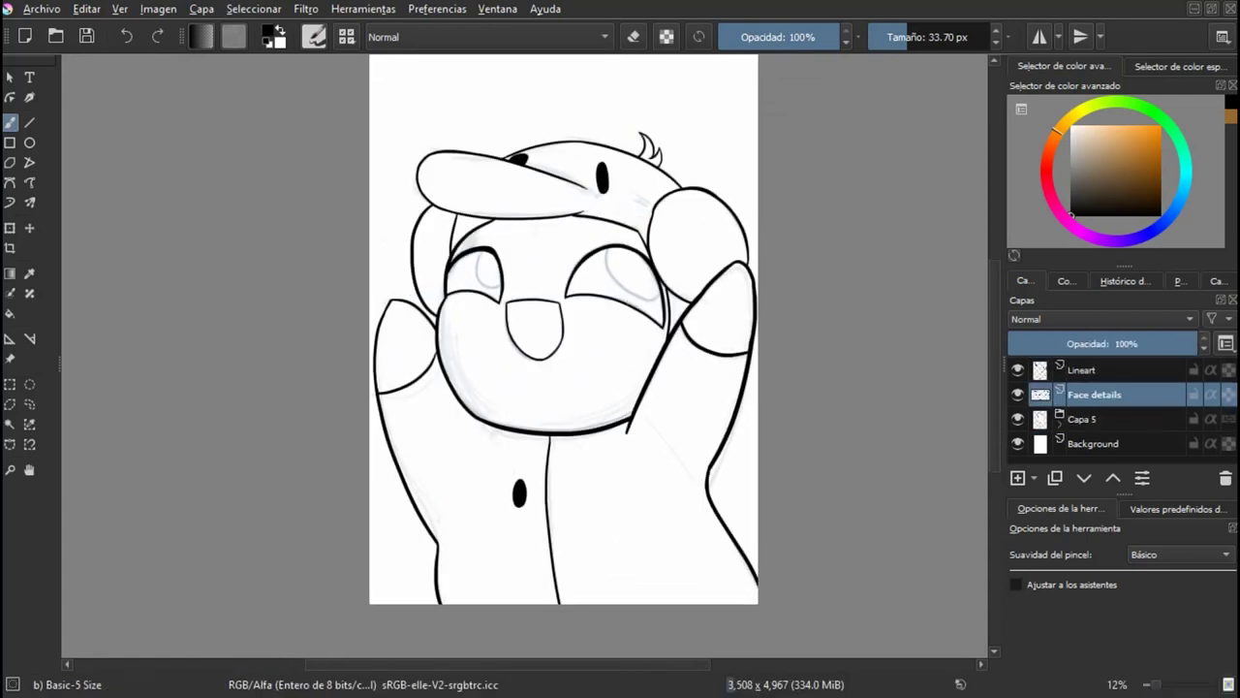
Step: Add a paint layer above the Capa 5 sketch group, and group the Lineart and Face details layers under the name Lineart
click(1083, 419)
click(1018, 477)
click(1091, 394)
ctrl+click(1083, 371)
key(ctrl+g)
double_click(1083, 371)
text(Lineart)
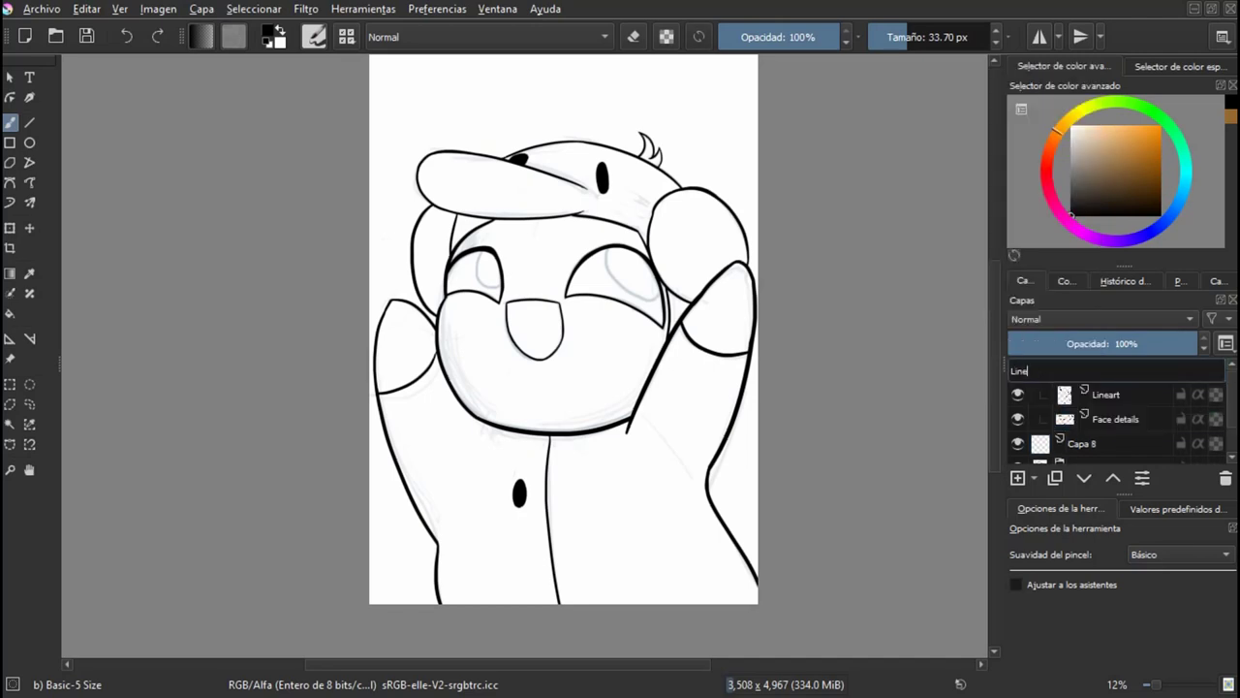
key(Return)
Step: Lower the opacity of the Capa 5 sketch group, reselect the empty layer above it and save the drawing
click(1083, 444)
click(1179, 509)
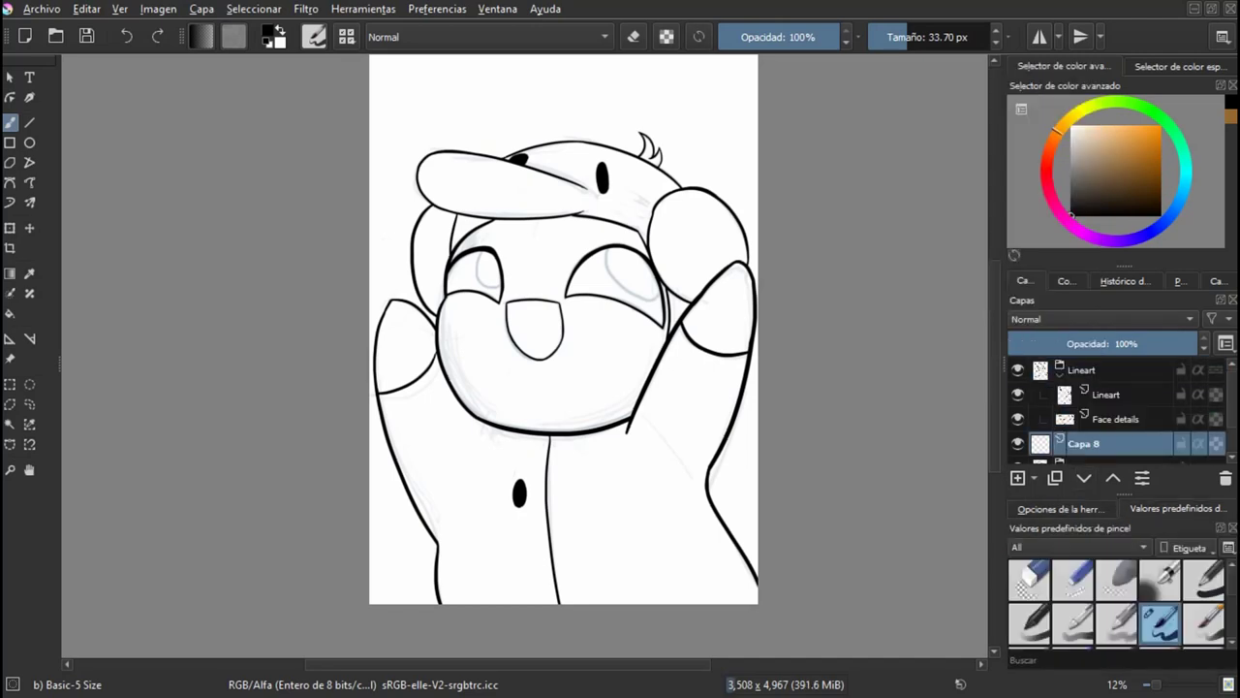
scroll(1085, 427, down, 2)
click(1083, 432)
drag(1041, 344, 1023, 344)
key(Page_Up)
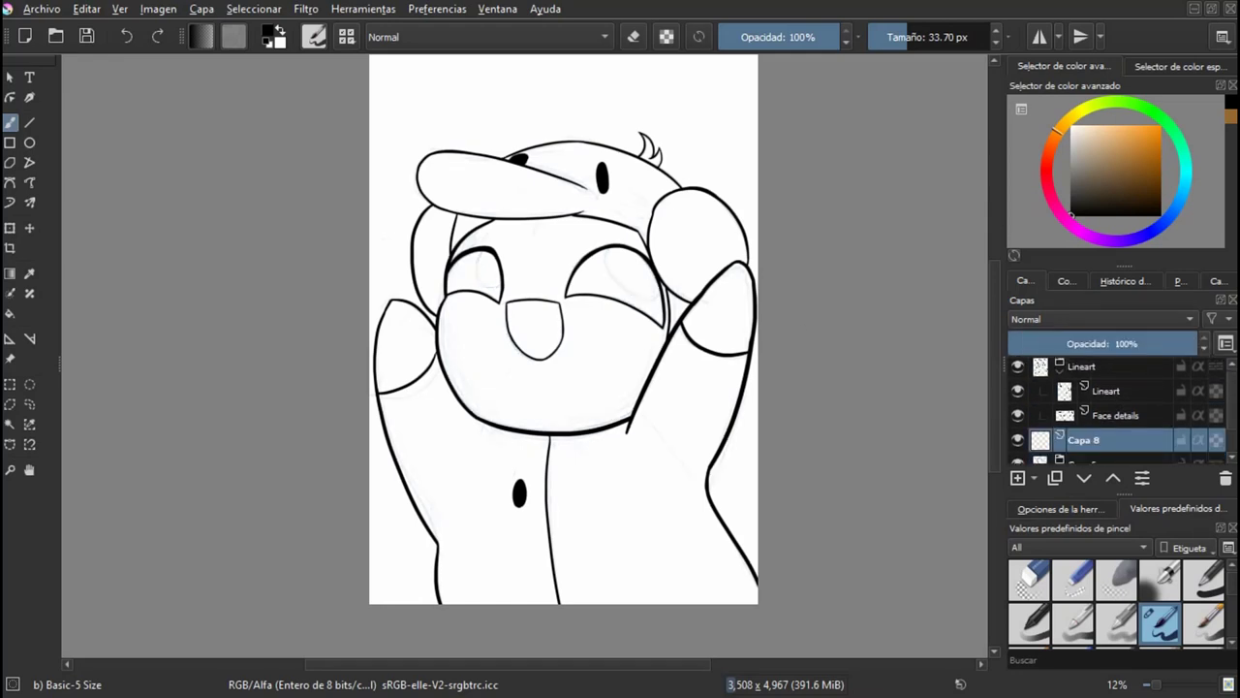
key(ctrl+s)
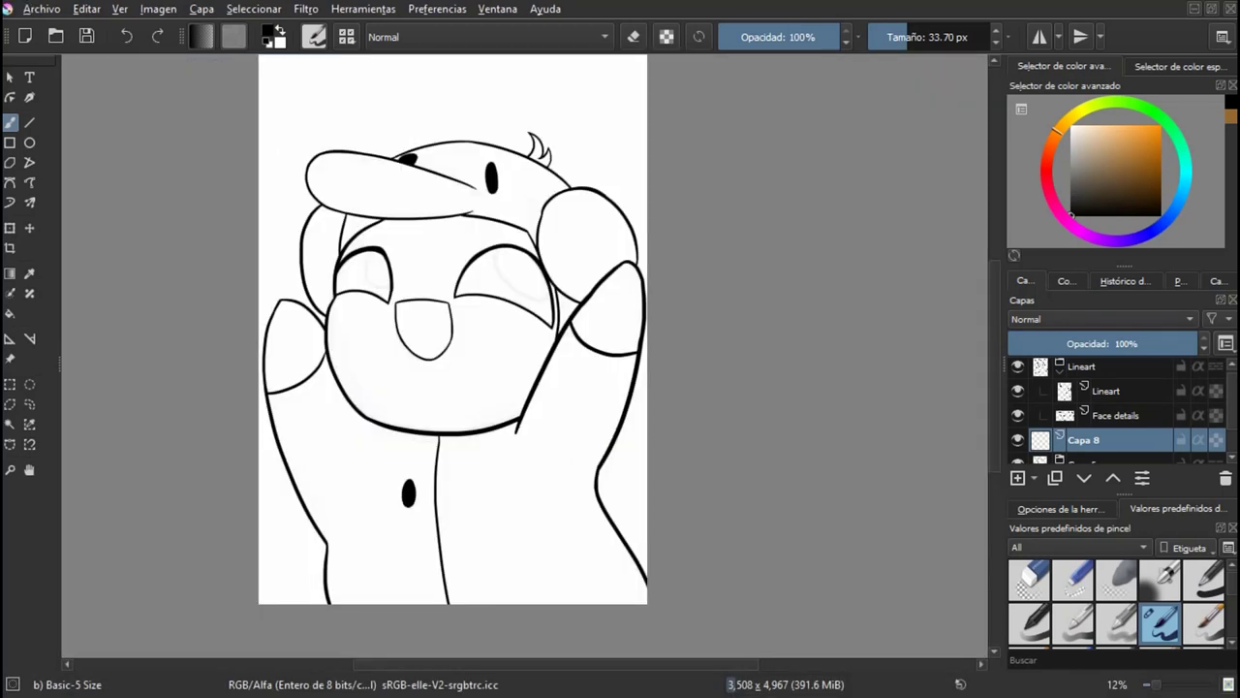
Step: Create a new 71 x 56 px image holding the colour reference picture and place its small window beside the drawing's window
click(42, 9)
click(60, 48)
key(ctrl+n)
click(781, 558)
click(1211, 9)
drag(436, 67, 203, 111)
drag(155, 66, 601, 132)
drag(185, 110, 181, 70)
drag(601, 133, 411, 82)
mouse_move(554, 266)
mouse_down()
mouse_move(985, 629)
mouse_move(988, 663)
mouse_up()
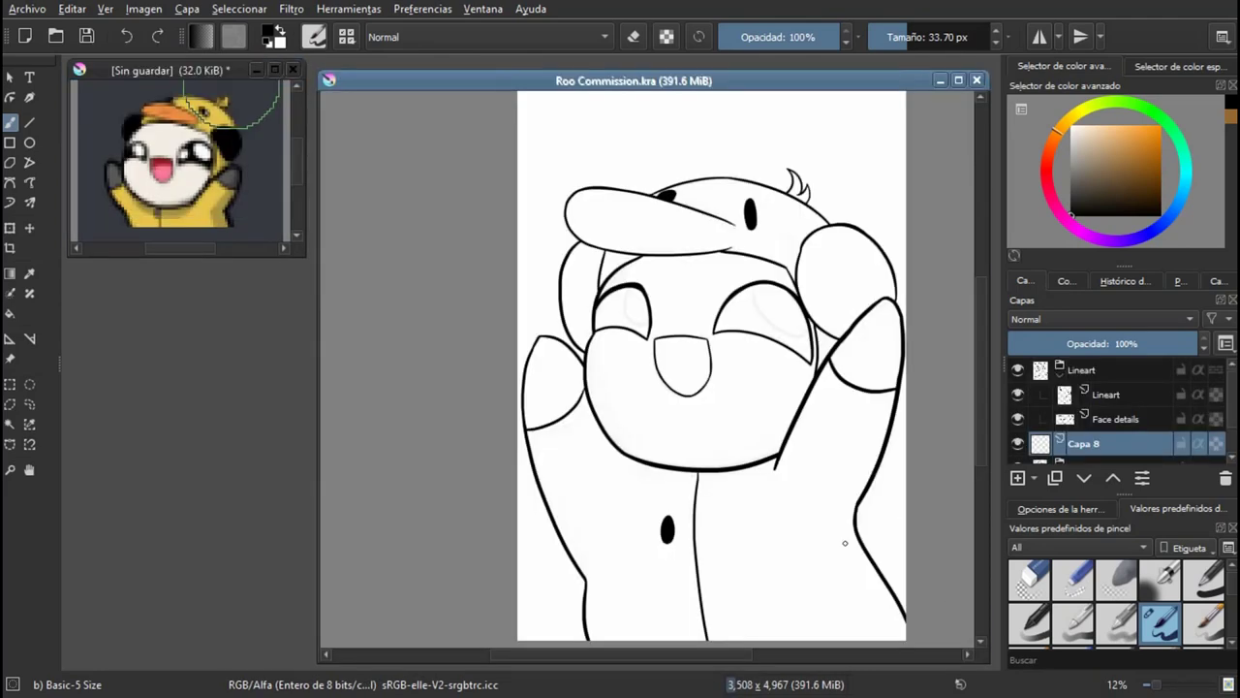
Step: Hide the Capa 5 sketch group and put the Capa 8 layer in a new group named Colors, keeping that layer selected
scroll(1120, 412, down, 2)
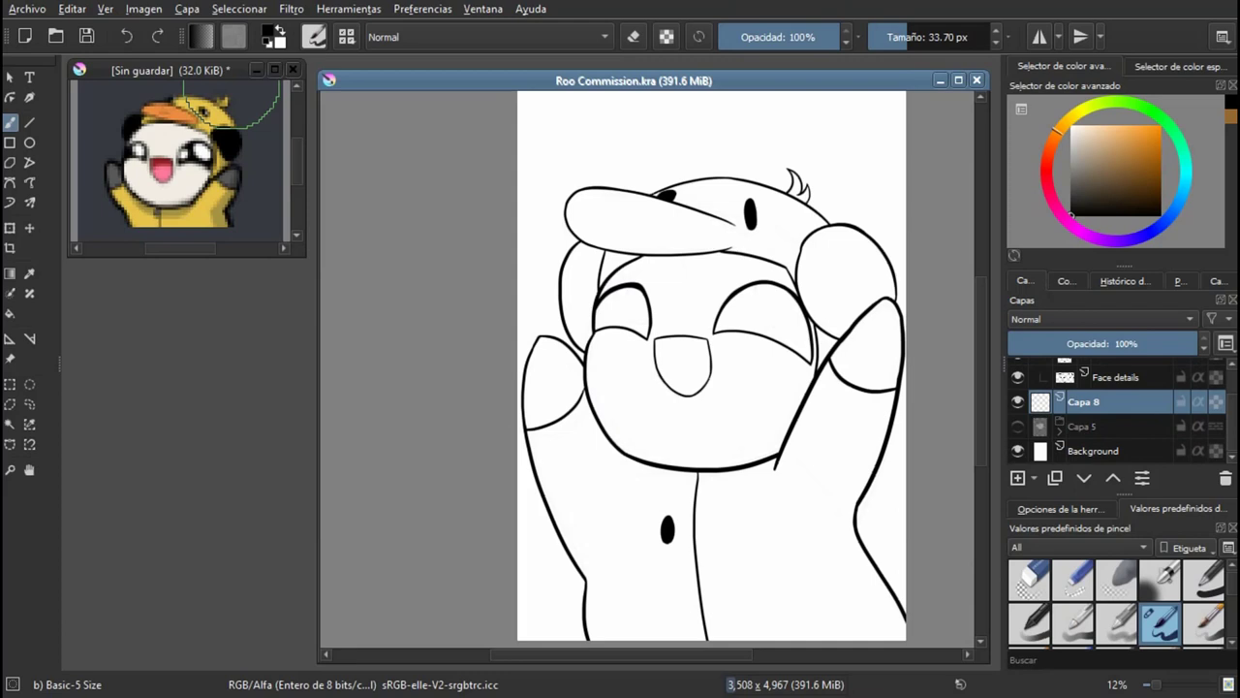
key(ctrl+g)
double_click(1083, 402)
key(BackSpace)
text(Colors)
key(Return)
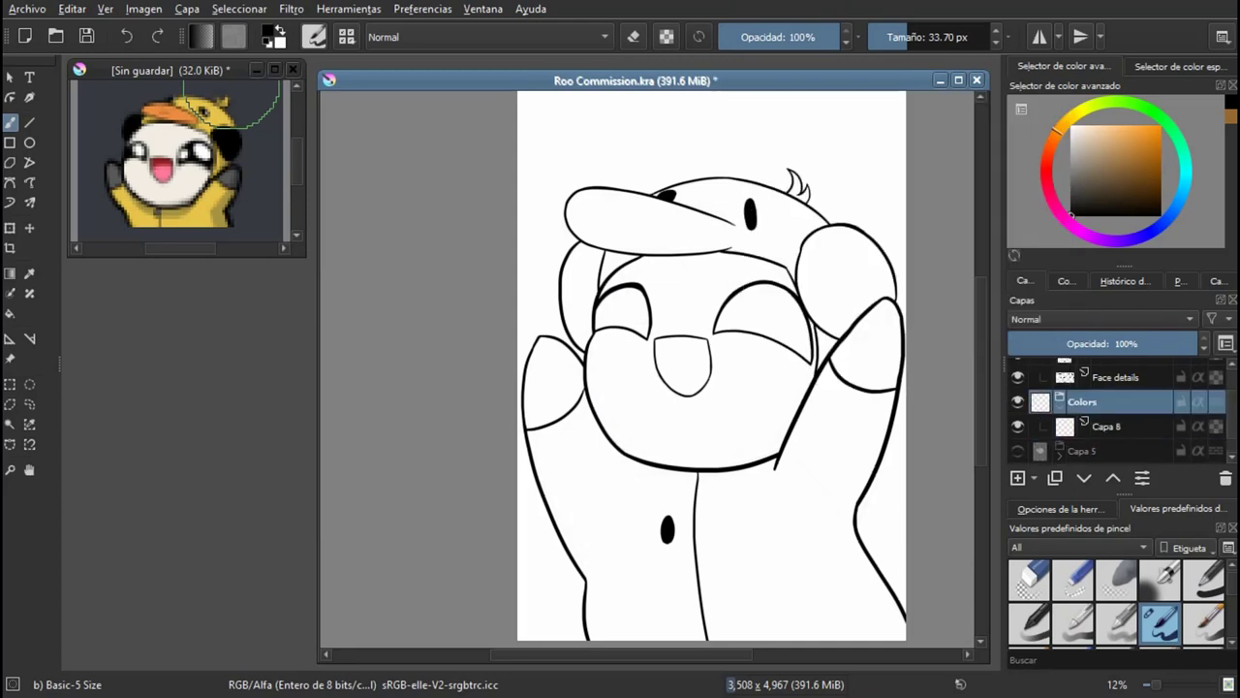
click(1108, 426)
Step: Sample the suit's yellow from the reference image and return to the line art drawing
drag(231, 72, 228, 72)
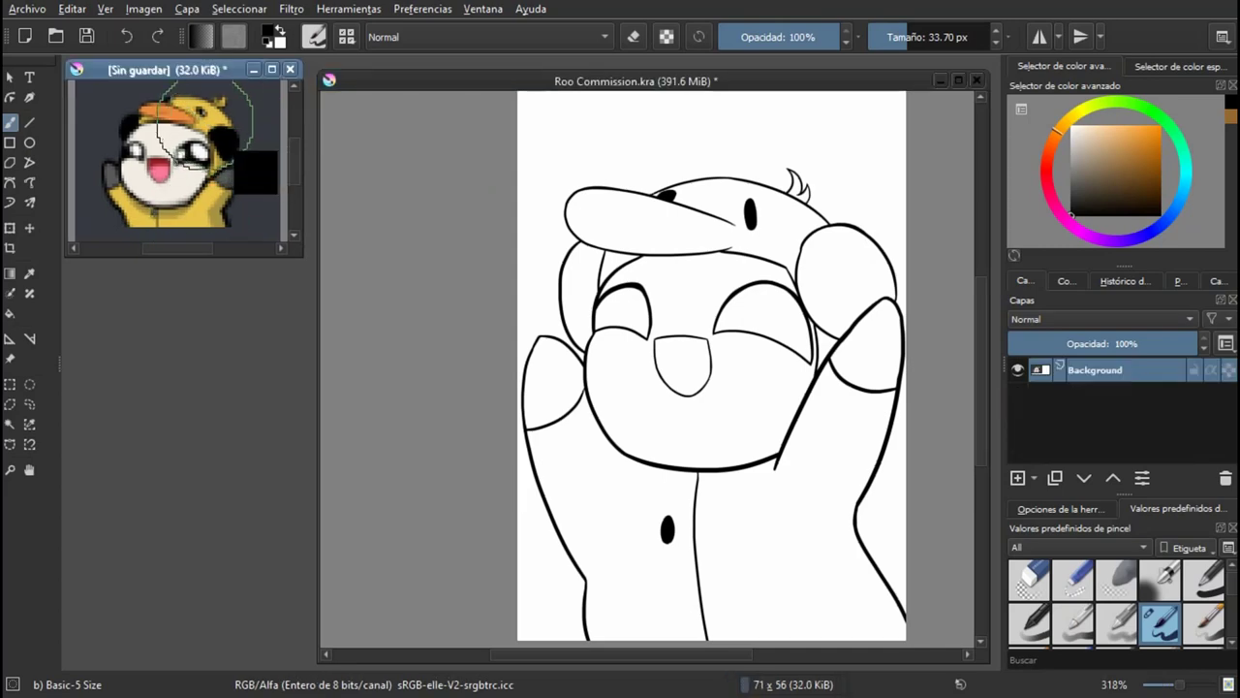
ctrl+click(204, 213)
drag(504, 81, 501, 82)
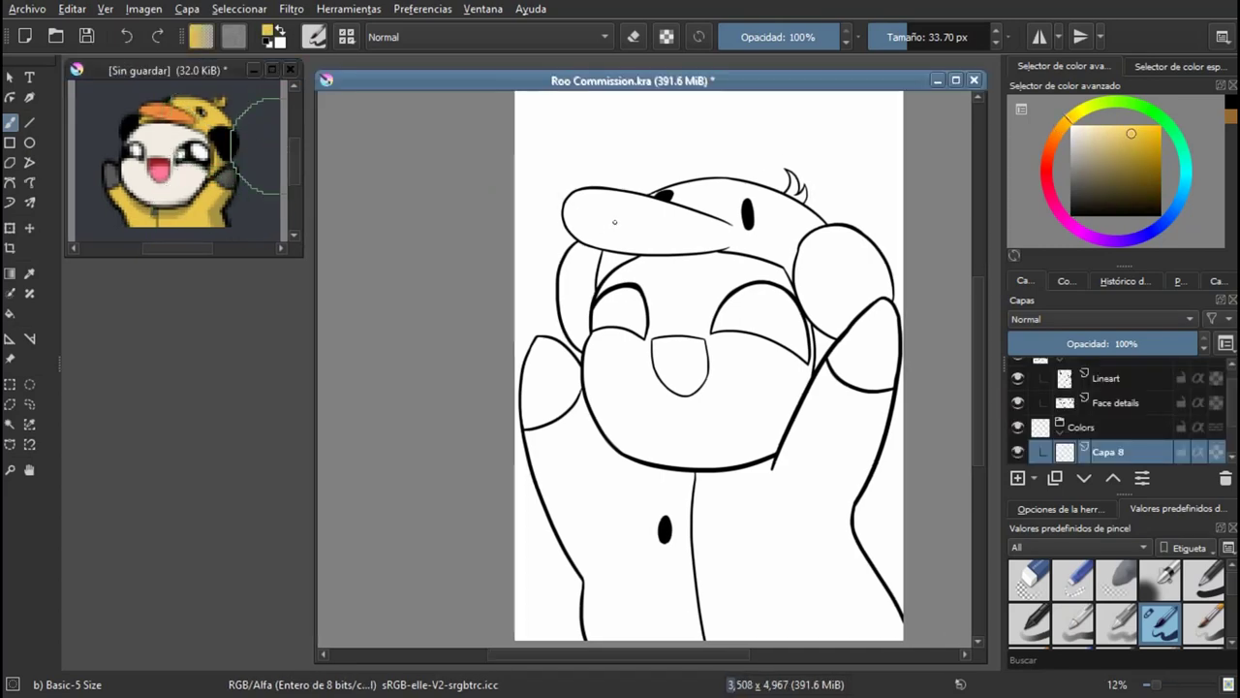
Step: Paint yellow along the edges of the triangular hood gap under the beak with a 45.13 px brush and fill its centre
drag(616, 225, 584, 230)
scroll(616, 237, up, 6)
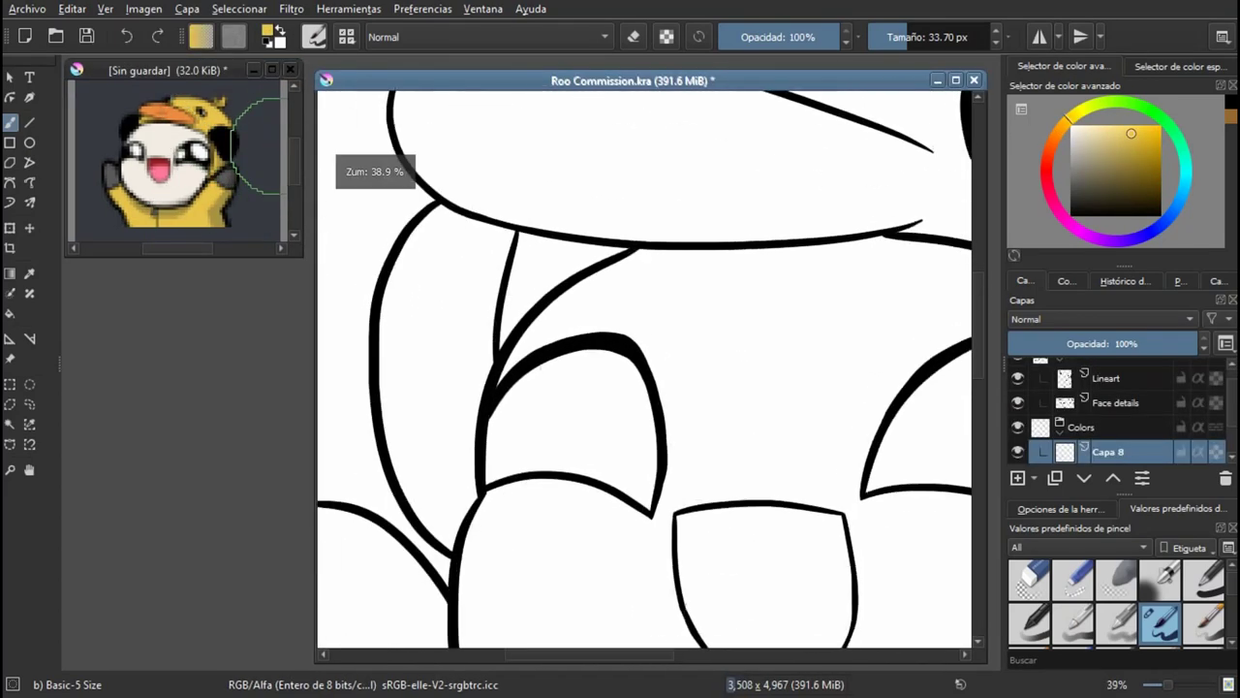
scroll(493, 244, up, 2)
mouse_move(488, 290)
mouse_down()
mouse_move(620, 268)
mouse_move(769, 271)
mouse_move(595, 350)
mouse_up()
mouse_move(717, 291)
mouse_down()
mouse_move(488, 446)
mouse_move(483, 302)
mouse_up()
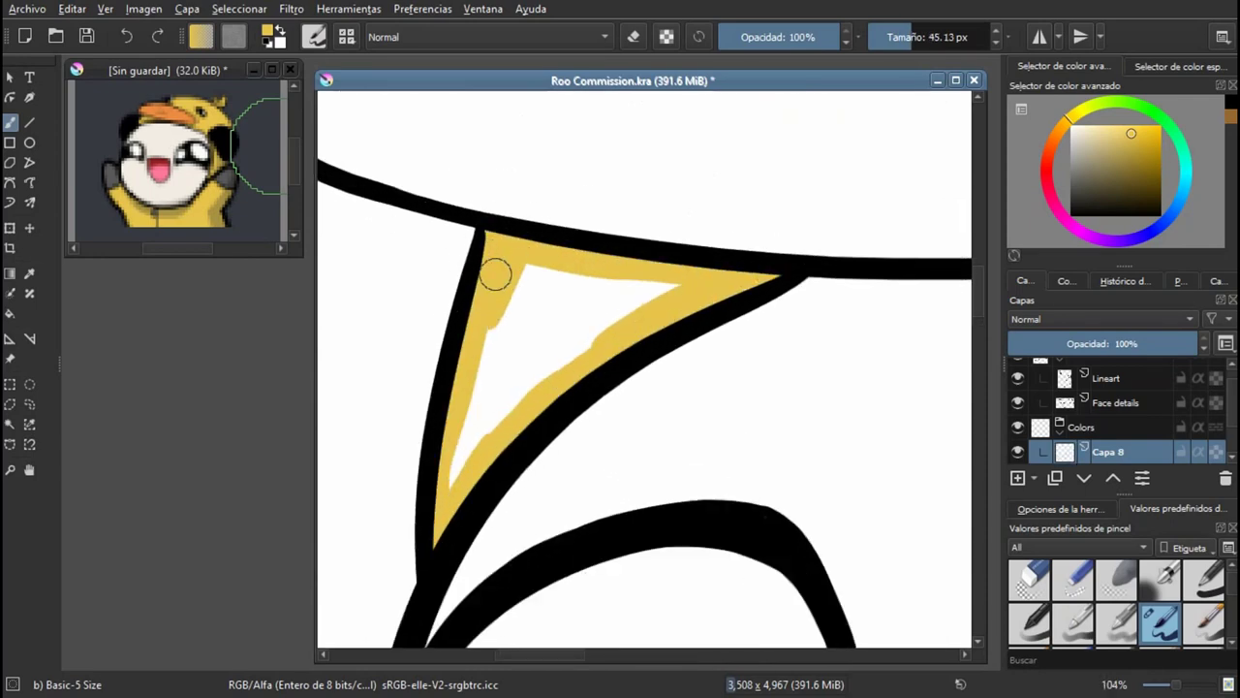
key(f)
click(559, 331)
scroll(576, 296, down, 5)
key(b)
drag(645, 254, 598, 318)
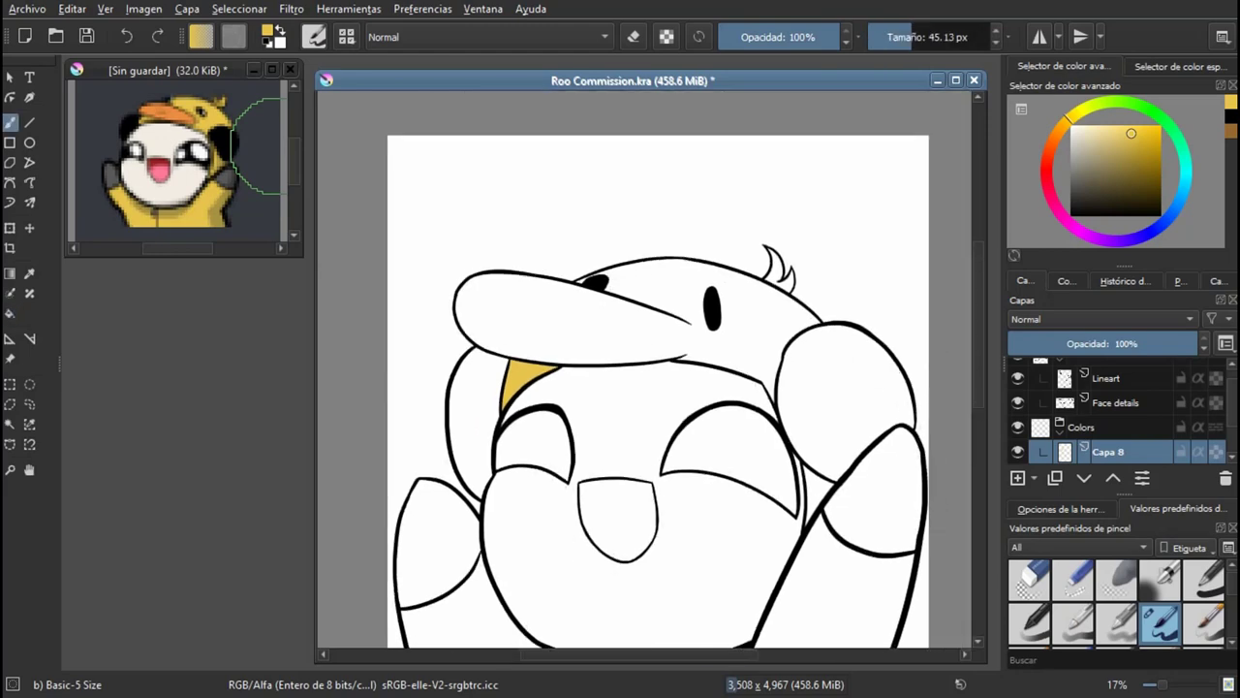
Step: Paint yellow along the hood's lower rim above the face and along its edge beside the right ear
scroll(598, 318, up, 2)
key(m)
scroll(700, 266, up, 4)
mouse_move(853, 330)
mouse_down()
mouse_move(652, 355)
mouse_move(470, 418)
mouse_move(394, 491)
mouse_up()
mouse_move(811, 323)
mouse_down()
mouse_move(465, 404)
mouse_move(396, 463)
mouse_move(390, 496)
mouse_move(604, 537)
mouse_up()
scroll(421, 490, down, 5)
key(m)
scroll(601, 337, up, 2)
drag(712, 290, 579, 364)
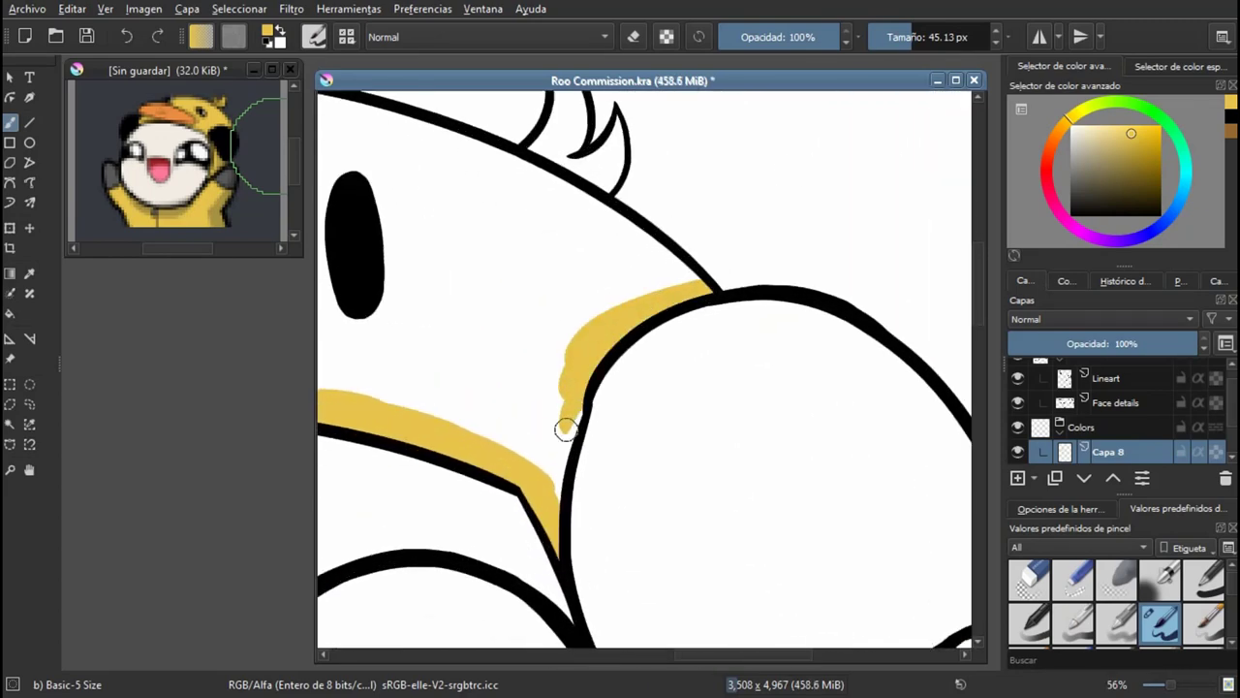
drag(563, 442, 556, 472)
scroll(555, 472, down, 2)
mouse_move(556, 472)
mouse_down()
mouse_move(689, 437)
mouse_move(813, 439)
mouse_up()
Step: Paint yellow along the inside of the hood's upper curve from the beak to the right ear
scroll(537, 281, up, 1)
drag(454, 275, 663, 237)
drag(795, 262, 635, 202)
scroll(635, 201, up, 1)
drag(635, 202, 849, 319)
drag(570, 197, 800, 297)
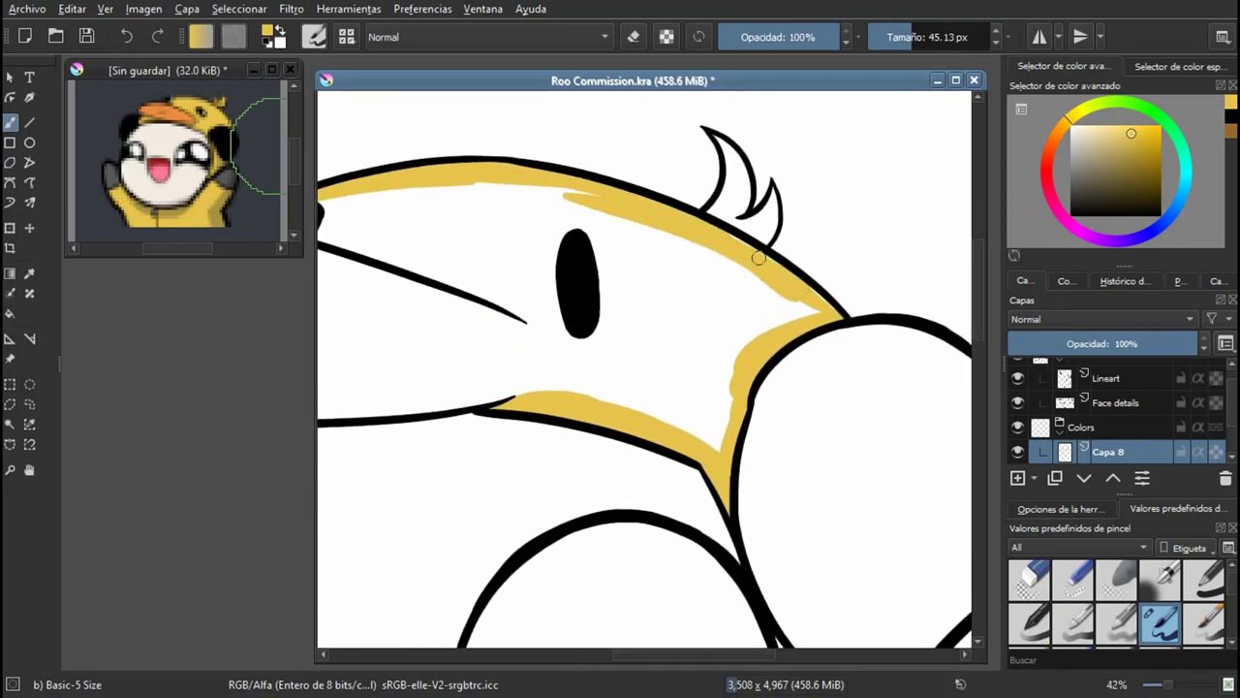
Step: Paint yellow around the beak's inner end and along its upper edge, and fill the rest of the hood
scroll(329, 320, up, 2)
mouse_move(625, 315)
mouse_down()
mouse_move(636, 355)
mouse_move(626, 449)
mouse_up()
drag(648, 408, 622, 429)
scroll(669, 310, down, 2)
drag(668, 310, 816, 372)
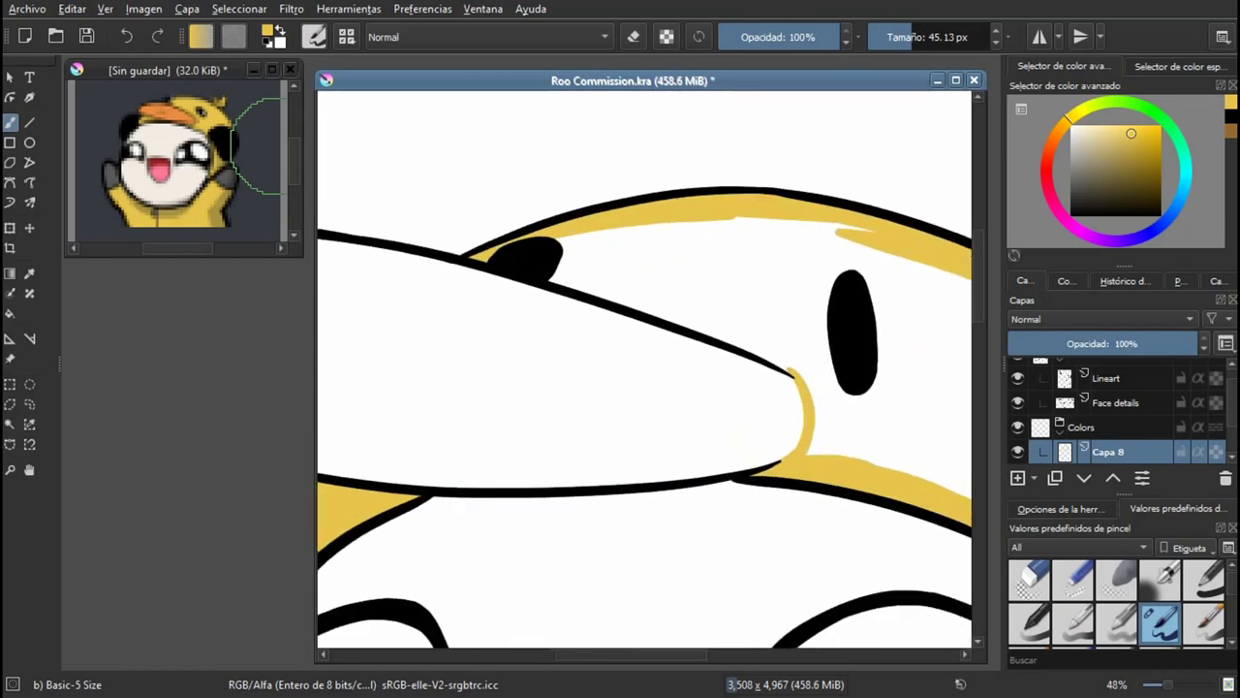
mouse_move(560, 232)
mouse_down()
mouse_move(556, 264)
mouse_move(694, 316)
mouse_up()
scroll(655, 294, up, 1)
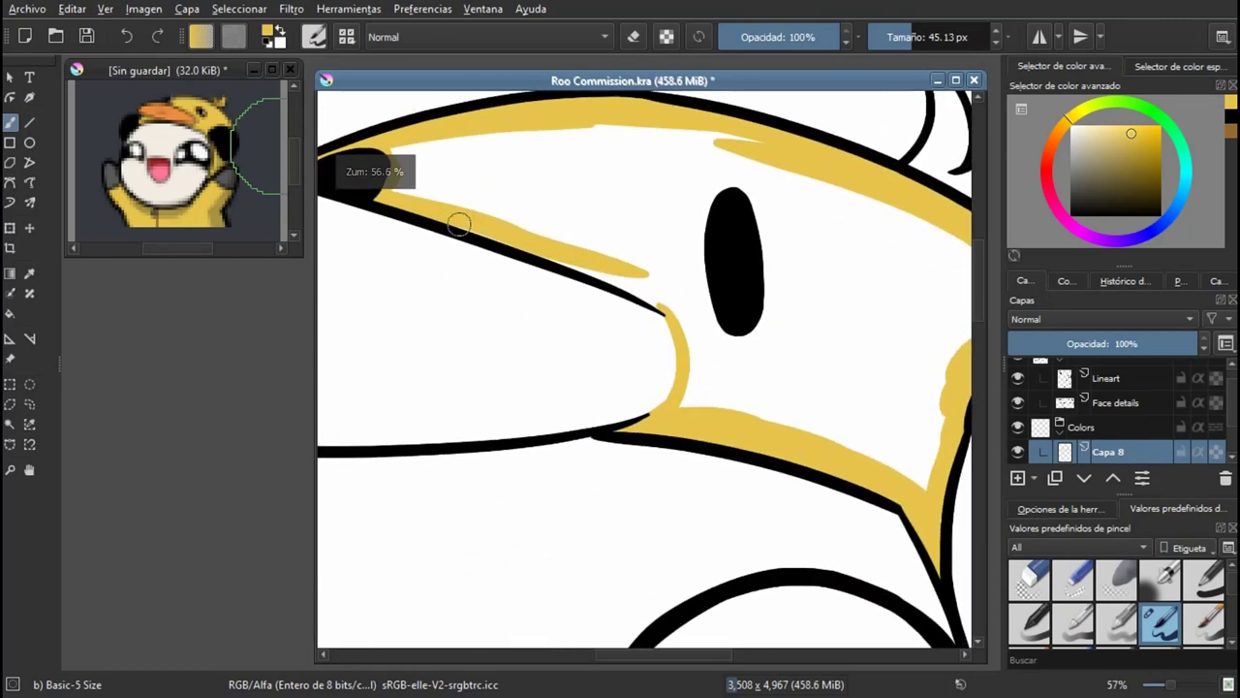
scroll(687, 319, down, 10)
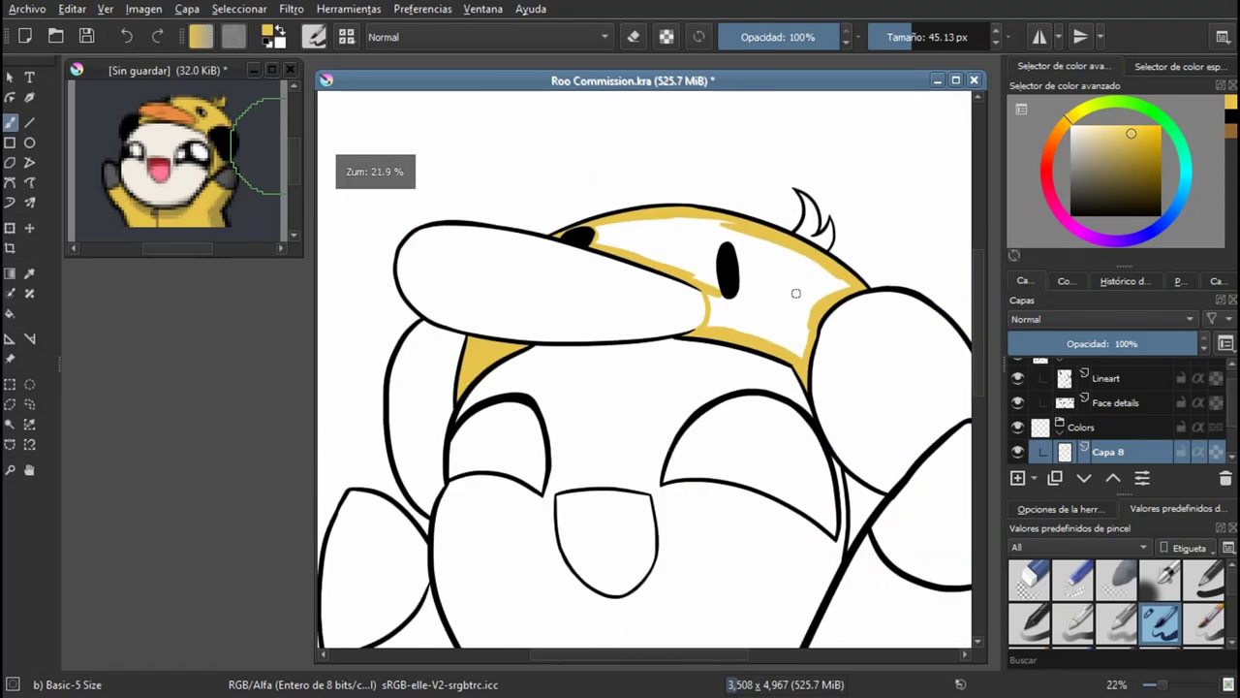
key(f)
scroll(656, 303, up, 8)
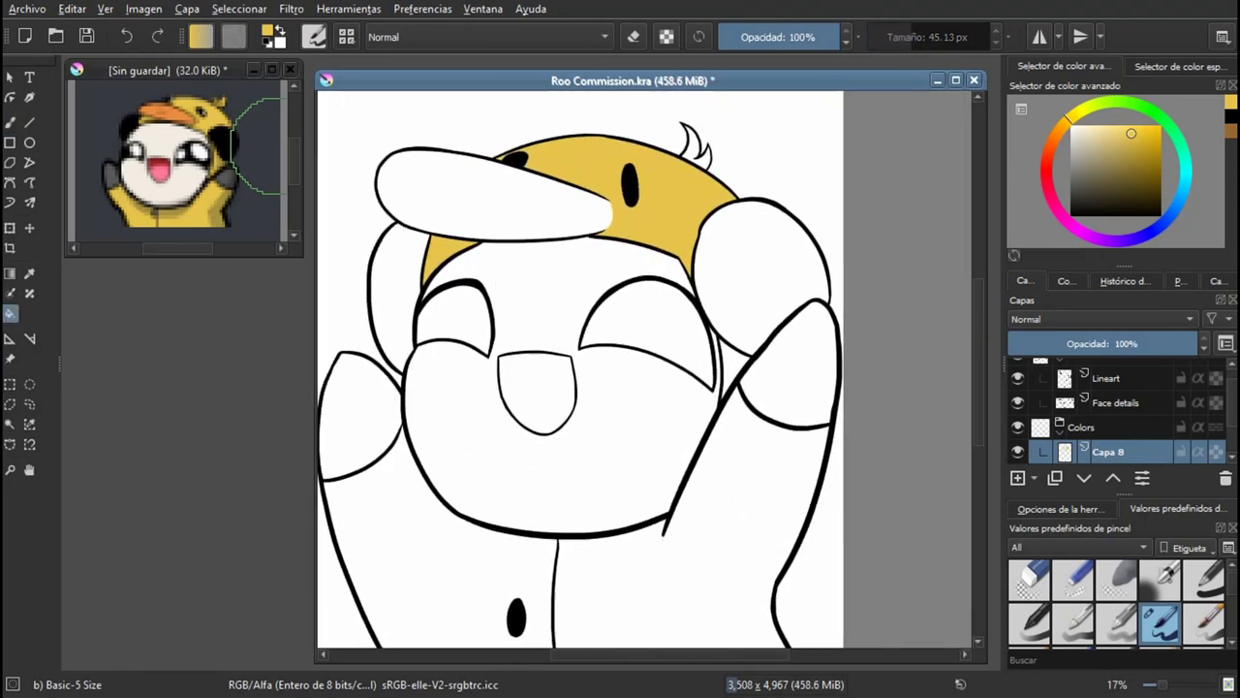
Step: Paint the small triangular gap between the face, right ear and raised arm yellow, and save the drawing
key(b)
mouse_move(656, 302)
mouse_down()
mouse_move(752, 361)
mouse_move(724, 375)
mouse_move(685, 437)
mouse_up()
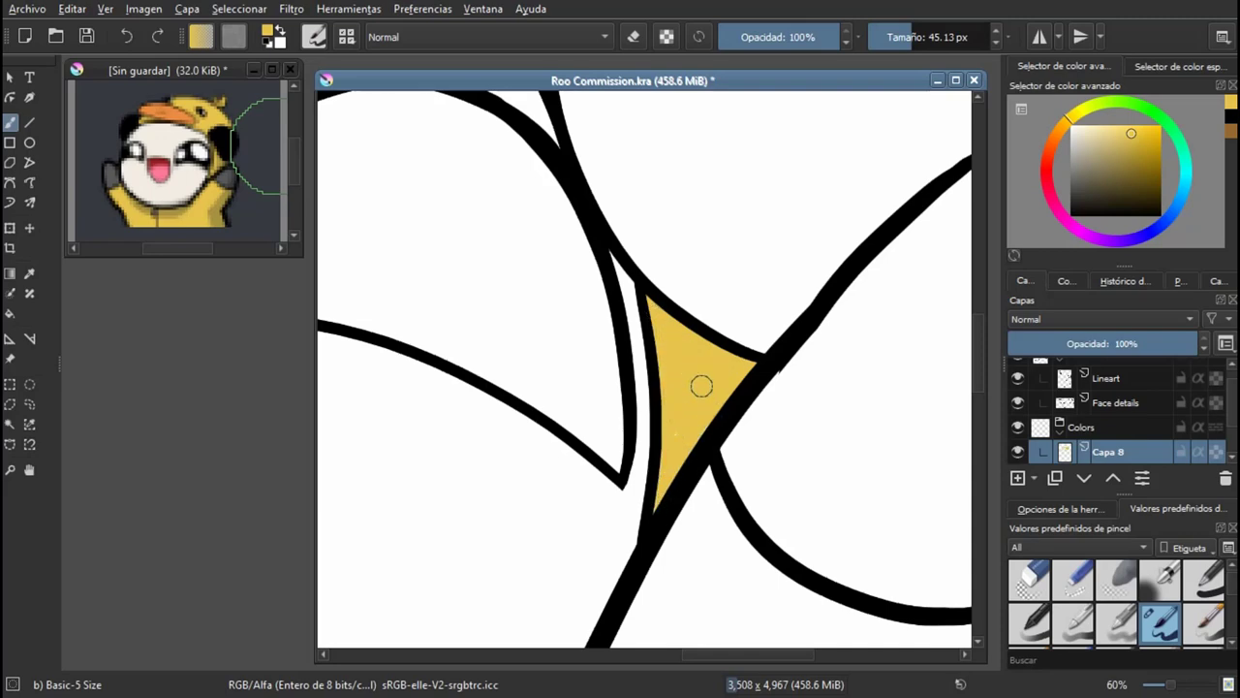
scroll(688, 408, down, 8)
key(ctrl+s)
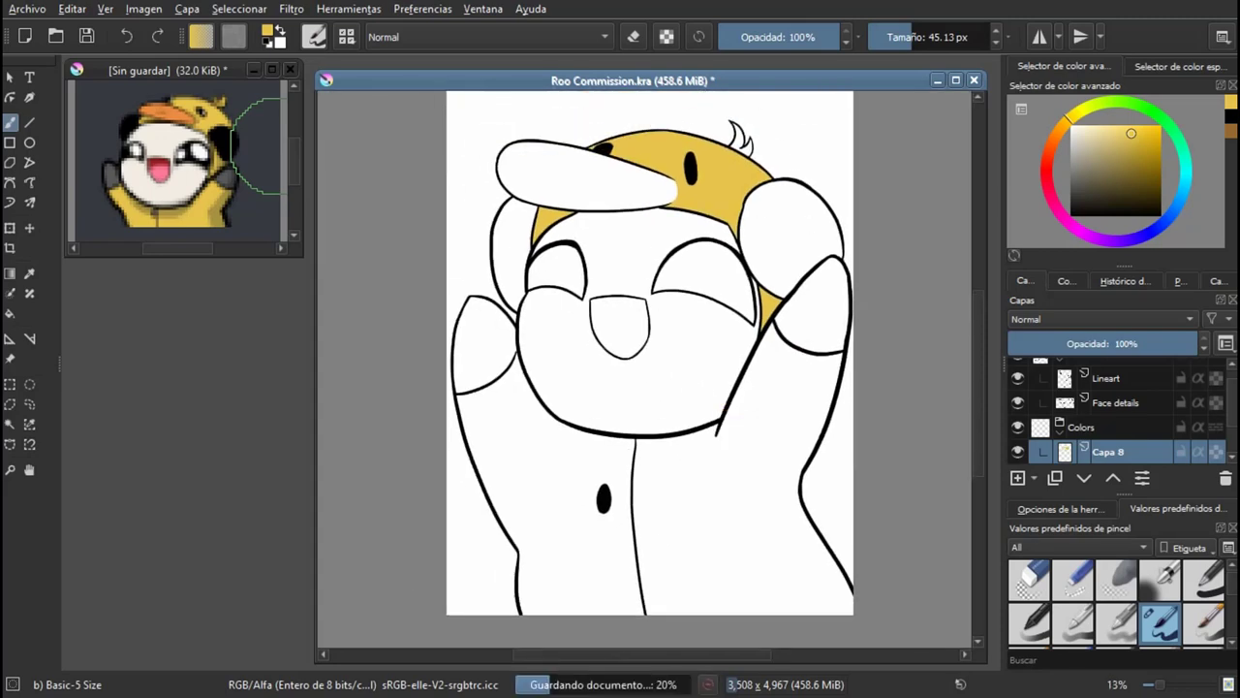
Step: Paint yellow along the suit's edge below the left paw and down the outer side of the left arm and body
scroll(665, 290, up, 8)
mouse_move(667, 260)
mouse_down()
mouse_move(615, 369)
mouse_move(453, 473)
mouse_move(530, 430)
mouse_up()
scroll(529, 429, down, 2)
scroll(436, 388, up, 1)
drag(367, 267, 461, 558)
scroll(461, 558, down, 2)
mouse_move(429, 259)
mouse_down()
mouse_move(480, 388)
mouse_move(547, 494)
mouse_up()
scroll(546, 495, up, 2)
drag(483, 321, 489, 546)
scroll(503, 420, down, 3)
drag(491, 454, 500, 530)
scroll(526, 362, down, 5)
scroll(528, 126, up, 3)
Step: Paint yellow along the suit's edge beneath the face and up the inner side of the right arm
mouse_move(460, 238)
mouse_down()
mouse_move(503, 343)
mouse_move(551, 419)
mouse_up()
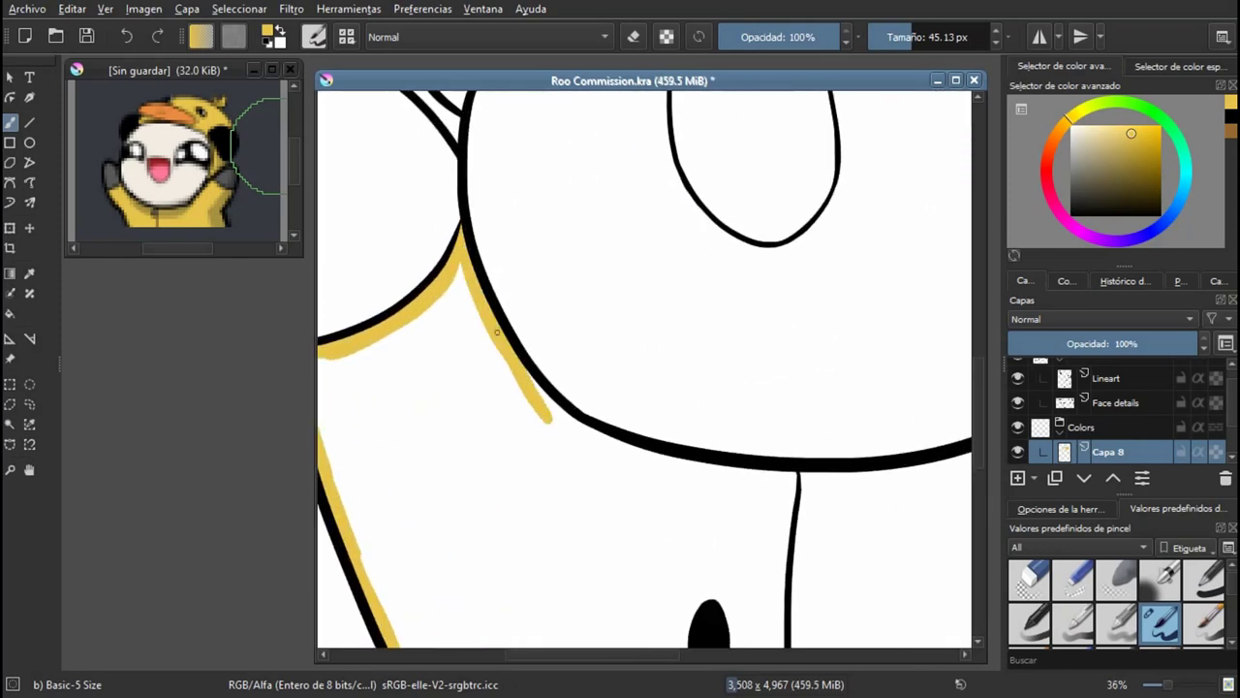
scroll(612, 451, down, 2)
drag(491, 336, 558, 350)
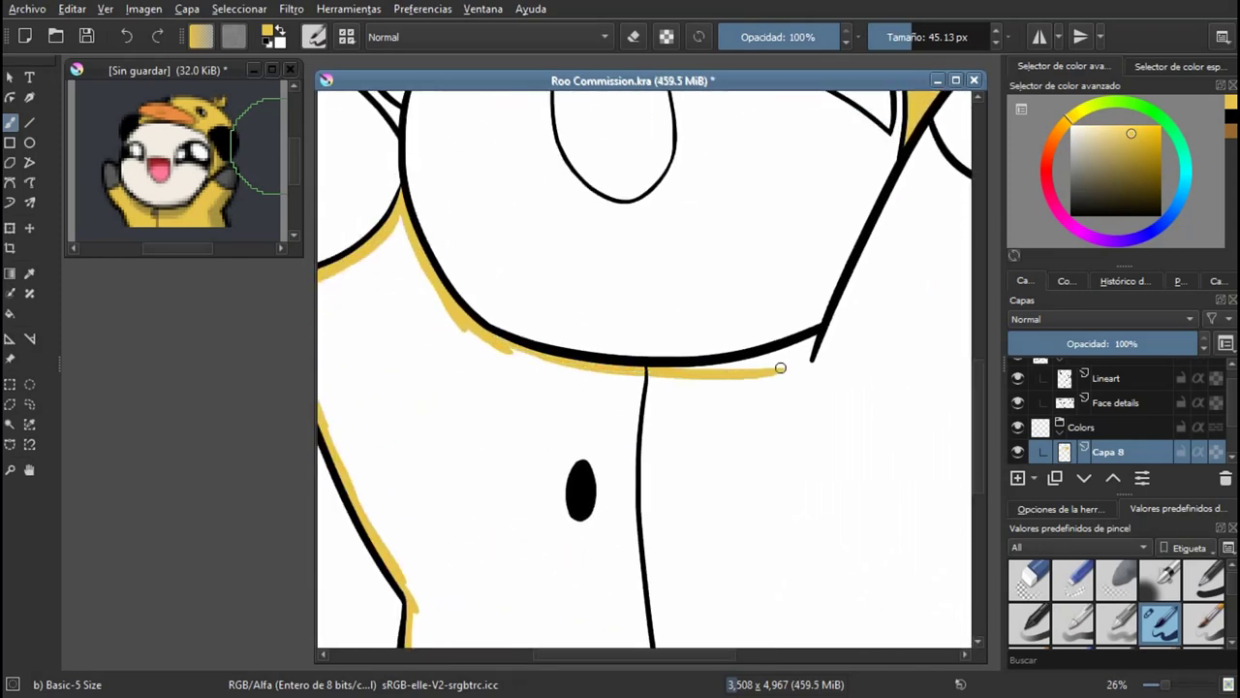
scroll(644, 368, up, 1)
mouse_move(686, 171)
mouse_down()
mouse_move(608, 358)
mouse_move(608, 320)
mouse_up()
key(ctrl+z)
drag(544, 445, 448, 523)
Step: Paint yellow below the right paw and down the outer side of the right arm and body
scroll(608, 278, up, 1)
drag(664, 315, 607, 278)
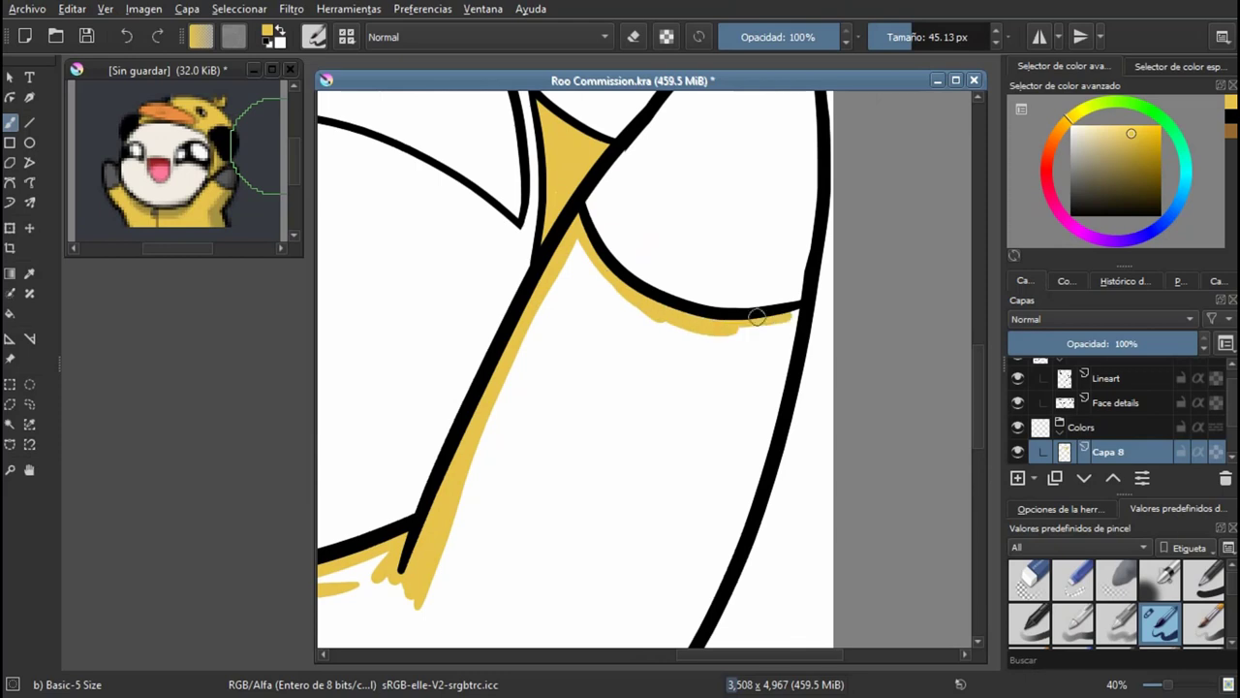
scroll(806, 333, down, 2)
drag(764, 157, 713, 339)
scroll(661, 515, down, 2)
drag(661, 514, 618, 389)
scroll(634, 429, up, 2)
drag(646, 448, 609, 370)
Step: Fill the outlined body and arms of the suit with yellow and save the drawing
scroll(731, 598, down, 5)
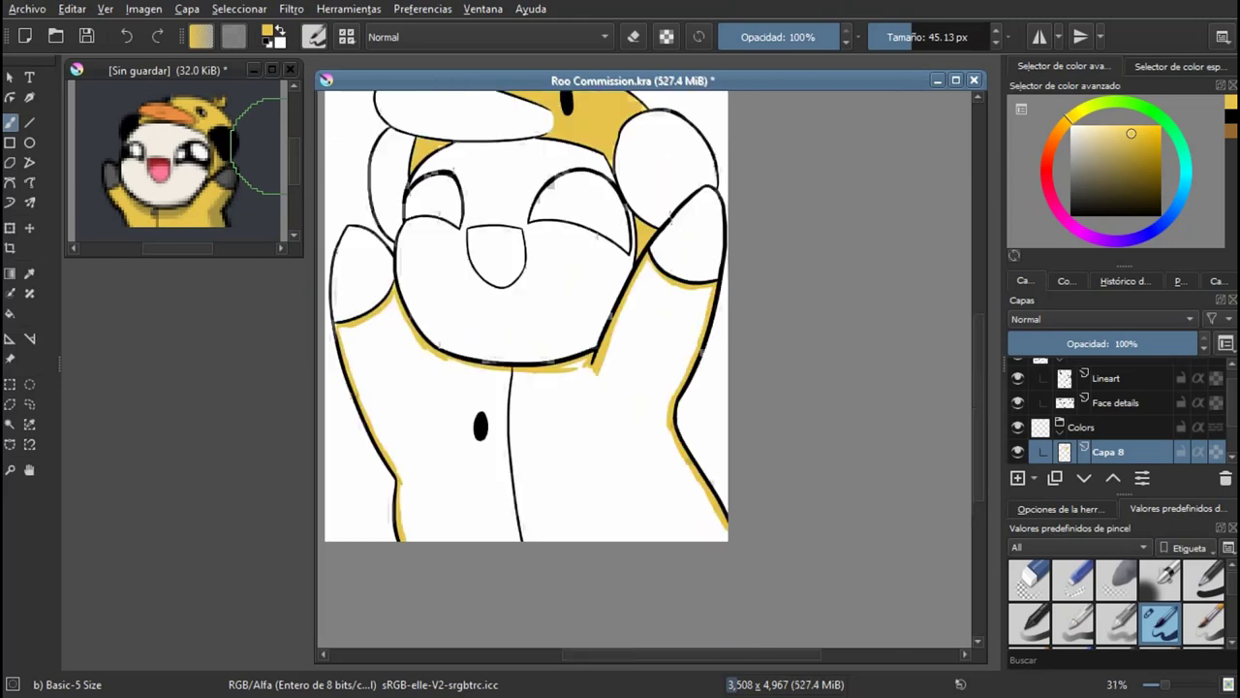
click(679, 465)
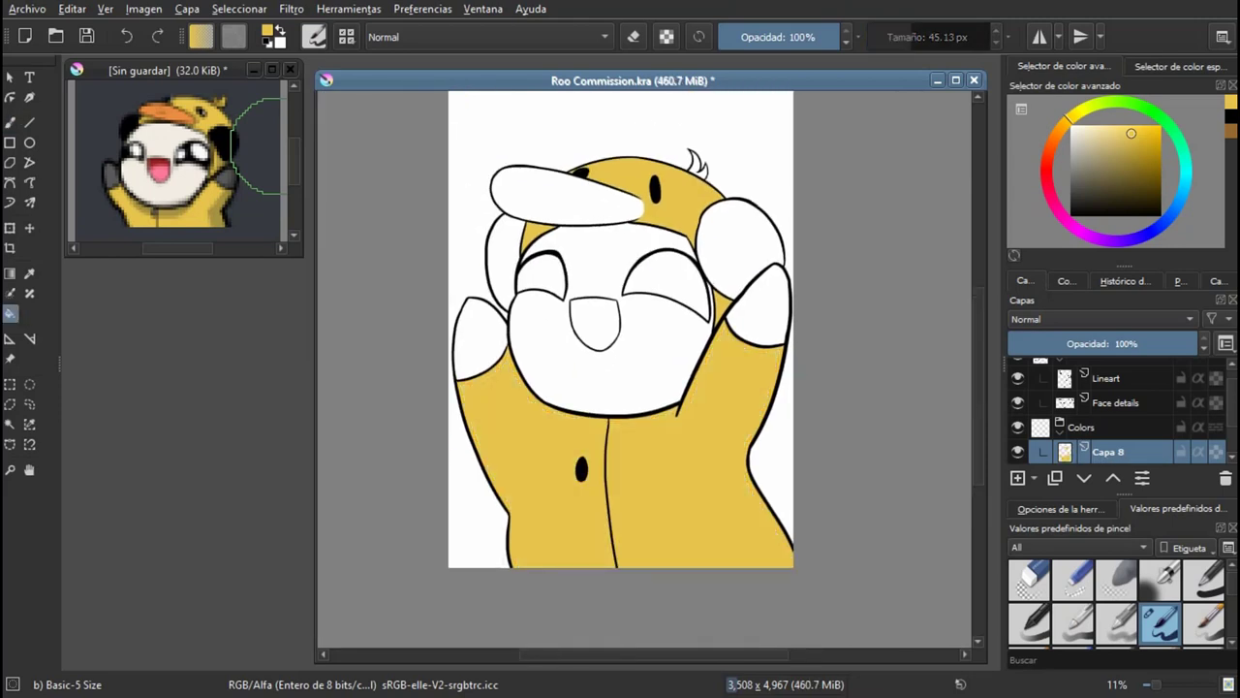
drag(685, 360, 702, 398)
scroll(703, 398, up, 1)
key(ctrl+s)
scroll(1119, 412, down, 1)
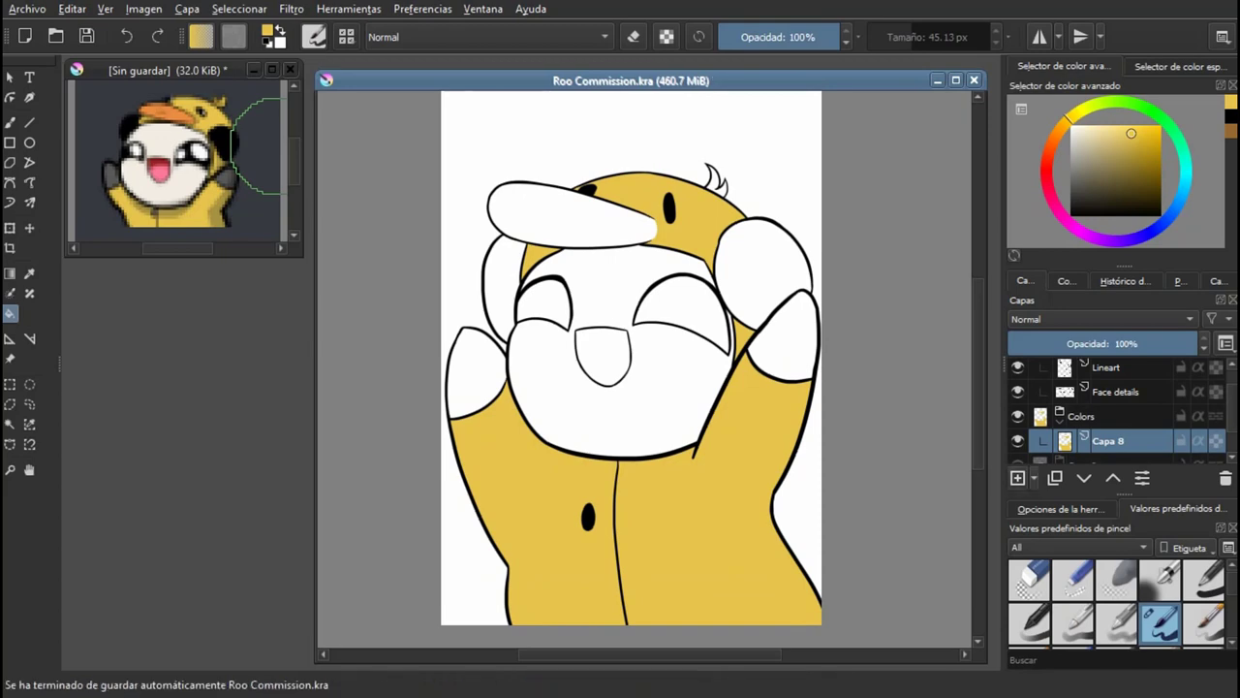
Step: Add a new layer beneath Capa 8, sample the beak's orange from the reference image and return to the drawing
click(1018, 477)
drag(1111, 413, 1111, 449)
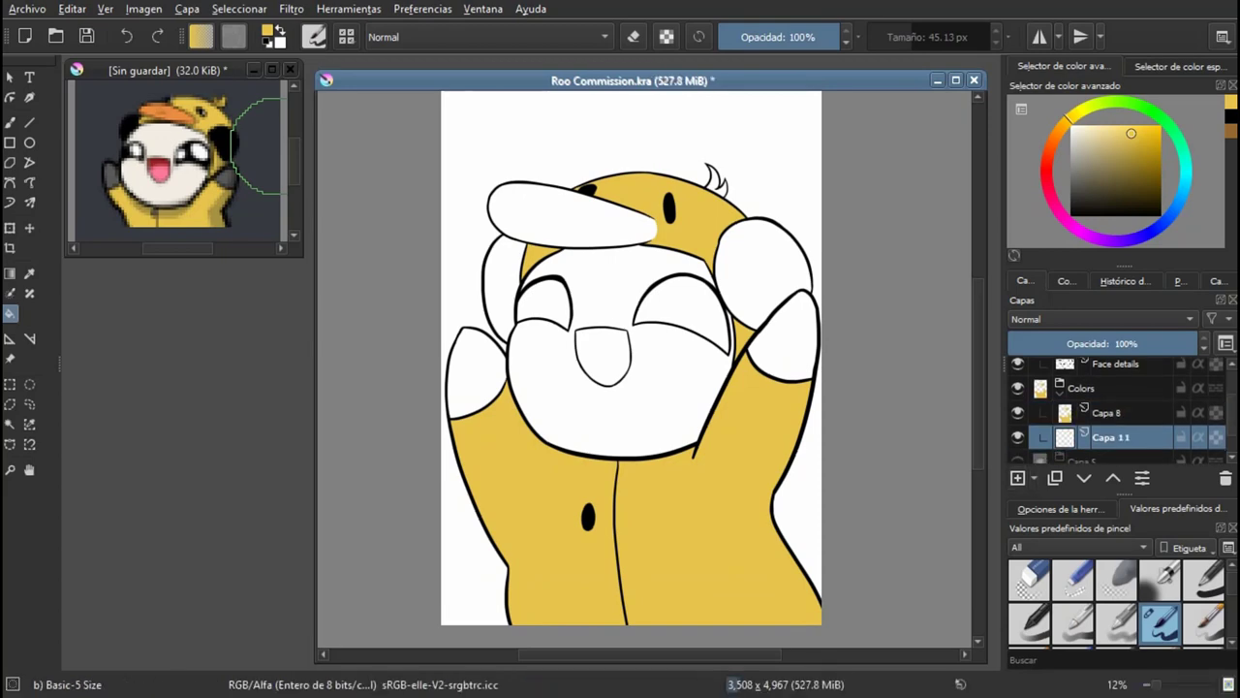
click(174, 114)
ctrl+click(173, 112)
click(559, 188)
drag(559, 188, 563, 229)
Step: Paint orange all around the inside of the beak's outline with a 74.70 px brush
scroll(558, 235, up, 2)
key(b)
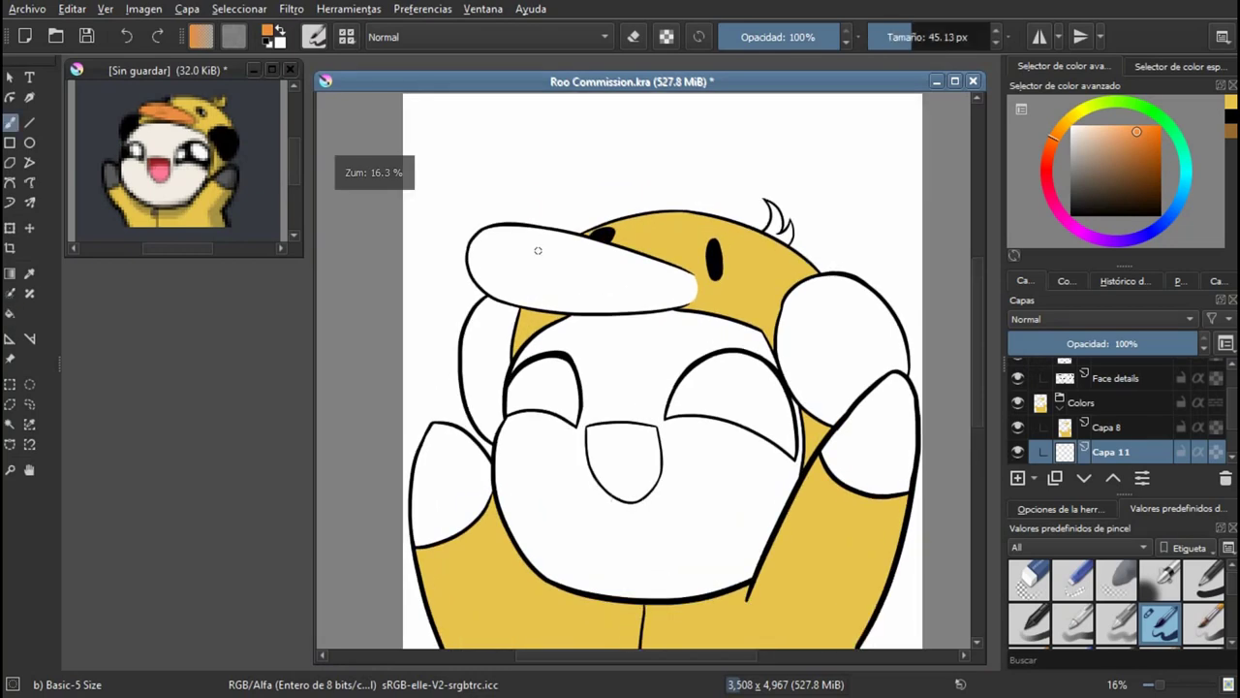
scroll(539, 250, up, 3)
key(bracketright)
drag(427, 255, 554, 269)
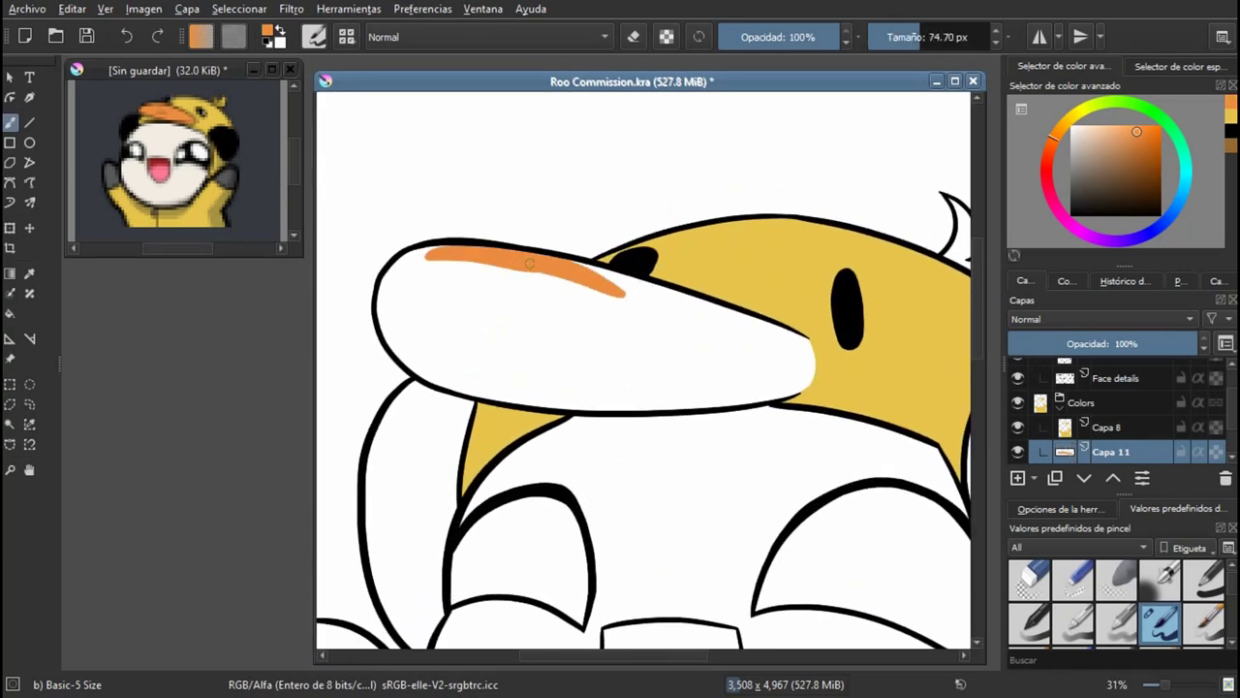
drag(625, 295, 685, 307)
drag(814, 346, 482, 263)
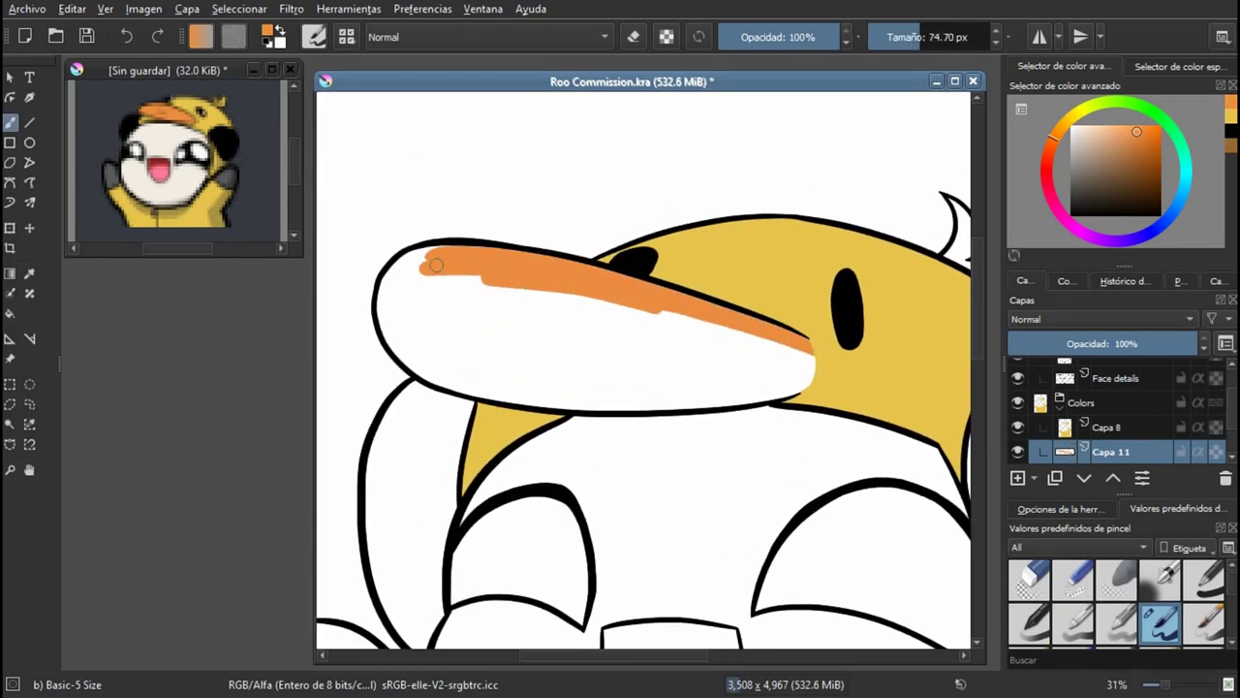
mouse_move(473, 386)
mouse_down()
mouse_move(611, 403)
mouse_move(736, 393)
mouse_move(820, 337)
mouse_up()
Step: Fill the beak's centre with orange, touch up its edge and save the drawing
key(f)
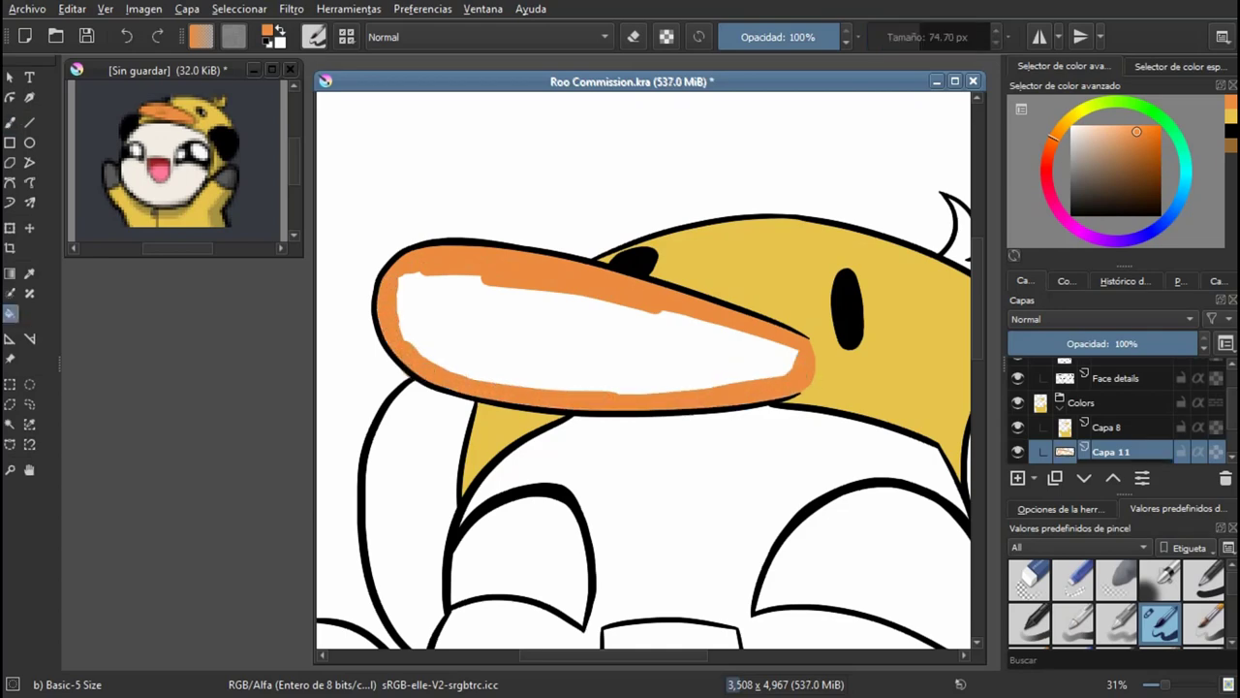
click(515, 355)
key(b)
mouse_move(412, 398)
mouse_down()
mouse_move(396, 294)
mouse_move(410, 346)
mouse_up()
key(e)
key(e)
drag(532, 223, 532, 327)
scroll(644, 368, down, 4)
key(ctrl+s)
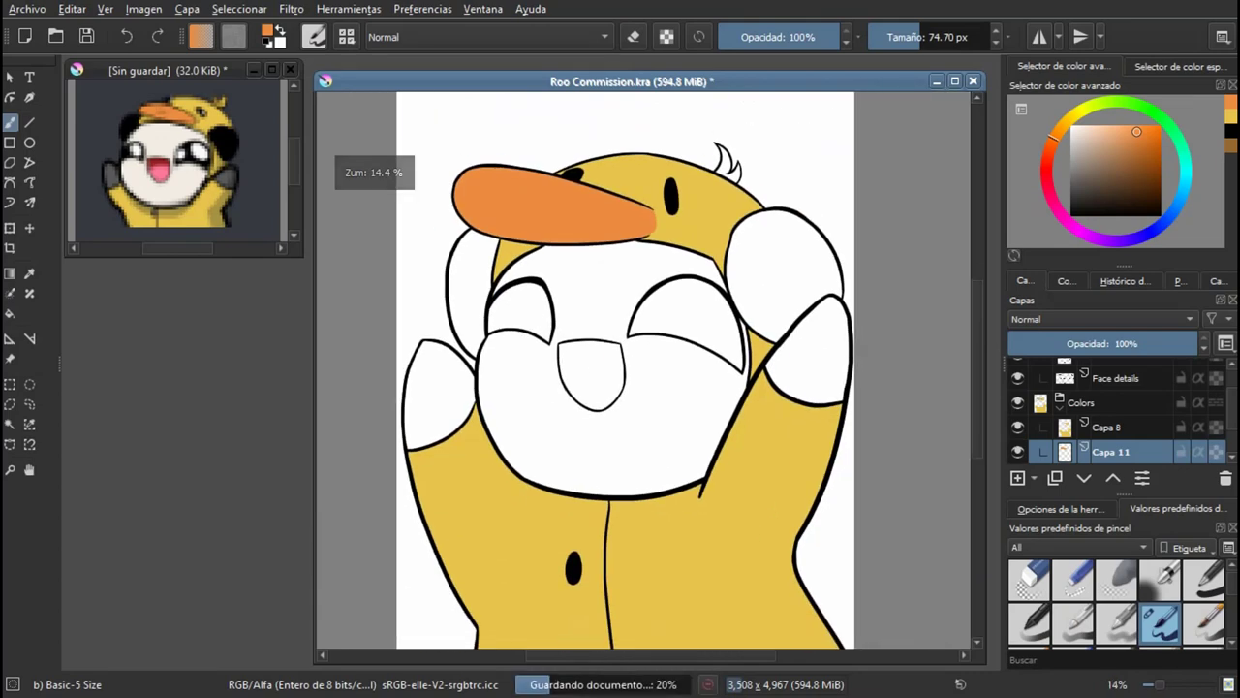
Step: Add a new layer beneath Capa 11, sample the paw's dark grey from the reference image and return to the drawing
scroll(1119, 417, down, 2)
key(Insert)
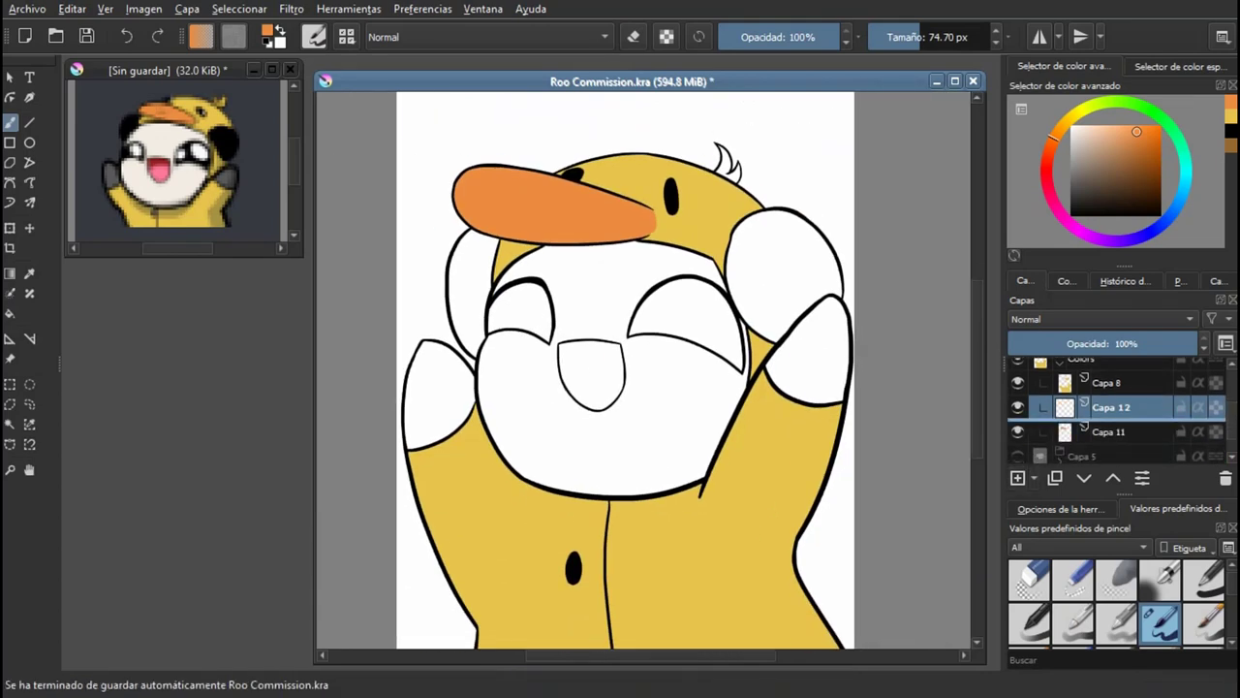
click(118, 179)
ctrl+click(118, 179)
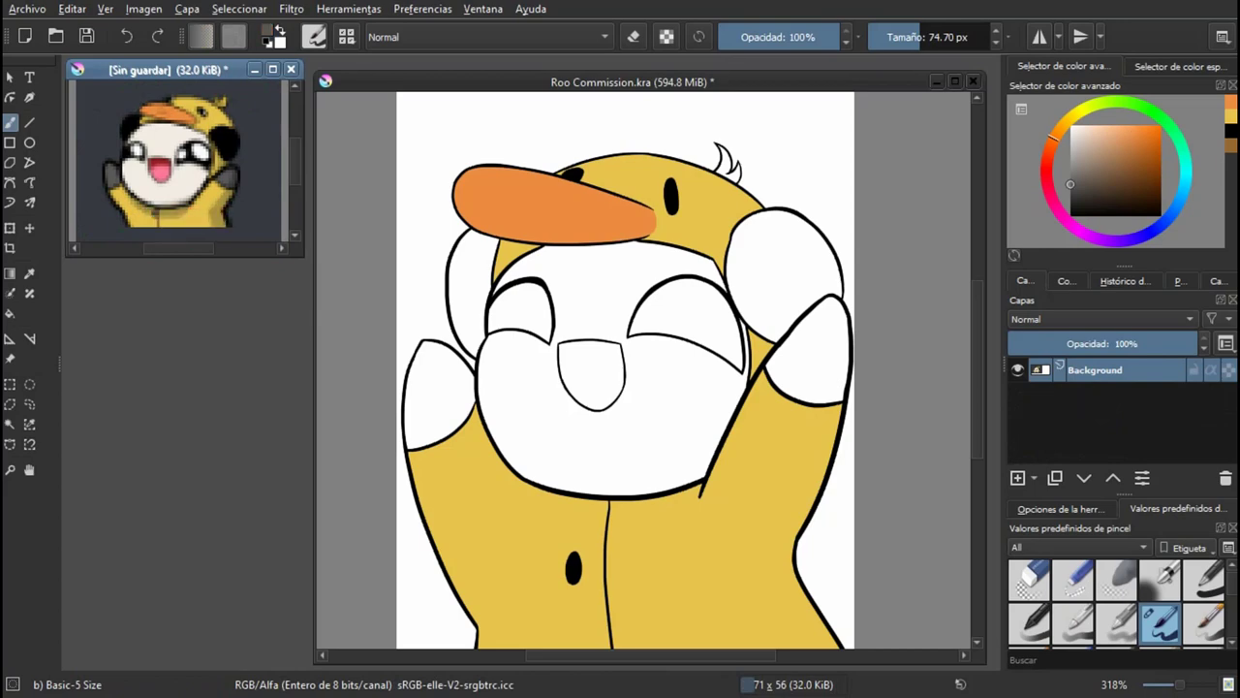
click(461, 394)
Step: Paint dark grey around the inside edge of the left paw and fill its centre
scroll(461, 394, up, 2)
scroll(481, 339, up, 2)
mouse_move(484, 235)
mouse_down()
mouse_move(437, 327)
mouse_move(438, 526)
mouse_up()
scroll(609, 372, up, 1)
mouse_move(485, 279)
mouse_down()
mouse_move(586, 334)
mouse_move(632, 410)
mouse_move(515, 442)
mouse_up()
key(f)
click(561, 438)
scroll(637, 322, down, 5)
Step: Paint dark grey around the inside edge of the right paw, fill its centre and save the drawing
key(b)
scroll(685, 345, up, 4)
mouse_move(734, 328)
mouse_down()
mouse_move(783, 279)
mouse_move(793, 299)
mouse_up()
drag(806, 463, 662, 471)
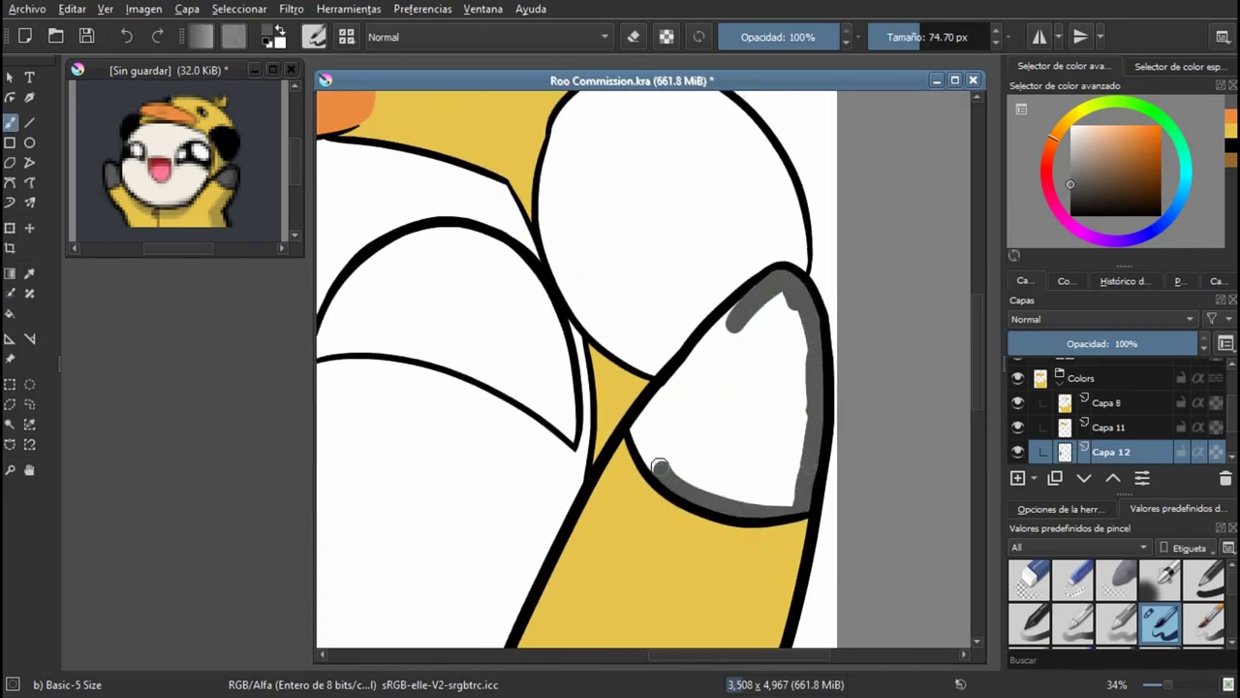
drag(741, 308, 662, 400)
key(f)
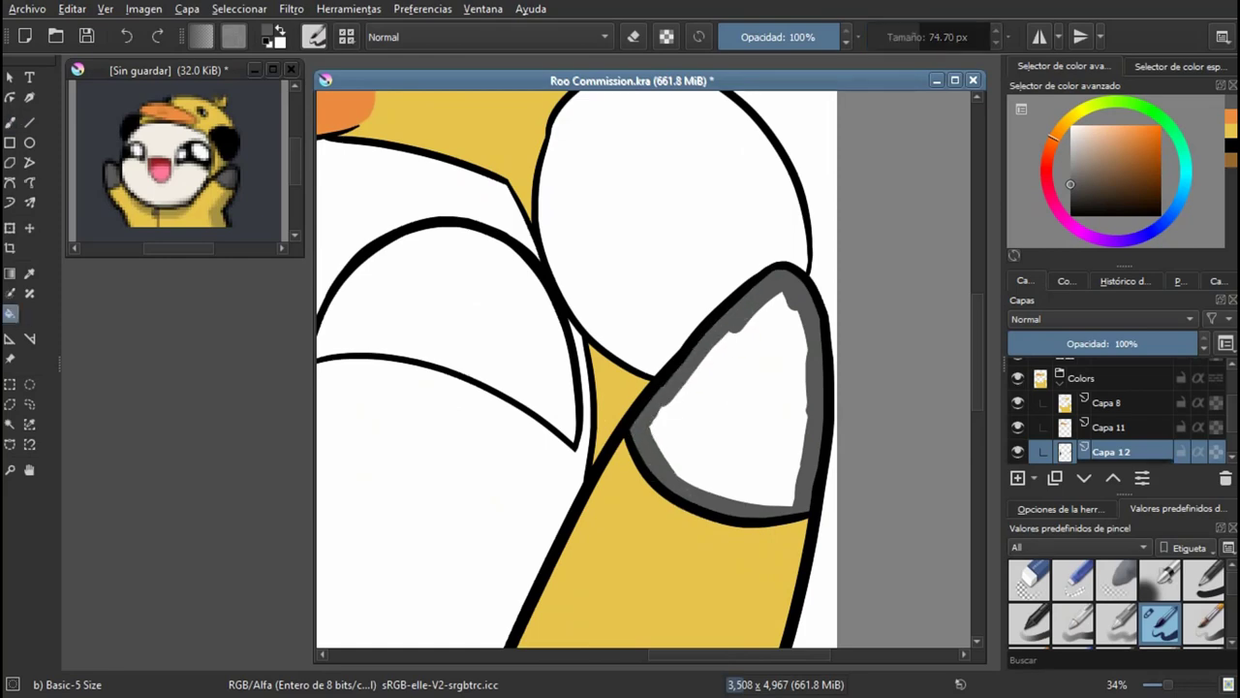
click(738, 371)
scroll(775, 305, down, 5)
scroll(806, 342, up, 1)
key(ctrl+s)
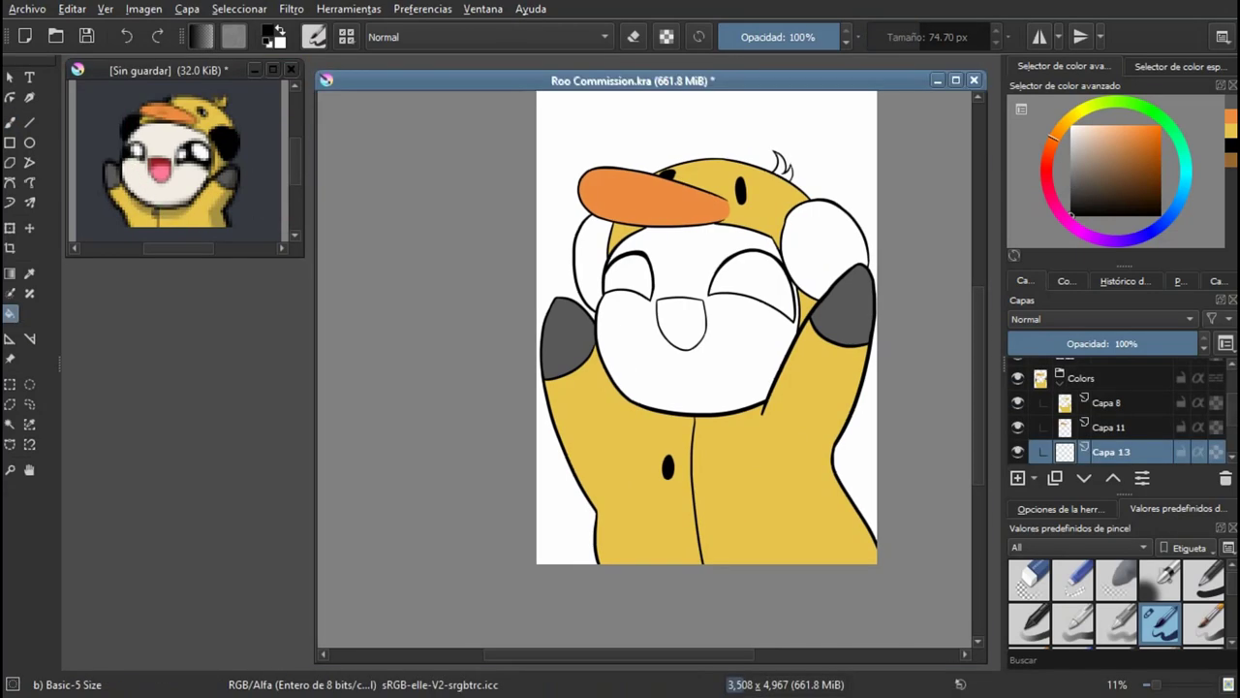
Step: Paint black around the inside edge of the left ear on the Capa 13 layer and fill its centre
key(b)
scroll(582, 234, up, 3)
scroll(581, 234, up, 2)
drag(593, 221, 562, 366)
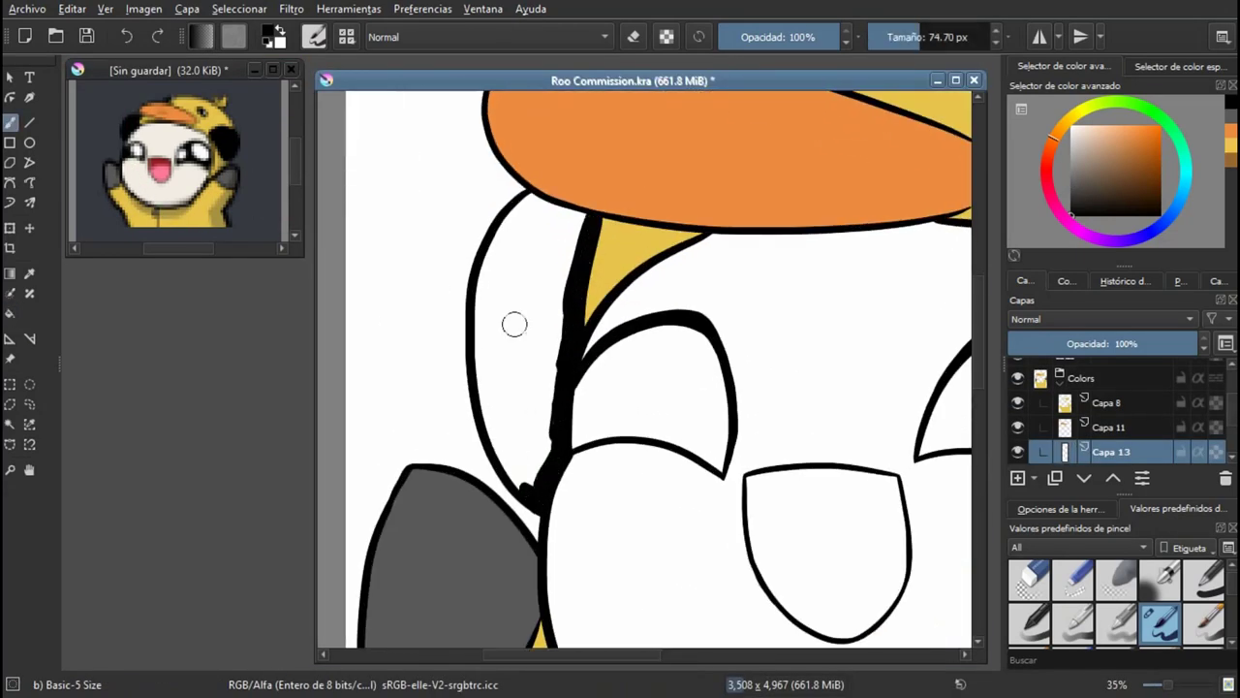
key(ctrl+z)
key(ctrl+z)
drag(481, 308, 486, 391)
drag(480, 346, 525, 490)
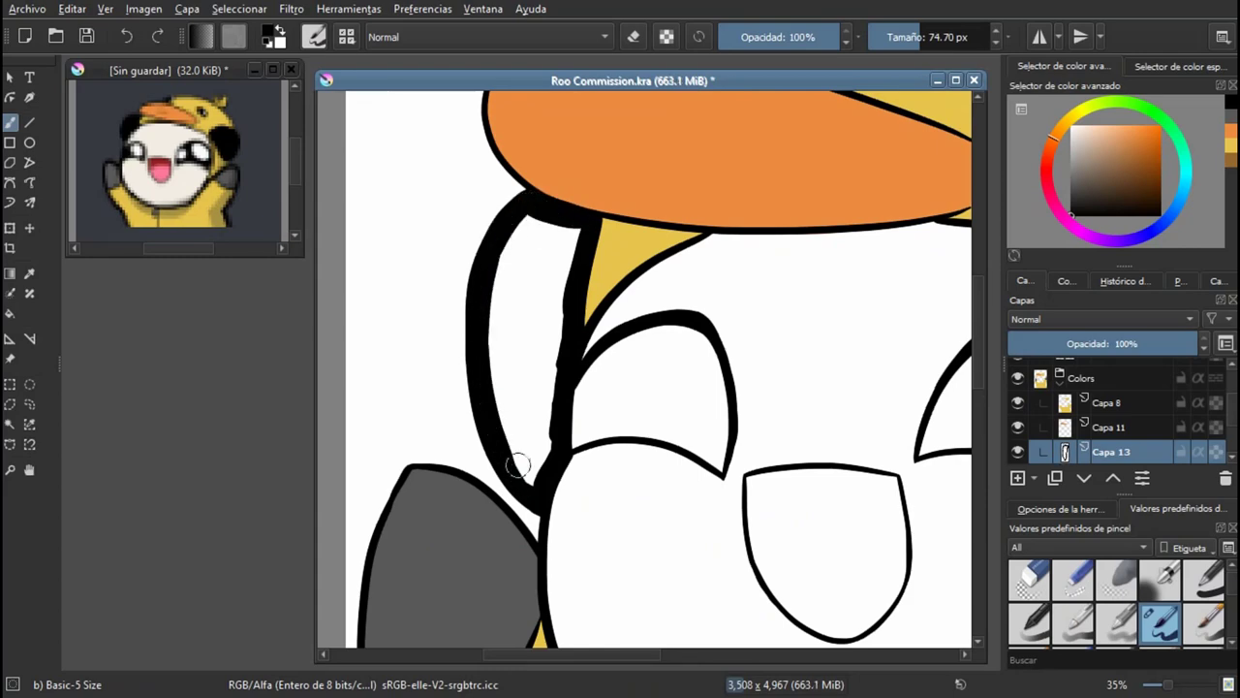
key(f)
click(525, 378)
scroll(635, 258, down, 2)
Step: Paint black around the inside edge of the right ear and fill its centre
key(b)
scroll(634, 320, down, 3)
scroll(732, 334, up, 5)
mouse_move(693, 233)
mouse_down()
mouse_move(597, 289)
mouse_move(570, 456)
mouse_move(629, 522)
mouse_up()
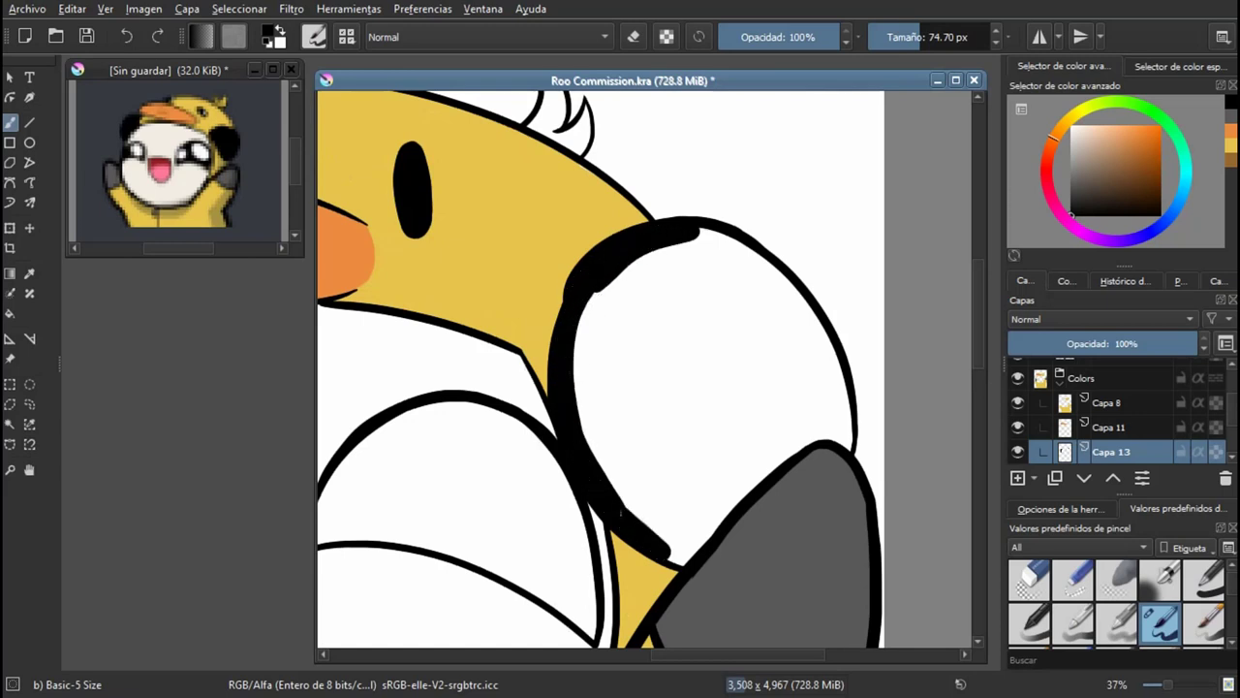
drag(684, 562, 795, 456)
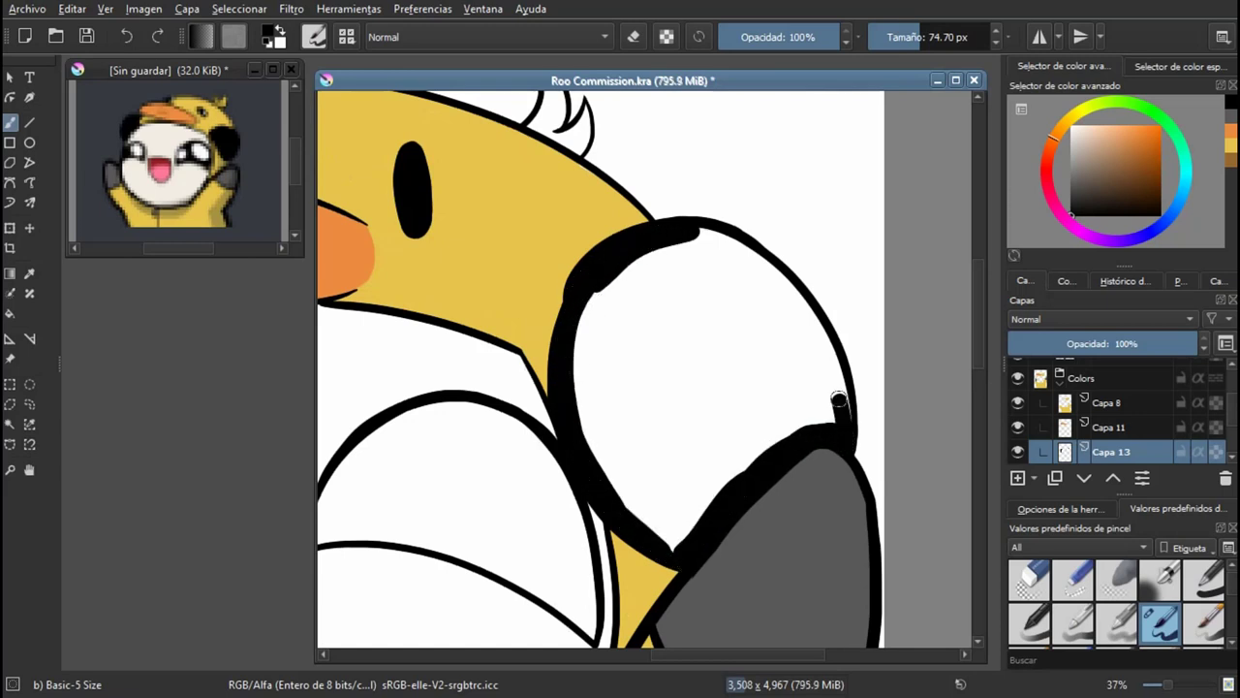
drag(746, 254, 822, 370)
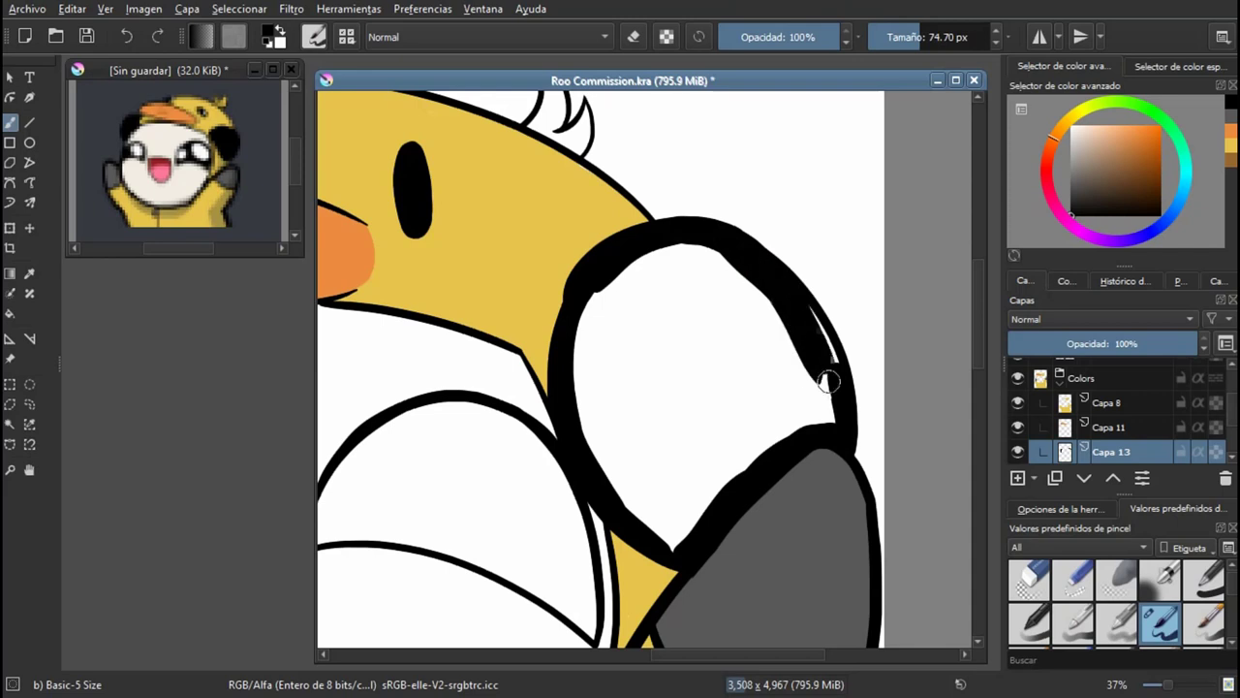
key(f)
click(727, 320)
scroll(727, 291, down, 3)
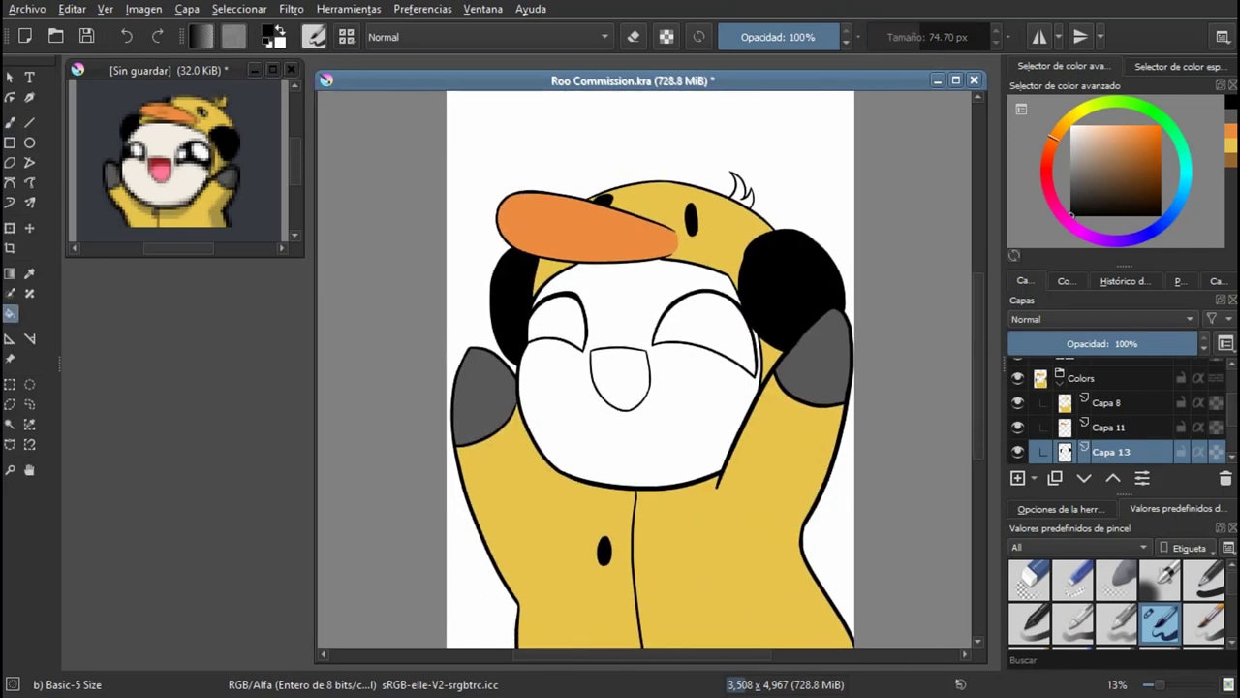
Step: Select the Capa 8 layer, save the drawing and sample the yellow from the hood
click(1107, 402)
key(ctrl+s)
ctrl+click(722, 221)
Step: Paint the tuft on top of the hood yellow with a 39.72 px brush and save the drawing
scroll(756, 160, up, 3)
key(b)
scroll(690, 259, up, 2)
mouse_move(690, 258)
mouse_down()
mouse_move(669, 259)
mouse_move(680, 258)
mouse_move(641, 392)
mouse_up()
click(385, 367)
mouse_move(681, 236)
mouse_down()
mouse_move(727, 372)
mouse_move(664, 410)
mouse_move(778, 453)
mouse_up()
scroll(766, 504, down, 12)
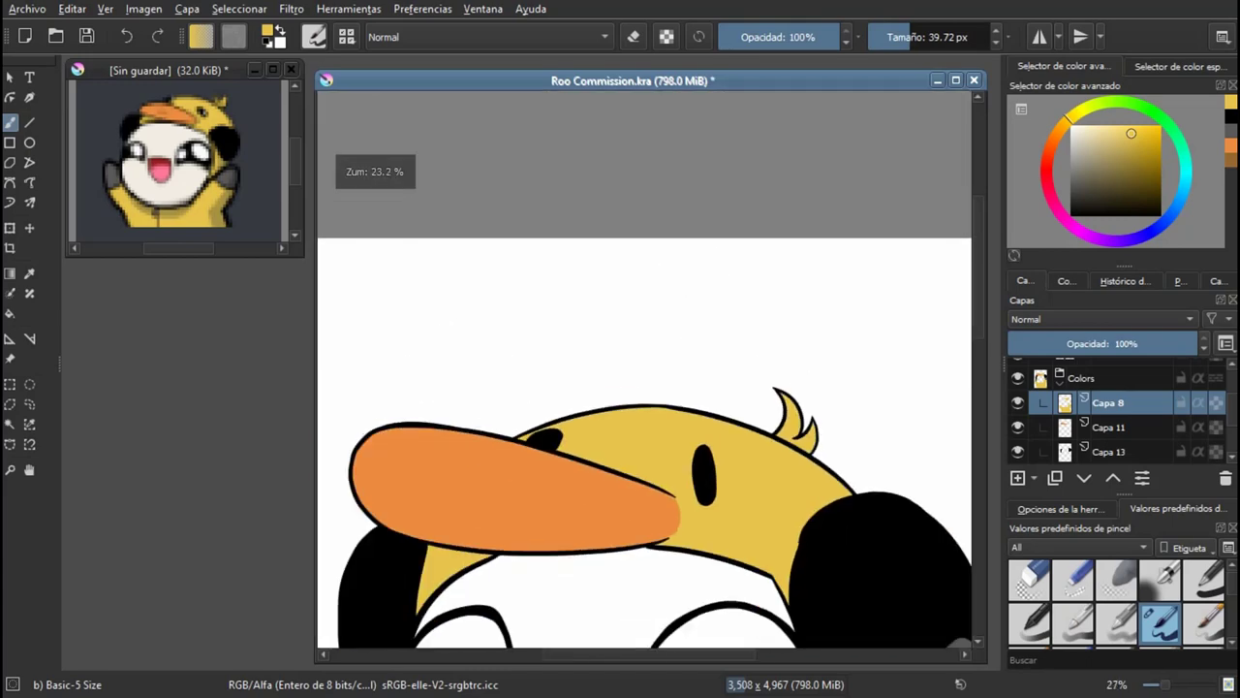
key(ctrl+s)
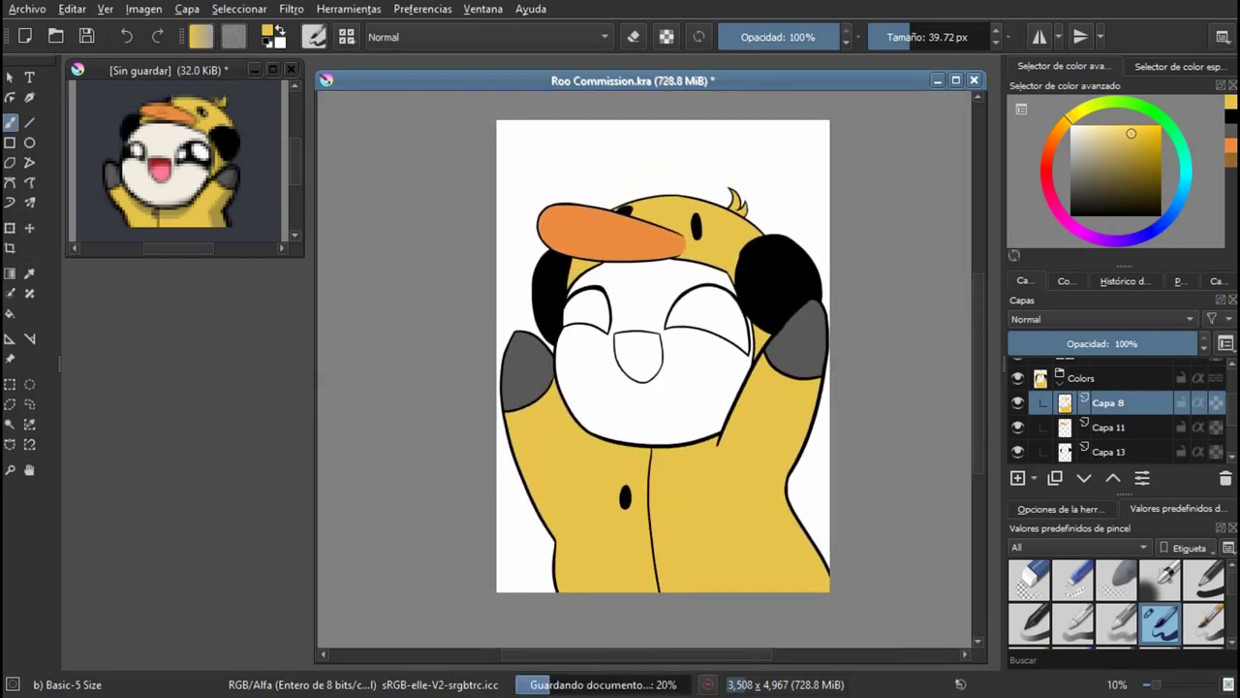
Step: Add a new layer to the Colors group, sample the eye's black from the reference image and return to the drawing
scroll(1114, 412, down, 2)
click(1017, 478)
click(184, 70)
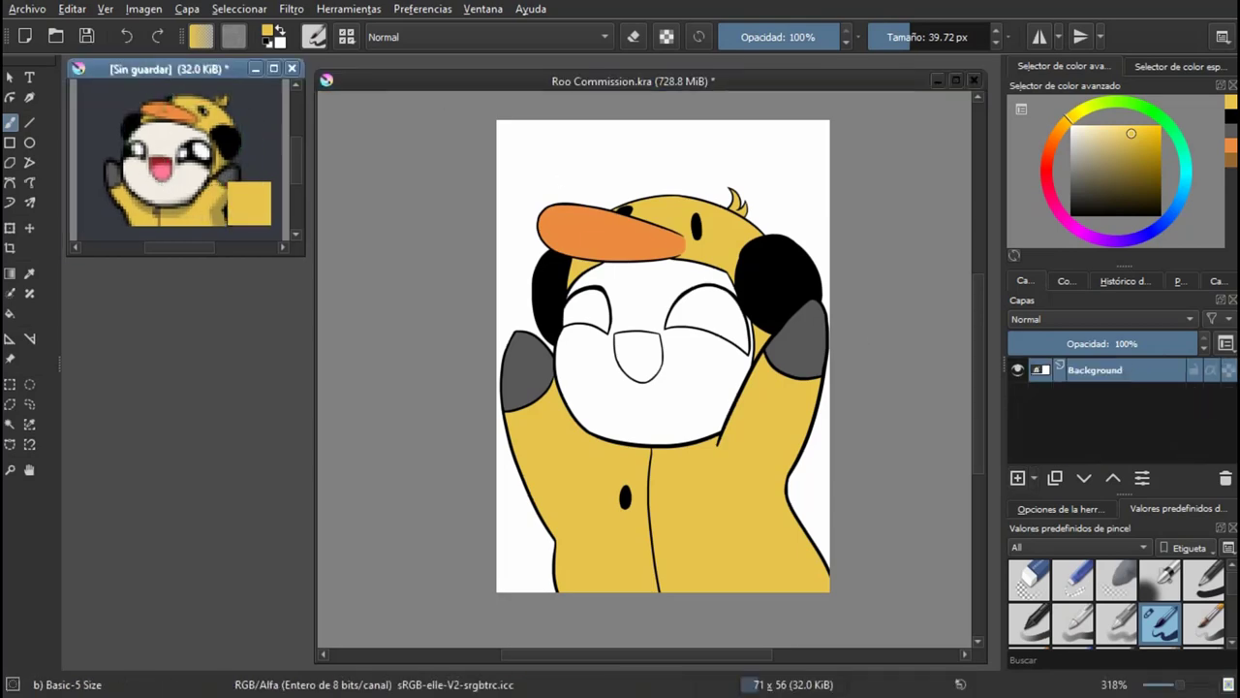
ctrl+click(196, 158)
click(625, 281)
Step: Paint black around the inside of the left eye's outline with a 39.72 px brush and fill its centre
scroll(614, 315, up, 5)
drag(523, 327, 419, 340)
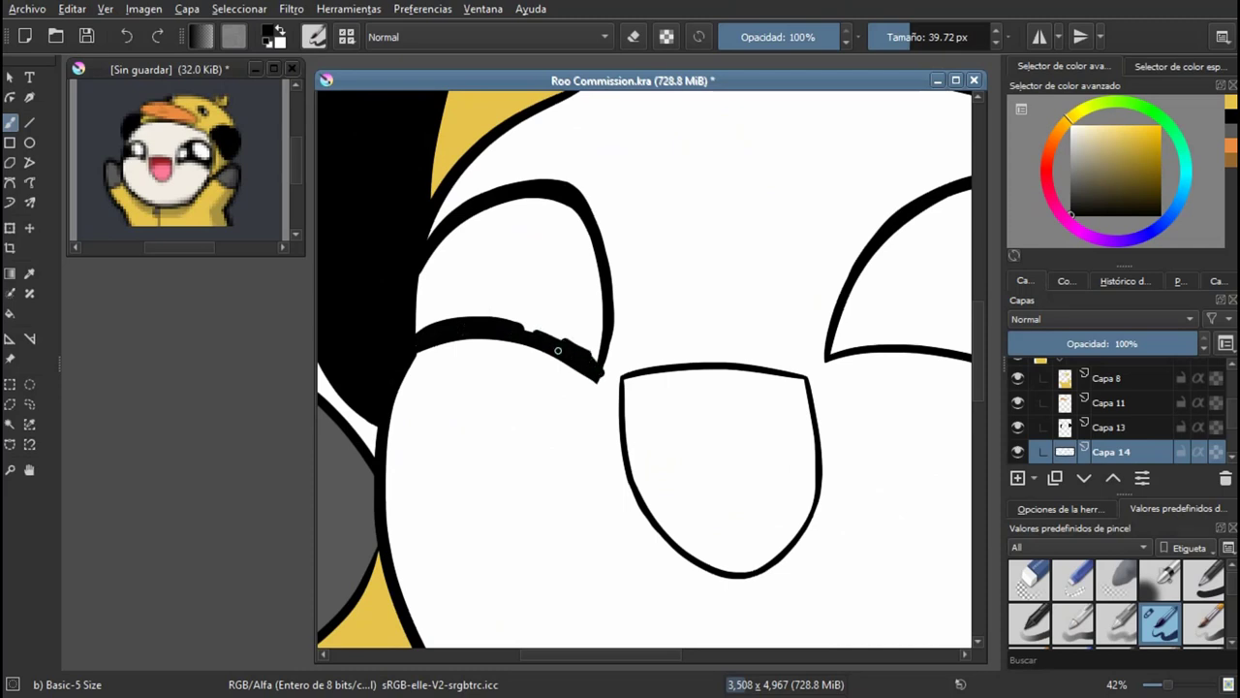
key(e)
mouse_move(434, 242)
mouse_down()
mouse_move(466, 230)
mouse_move(554, 208)
mouse_move(589, 276)
mouse_move(582, 332)
mouse_up()
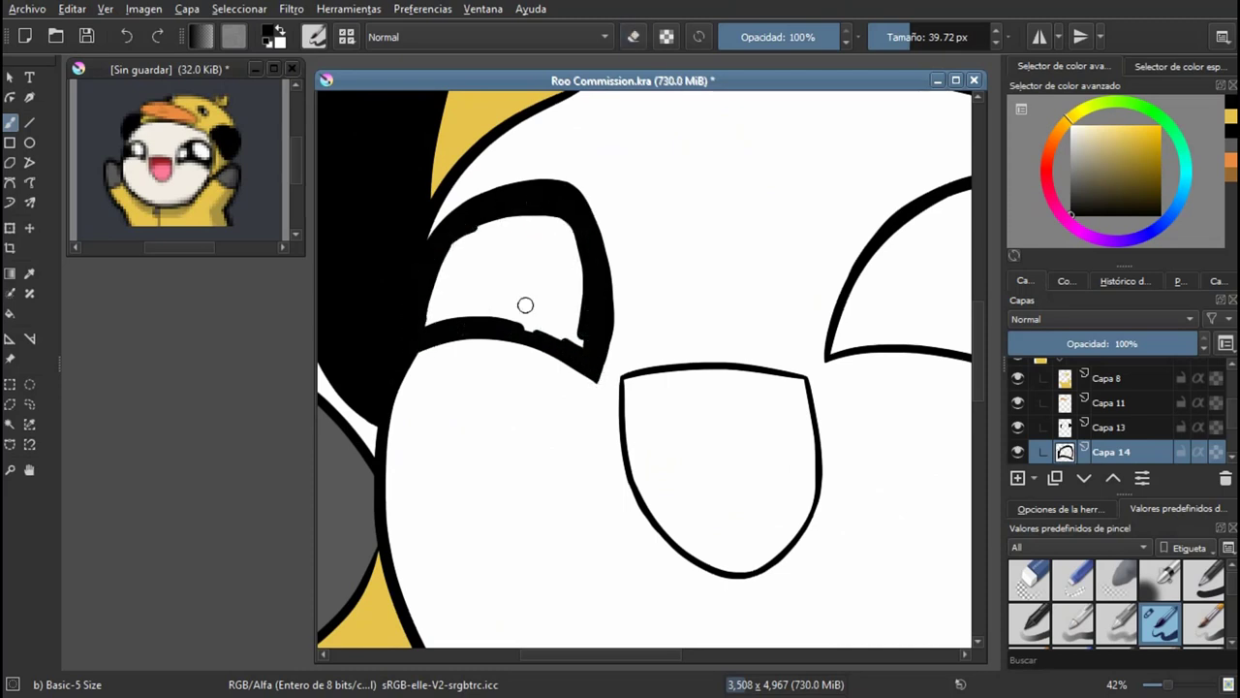
key(f)
click(565, 280)
Step: Paint black around the inside of the right eye's outline with a 56.46 px brush, fill its centre and save the drawing
key(b)
scroll(565, 280, down, 2)
scroll(578, 266, up, 3)
mouse_move(667, 229)
mouse_down()
mouse_move(511, 297)
mouse_move(439, 379)
mouse_move(439, 408)
mouse_move(543, 407)
mouse_up()
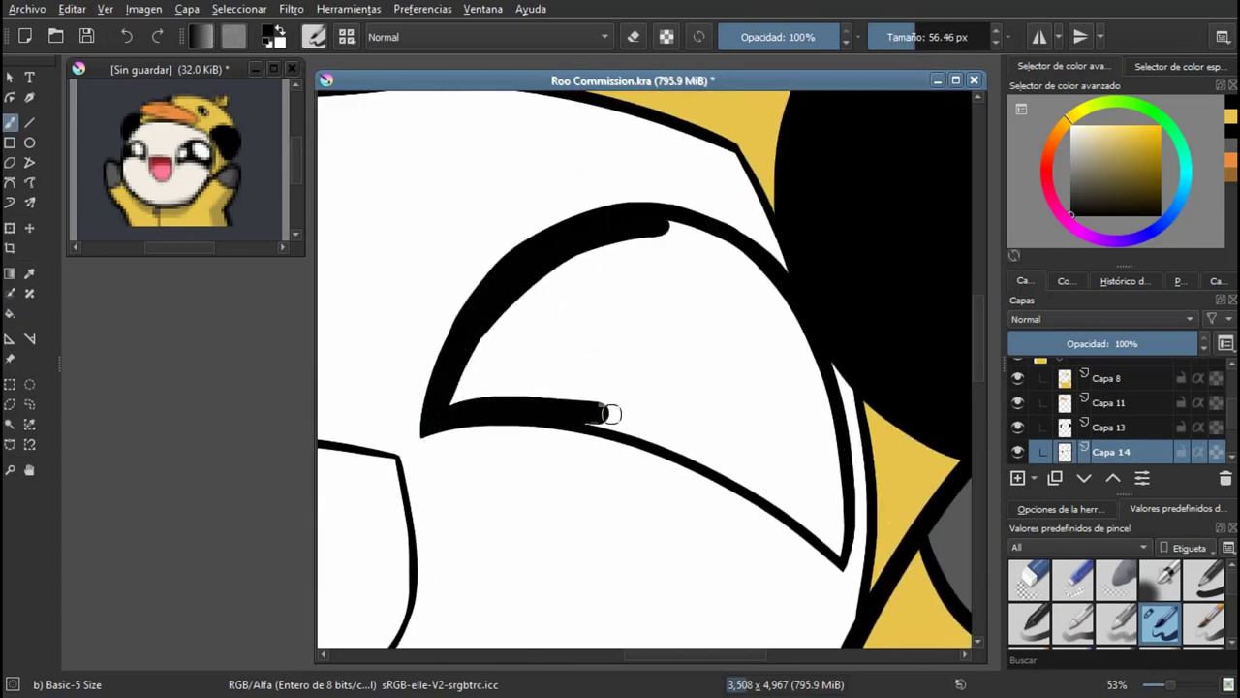
key(m)
scroll(672, 340, up, 1)
mouse_move(673, 340)
mouse_down()
mouse_move(536, 394)
mouse_move(418, 501)
mouse_move(411, 427)
mouse_up()
key(e)
mouse_move(638, 127)
mouse_down()
mouse_move(484, 221)
mouse_move(432, 358)
mouse_move(420, 477)
mouse_up()
key(f)
click(664, 214)
scroll(664, 214, down, 1)
scroll(644, 369, down, 4)
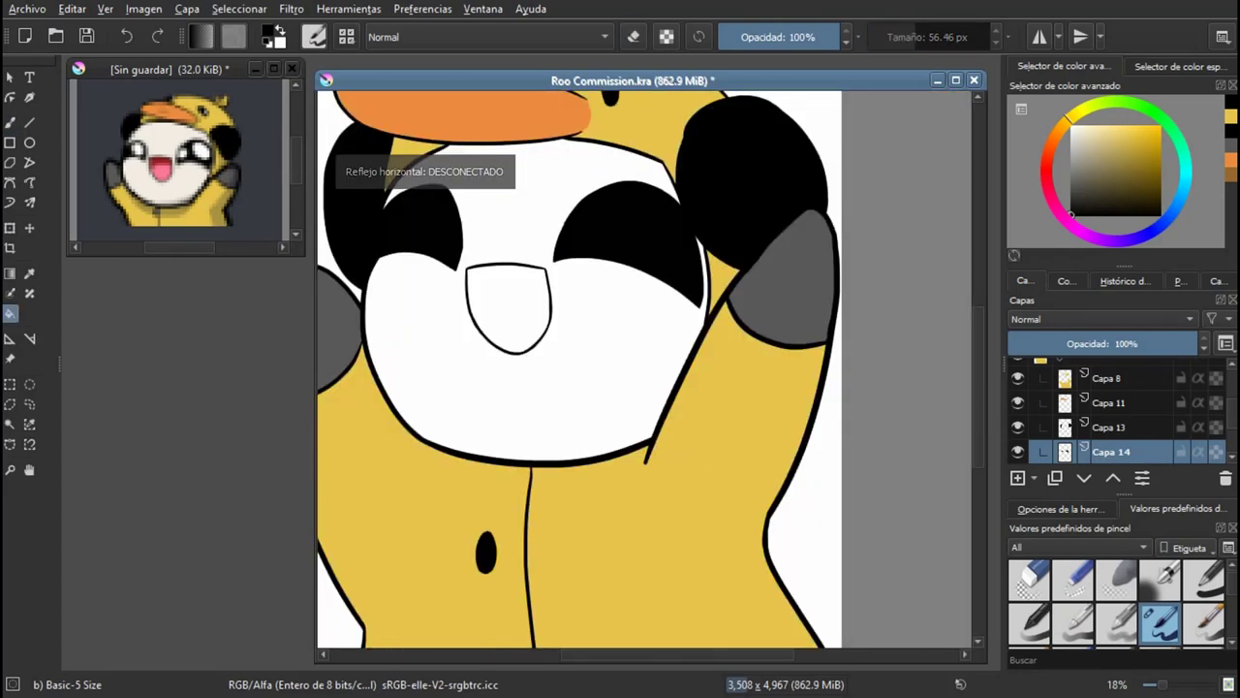
key(ctrl+s)
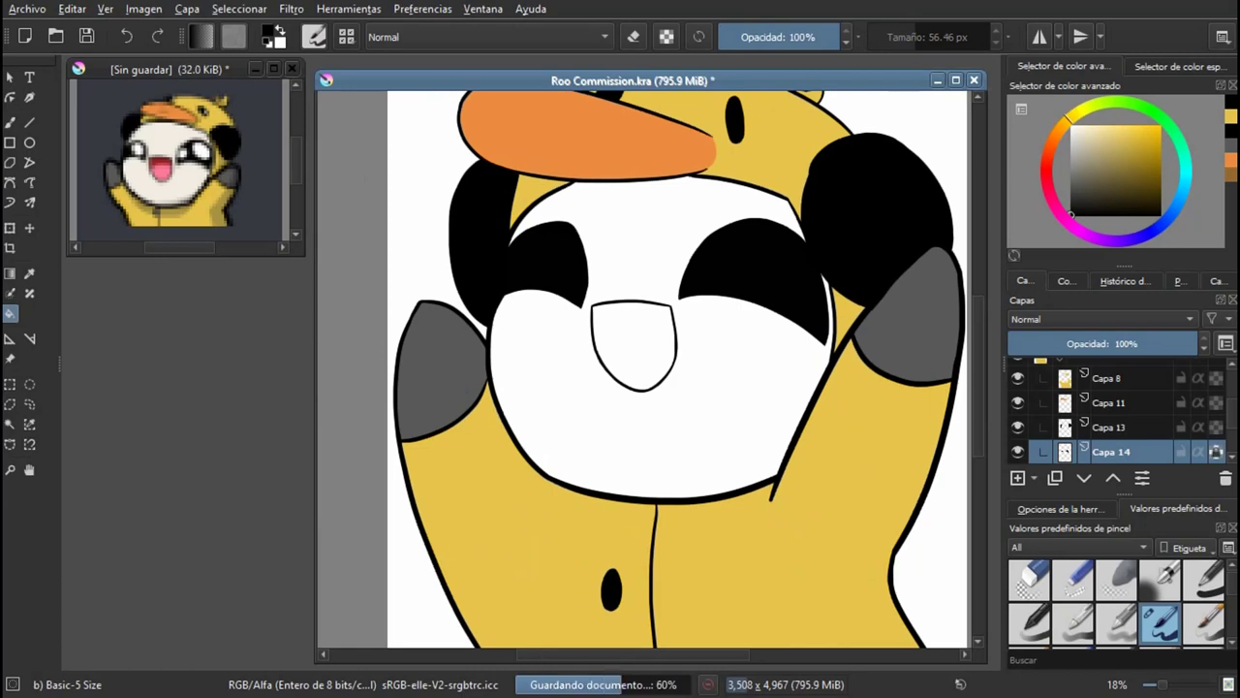
Step: Group the black eye layer, add a new layer above it in the group, hide Capa 14 and show the Capa 5 sketch
key(ctrl+g)
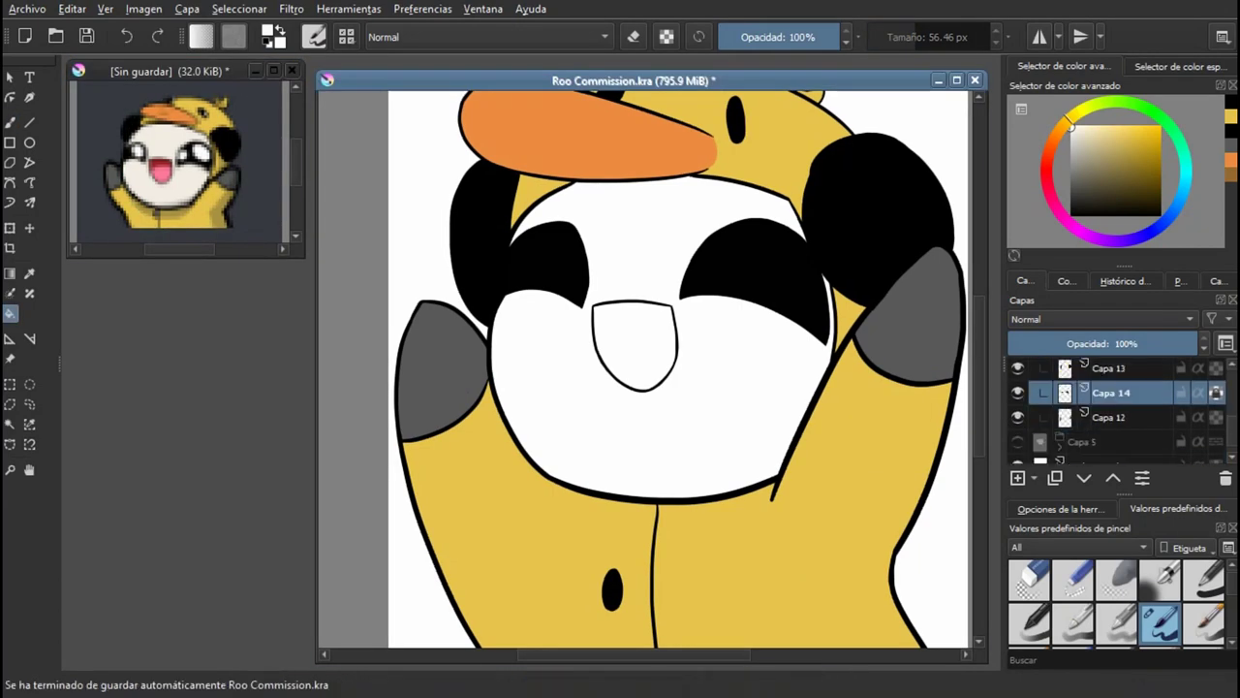
key(Insert)
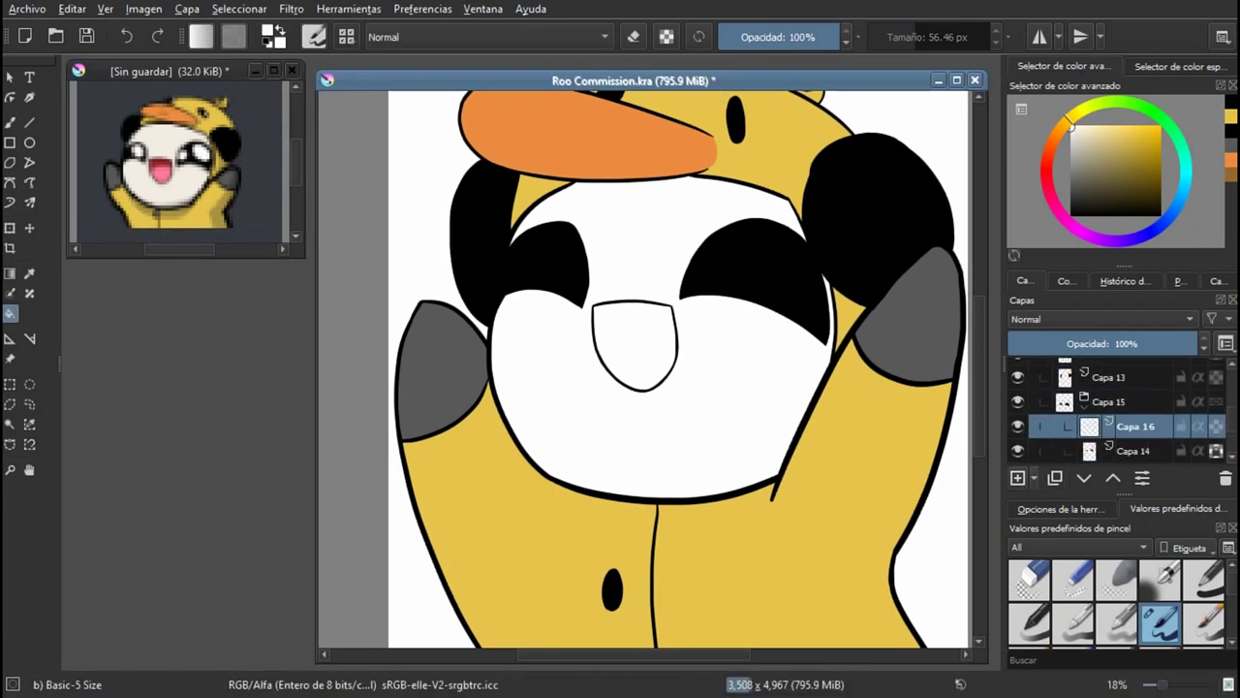
key(b)
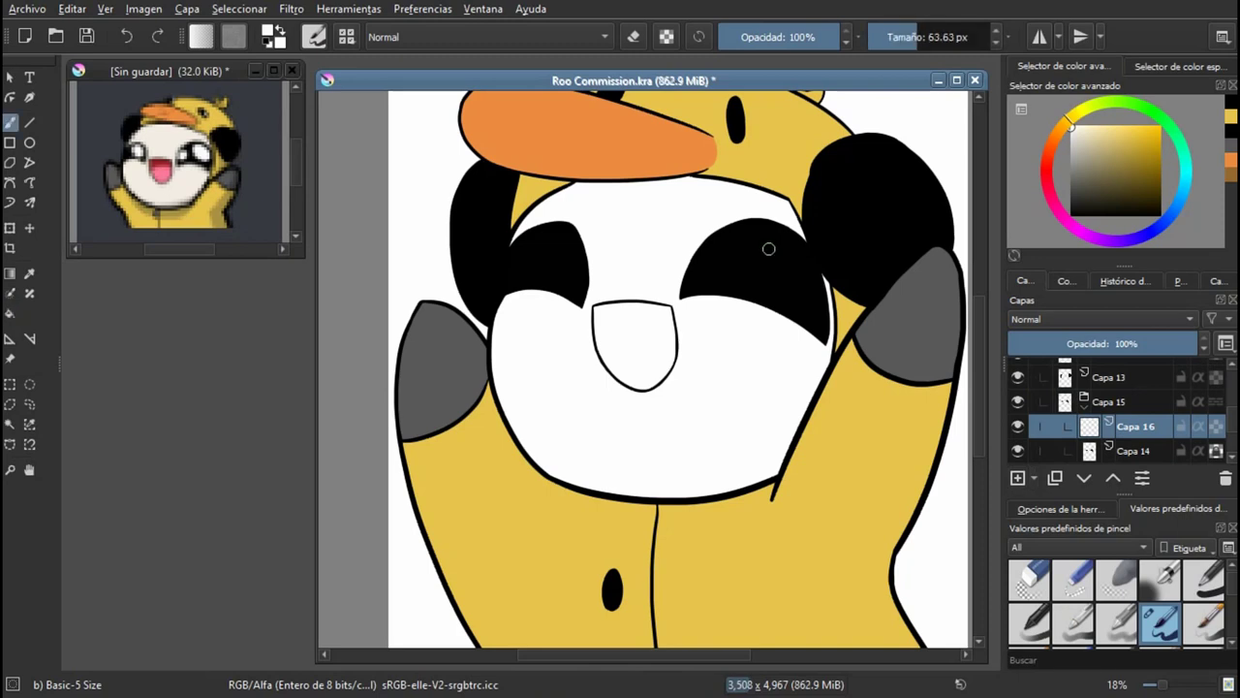
click(1018, 377)
scroll(1027, 401, down, 4)
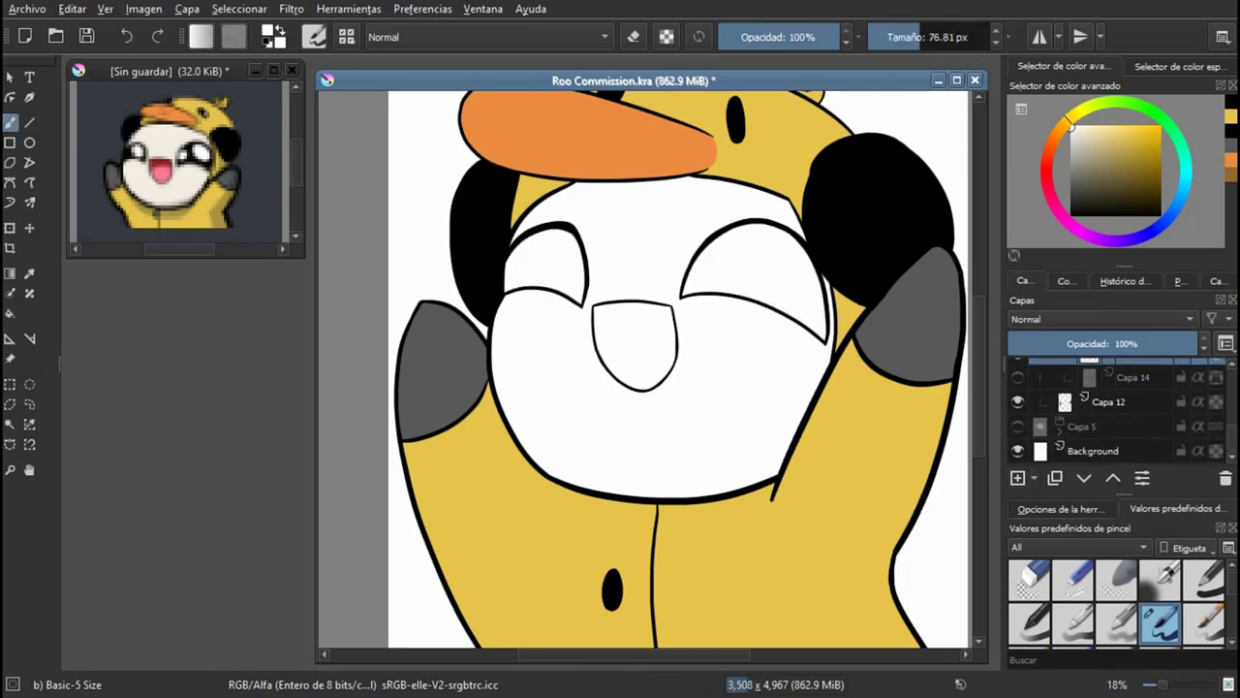
scroll(1114, 407, up, 3)
scroll(919, 160, up, 2)
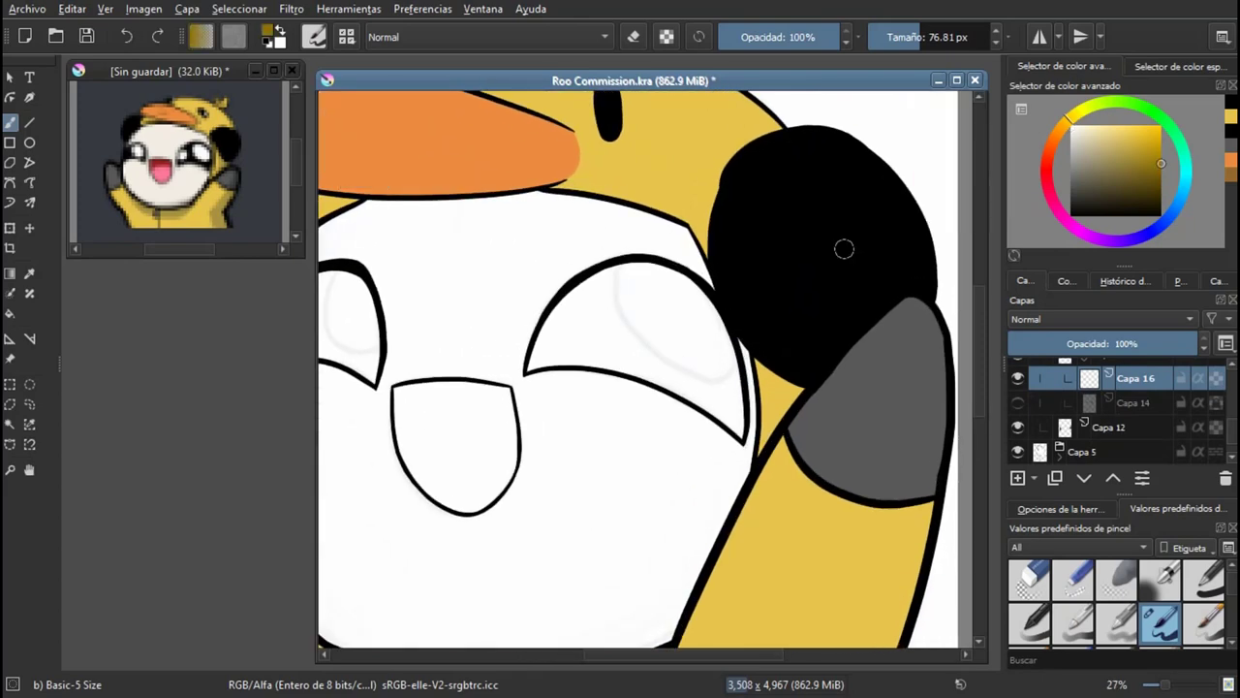
Step: Outline the right eye's large highlight in ochre along the sketch with a 50.01 px brush and fill it
scroll(639, 319, up, 2)
mouse_move(606, 208)
mouse_down()
mouse_move(858, 415)
mouse_move(609, 222)
mouse_up()
key(ctrl+z)
mouse_move(599, 210)
mouse_down()
mouse_move(732, 412)
mouse_move(814, 427)
mouse_up()
key(ctrl+z)
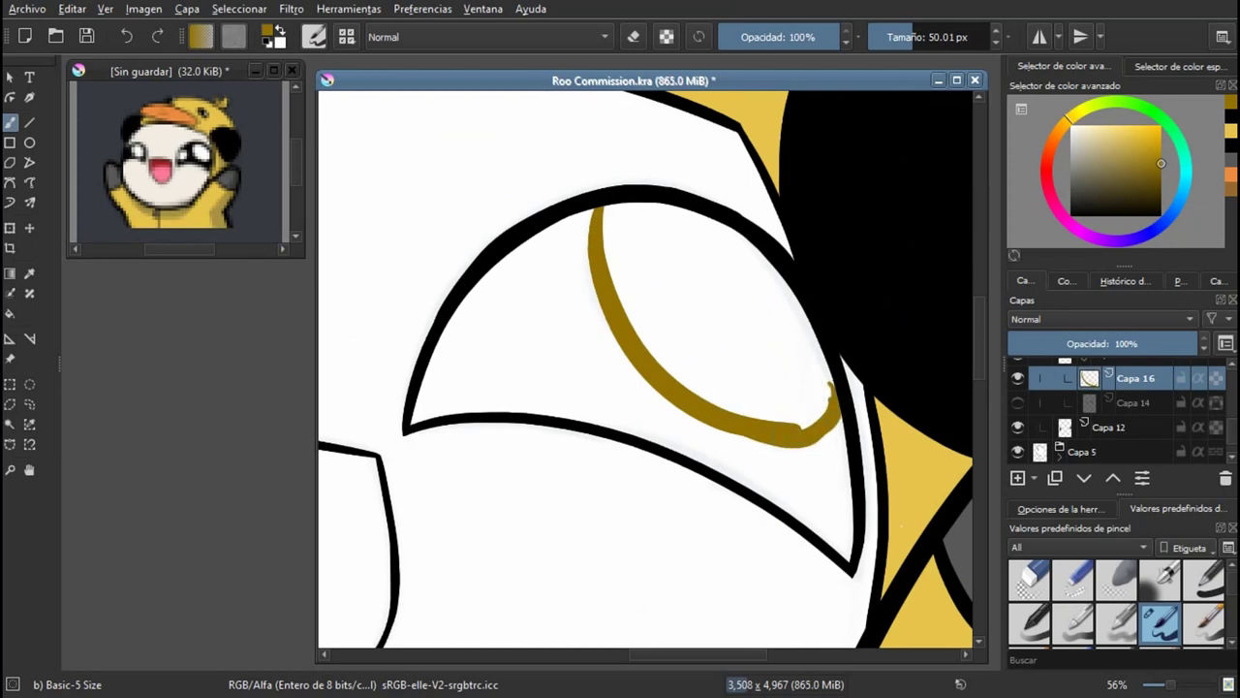
mouse_move(839, 425)
mouse_down()
mouse_move(639, 230)
mouse_move(547, 242)
mouse_move(460, 382)
mouse_up()
key(m)
key(f)
click(572, 334)
key(m)
key(b)
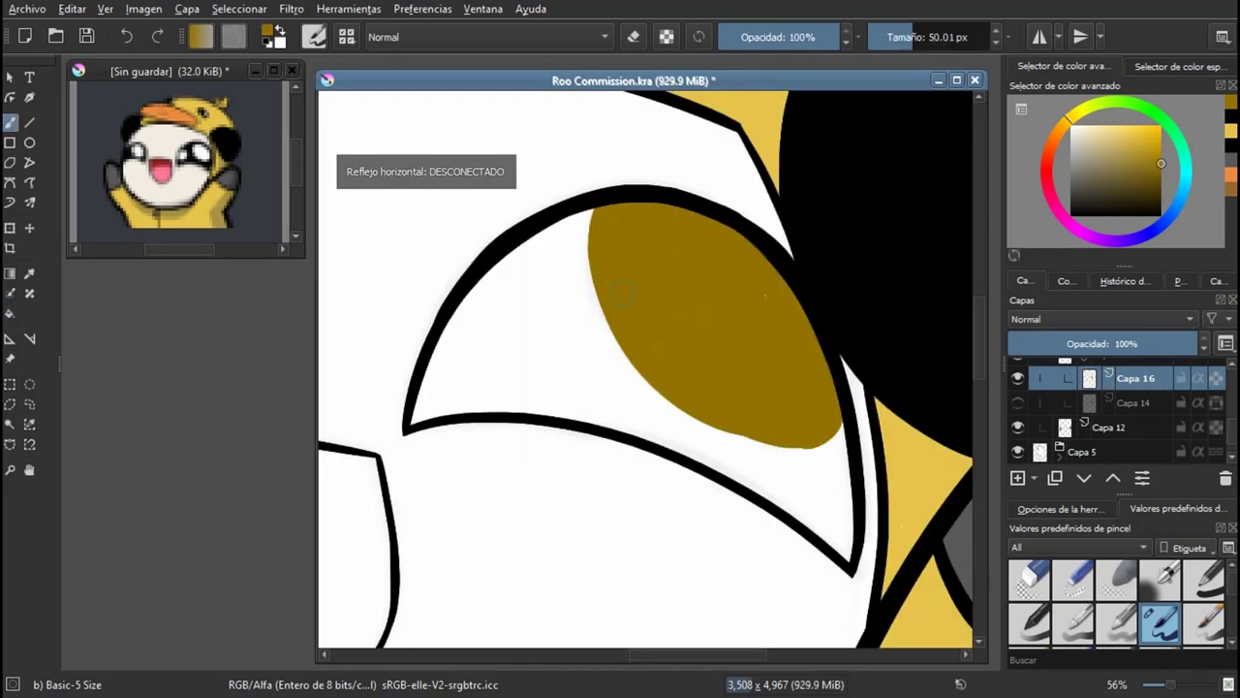
Step: Paint the left eye's large highlight in ochre along the sketch with the 50.01 px brush
scroll(783, 321, down, 3)
drag(783, 321, 893, 377)
scroll(523, 378, up, 4)
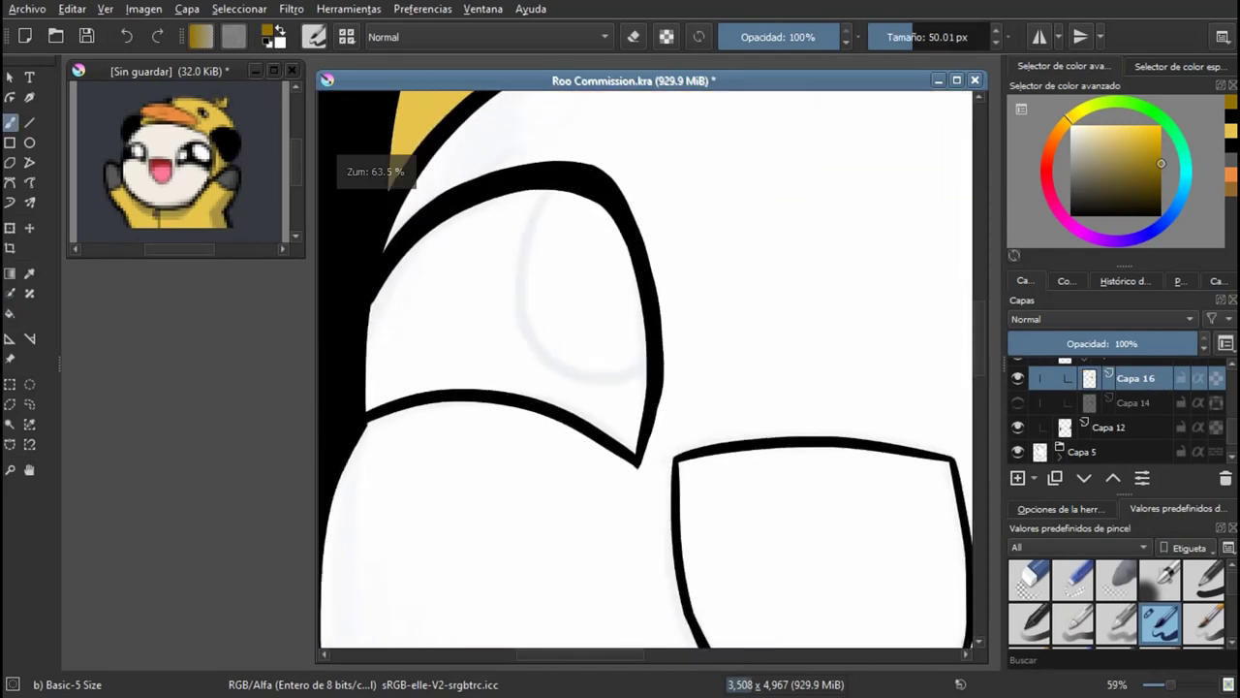
drag(550, 188, 652, 372)
drag(560, 196, 649, 331)
drag(625, 264, 640, 383)
key(ctrl+z)
mouse_move(611, 260)
mouse_down()
mouse_move(611, 301)
mouse_move(624, 306)
mouse_move(606, 341)
mouse_move(552, 246)
mouse_up()
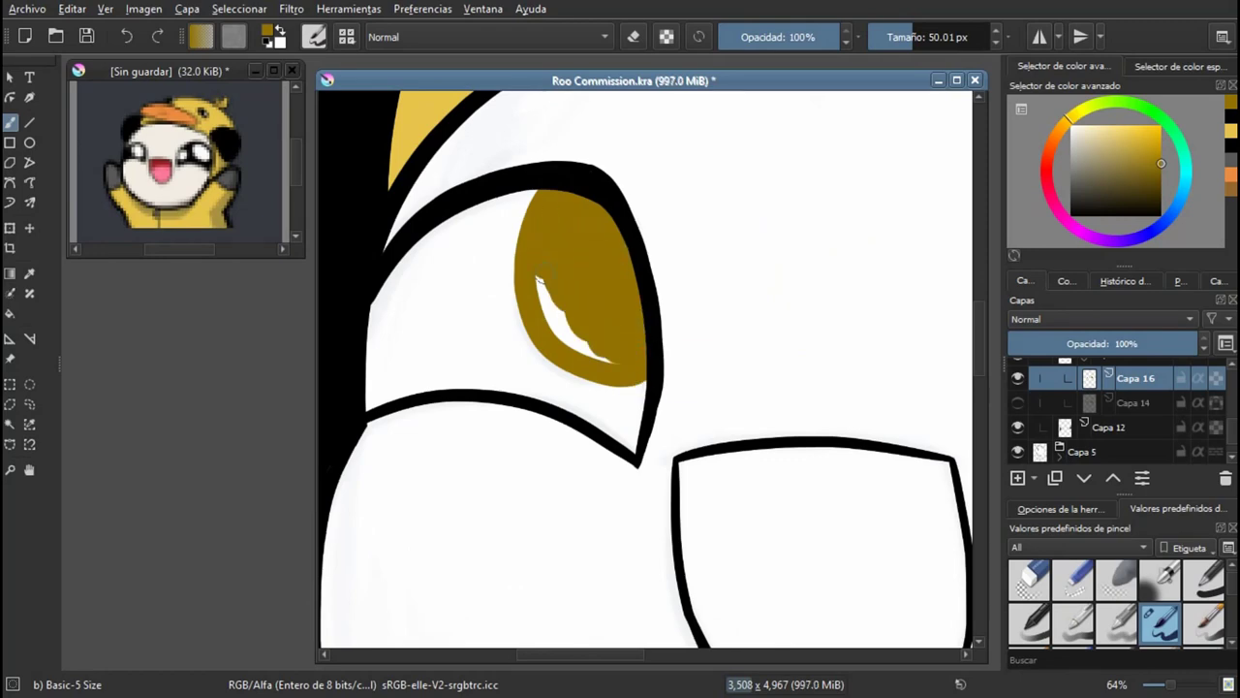
Step: Show the black Capa 14 eye layer again and repaint both eye highlights white with a 192.56 px brush
scroll(568, 289, down, 6)
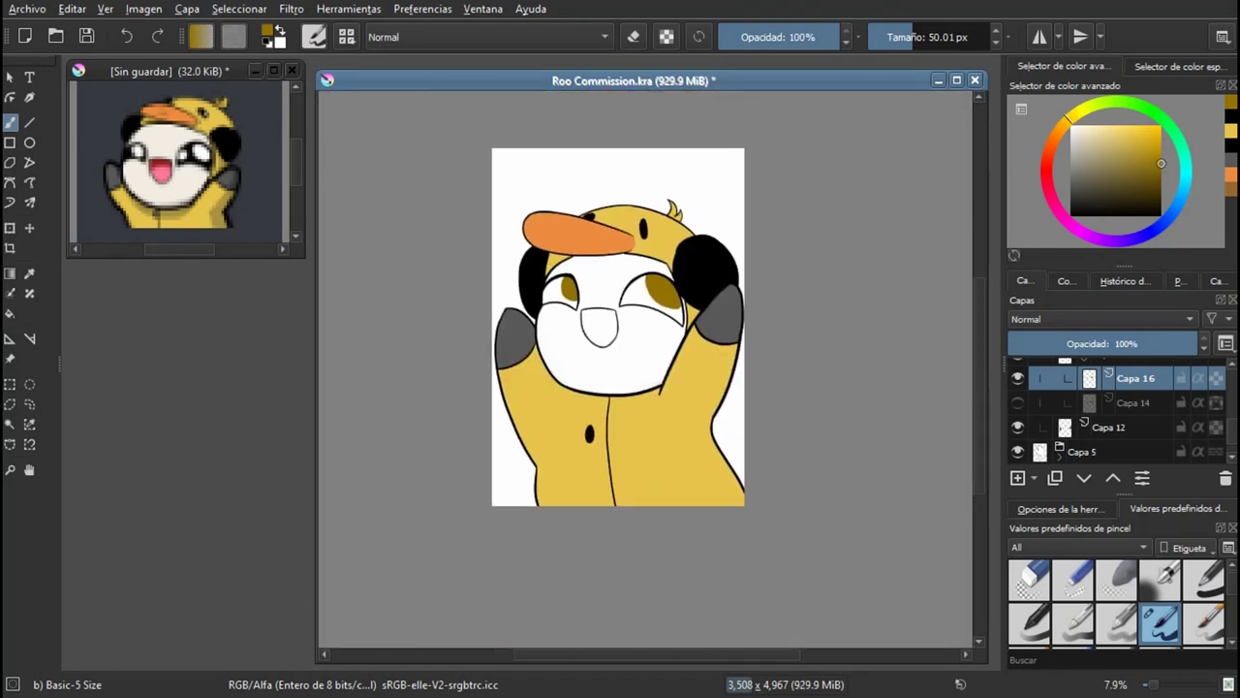
click(1018, 403)
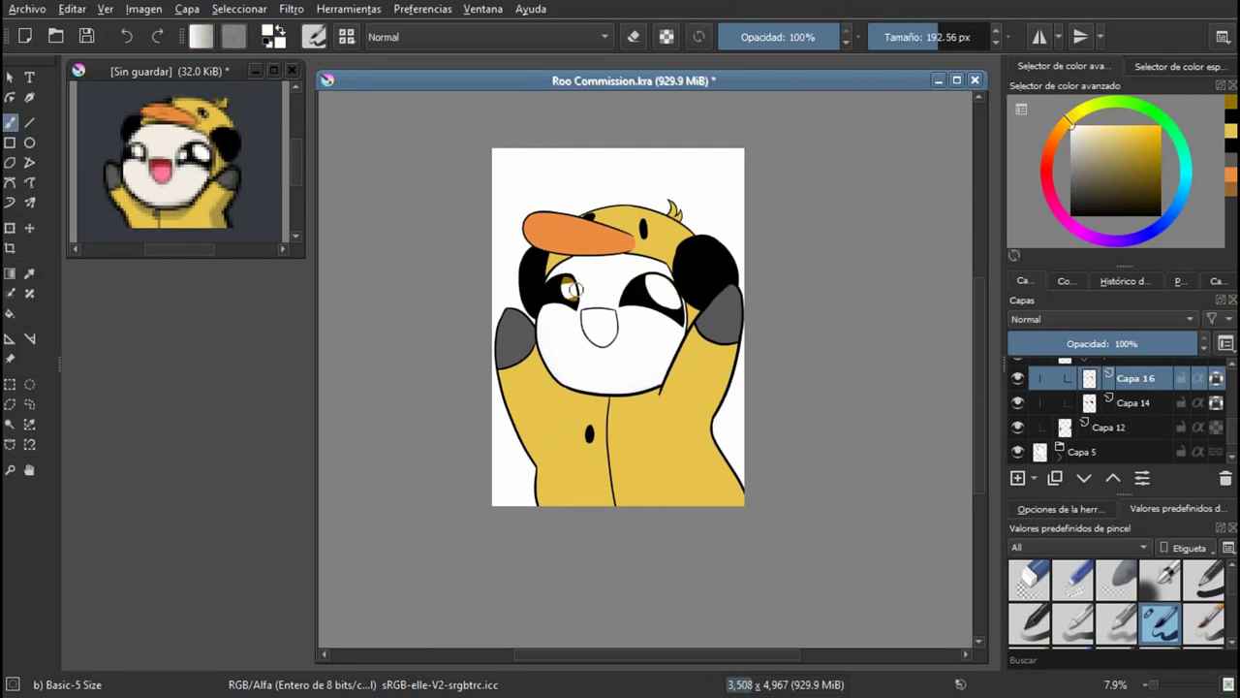
scroll(546, 300, up, 4)
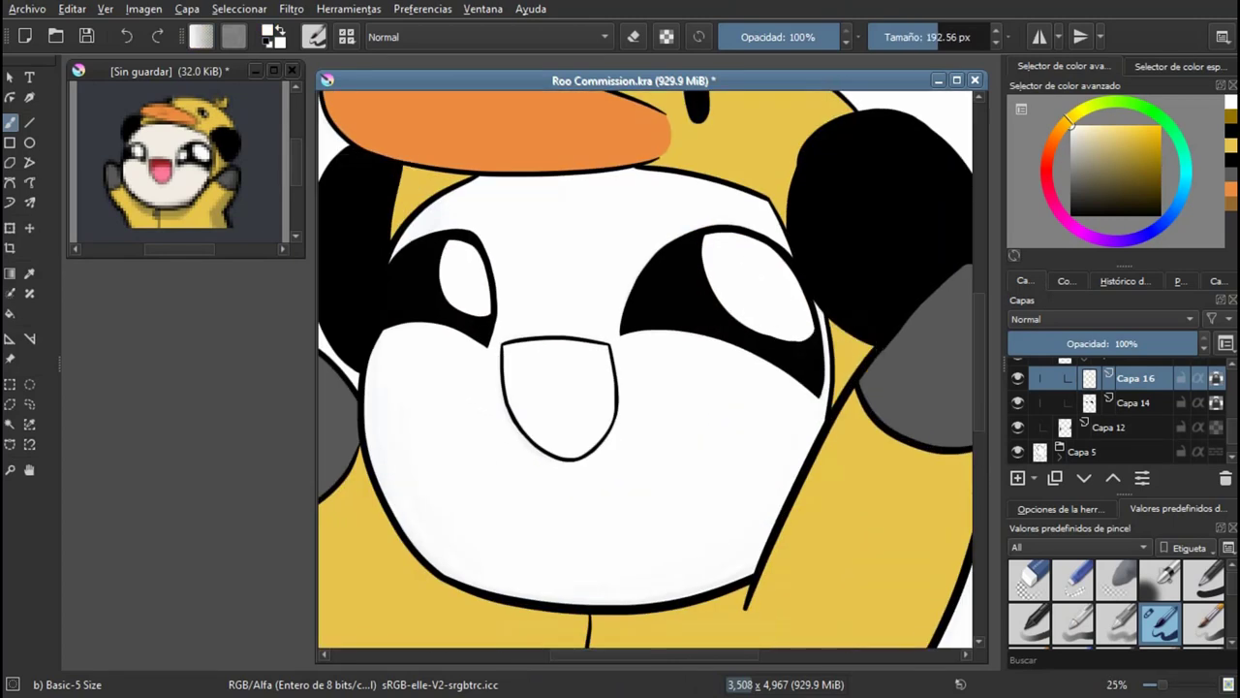
Step: Try a small white highlight in the inner corner of the right eye
scroll(675, 331, up, 3)
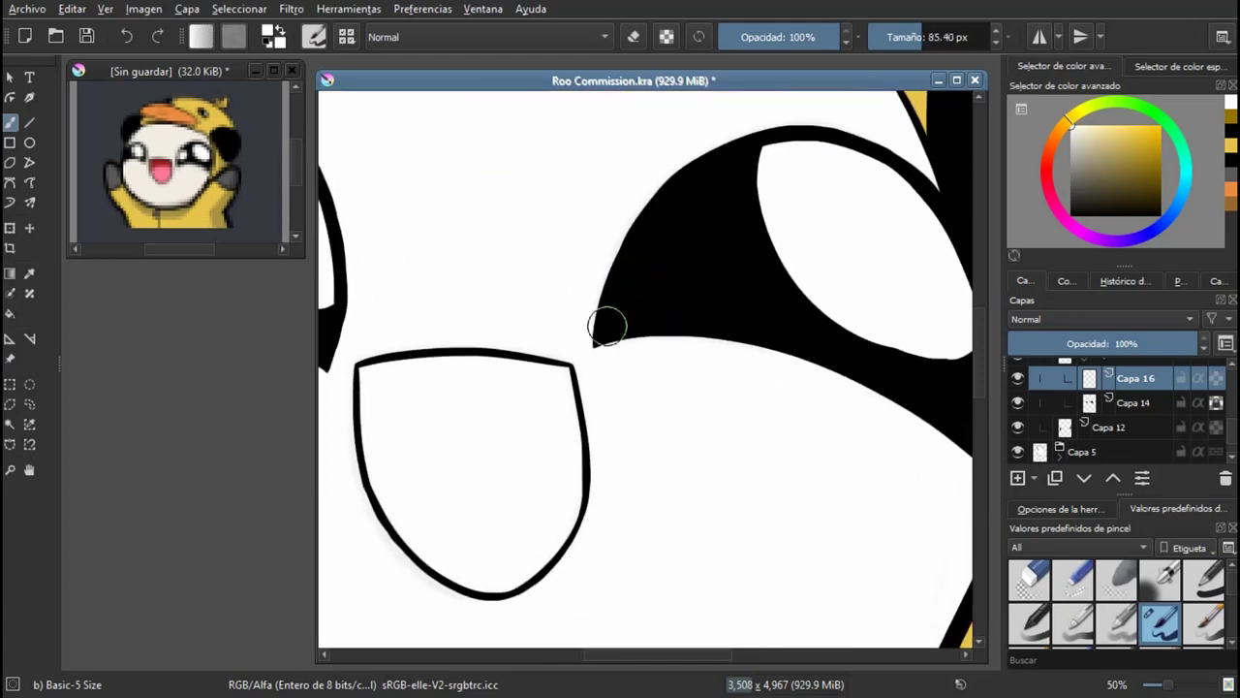
scroll(631, 283, down, 5)
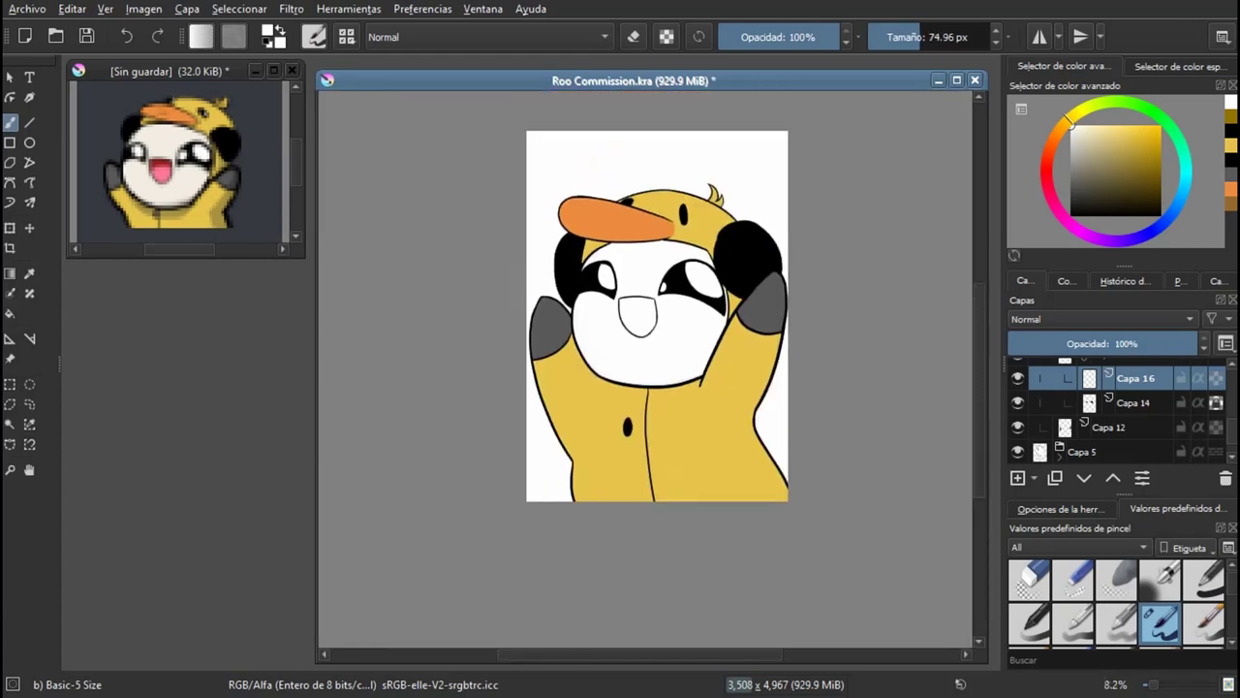
scroll(669, 261, up, 3)
scroll(678, 258, up, 2)
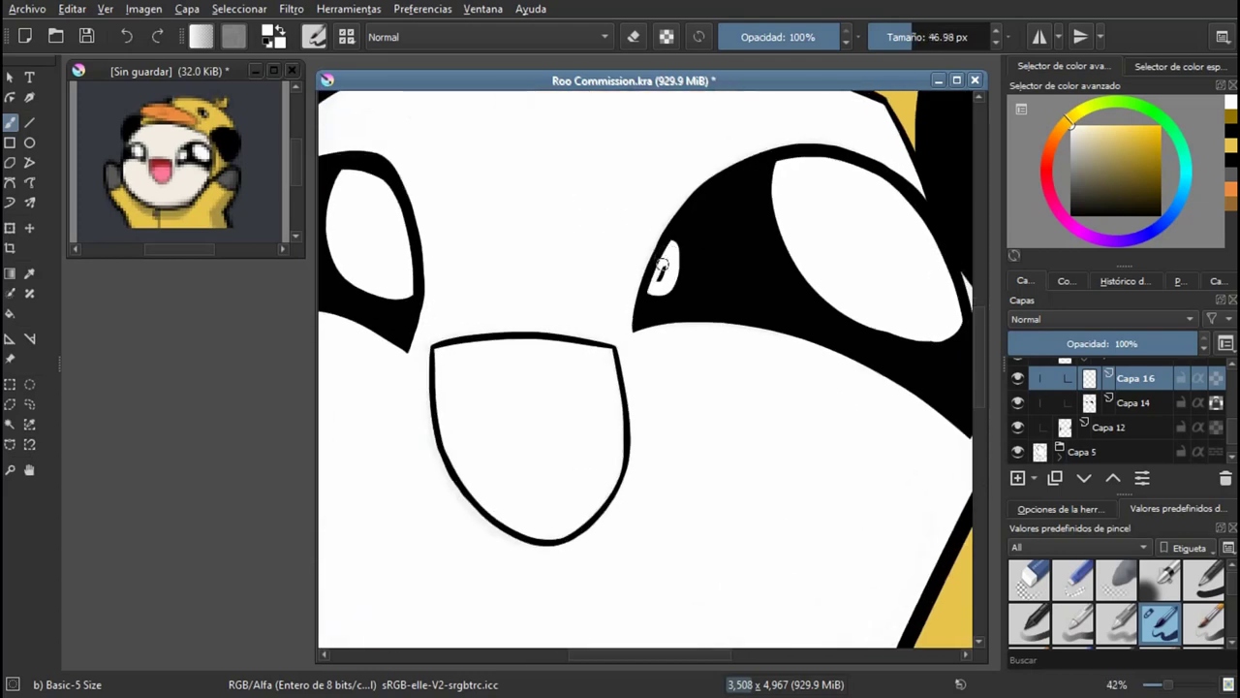
scroll(669, 261, down, 3)
scroll(683, 334, down, 1)
scroll(694, 342, up, 1)
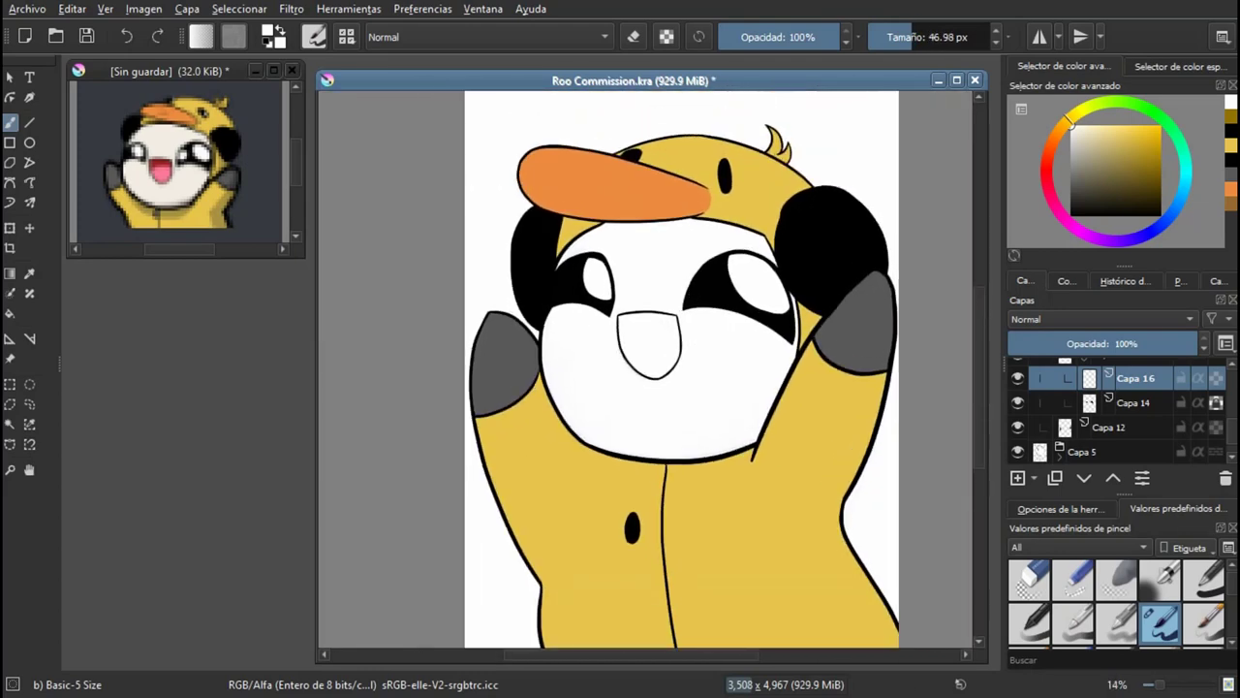
Step: Add a new layer below Capa 12, sample the mouth's pink from the reference image and return to the drawing
scroll(694, 339, down, 1)
click(1111, 427)
click(1018, 478)
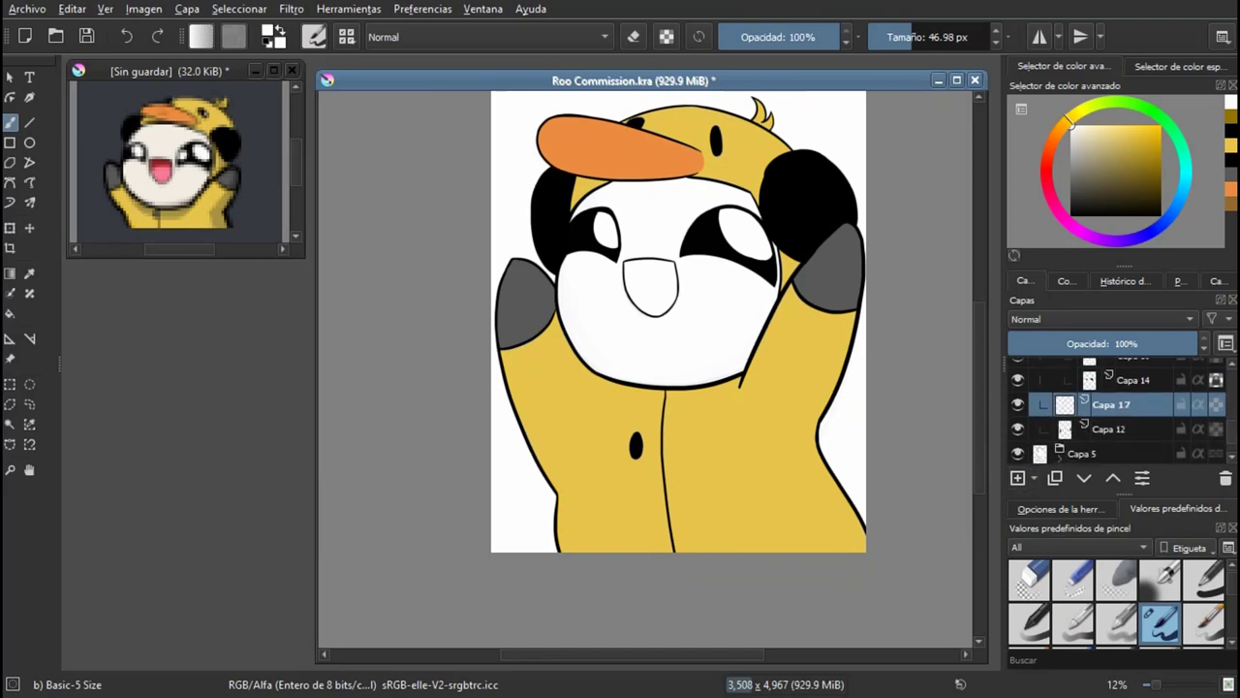
drag(1110, 405, 1110, 440)
click(162, 175)
ctrl+click(162, 176)
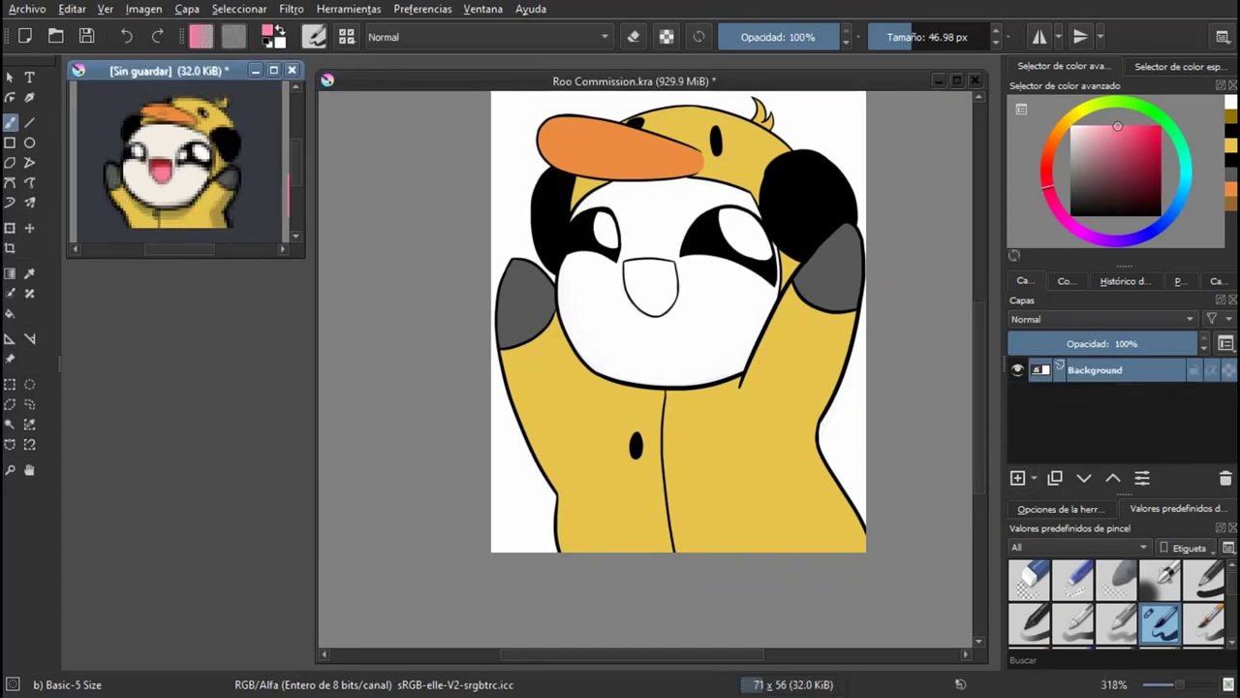
click(674, 289)
Step: Paint pink around the inside of the mouth's outline with a 46.98 px brush and fill its centre
scroll(673, 288, up, 5)
mouse_move(426, 281)
mouse_down()
mouse_move(582, 272)
mouse_move(559, 266)
mouse_up()
mouse_move(705, 304)
mouse_down()
mouse_move(700, 479)
mouse_move(726, 304)
mouse_up()
key(e)
key(e)
mouse_move(702, 477)
mouse_down()
mouse_move(762, 297)
mouse_move(676, 379)
mouse_move(590, 346)
mouse_move(693, 450)
mouse_up()
mouse_move(540, 202)
mouse_down()
mouse_move(558, 307)
mouse_move(647, 453)
mouse_up()
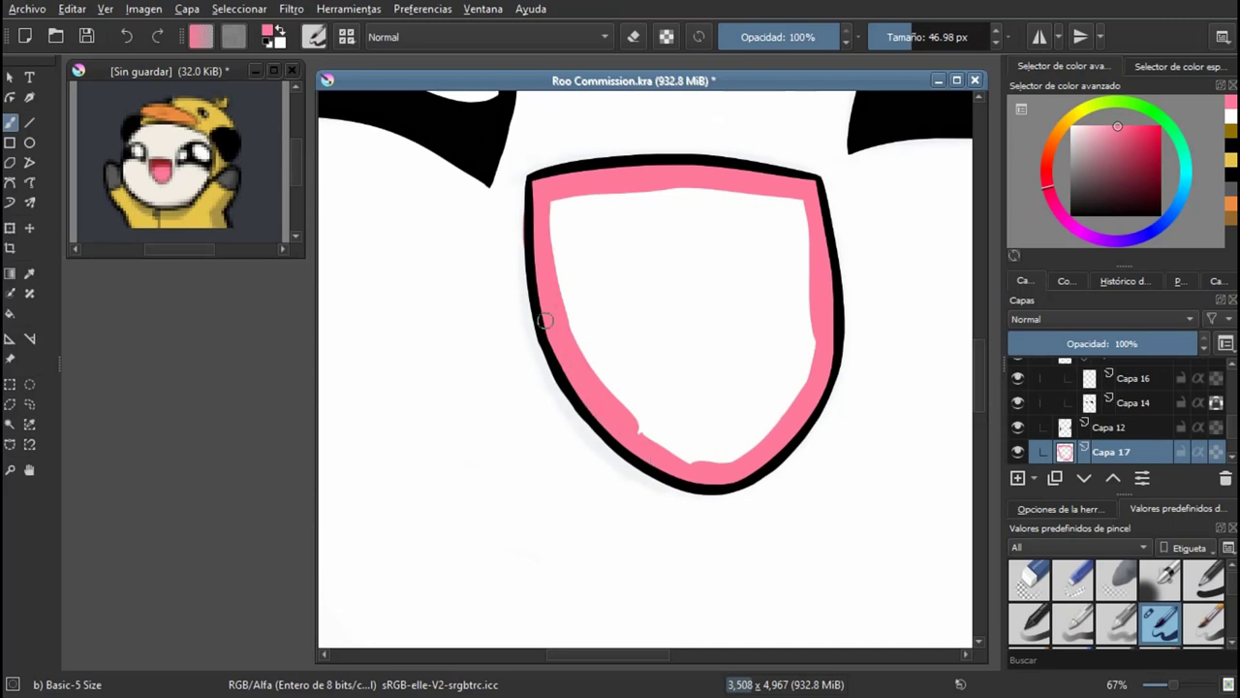
key(f)
click(697, 334)
scroll(697, 334, down, 6)
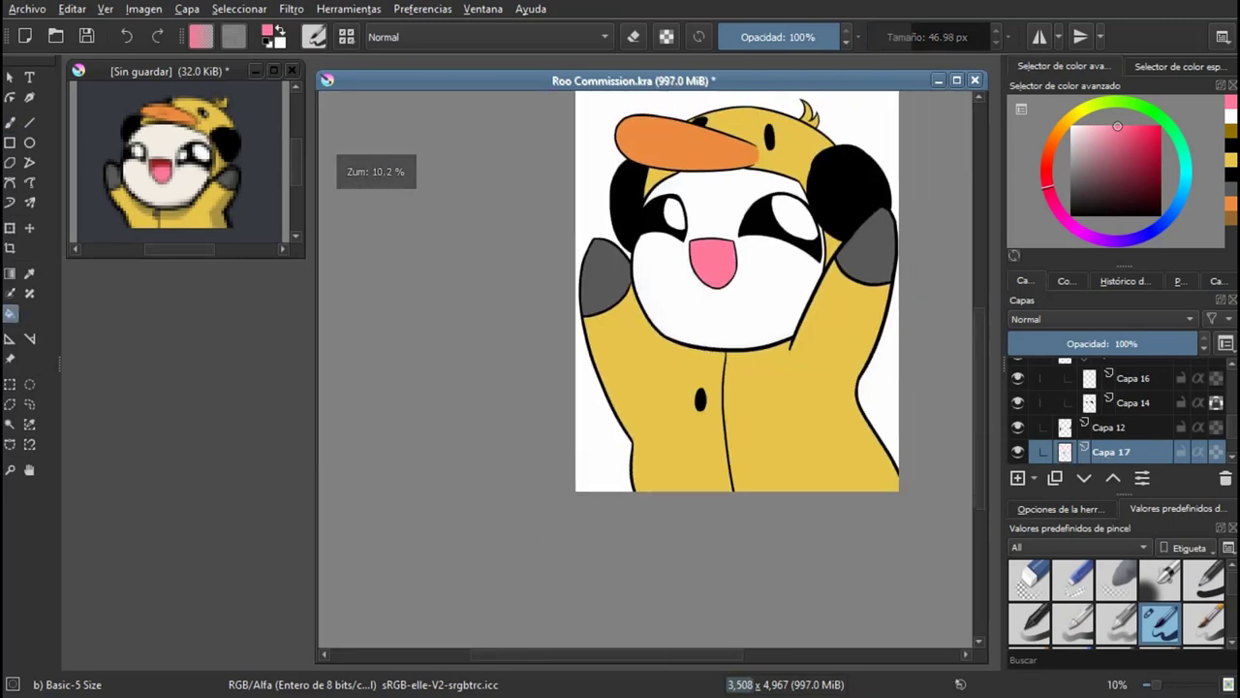
Step: Group the mouth layer, add an alpha-inheriting layer above it and sample the mouth's dark red from the reference image
key(ctrl+g)
key(Insert)
click(158, 163)
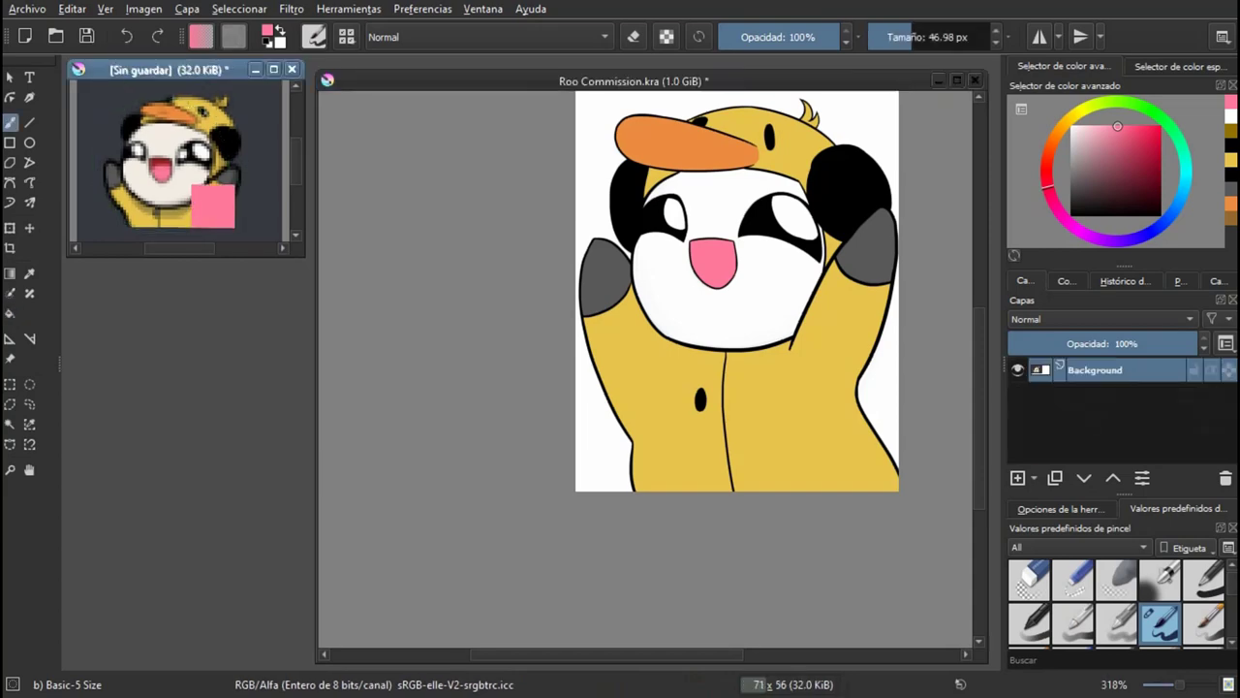
ctrl+click(158, 163)
key(ctrl+Tab)
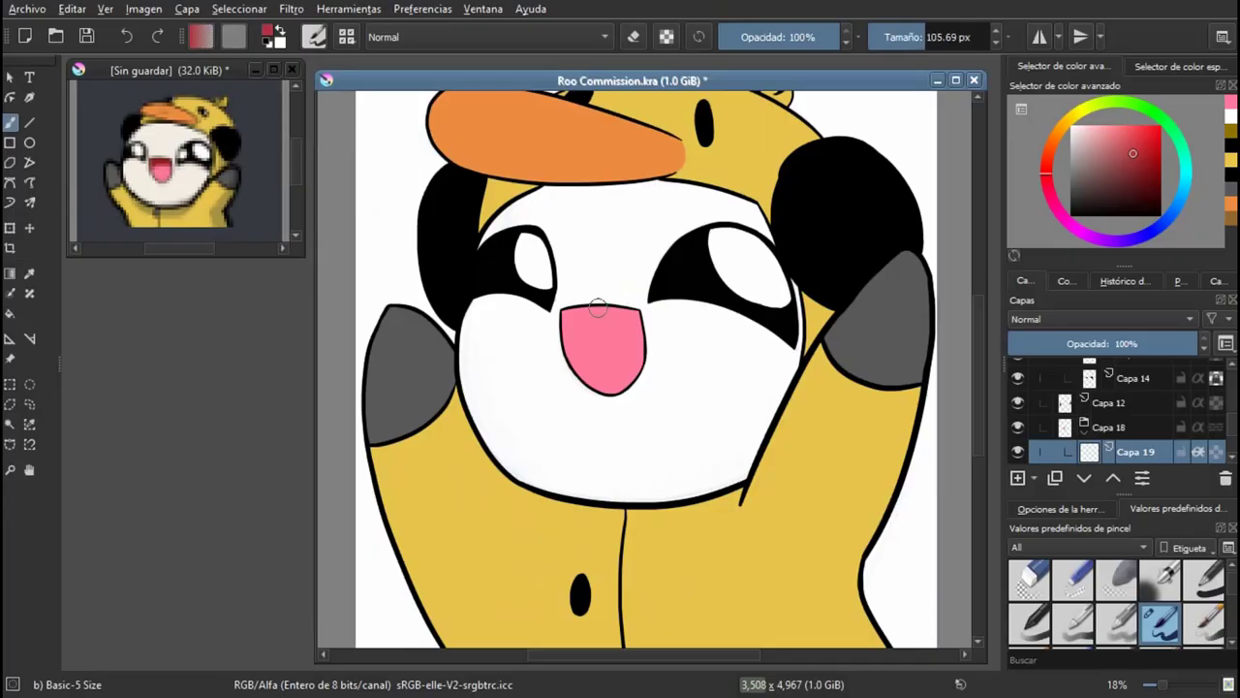
Step: Paint the upper part of the mouth dark red with a 120.80 px brush, redoing the stroke once
drag(658, 328, 662, 334)
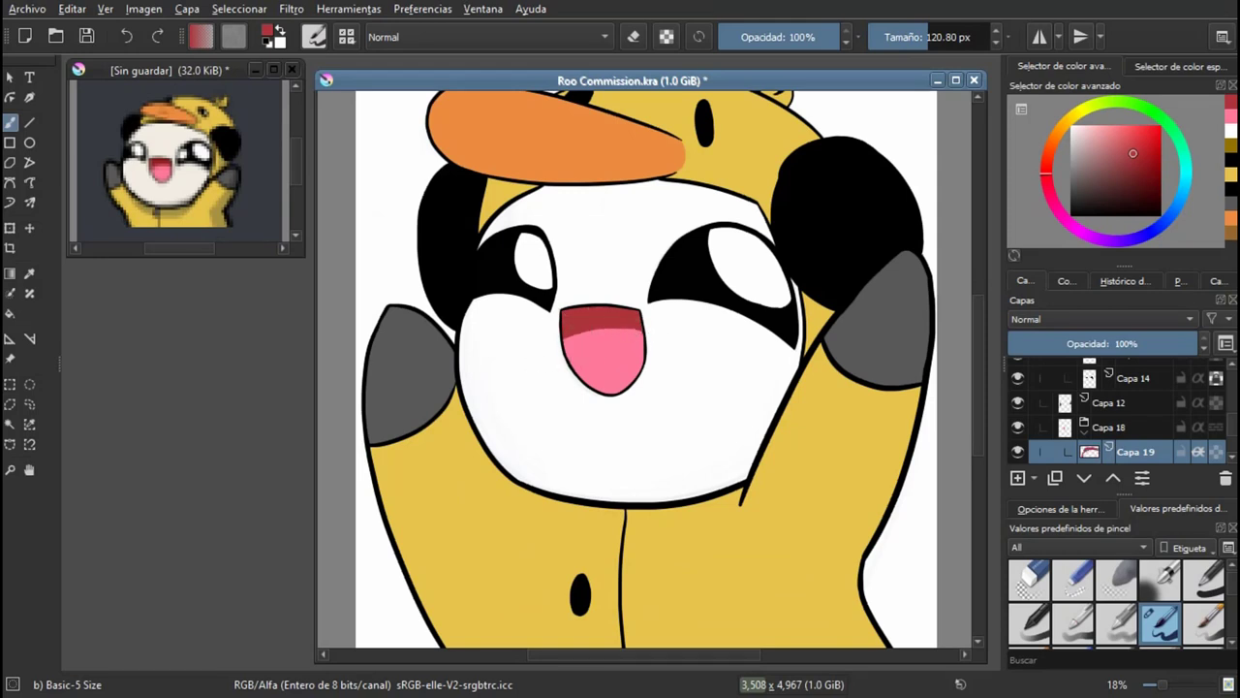
key(ctrl+z)
drag(647, 322, 528, 422)
scroll(629, 310, down, 4)
scroll(629, 310, up, 1)
scroll(1136, 415, down, 2)
Step: Add a new layer directly above Capa 5, sample the face's off-white from the reference image and return to the drawing
click(1135, 416)
key(Insert)
drag(1135, 413, 1135, 439)
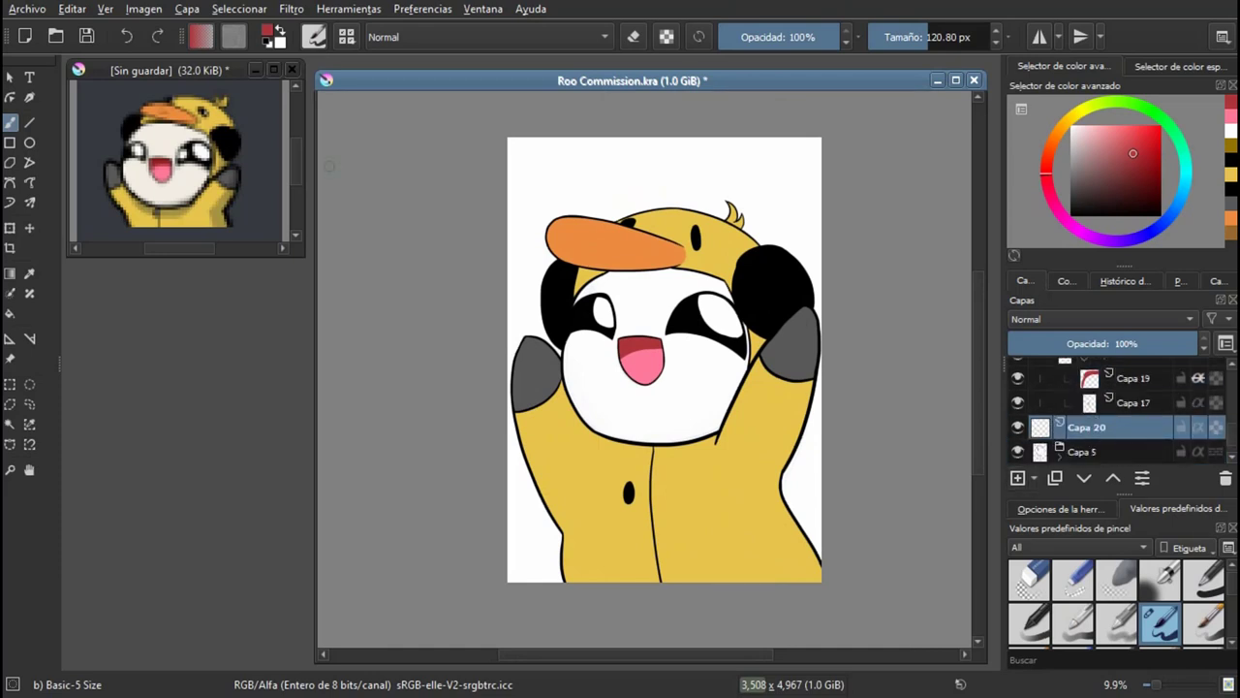
click(208, 71)
ctrl+click(191, 172)
click(416, 81)
Step: Paint off-white around the inside of the face's outline with a 183.02 px brush, fill the centre and save the drawing
scroll(612, 308, up, 2)
mouse_move(572, 296)
shift+mouse_down()
mouse_move(744, 263)
mouse_move(805, 271)
shift+mouse_up()
scroll(814, 320, down, 2)
mouse_move(820, 379)
mouse_down()
mouse_move(611, 433)
mouse_move(694, 473)
mouse_move(628, 430)
mouse_move(640, 312)
mouse_up()
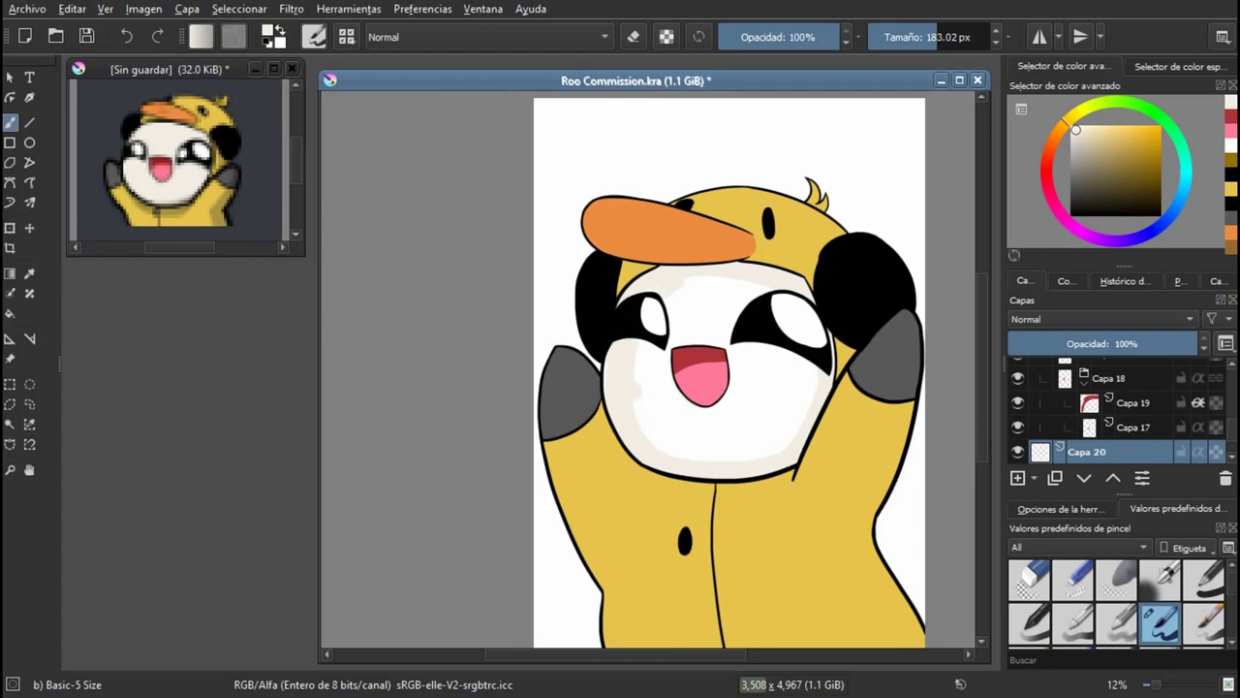
scroll(659, 346, down, 1)
key(f)
click(725, 399)
scroll(668, 368, down, 1)
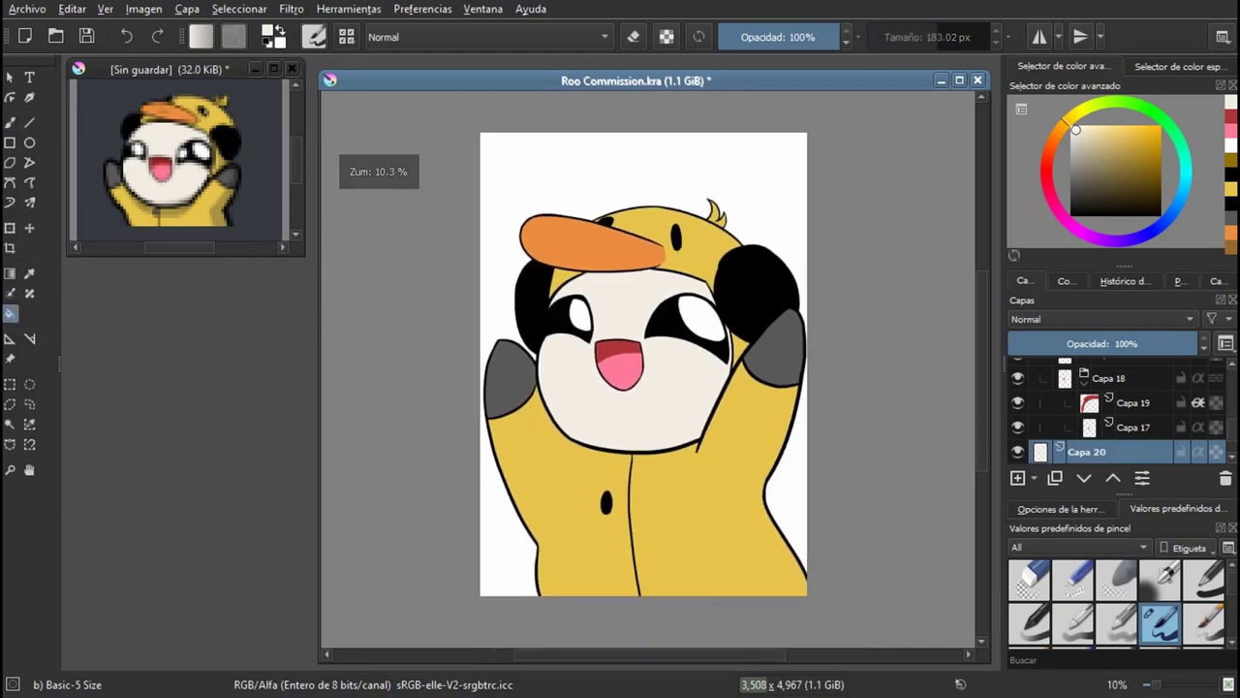
key(ctrl+s)
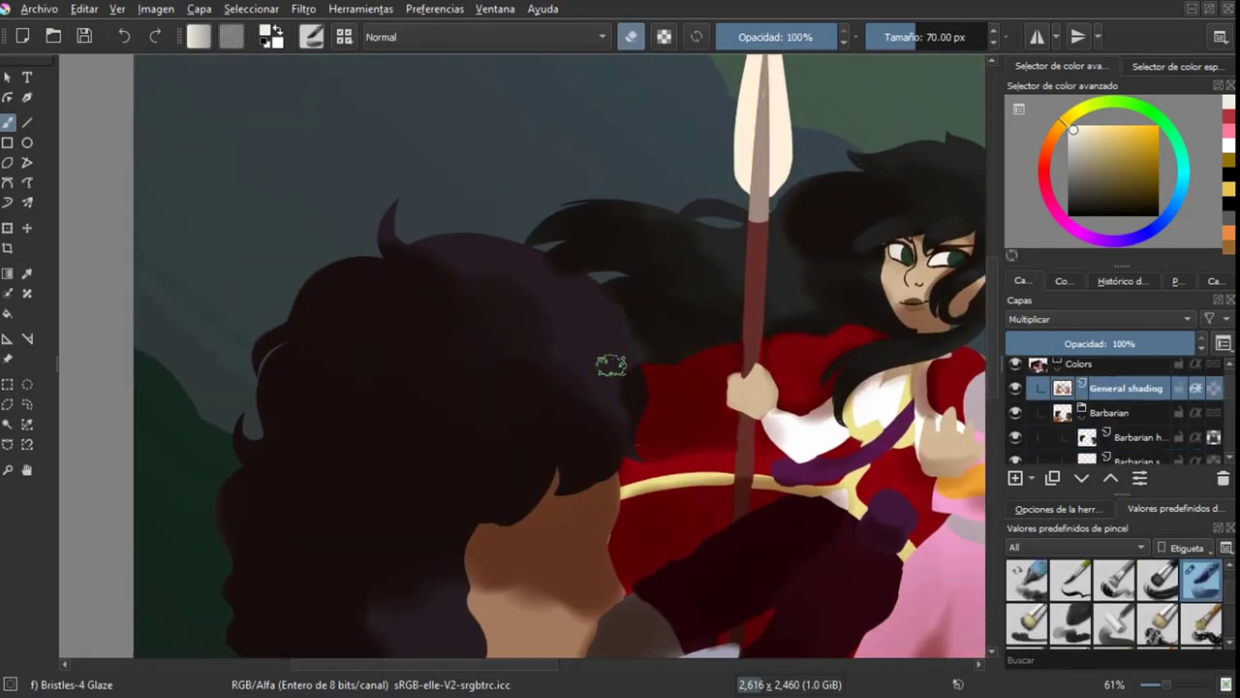
Step: In the barbarian illustration, rework the hair's dark shading on the General shading layer with the 70 px Bristles-4 Glaze brush, erasing and painting
drag(612, 366, 605, 436)
scroll(605, 436, up, 1)
scroll(631, 347, down, 5)
scroll(516, 378, up, 3)
key(e)
drag(505, 412, 516, 379)
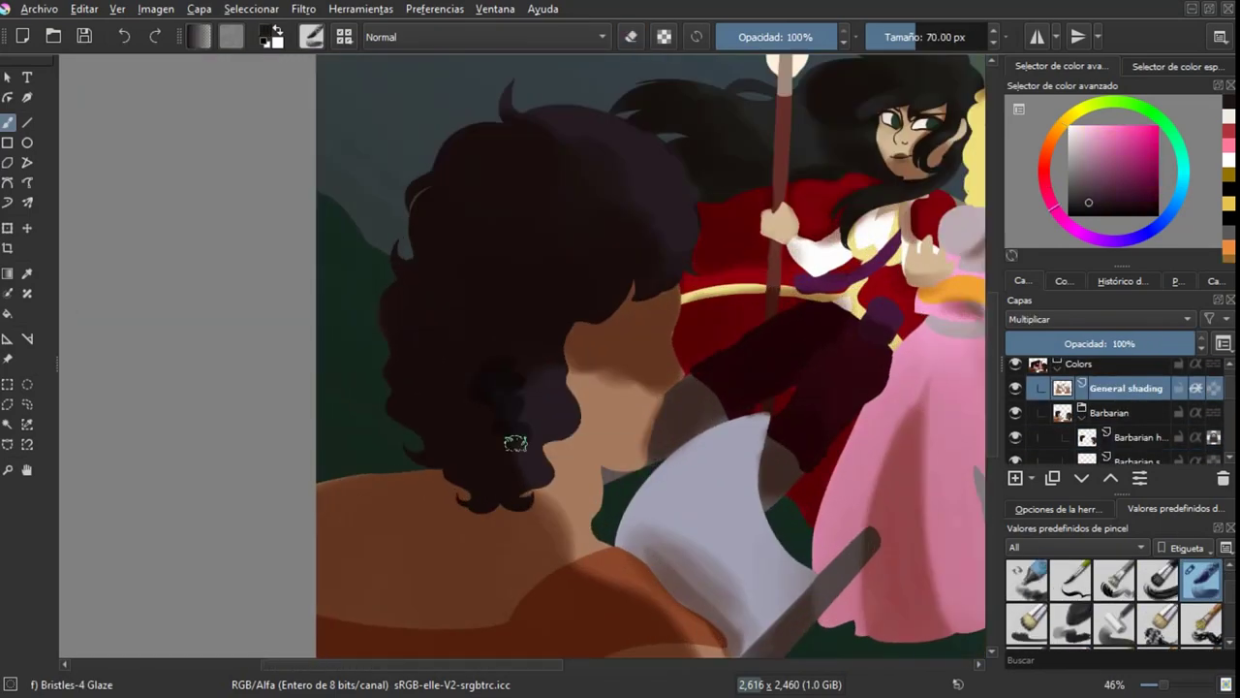
click(515, 378)
scroll(668, 249, up, 2)
scroll(1114, 603, down, 3)
Step: Paint wavy dark strands across the barbarian's hair on its hair layer with Wet Circle at 40 px and Wet Paint Details at 30.60 px
click(1027, 585)
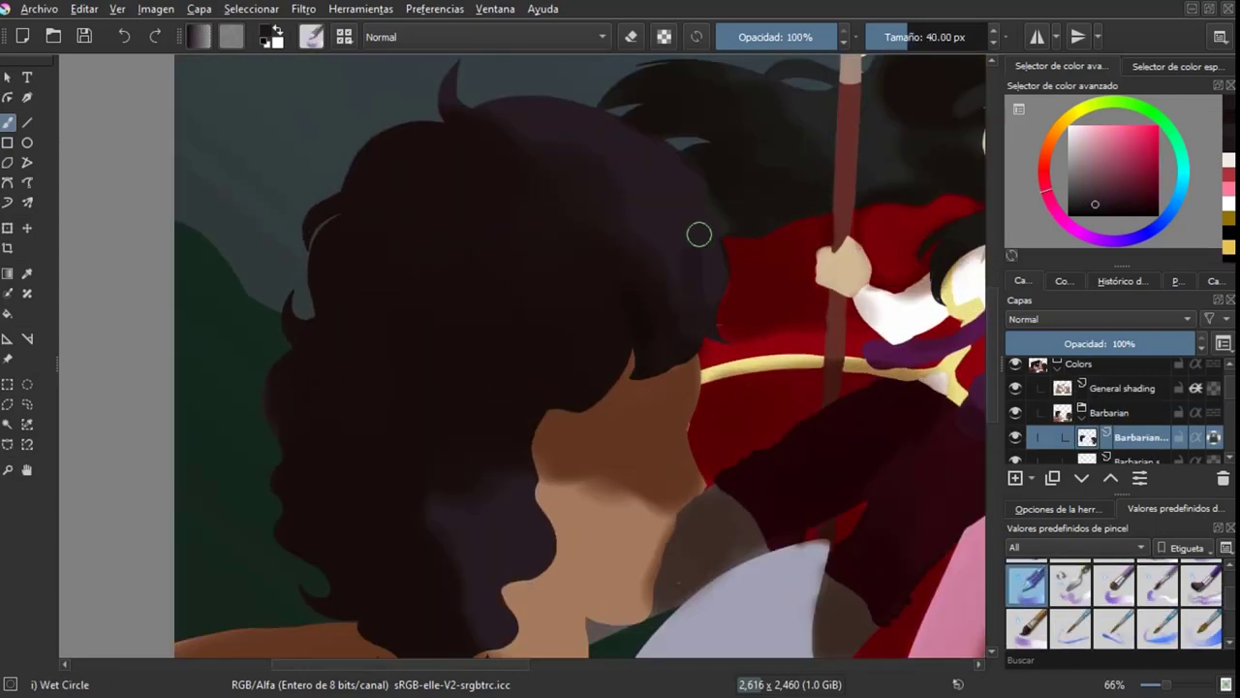
scroll(576, 459, down, 2)
key(/)
scroll(513, 481, up, 1)
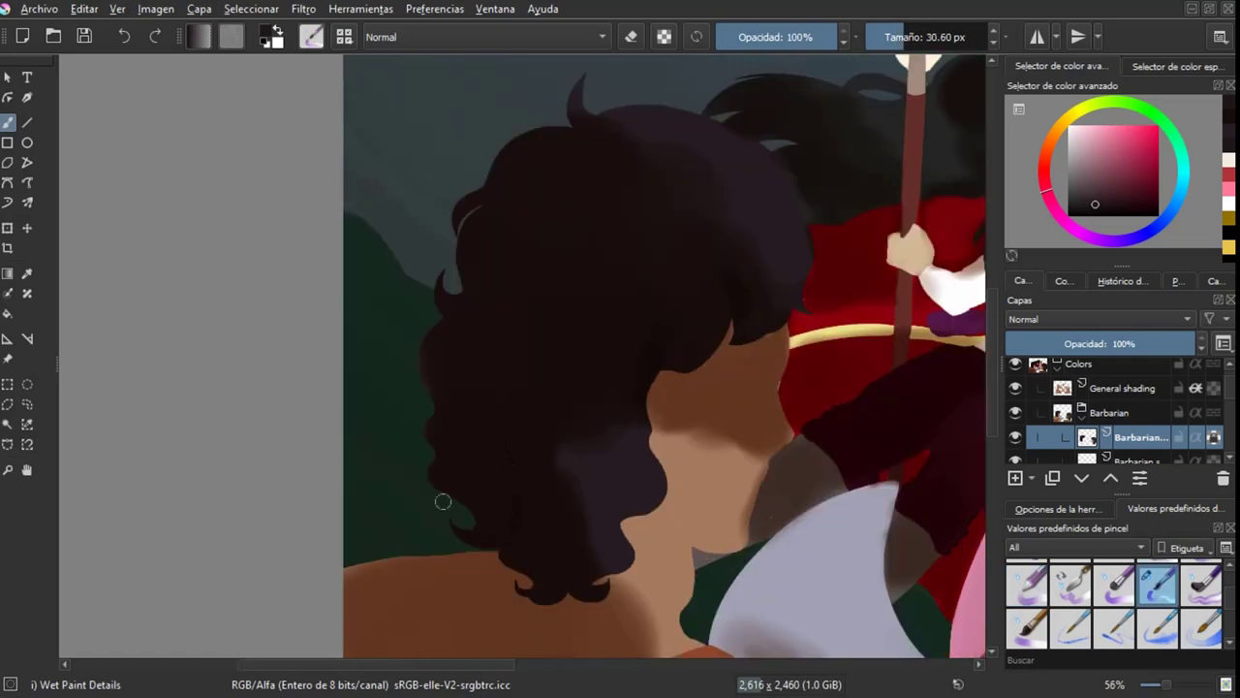
scroll(455, 369, down, 1)
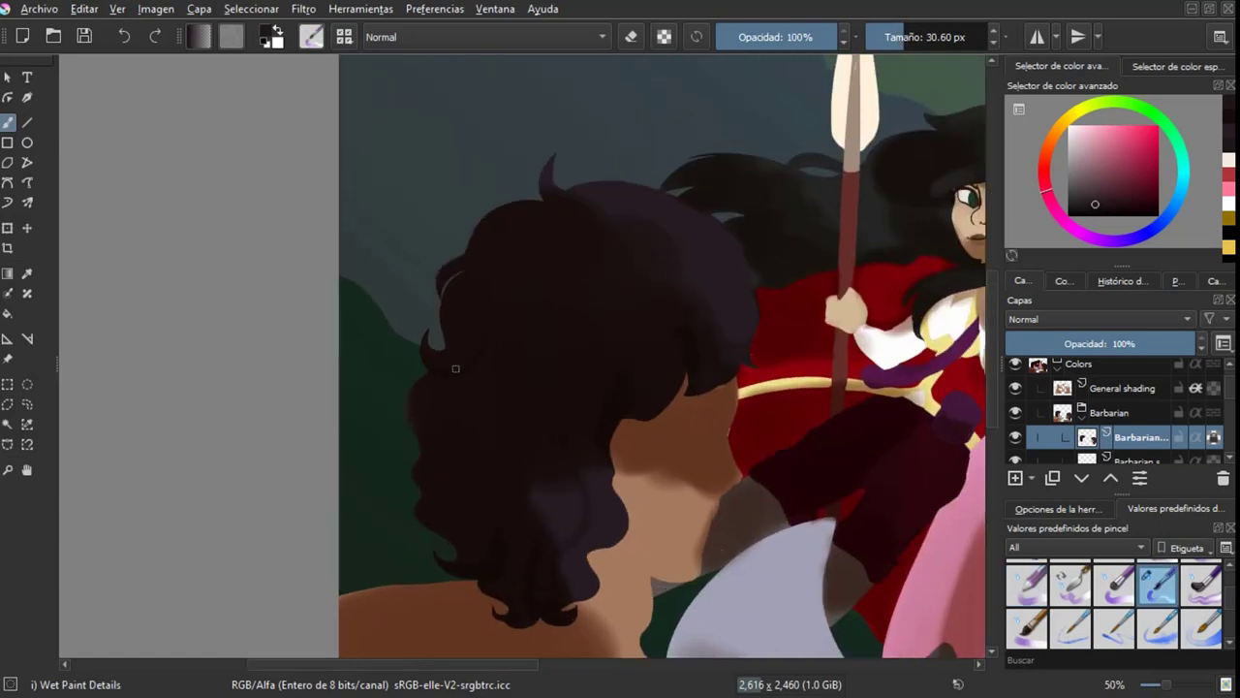
scroll(498, 557, down, 1)
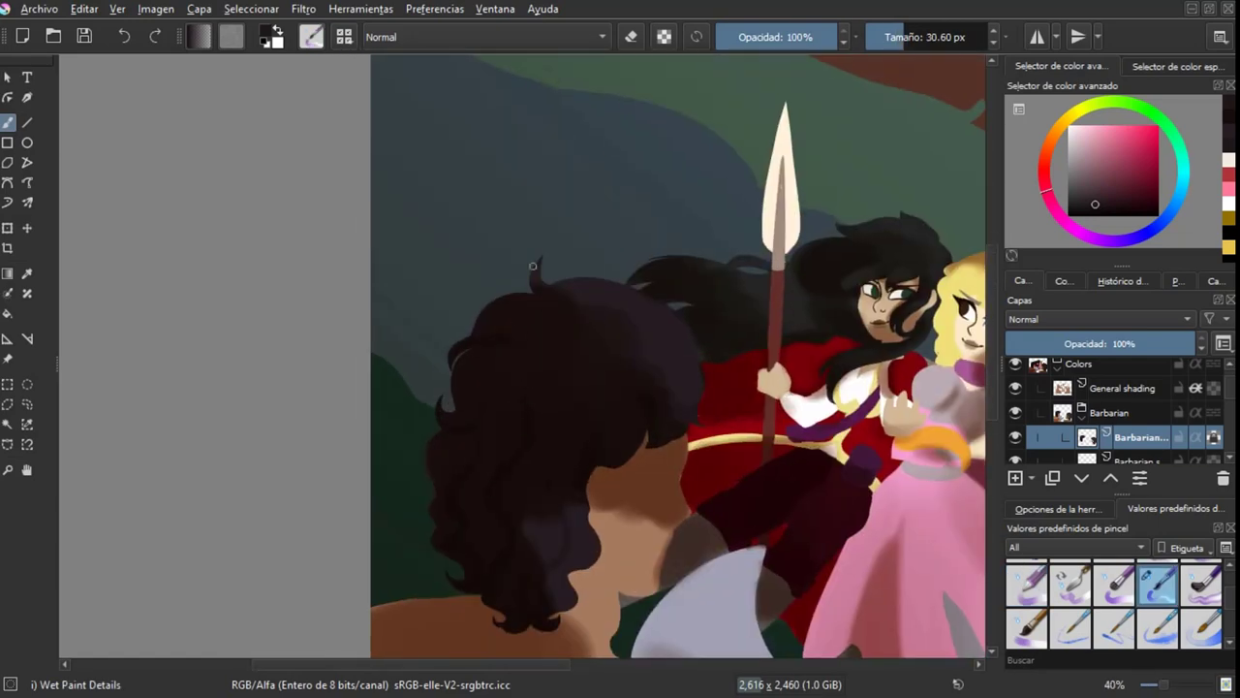
scroll(630, 281, down, 1)
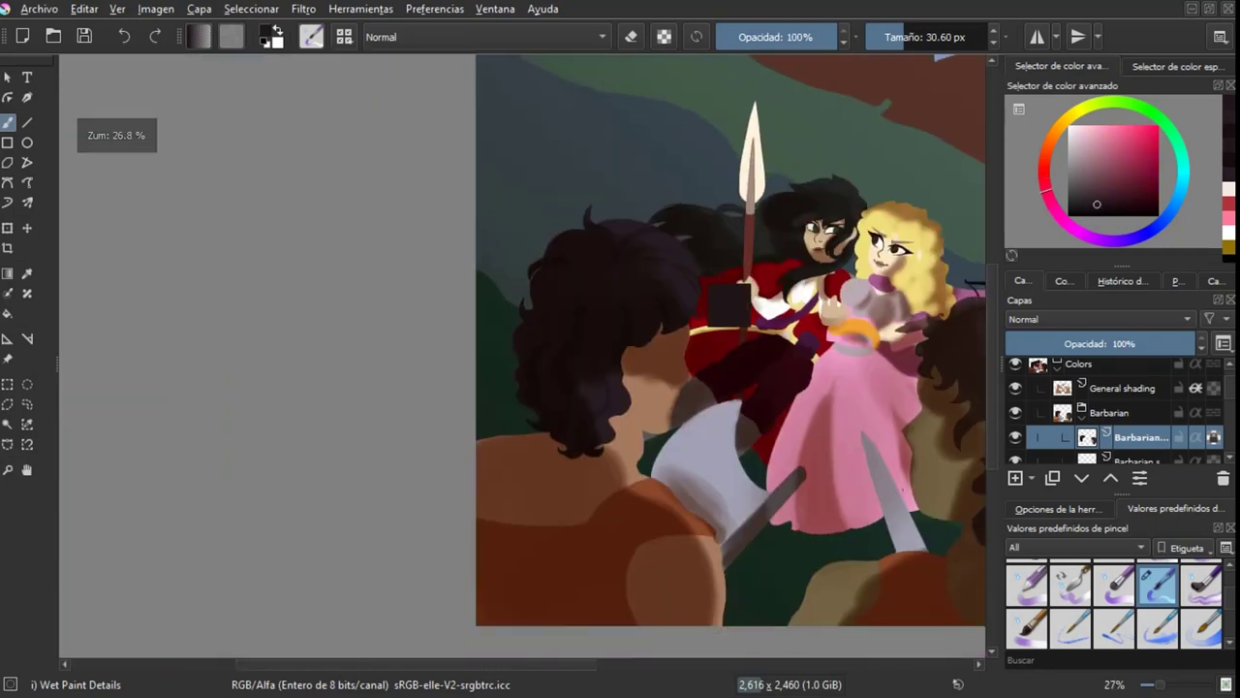
scroll(629, 322, up, 2)
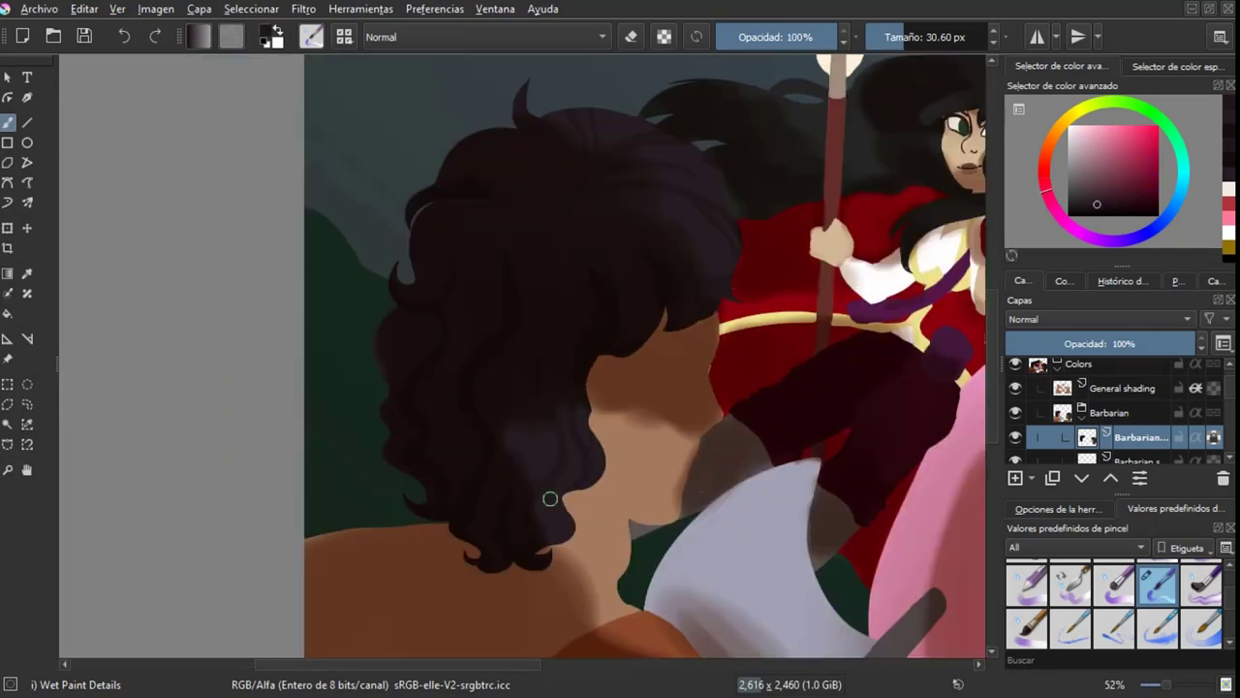
scroll(578, 415, down, 2)
scroll(530, 539, up, 2)
Step: Blend strands through the barbarian's curls on the hair layer with the Bristles-5 Flat brush at 30 px
key(slash)
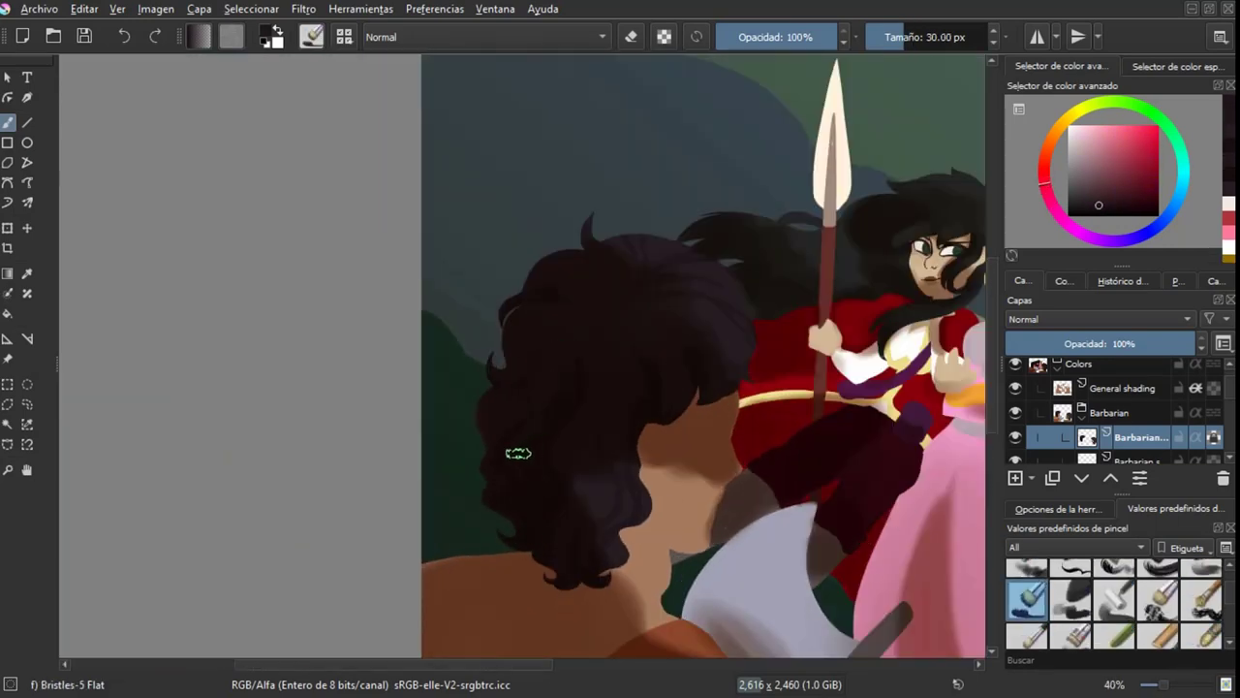
scroll(534, 372, down, 1)
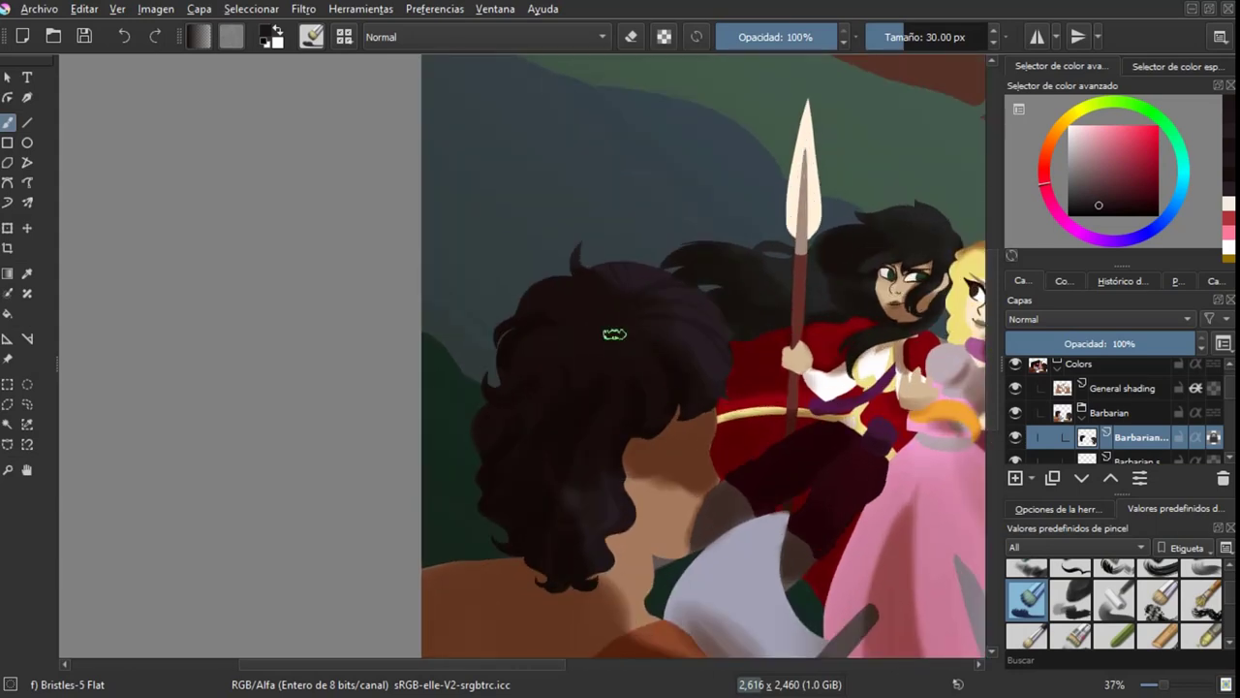
scroll(565, 371, down, 2)
Step: On the General shading layer, erase parts of the shading over the barbarian's hair with the 30 px Bristles-5 Flat brush
click(1124, 389)
key(e)
scroll(638, 366, down, 1)
scroll(635, 368, up, 3)
drag(592, 420, 629, 380)
scroll(591, 339, down, 4)
scroll(600, 369, down, 1)
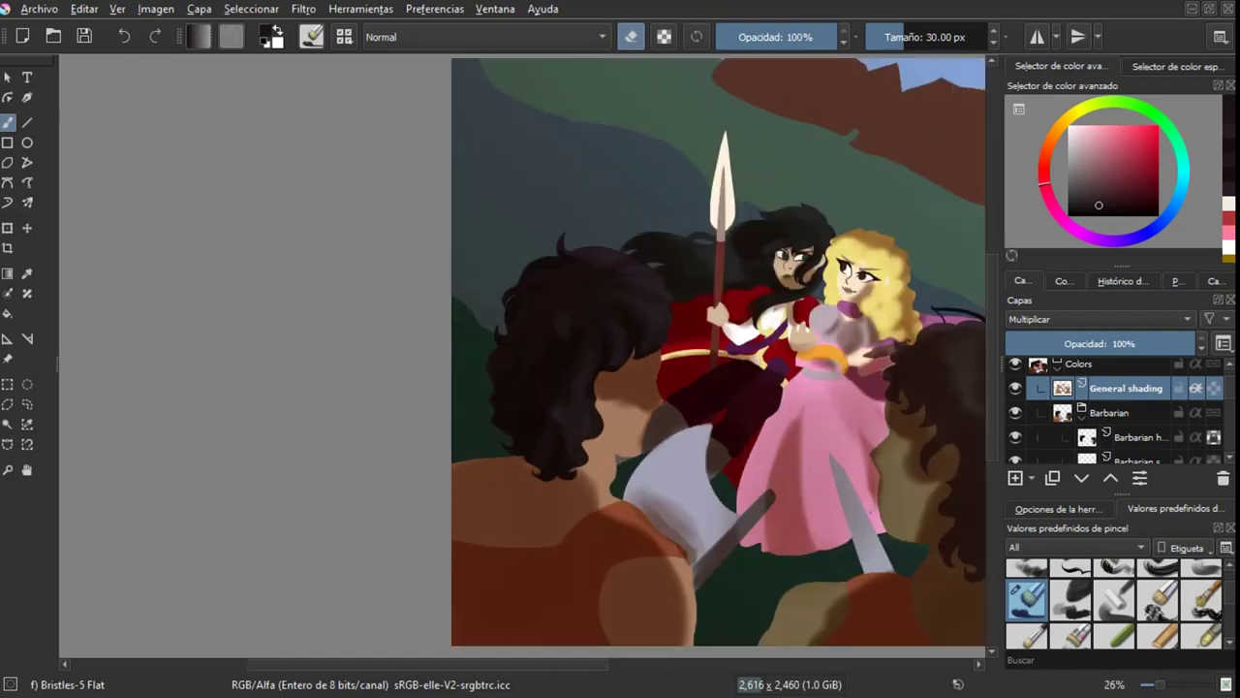
Step: Sample a brown and paint it into the hair's shading on the General shading layer, reducing Bristles-5 Flat to 24.65 px
scroll(575, 363, up, 2)
key(e)
ctrl+click(575, 362)
drag(575, 363, 587, 370)
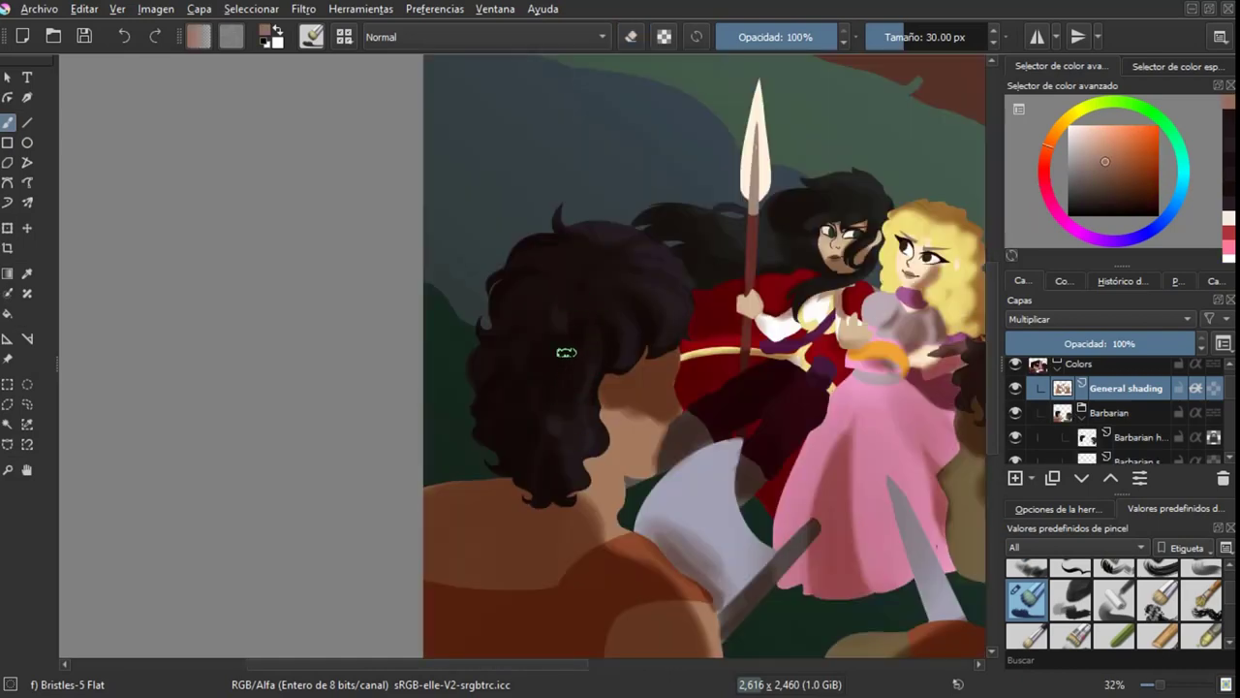
key(e)
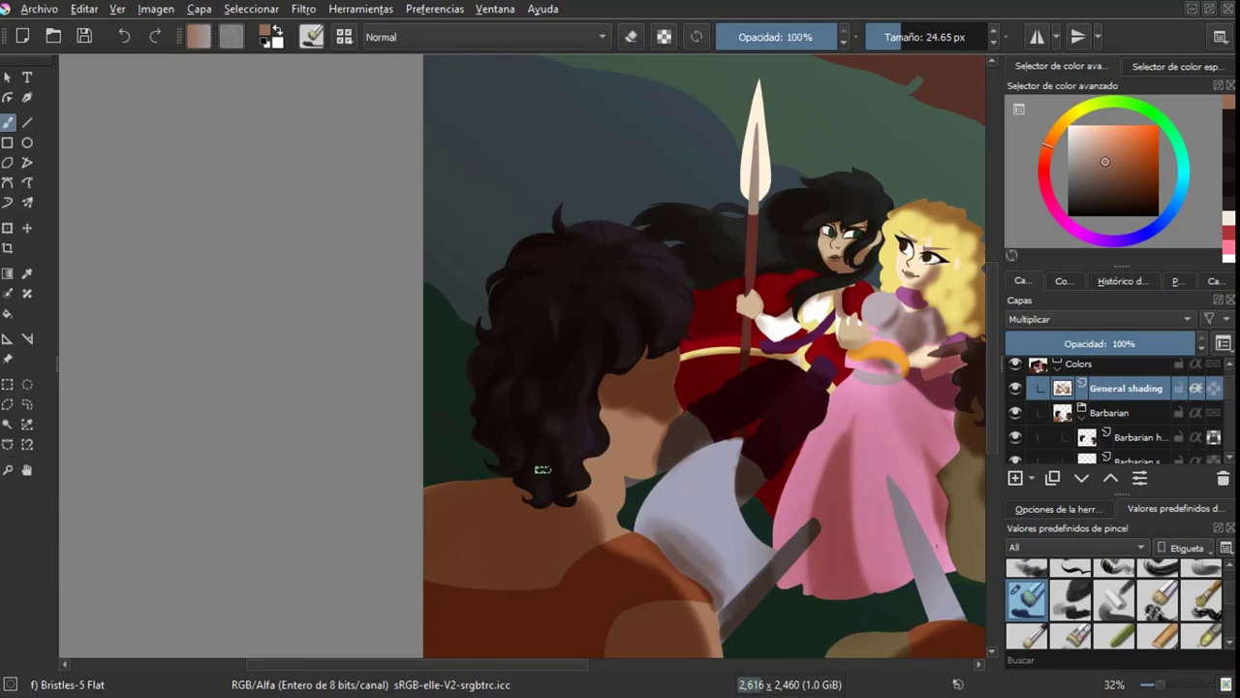
key(e)
Step: Refine the hair's shading with another brush preset, alternating between erasing and painting, and resample the shading colour
click(1159, 569)
key(e)
key(e)
key(e)
scroll(767, 243, down, 1)
scroll(678, 310, up, 4)
ctrl+click(571, 361)
scroll(1114, 602, down, 10)
Step: Return to the barbarian's hair layer and rework the curls at the back of the head with a different brush
click(1070, 595)
click(1141, 437)
drag(515, 353, 554, 426)
scroll(772, 581, down, 1)
scroll(1115, 602, up, 3)
Step: Paint finer strands in the fringe with Wet Paint Details at 23.62 px and a sampled dark hair colour, checking in mirrored view
click(1158, 609)
scroll(500, 419, up, 2)
drag(603, 372, 591, 372)
ctrl+click(591, 372)
key(m)
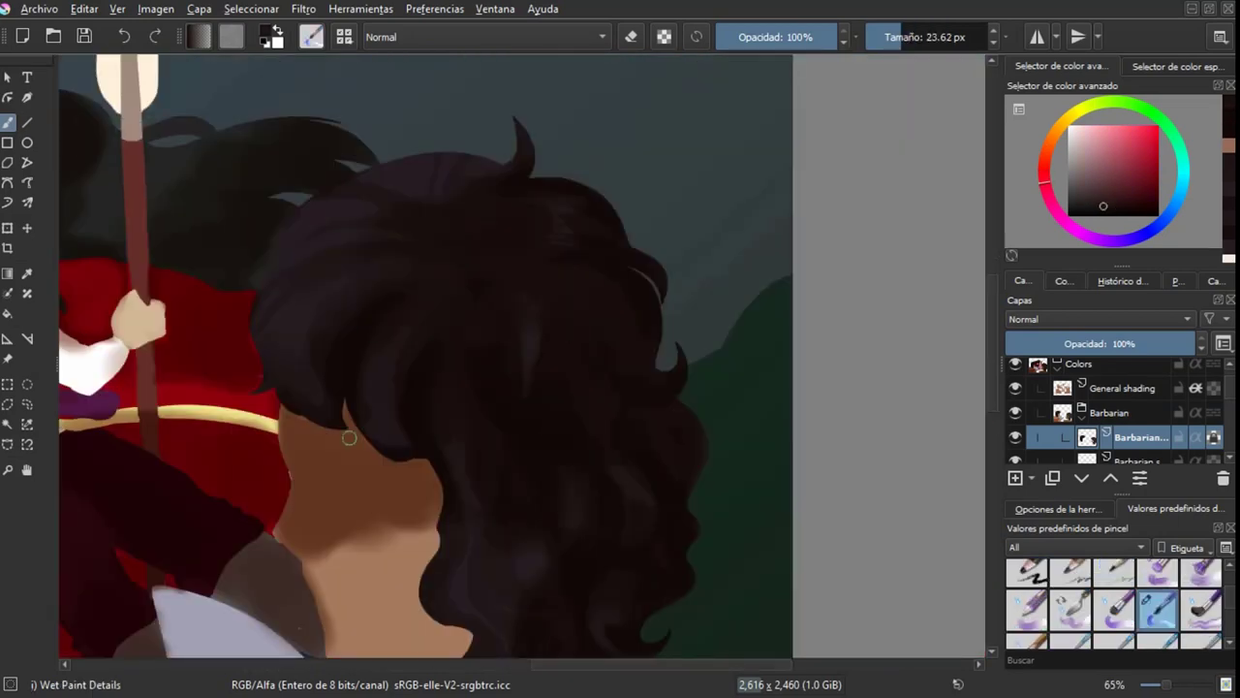
key(m)
Step: Paint broader strands through the barbarian's hair with Wet Paint Details at 37.24 px, checking the mirrored view and resampling from the hair
scroll(585, 436, down, 2)
drag(494, 358, 503, 359)
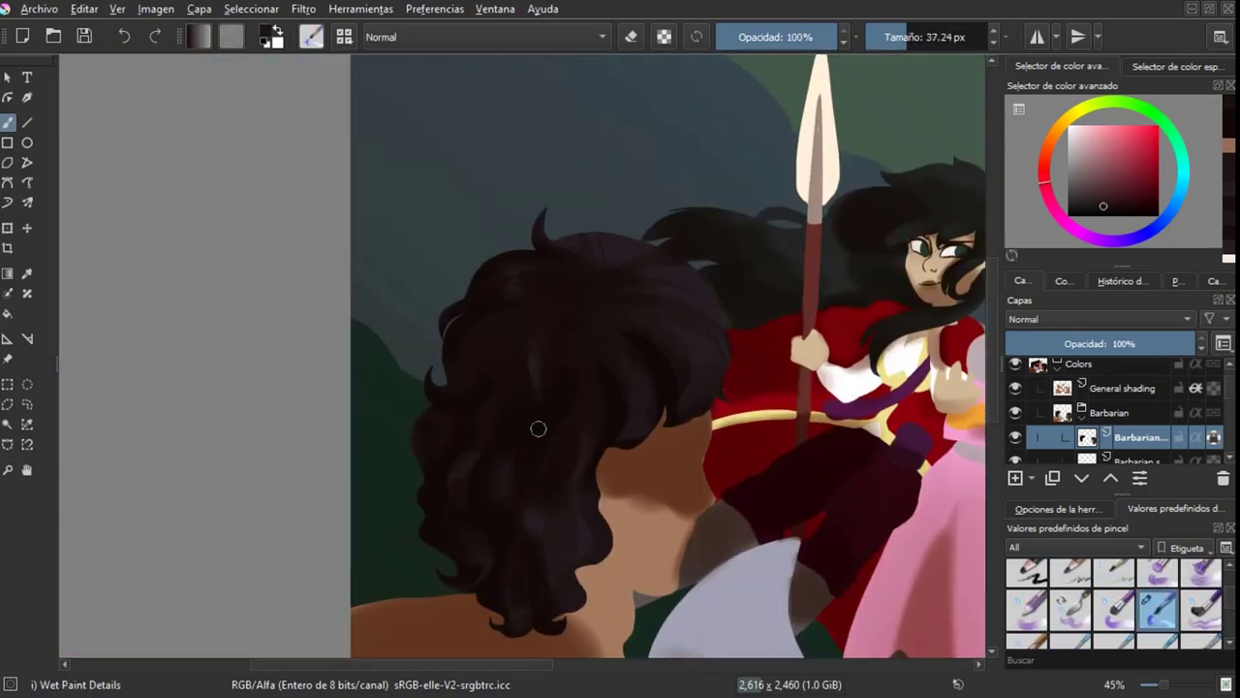
scroll(564, 509, down, 1)
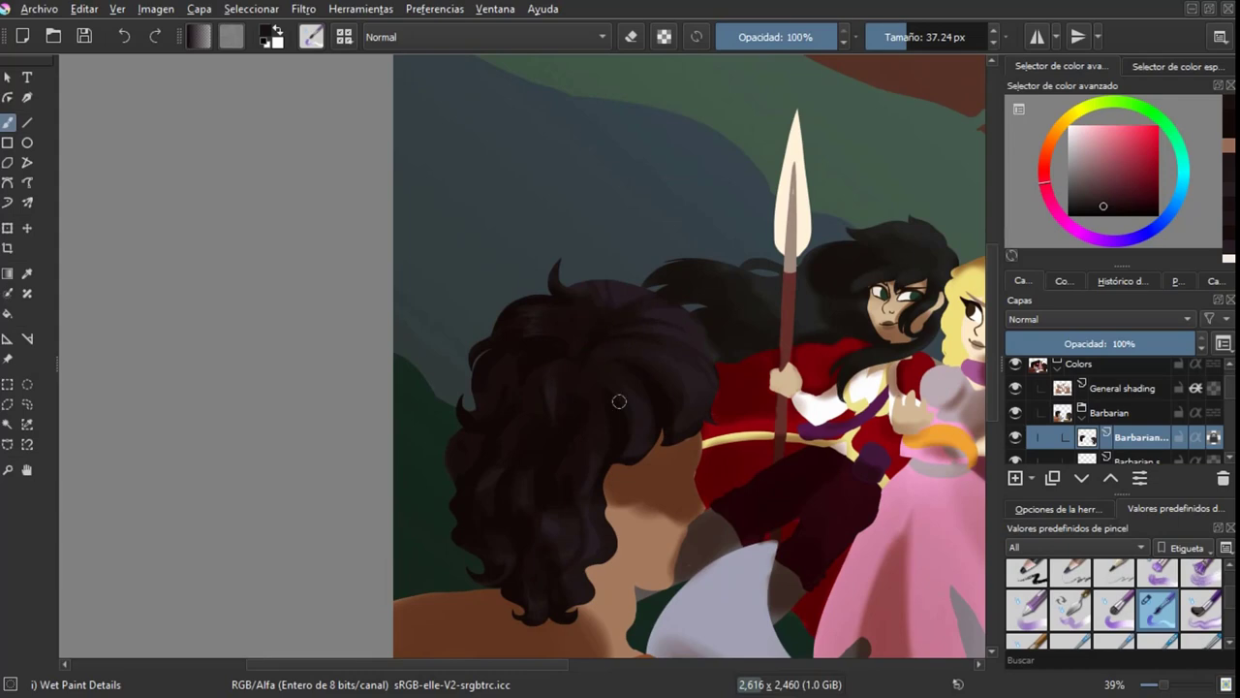
key(m)
key(m)
scroll(616, 601, up, 1)
ctrl+alt+click(543, 407)
scroll(469, 354, down, 3)
Step: Erase light patches from the hair's shading on the General shading layer with Wet Bristles Rough at 80 and 49.51 px, then save
click(1124, 388)
click(1202, 574)
key(e)
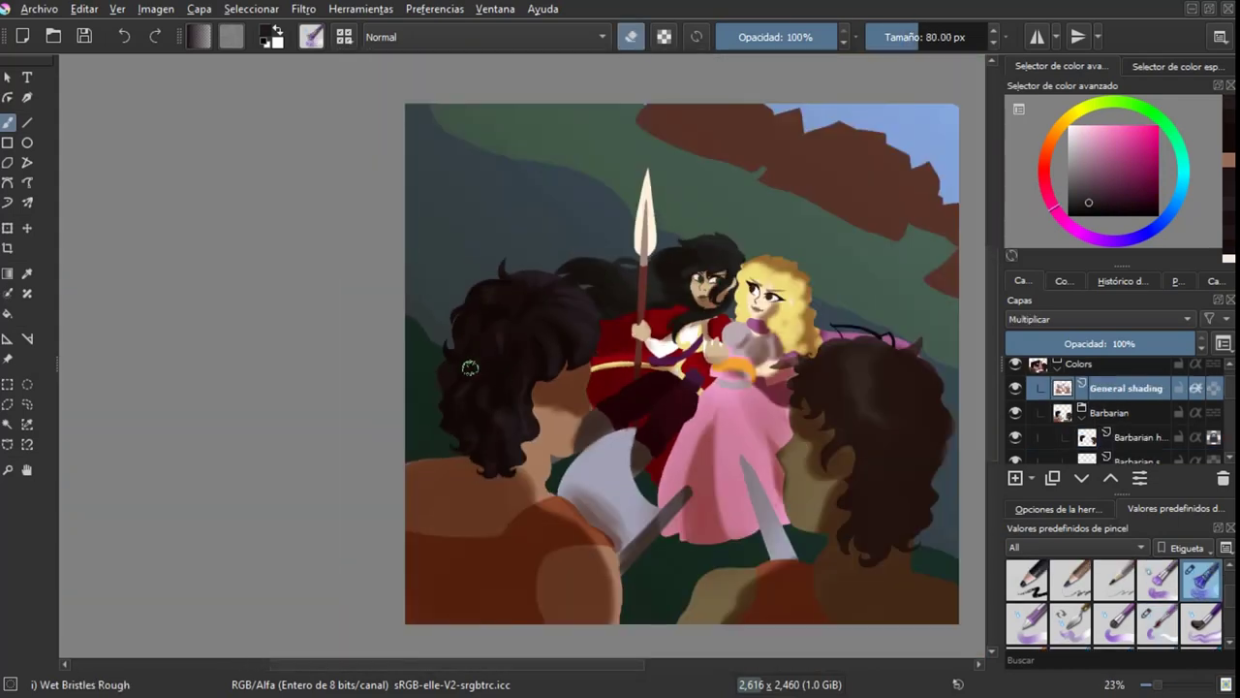
scroll(482, 398, up, 3)
scroll(427, 414, down, 2)
scroll(443, 424, up, 1)
scroll(443, 423, up, 4)
drag(545, 346, 516, 345)
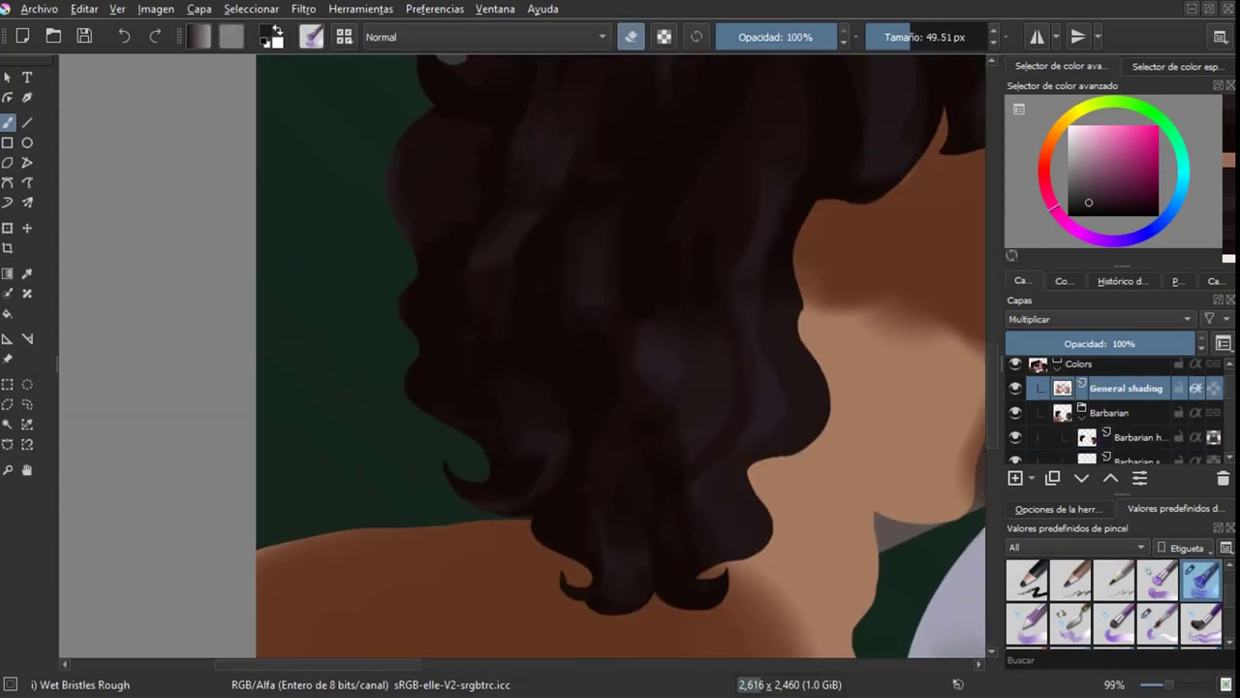
scroll(483, 397, down, 5)
key(ctrl+s)
Step: On the hair layer, paint dark reddish-brown reflections in the curls with the Wet Knife brush at 75 and 65.91 px
click(1140, 437)
scroll(589, 324, up, 2)
click(1044, 165)
click(1105, 182)
click(1071, 623)
scroll(611, 308, up, 3)
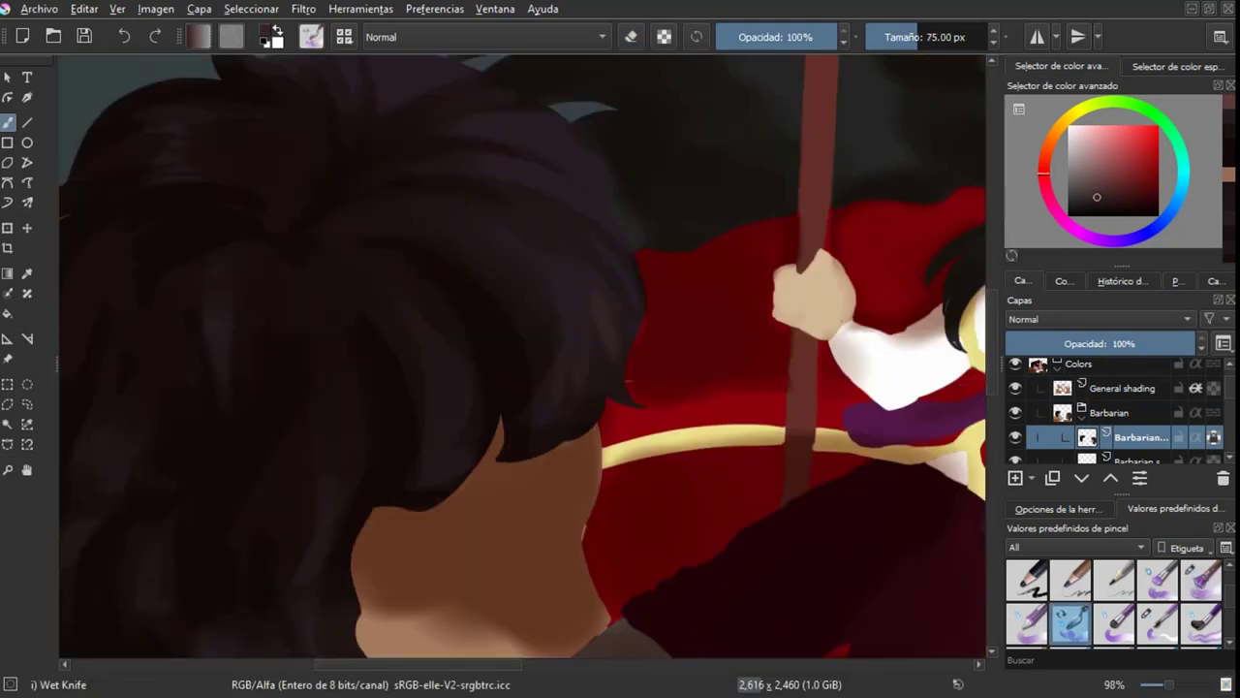
scroll(625, 348, down, 4)
key(bracketleft)
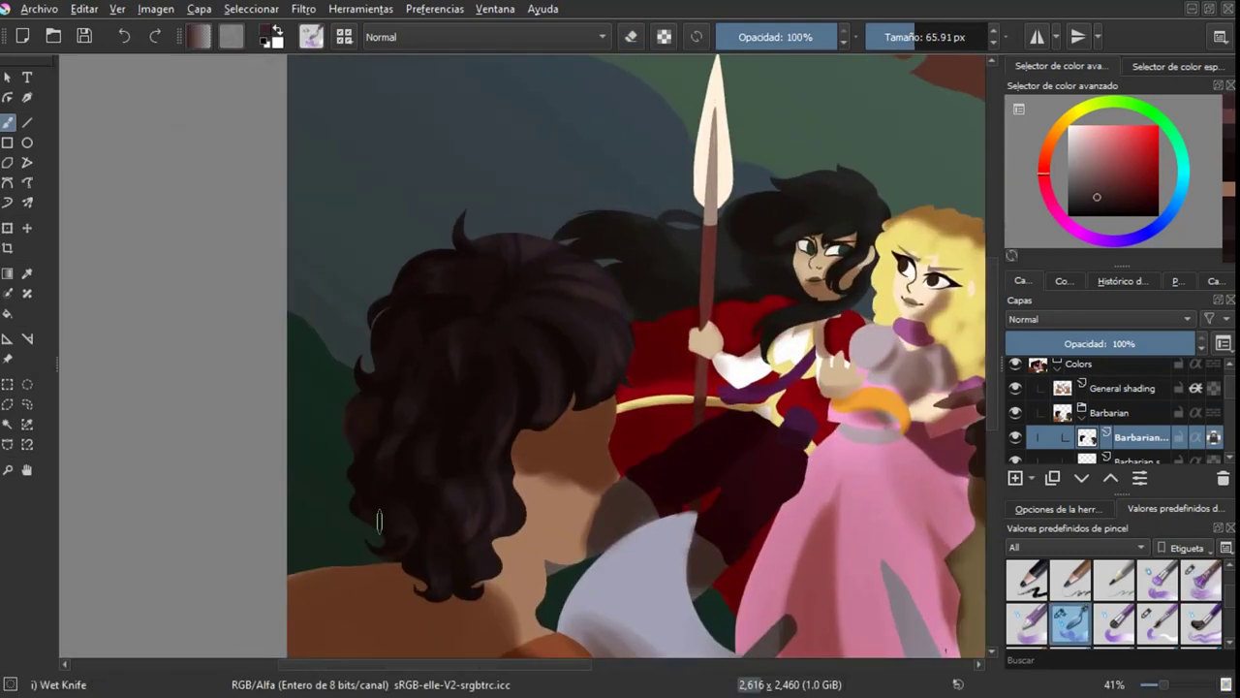
Step: Sample the hair layer's dark colour and add more strands to the barbarian's hair with the 65.91 px Wet Knife brush
scroll(421, 362, down, 3)
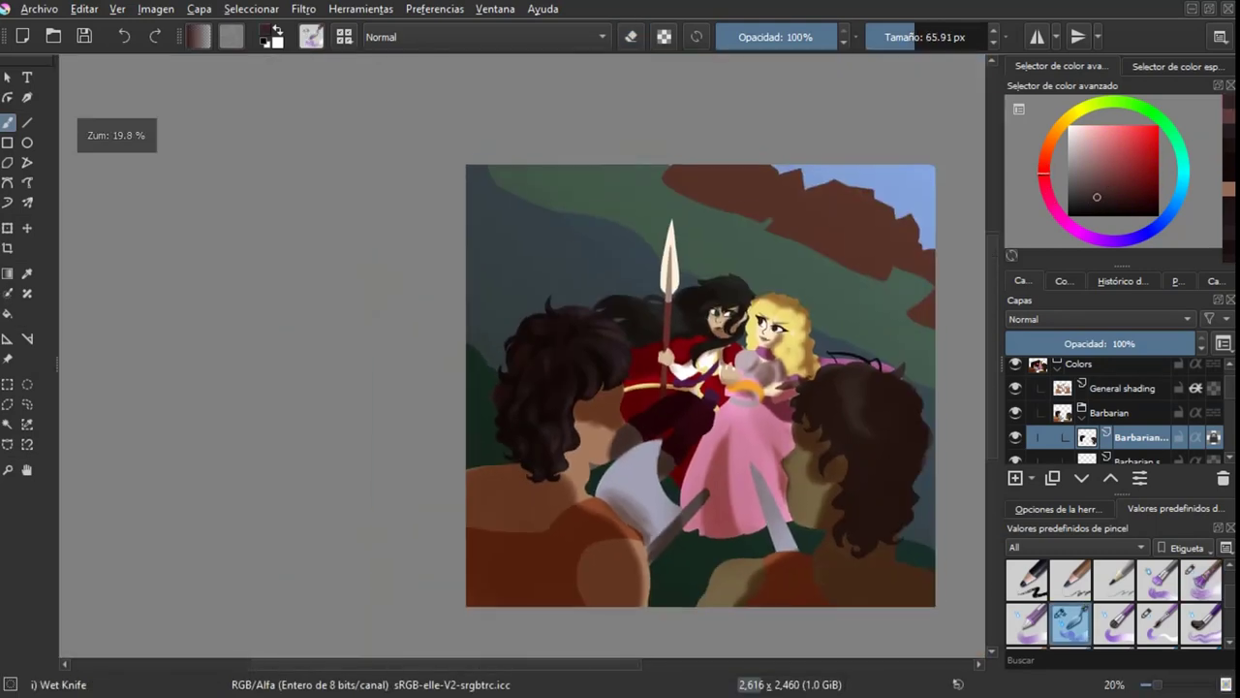
scroll(494, 347, up, 2)
scroll(511, 332, down, 2)
scroll(448, 346, up, 3)
ctrl+alt+click(490, 339)
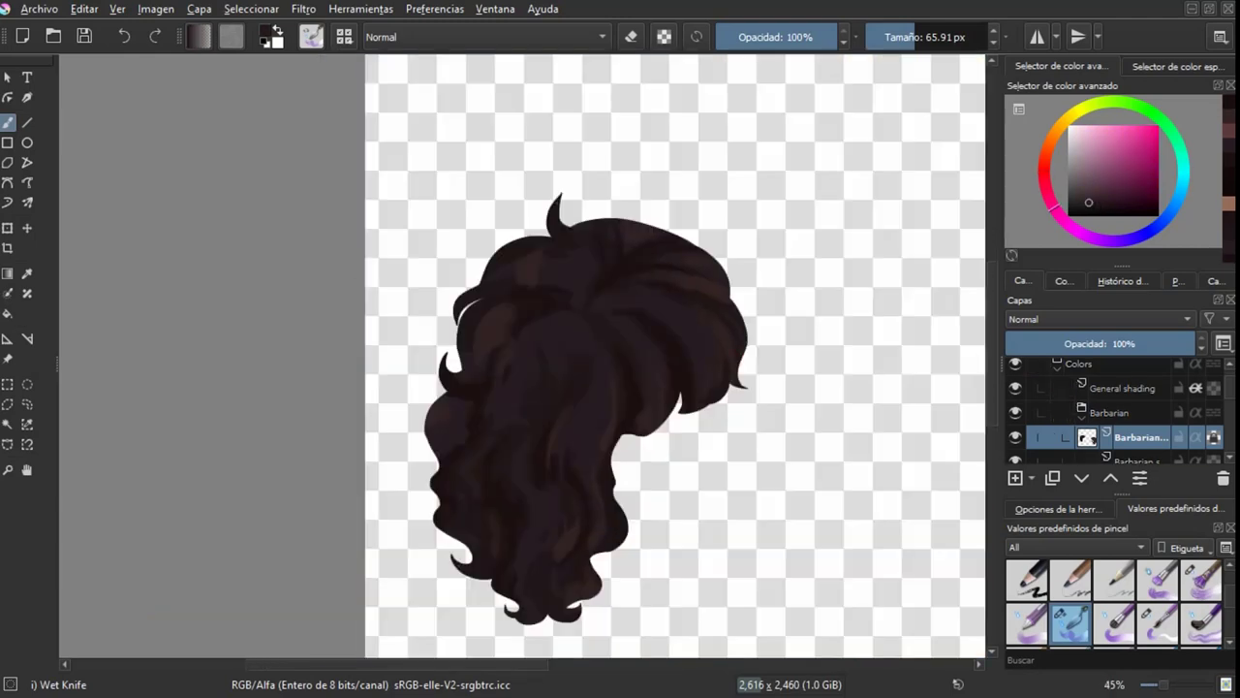
ctrl+alt+click(508, 326)
scroll(507, 311, down, 2)
scroll(580, 281, up, 3)
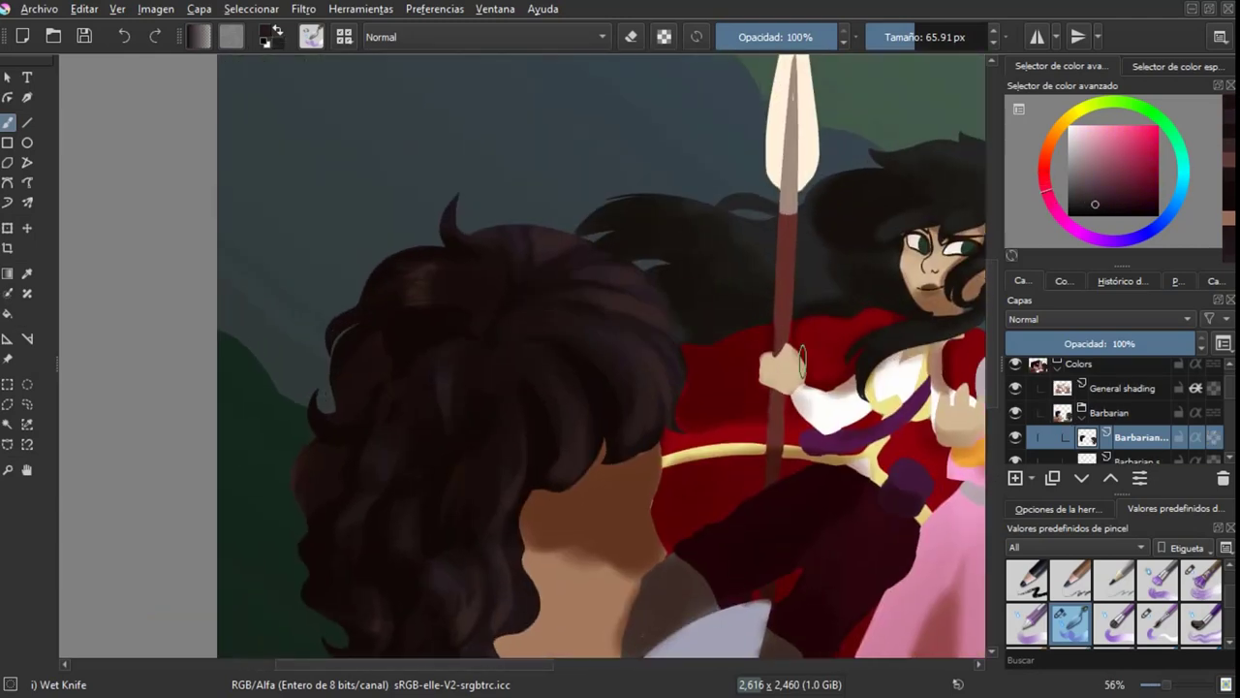
Step: Draw thin loose hairs along the fringe and beside the barbarian's cheek with a 6 px brush
key(slash)
scroll(454, 247, down, 2)
scroll(520, 378, up, 3)
drag(519, 334, 467, 393)
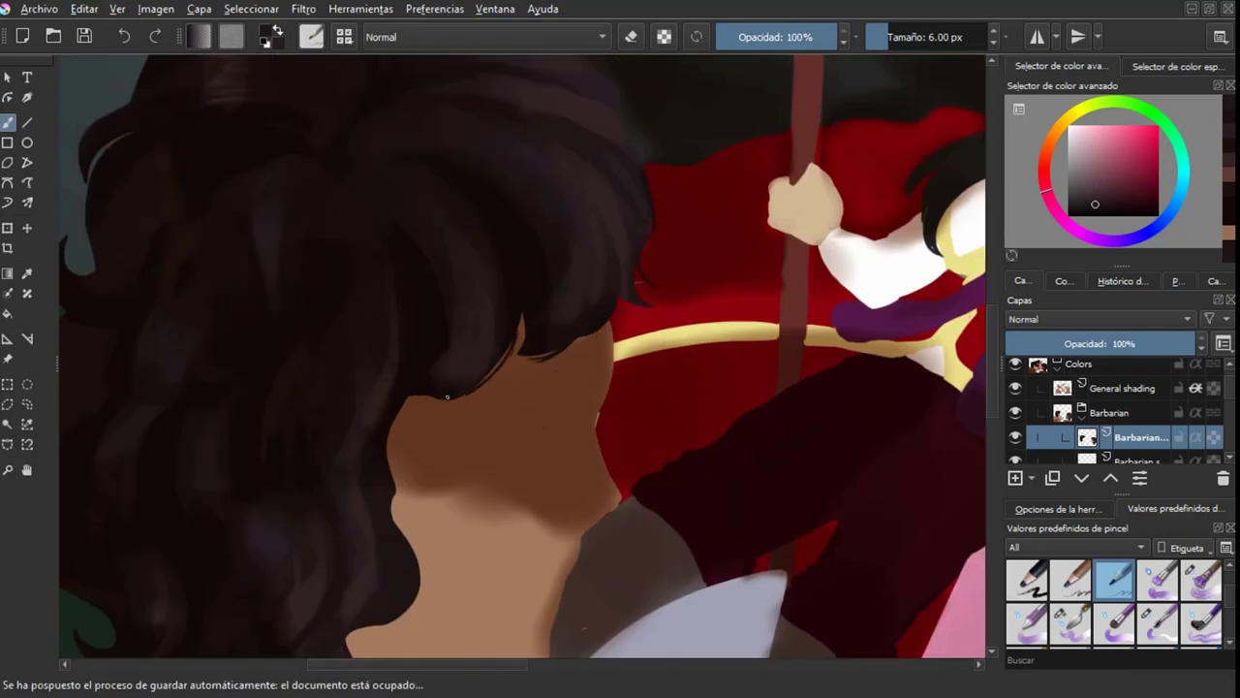
scroll(421, 422, down, 1)
drag(414, 484, 420, 483)
scroll(648, 465, down, 2)
scroll(1114, 600, up, 2)
Step: Paint a dark curl beside the barbarian's cheek with Basic-5 Size at 13.07 px, save the illustration and undo the last stroke
click(1158, 623)
scroll(533, 488, up, 3)
ctrl+click(514, 471)
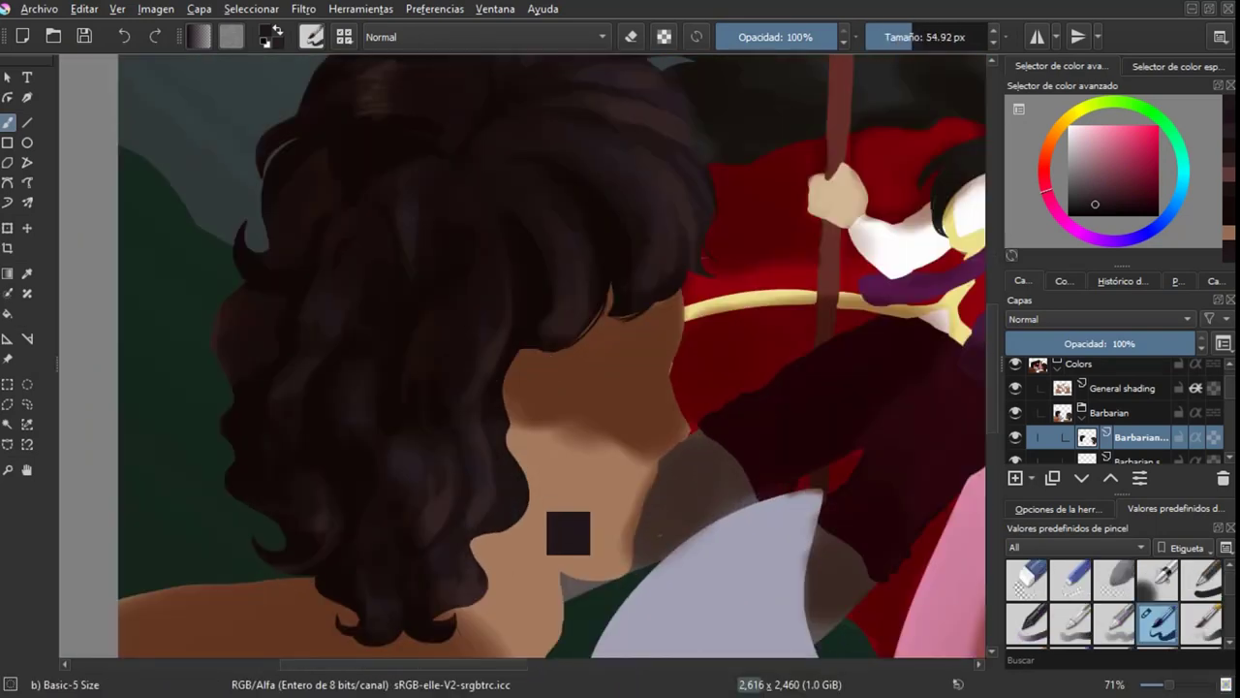
scroll(551, 451, down, 1)
drag(533, 471, 513, 521)
scroll(488, 581, down, 2)
scroll(397, 534, down, 3)
key(ctrl+s)
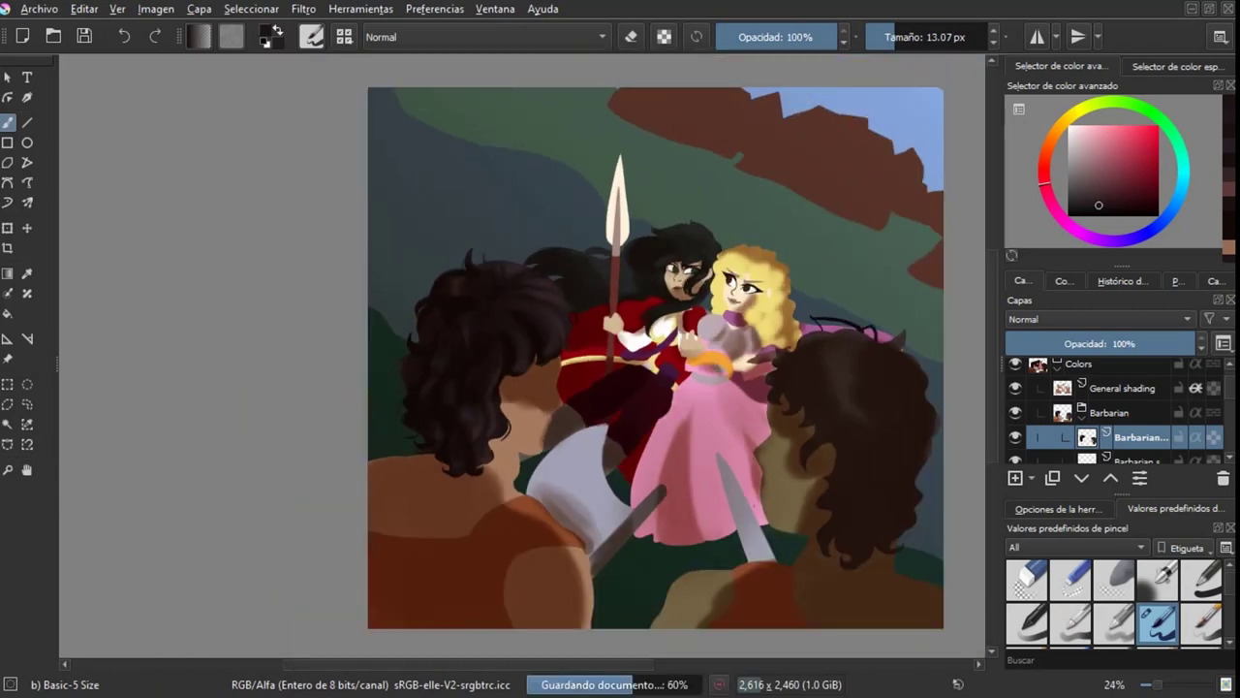
scroll(517, 405, up, 5)
key(ctrl+z)
scroll(1142, 407, down, 1)
Step: Select the barbarian's skin layer, sample a reddish brown and airbrush the back and arm with Airbrush Soft at 108.13 px
click(1142, 380)
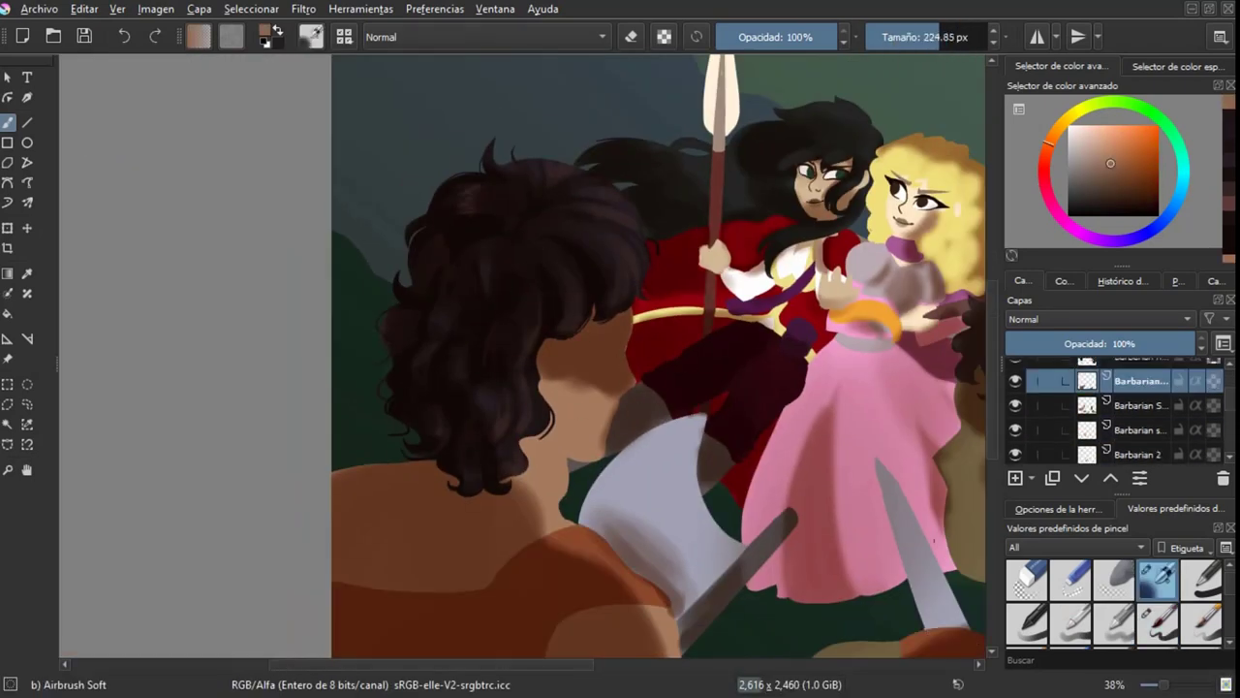
click(1141, 405)
scroll(620, 349, down, 3)
ctrl+click(620, 339)
scroll(356, 490, up, 2)
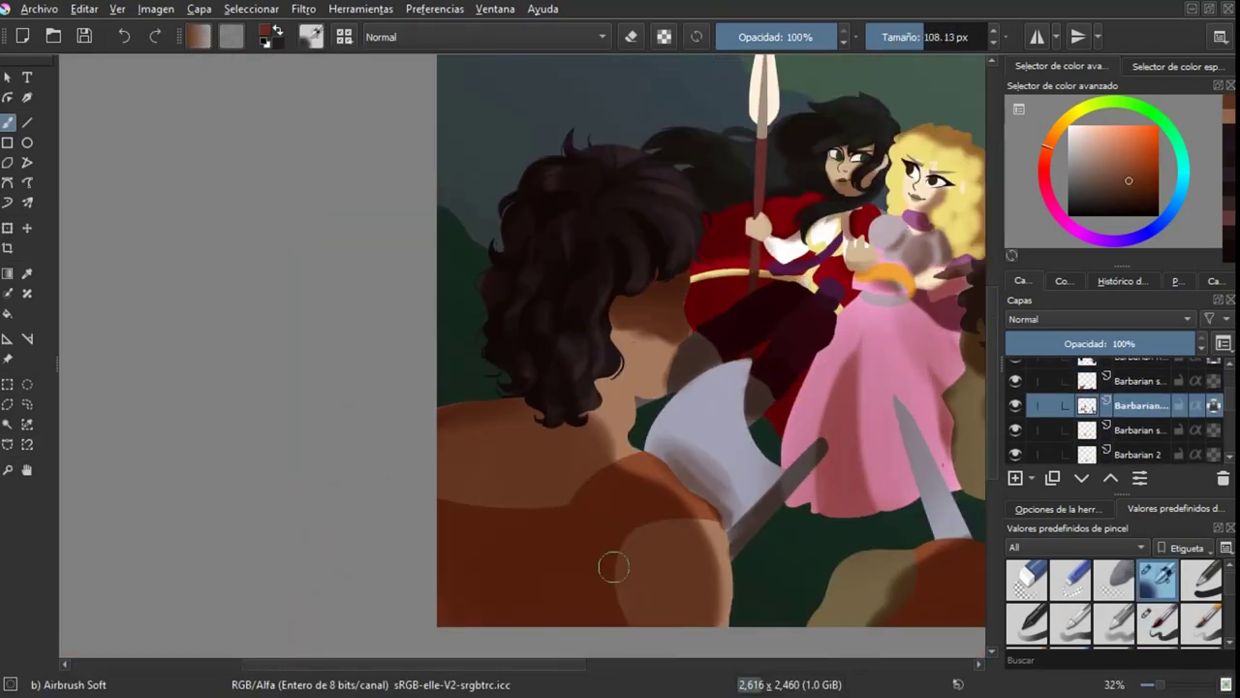
drag(669, 514, 639, 514)
scroll(717, 465, down, 5)
Step: Isolate the skin layer to sample its base brown, show all layers again and airbrush the shoulder
alt+click(1087, 405)
scroll(661, 439, up, 5)
ctrl+click(697, 554)
alt+click(1087, 405)
scroll(669, 465, down, 1)
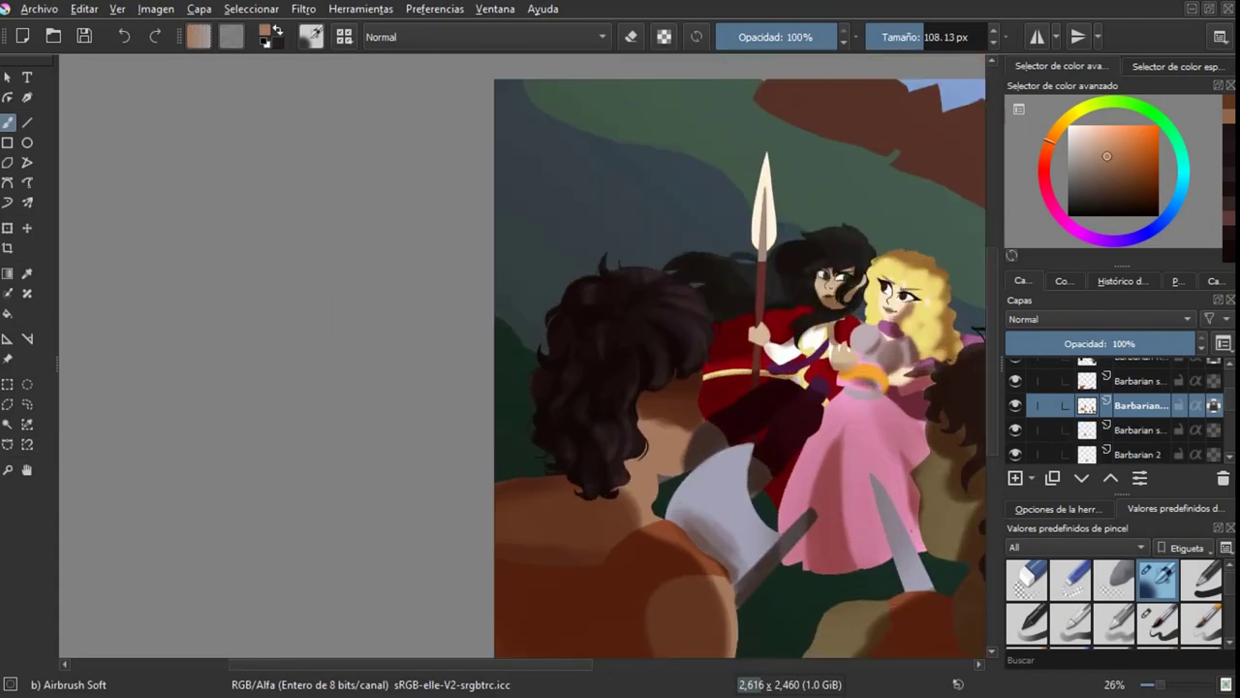
Step: Sample a lighter skin tone and paint textured light on the barbarian's arm and neck with Dry Roller at 80.88 px
ctrl+click(669, 456)
key(slash)
scroll(669, 461, up, 2)
scroll(567, 312, down, 2)
drag(620, 543, 640, 543)
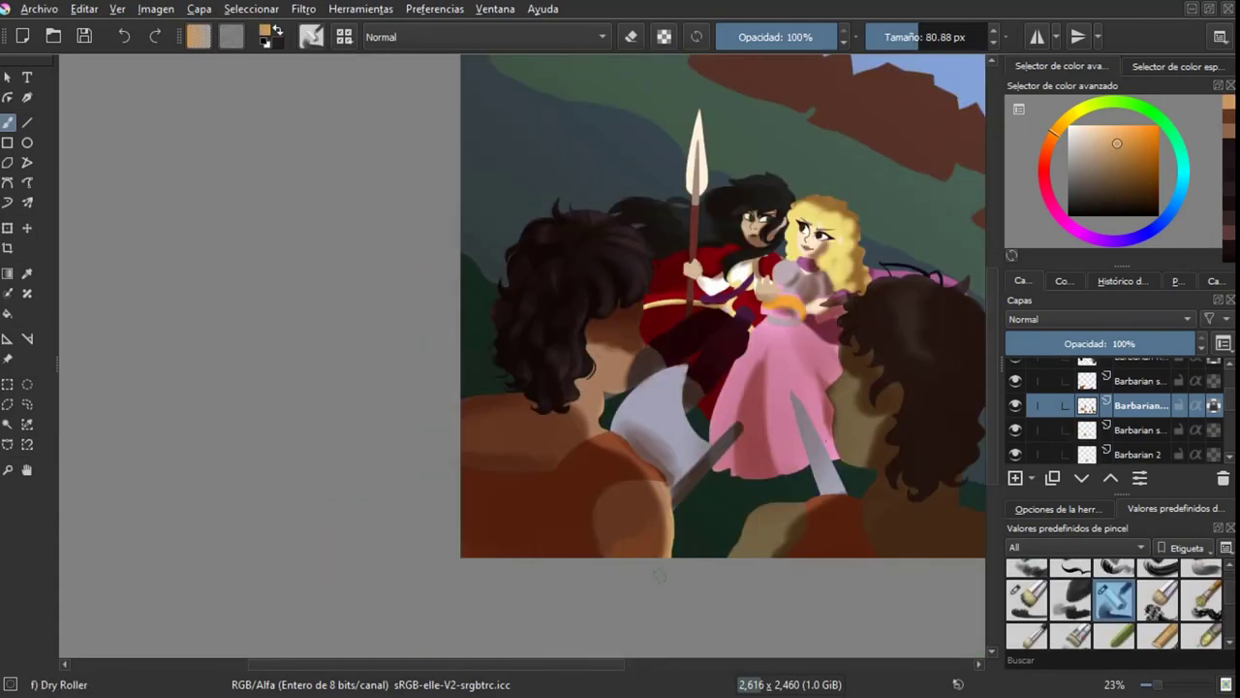
Step: Blend the arm and back with the skin layer's own brown, sampled in isolation, using Dry Roller, and save the illustration
alt+click(1087, 405)
ctrl+click(625, 528)
alt+click(1087, 405)
mouse_move(604, 500)
mouse_down()
mouse_move(591, 533)
mouse_move(603, 529)
mouse_move(574, 547)
mouse_up()
alt+click(1088, 405)
alt+click(1087, 405)
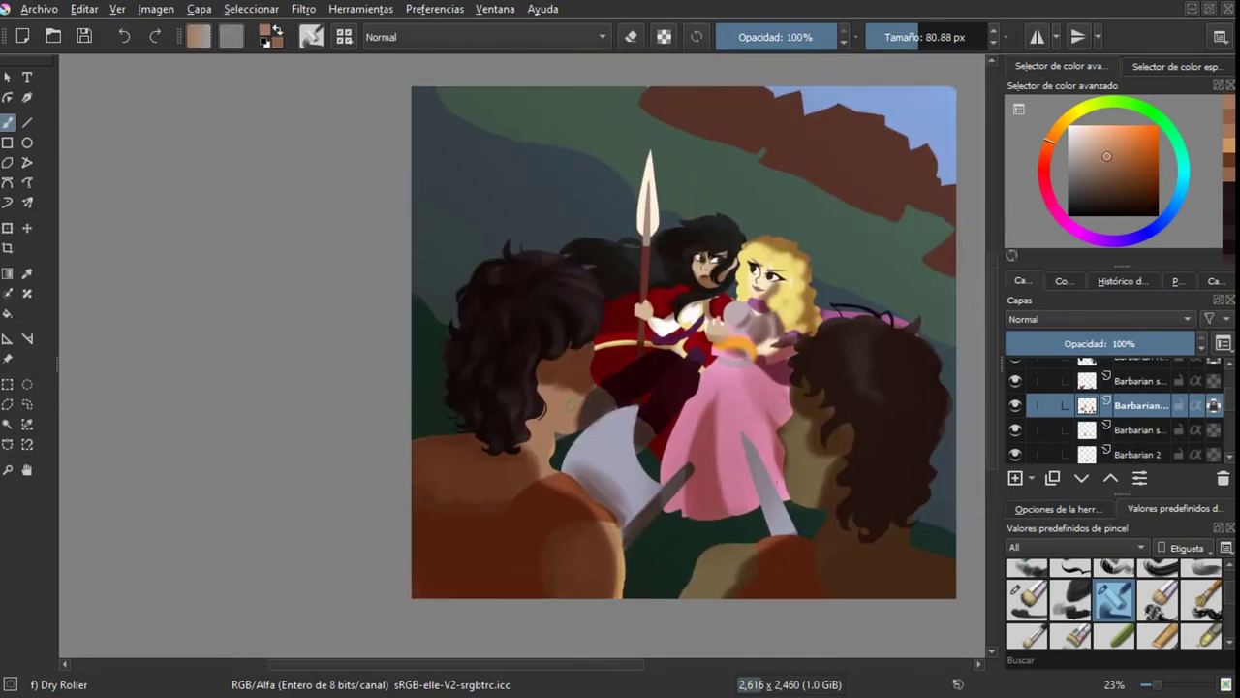
scroll(640, 401, down, 2)
scroll(642, 411, up, 2)
key(ctrl+s)
Step: Rework the shading on the barbarian's face on the General shading layer with a colour sampled in isolation and the eraser, then save
scroll(1124, 405, up, 3)
click(1124, 394)
alt+click(1063, 395)
ctrl+click(572, 387)
alt+click(1063, 395)
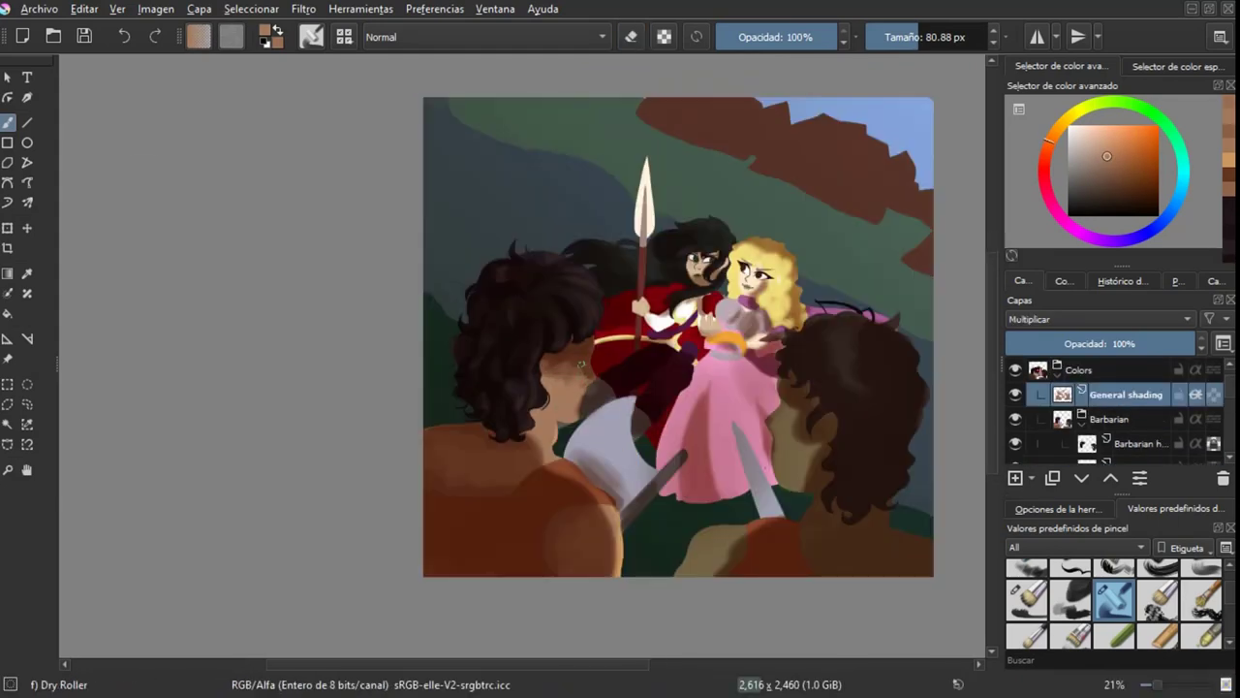
key(e)
scroll(631, 412, down, 3)
scroll(687, 368, up, 3)
key(ctrl+s)
Step: In mirrored view, erase part of the shading along the axe blade with the Dry Roller, then restore the normal view
key(m)
scroll(455, 546, up, 3)
key(e)
drag(494, 502, 545, 470)
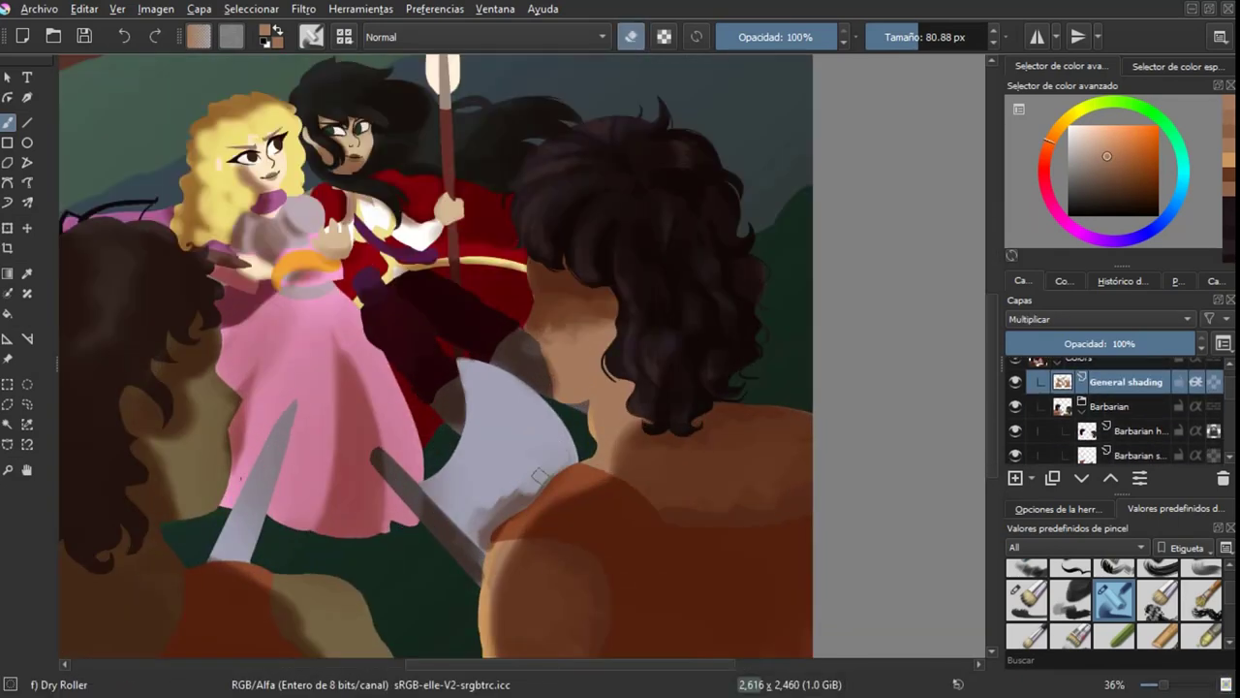
key(m)
scroll(485, 520, down, 3)
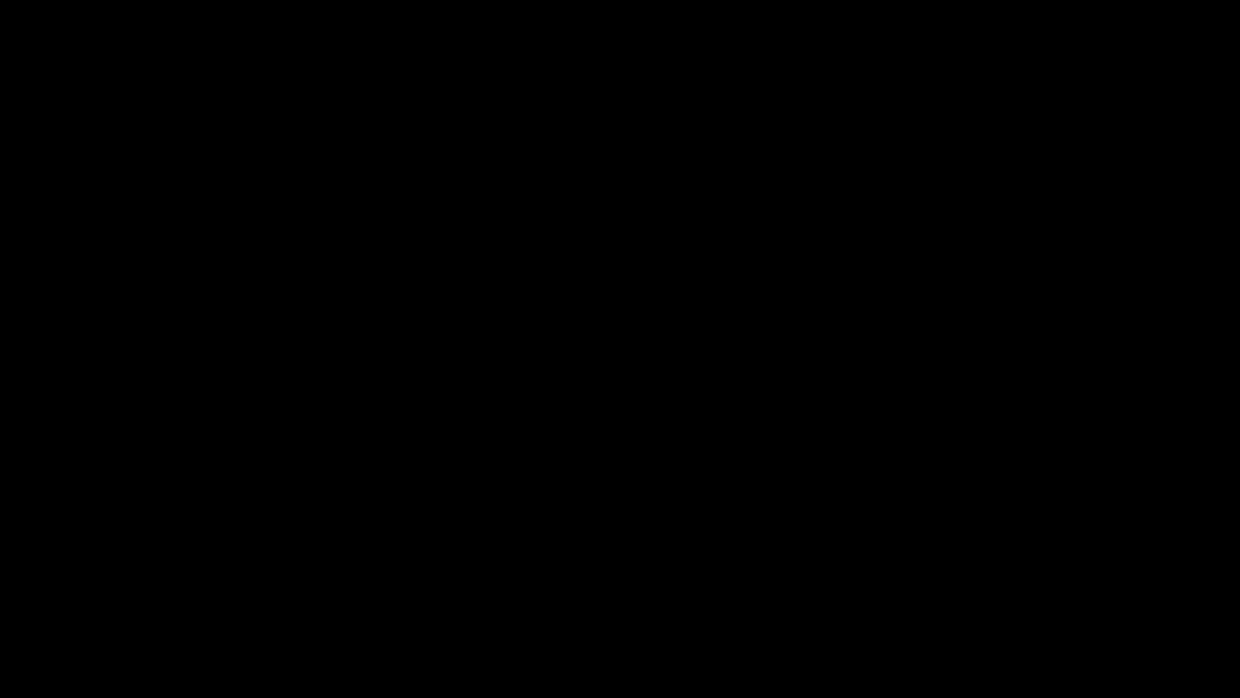